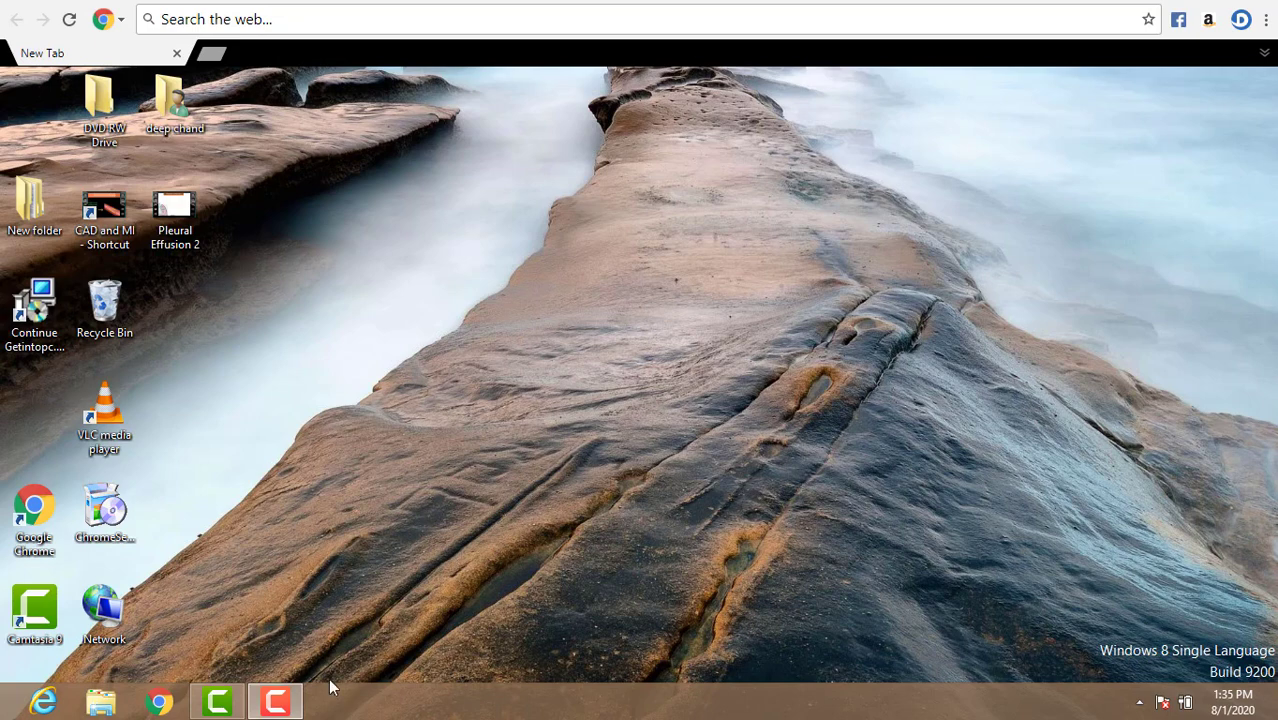
Step: Launch Camtasia 9 and choose 1080p HD (1920x1080) as the canvas dimensions in the project settings
{"action": "double_click", "coordinate": [30, 615]}
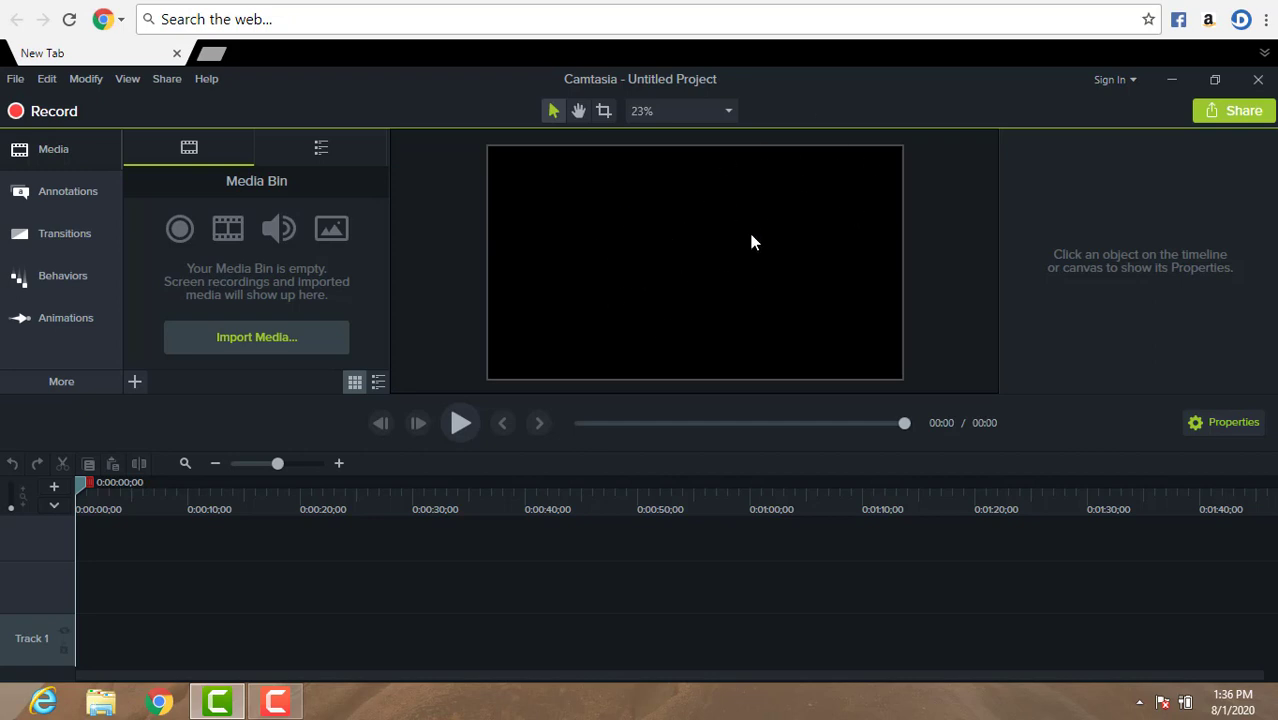
{"action": "left_click", "coordinate": [727, 113]}
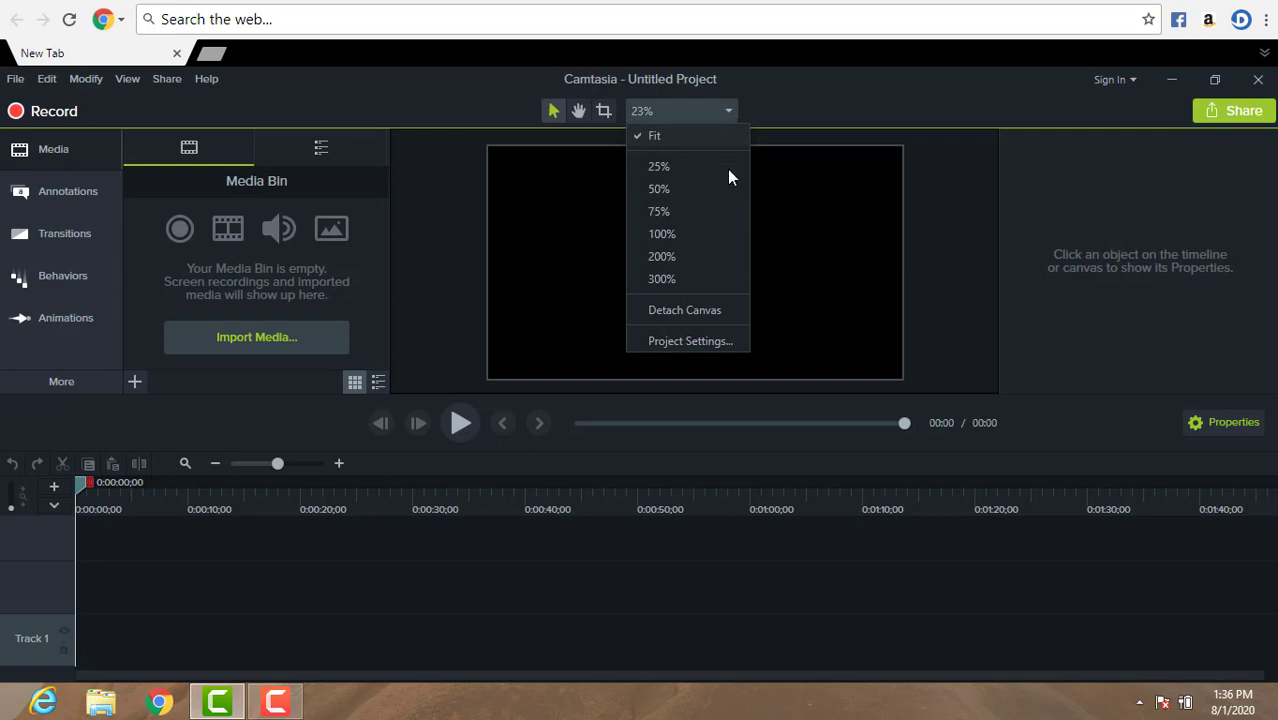
{"action": "left_click", "coordinate": [726, 112]}
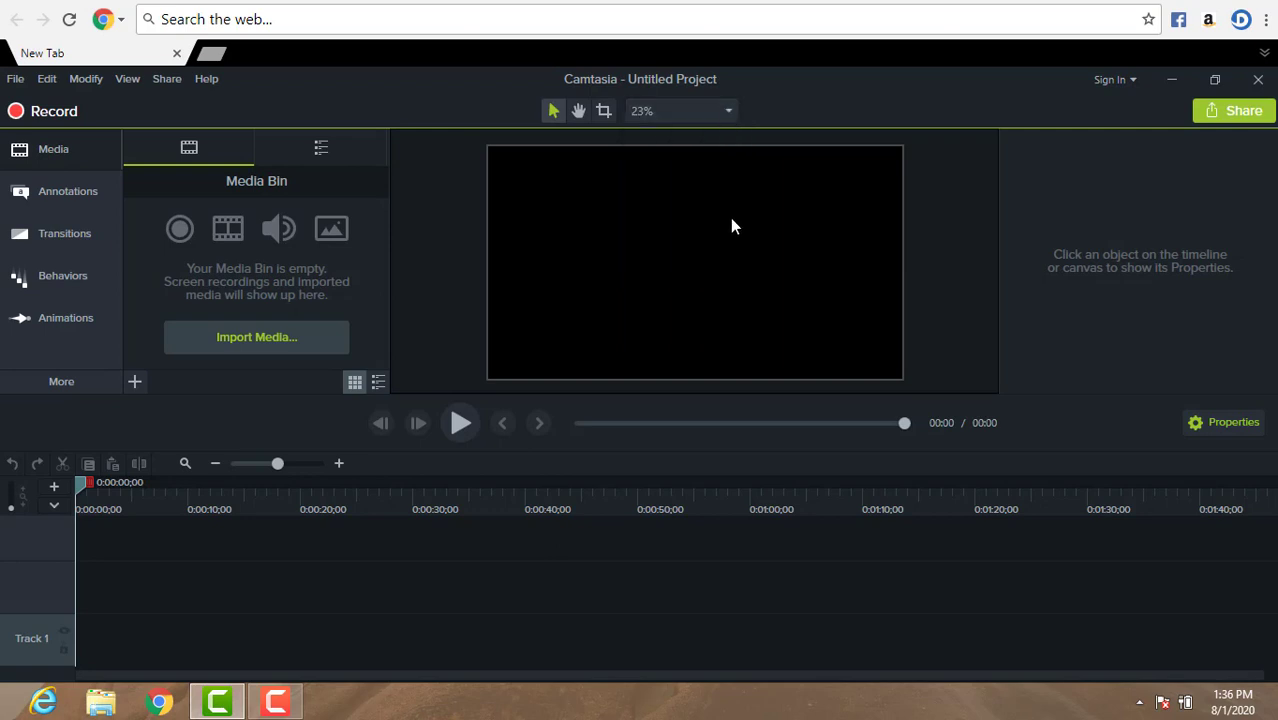
{"action": "left_click", "coordinate": [732, 112]}
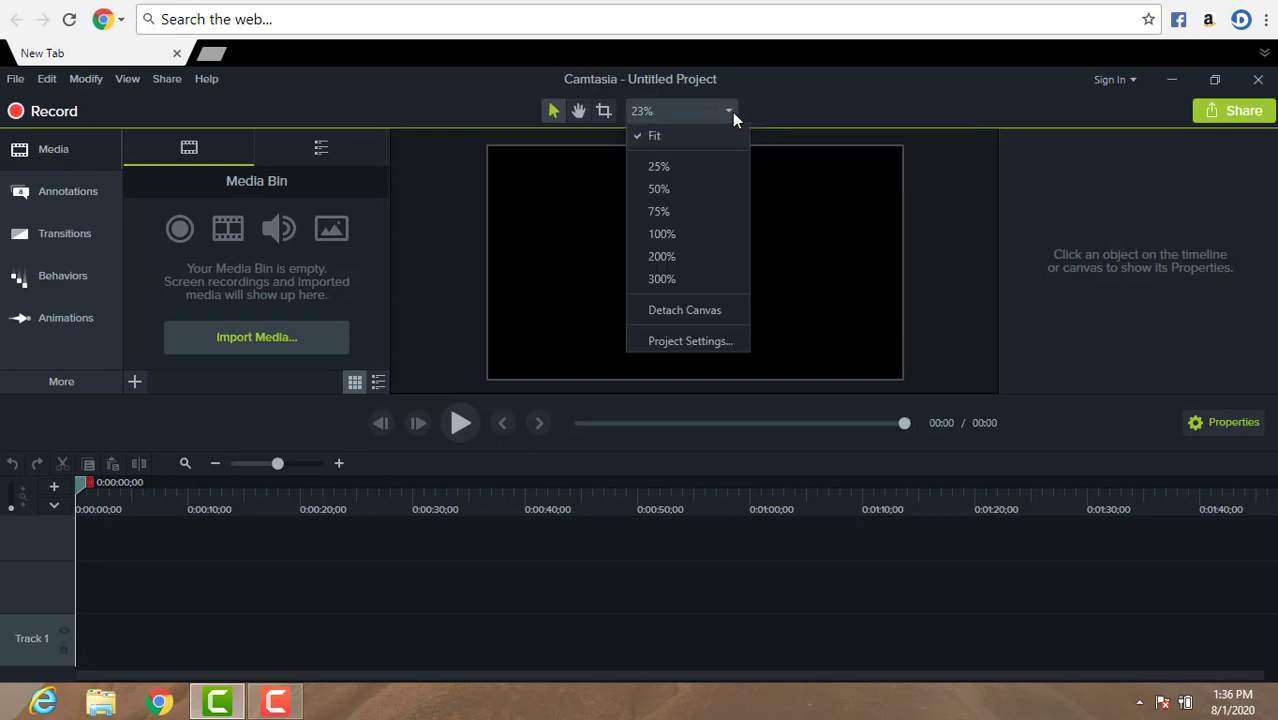
{"action": "left_click", "coordinate": [683, 341]}
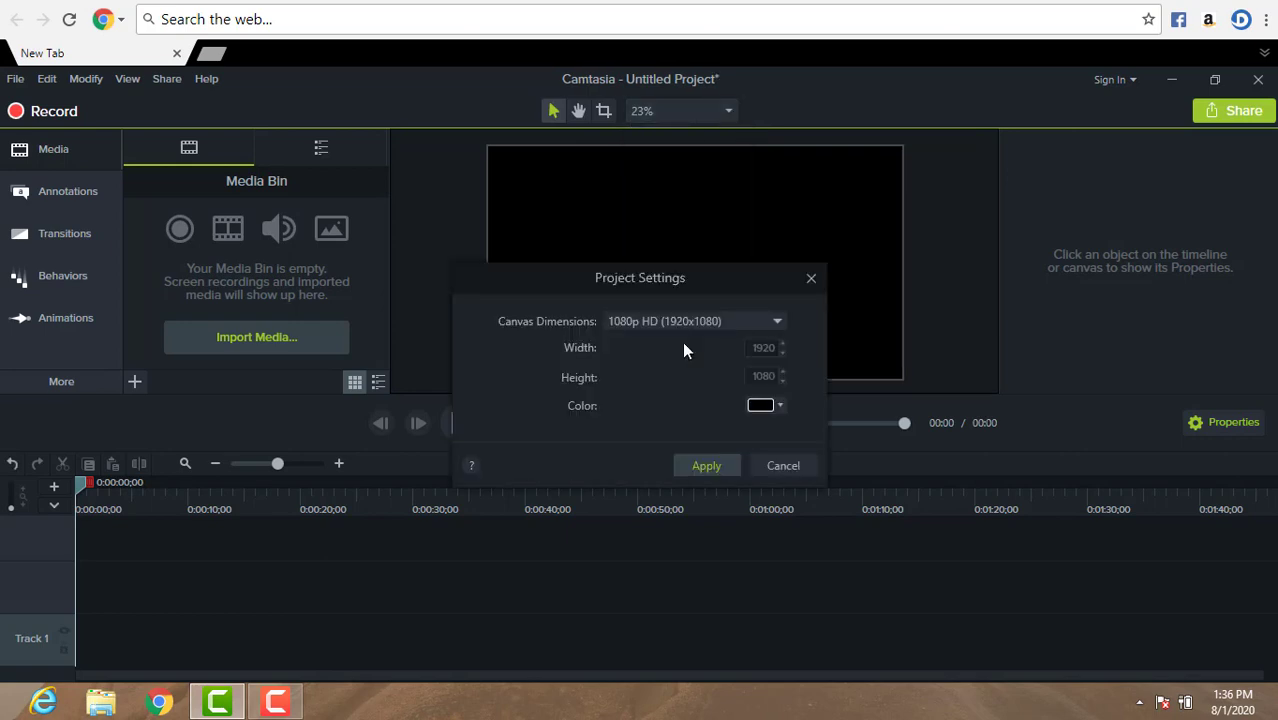
{"action": "left_click", "coordinate": [780, 318]}
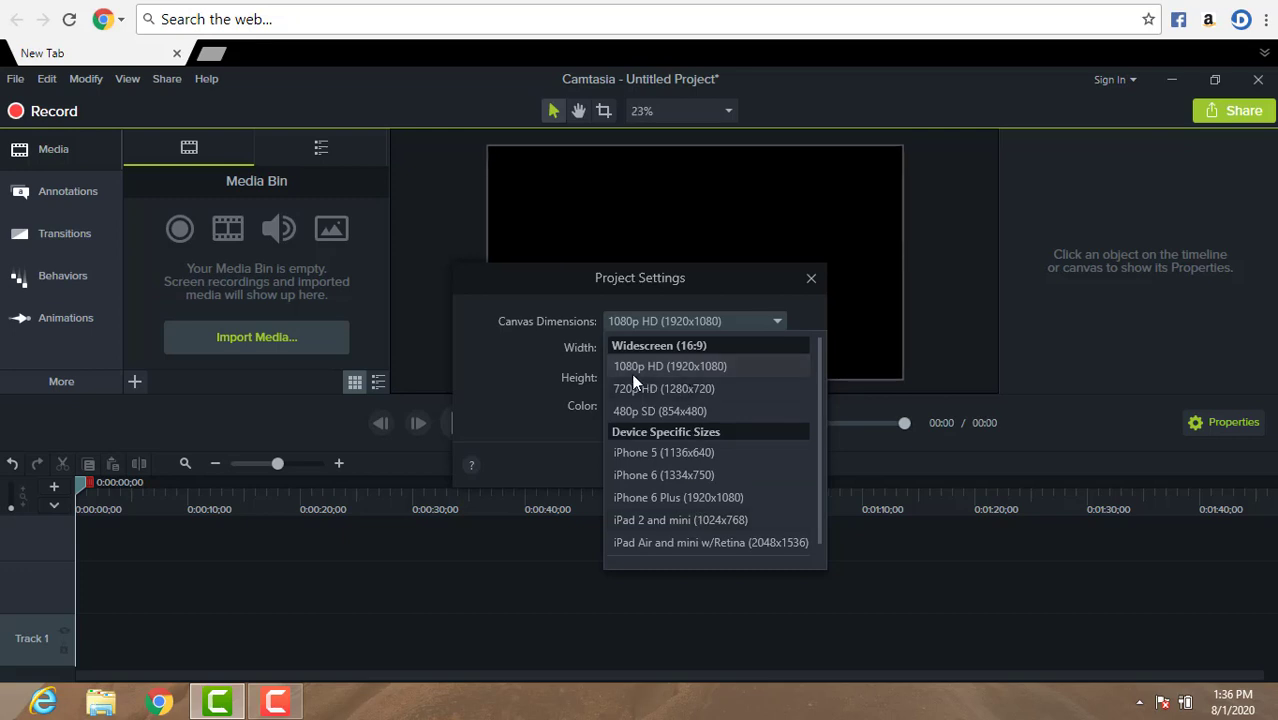
{"action": "left_click", "coordinate": [686, 370]}
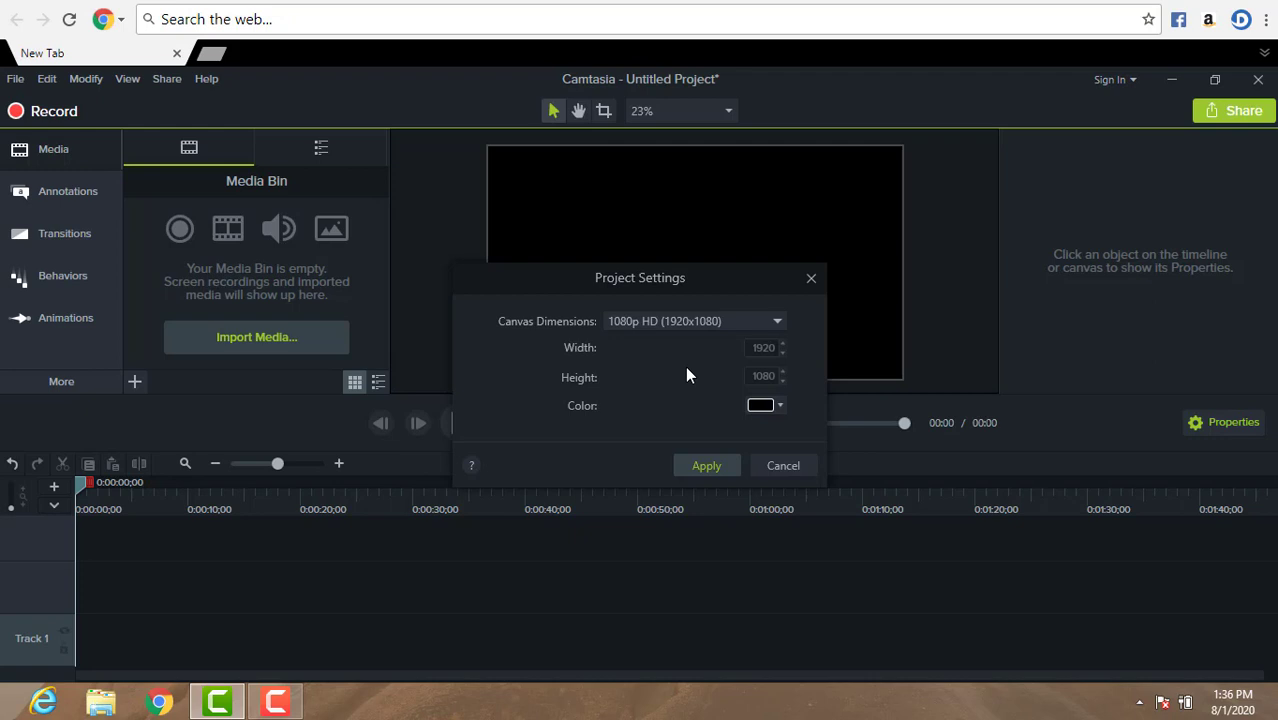
Step: Try white as the canvas color, set it back to black and apply the project settings
{"action": "left_click", "coordinate": [781, 406]}
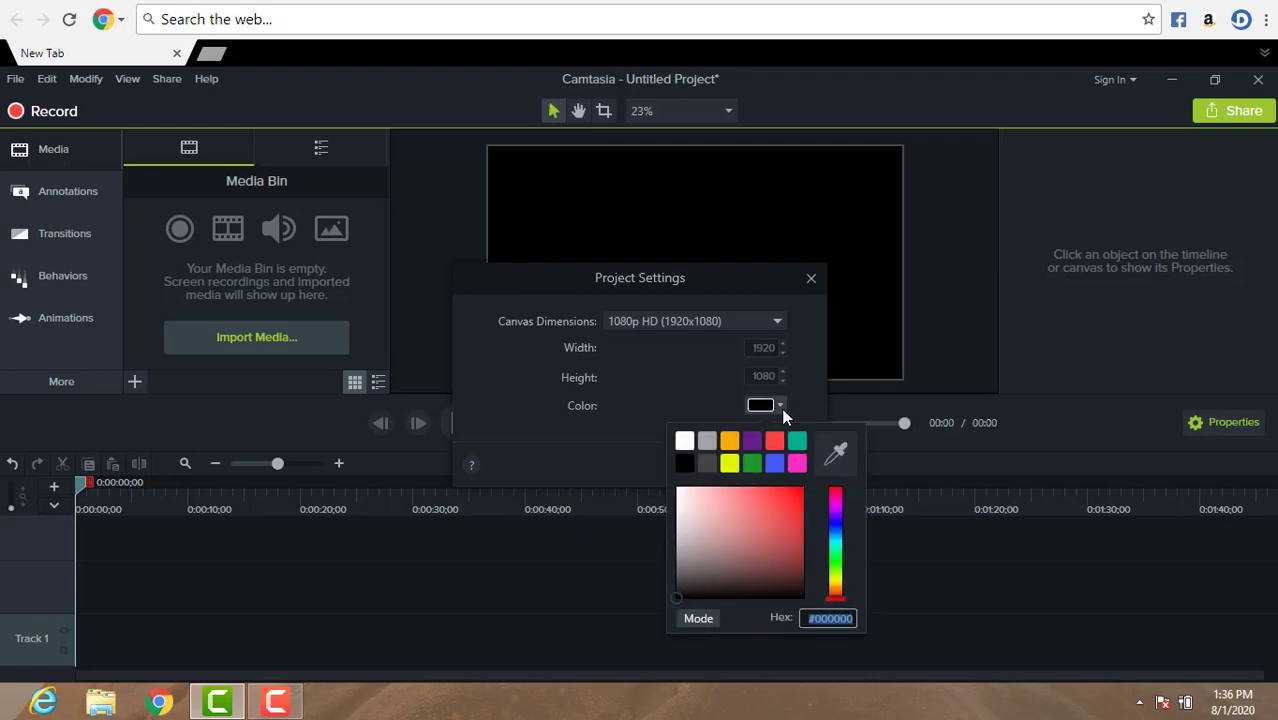
{"action": "left_click", "coordinate": [686, 442]}
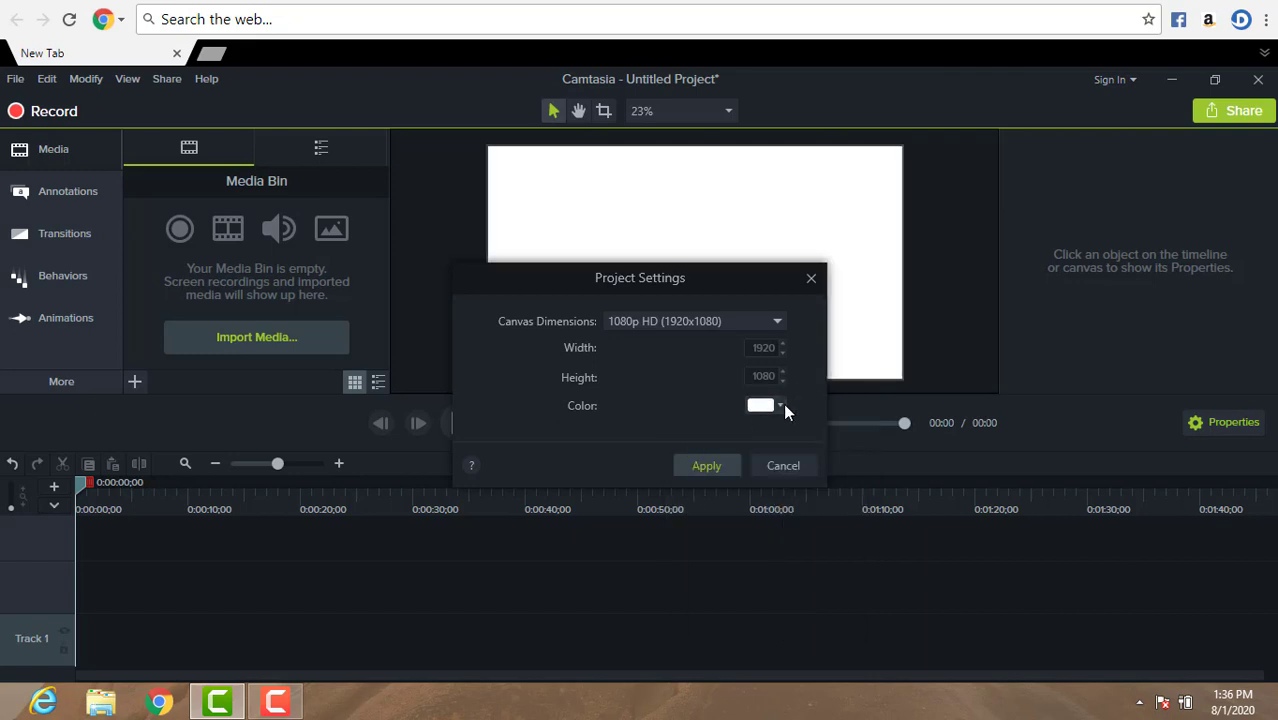
{"action": "left_click", "coordinate": [781, 406]}
{"action": "left_click", "coordinate": [686, 462]}
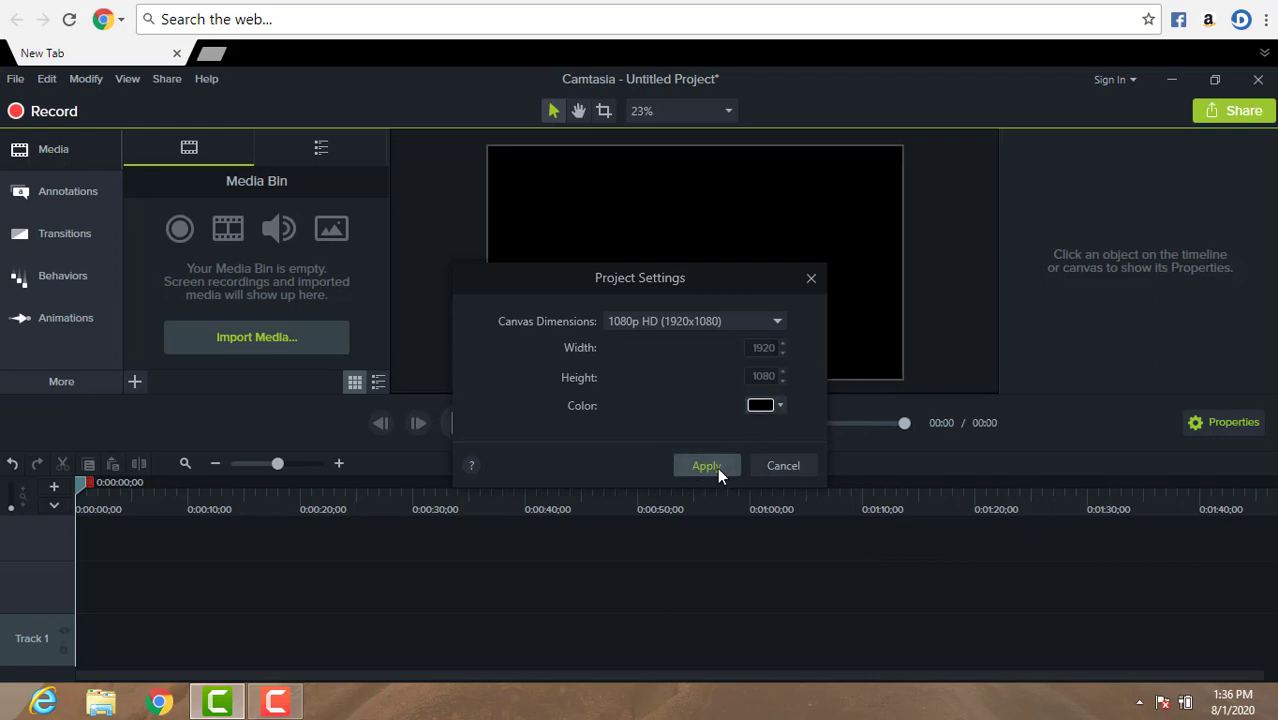
{"action": "left_click", "coordinate": [716, 467]}
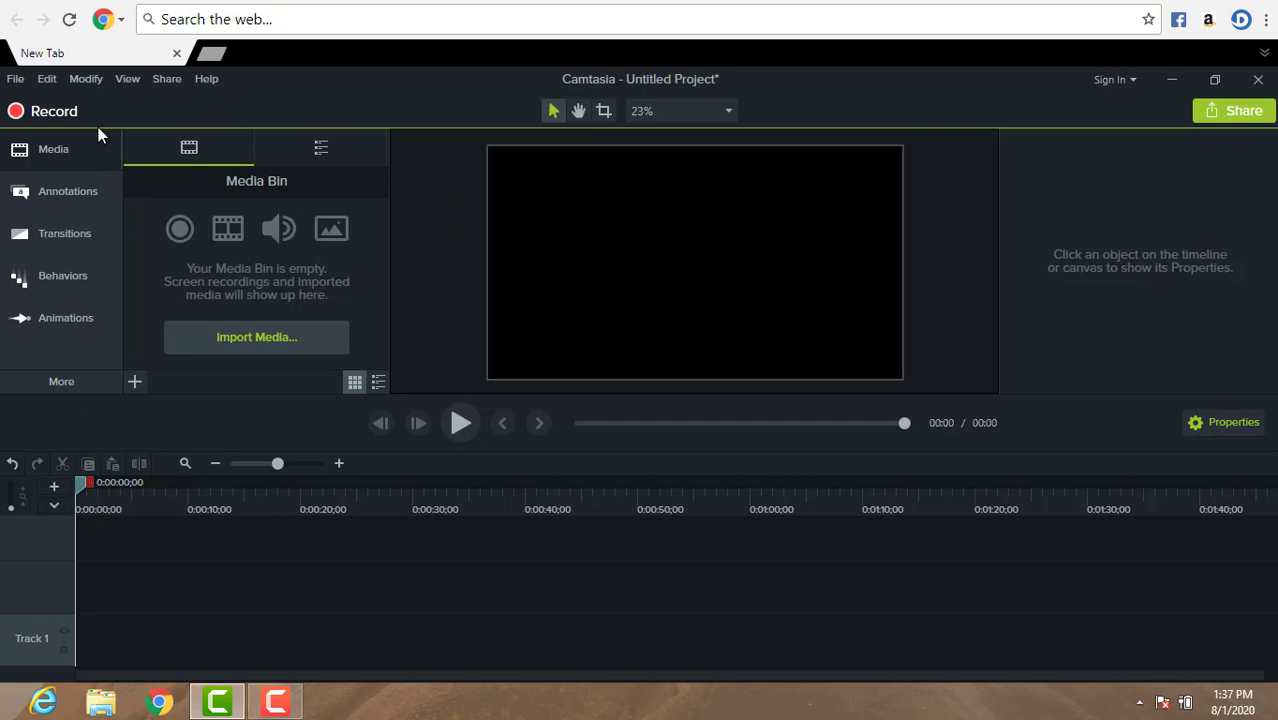
Step: Look over the media bin and browse the annotation categories, including callouts, arrows and lines, and shapes
{"action": "left_click", "coordinate": [55, 150]}
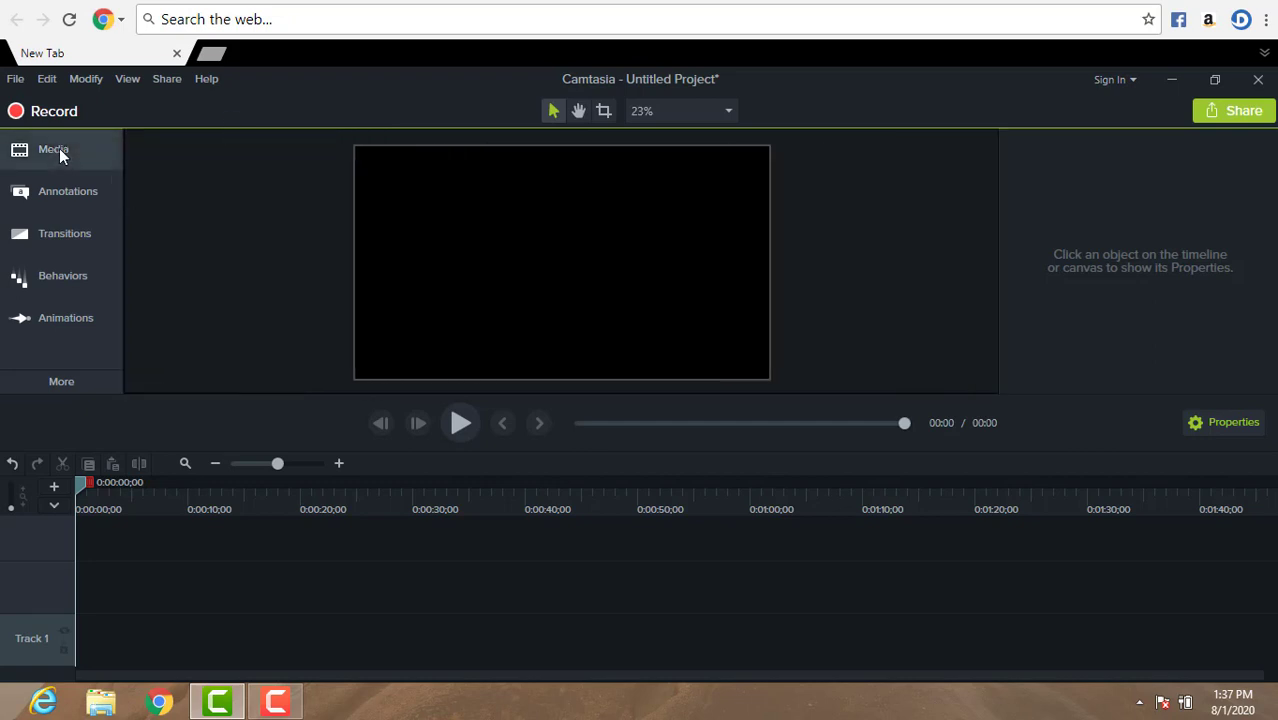
{"action": "left_click", "coordinate": [59, 149]}
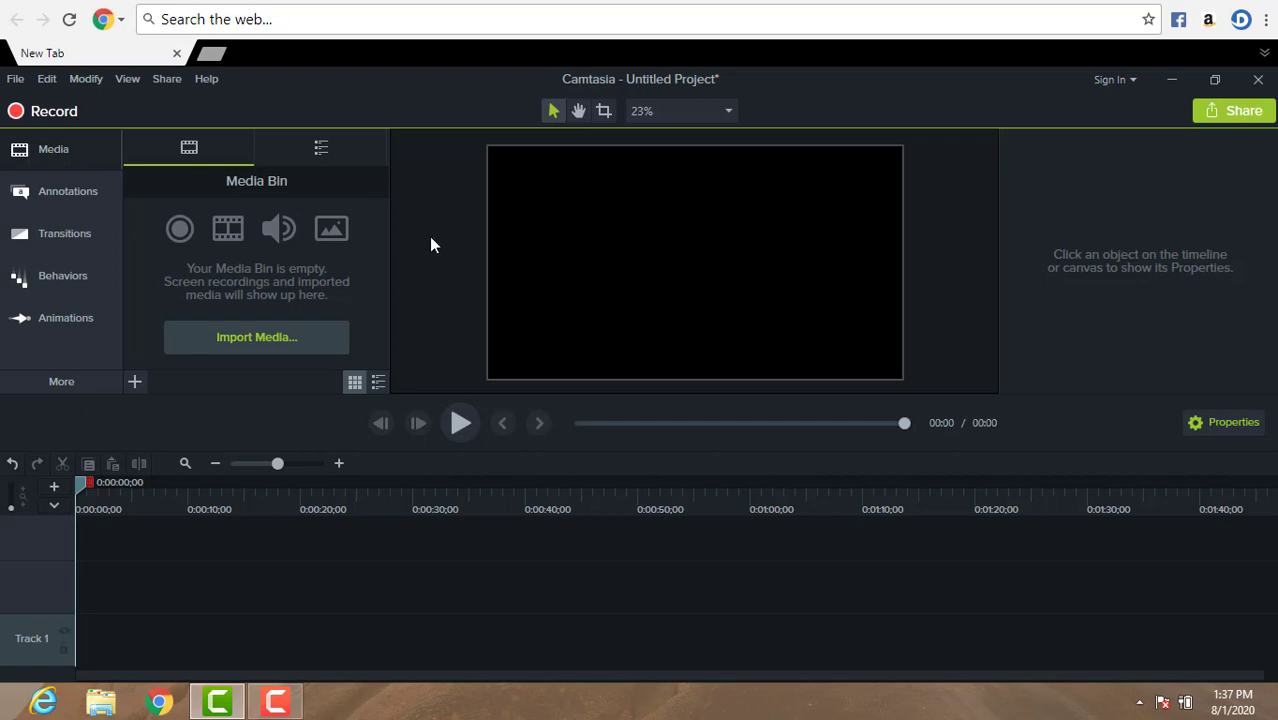
{"action": "left_click", "coordinate": [72, 181]}
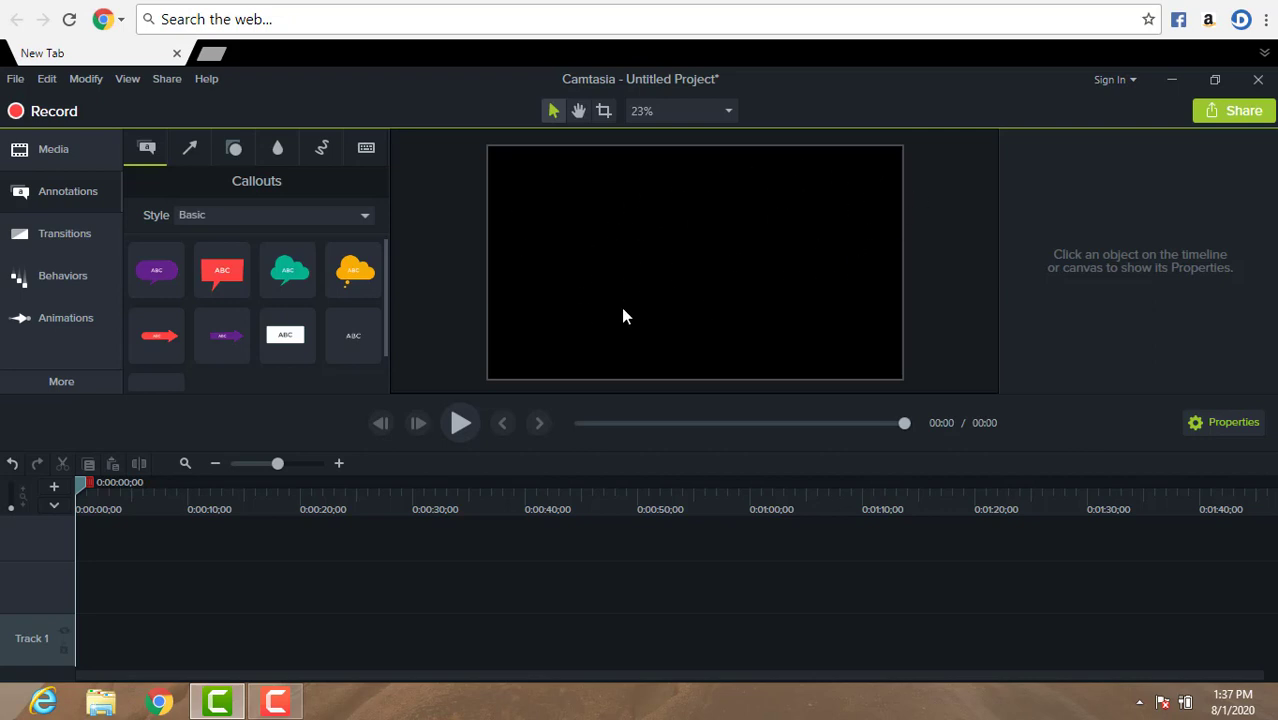
{"action": "left_click_drag", "start_coordinate": [427, 304], "coordinate": [440, 256]}
{"action": "left_click", "coordinate": [191, 149]}
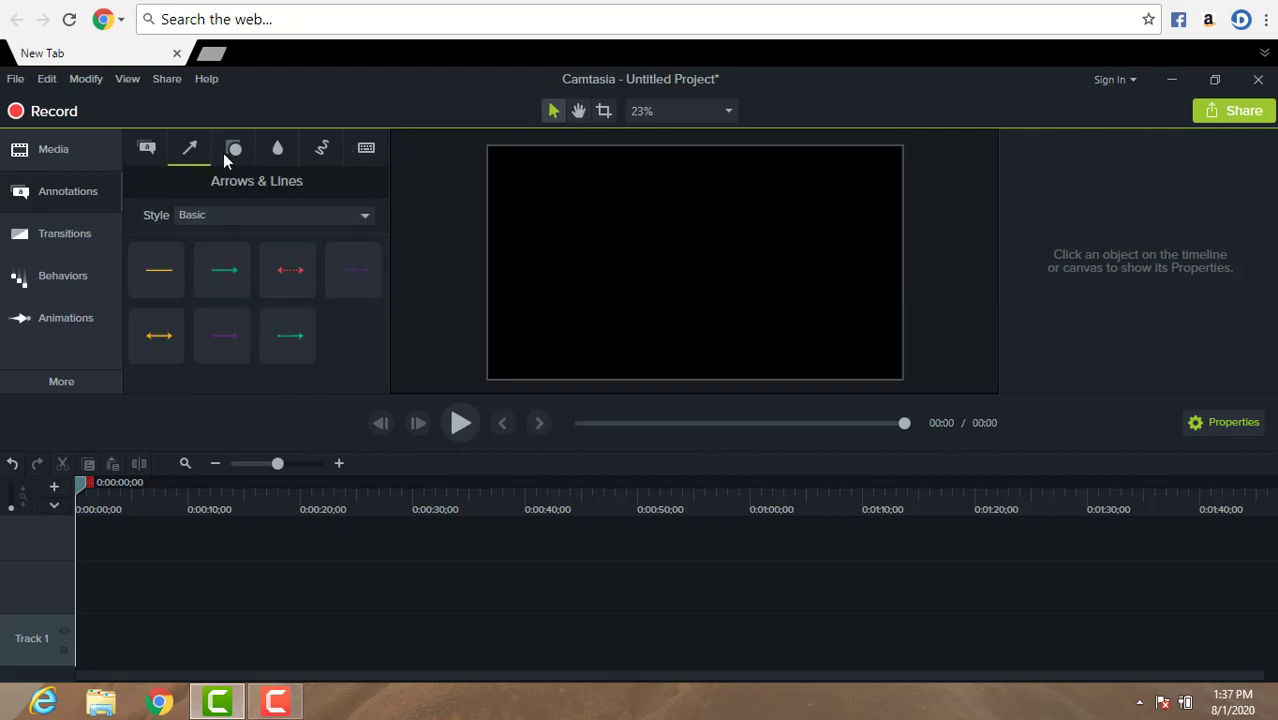
{"action": "left_click", "coordinate": [230, 153]}
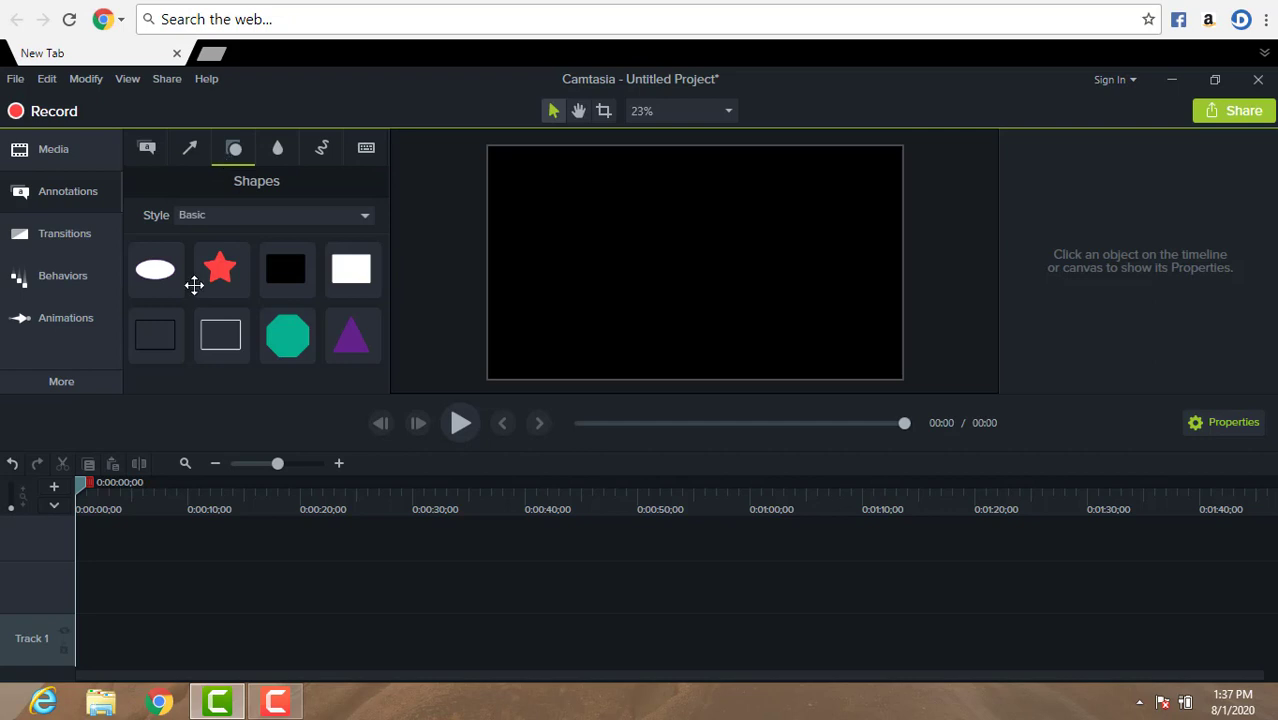
{"action": "left_click", "coordinate": [277, 147]}
{"action": "left_click", "coordinate": [235, 149]}
{"action": "left_click", "coordinate": [206, 148]}
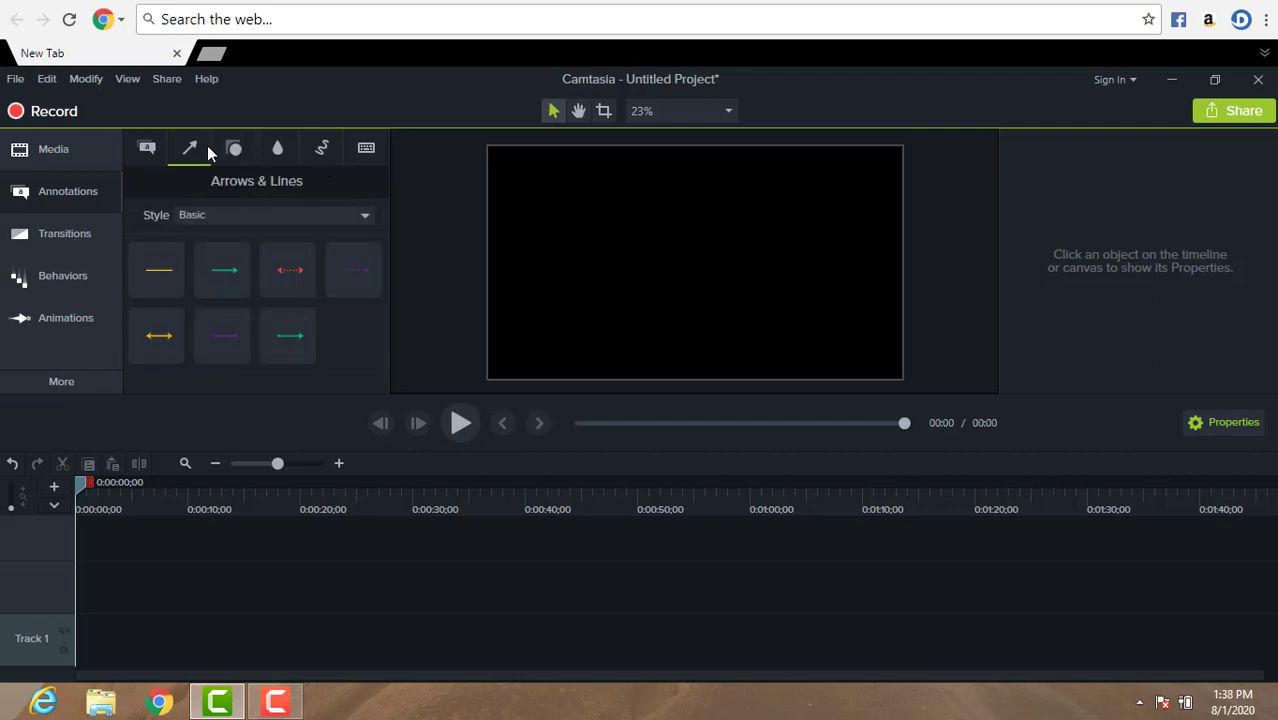
{"action": "left_click", "coordinate": [145, 145]}
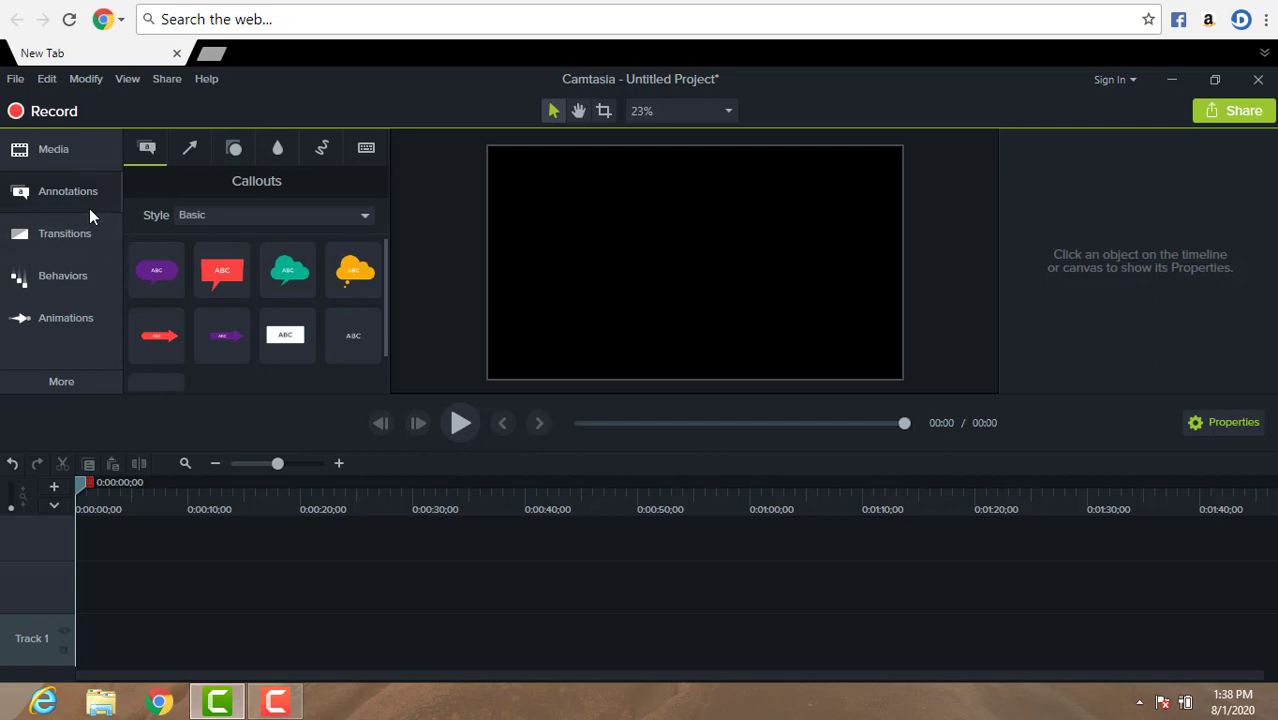
Step: Examine the available transitions, behaviors and zoom-and-pan animation options
{"action": "left_click", "coordinate": [86, 240]}
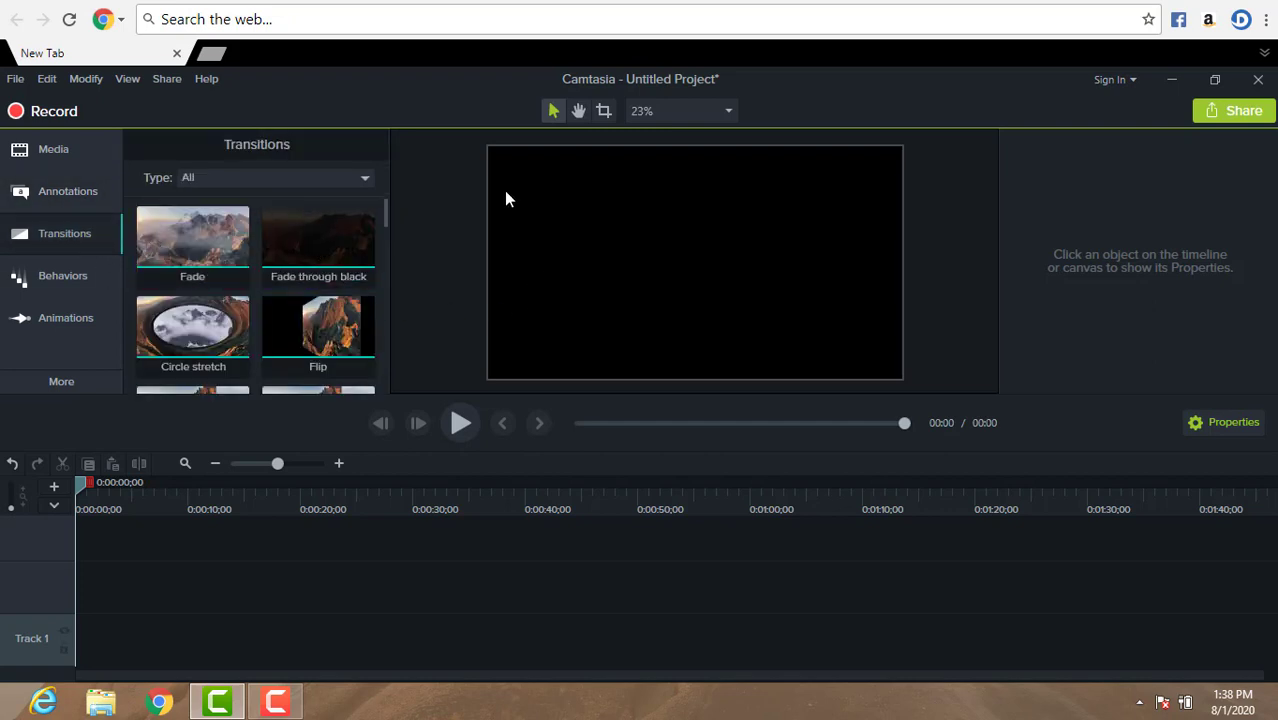
{"action": "left_click", "coordinate": [71, 234]}
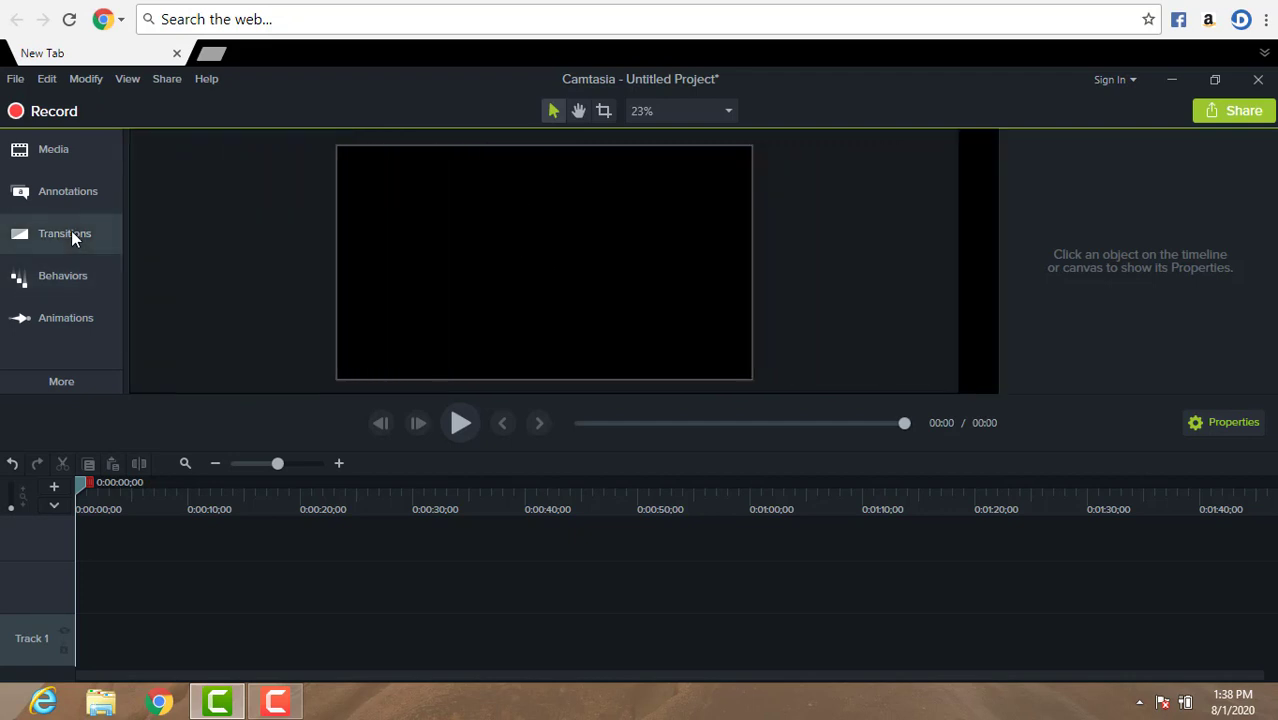
{"action": "left_click", "coordinate": [82, 280]}
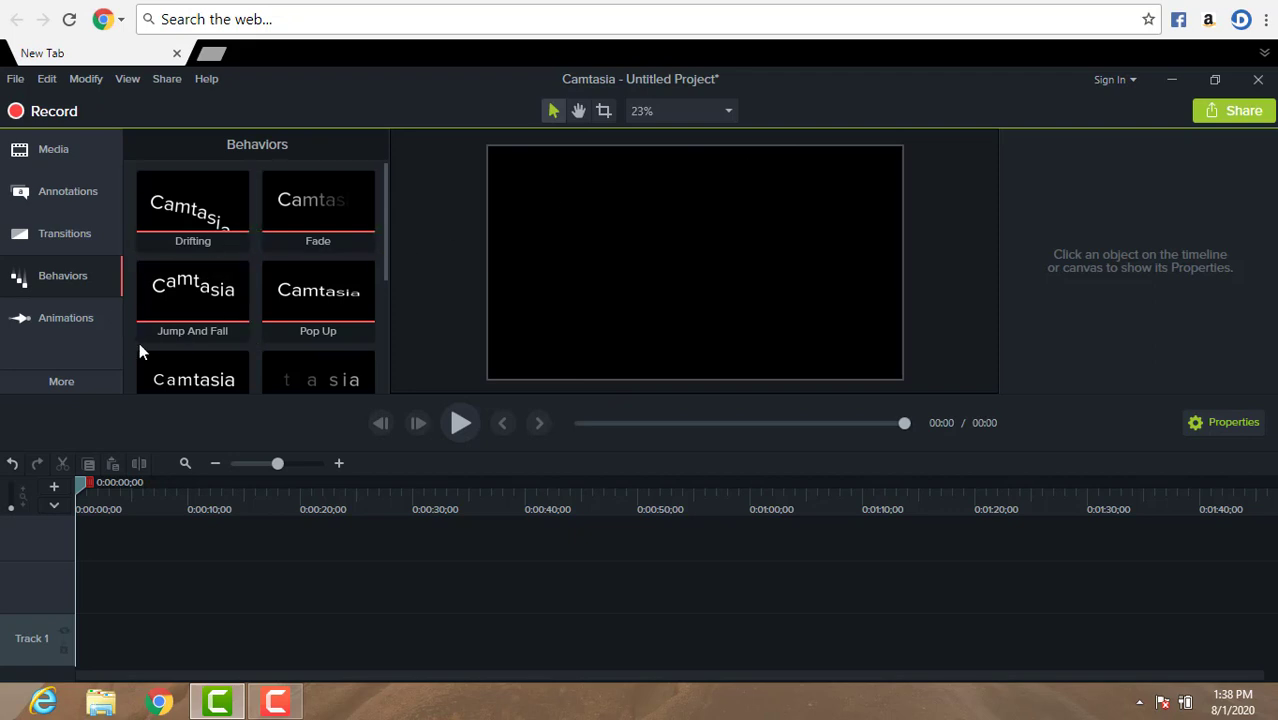
{"action": "left_click", "coordinate": [55, 322]}
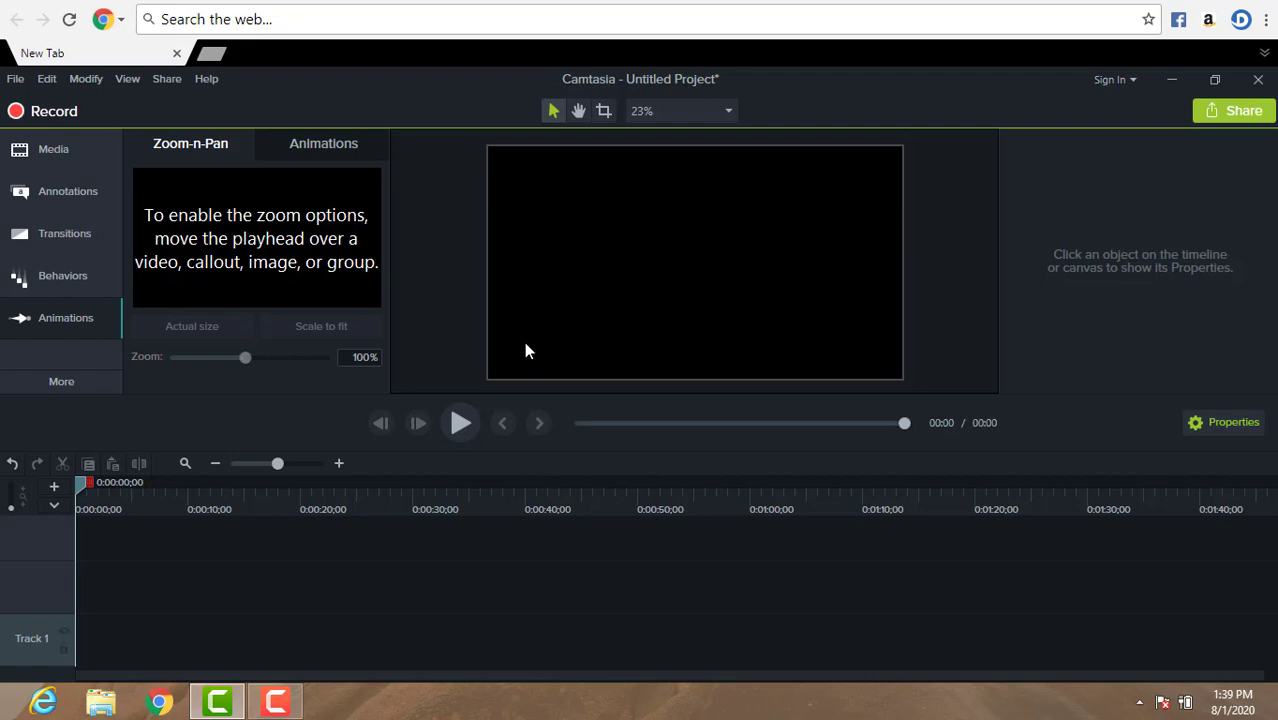
{"action": "left_click", "coordinate": [74, 316]}
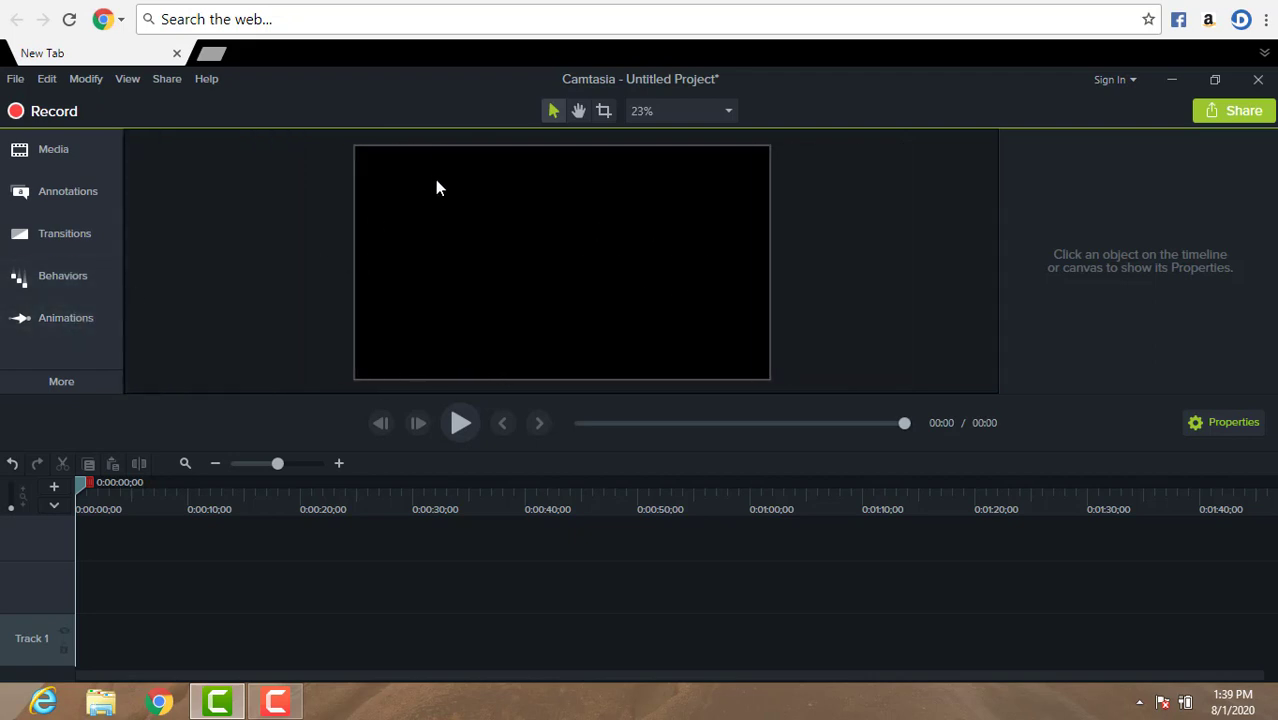
{"action": "left_click", "coordinate": [72, 323]}
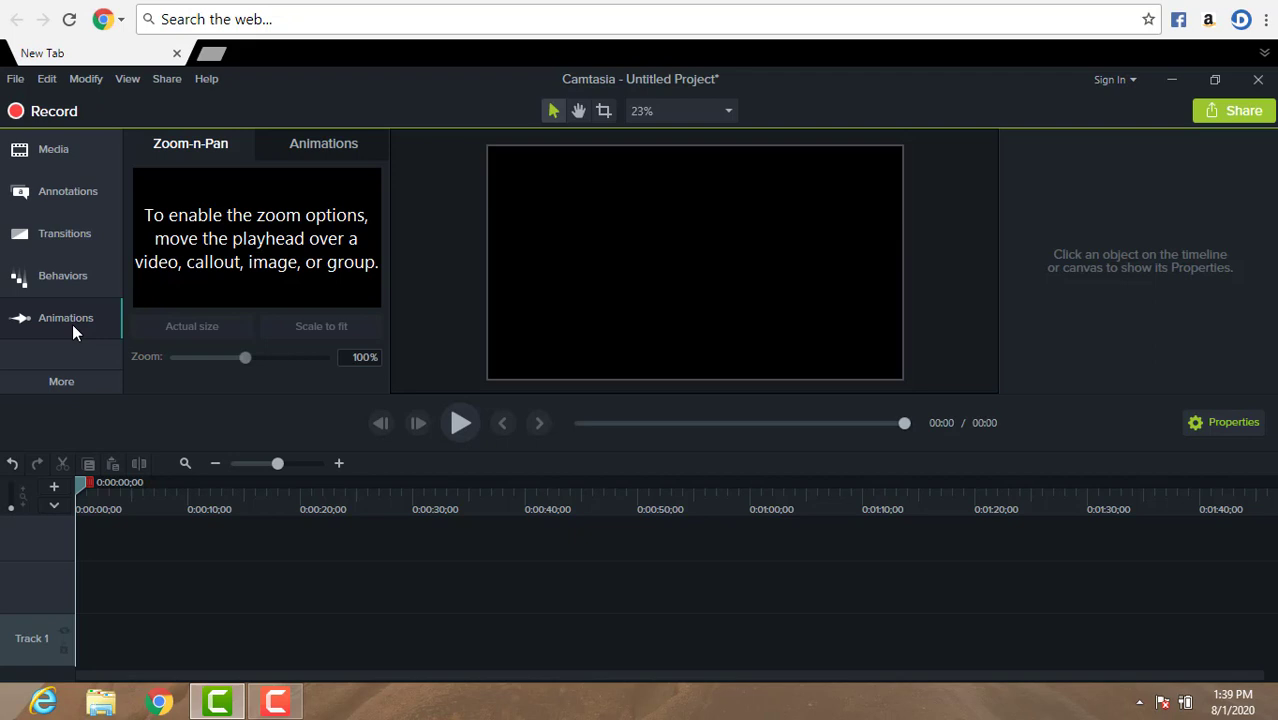
Step: Show the visual effects collection and look through it to the Remove a Color effect
{"action": "left_click", "coordinate": [92, 383]}
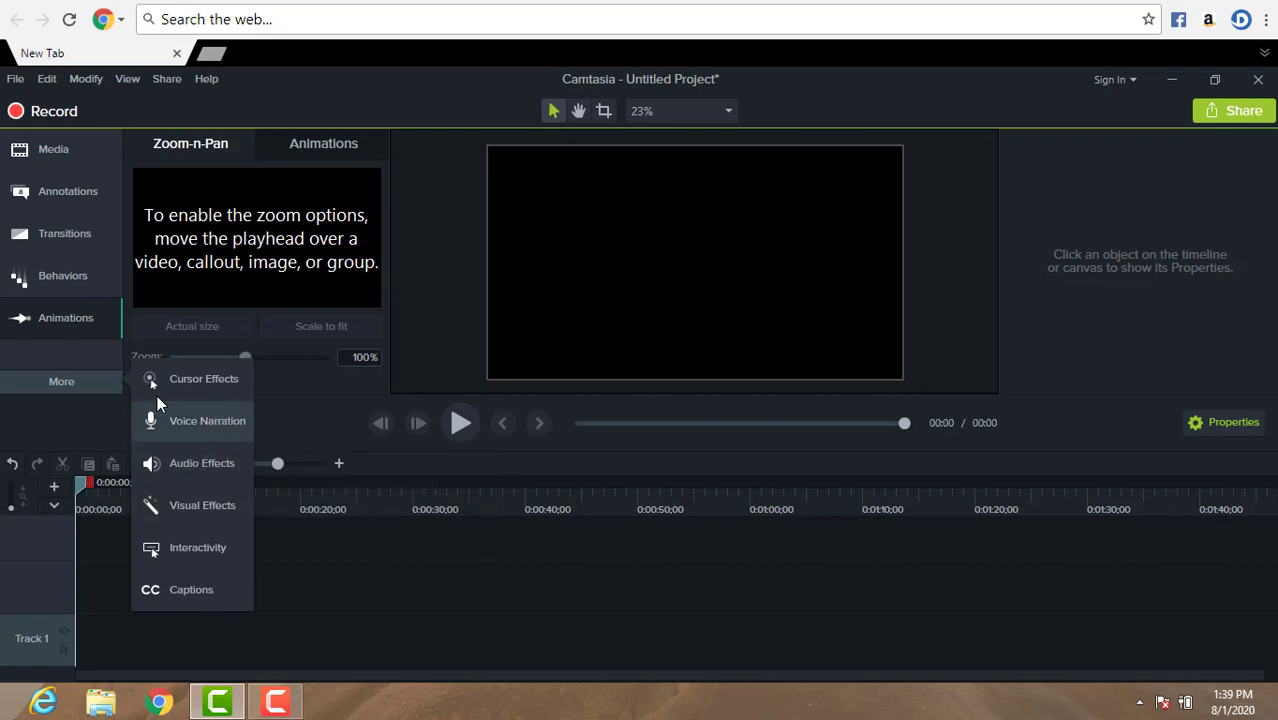
{"action": "left_click", "coordinate": [192, 504]}
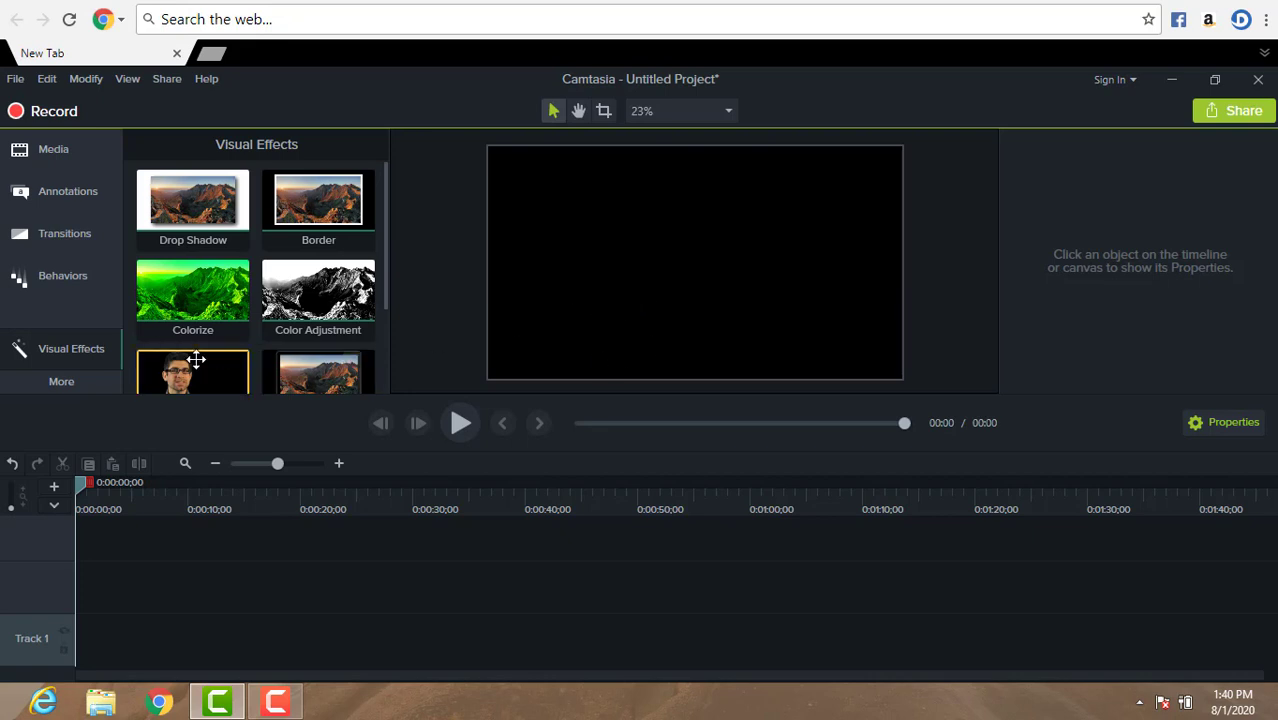
{"action": "scroll", "coordinate": [389, 351], "scroll_direction": "down", "scroll_amount": 3}
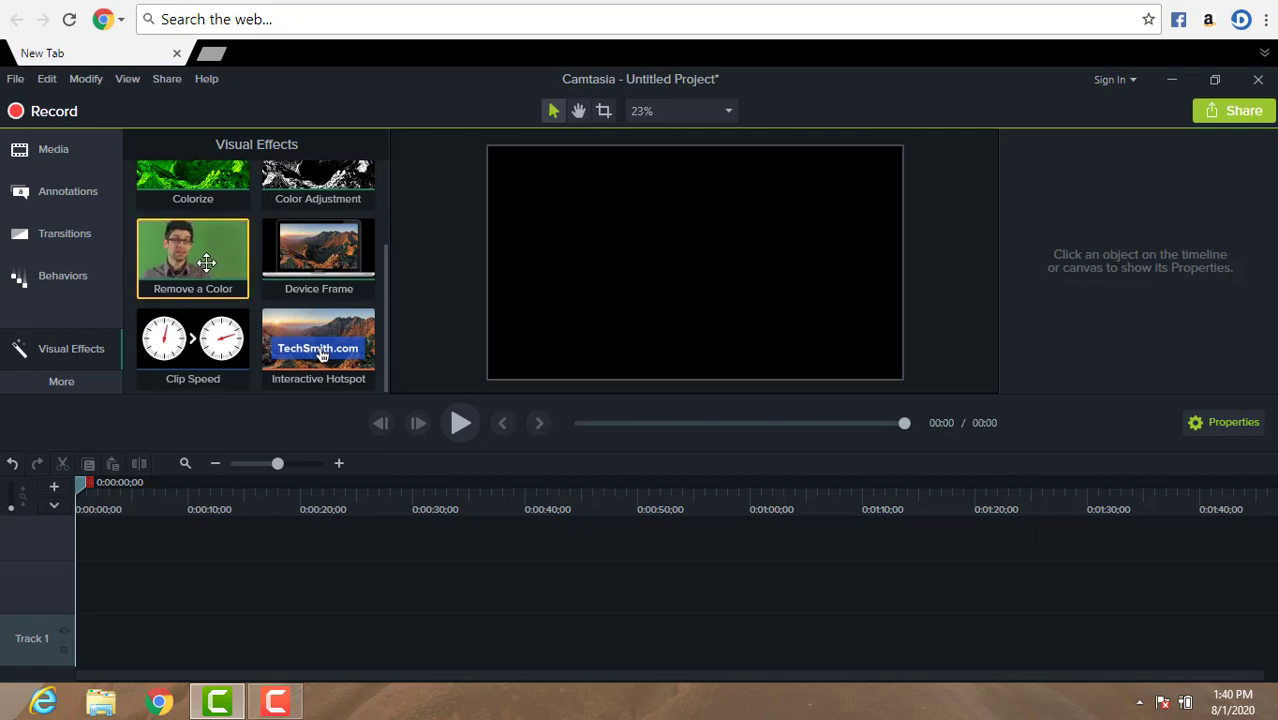
{"action": "mouse_move", "coordinate": [206, 262]}
{"action": "left_mouse_down"}
{"action": "mouse_move", "coordinate": [308, 428]}
{"action": "mouse_move", "coordinate": [151, 634]}
{"action": "mouse_move", "coordinate": [205, 620]}
{"action": "mouse_move", "coordinate": [117, 628]}
{"action": "mouse_move", "coordinate": [201, 259]}
{"action": "left_mouse_up"}
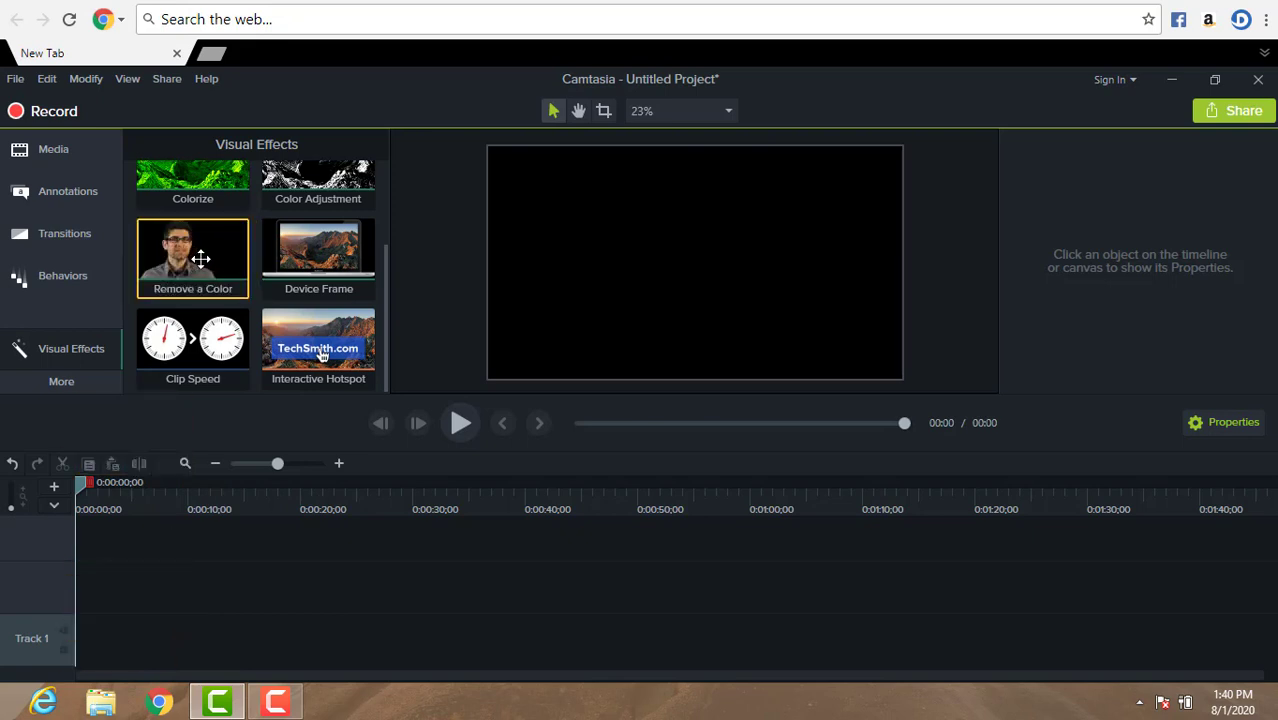
{"action": "right_click", "coordinate": [443, 253]}
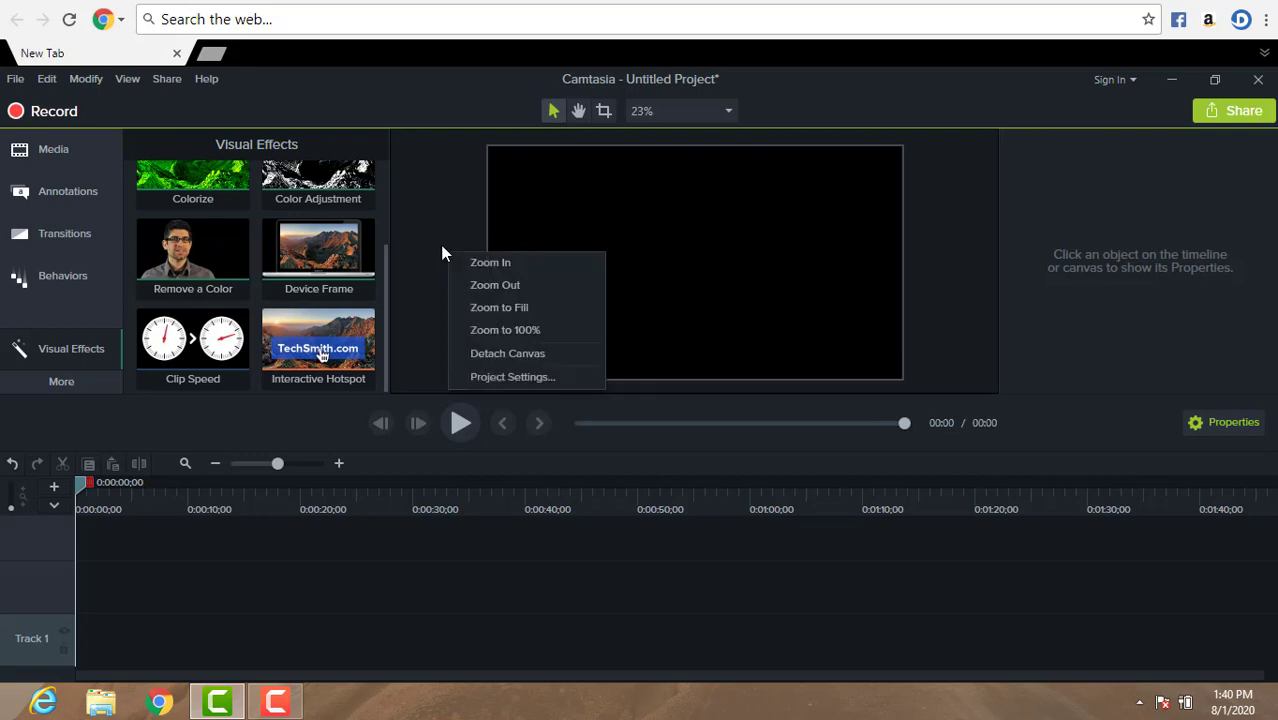
{"action": "left_click", "coordinate": [425, 258]}
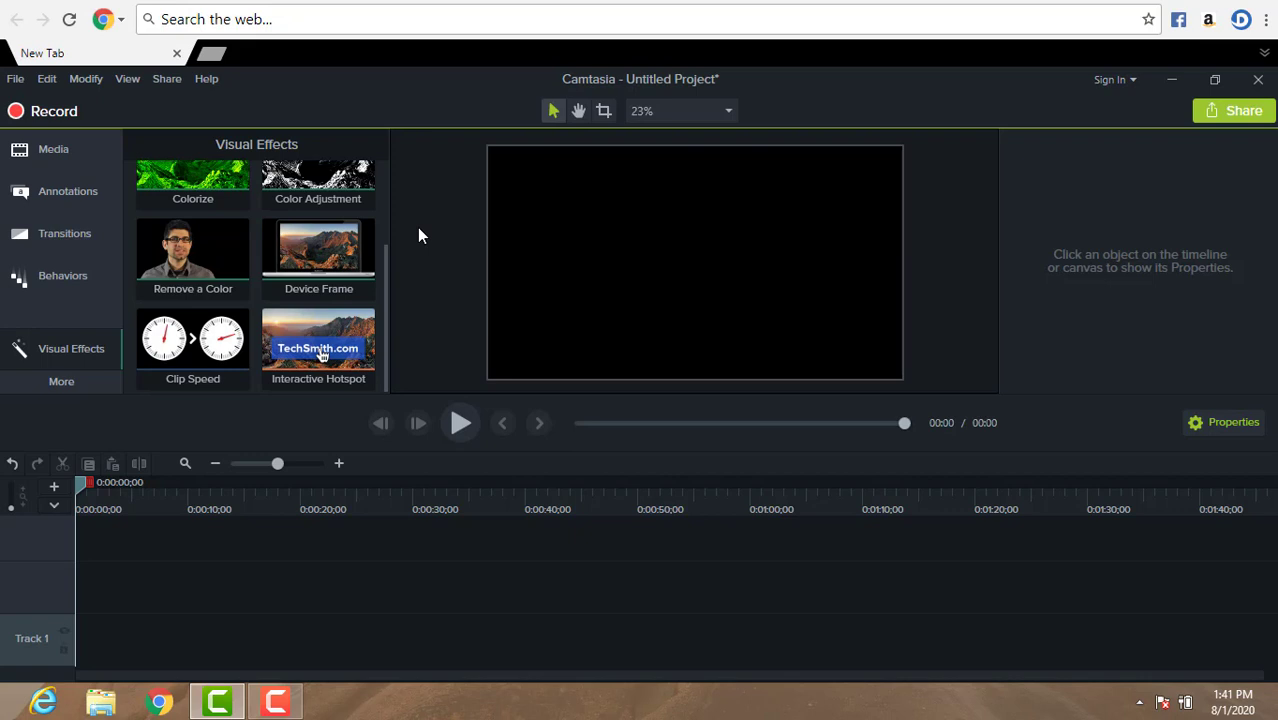
{"action": "right_click", "coordinate": [417, 227]}
{"action": "left_click", "coordinate": [428, 160]}
{"action": "right_click", "coordinate": [430, 186]}
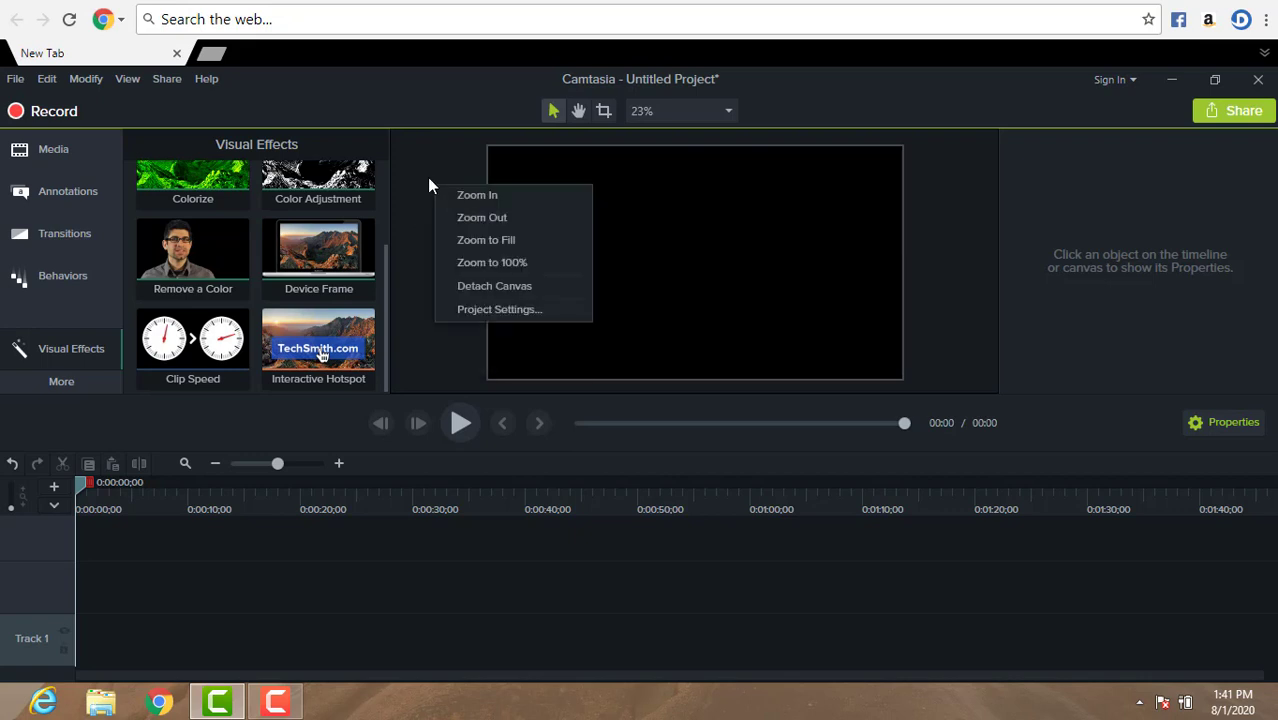
{"action": "left_click", "coordinate": [420, 240]}
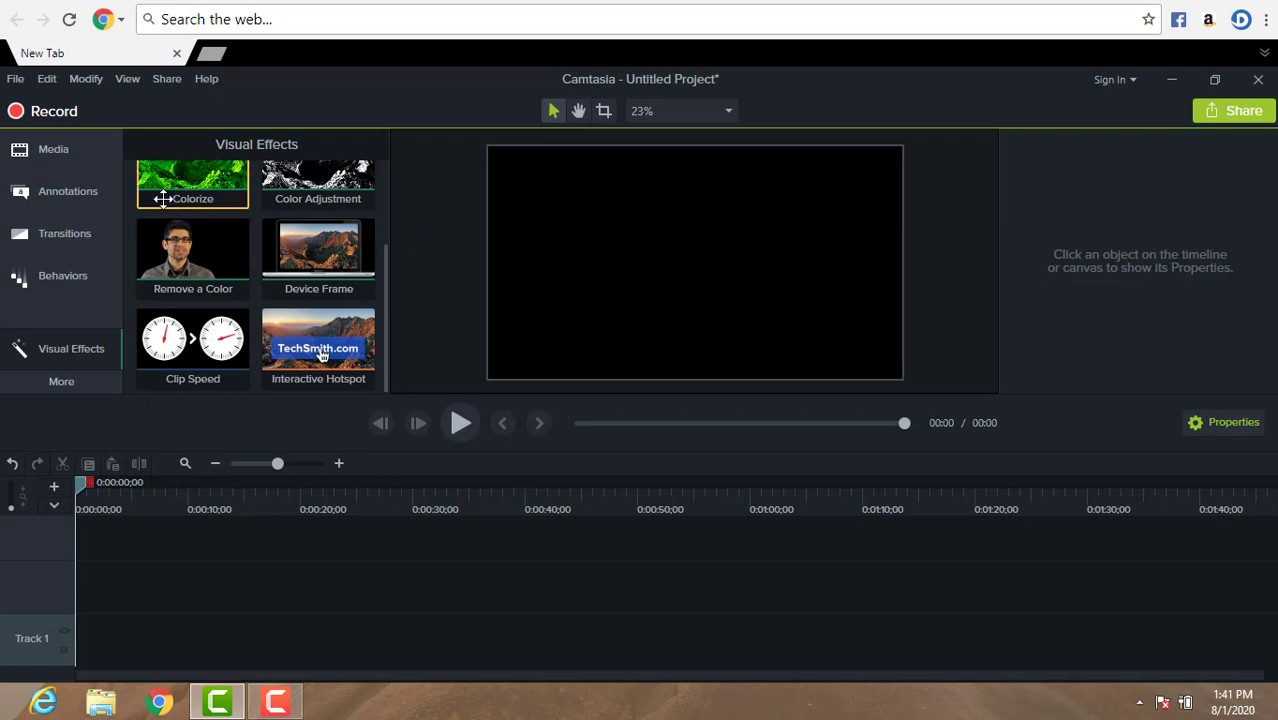
Step: Return to the media bin, start importing media and look through the image files in the folder offered
{"action": "left_click", "coordinate": [58, 158]}
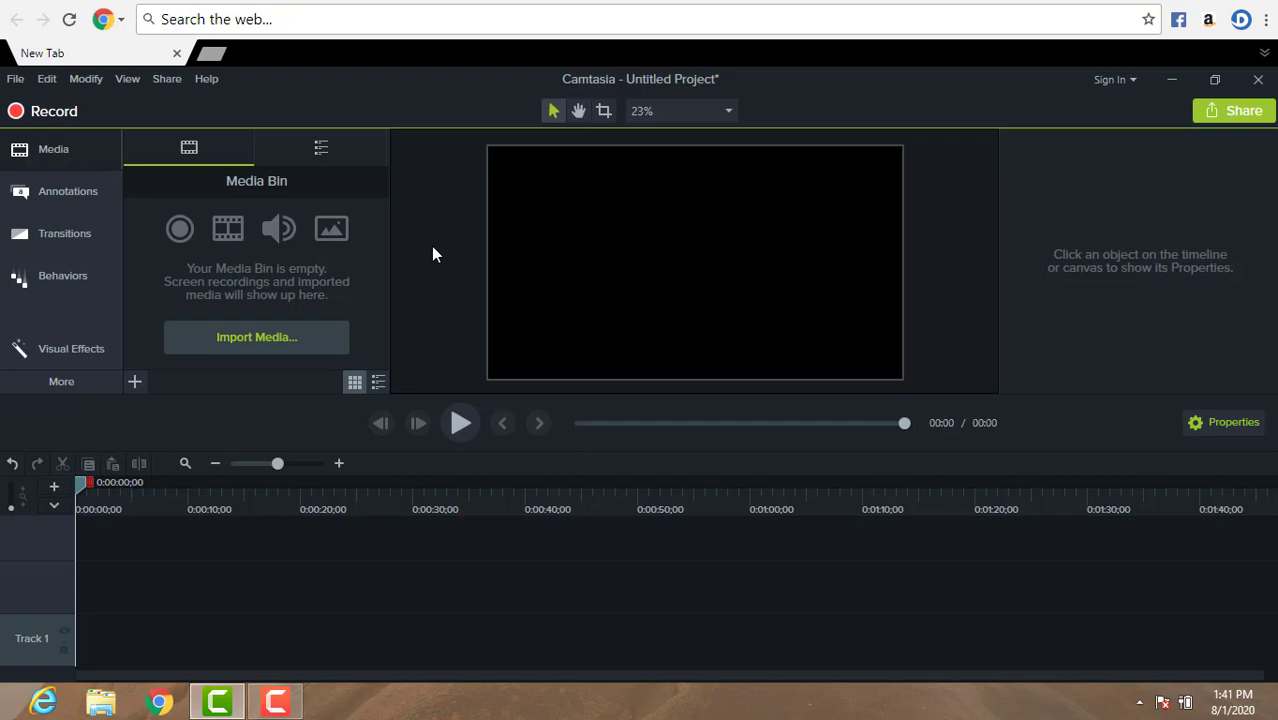
{"action": "right_click", "coordinate": [432, 248]}
{"action": "key", "text": "Escape"}
{"action": "left_click", "coordinate": [290, 342]}
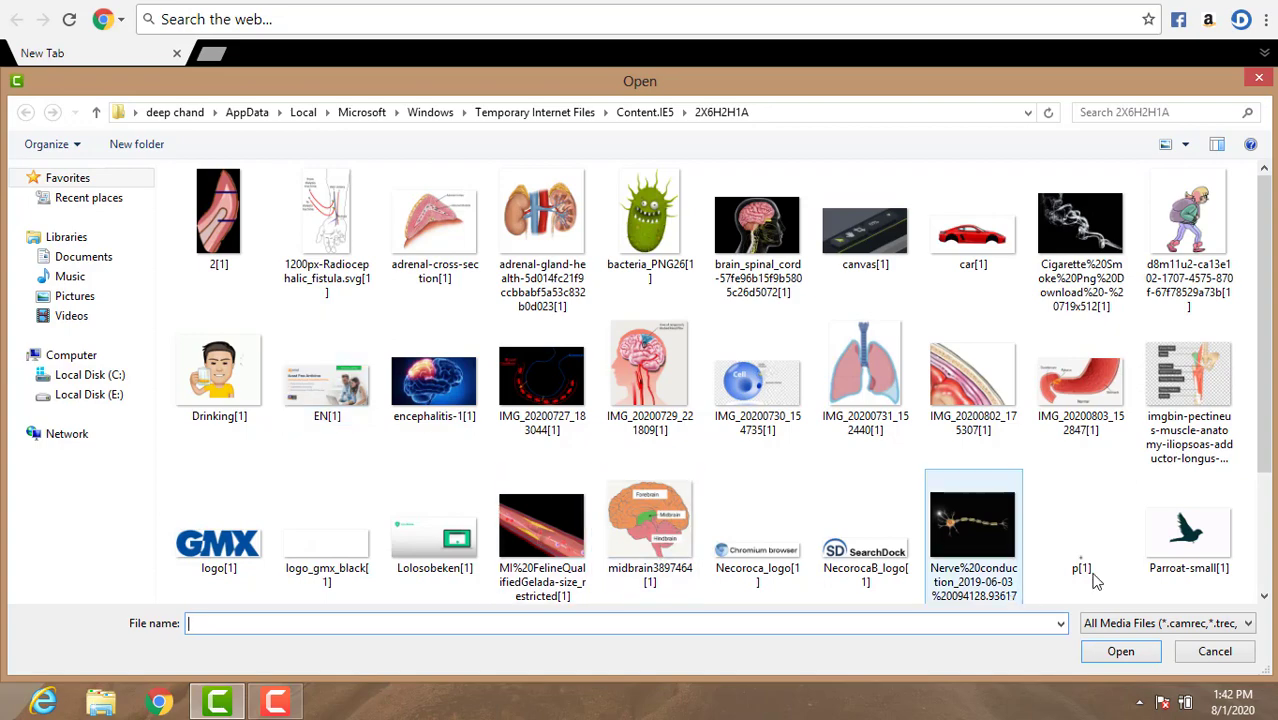
{"action": "scroll", "coordinate": [1272, 545], "scroll_direction": "down", "scroll_amount": 3}
{"action": "scroll", "coordinate": [1272, 545], "scroll_direction": "down", "scroll_amount": 1}
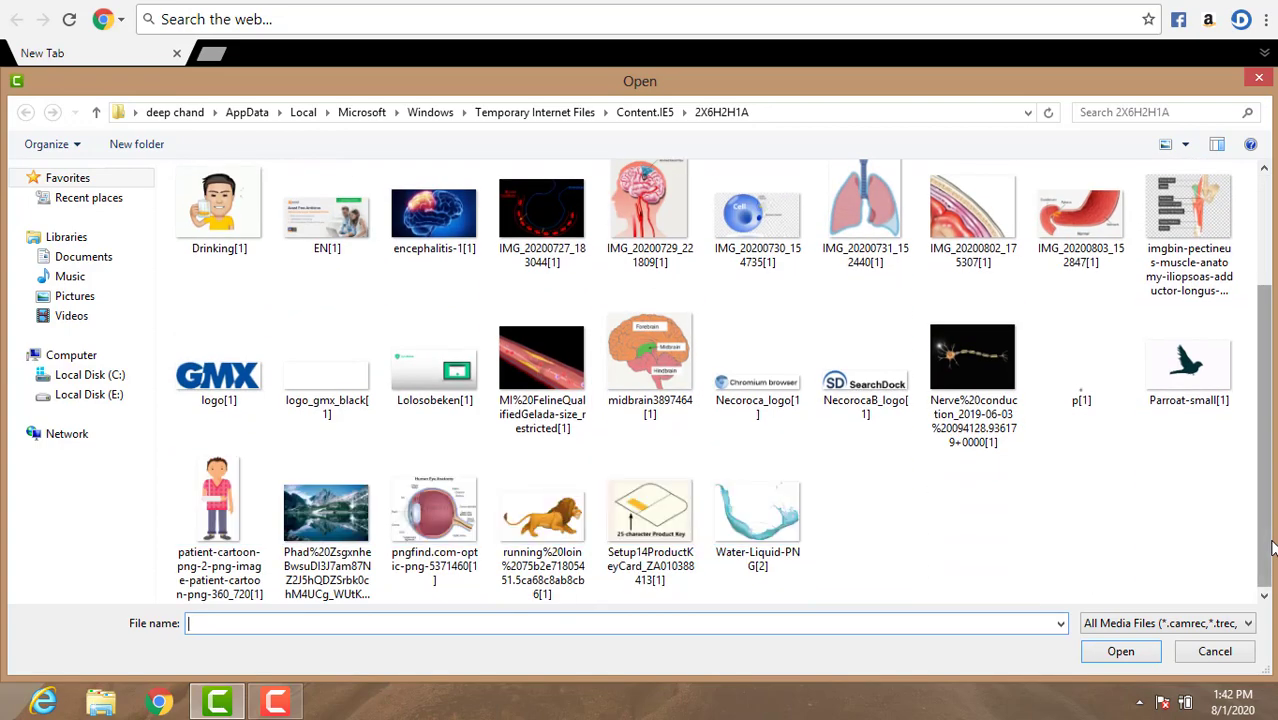
{"action": "scroll", "coordinate": [1270, 265], "scroll_direction": "up", "scroll_amount": 3}
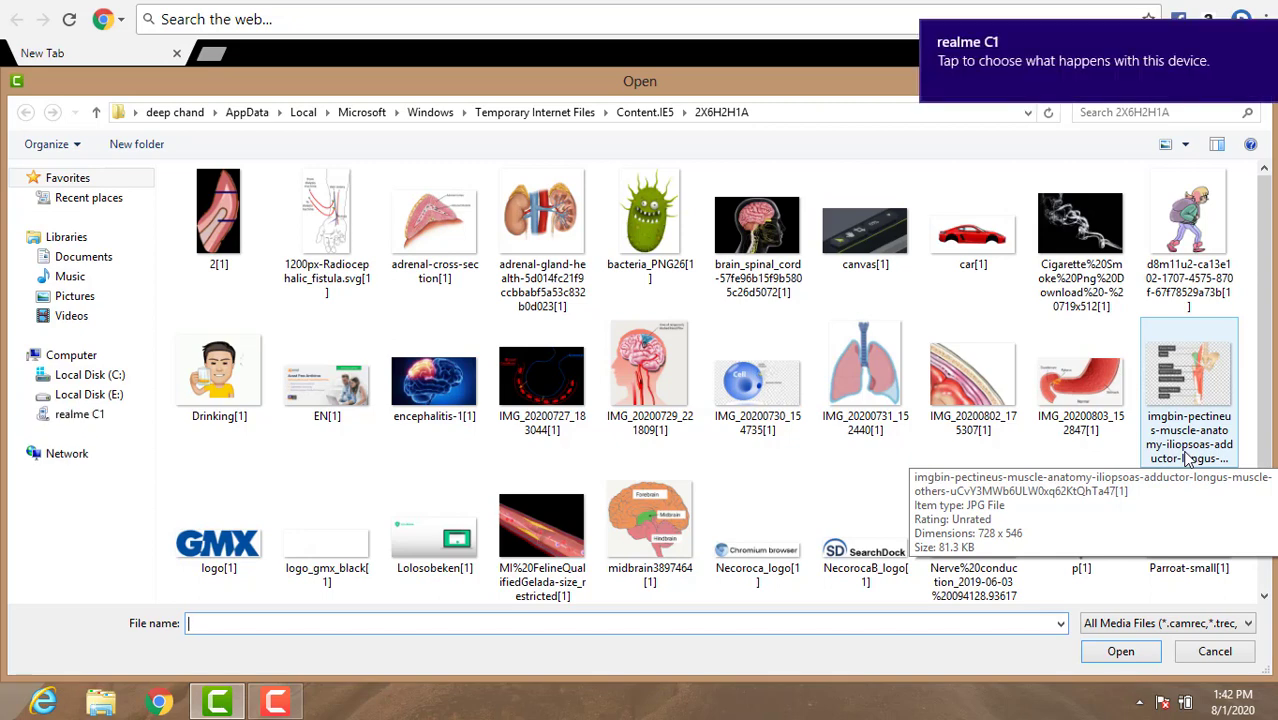
{"action": "left_click", "coordinate": [1187, 457]}
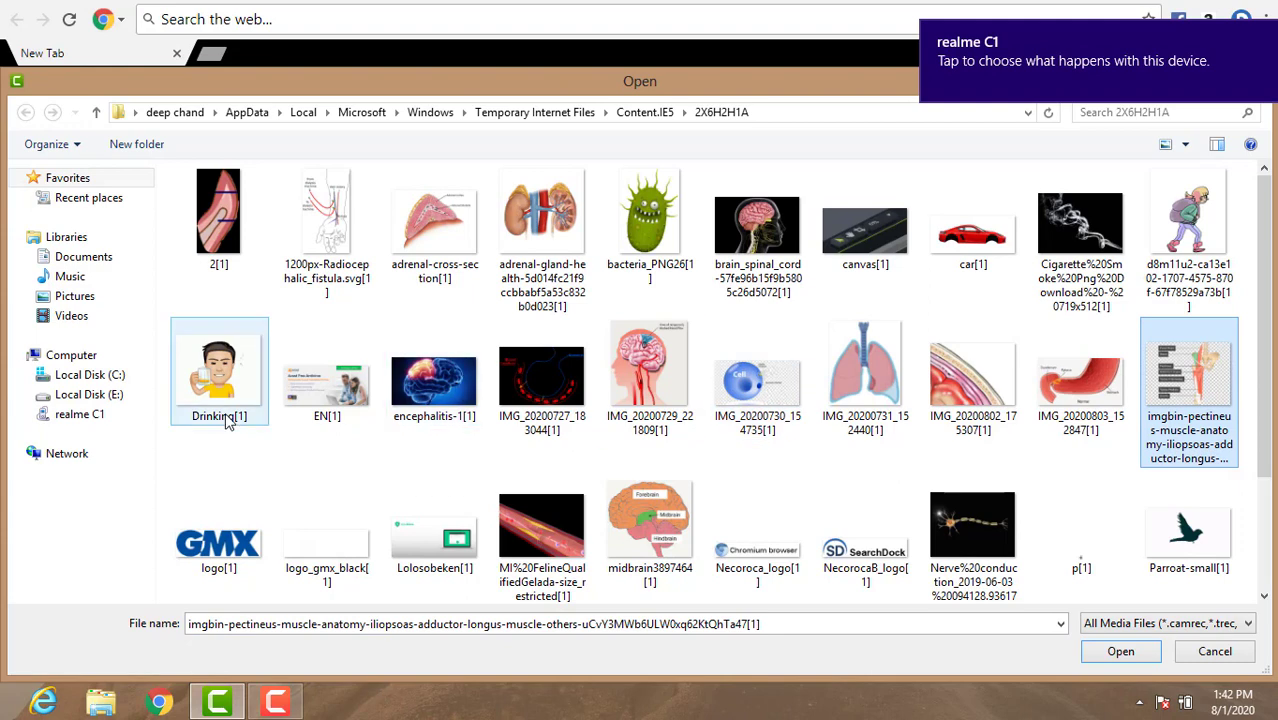
Step: Browse to the UCDownloads folder in the realme C1 phone's internal shared storage for media to import
{"action": "left_click", "coordinate": [82, 414]}
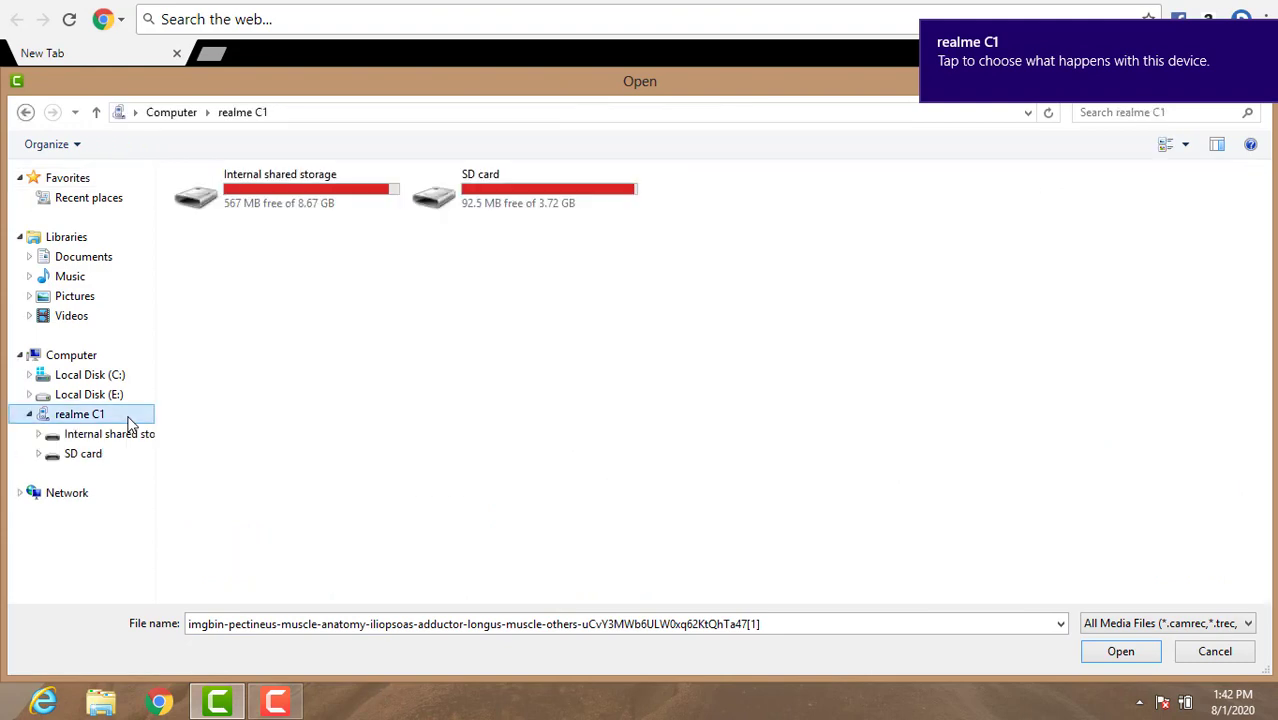
{"action": "double_click", "coordinate": [305, 208]}
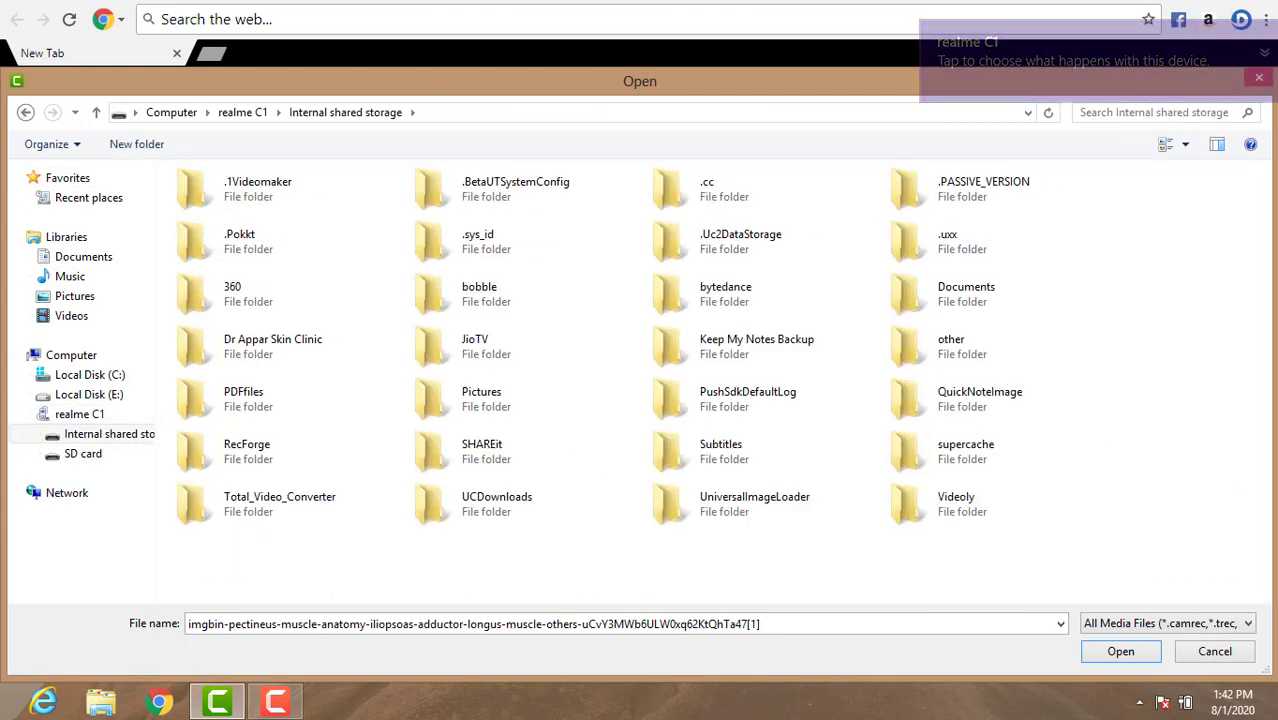
{"action": "left_click_drag", "start_coordinate": [1267, 350], "coordinate": [1268, 535]}
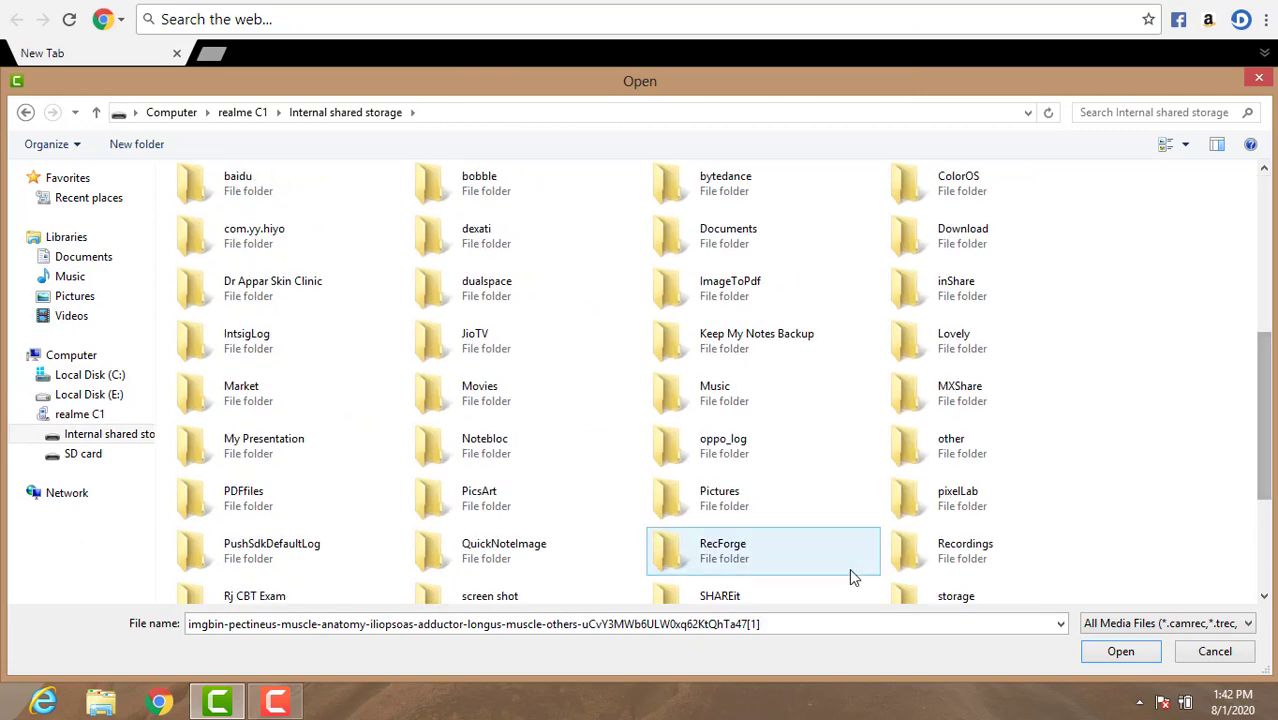
{"action": "left_click", "coordinate": [1268, 580]}
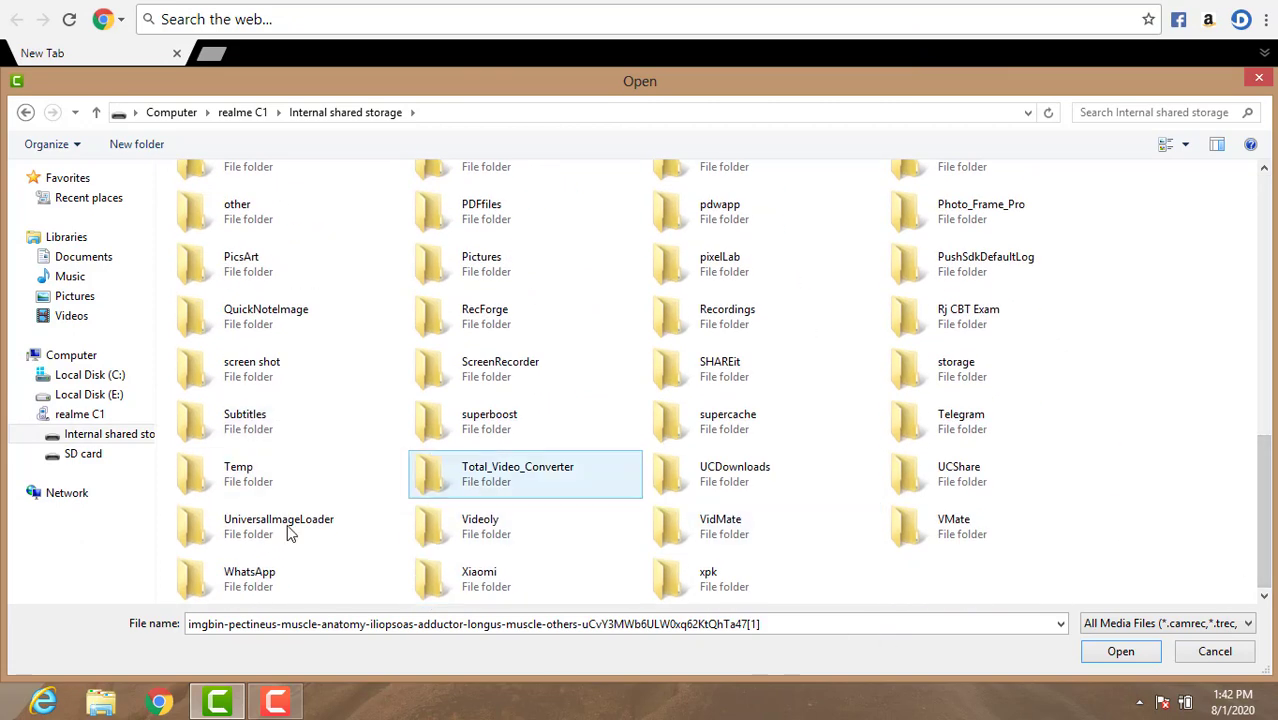
{"action": "left_click", "coordinate": [752, 484]}
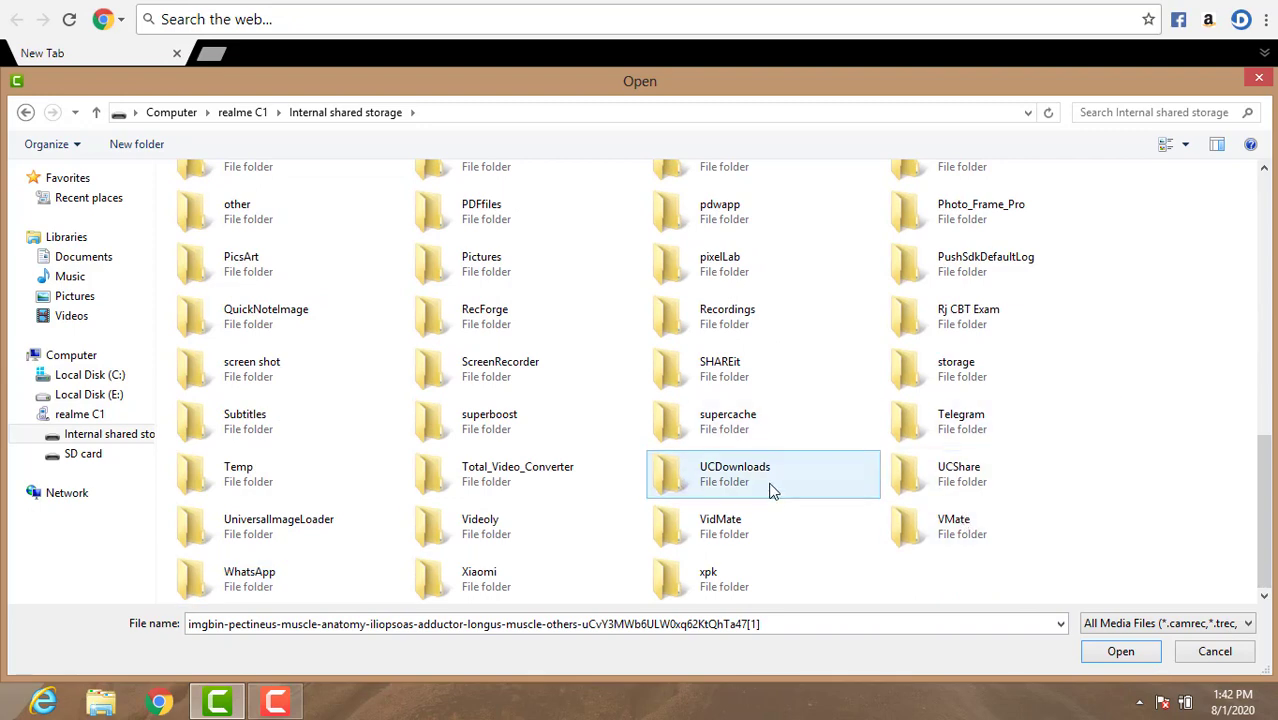
{"action": "double_click", "coordinate": [772, 490]}
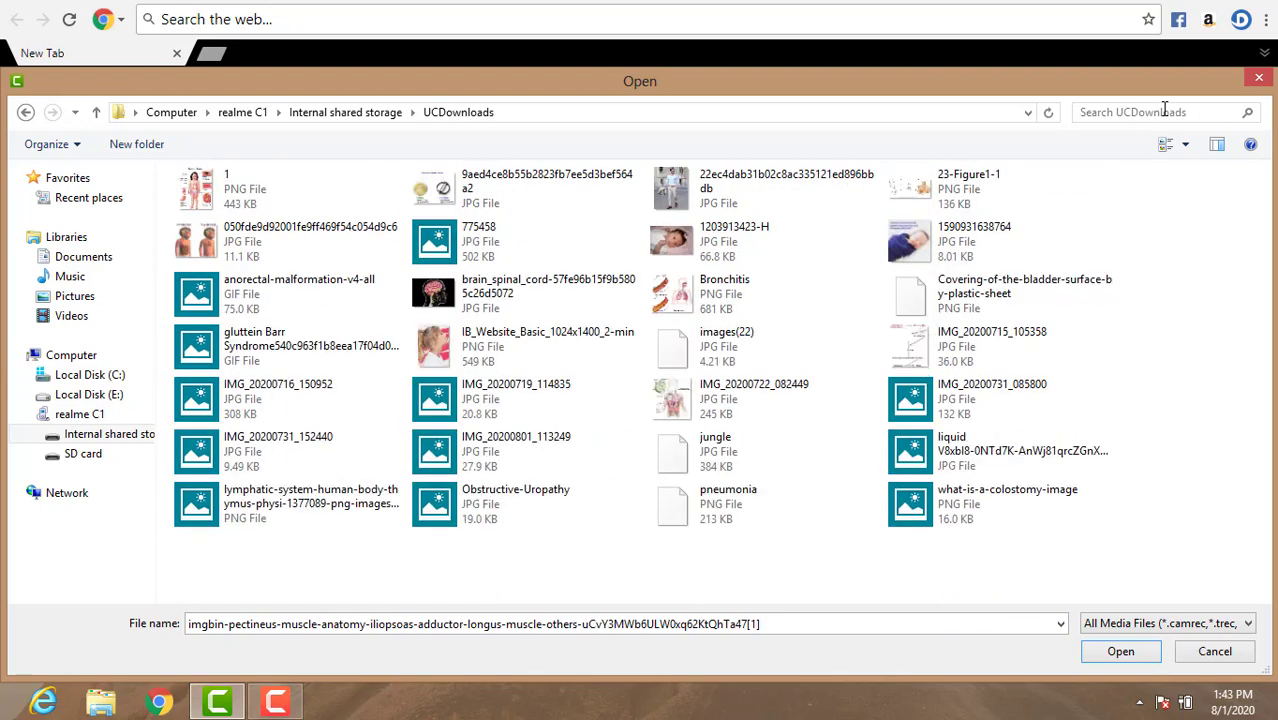
Step: Search UCDownloads for IMG and import the orange neuron picture whose name starts with IMG_20200728
{"action": "left_click", "coordinate": [1164, 110]}
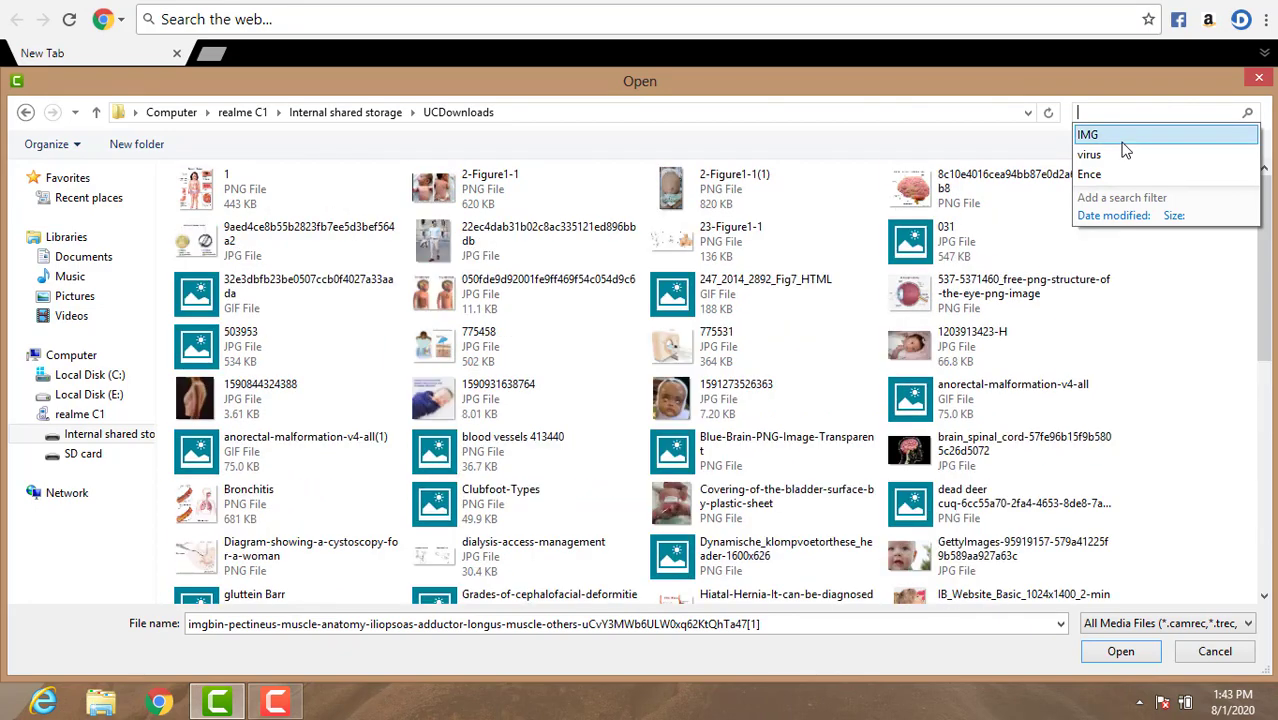
{"action": "left_click", "coordinate": [1122, 141]}
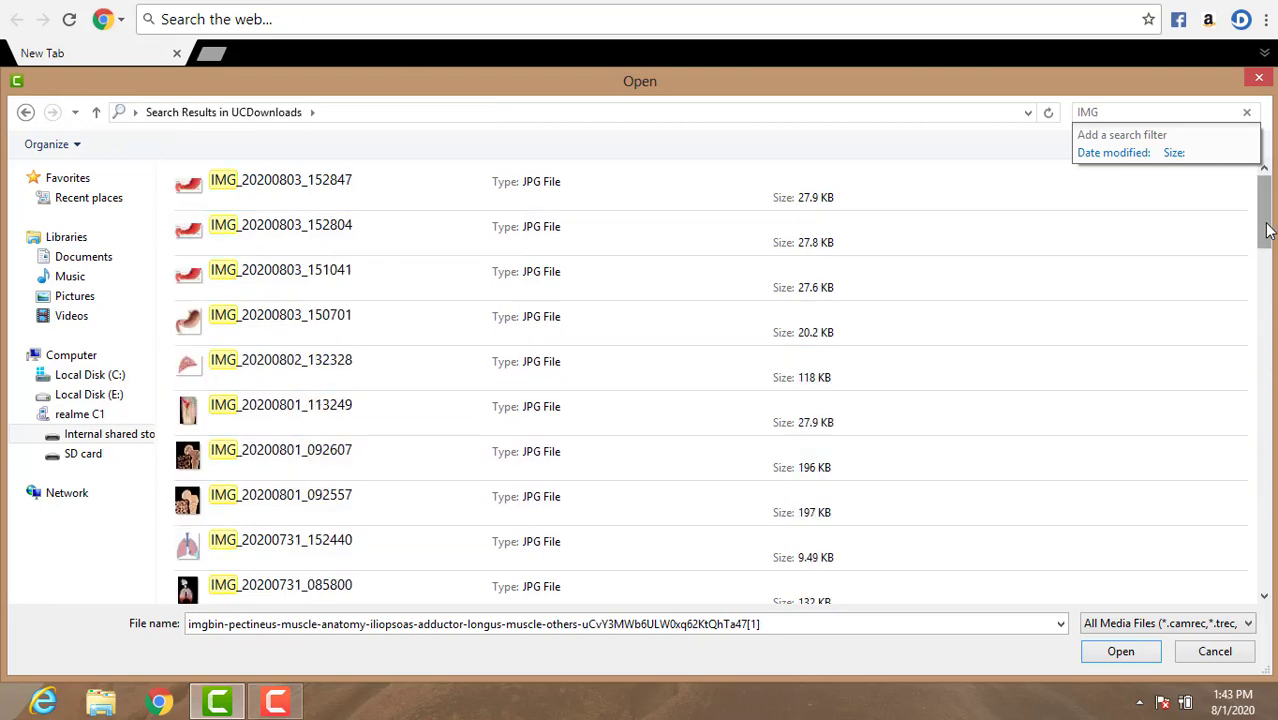
{"action": "left_click_drag", "start_coordinate": [1268, 230], "coordinate": [1268, 320]}
{"action": "scroll", "coordinate": [710, 380], "scroll_direction": "down", "scroll_amount": 5}
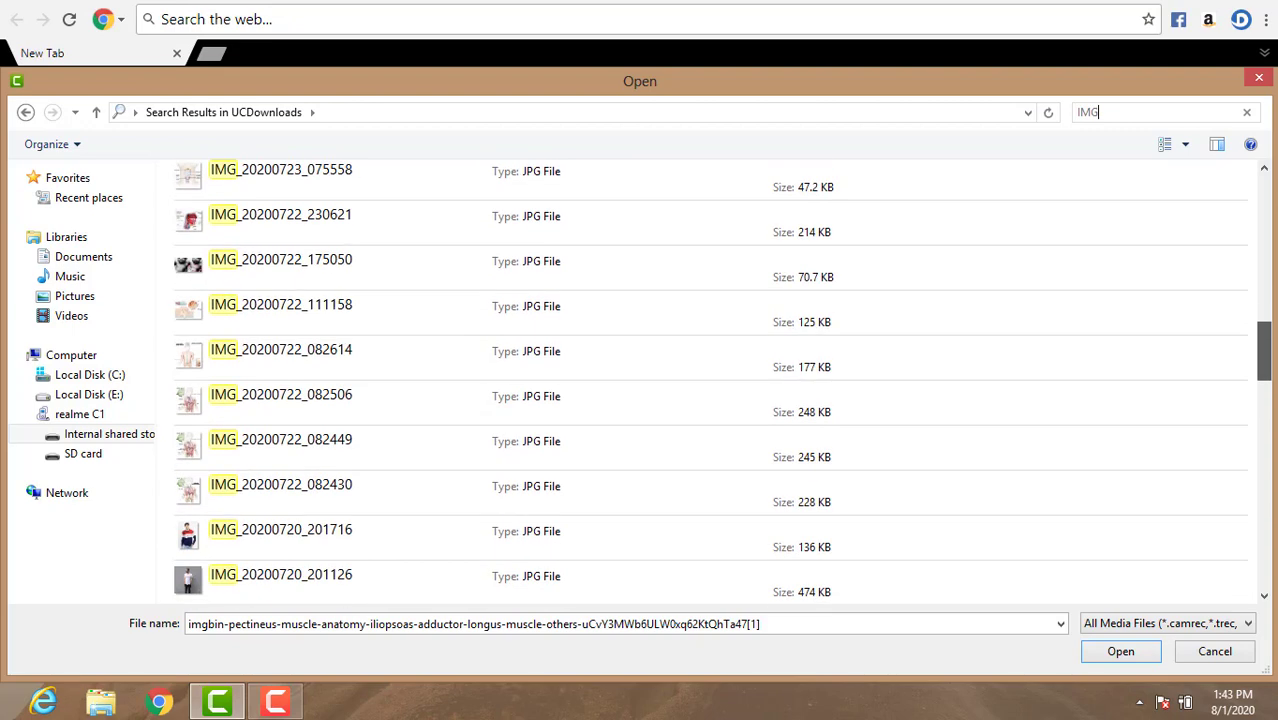
{"action": "scroll", "coordinate": [710, 380], "scroll_direction": "down", "scroll_amount": 8}
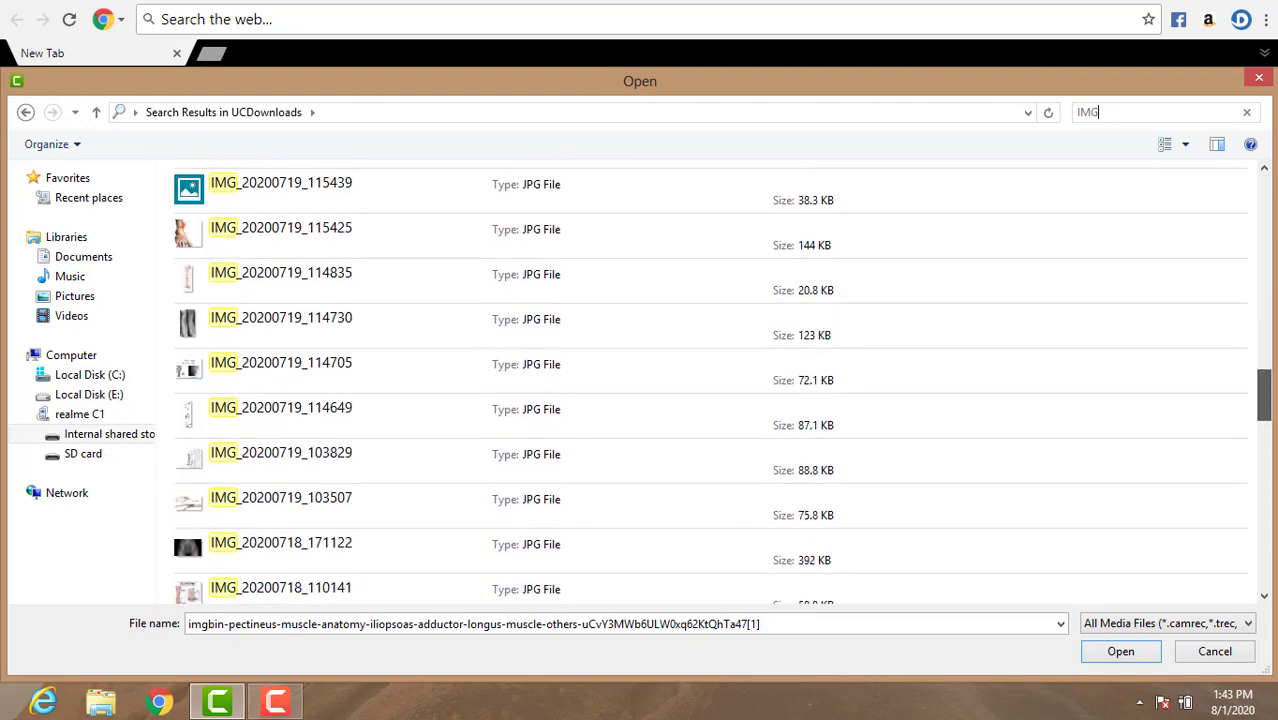
{"action": "scroll", "coordinate": [710, 380], "scroll_direction": "down", "scroll_amount": 6}
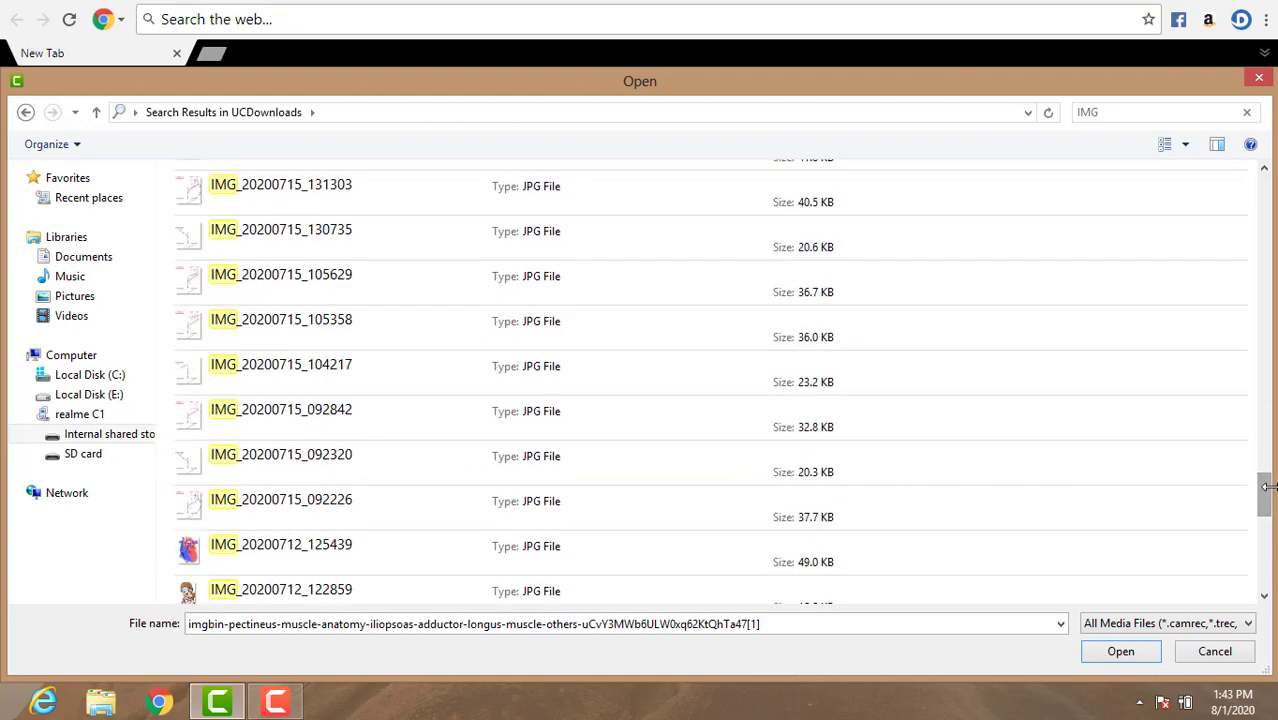
{"action": "left_click_drag", "start_coordinate": [1267, 505], "coordinate": [1268, 283]}
{"action": "double_click", "coordinate": [564, 494]}
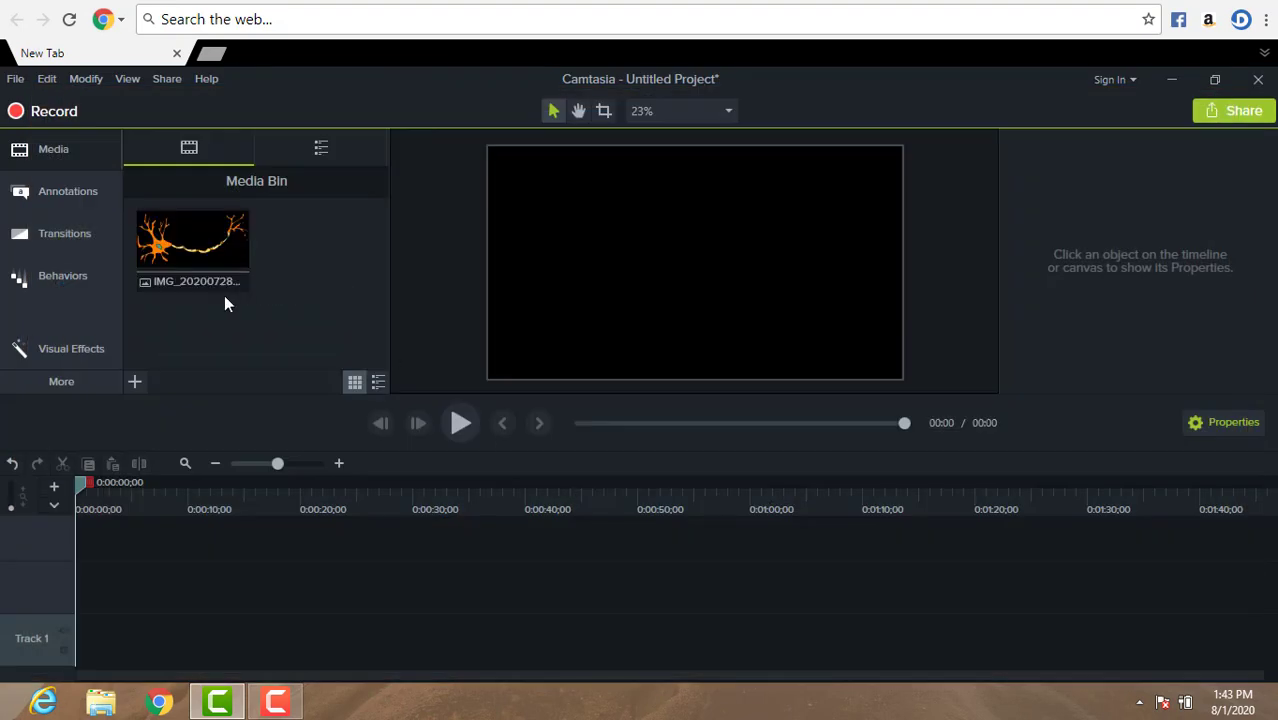
Step: Delete the neuron image from the media bin
{"action": "right_click", "coordinate": [211, 272]}
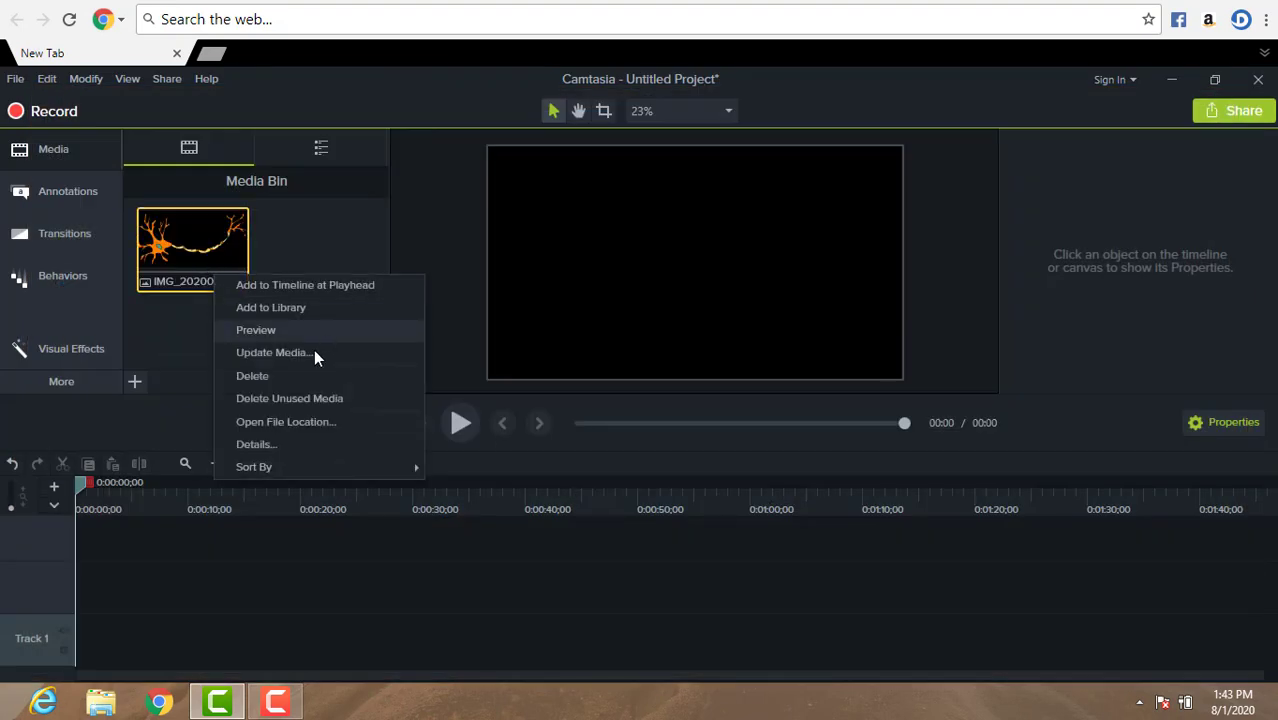
{"action": "left_click", "coordinate": [308, 375]}
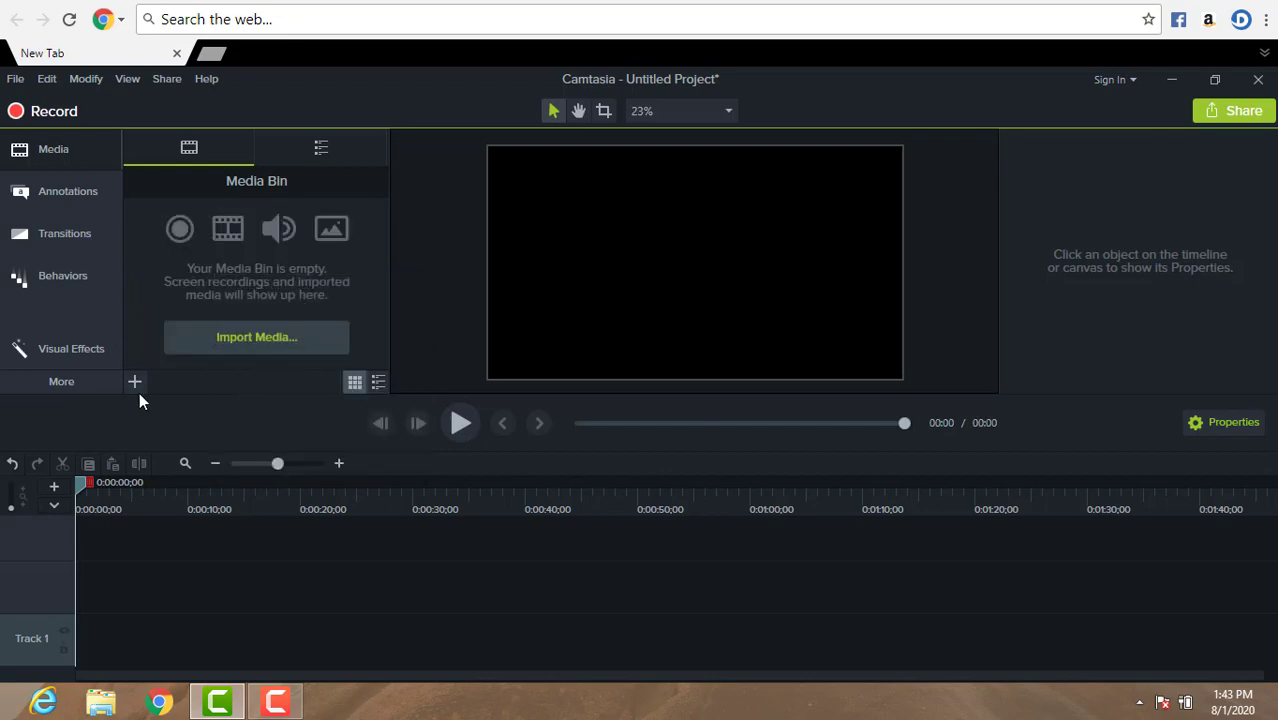
Step: Start a new media import and open the UCDownloads folder in the realme C1 phone's internal shared storage
{"action": "left_click", "coordinate": [219, 349]}
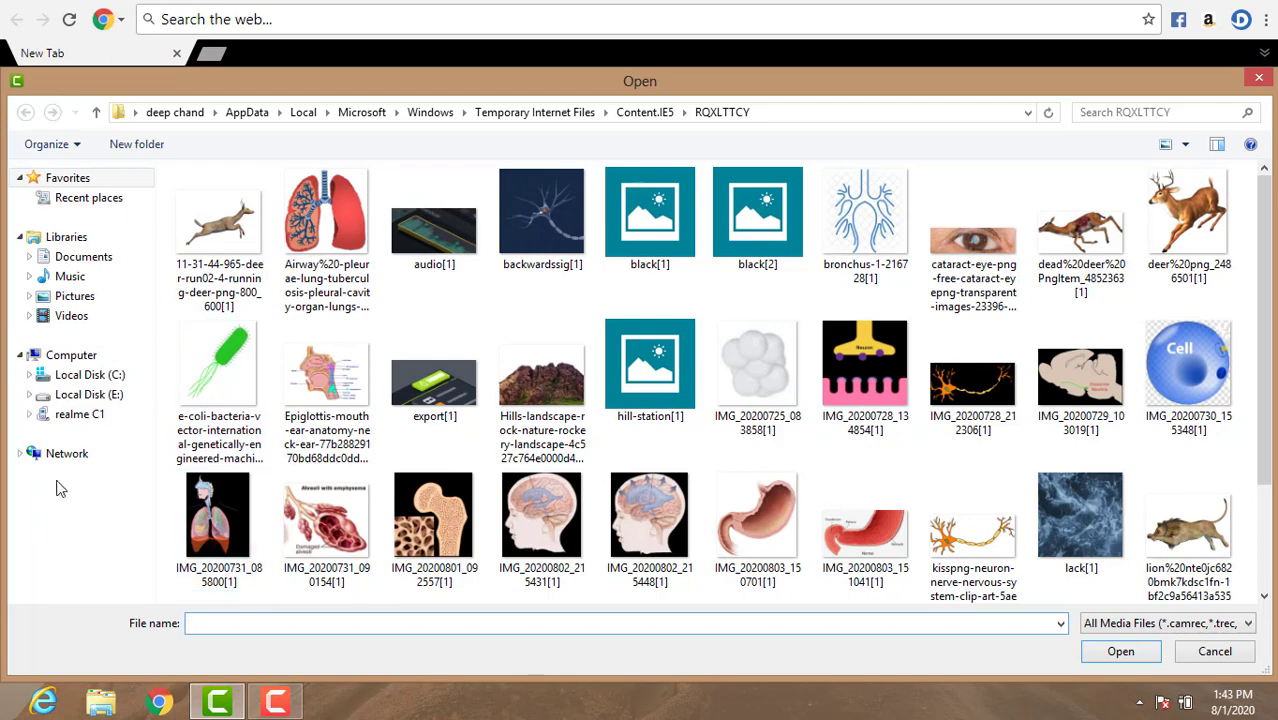
{"action": "left_click", "coordinate": [62, 396]}
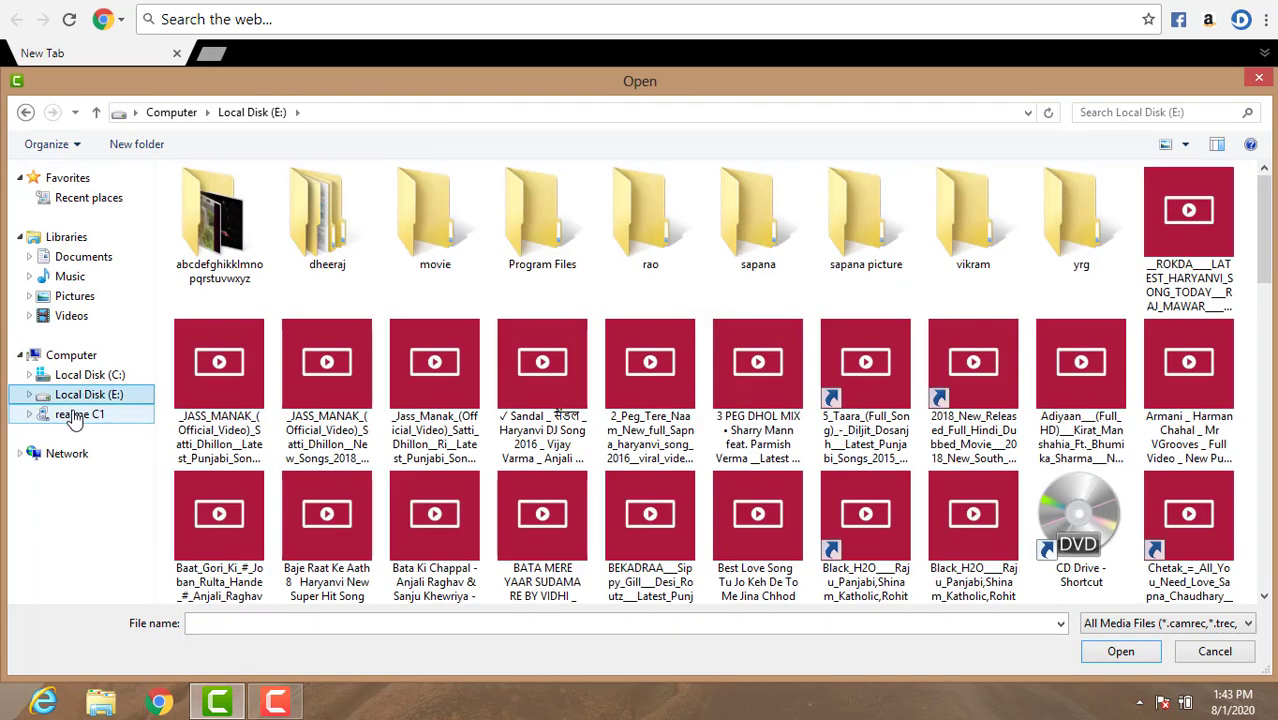
{"action": "left_click", "coordinate": [75, 418]}
{"action": "left_click", "coordinate": [253, 178]}
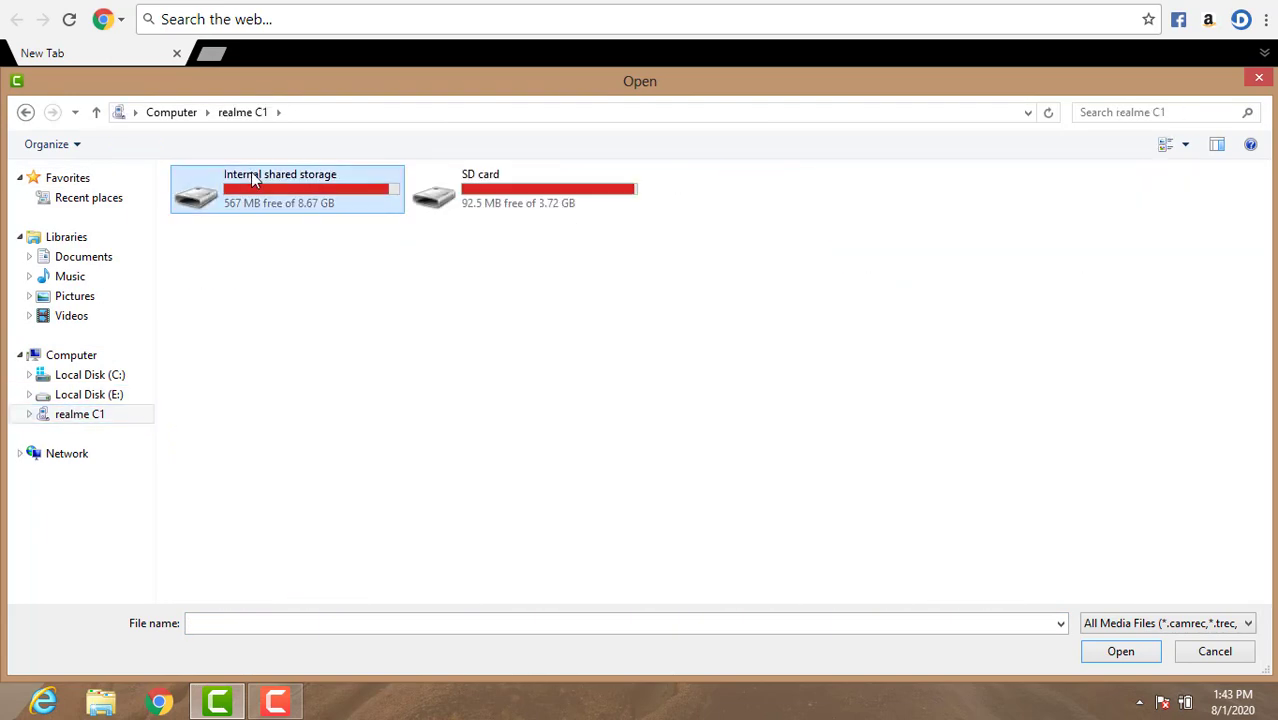
{"action": "double_click", "coordinate": [253, 178]}
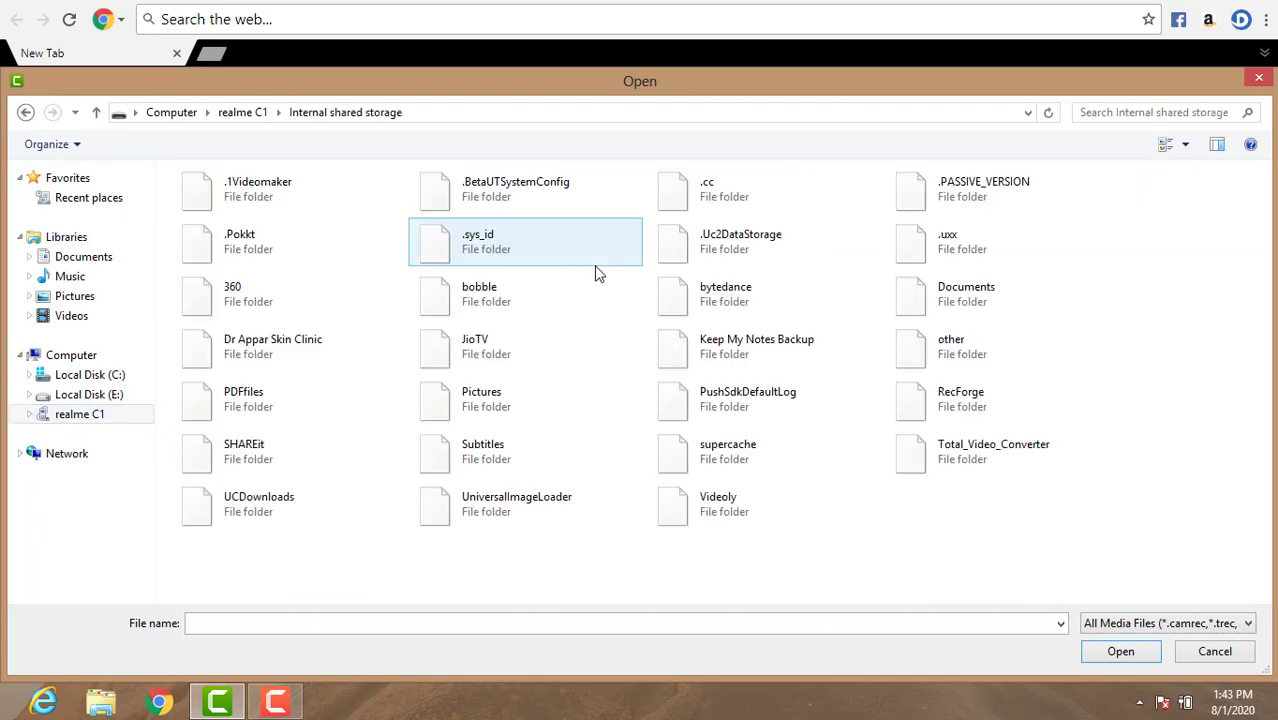
{"action": "left_click", "coordinate": [1264, 543]}
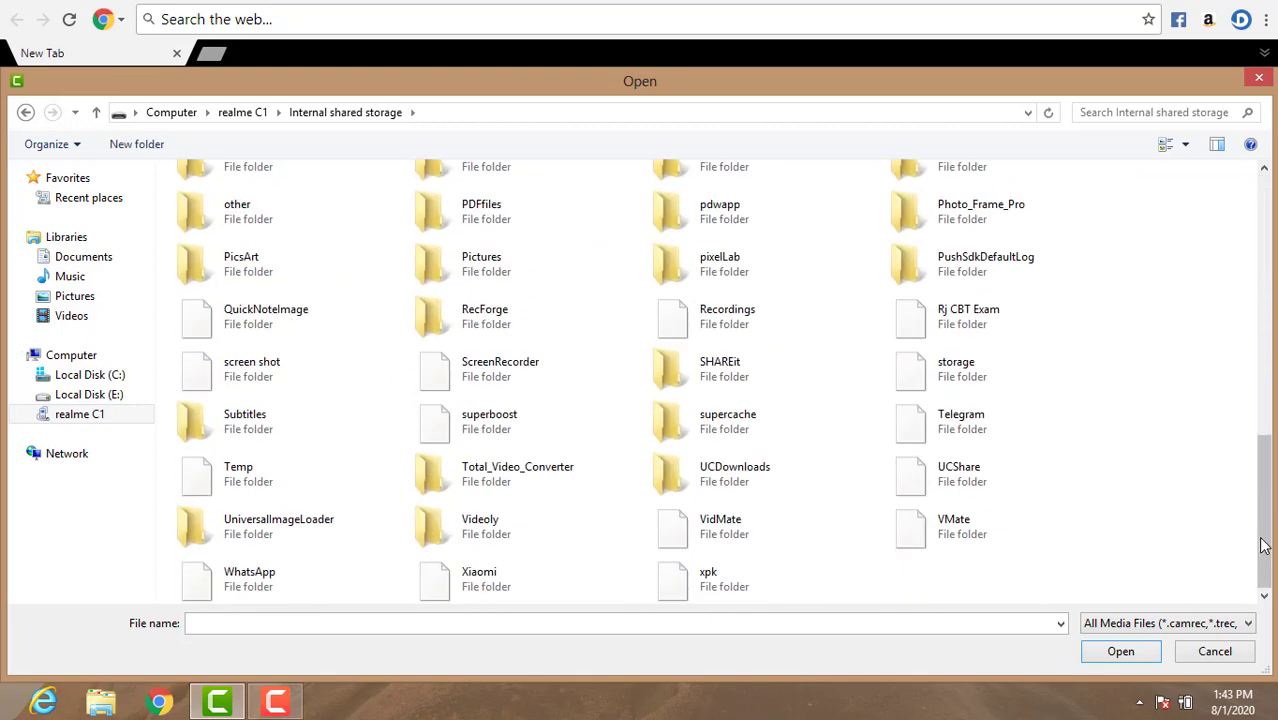
{"action": "left_click", "coordinate": [783, 479]}
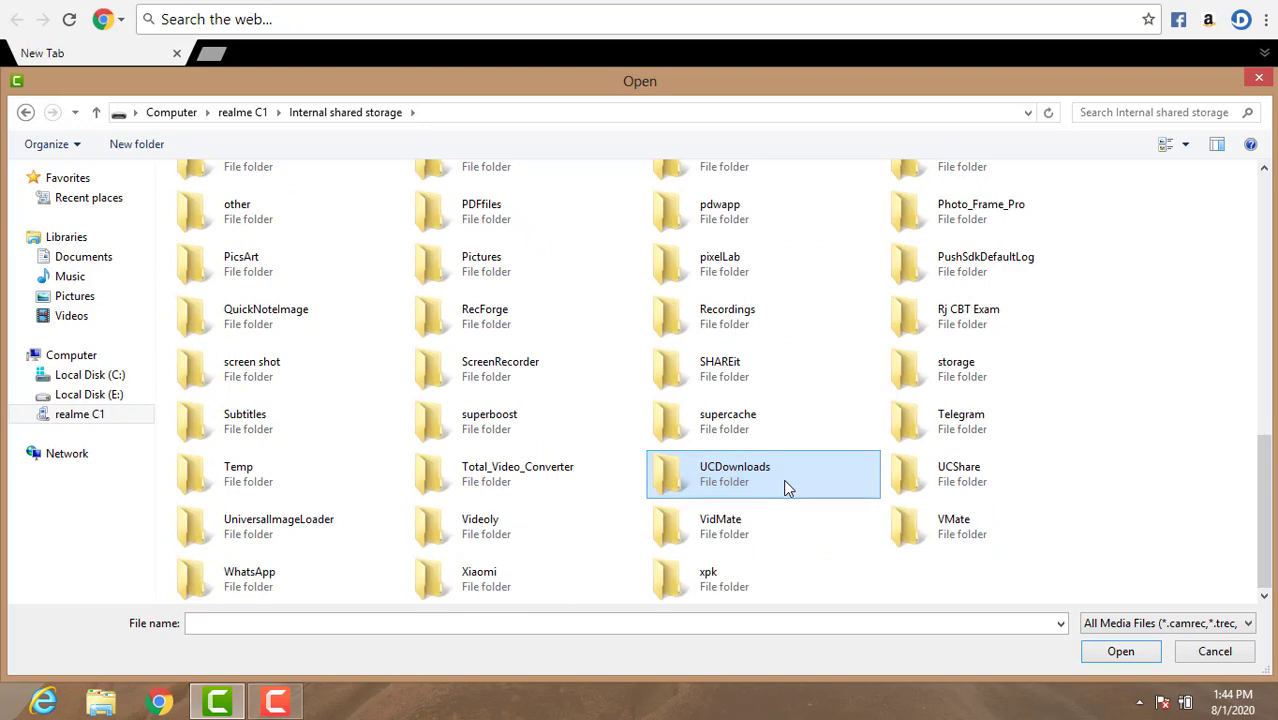
{"action": "double_click", "coordinate": [783, 479]}
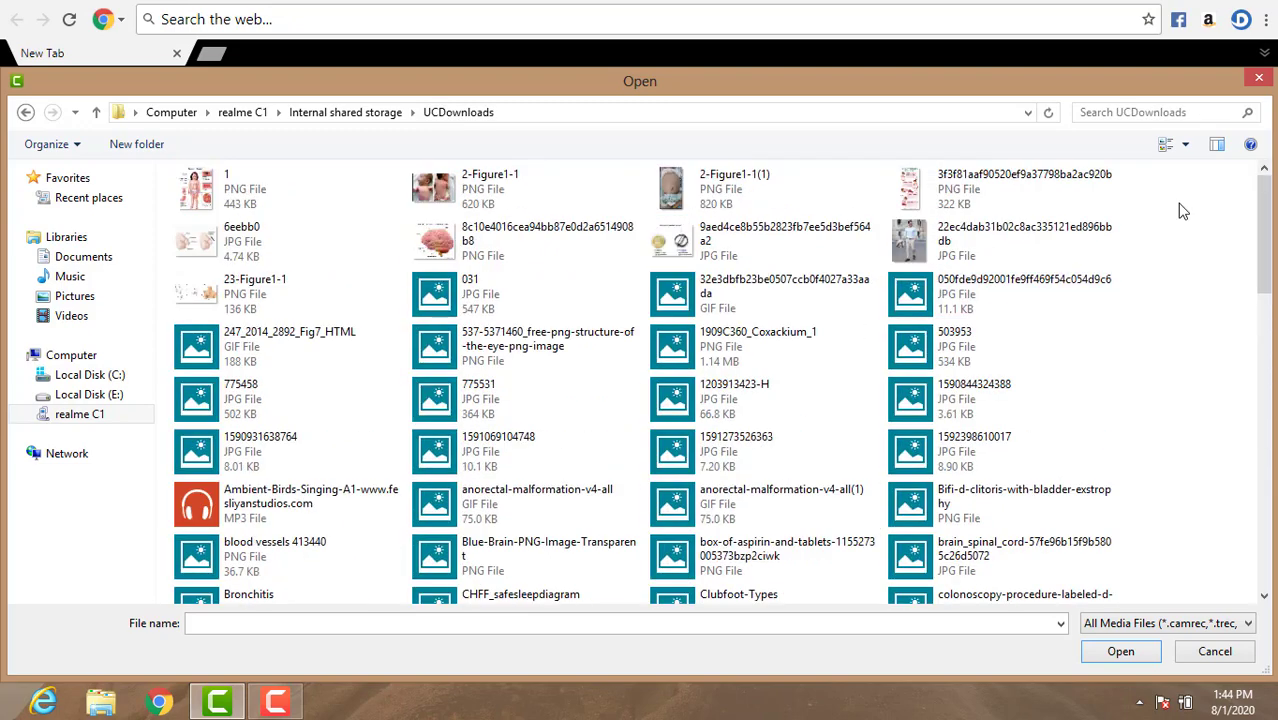
Step: Search the folder for Alveoli and import the Alveoli-breathing-lung PNG image into the media bin
{"action": "left_click", "coordinate": [1177, 112]}
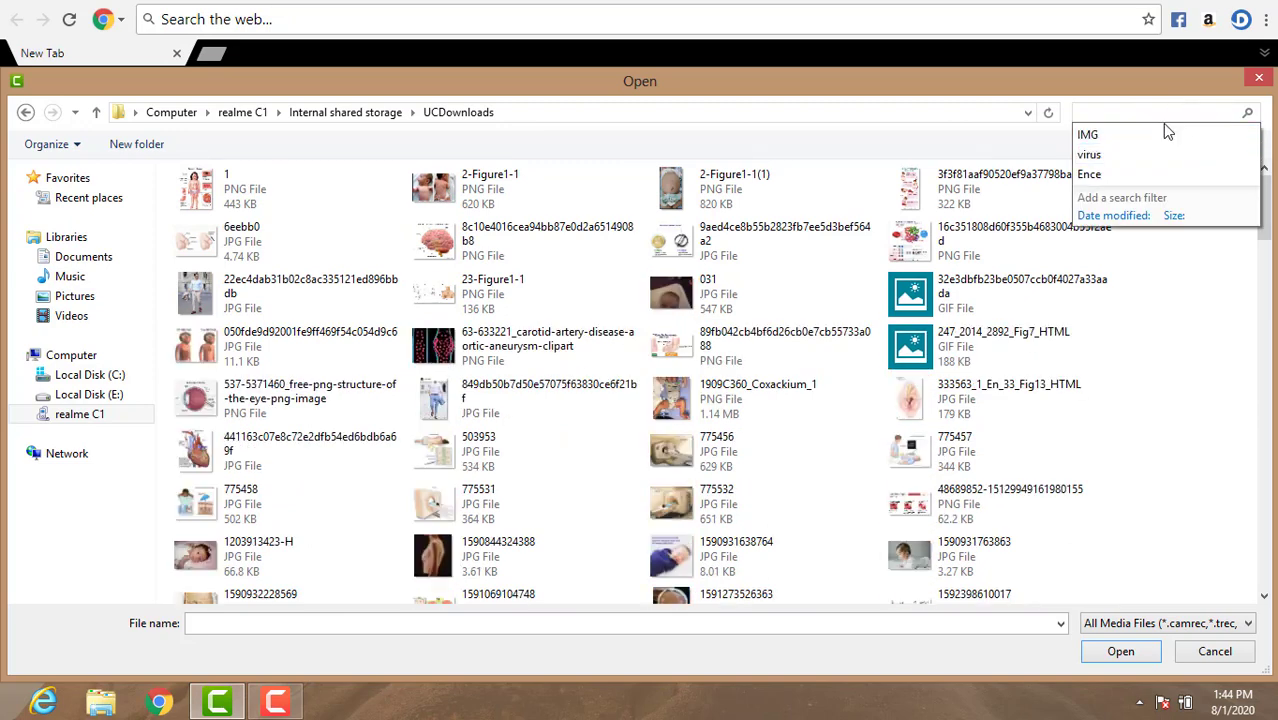
{"action": "type", "text": "A"}
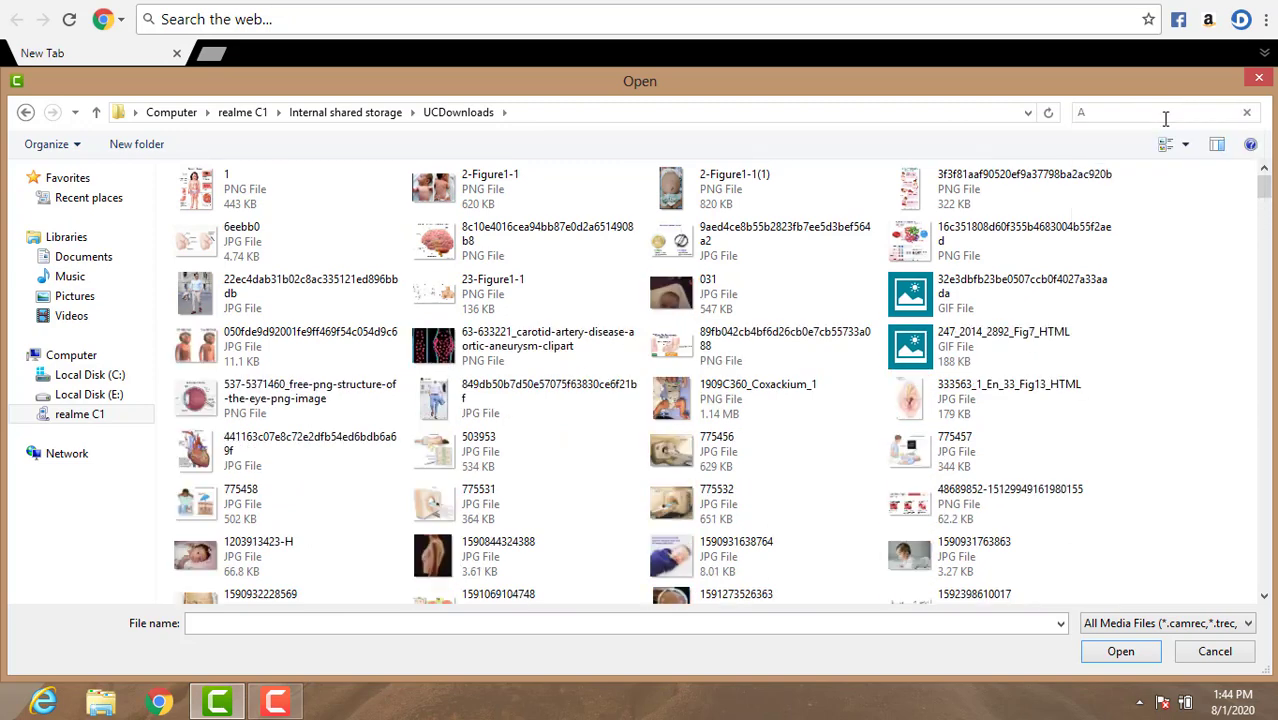
{"action": "type", "text": "lveoli"}
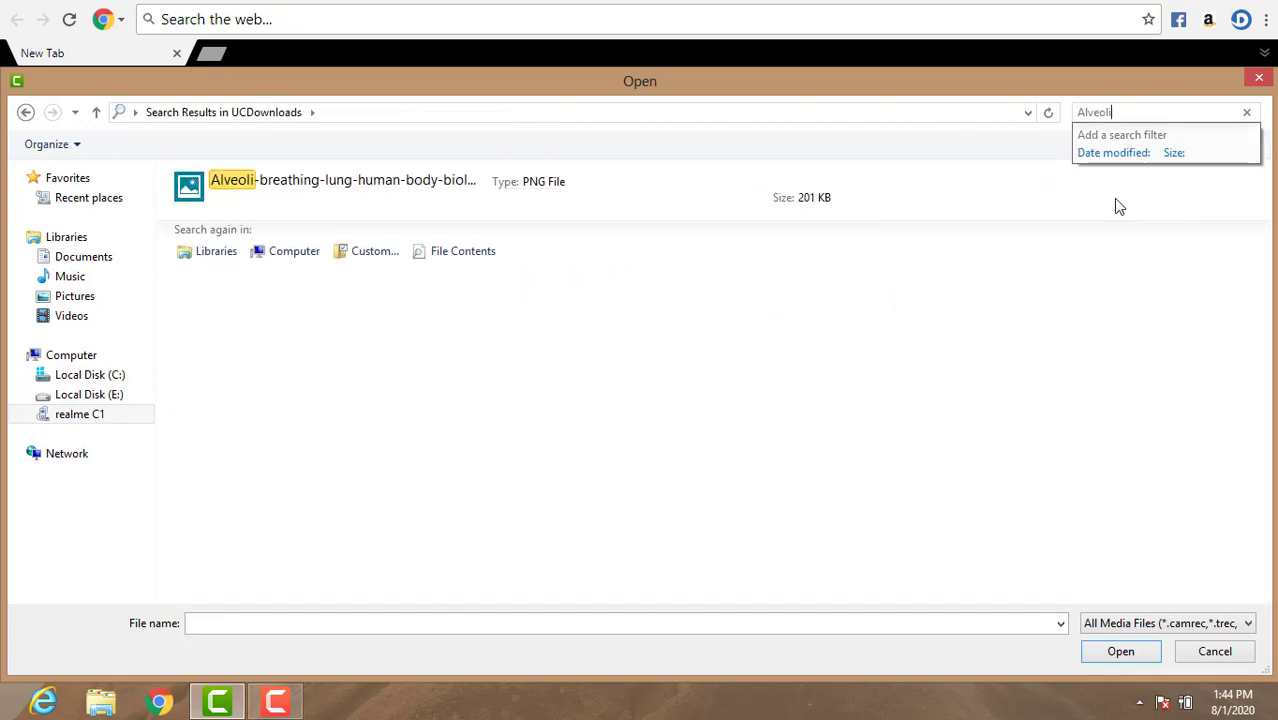
{"action": "left_click", "coordinate": [538, 210]}
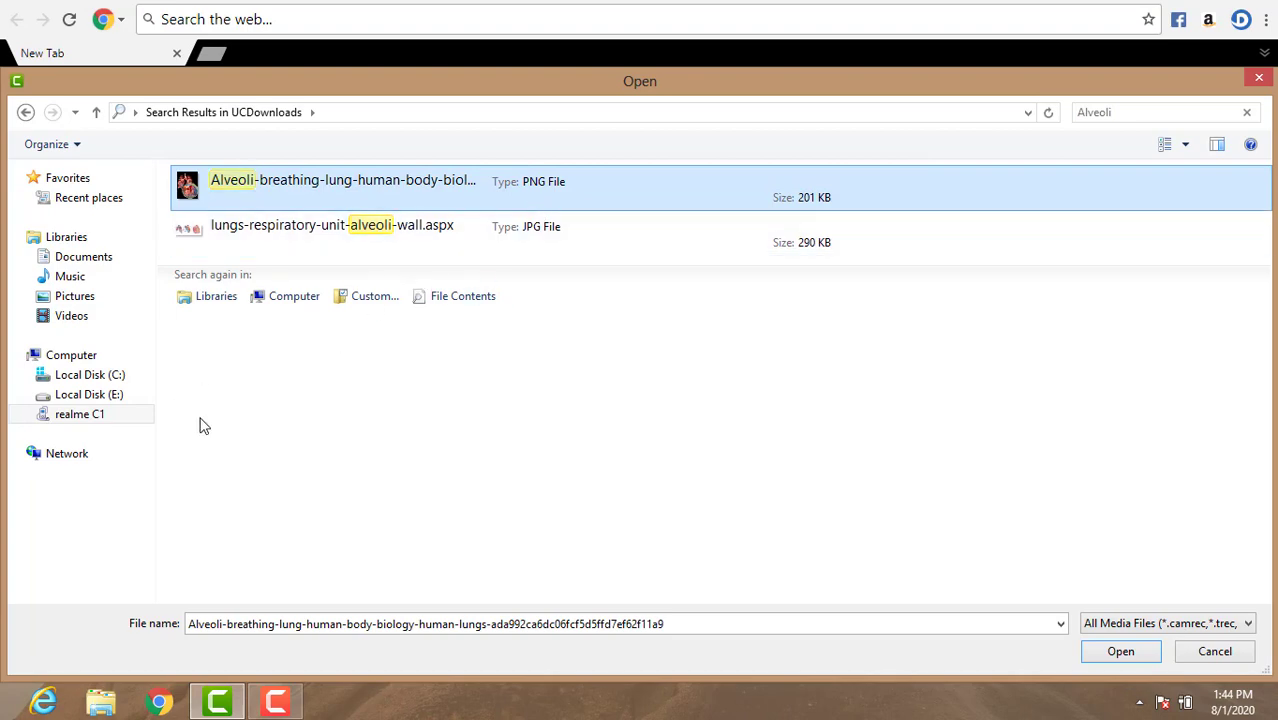
{"action": "double_click", "coordinate": [376, 186]}
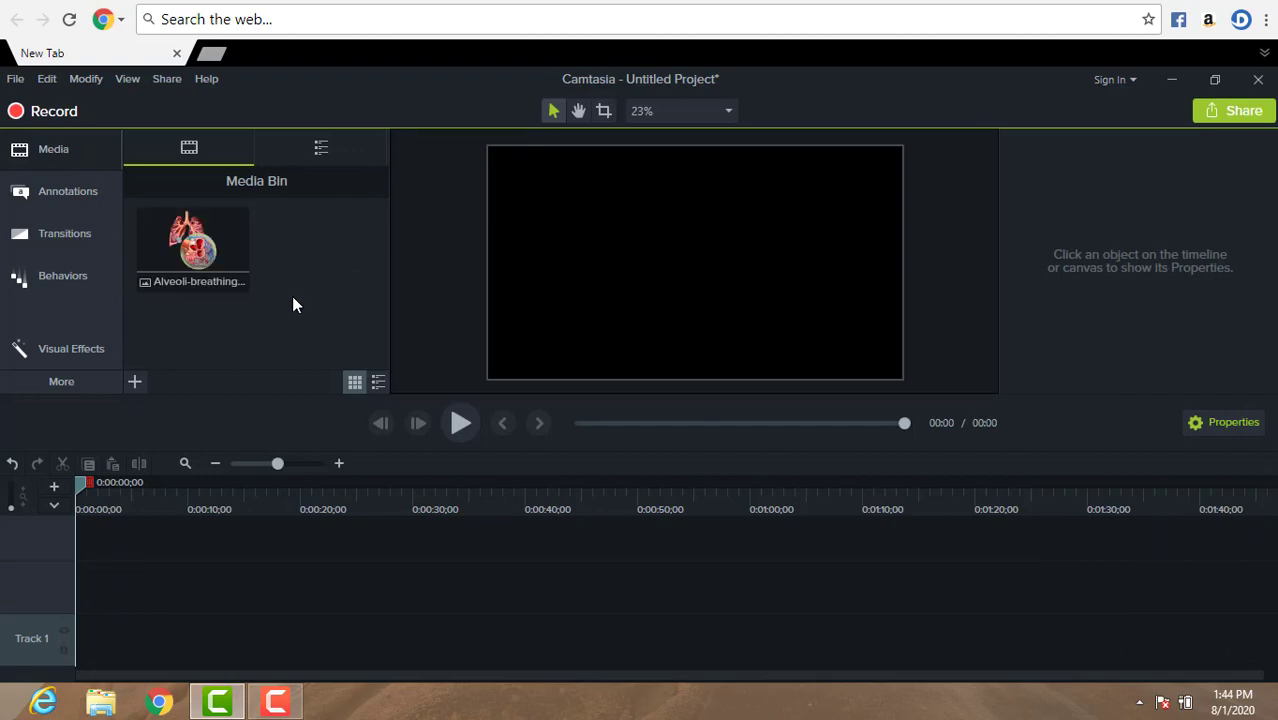
Step: Start another media import and open the UCDownloads folder in the realme C1 phone's internal shared storage
{"action": "left_click", "coordinate": [134, 384]}
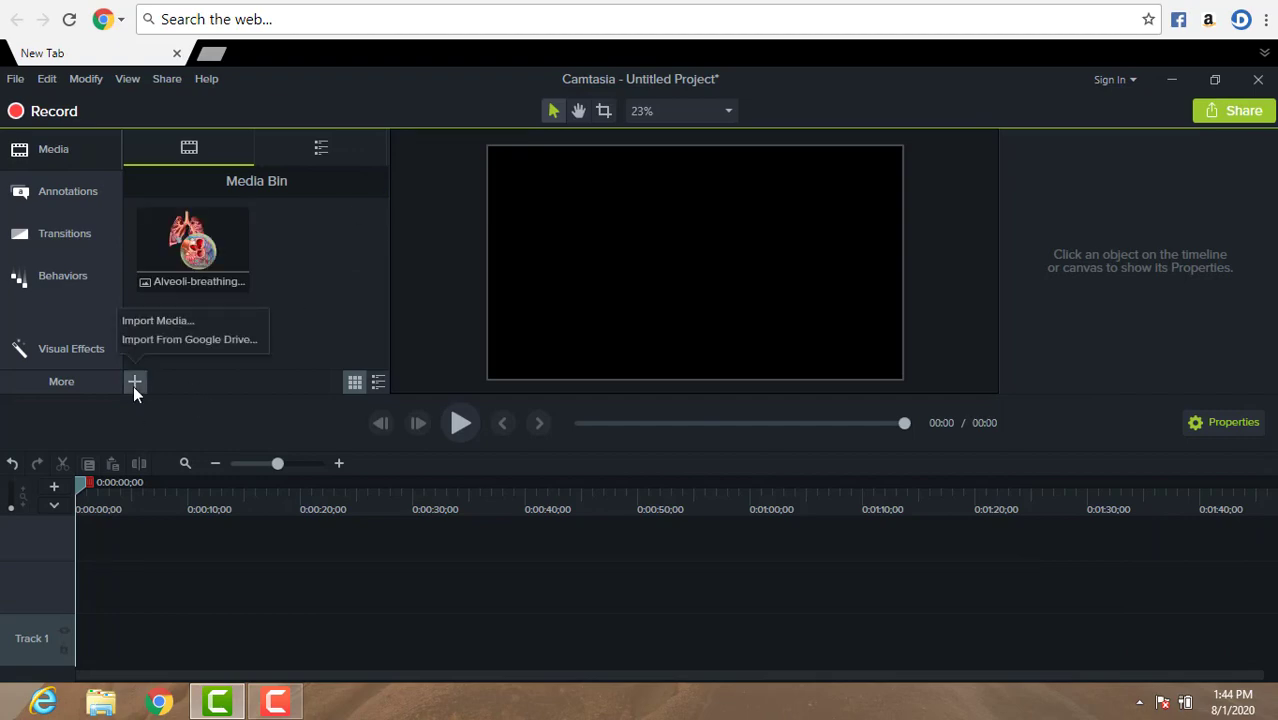
{"action": "left_click", "coordinate": [158, 321]}
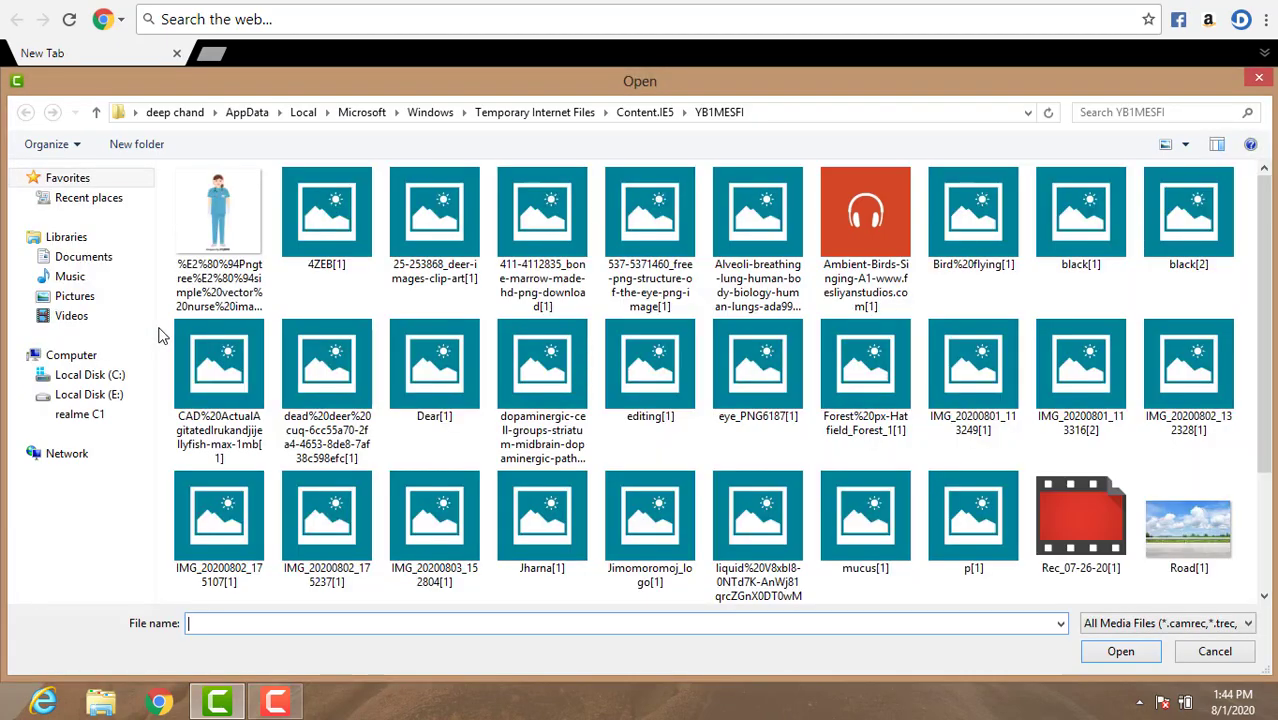
{"action": "left_click", "coordinate": [97, 424]}
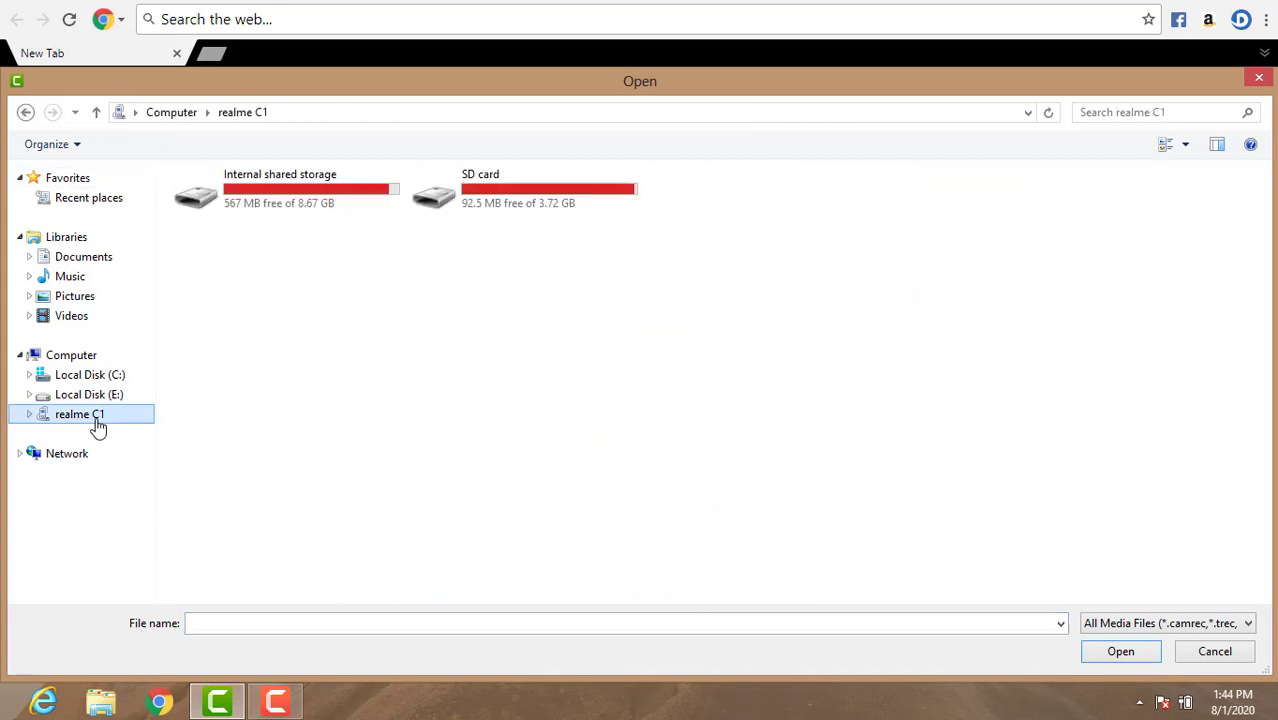
{"action": "double_click", "coordinate": [290, 218]}
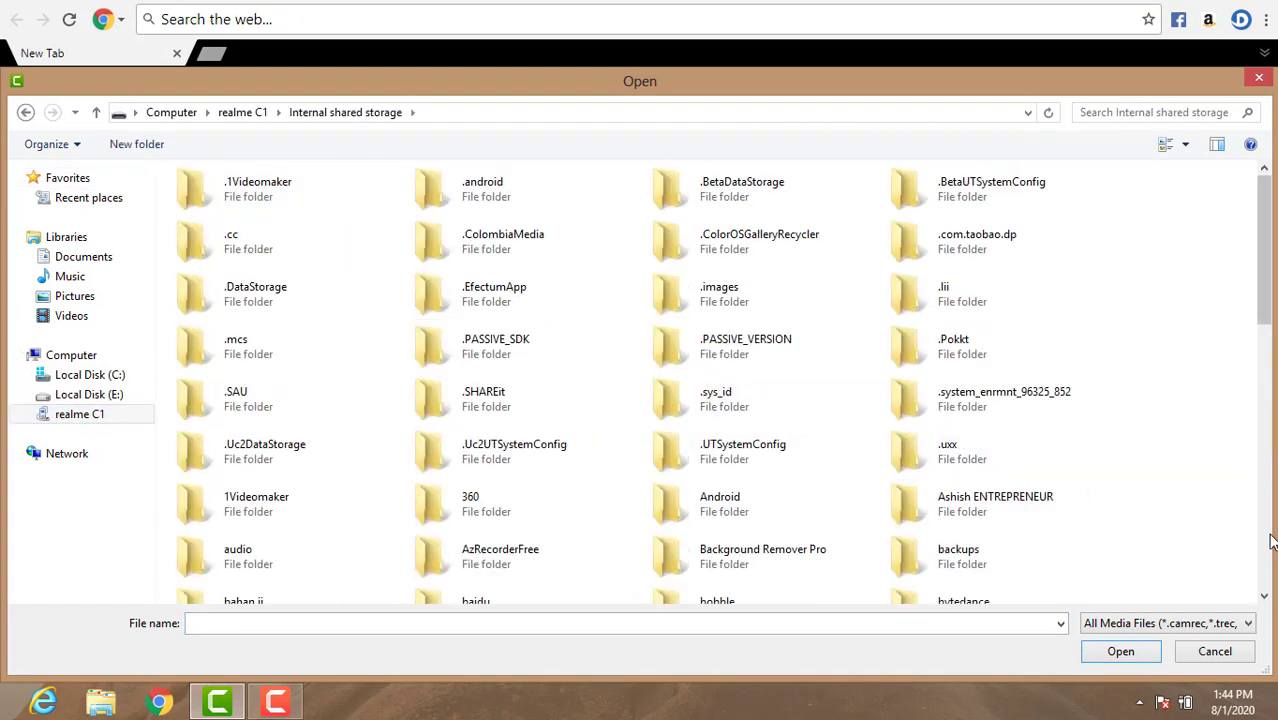
{"action": "left_click_drag", "start_coordinate": [1263, 284], "coordinate": [1265, 540]}
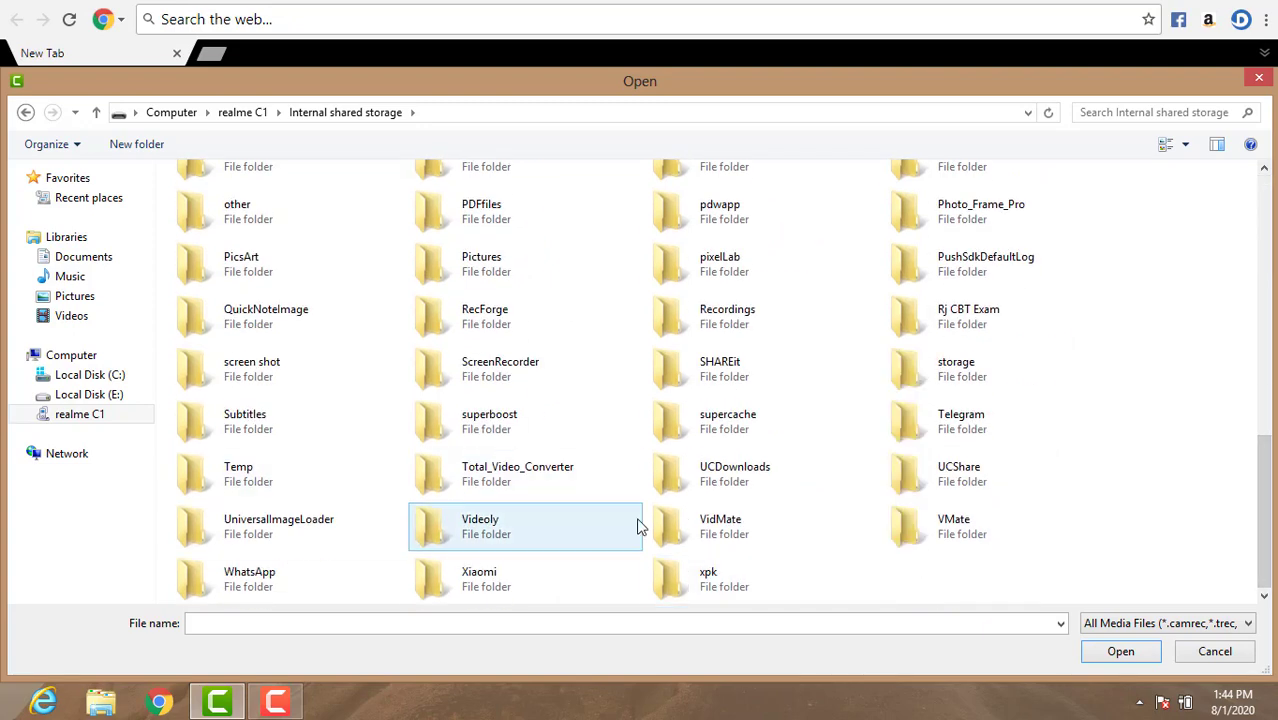
{"action": "left_click", "coordinate": [783, 494]}
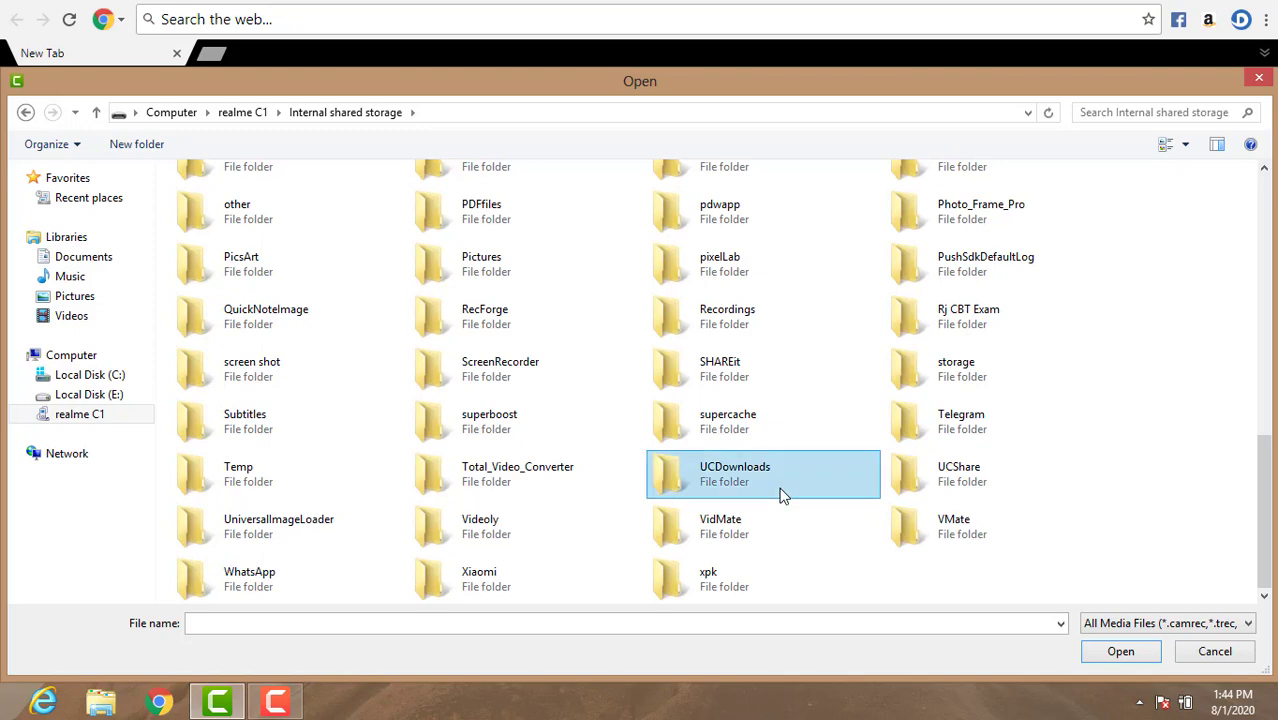
{"action": "double_click", "coordinate": [783, 494]}
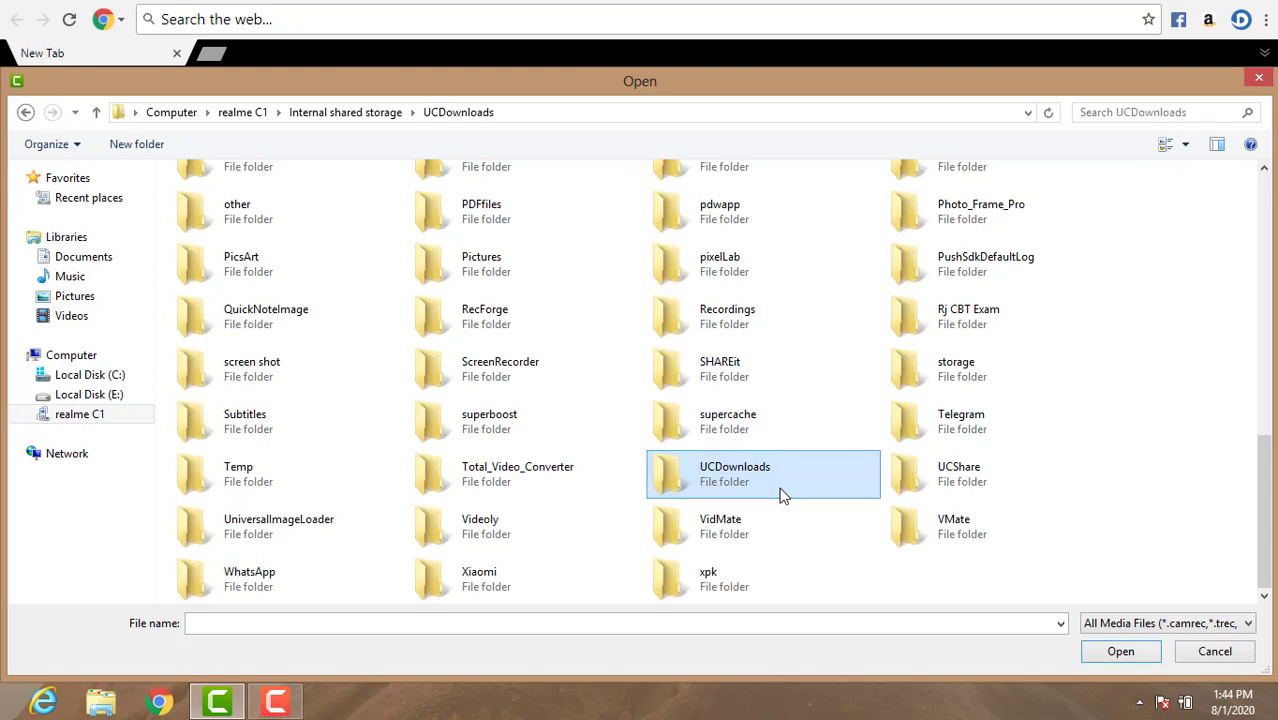
Step: Search UCDownloads for RBC and import the RBC Pngtree red blood cell PNG image into the media bin
{"action": "left_click", "coordinate": [1168, 108]}
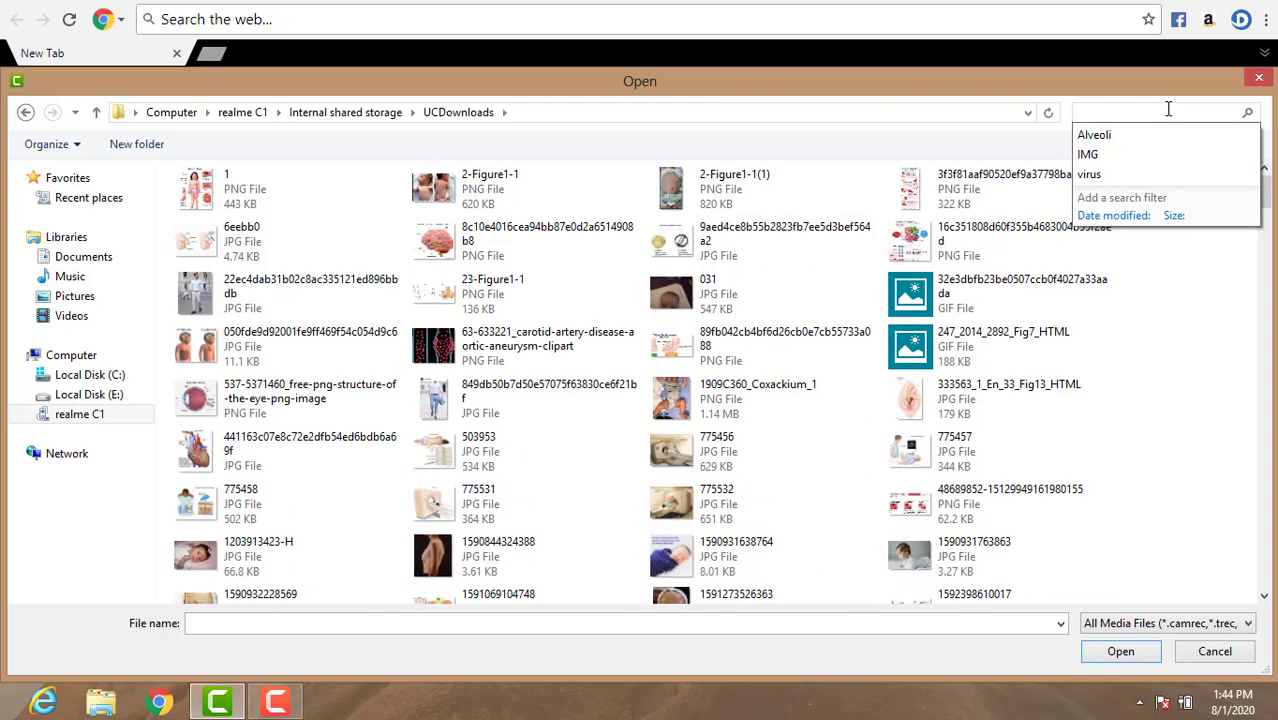
{"action": "type", "text": "R"}
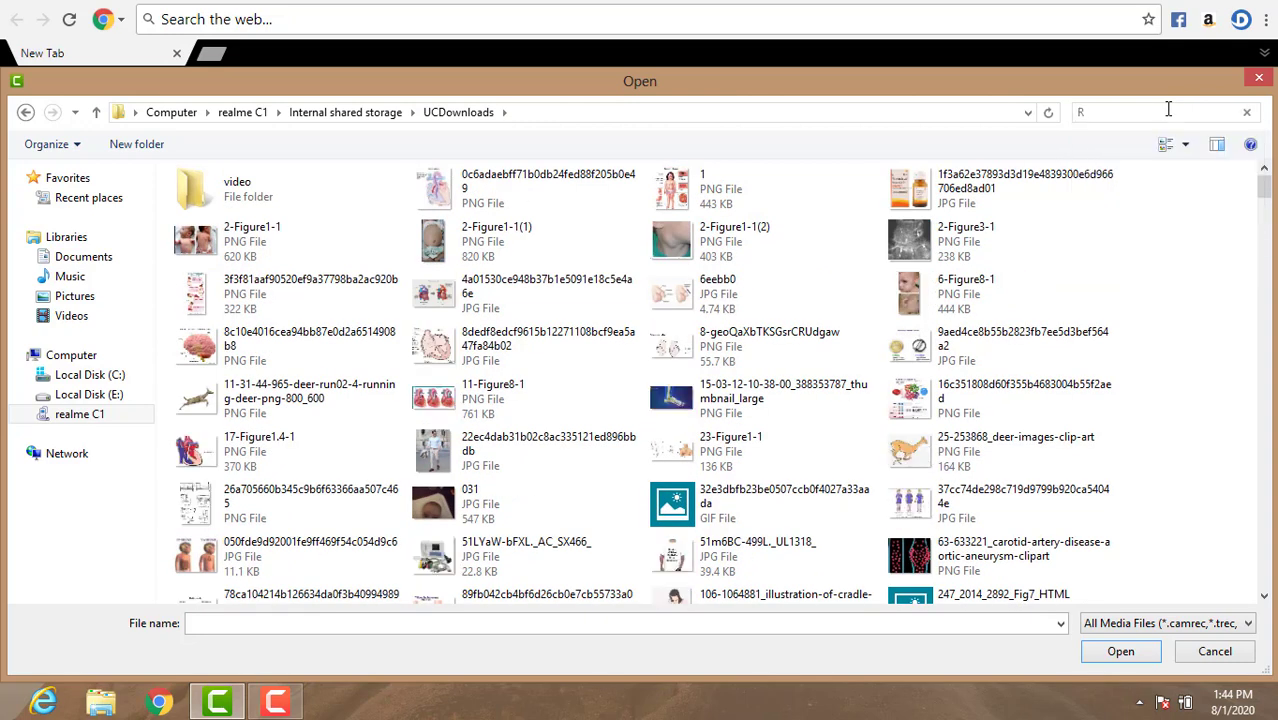
{"action": "type", "text": "BC"}
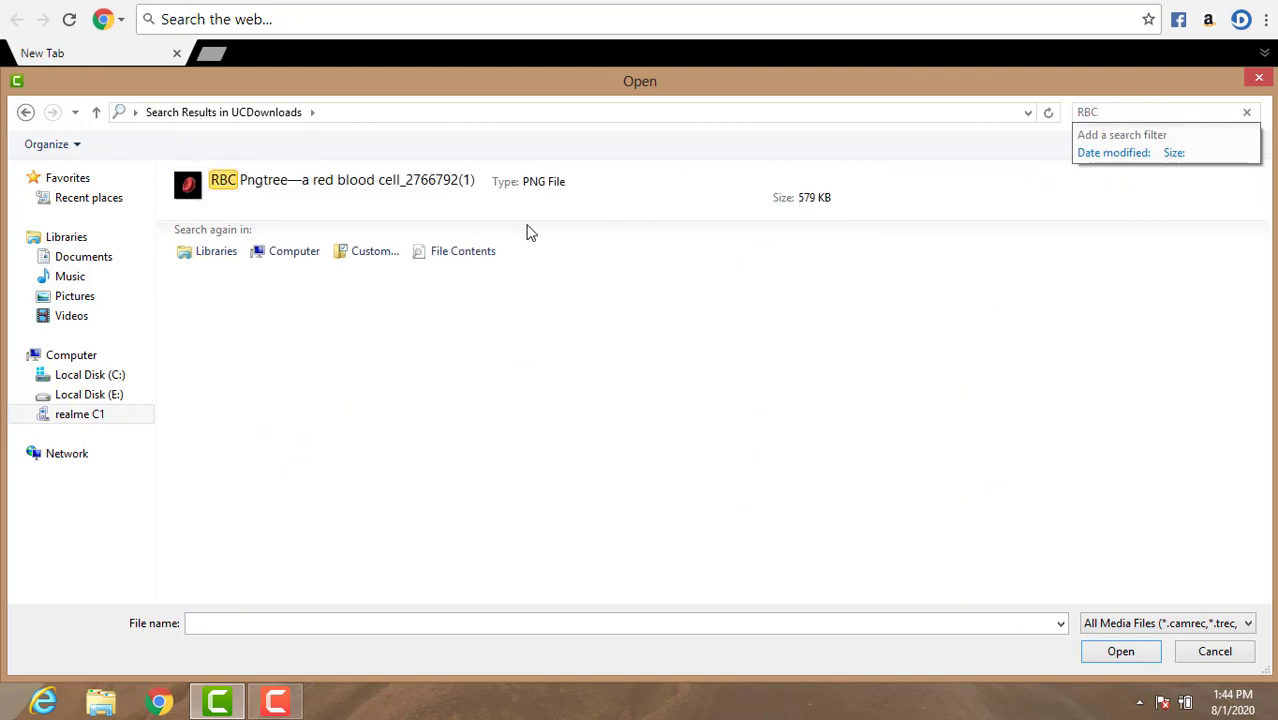
{"action": "left_click", "coordinate": [522, 200]}
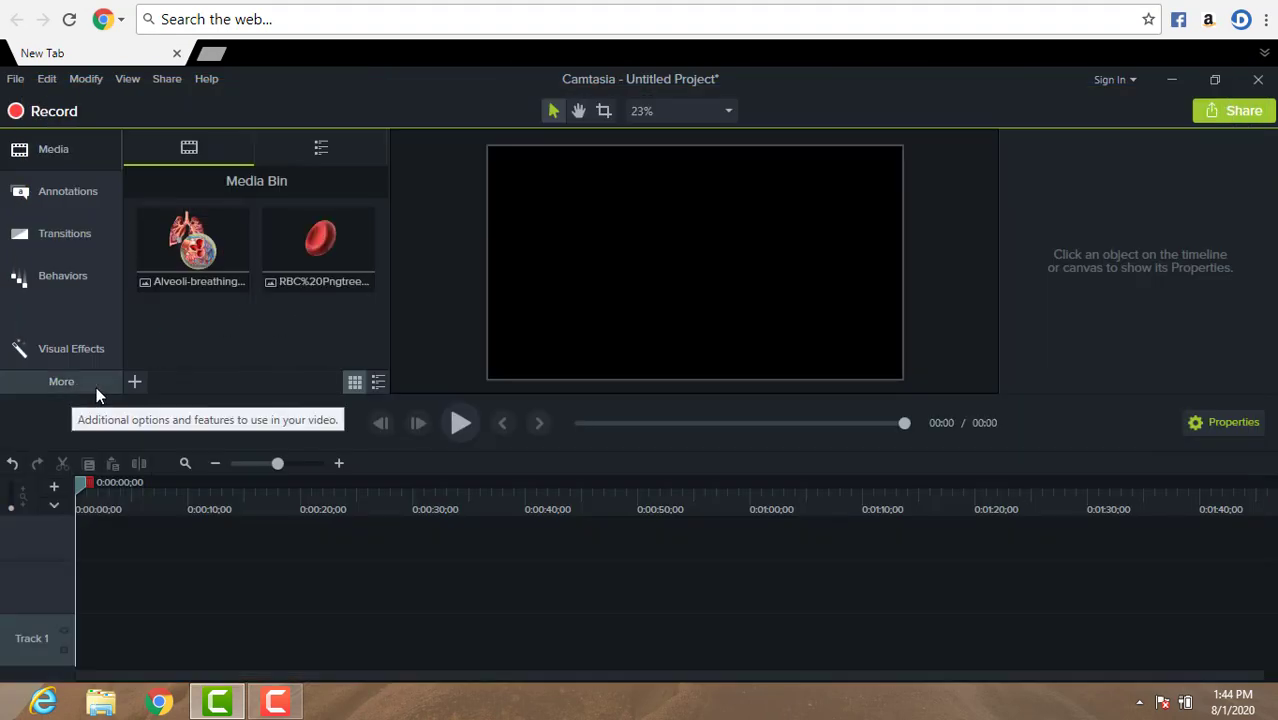
Step: Begin a new media import and browse to UCDownloads in the realme C1 phone's internal shared storage
{"action": "left_click", "coordinate": [134, 382]}
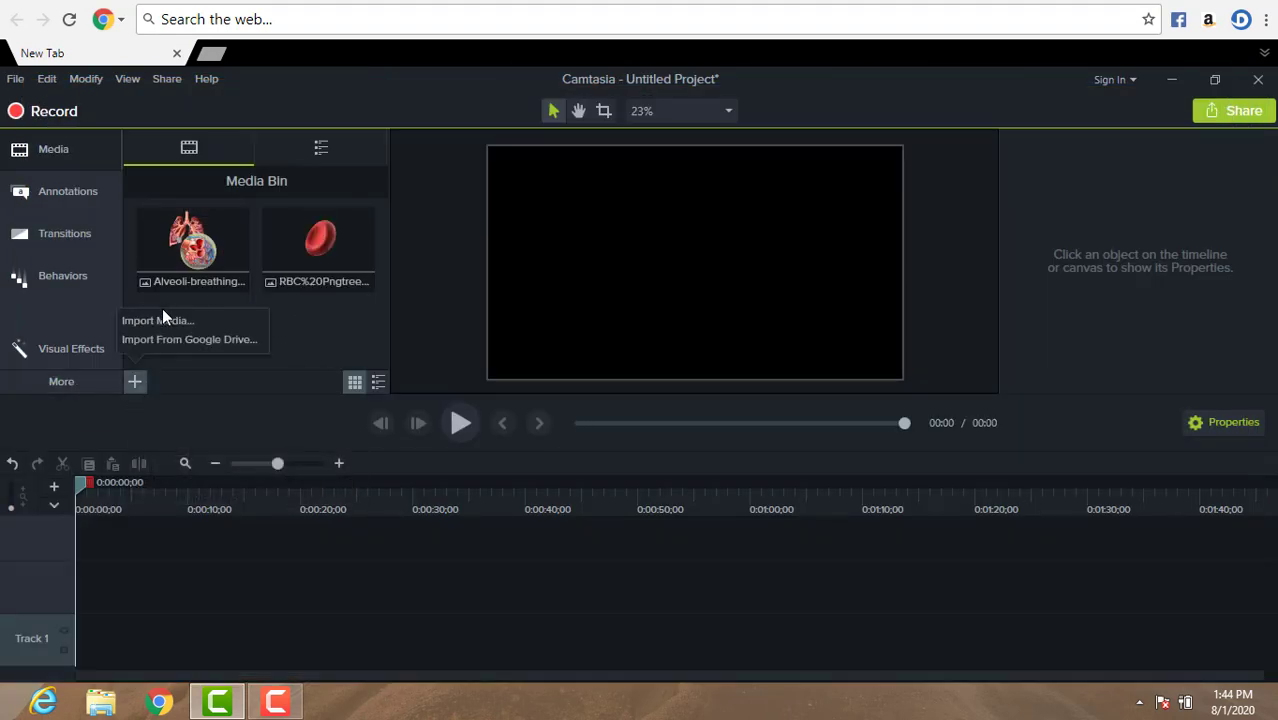
{"action": "left_click", "coordinate": [165, 314]}
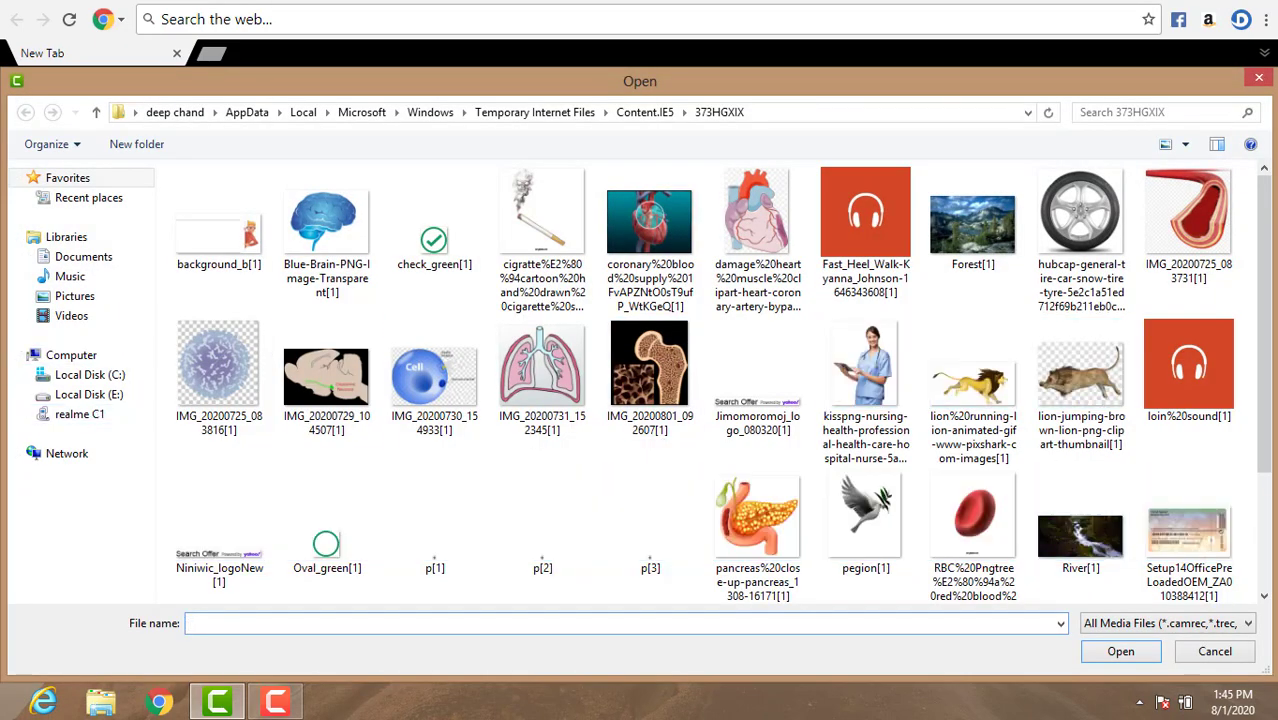
{"action": "left_click_drag", "start_coordinate": [1270, 390], "coordinate": [1271, 504]}
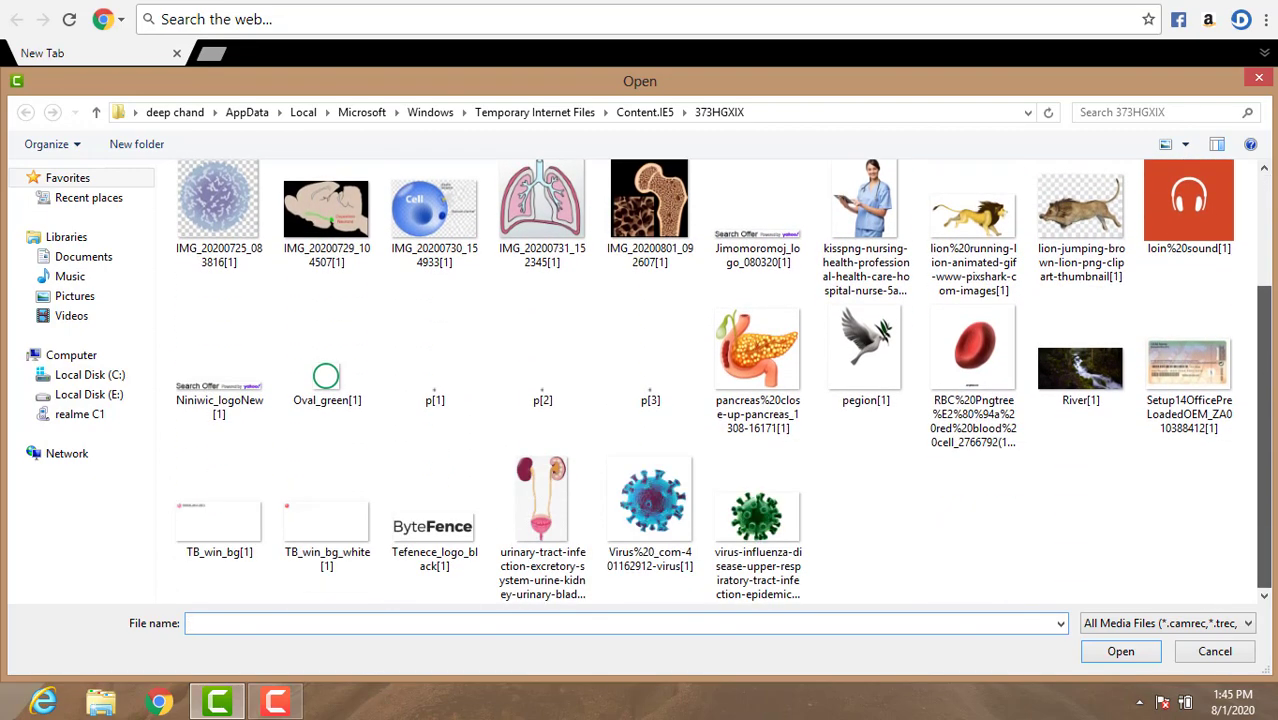
{"action": "left_click", "coordinate": [73, 422]}
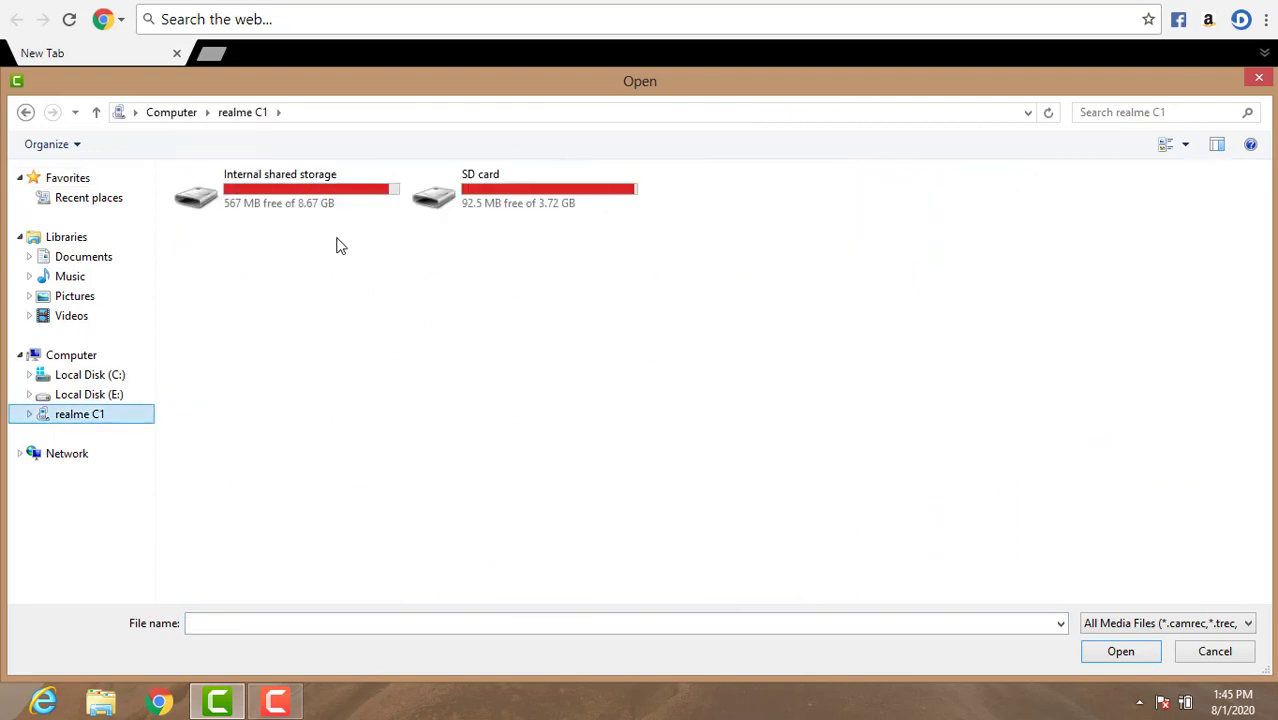
{"action": "double_click", "coordinate": [316, 198]}
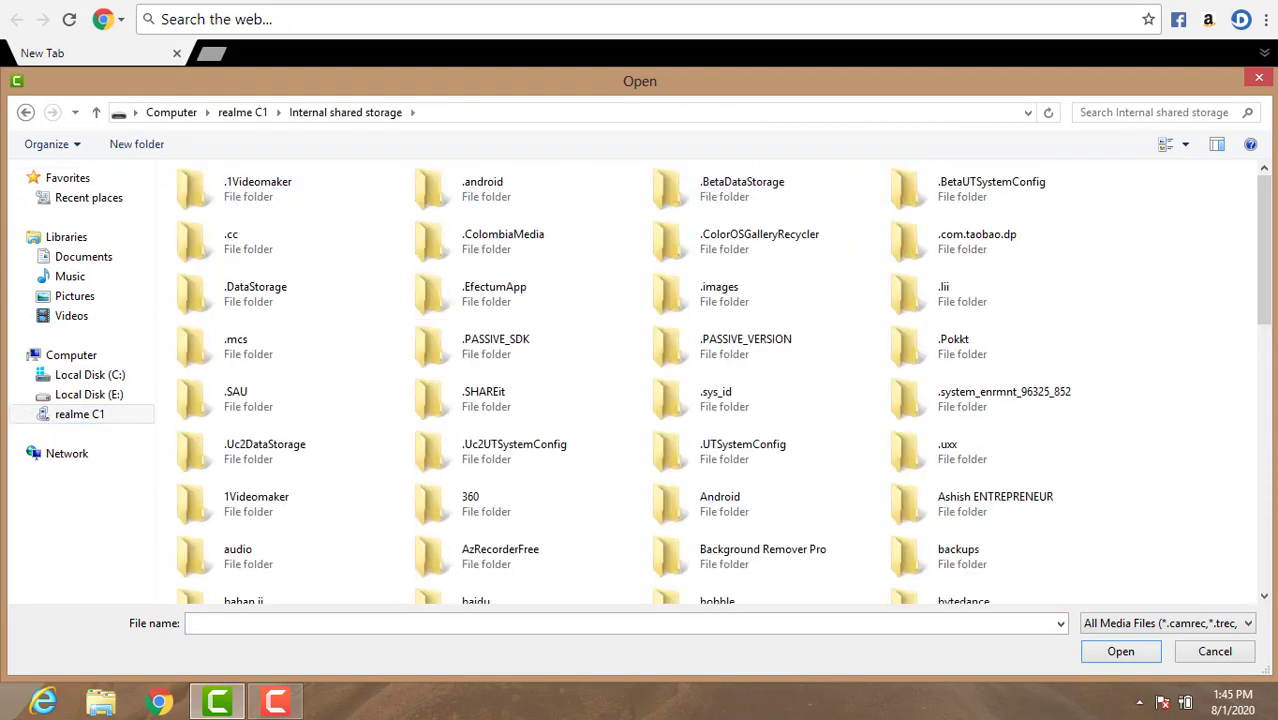
{"action": "left_click", "coordinate": [1272, 572]}
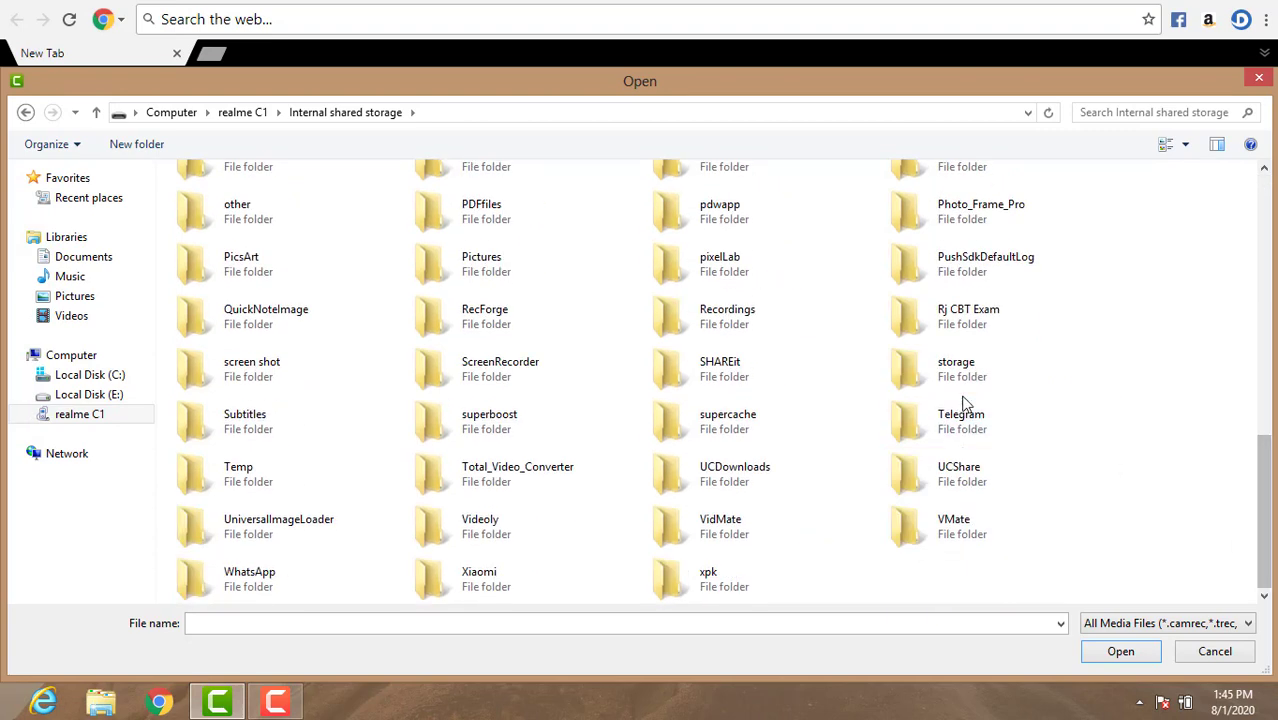
{"action": "left_click", "coordinate": [786, 470]}
{"action": "double_click", "coordinate": [786, 470]}
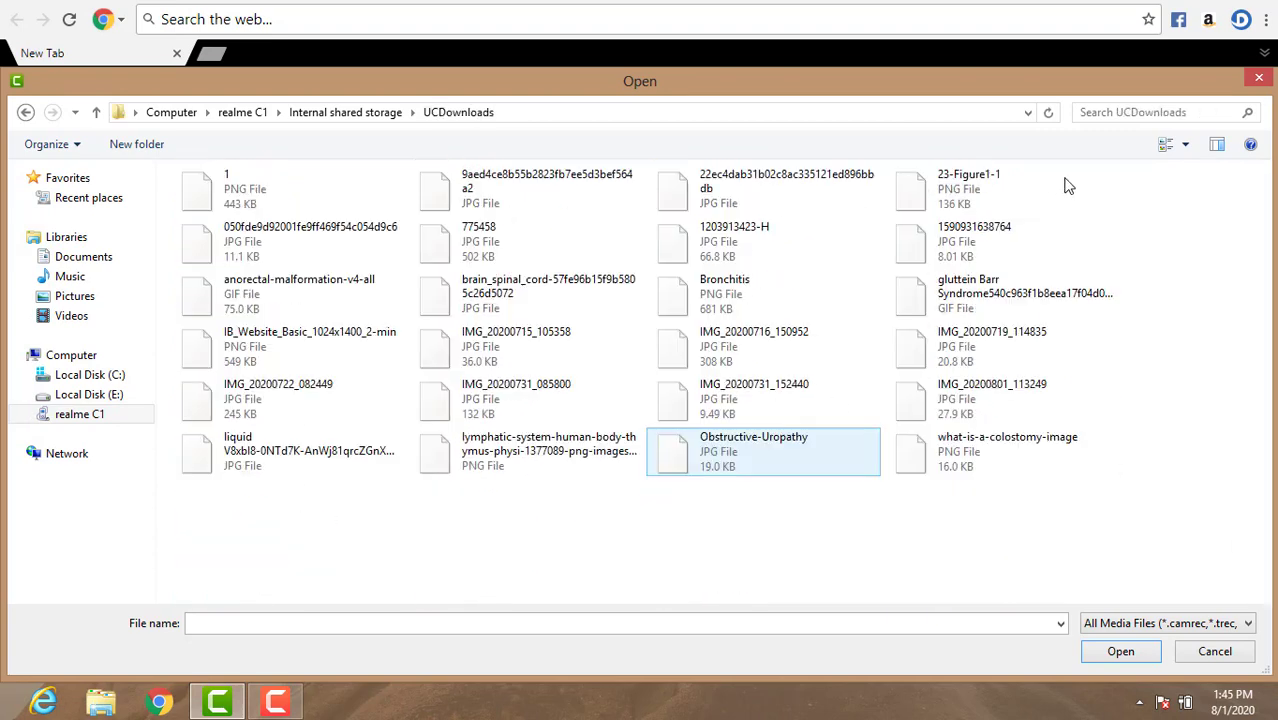
Step: Search the folder for IMG and import the IMG_20200727_183044 JPG image into the media bin
{"action": "left_click", "coordinate": [1151, 110]}
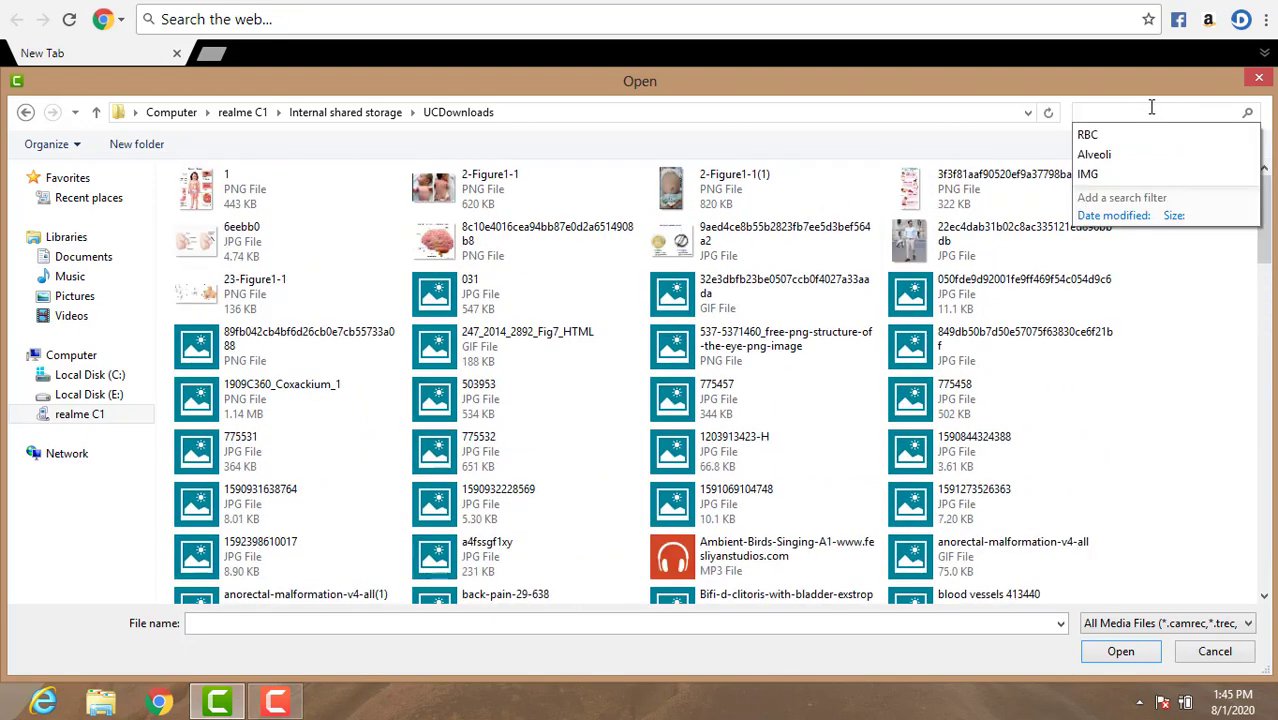
{"action": "left_click", "coordinate": [1133, 172]}
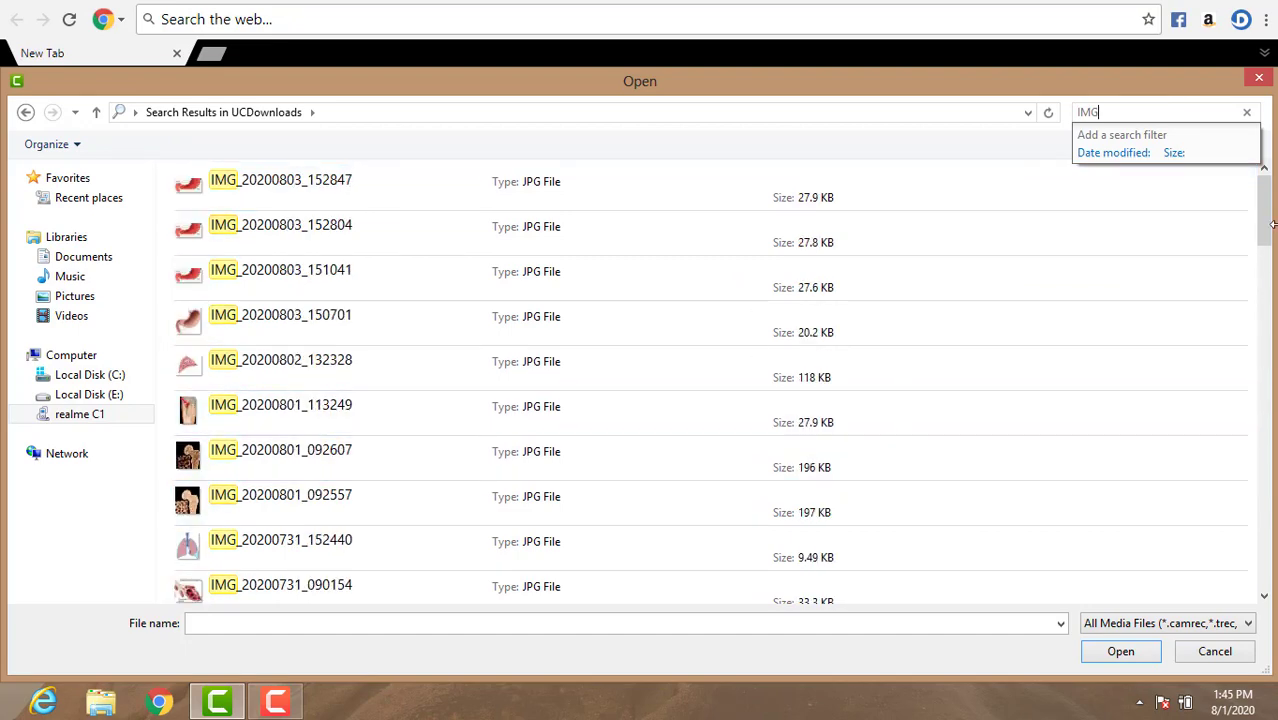
{"action": "left_click_drag", "start_coordinate": [1268, 228], "coordinate": [1178, 308]}
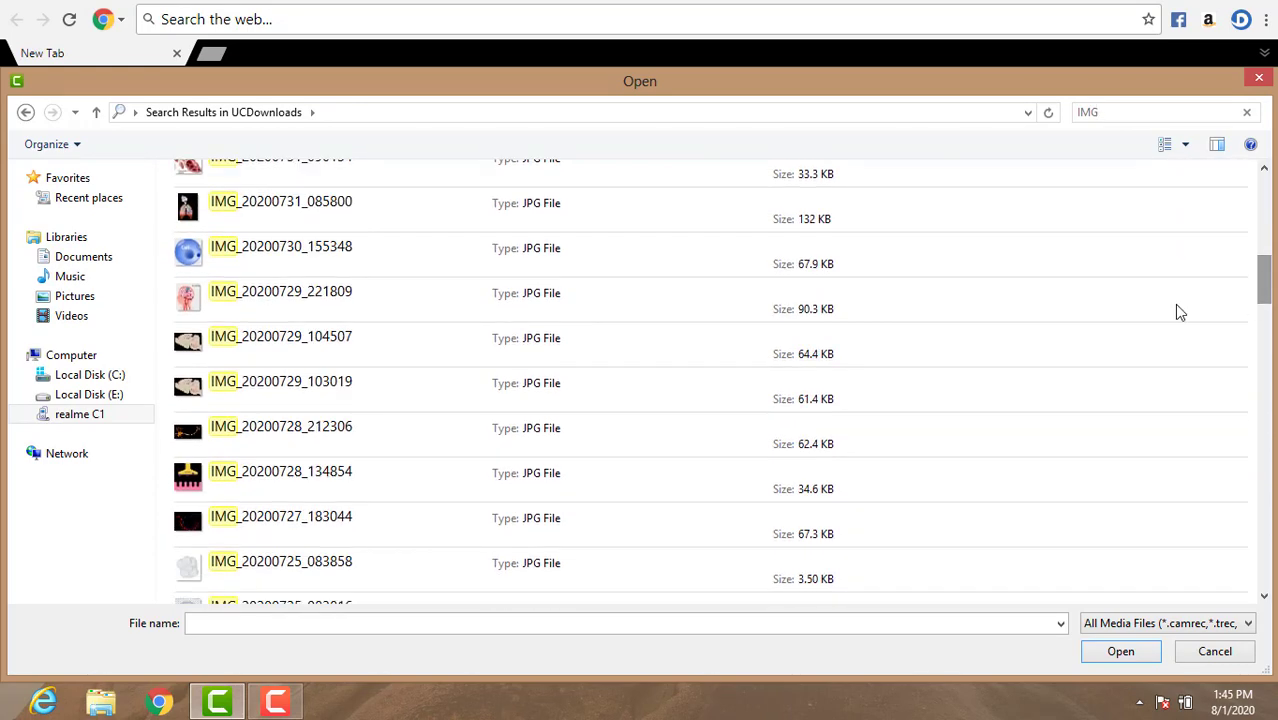
{"action": "double_click", "coordinate": [568, 516]}
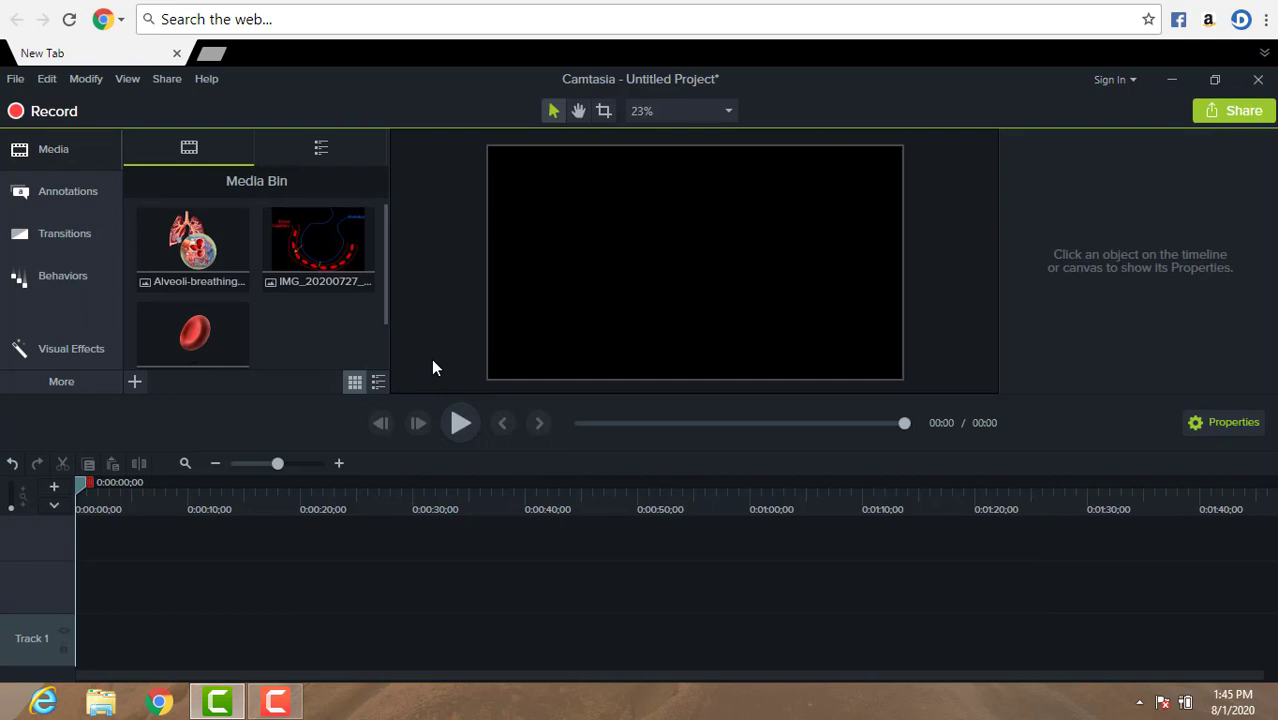
Step: Open the media import dialog again and go to the UCDownloads folder in the realme C1 phone's internal shared storage
{"action": "left_click", "coordinate": [134, 384]}
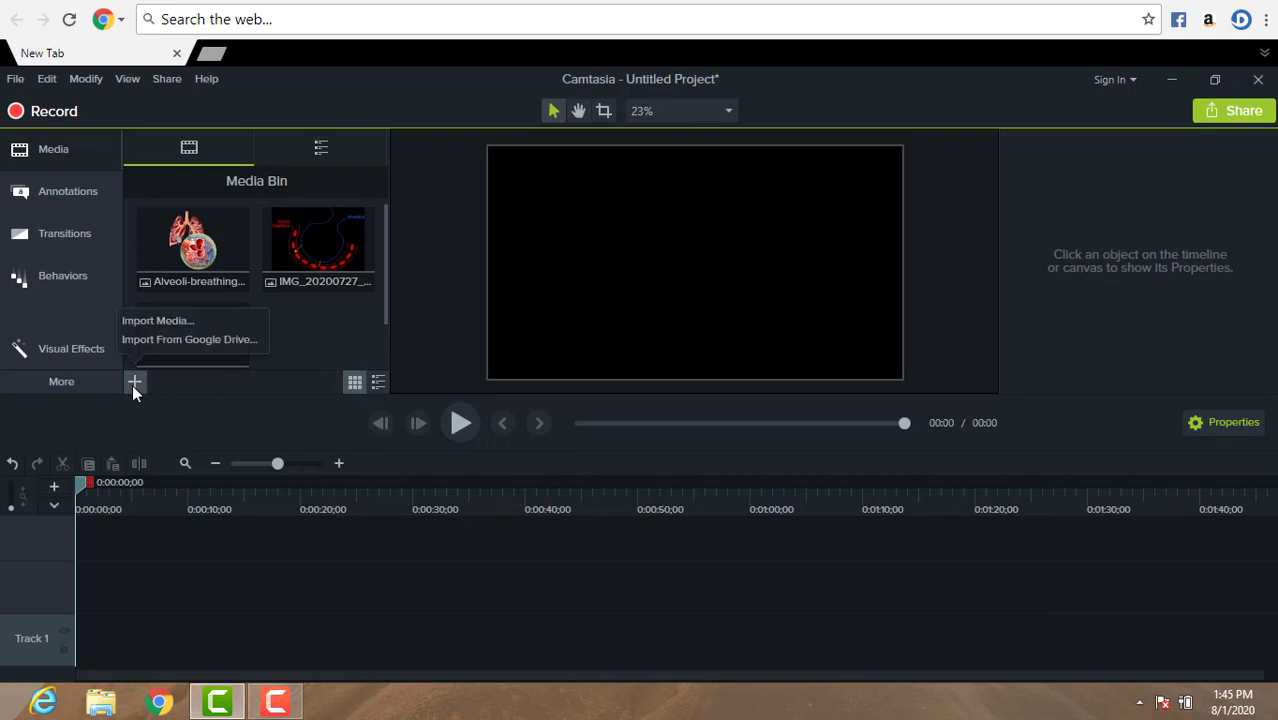
{"action": "left_click", "coordinate": [151, 323]}
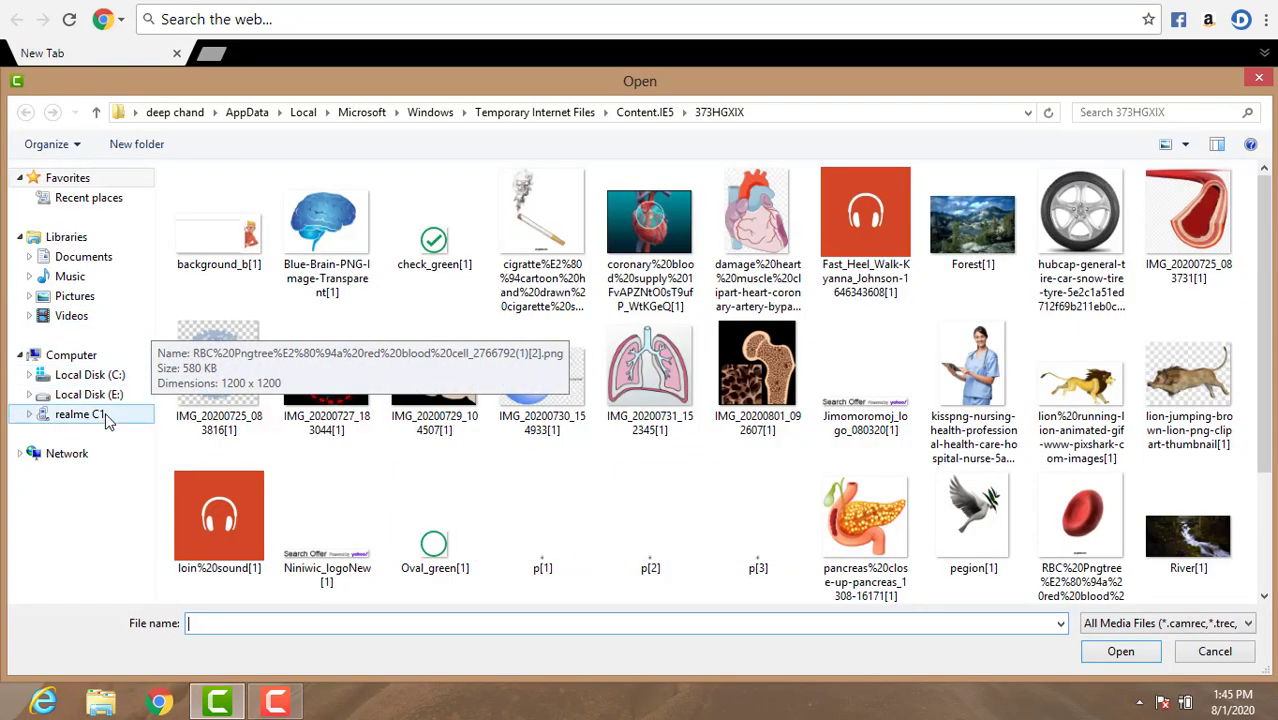
{"action": "left_click", "coordinate": [106, 421]}
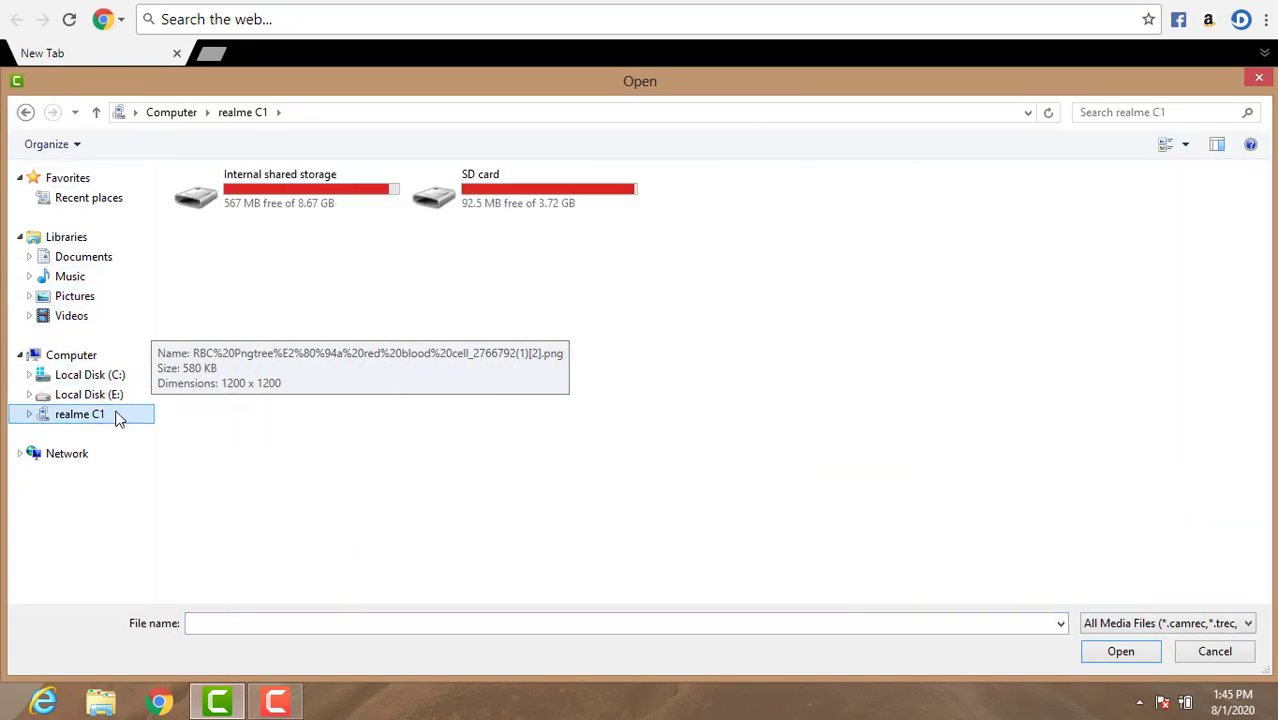
{"action": "double_click", "coordinate": [300, 198]}
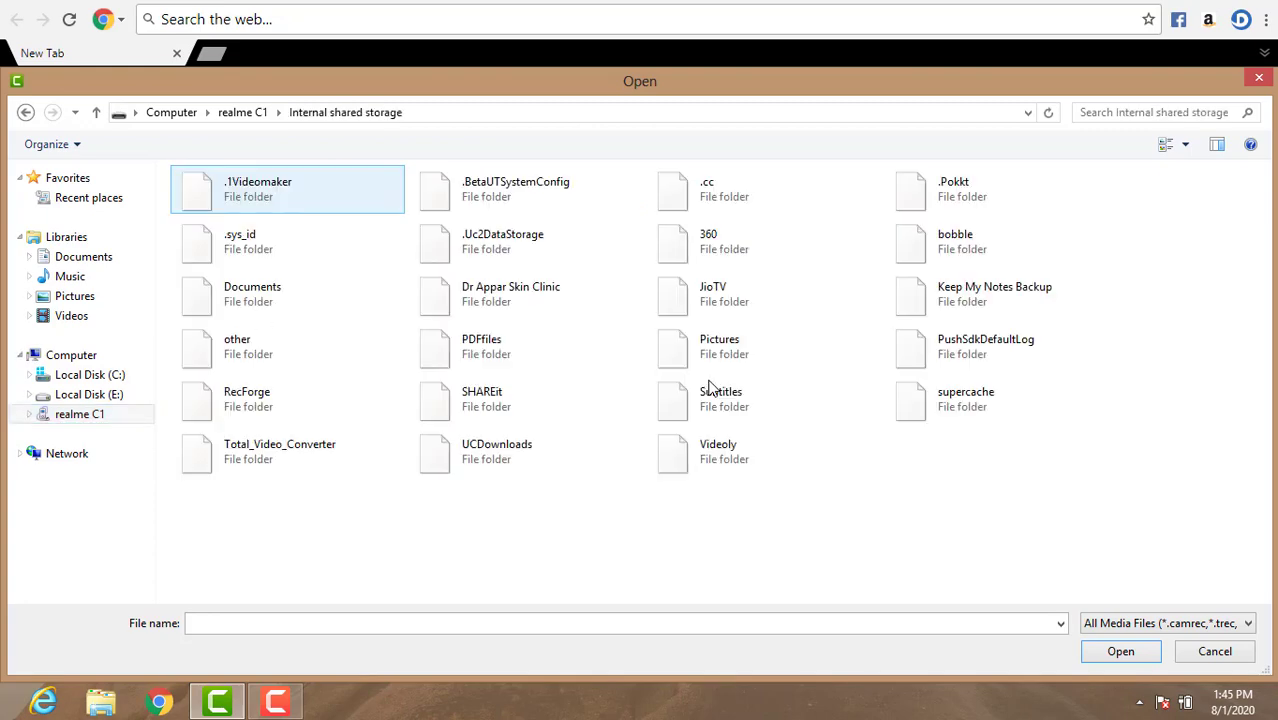
{"action": "scroll", "coordinate": [1265, 594], "scroll_direction": "down", "scroll_amount": 10}
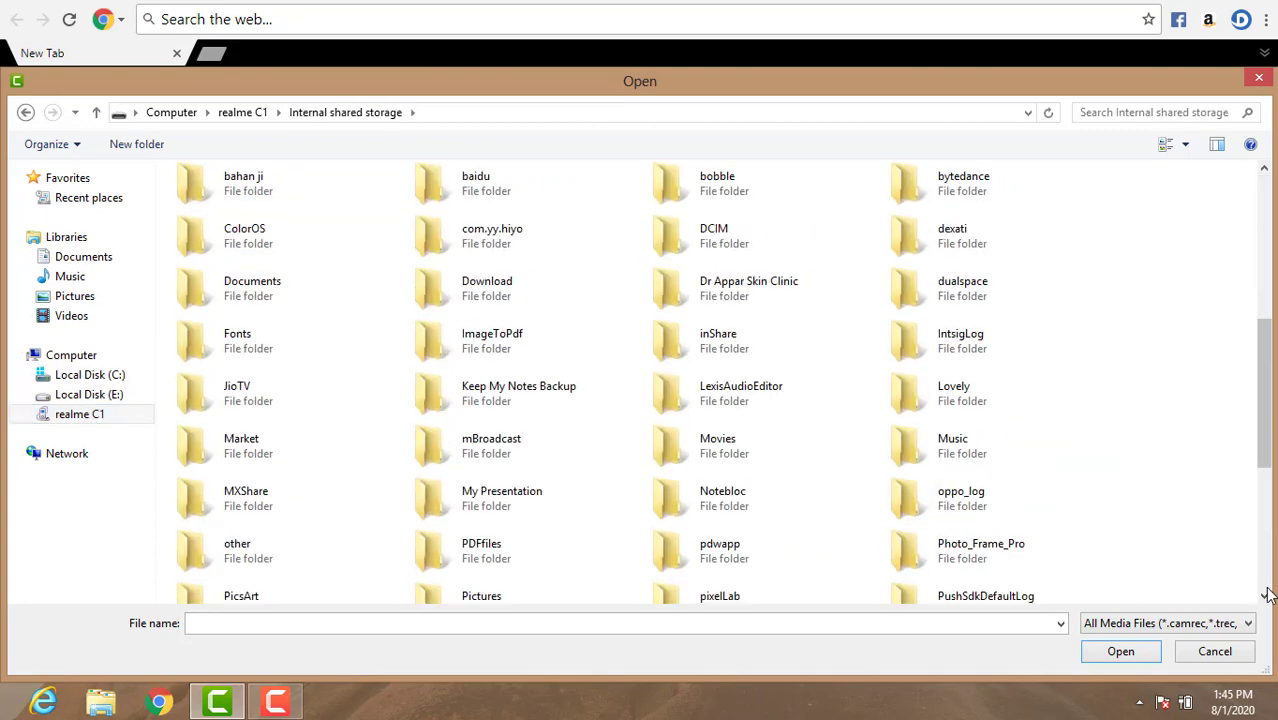
{"action": "left_click", "coordinate": [730, 438]}
{"action": "left_click", "coordinate": [732, 465]}
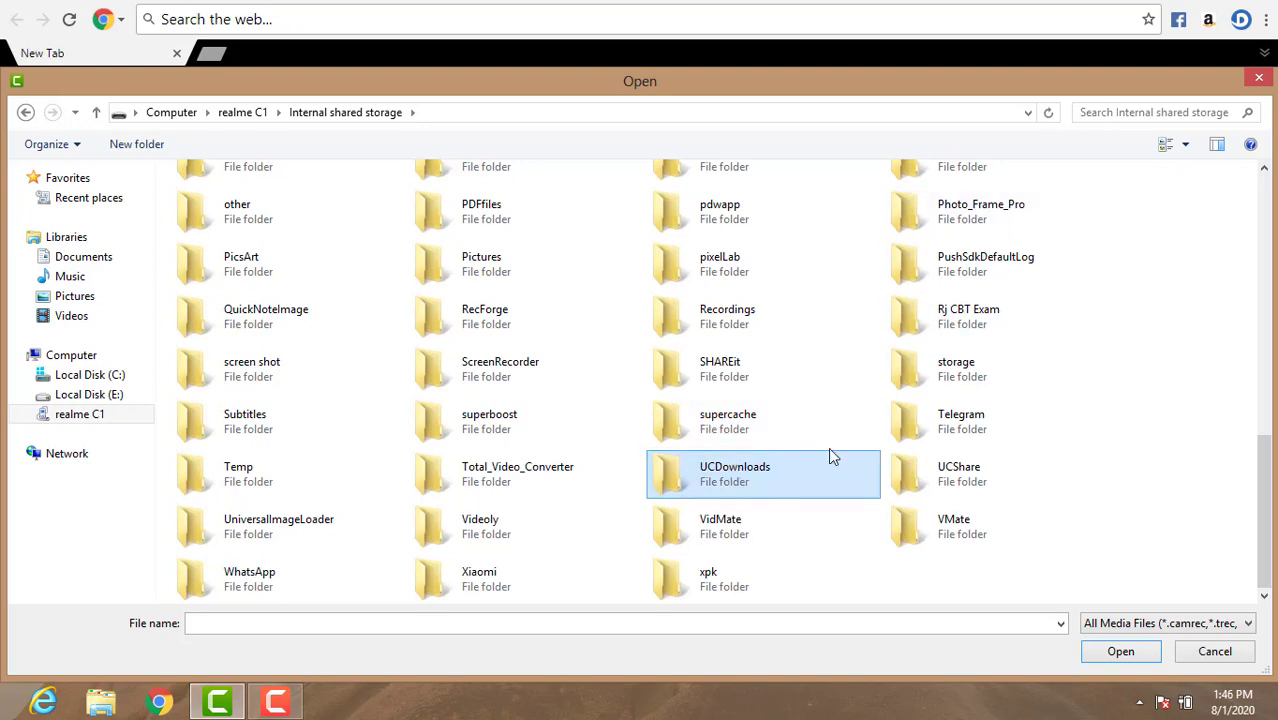
{"action": "double_click", "coordinate": [800, 487]}
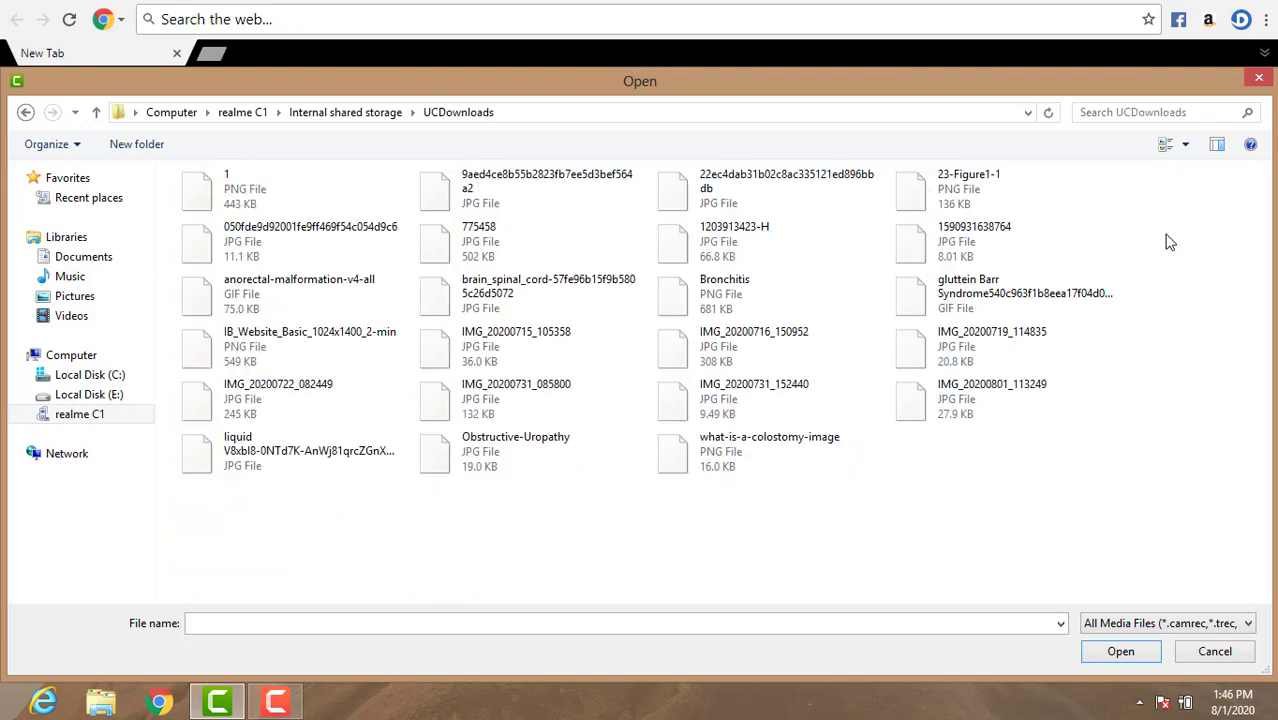
Step: Search UCDownloads for bacteria and import the bacteria_PNG26 image into the media bin
{"action": "left_click", "coordinate": [1140, 111]}
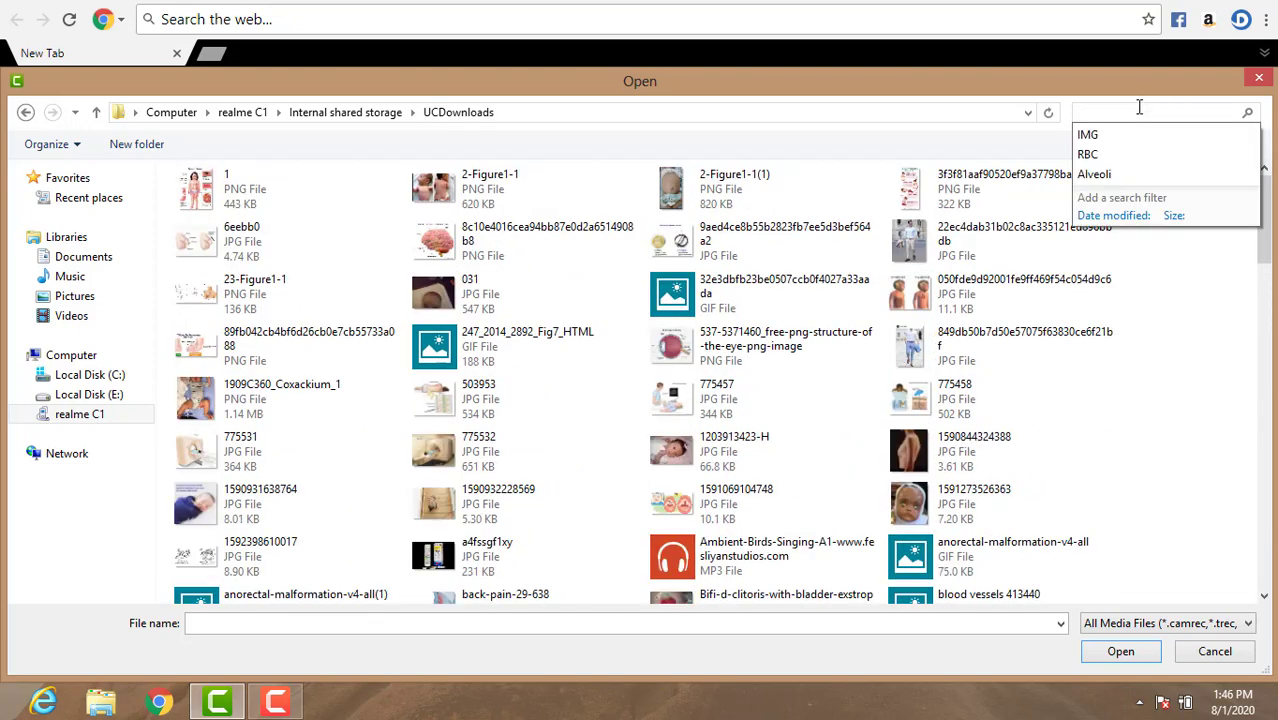
{"action": "type", "text": "bac"}
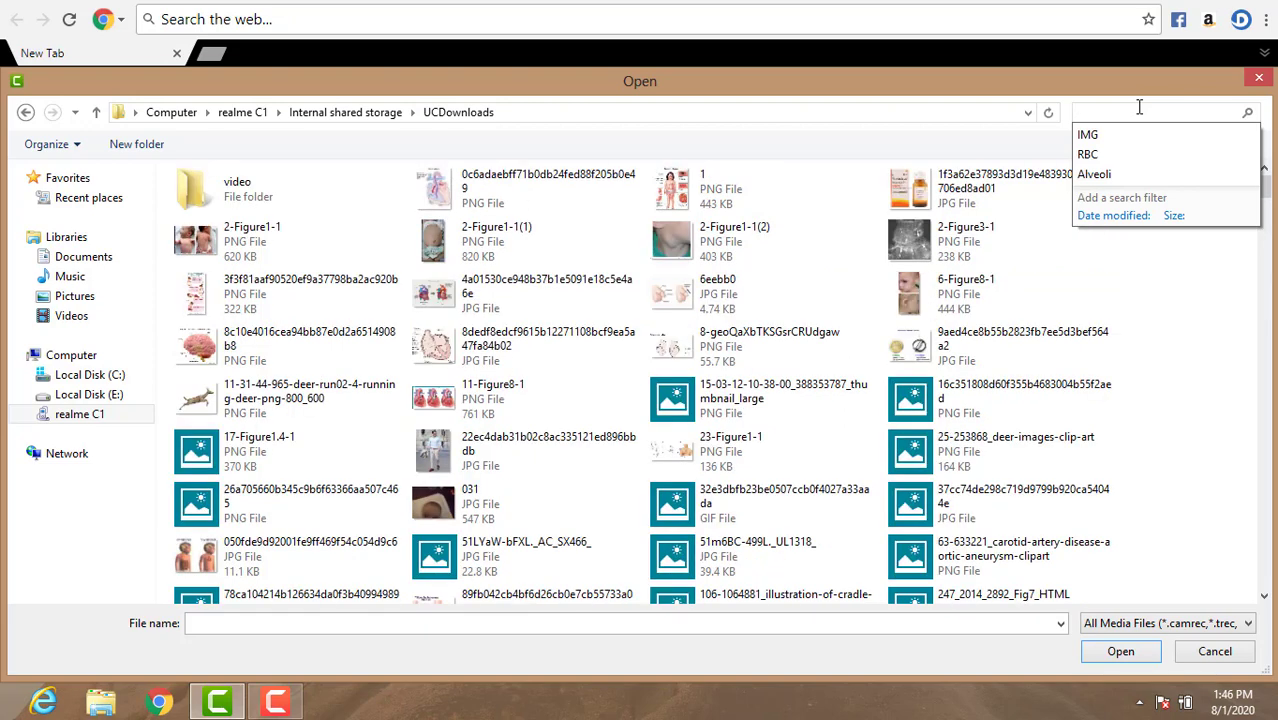
{"action": "type", "text": "teria"}
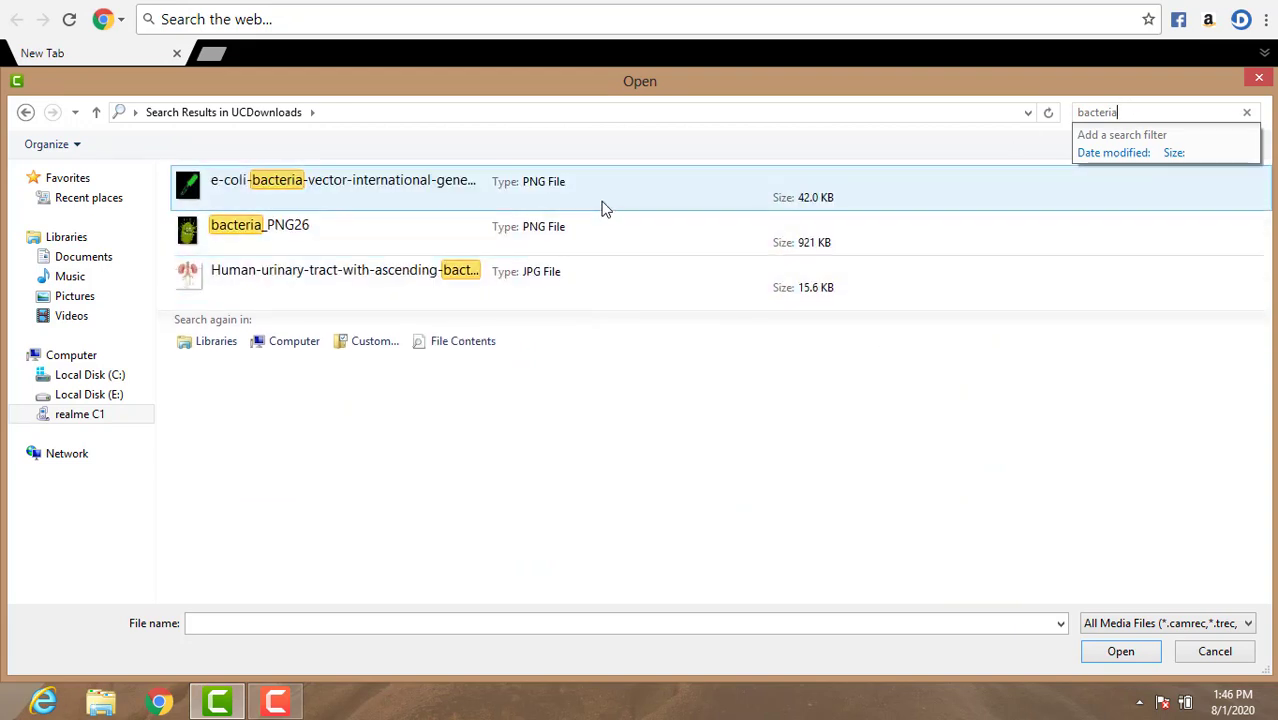
{"action": "double_click", "coordinate": [602, 220]}
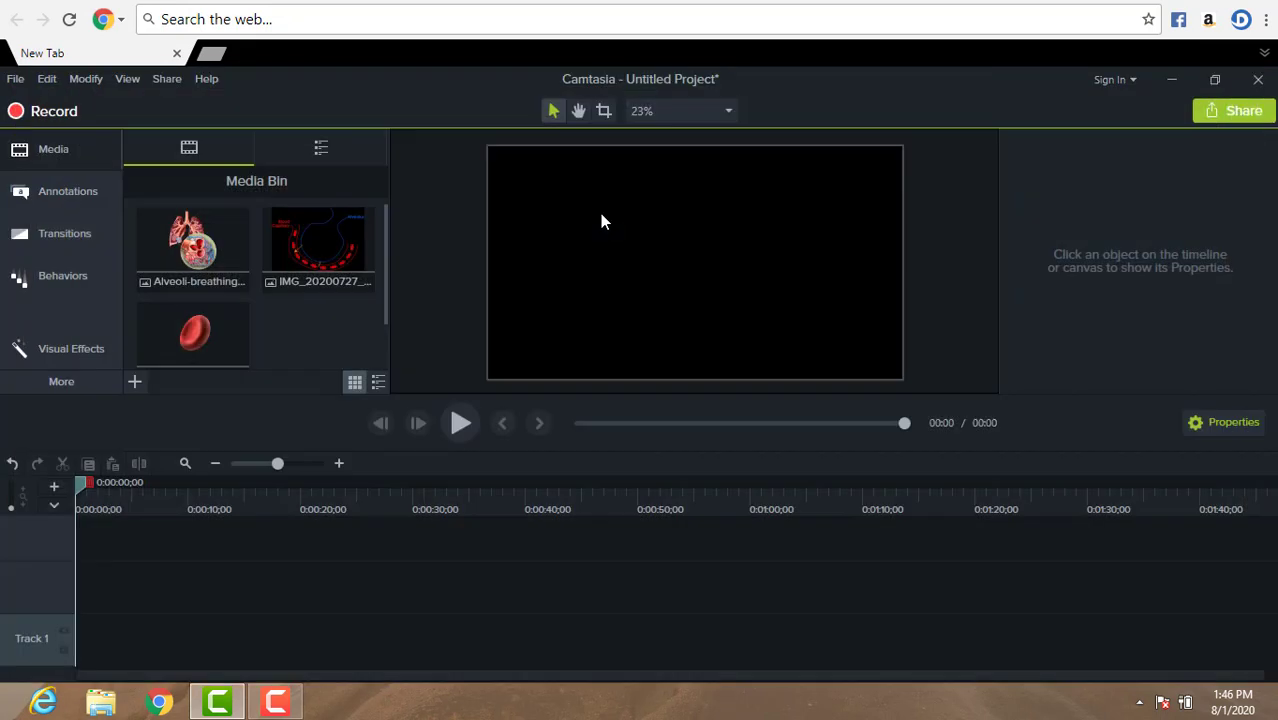
Step: Start another media import and browse to the UCDownloads folder in the realme C1 phone's internal shared storage
{"action": "left_click", "coordinate": [136, 392]}
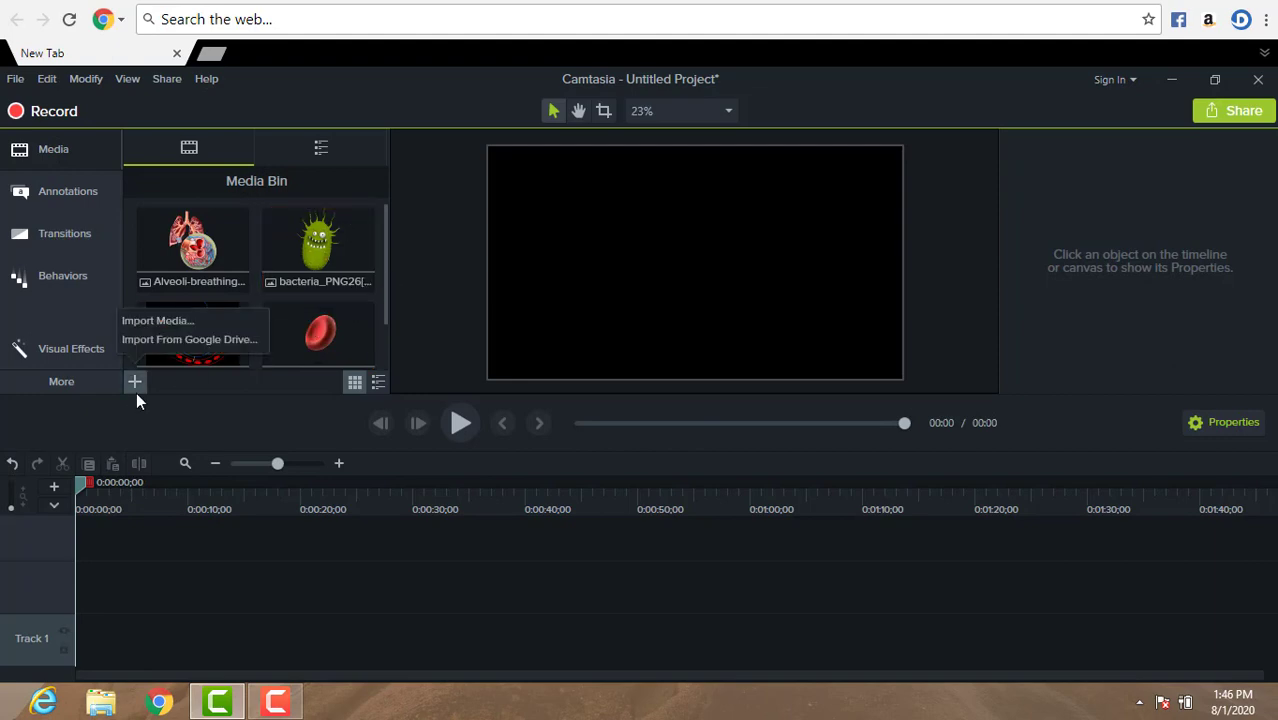
{"action": "left_click", "coordinate": [154, 320]}
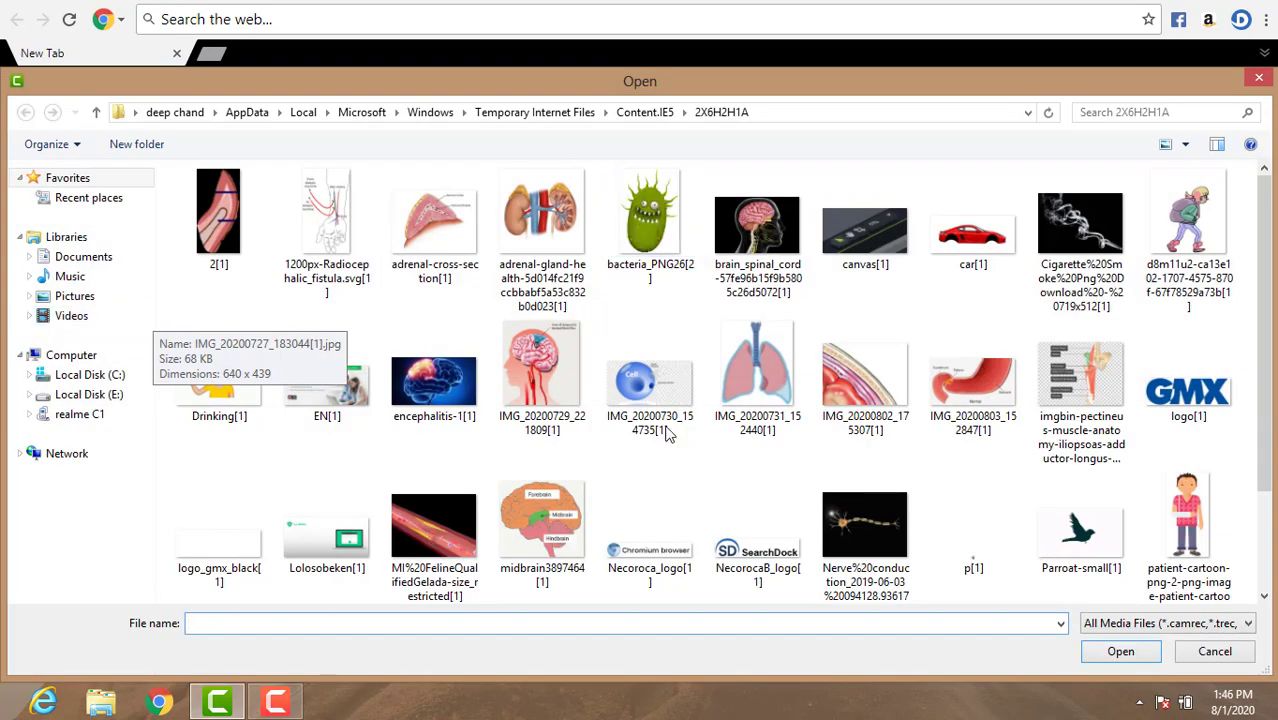
{"action": "left_click", "coordinate": [1272, 514]}
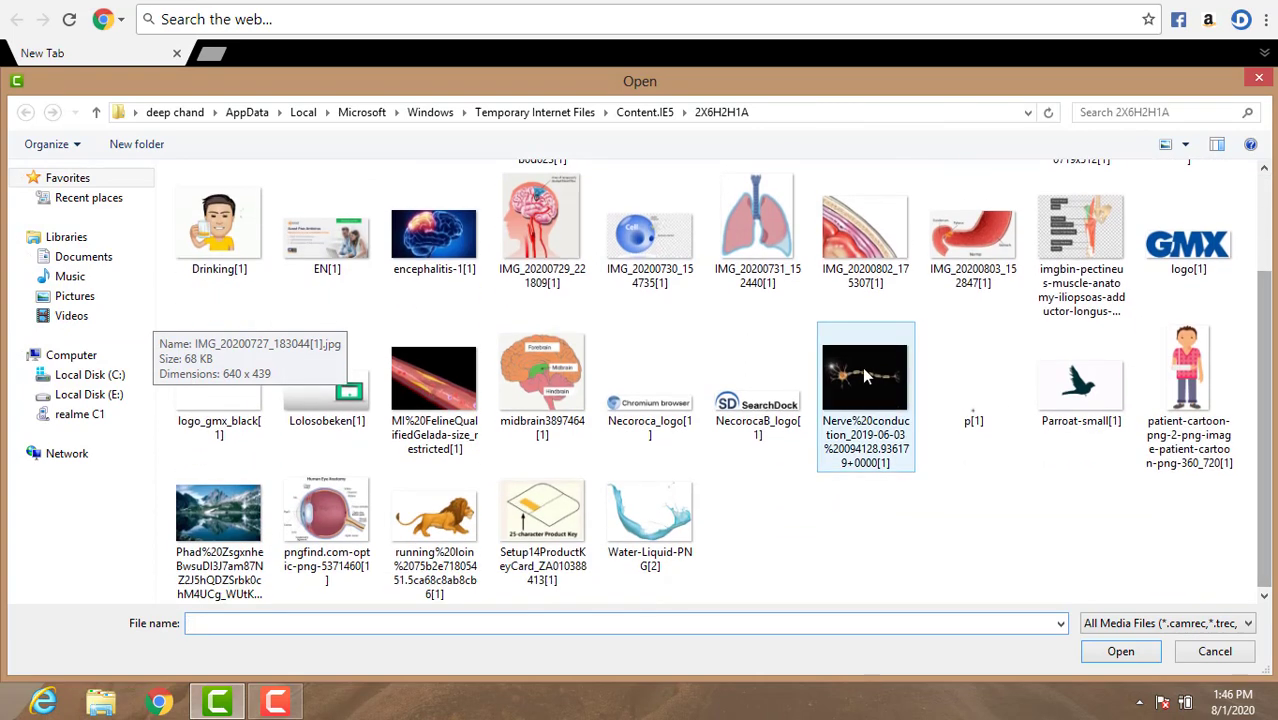
{"action": "left_click", "coordinate": [100, 415]}
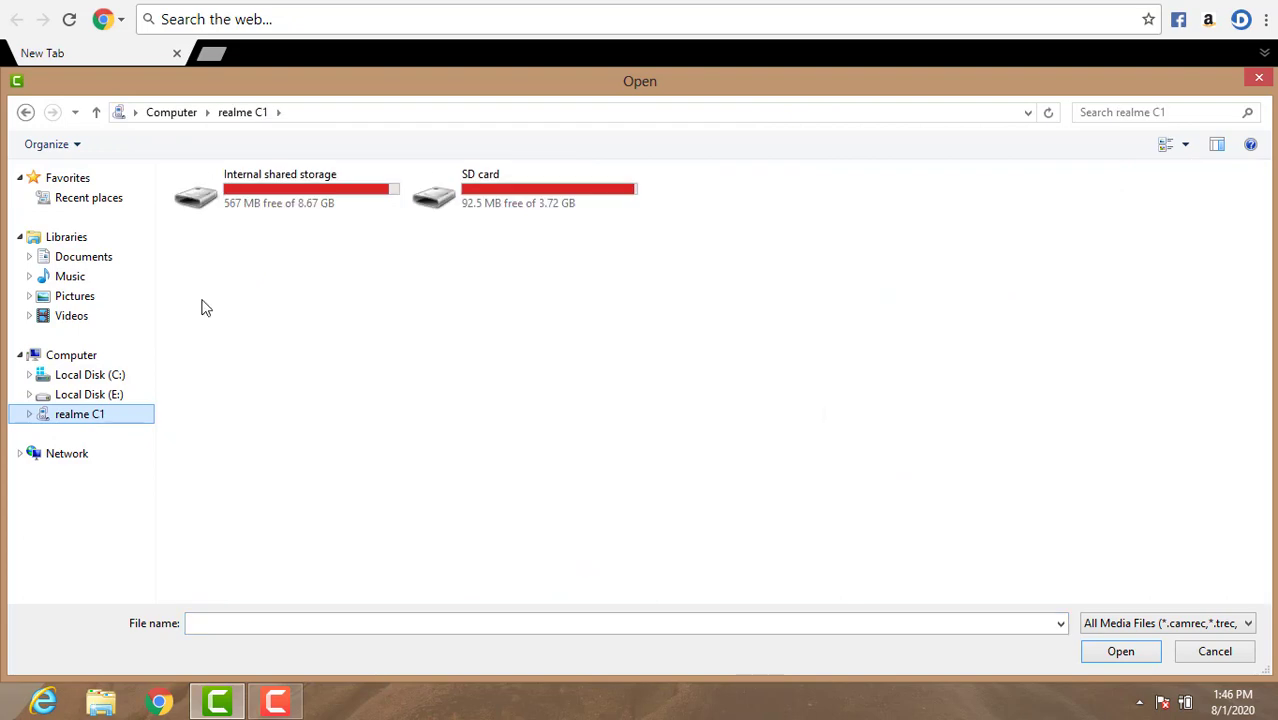
{"action": "double_click", "coordinate": [300, 208]}
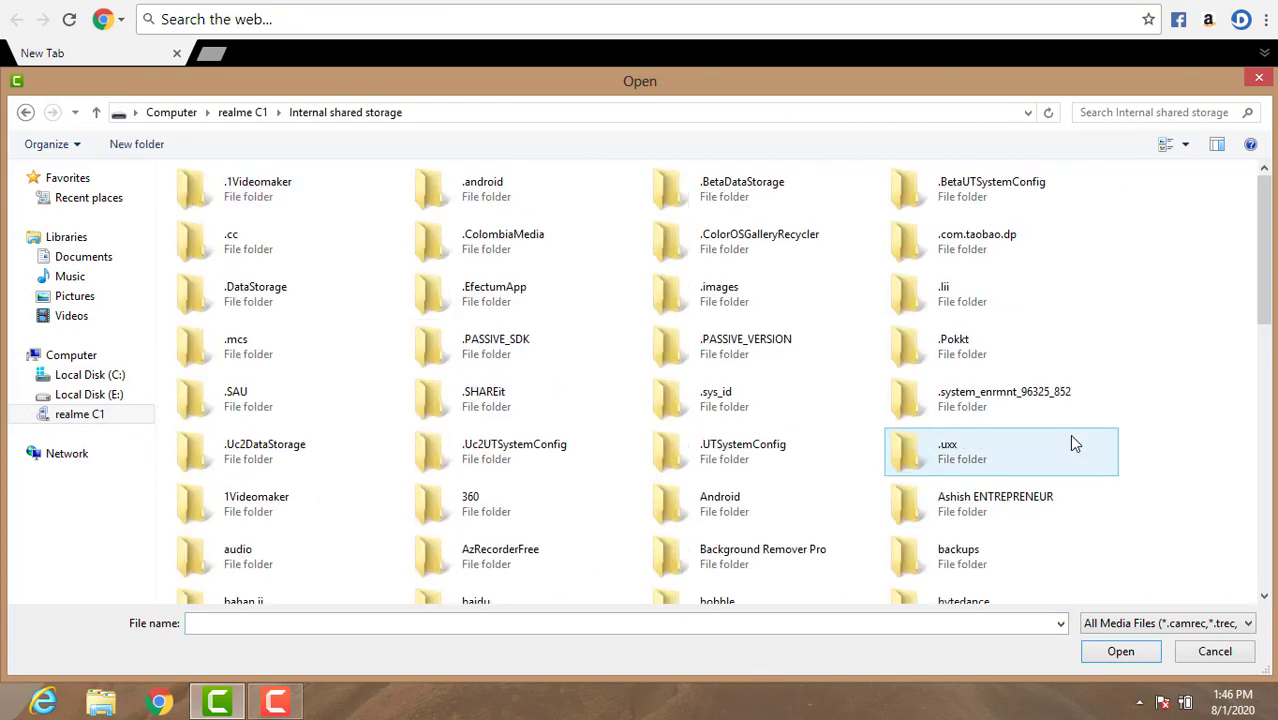
{"action": "left_click", "coordinate": [1267, 535]}
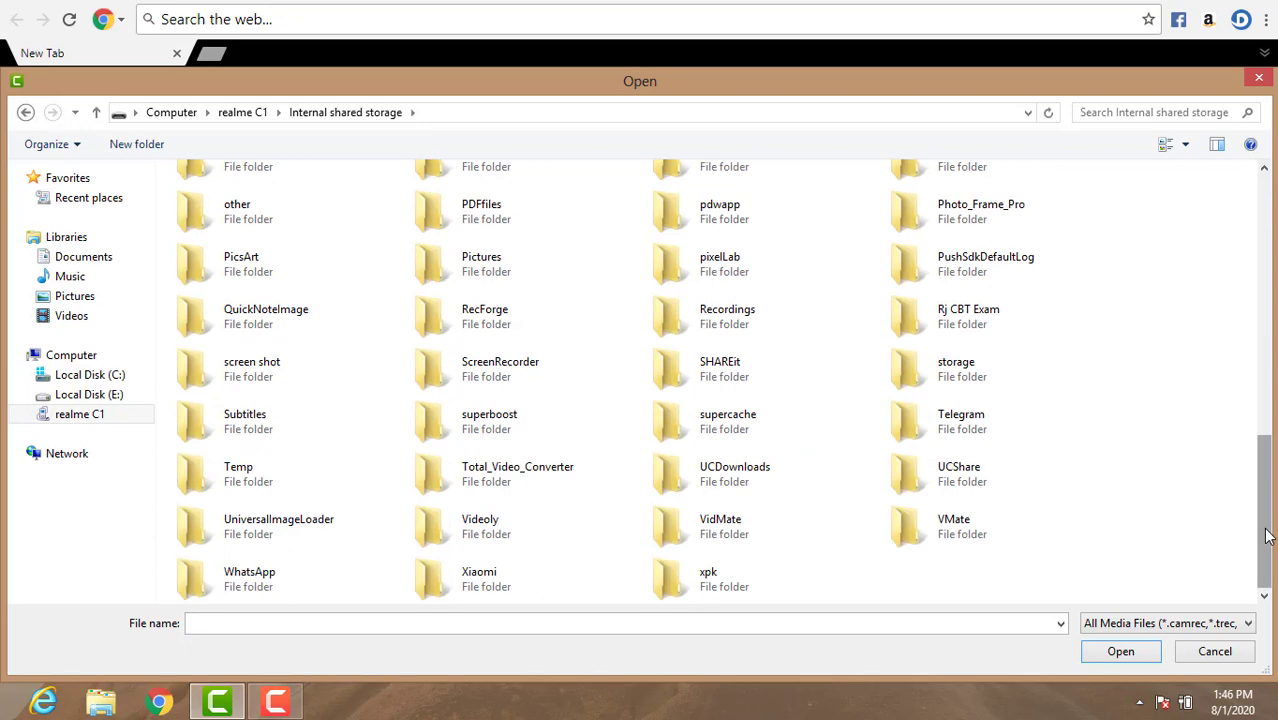
{"action": "double_click", "coordinate": [787, 490]}
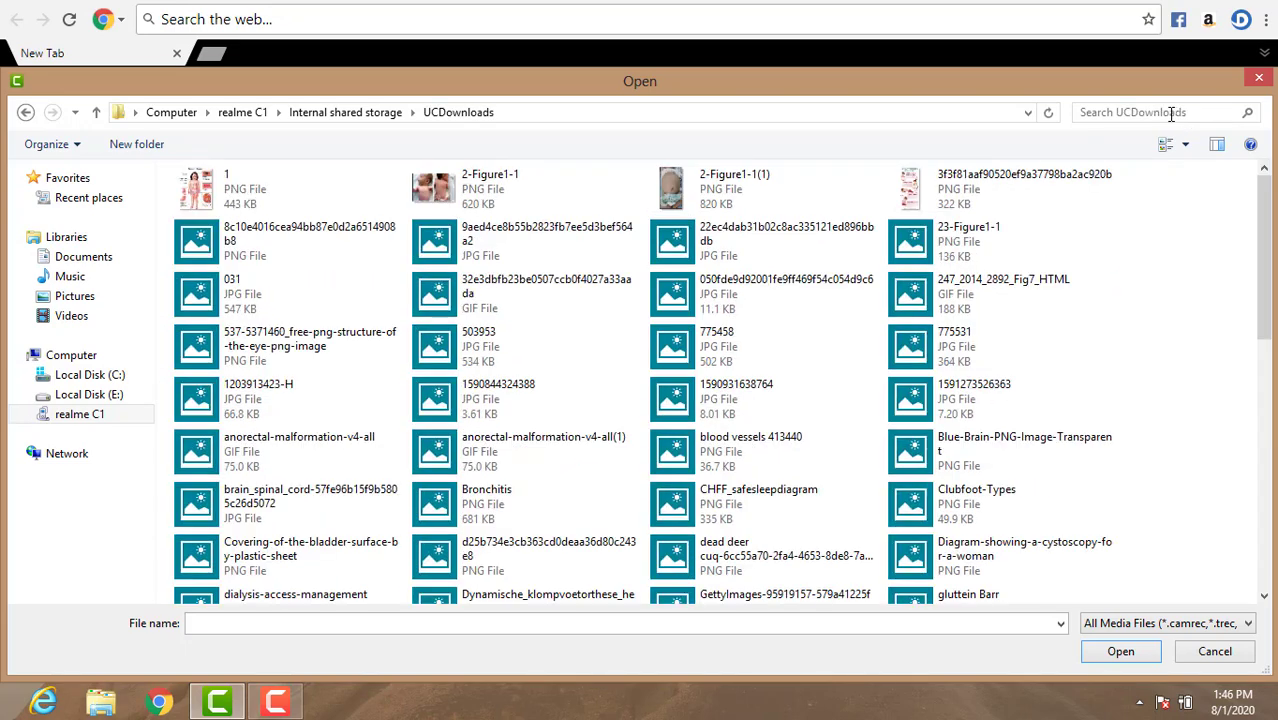
Step: Search UCDownloads for virus and import the virus-influenza-disease-upper-respiratory PNG image into the media bin
{"action": "left_click", "coordinate": [1175, 113]}
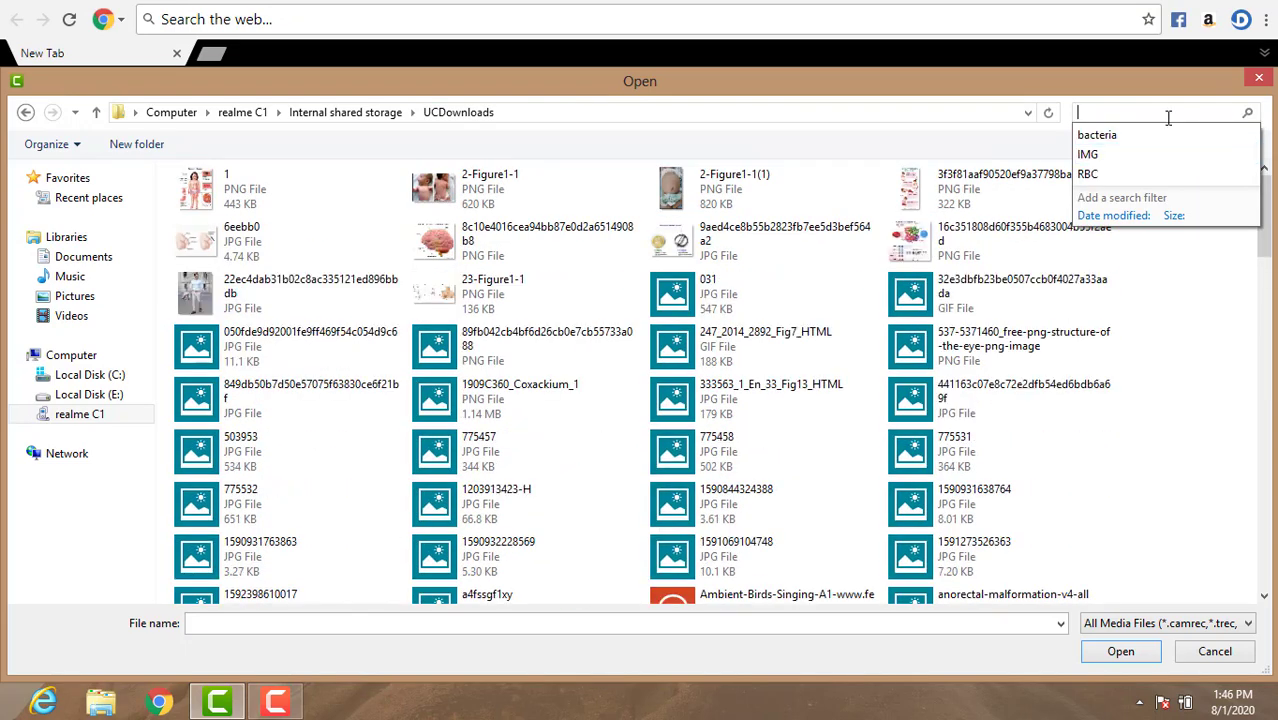
{"action": "type", "text": "virus"}
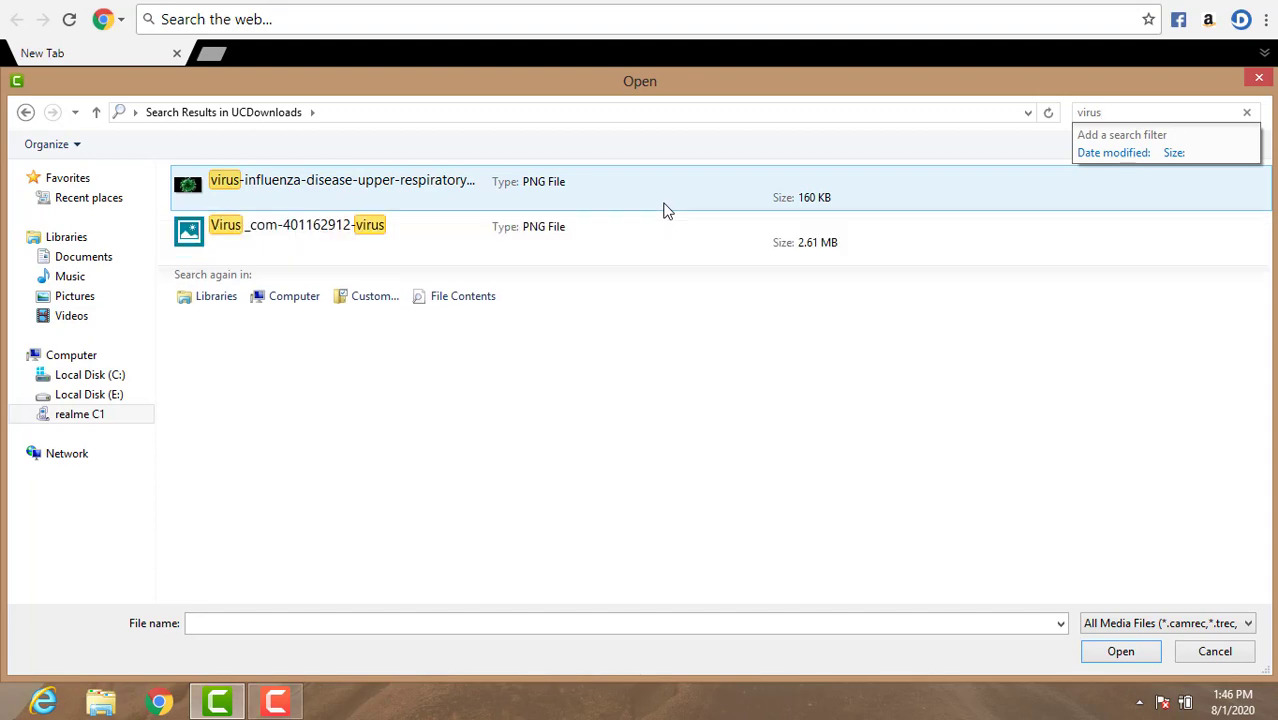
{"action": "double_click", "coordinate": [541, 190]}
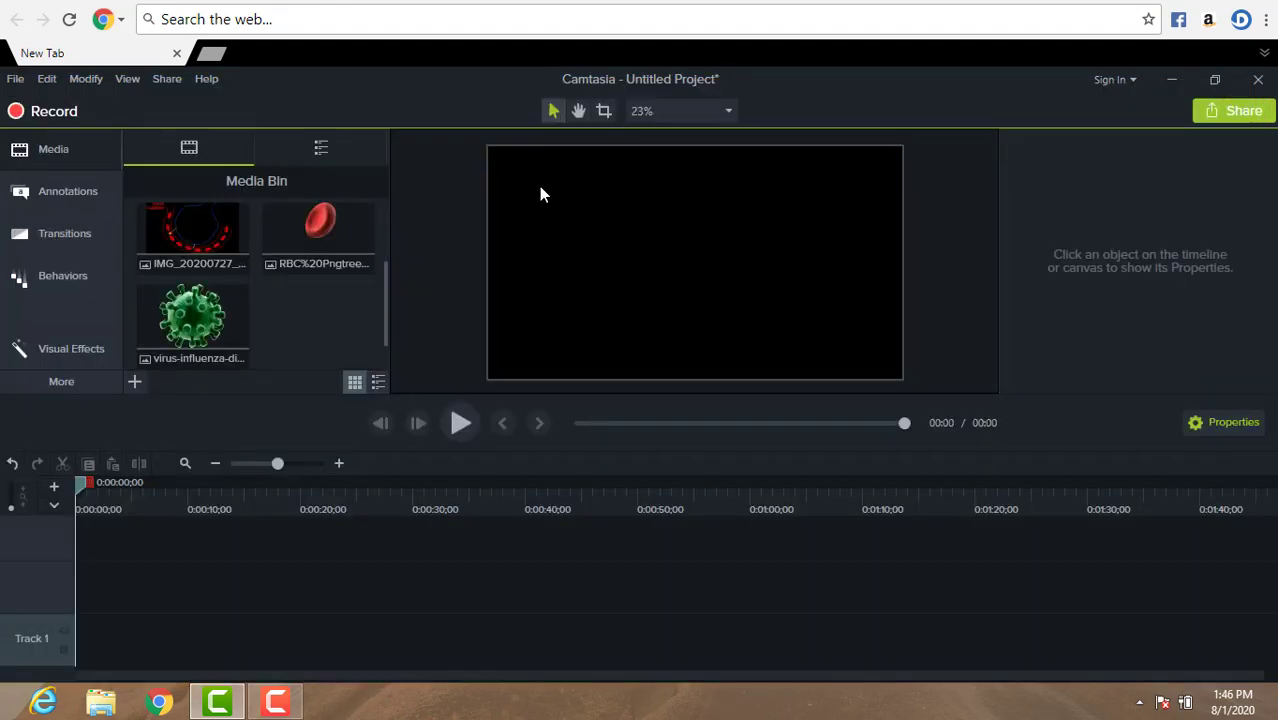
Step: Place the virus image on the canvas slightly left of centre, and delete its clip from Track 1
{"action": "left_click", "coordinate": [202, 312]}
{"action": "left_click_drag", "start_coordinate": [202, 312], "coordinate": [638, 256]}
{"action": "left_click", "coordinate": [866, 245]}
{"action": "left_click", "coordinate": [597, 279]}
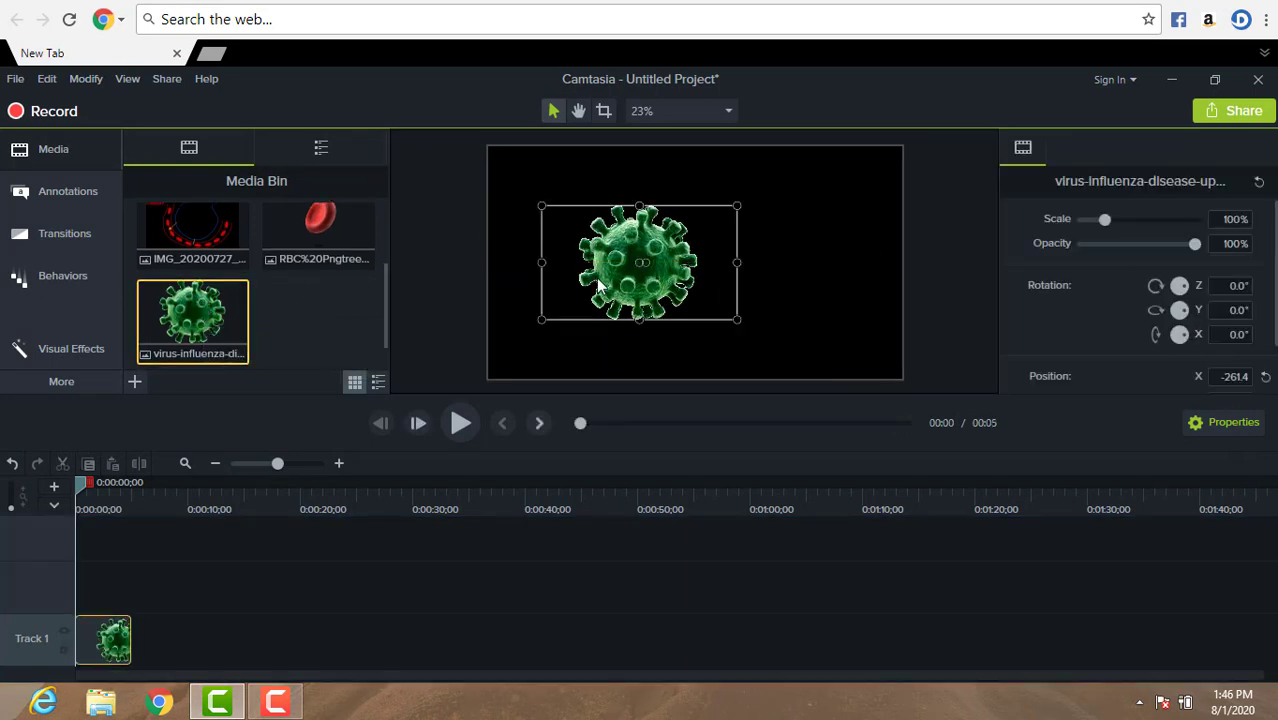
{"action": "left_click_drag", "start_coordinate": [597, 279], "coordinate": [595, 279]}
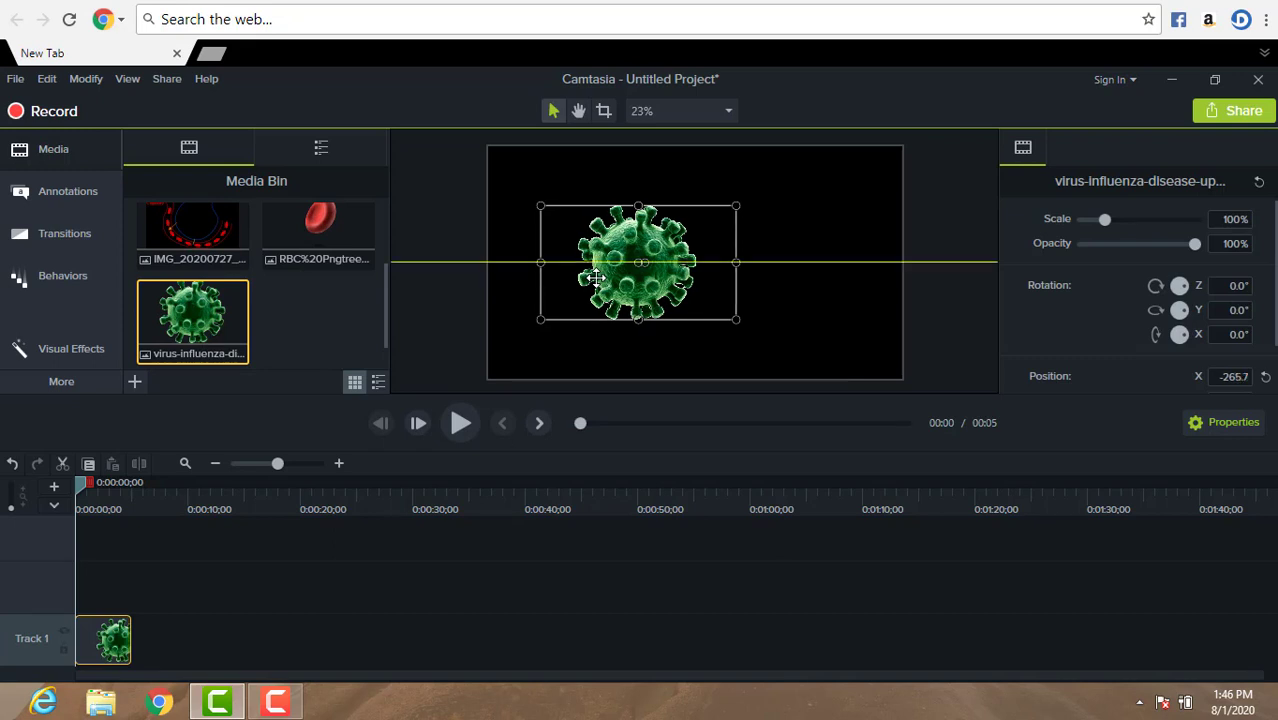
{"action": "right_click", "coordinate": [110, 627]}
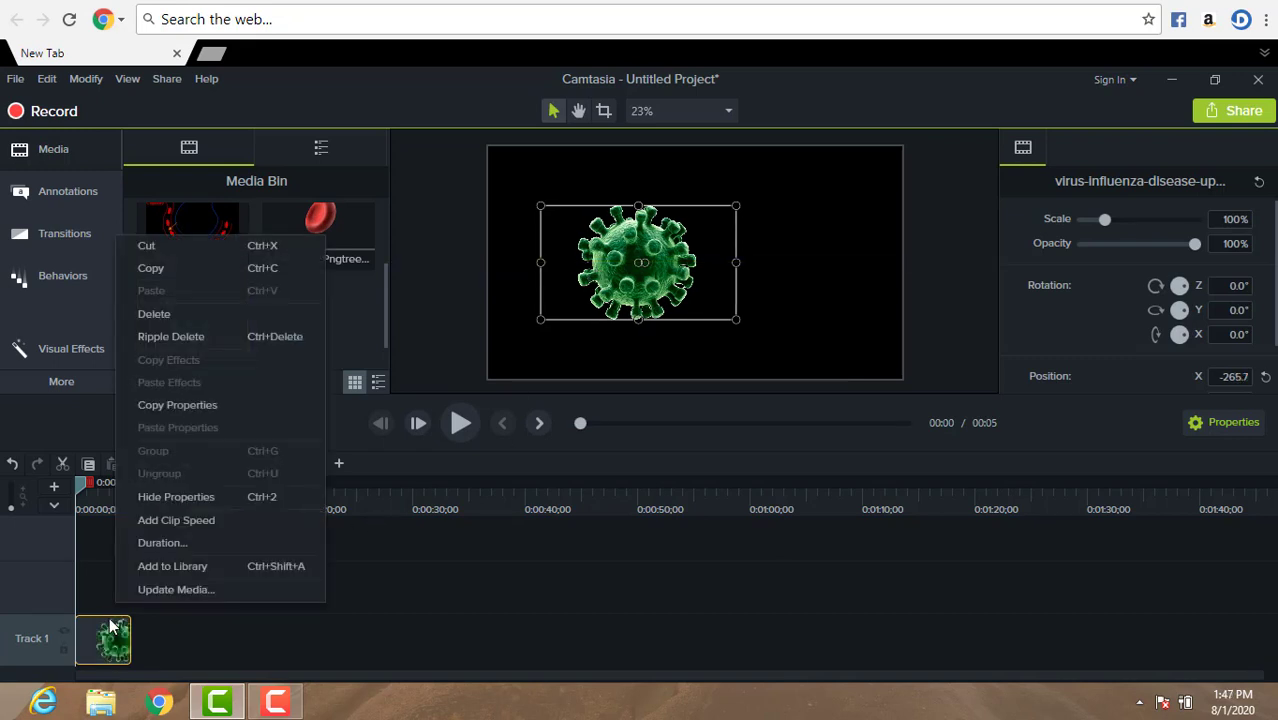
{"action": "left_click", "coordinate": [191, 312]}
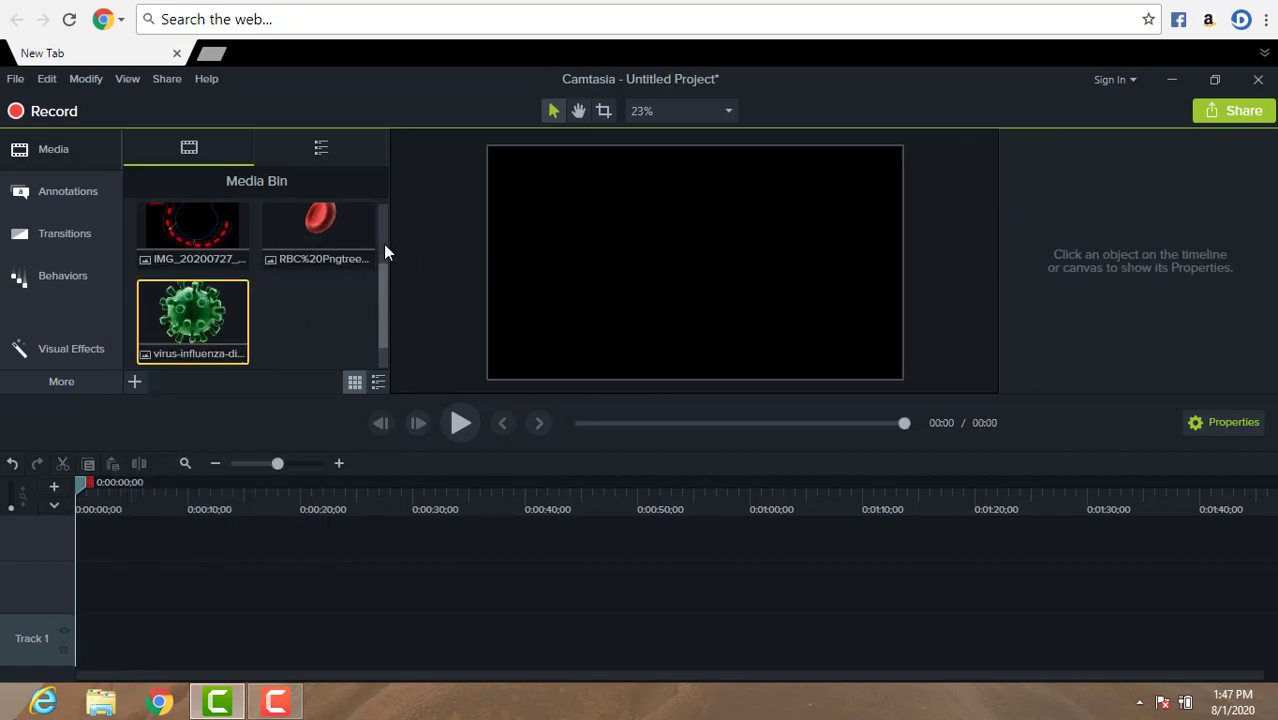
Step: Place the Alveoli-breathing lung image on the left half of the canvas, and delete its clip from Track 1
{"action": "scroll", "coordinate": [385, 248], "scroll_direction": "up", "scroll_amount": 3}
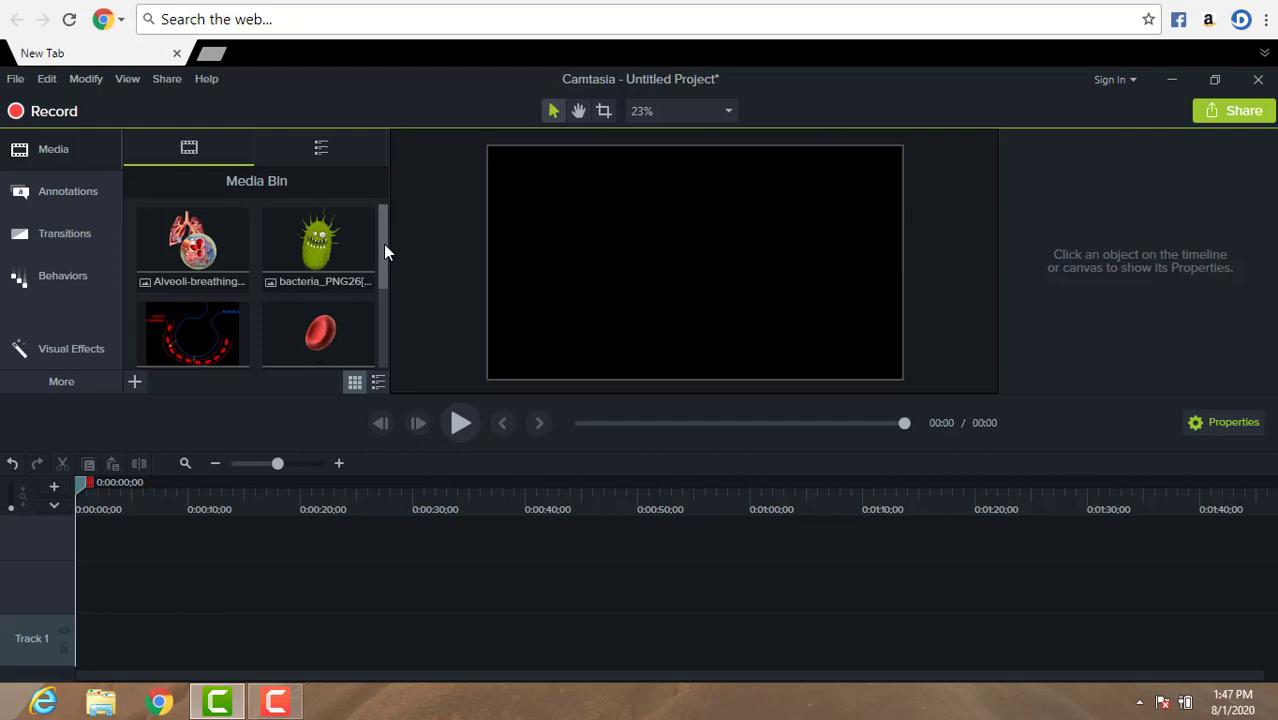
{"action": "left_click_drag", "start_coordinate": [235, 235], "coordinate": [605, 266]}
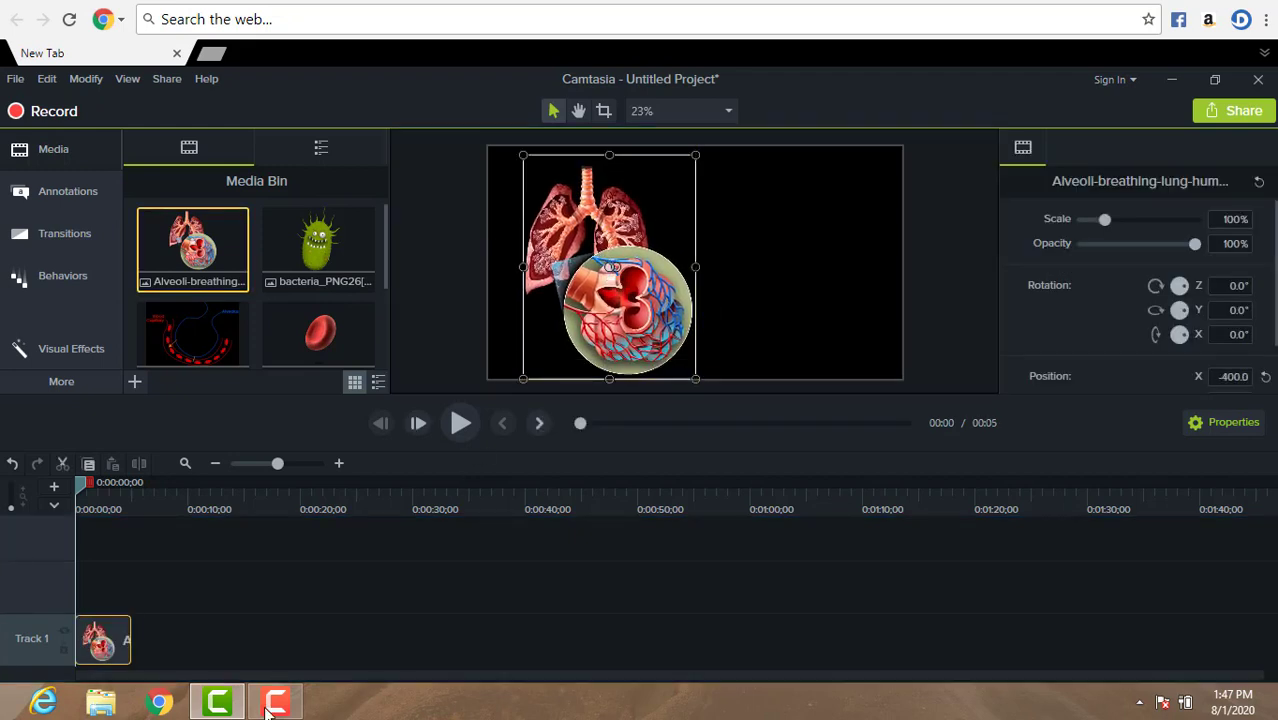
{"action": "right_click", "coordinate": [117, 648]}
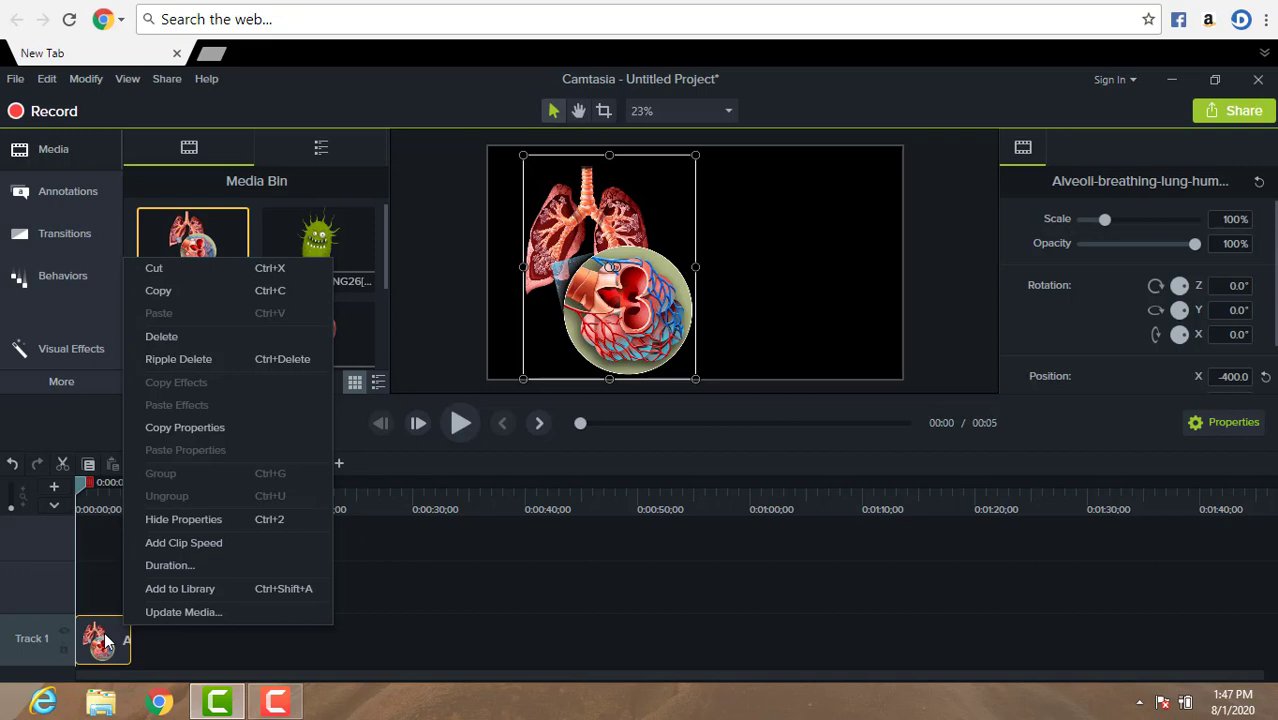
{"action": "left_click", "coordinate": [229, 341]}
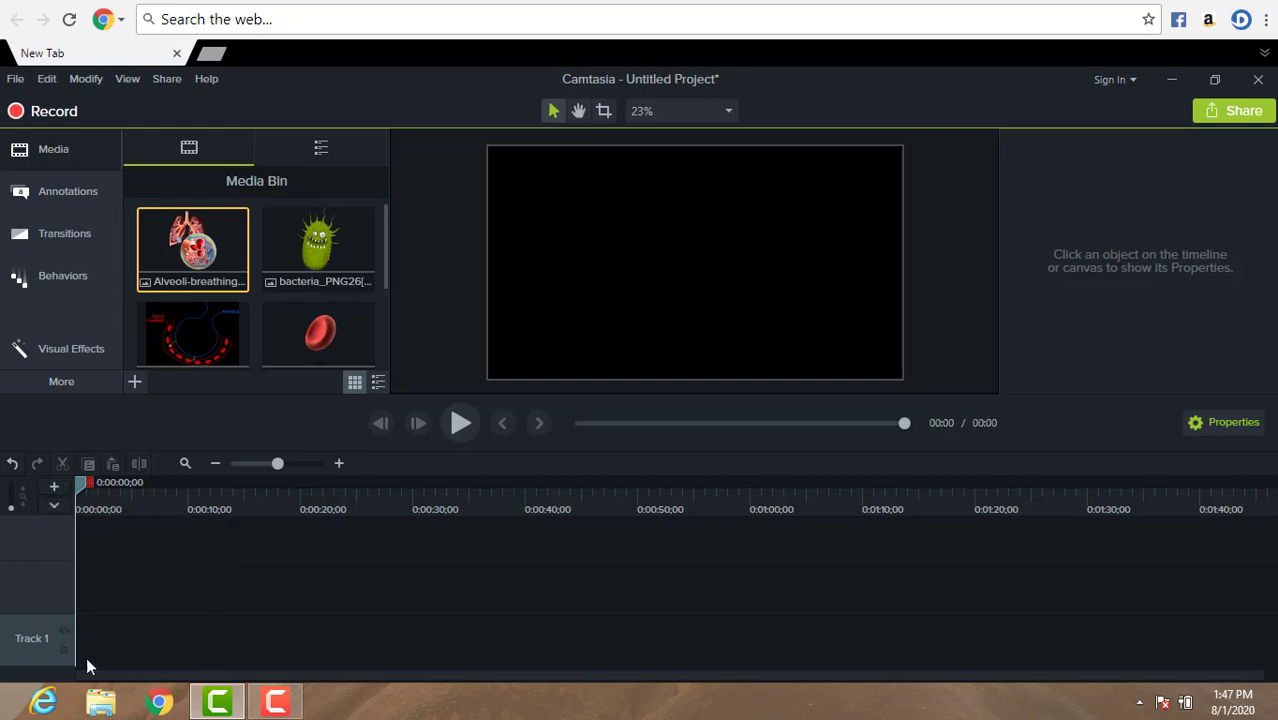
Step: Add three empty tracks, Track 2 to Track 4, to the timeline above Track 1
{"action": "left_click", "coordinate": [59, 487]}
{"action": "left_click", "coordinate": [59, 487]}
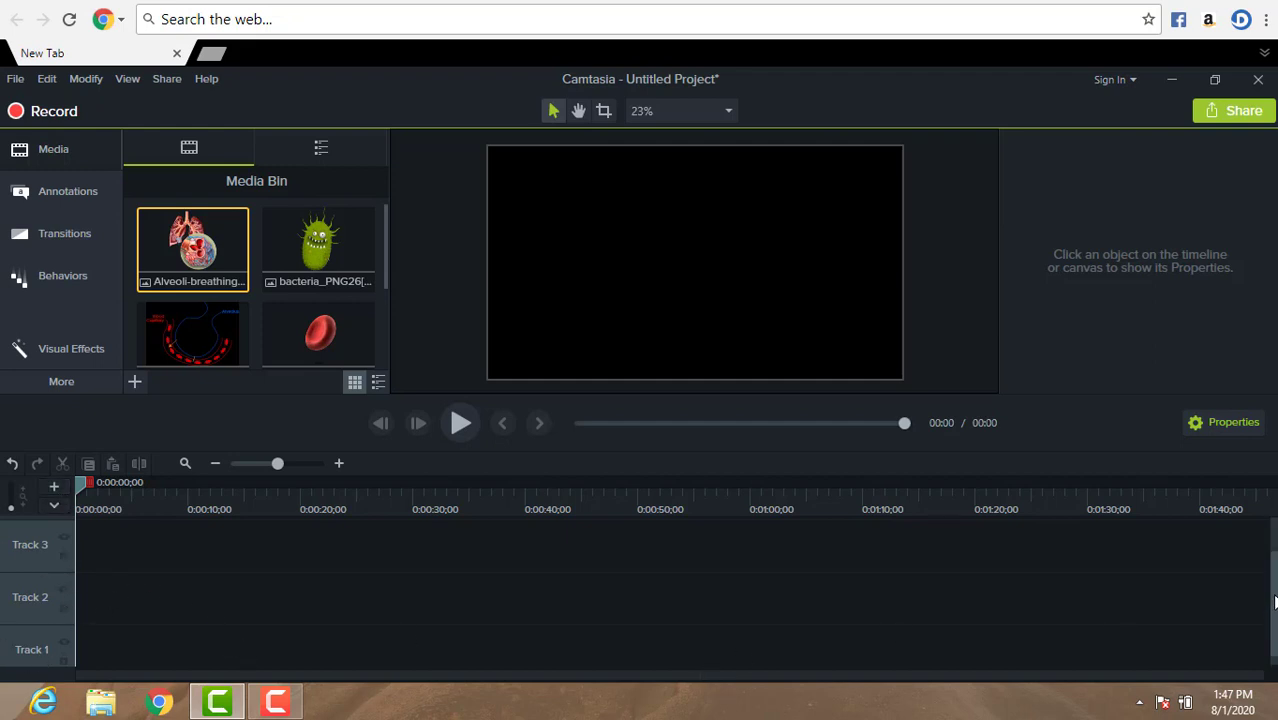
{"action": "left_click_drag", "start_coordinate": [1274, 600], "coordinate": [1272, 556]}
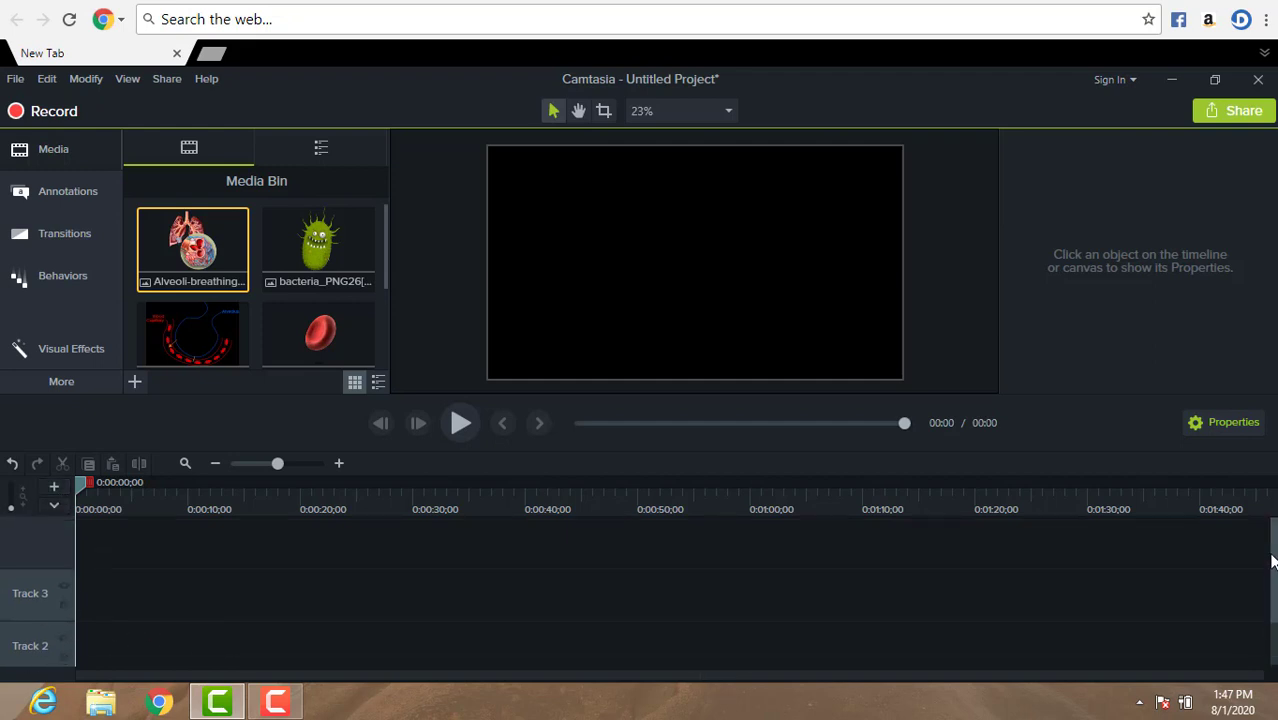
{"action": "left_click", "coordinate": [56, 486]}
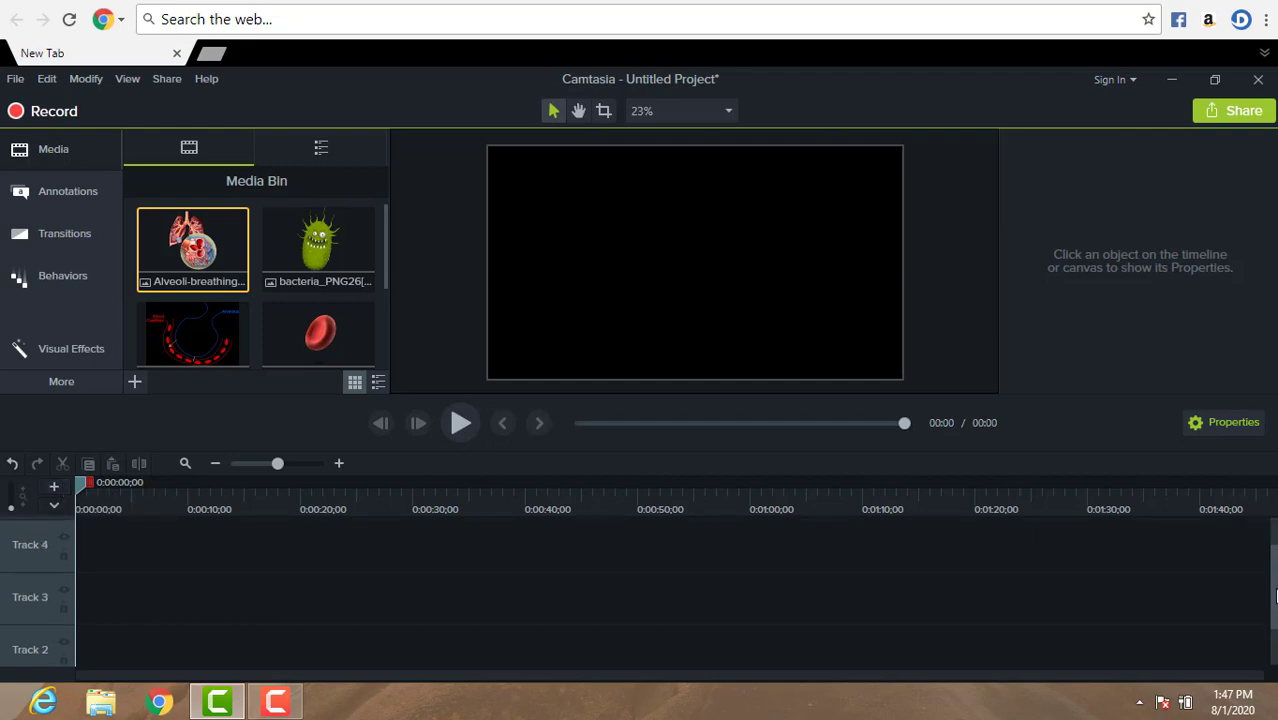
{"action": "scroll", "coordinate": [670, 590], "scroll_direction": "down", "scroll_amount": 1}
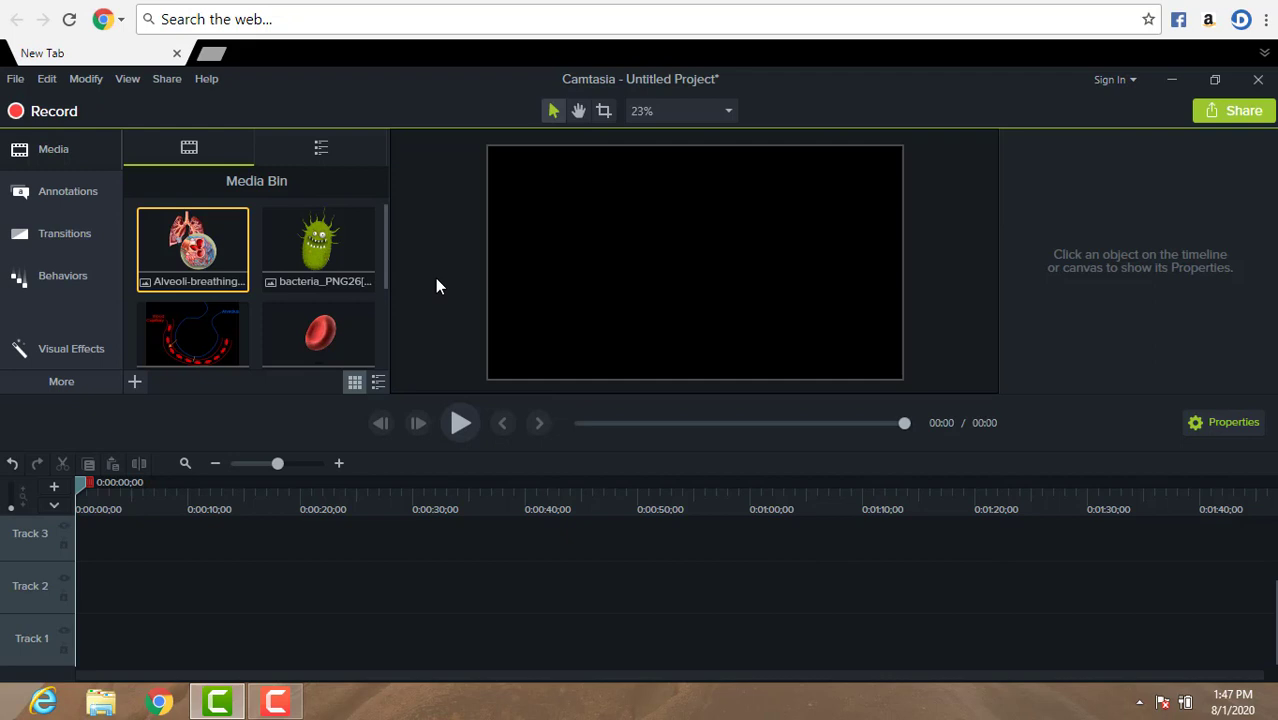
Step: Show callouts of all styles in the annotations and add the solid blue text rectangle callout to the project
{"action": "left_click", "coordinate": [88, 202]}
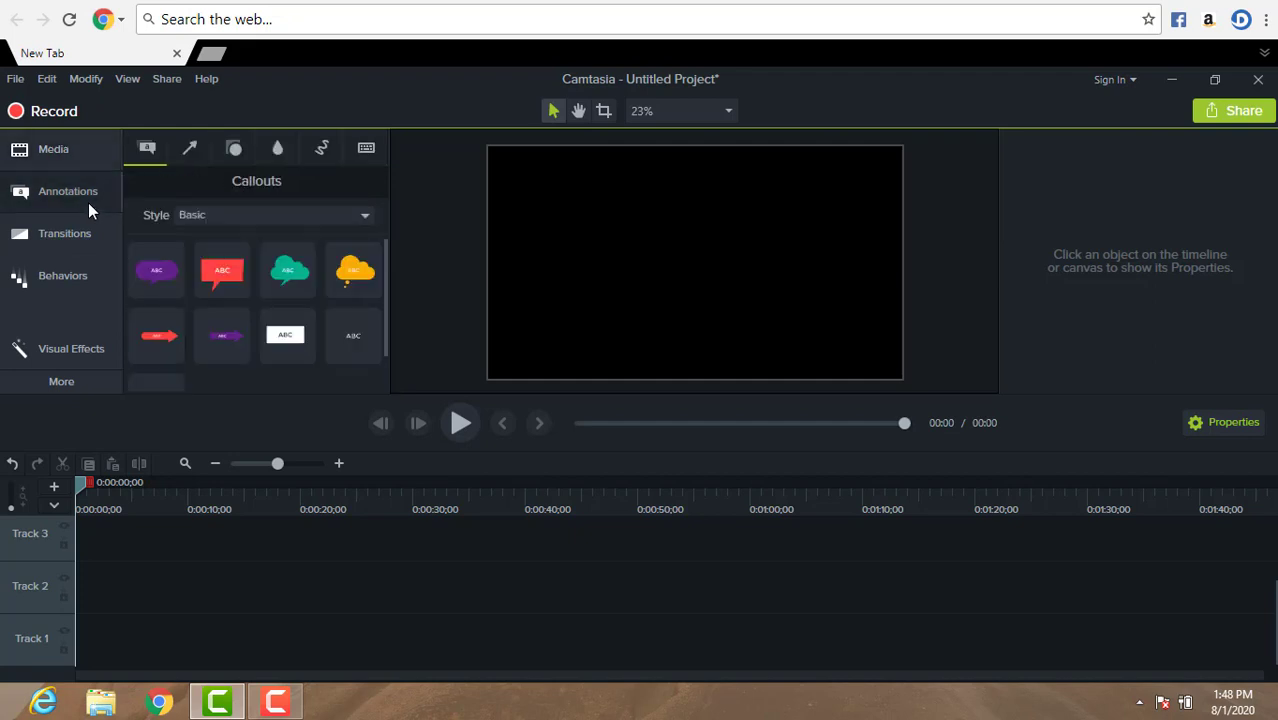
{"action": "left_click", "coordinate": [365, 220]}
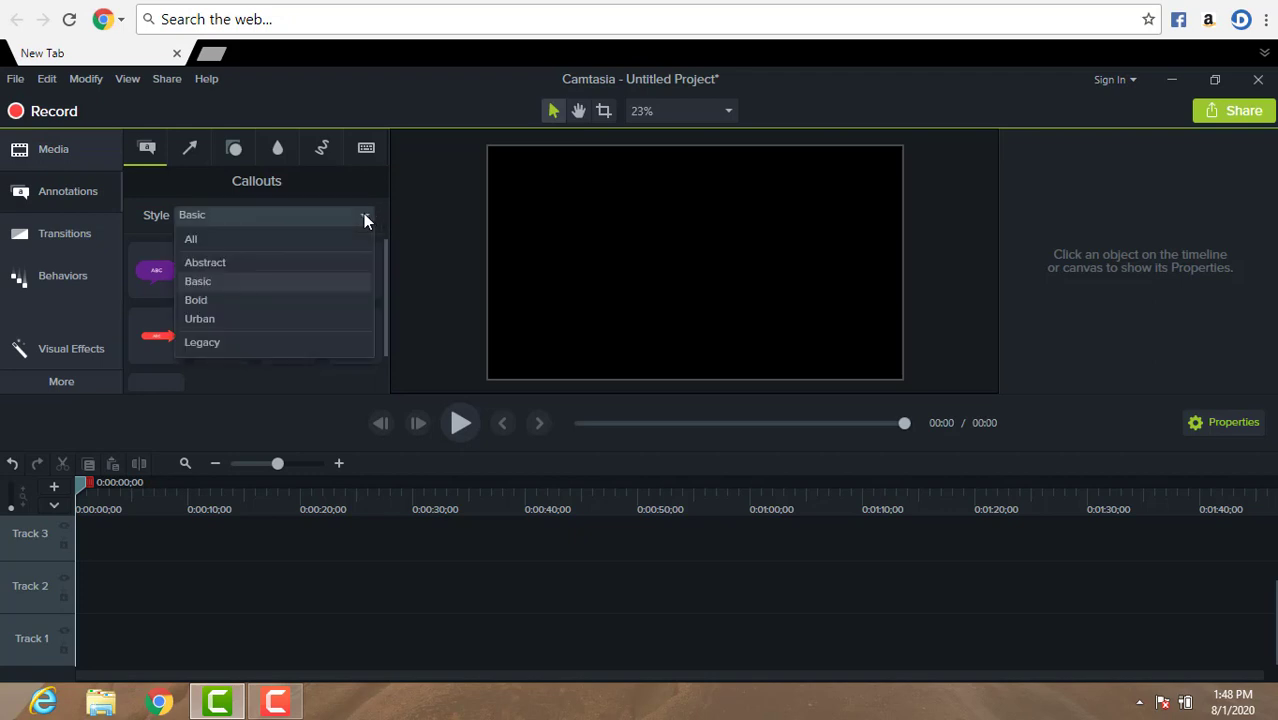
{"action": "left_click", "coordinate": [310, 239]}
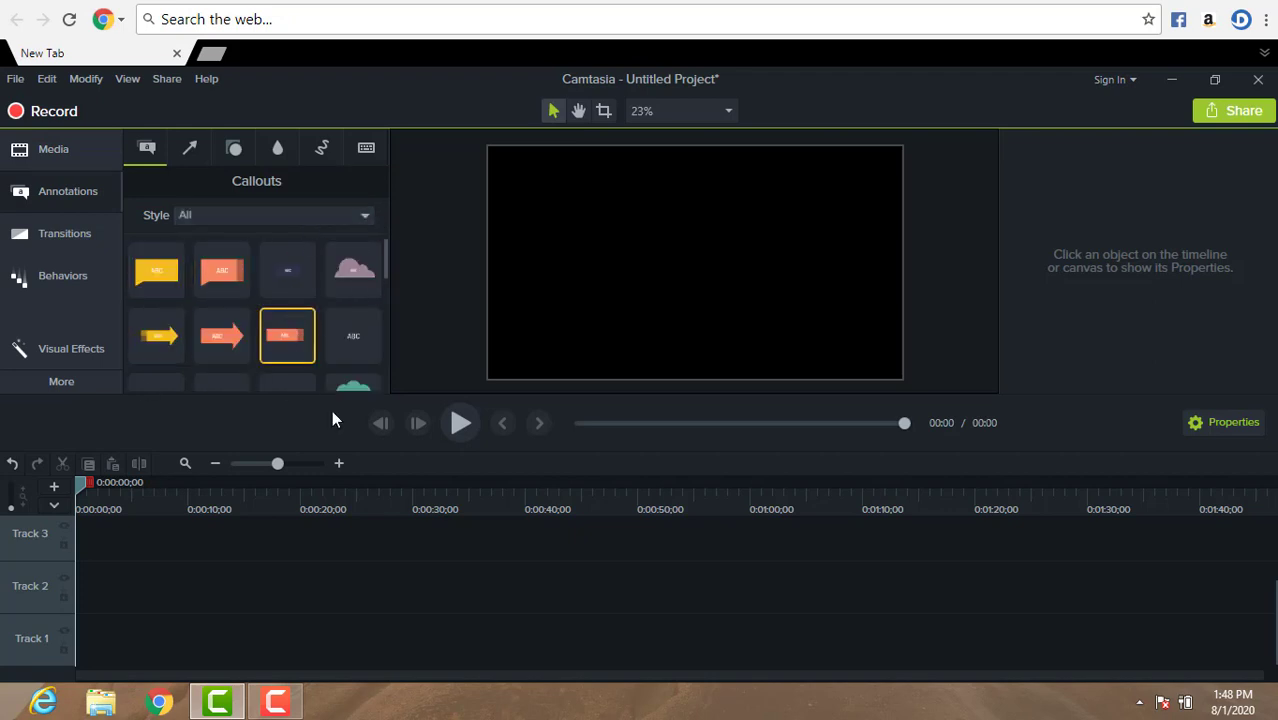
{"action": "scroll", "coordinate": [384, 375], "scroll_direction": "down", "scroll_amount": 3}
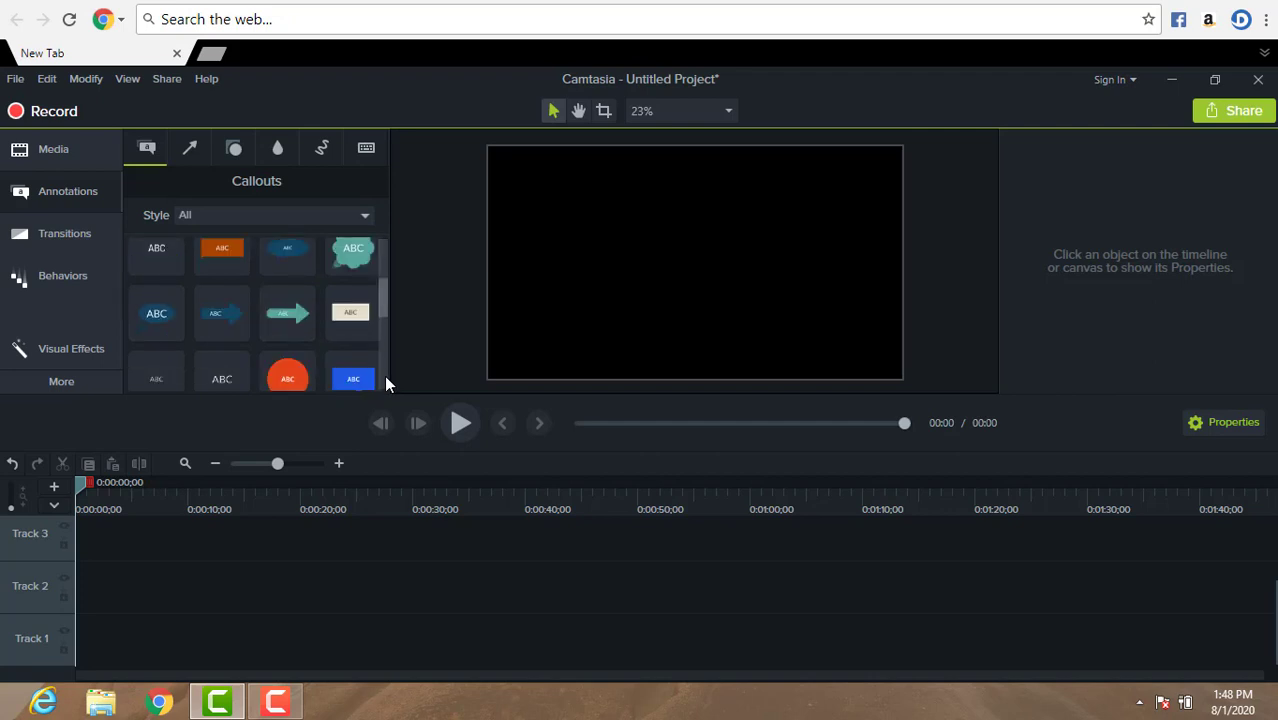
{"action": "scroll", "coordinate": [384, 381], "scroll_direction": "down", "scroll_amount": 3}
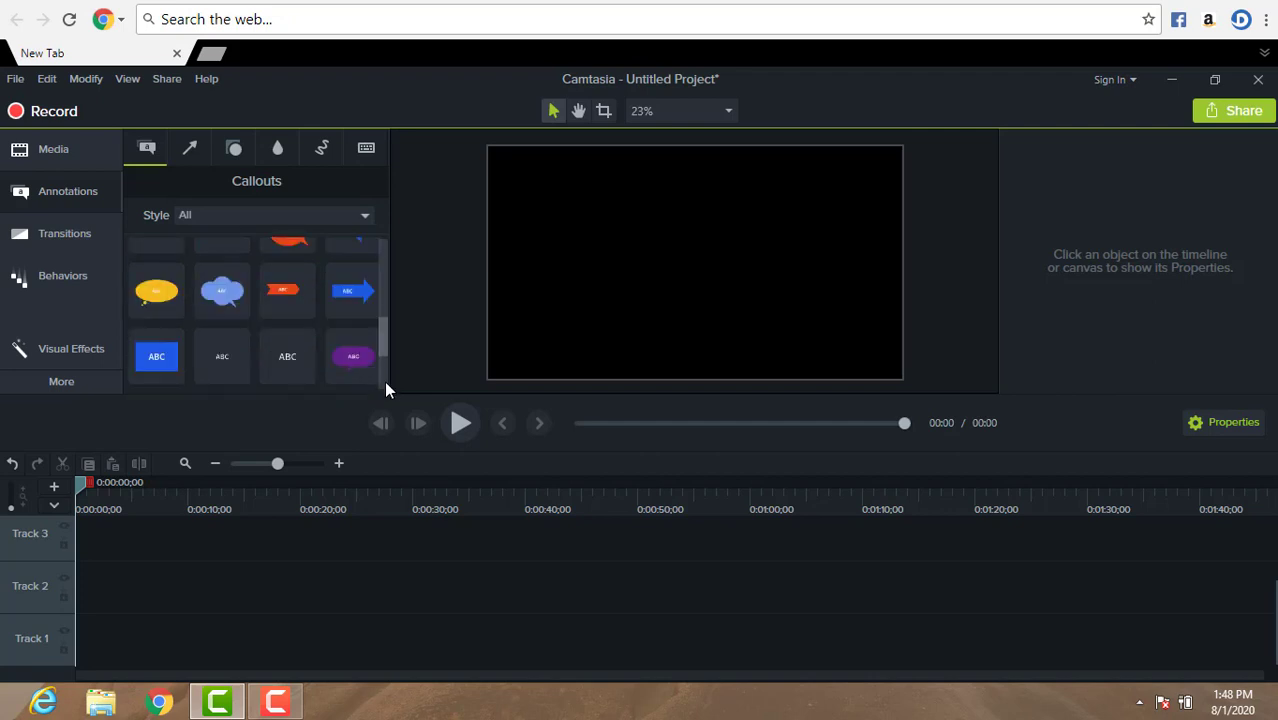
{"action": "double_click", "coordinate": [157, 356]}
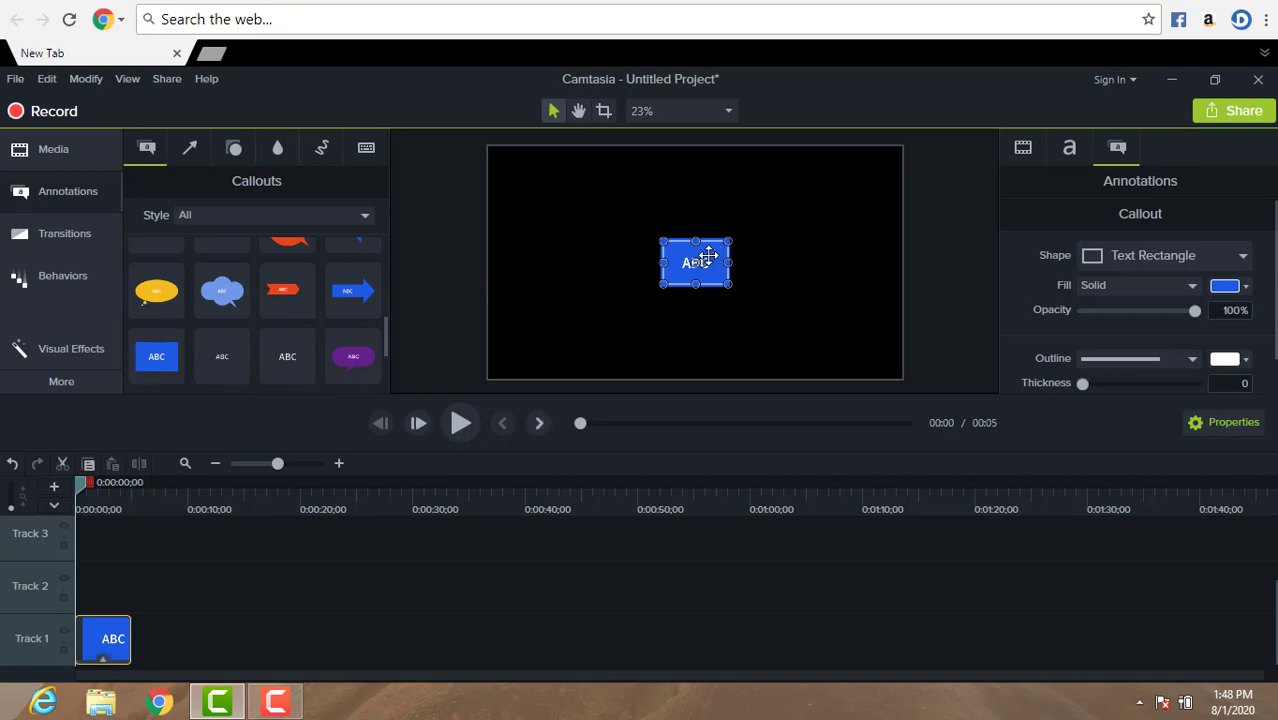
Step: Replace the blue callout's placeholder text with Pneumonia
{"action": "double_click", "coordinate": [708, 258]}
{"action": "key", "text": "BackSpace"}
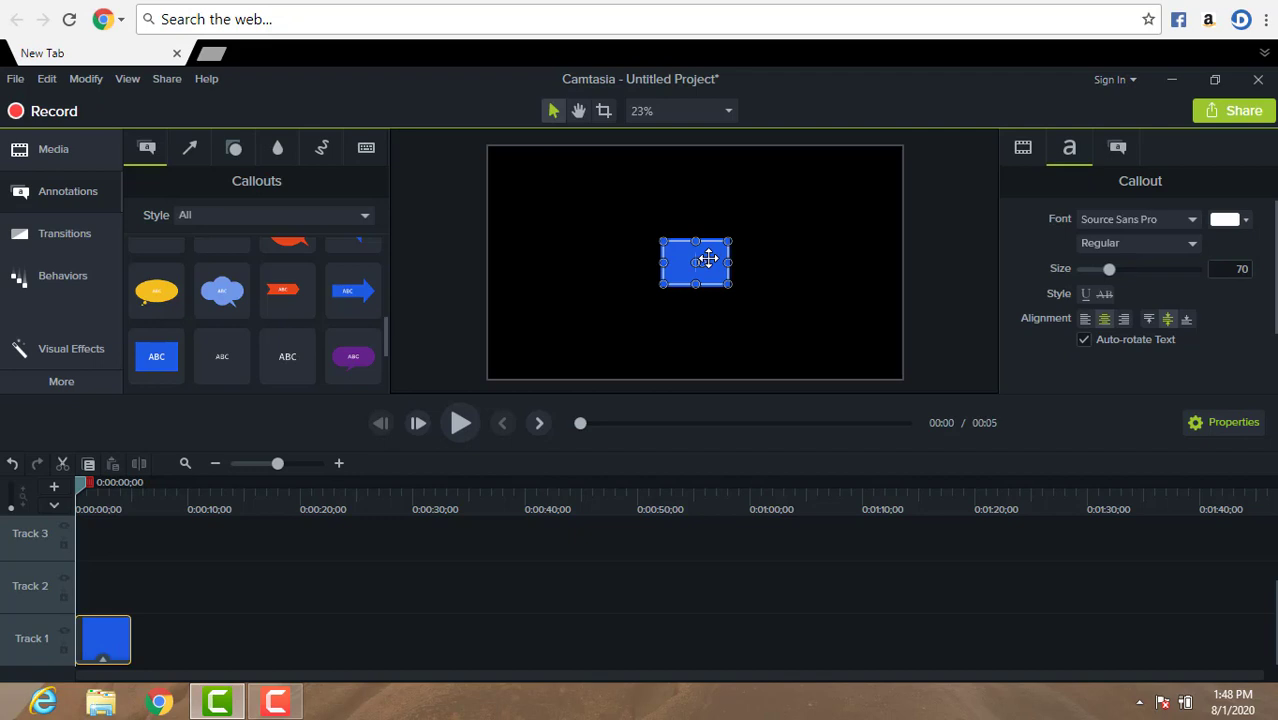
{"action": "type", "text": "Pneumonia"}
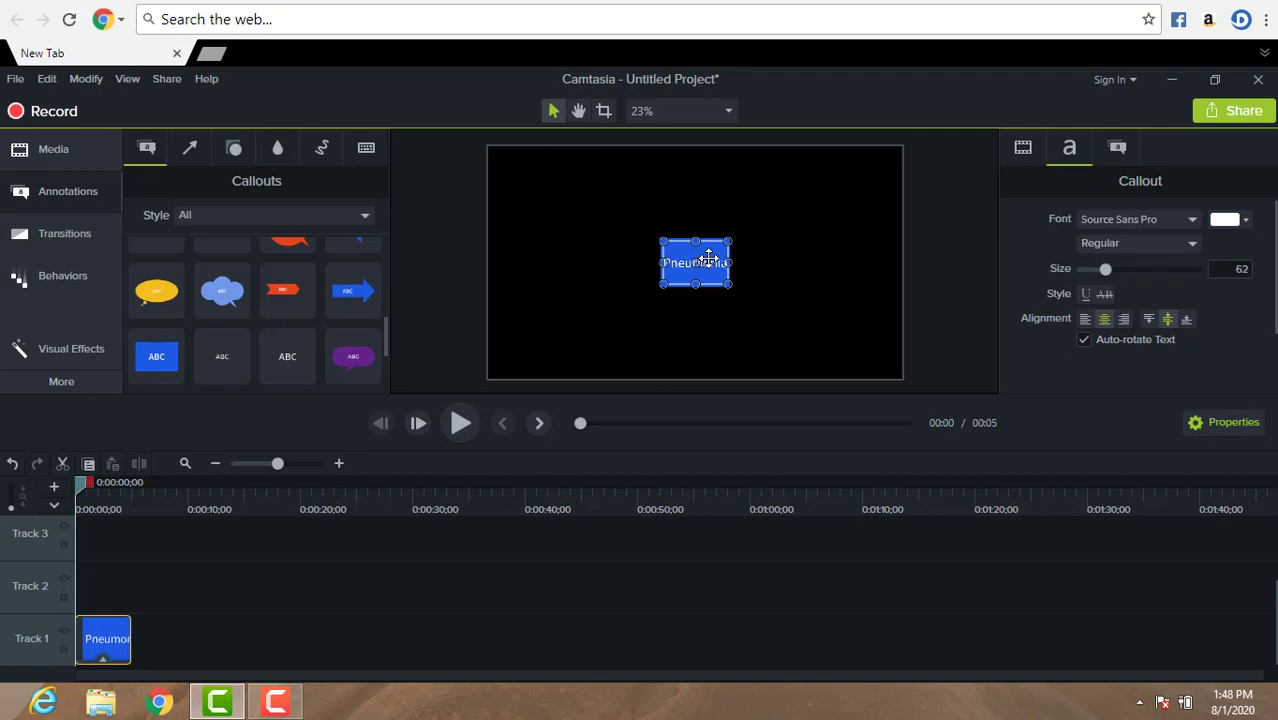
{"action": "left_click", "coordinate": [760, 263]}
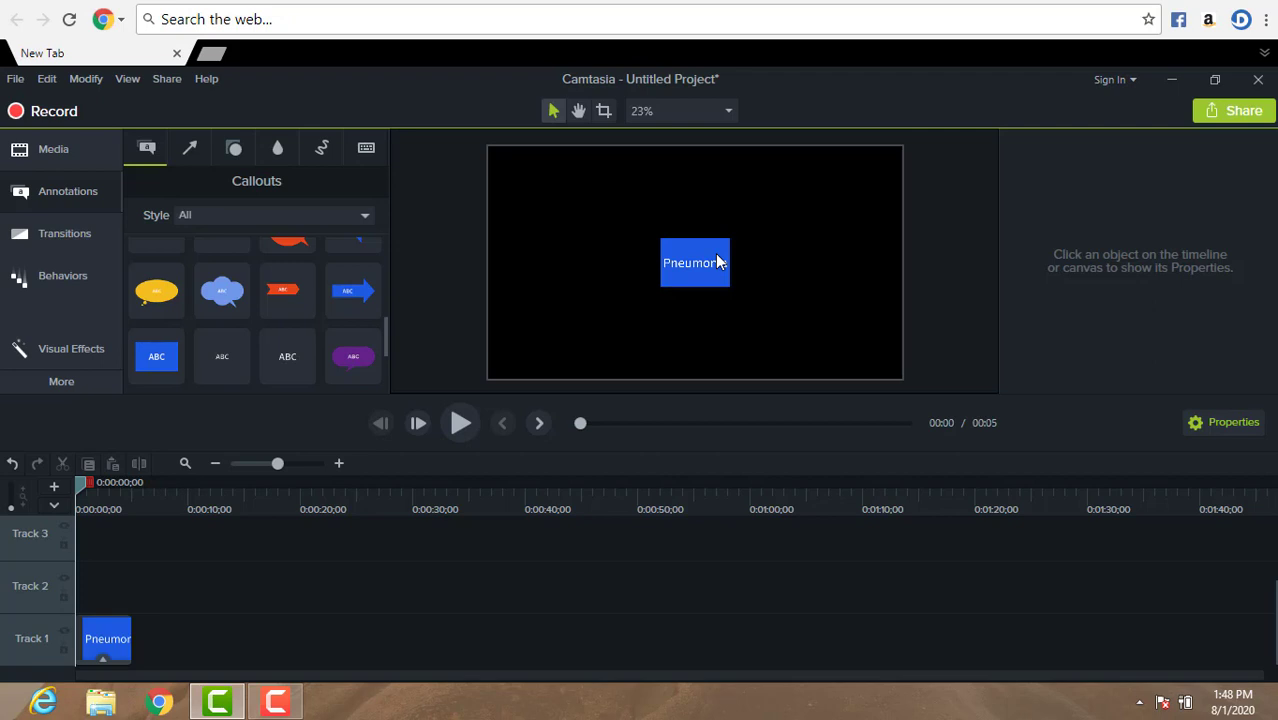
Step: Examine the font colour choices for the Pneumonia callout without picking one, and leave the callout selected
{"action": "left_click", "coordinate": [717, 262]}
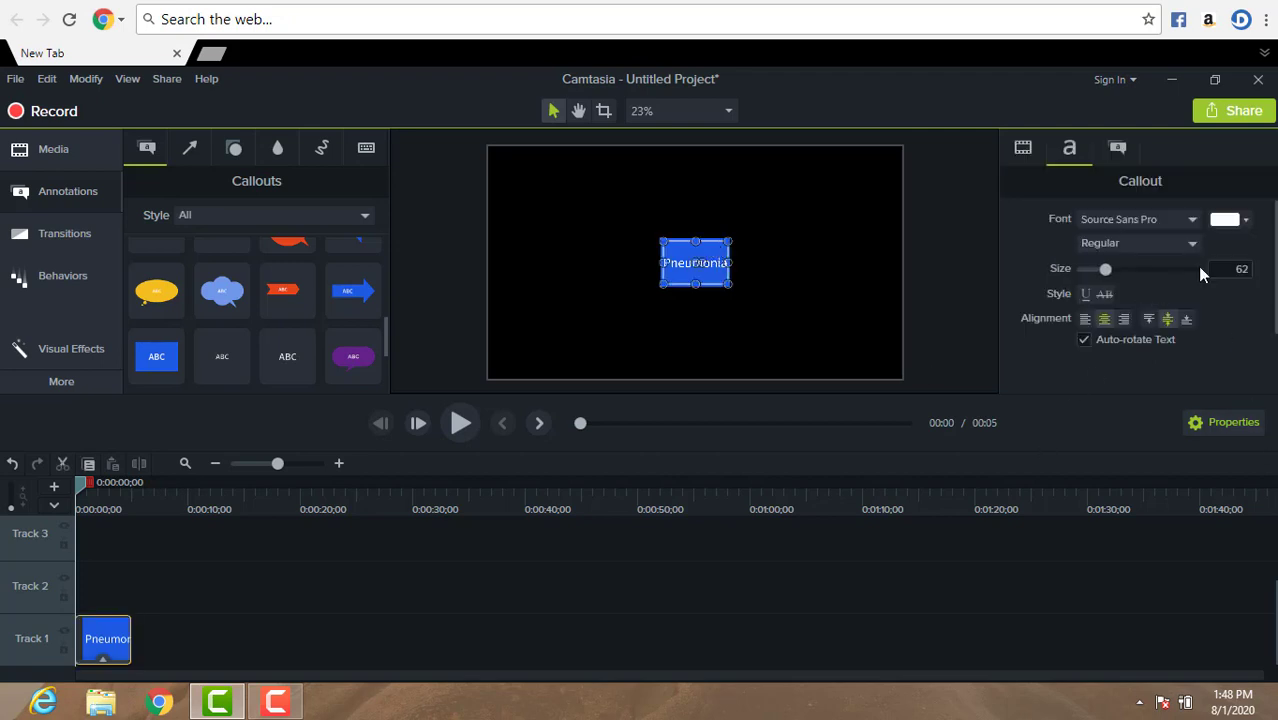
{"action": "left_click", "coordinate": [1245, 224]}
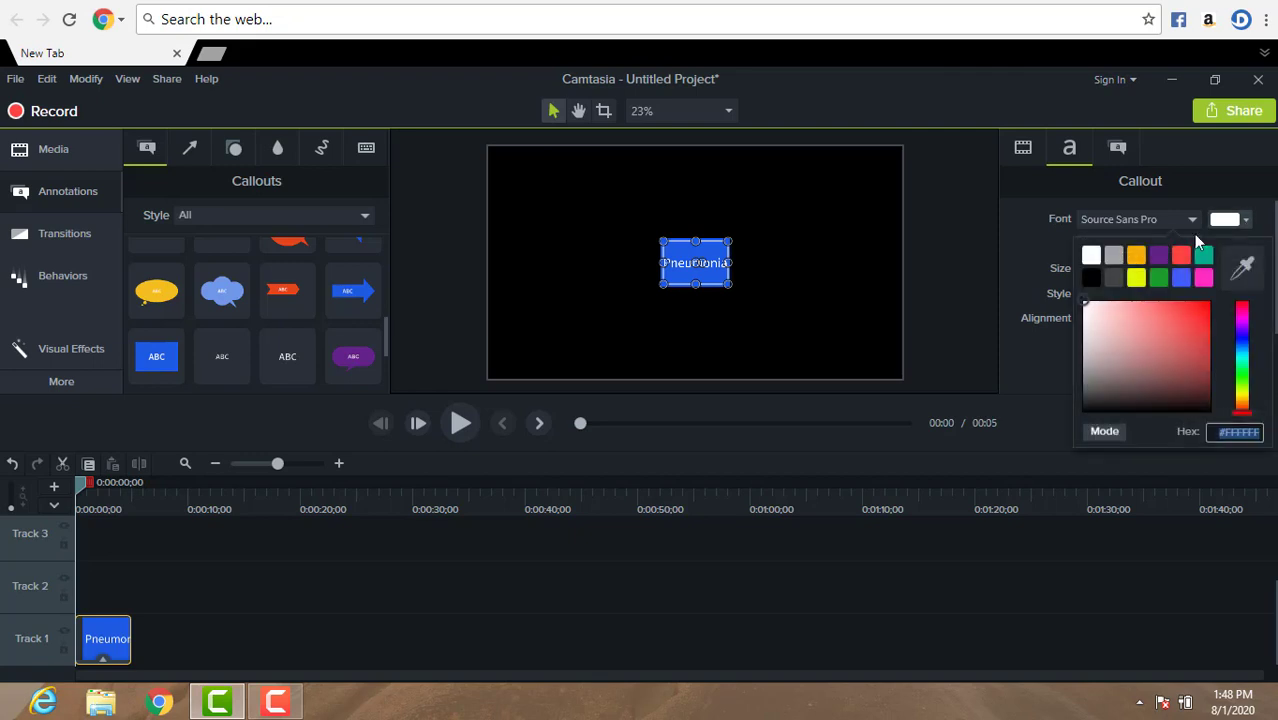
{"action": "left_click", "coordinate": [933, 257]}
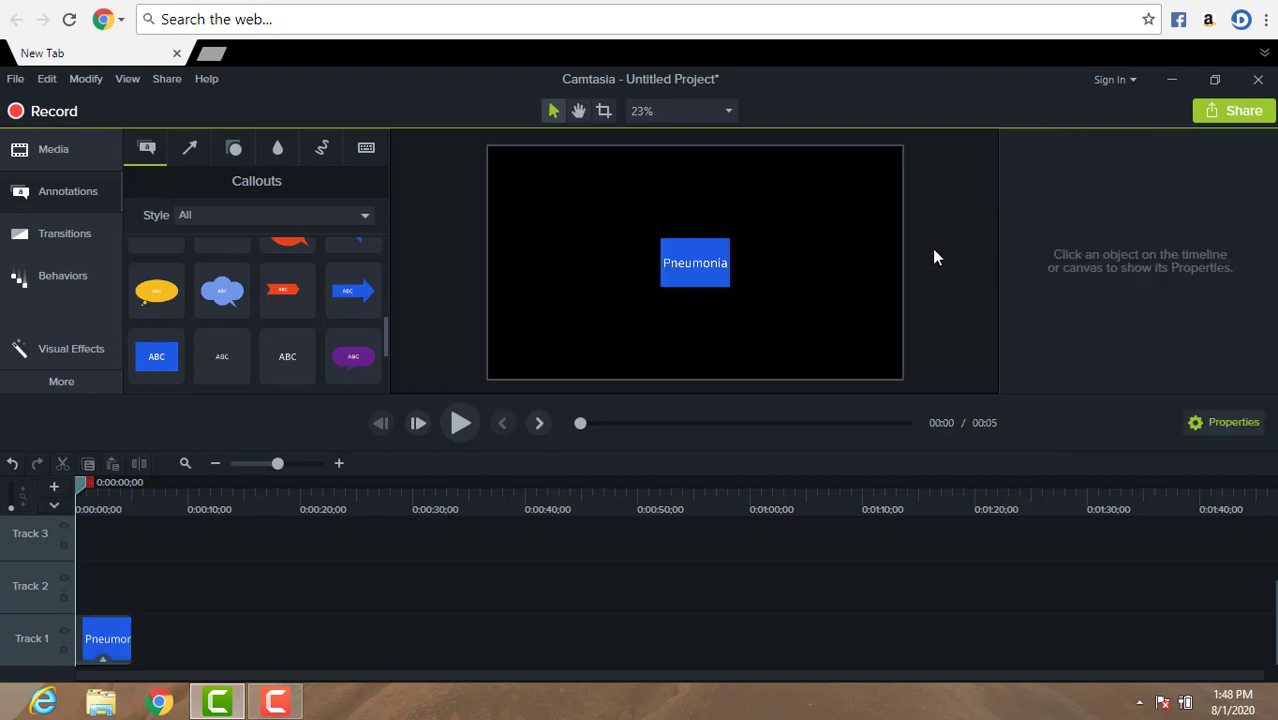
{"action": "left_click", "coordinate": [716, 265]}
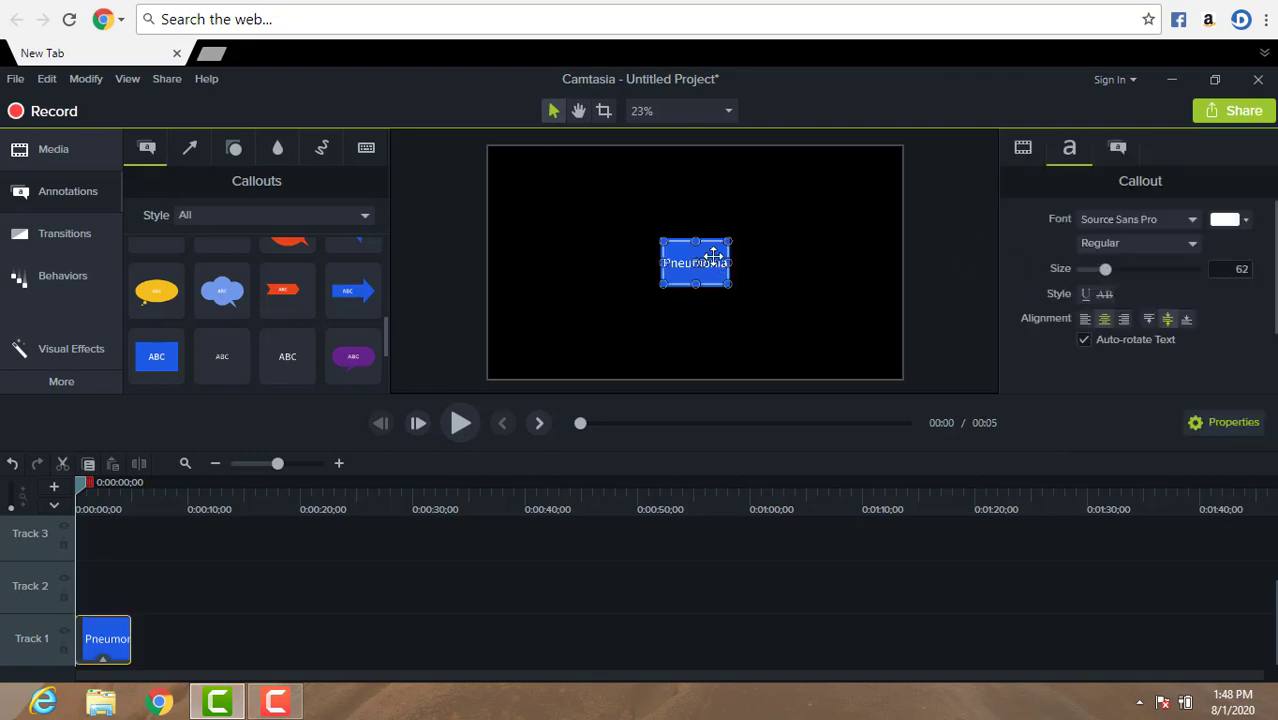
Step: Reshape the Pneumonia callout into a wide, low box and enlarge its text to size 108
{"action": "left_click", "coordinate": [1221, 425]}
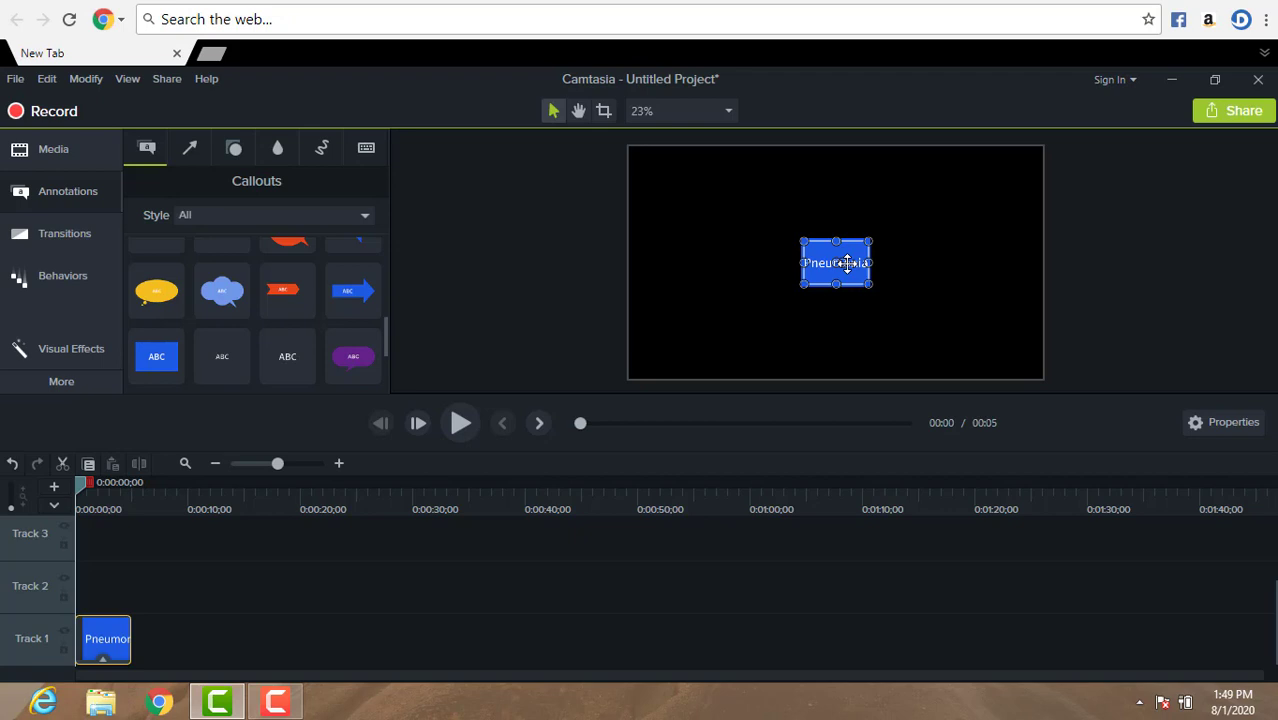
{"action": "left_click", "coordinate": [1227, 424]}
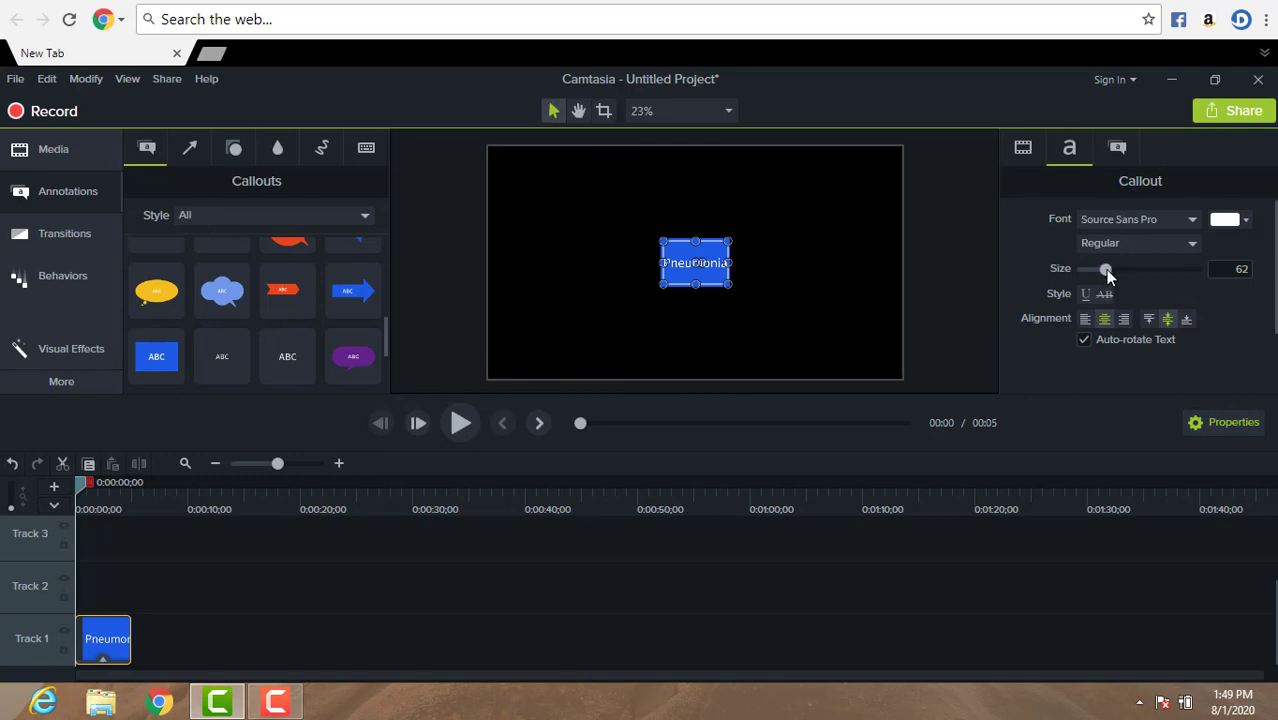
{"action": "left_click_drag", "start_coordinate": [1107, 270], "coordinate": [1117, 270]}
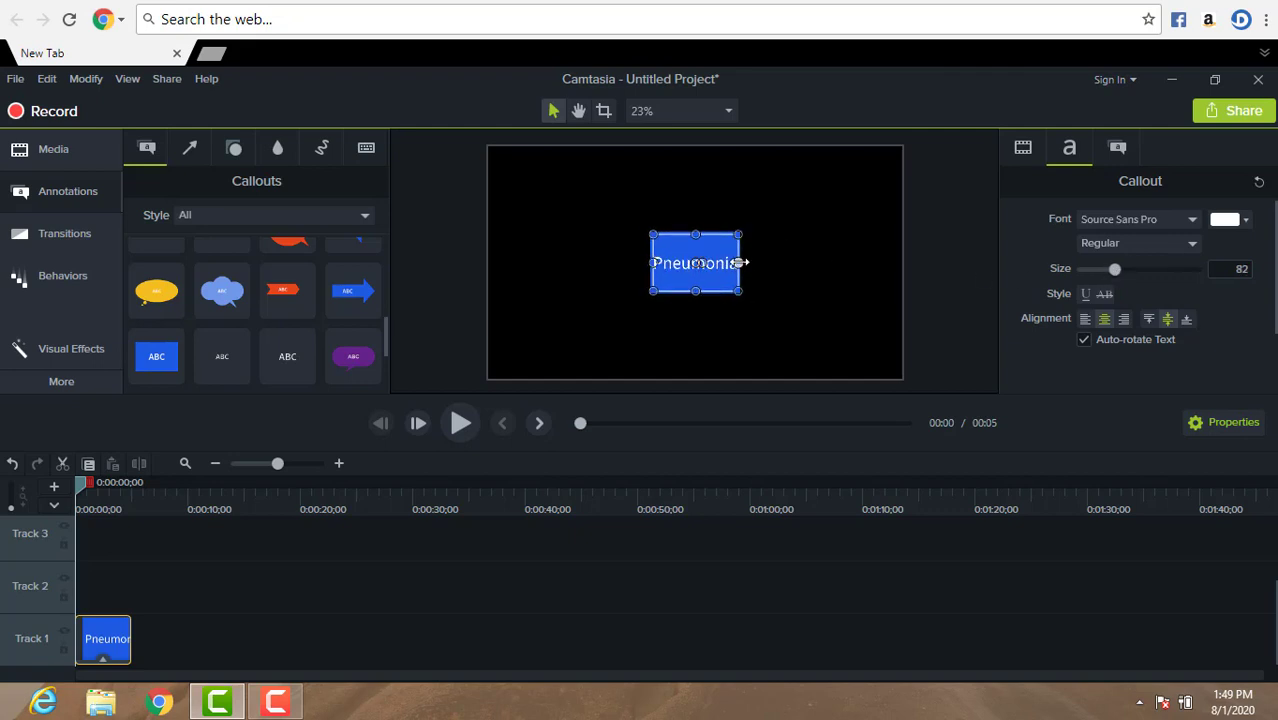
{"action": "left_click_drag", "start_coordinate": [740, 262], "coordinate": [796, 262]}
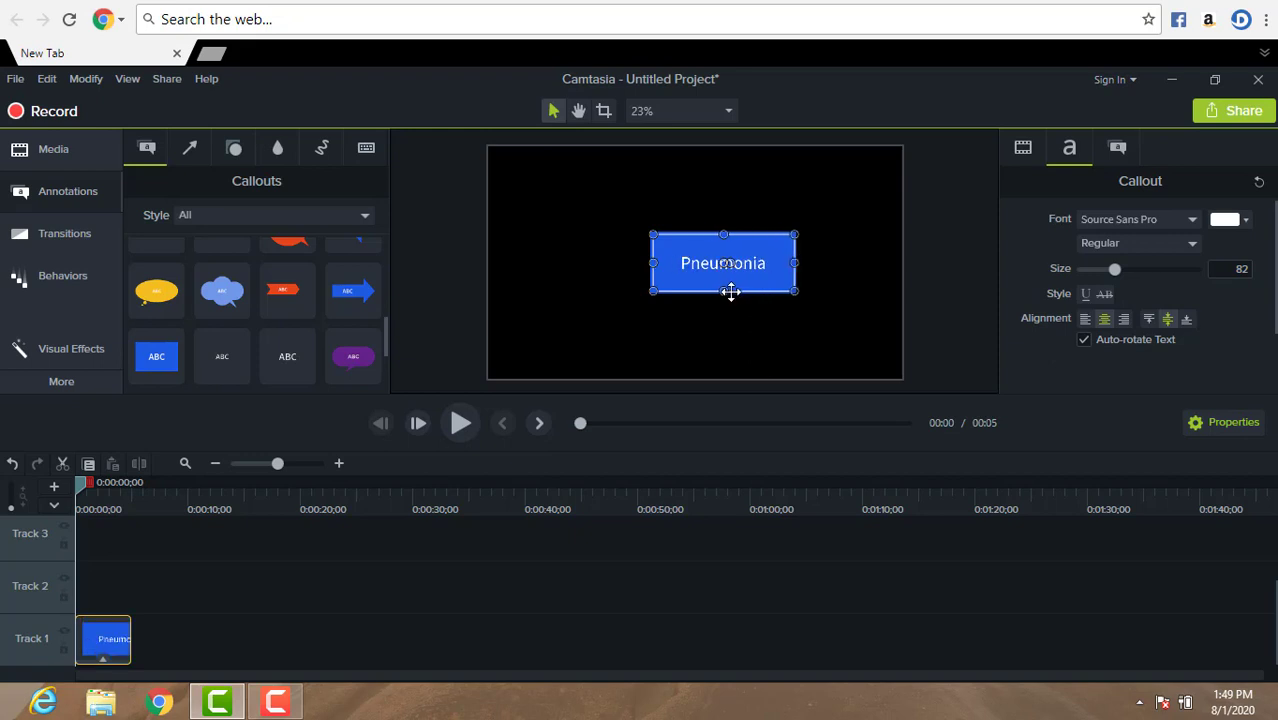
{"action": "left_click_drag", "start_coordinate": [725, 290], "coordinate": [725, 263]}
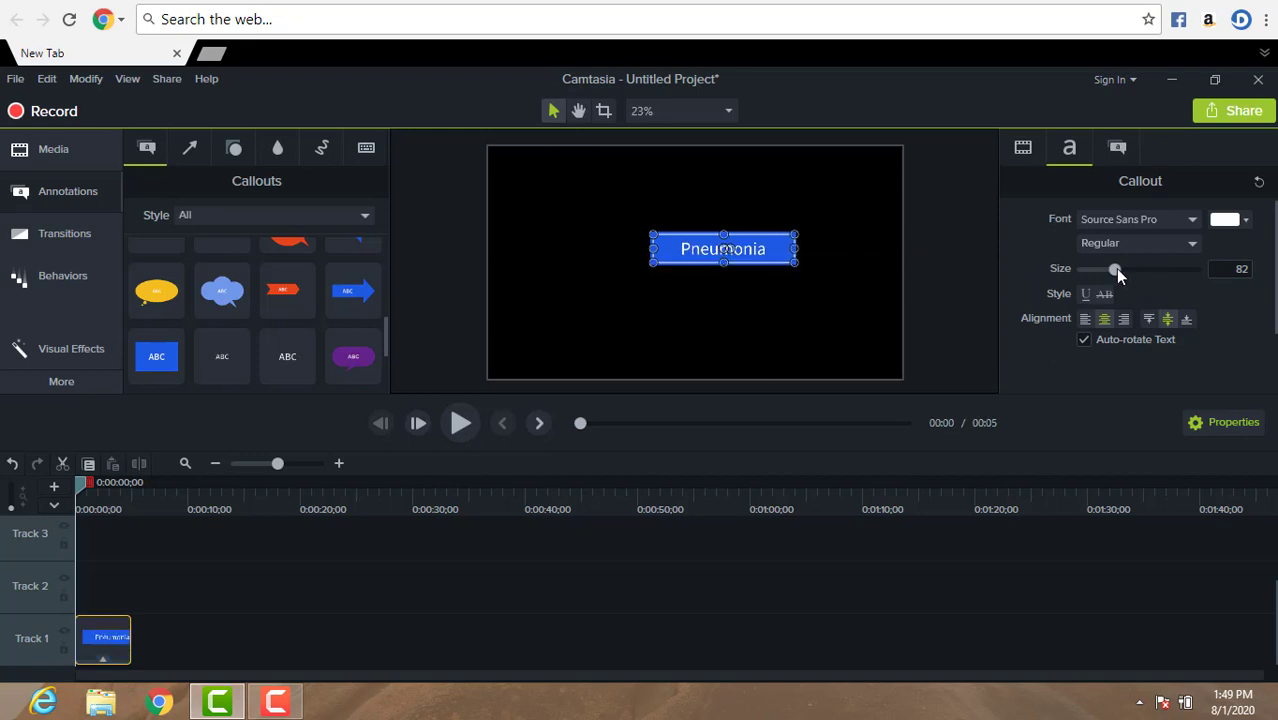
{"action": "left_click_drag", "start_coordinate": [1117, 269], "coordinate": [1129, 270]}
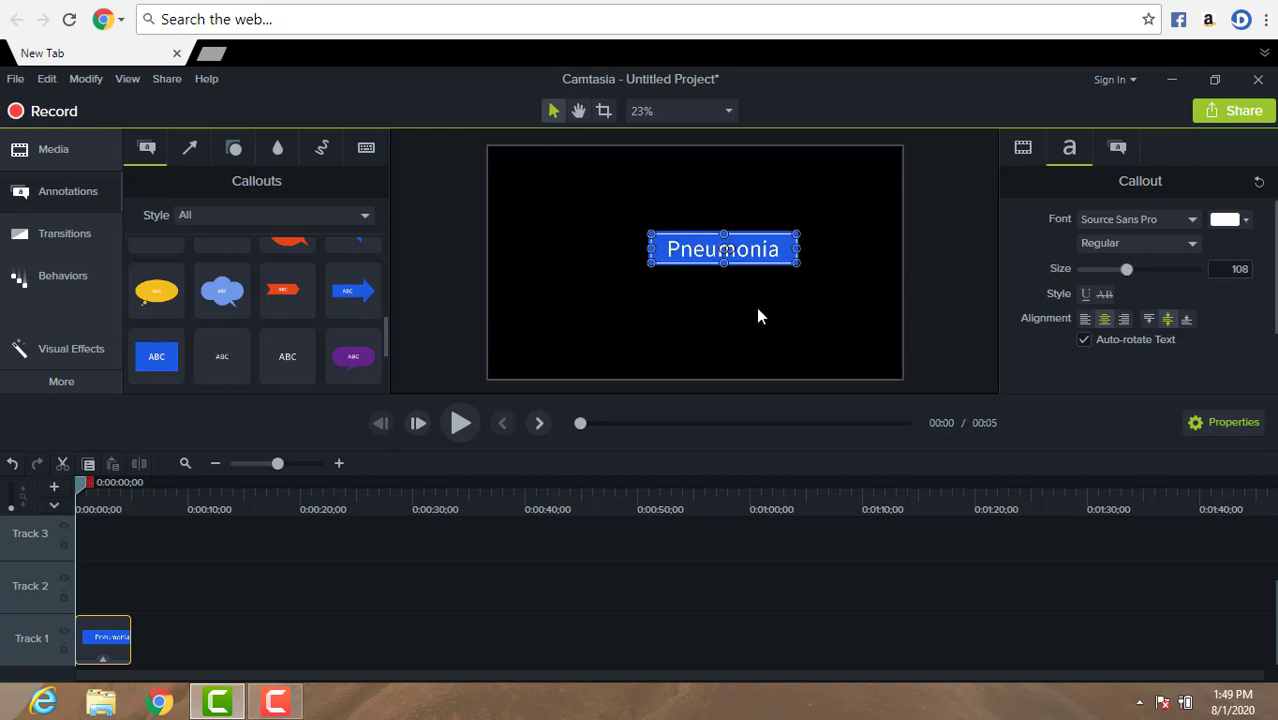
Step: Move the Pneumonia callout to the canvas's upper edge near the centre and extend its Track 1 clip to 10 seconds
{"action": "left_click_drag", "start_coordinate": [701, 233], "coordinate": [669, 161]}
{"action": "left_click", "coordinate": [741, 337]}
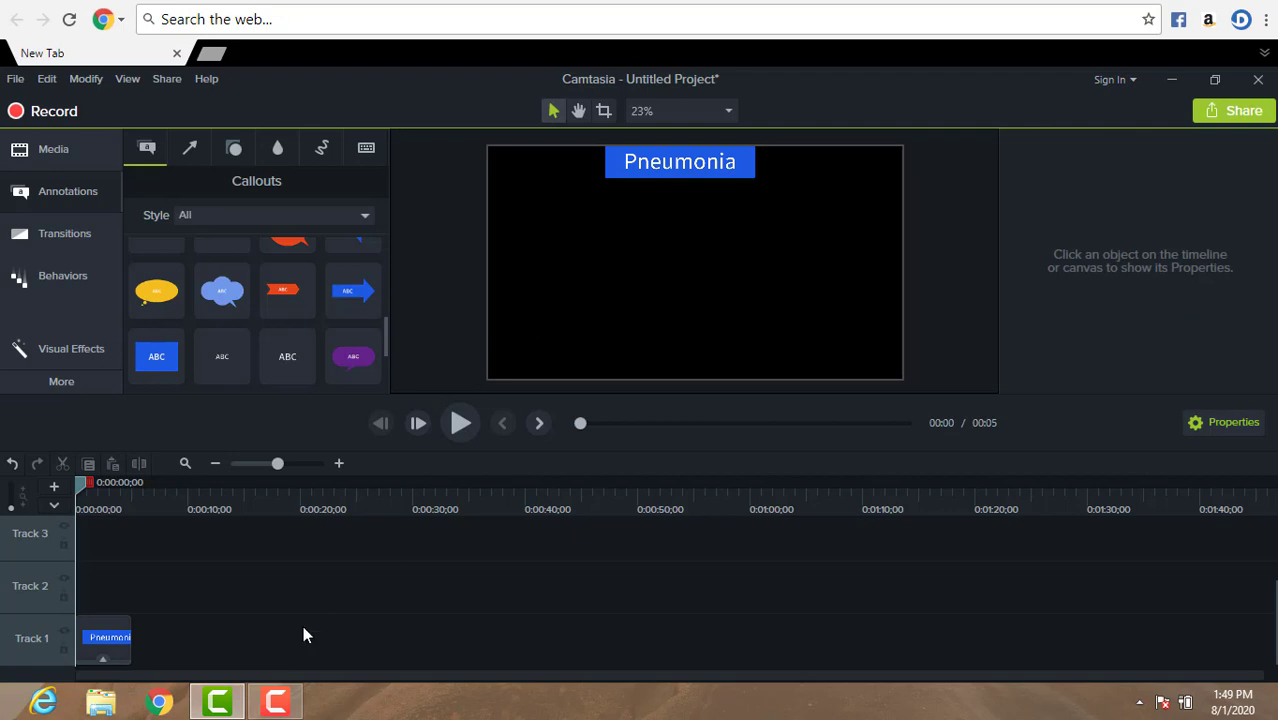
{"action": "left_click", "coordinate": [116, 658]}
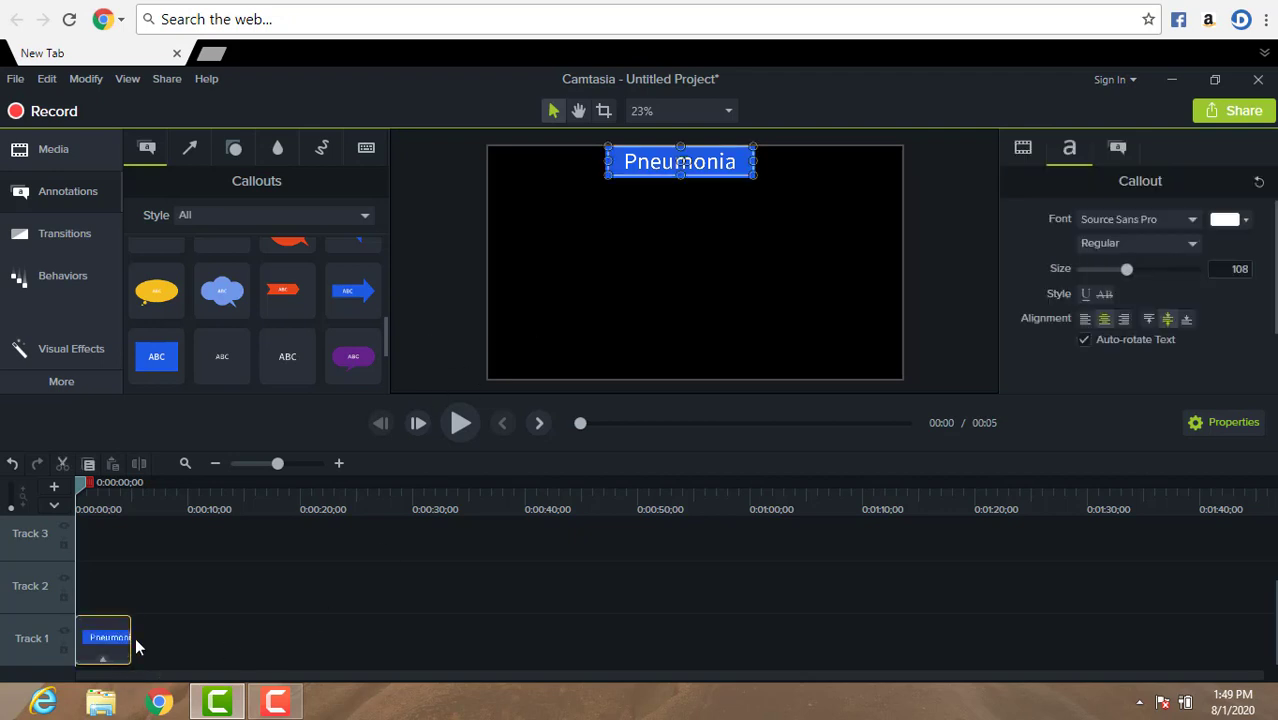
{"action": "left_click_drag", "start_coordinate": [130, 638], "coordinate": [187, 630]}
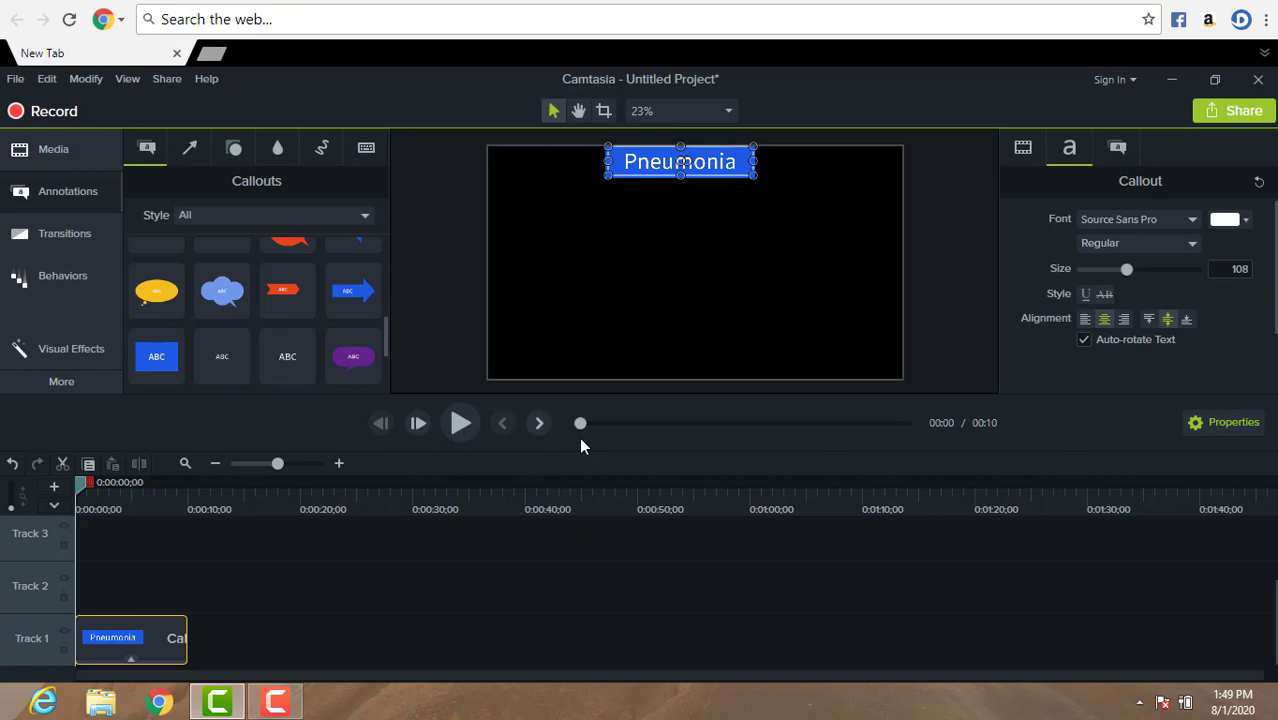
{"action": "left_click", "coordinate": [427, 306]}
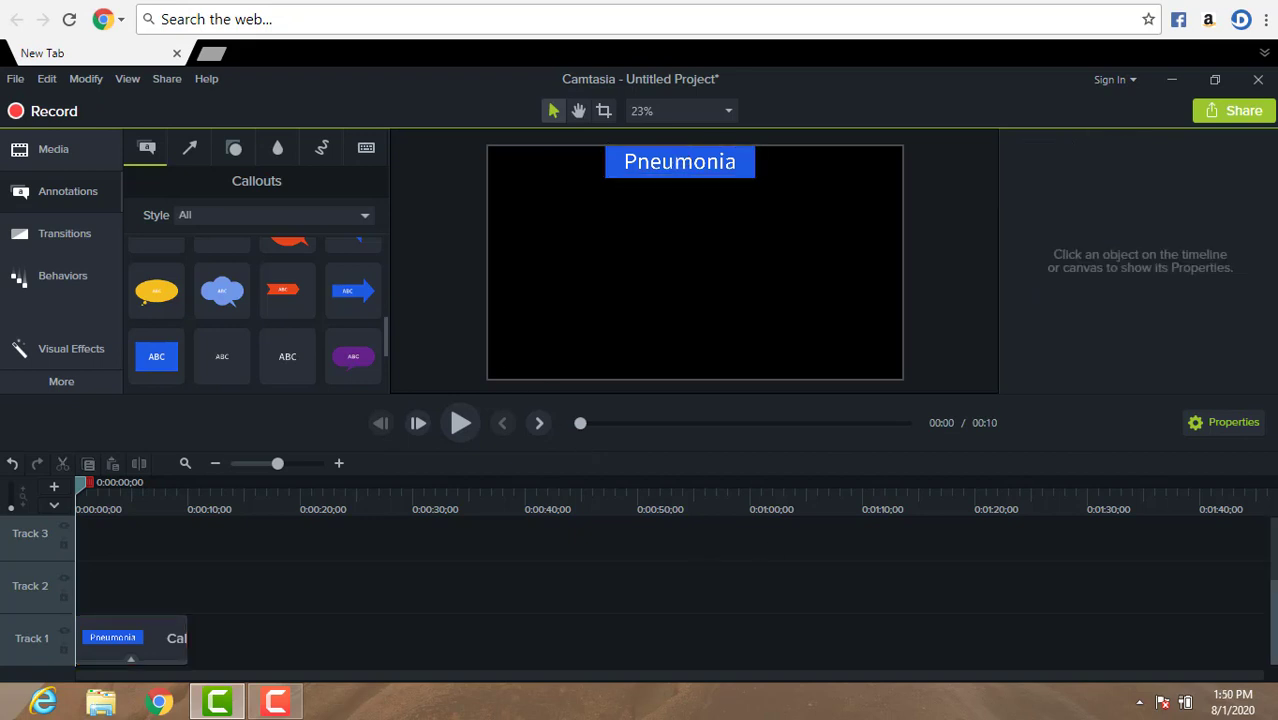
Step: Add the Alveoli-breathing lung image from the media bin to the start of Track 2
{"action": "scroll", "coordinate": [1274, 643], "scroll_direction": "up", "scroll_amount": 1}
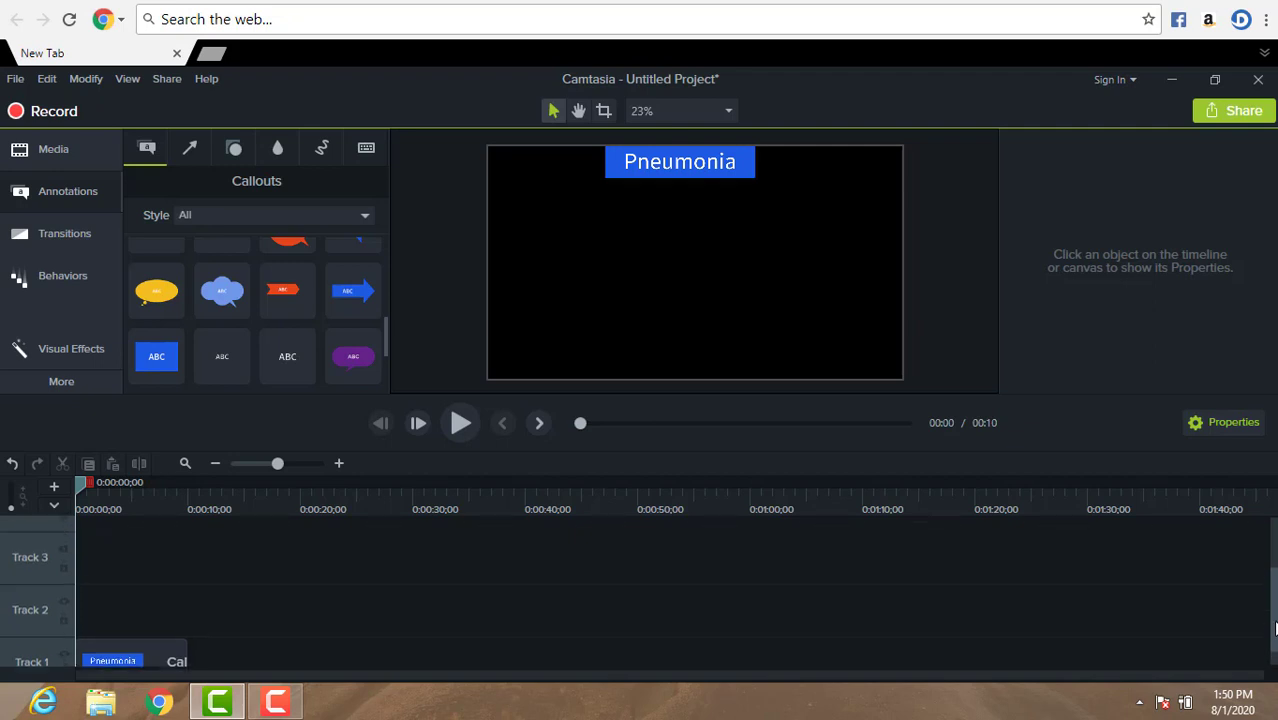
{"action": "left_click", "coordinate": [102, 151]}
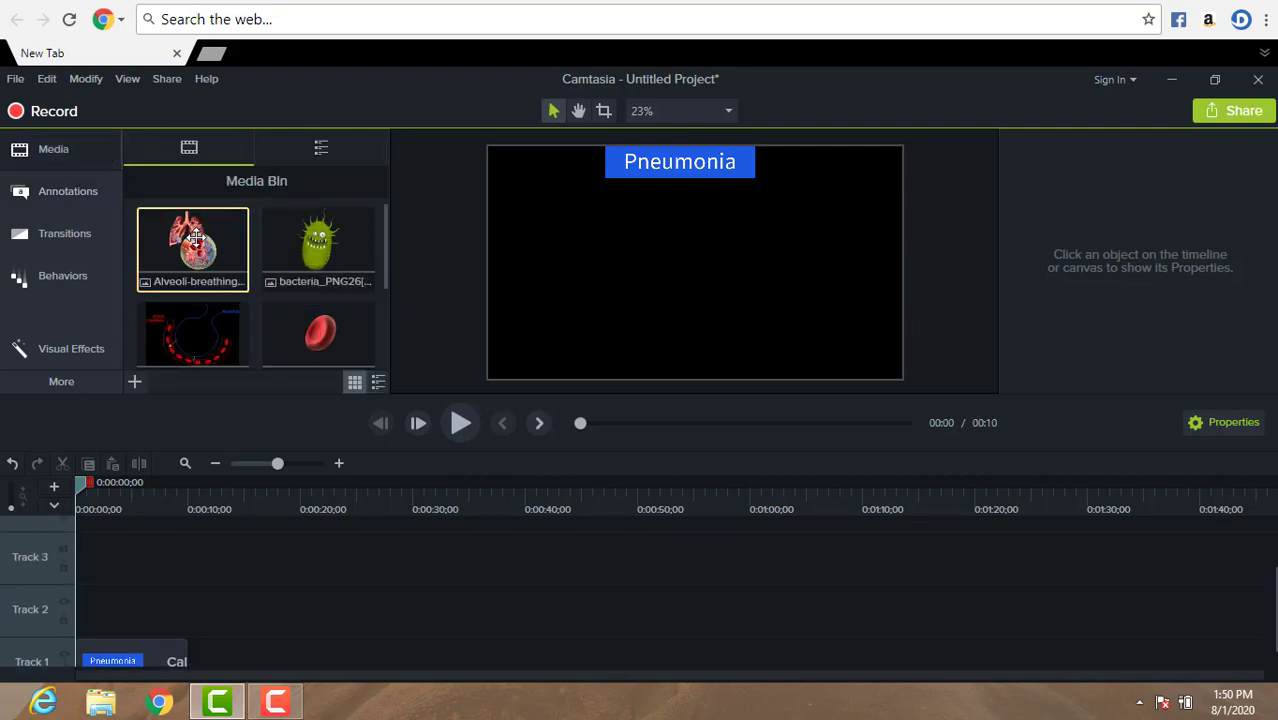
{"action": "left_click_drag", "start_coordinate": [194, 233], "coordinate": [257, 528]}
{"action": "left_click_drag", "start_coordinate": [178, 581], "coordinate": [69, 611]}
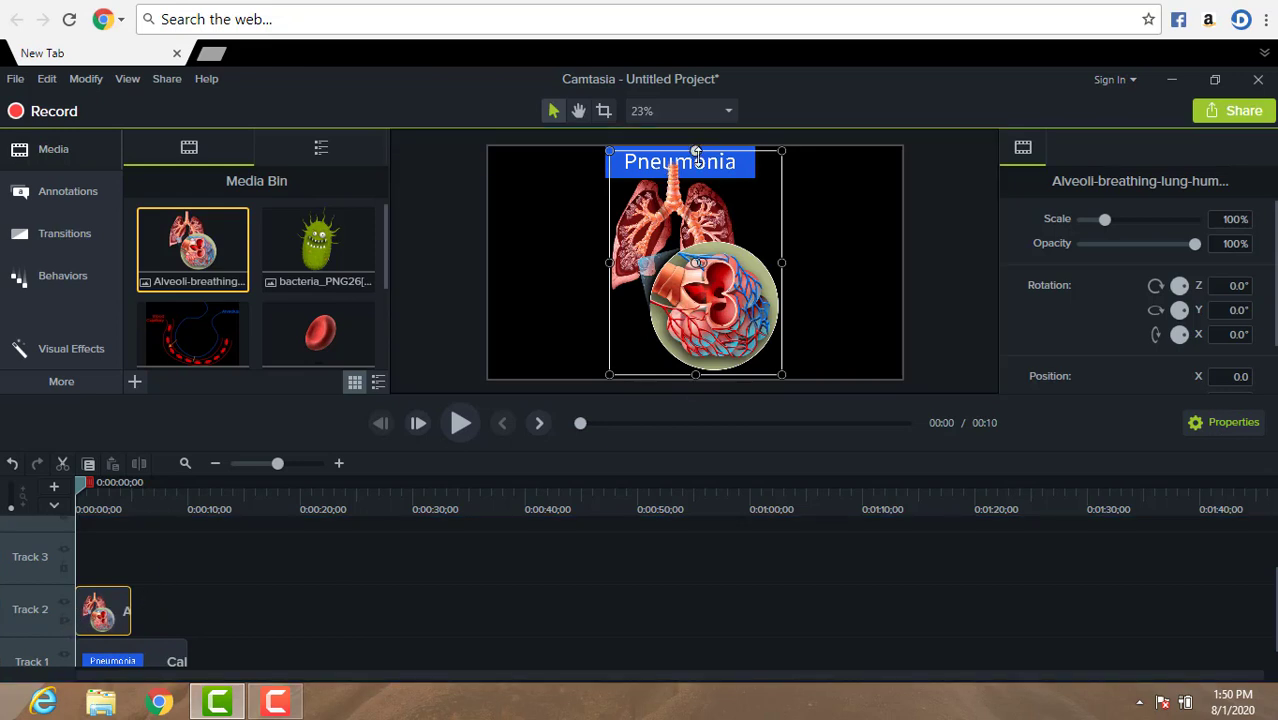
Step: Scale the lung image down to about 41% and place it in the canvas's lower-left corner
{"action": "left_click_drag", "start_coordinate": [696, 150], "coordinate": [518, 312]}
{"action": "left_click", "coordinate": [603, 320]}
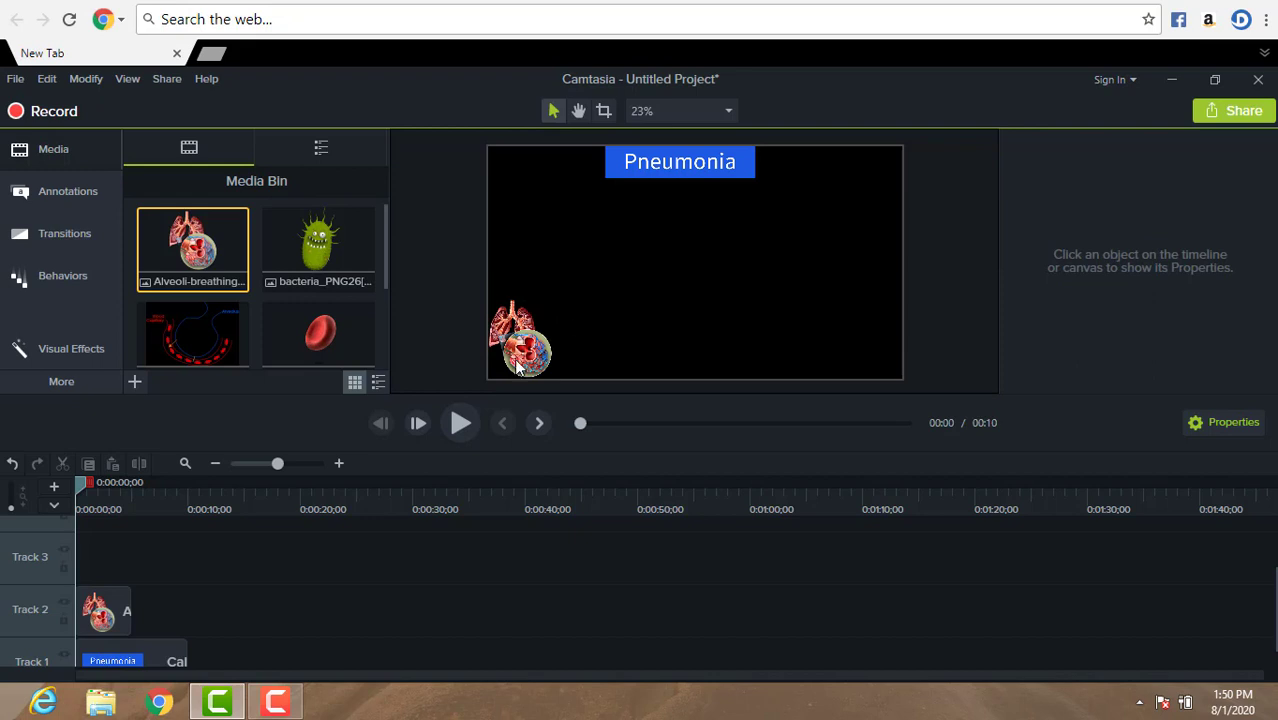
{"action": "left_click", "coordinate": [517, 322]}
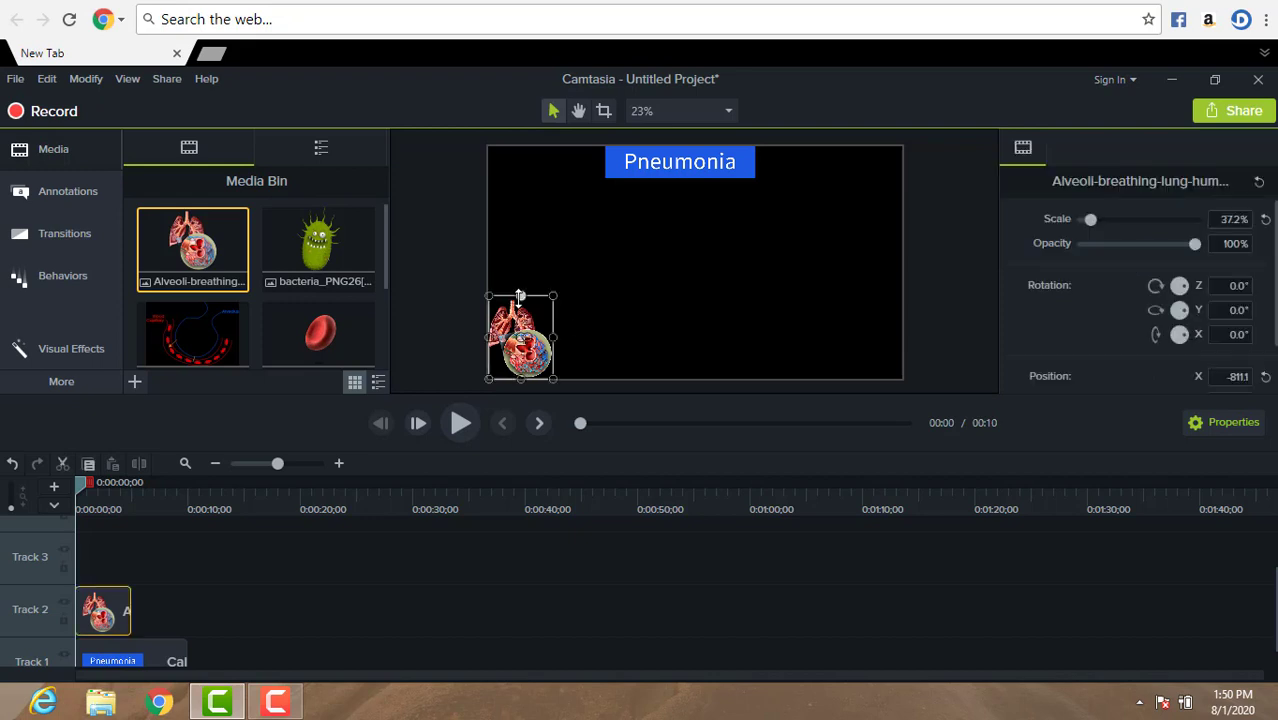
{"action": "left_click_drag", "start_coordinate": [521, 296], "coordinate": [517, 310]}
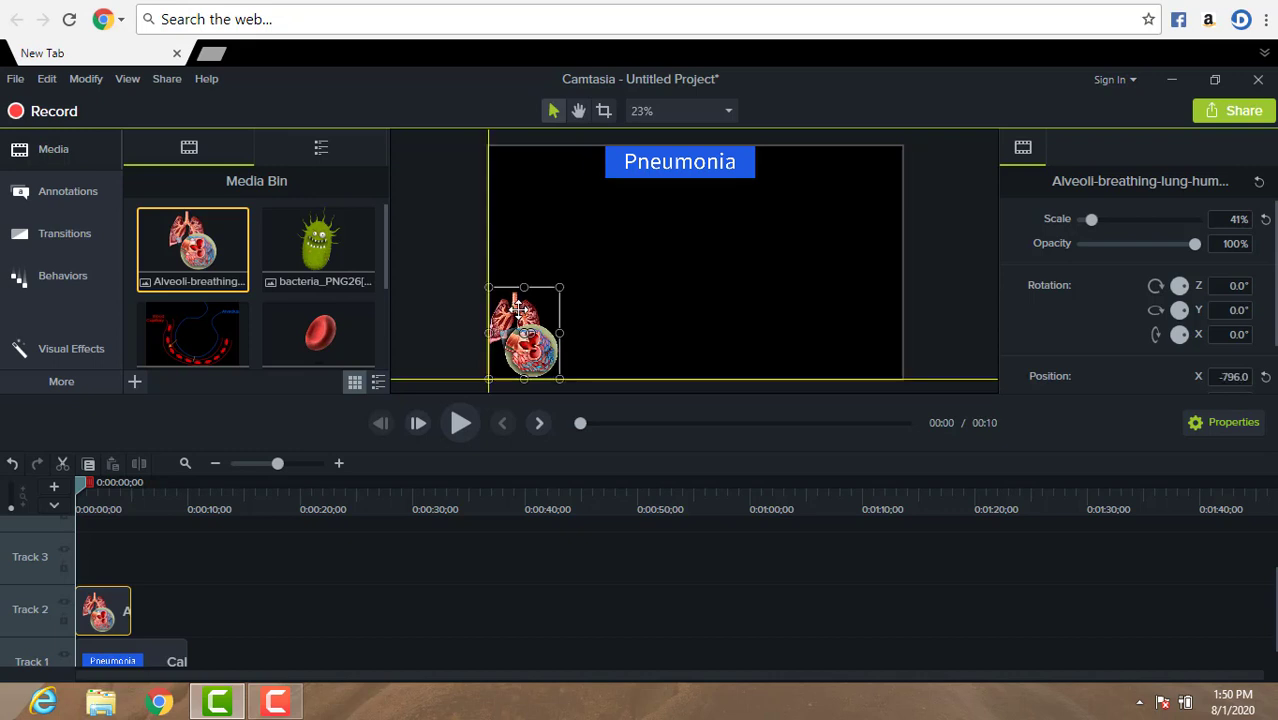
{"action": "left_click", "coordinate": [625, 312]}
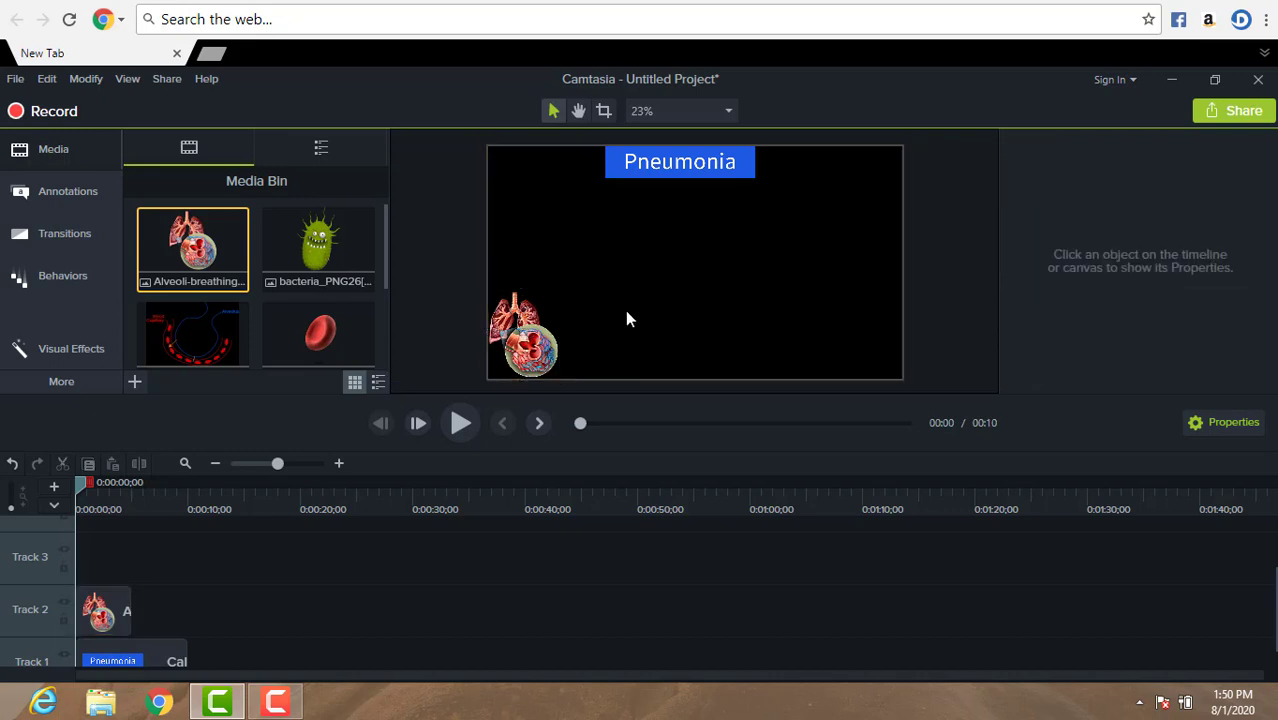
{"action": "left_click", "coordinate": [535, 320]}
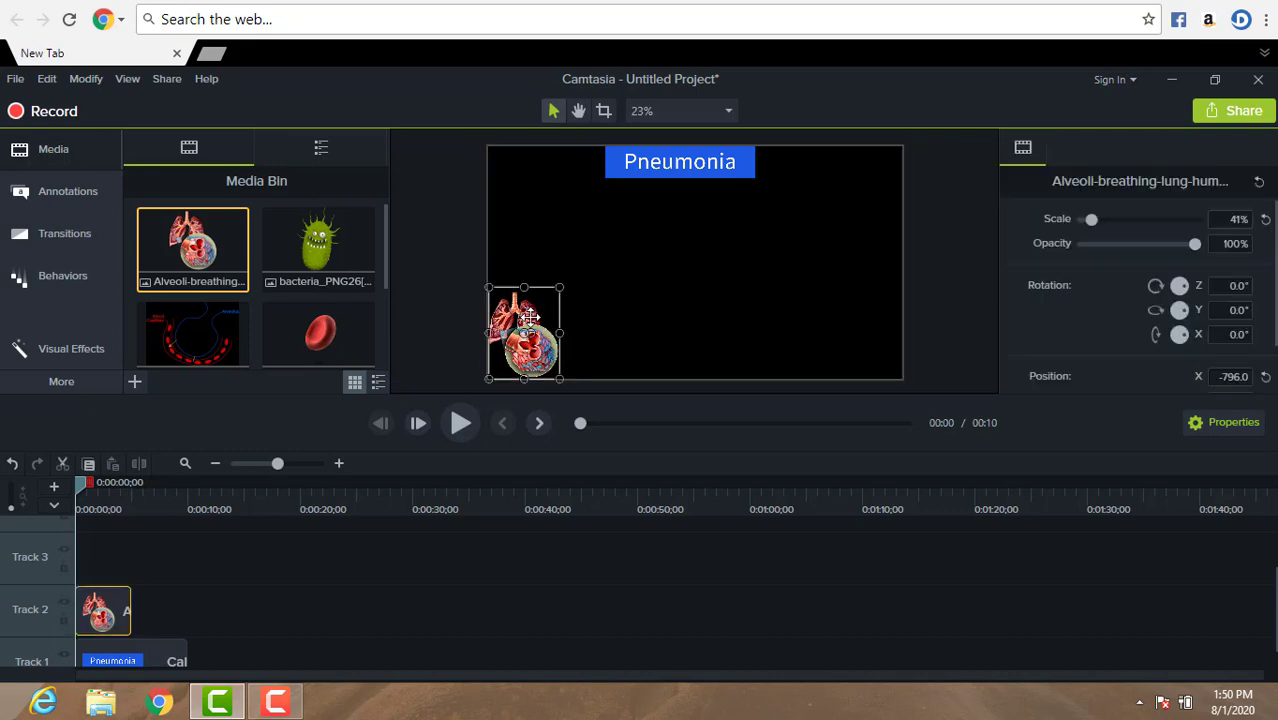
{"action": "mouse_move", "coordinate": [530, 318]}
{"action": "left_mouse_down"}
{"action": "mouse_move", "coordinate": [541, 318]}
{"action": "mouse_move", "coordinate": [530, 318]}
{"action": "left_mouse_up"}
{"action": "left_click", "coordinate": [668, 318]}
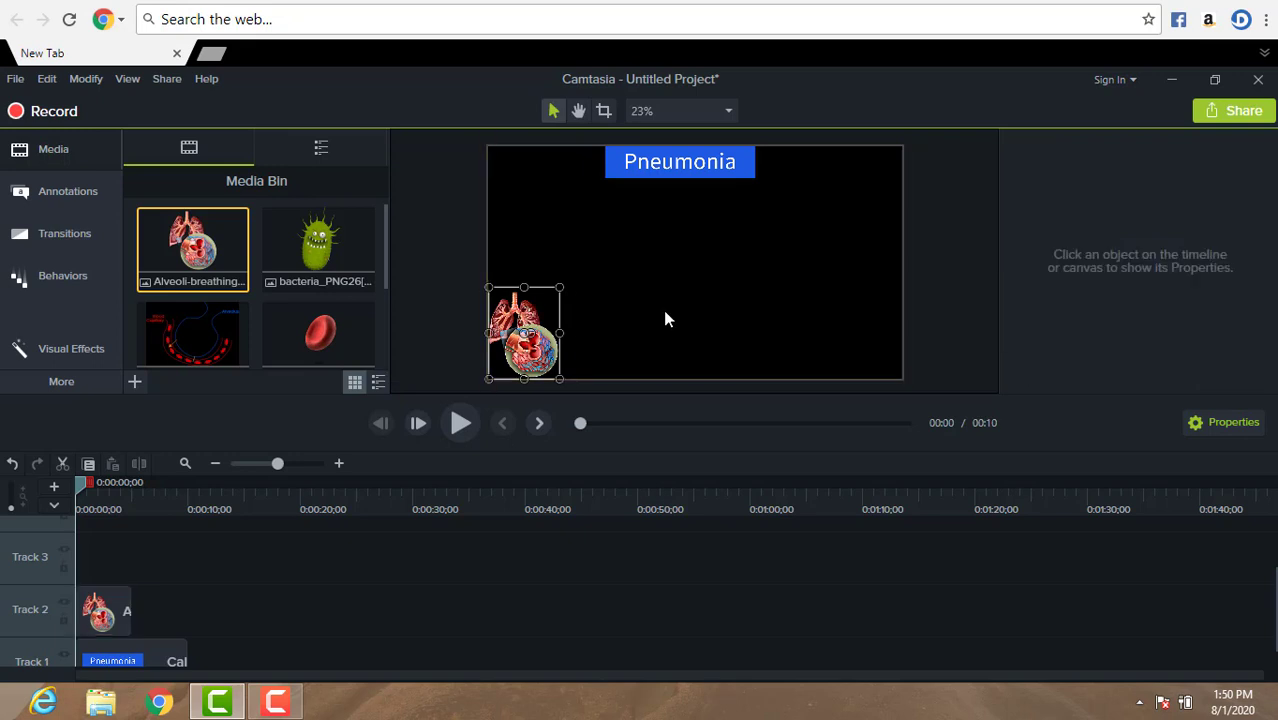
{"action": "left_click", "coordinate": [521, 329]}
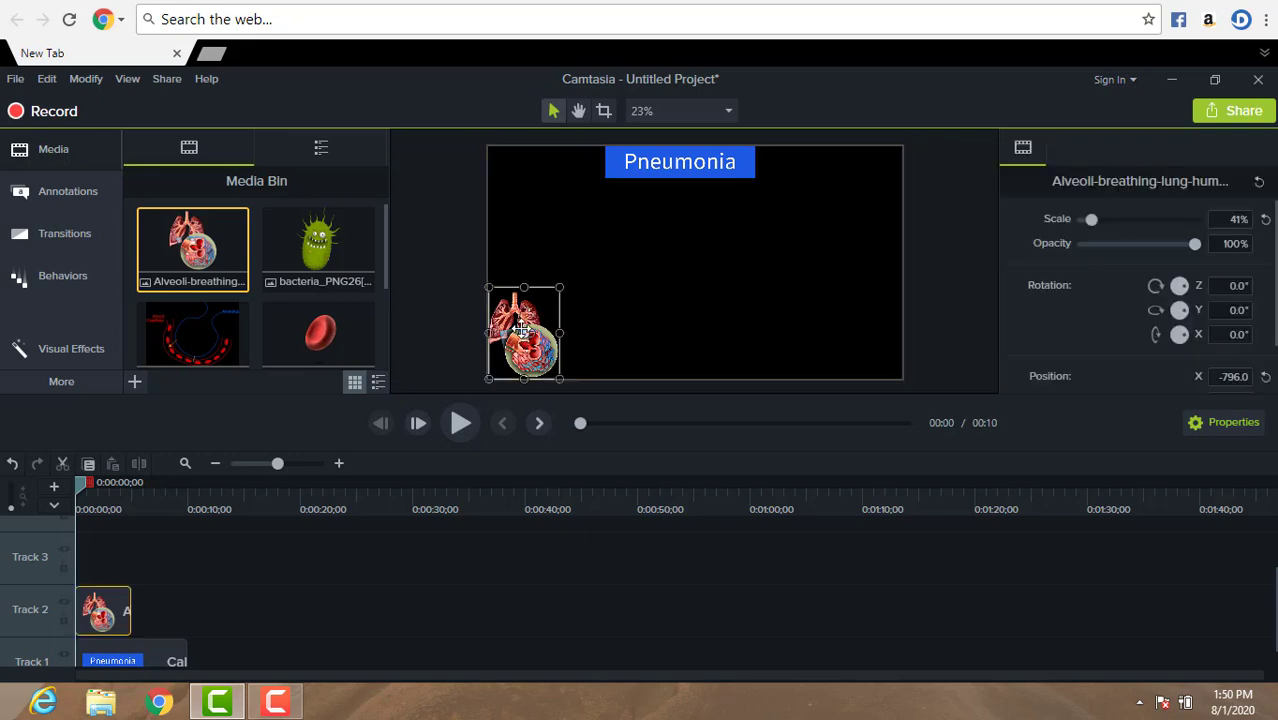
{"action": "left_click", "coordinate": [670, 322]}
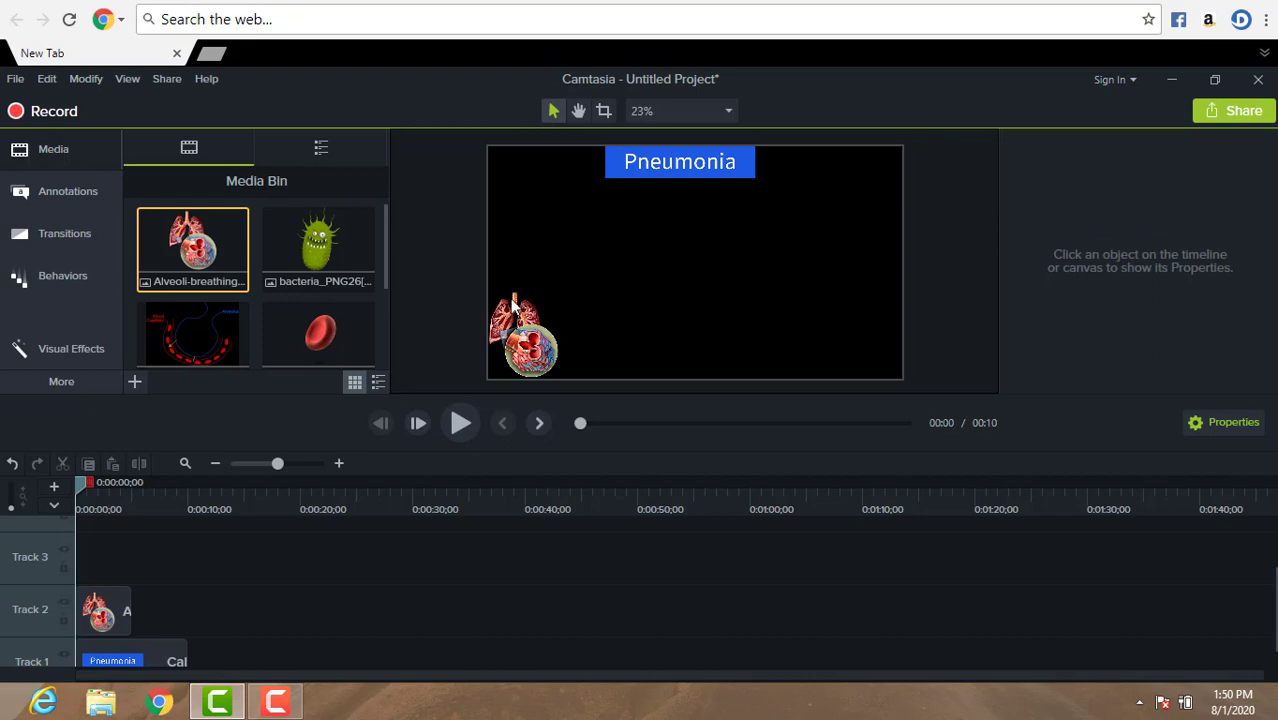
{"action": "left_click", "coordinate": [510, 300]}
{"action": "left_click", "coordinate": [691, 297]}
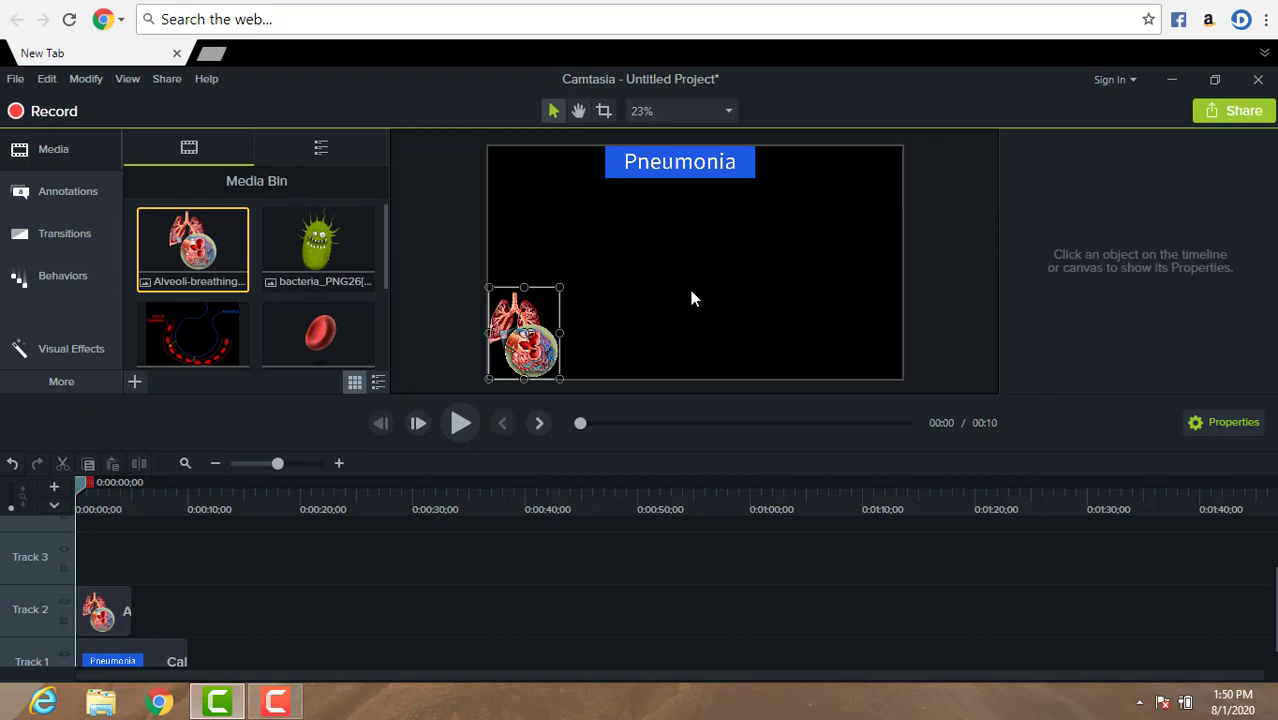
Step: Extend the lung image clip on Track 2 to 10 seconds, matching the Pneumonia callout's end
{"action": "left_click", "coordinate": [128, 610]}
{"action": "left_click_drag", "start_coordinate": [130, 611], "coordinate": [188, 609]}
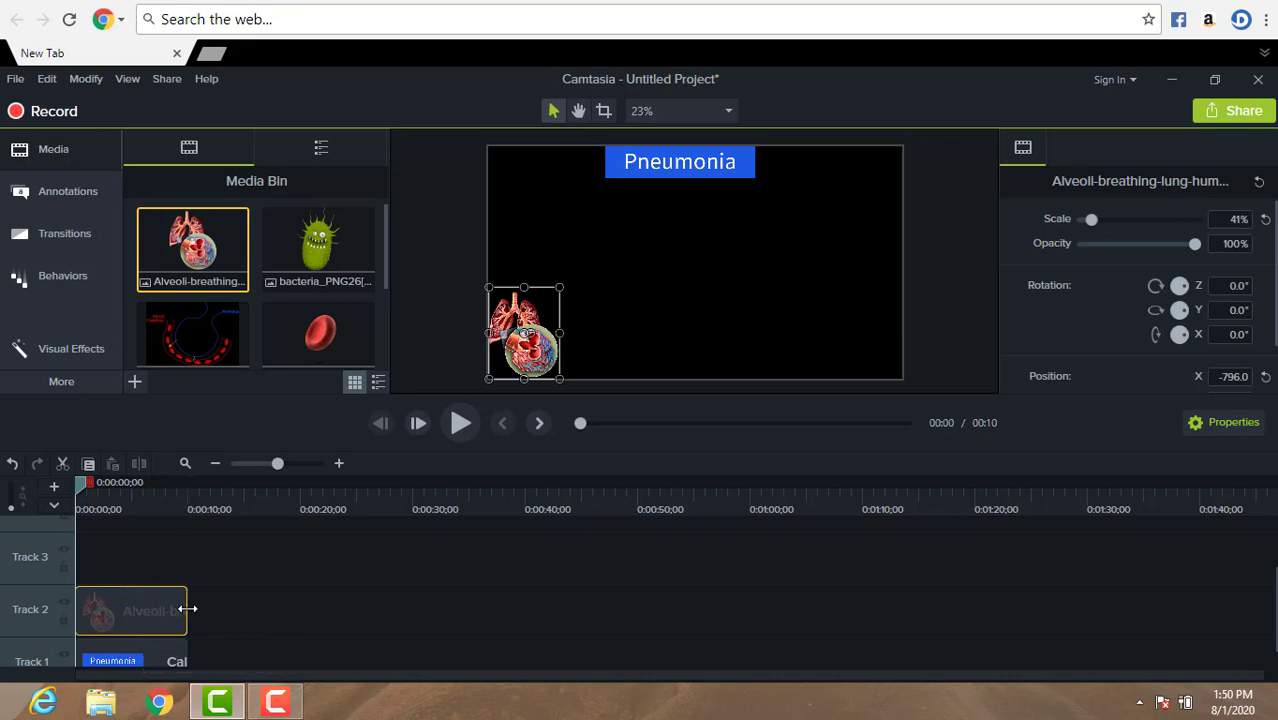
{"action": "left_click", "coordinate": [257, 593]}
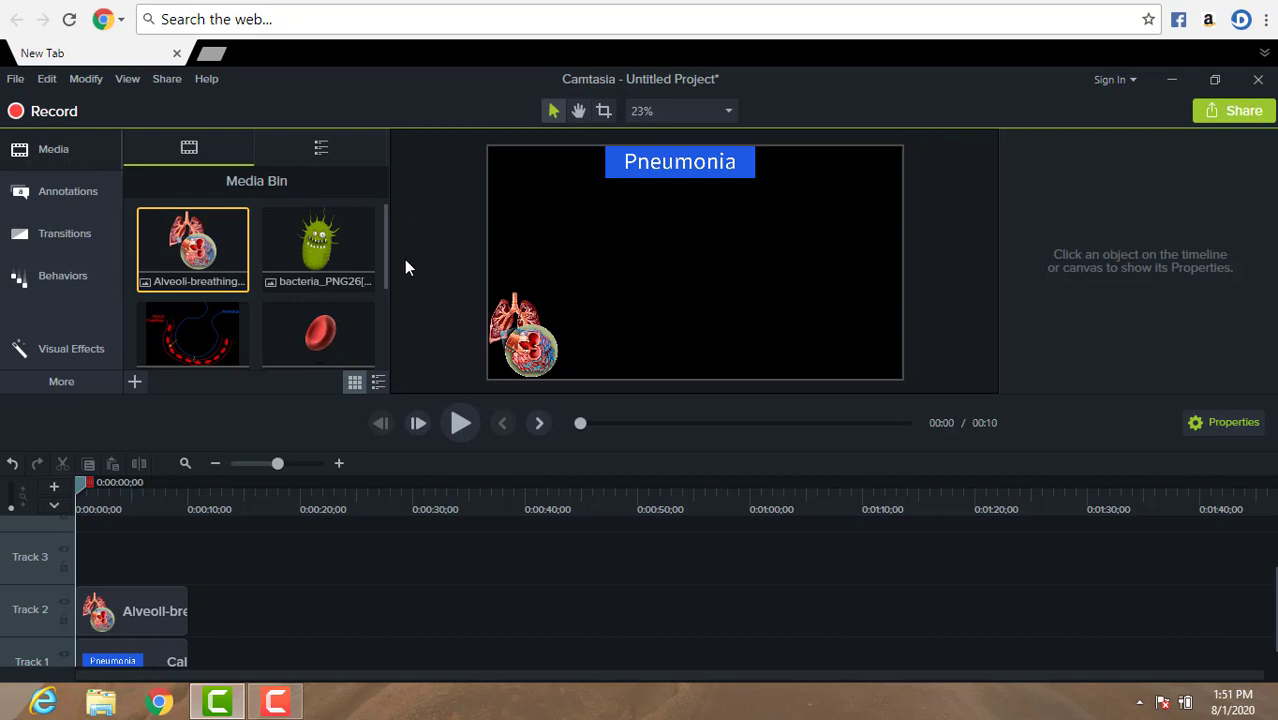
{"action": "left_click", "coordinate": [384, 309]}
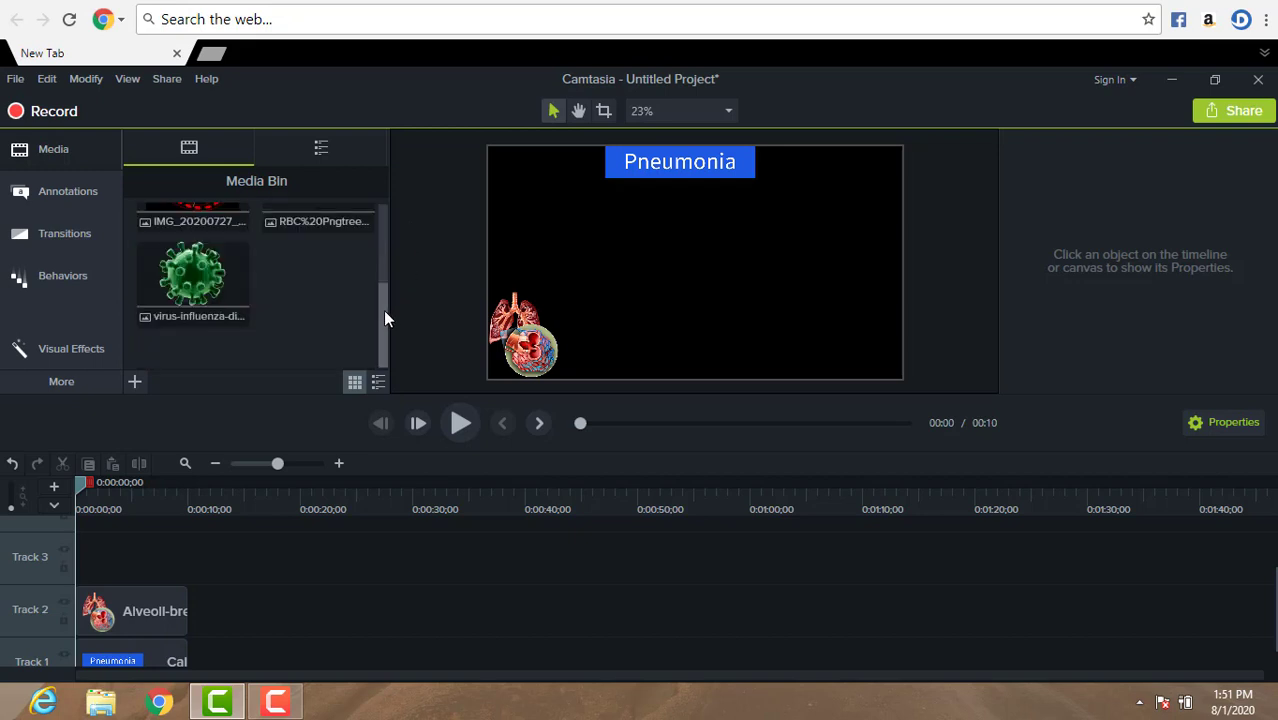
{"action": "left_click", "coordinate": [383, 250]}
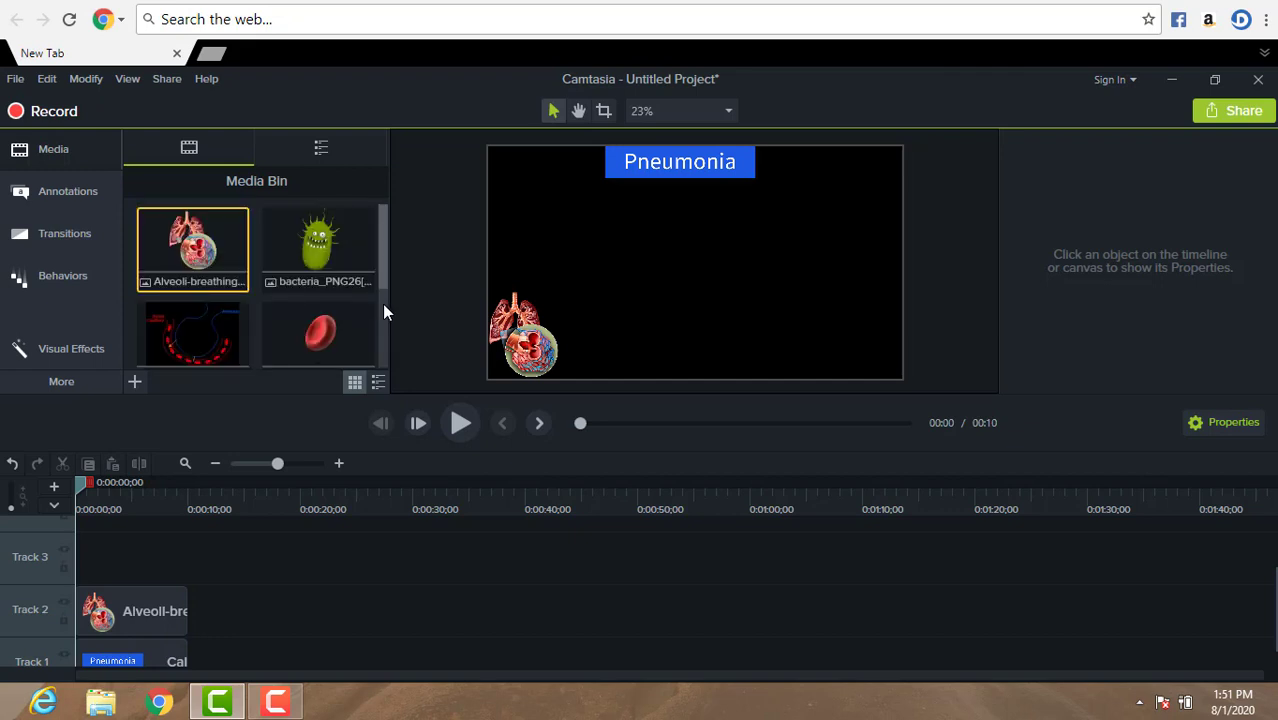
{"action": "left_click", "coordinate": [384, 309]}
{"action": "left_click", "coordinate": [383, 253]}
{"action": "left_click", "coordinate": [384, 318]}
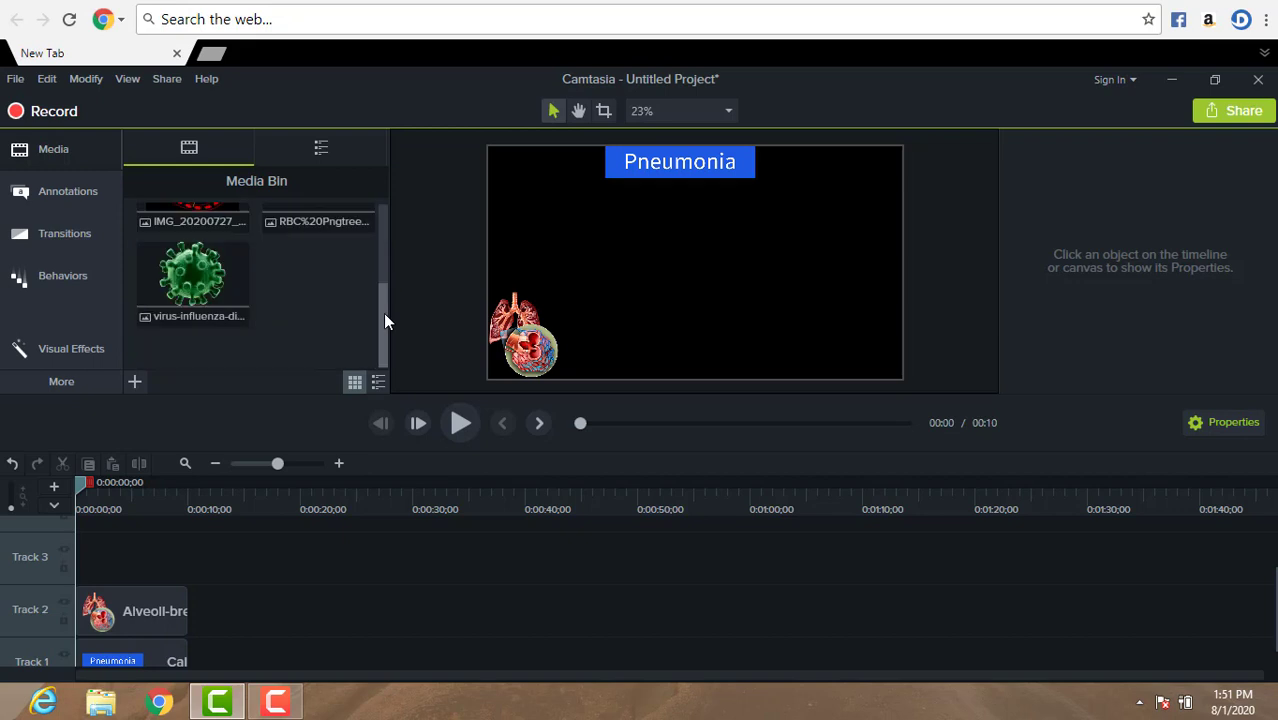
{"action": "left_click", "coordinate": [383, 248]}
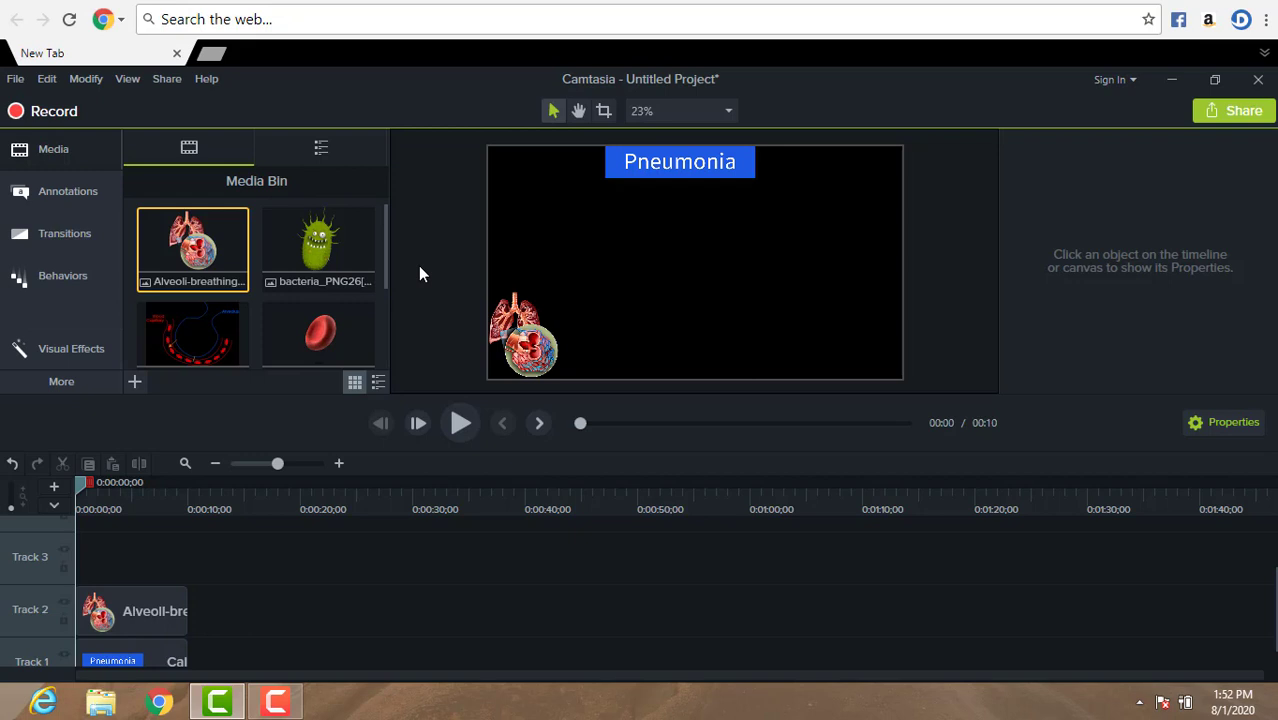
Step: Add a plain white text callout at the canvas centre reading "When bacteria or virus enter into the lungs that fluid colloction into alveoli"
{"action": "left_click", "coordinate": [60, 199]}
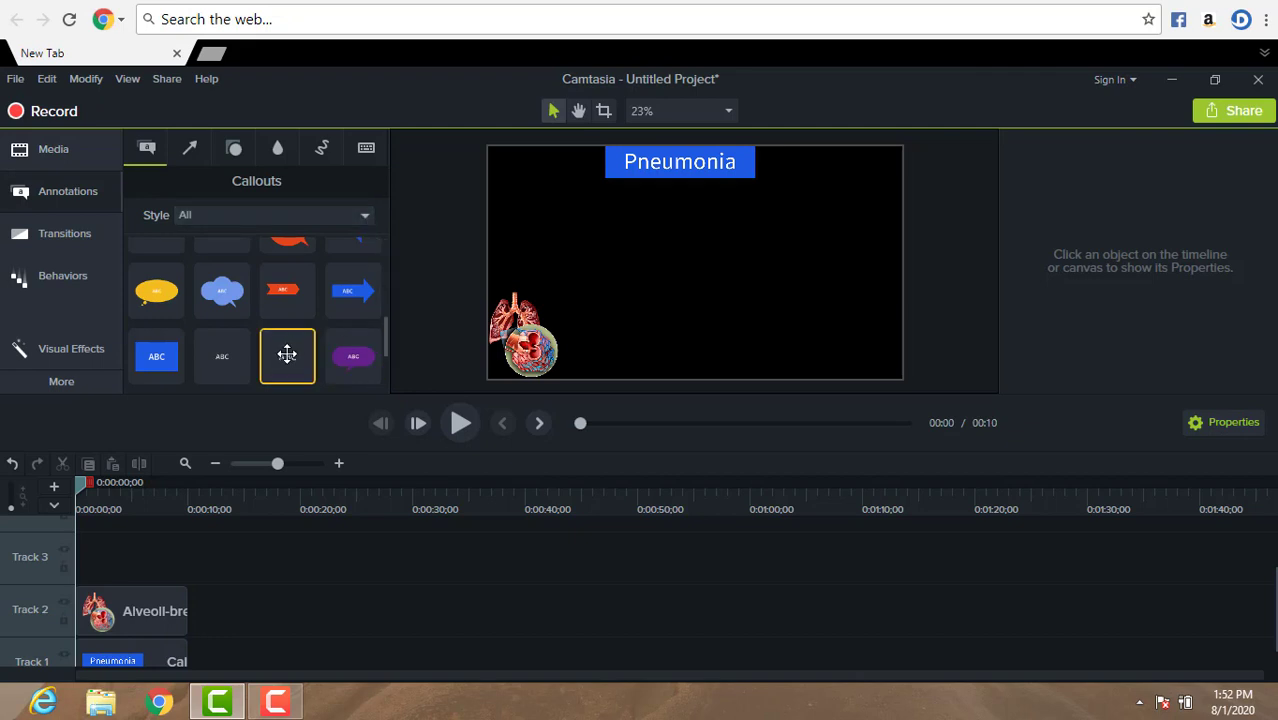
{"action": "left_click_drag", "start_coordinate": [287, 355], "coordinate": [700, 252]}
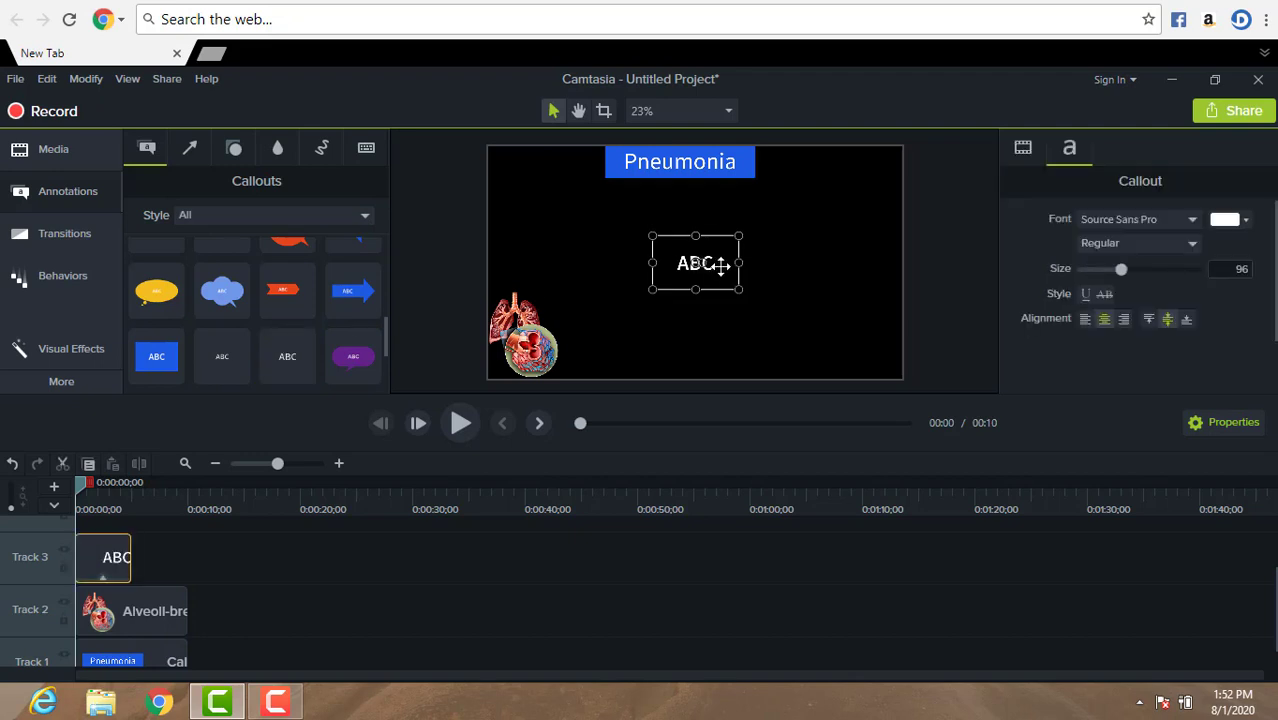
{"action": "double_click", "coordinate": [720, 265]}
{"action": "key", "text": "BackSpace"}
{"action": "type", "text": "B"}
{"action": "key", "text": "BackSpace"}
{"action": "type", "text": "When bac"}
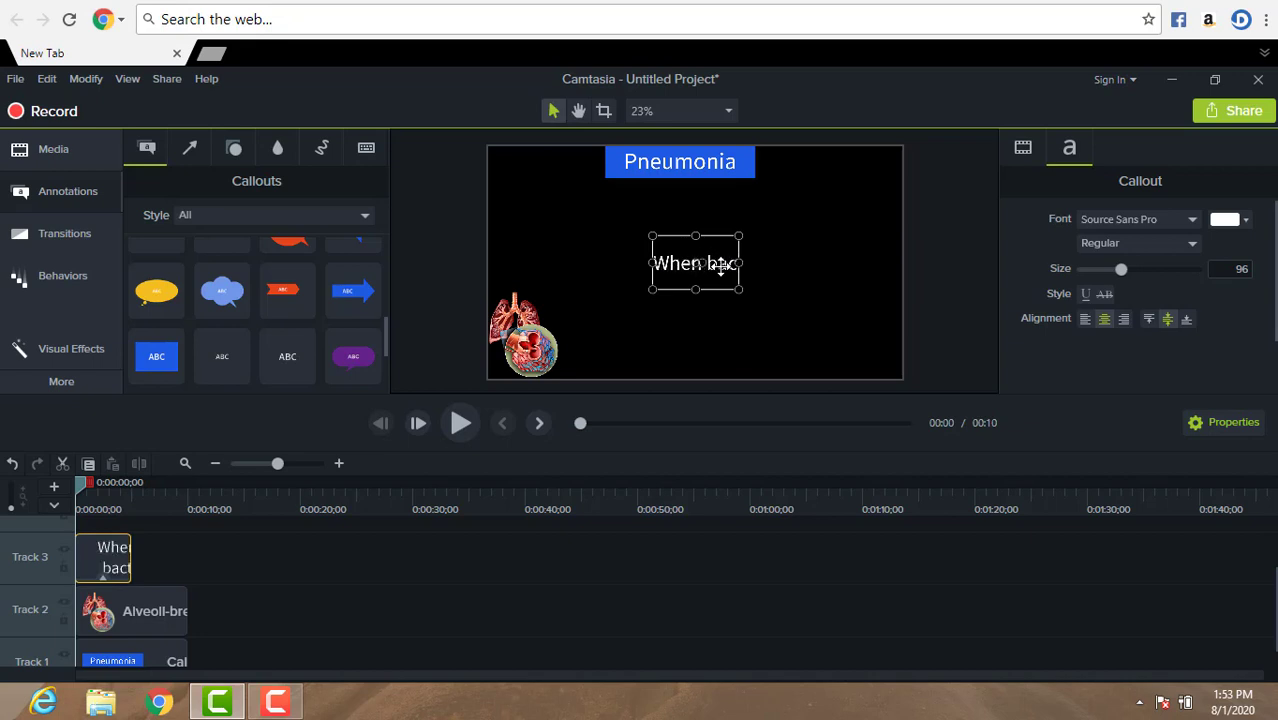
{"action": "type", "text": "teria or"}
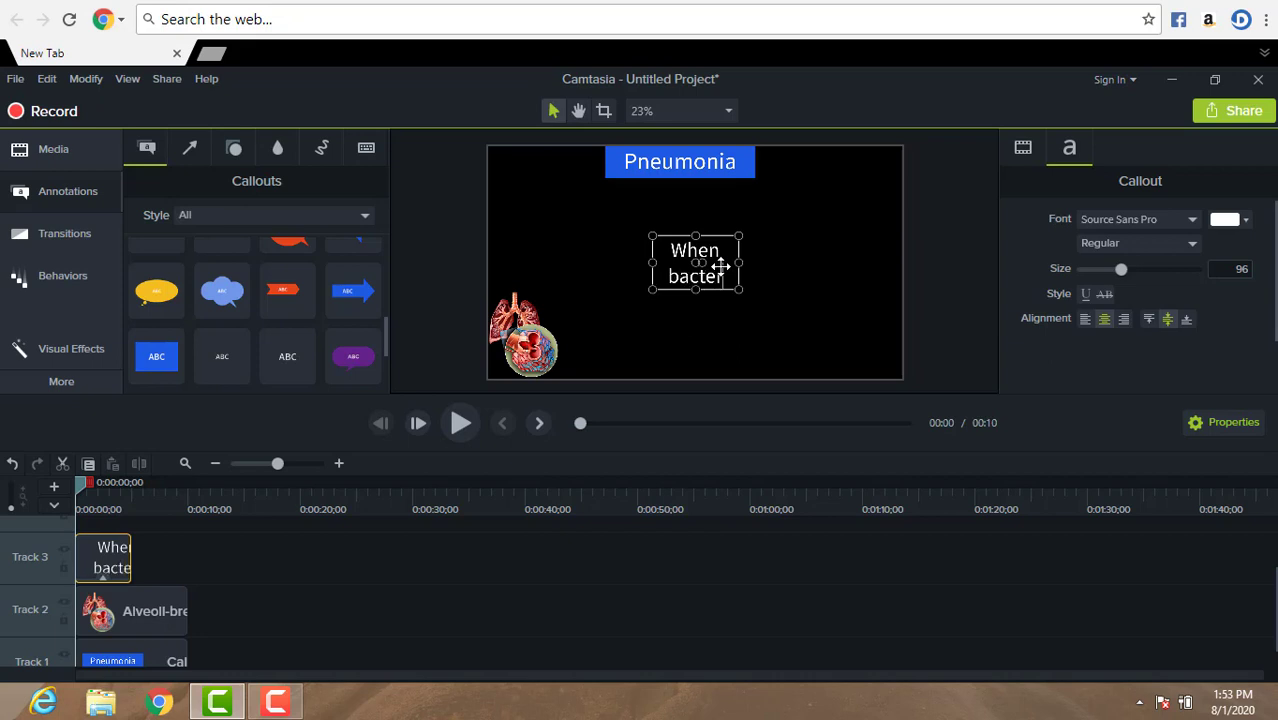
{"action": "type", "text": " vi"}
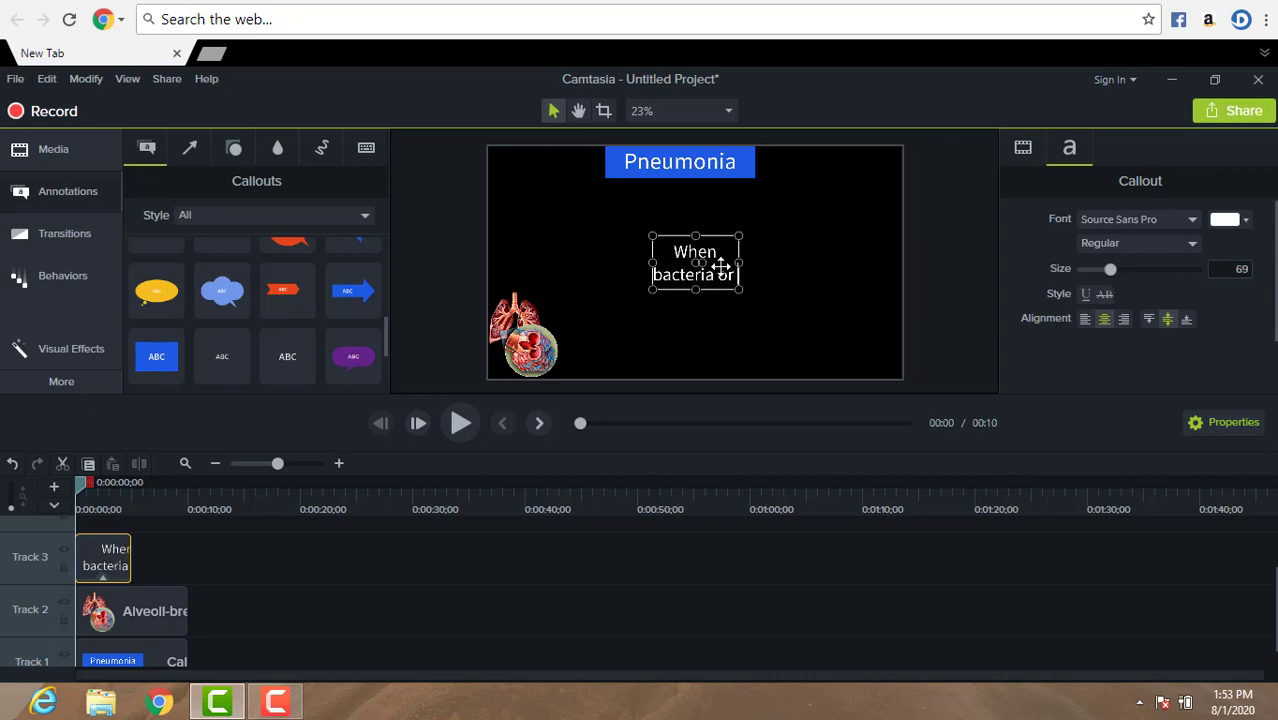
{"action": "type", "text": "ru"}
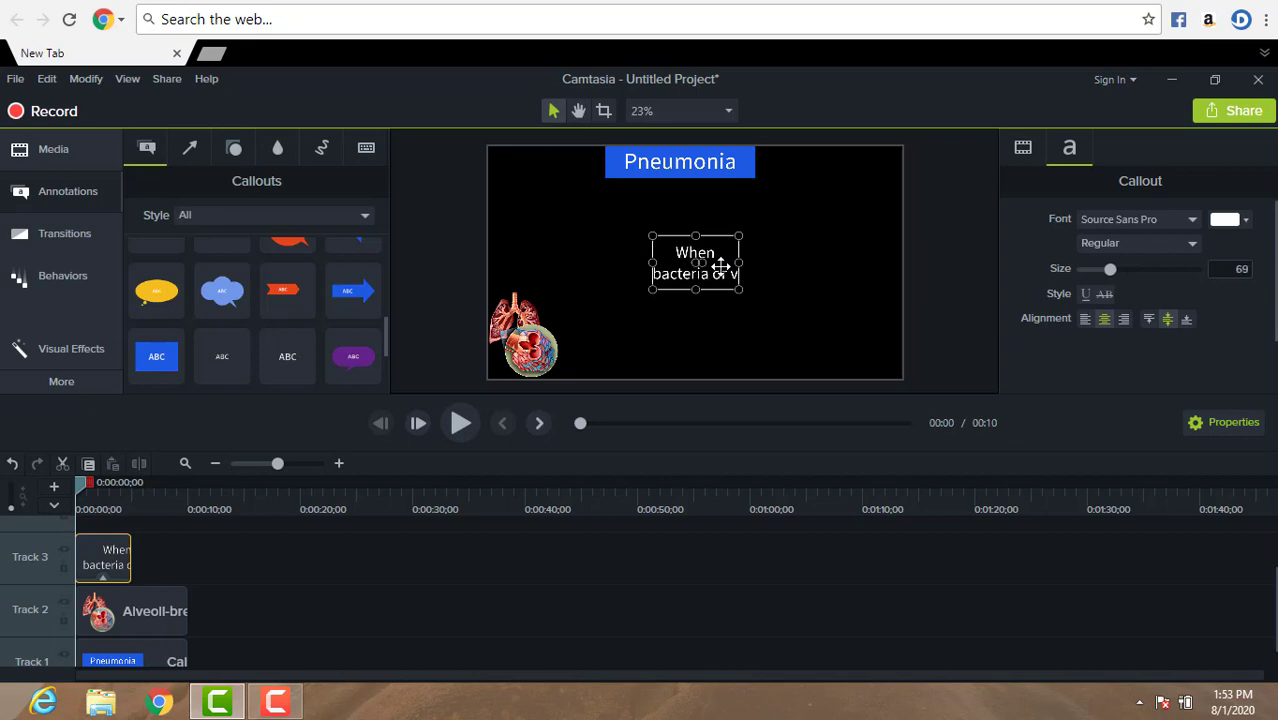
{"action": "type", "text": "s"}
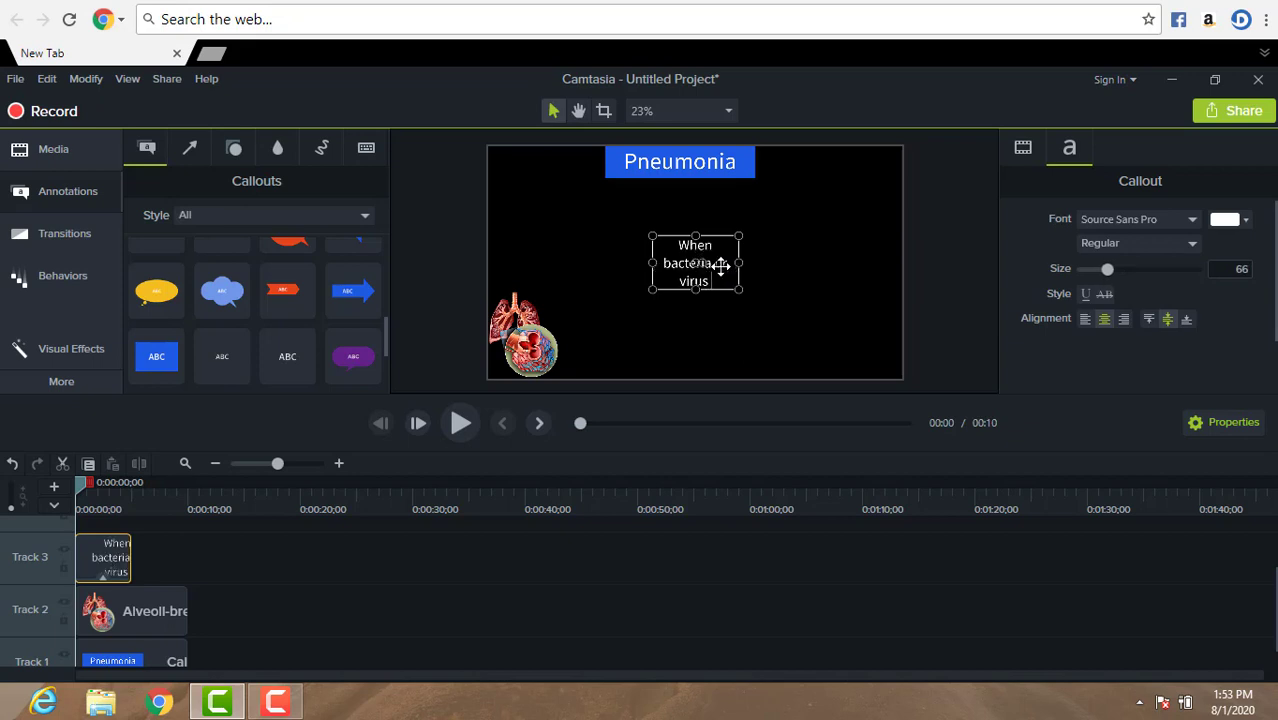
{"action": "type", "text": " enter into the"}
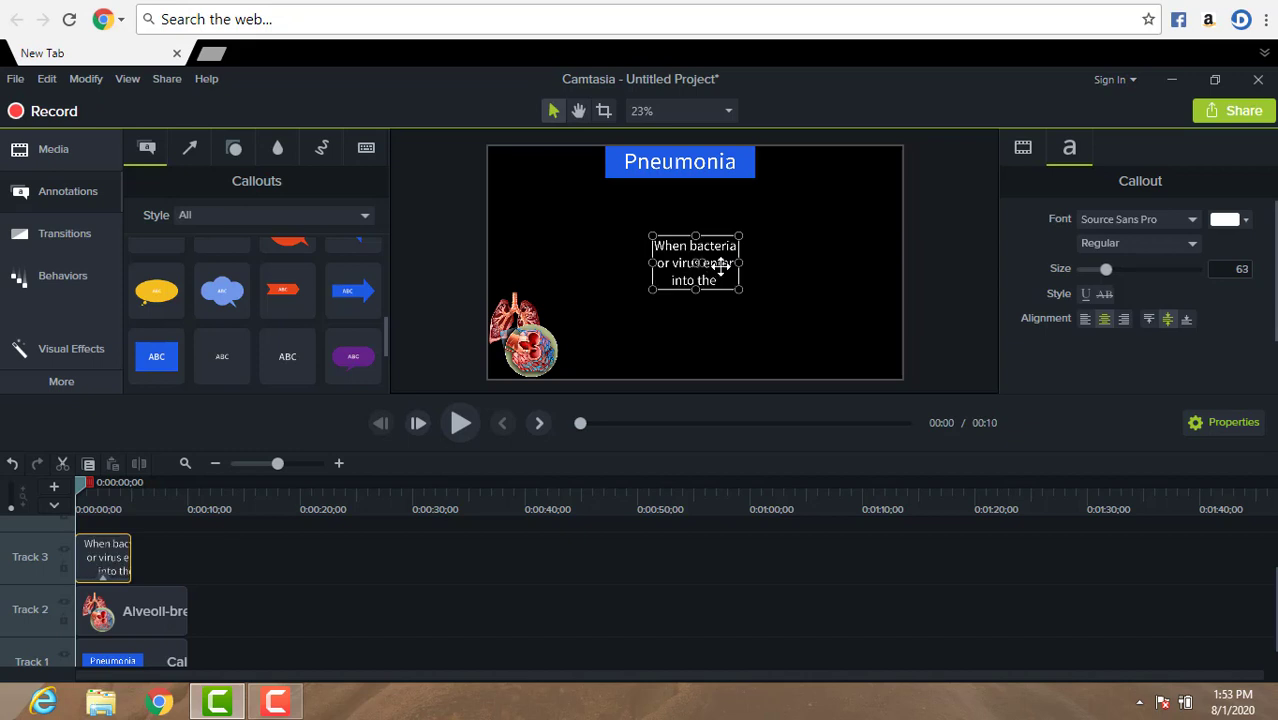
{"action": "type", "text": " lungs that"}
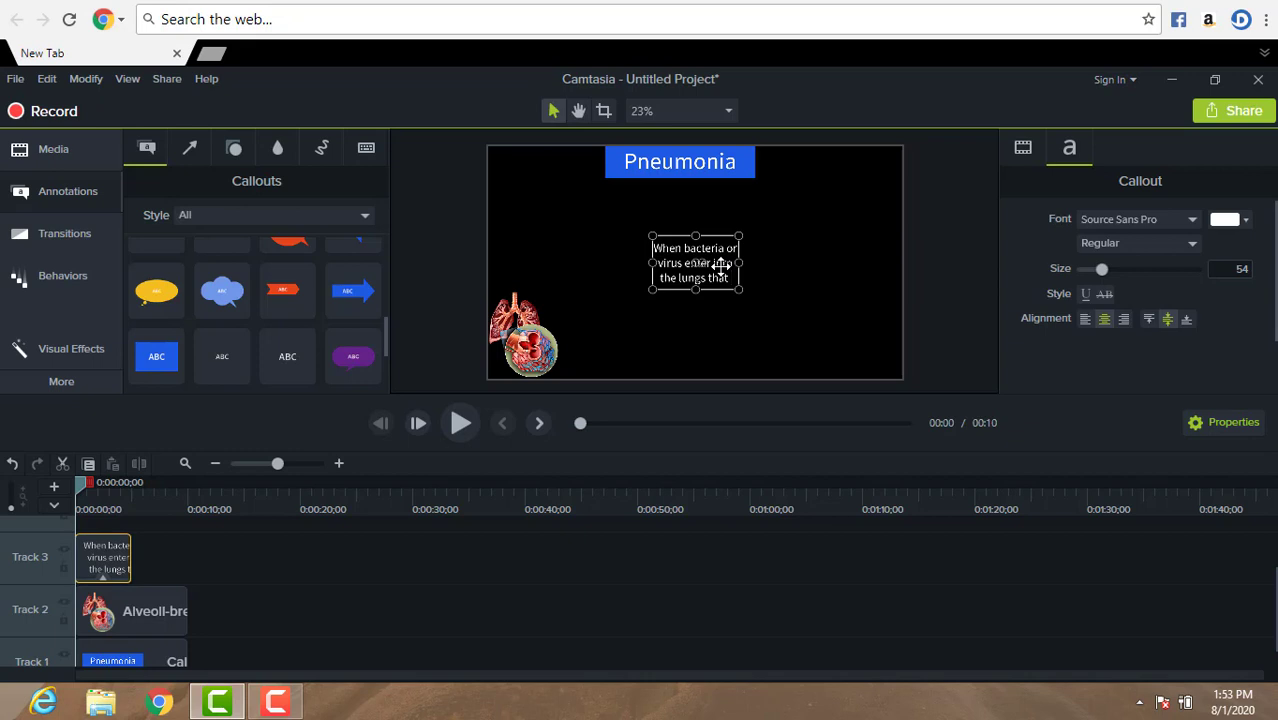
{"action": "type", "text": " fi"}
{"action": "type", "text": "uid col"}
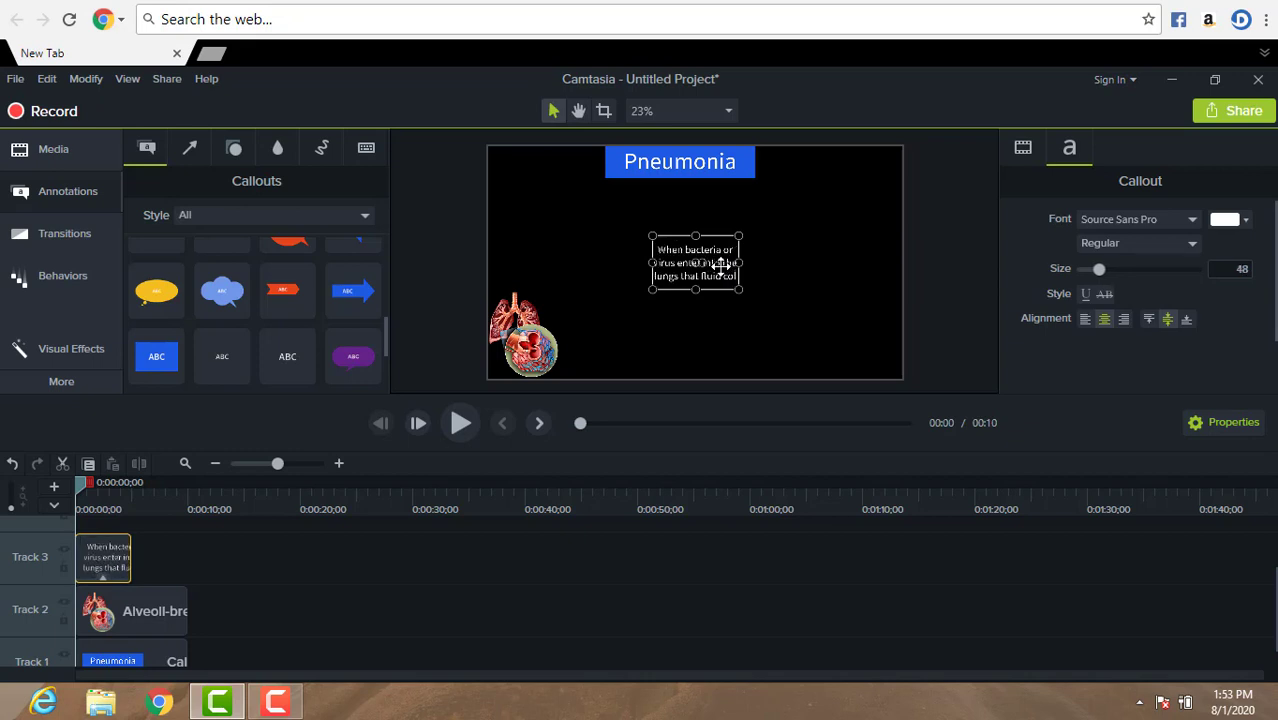
{"action": "type", "text": "loc"}
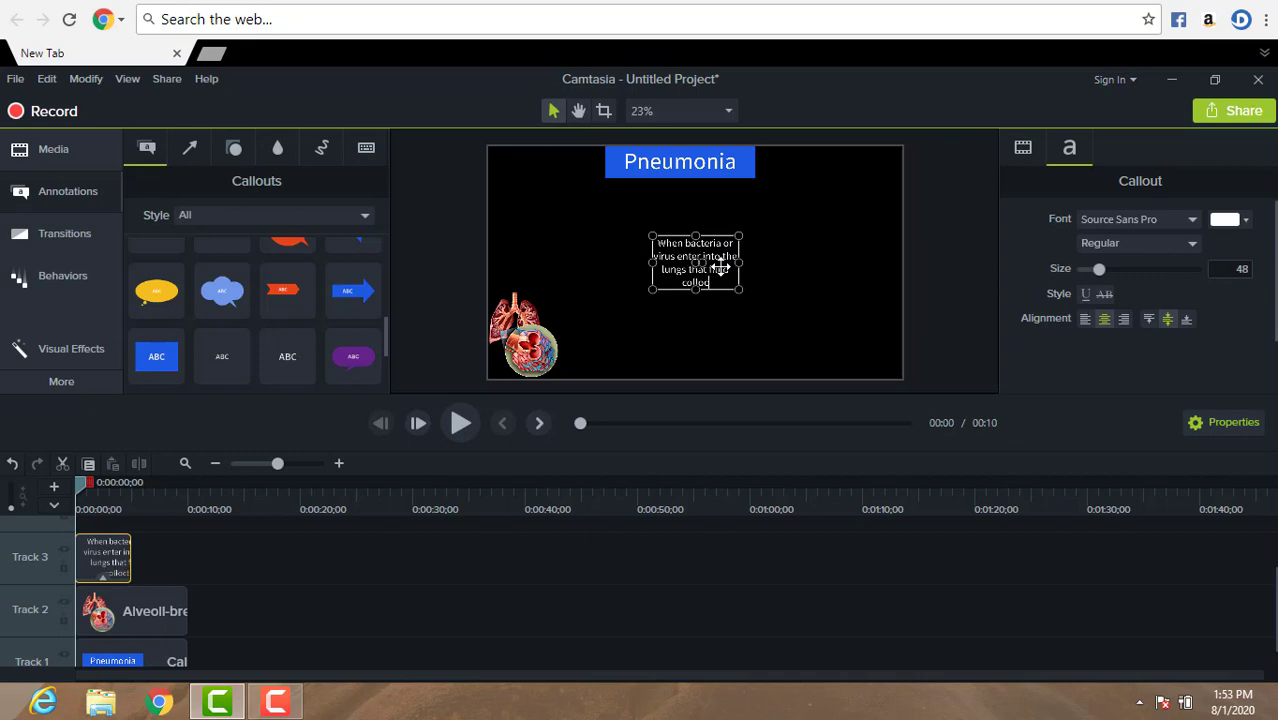
{"action": "type", "text": "tion into alveoli"}
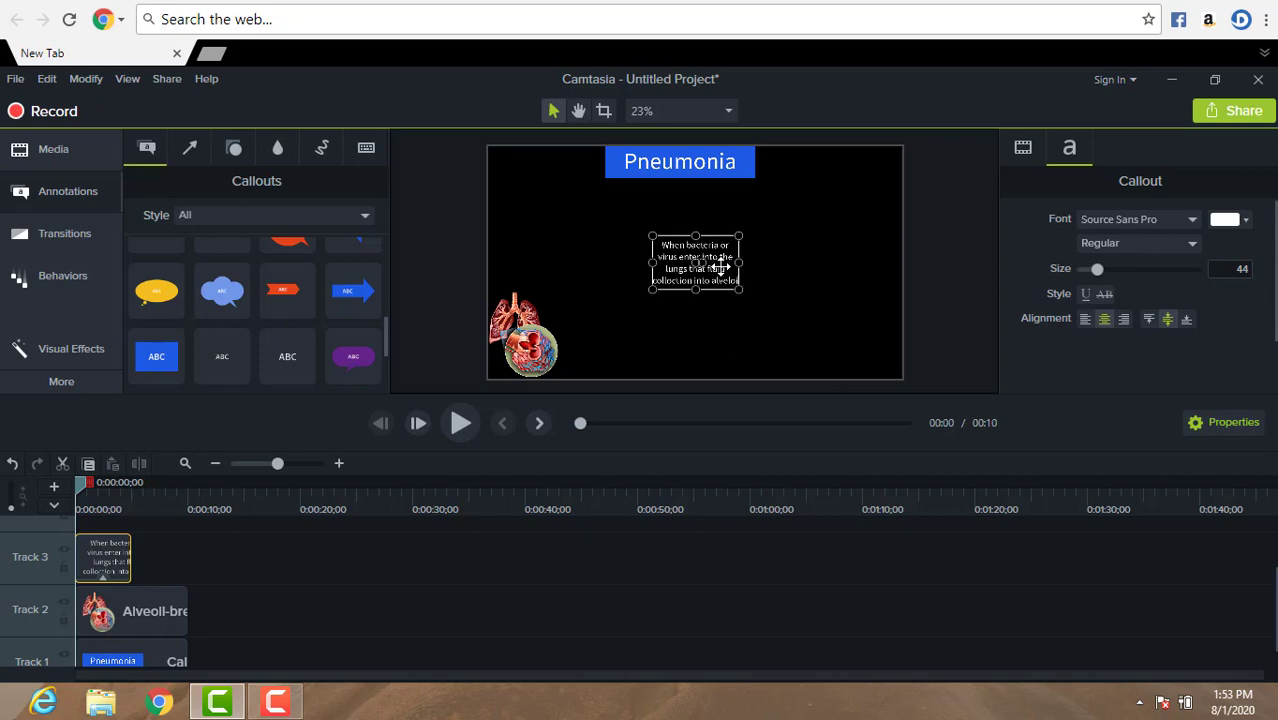
{"action": "key", "text": "BackSpace"}
{"action": "key", "text": "BackSpace"}
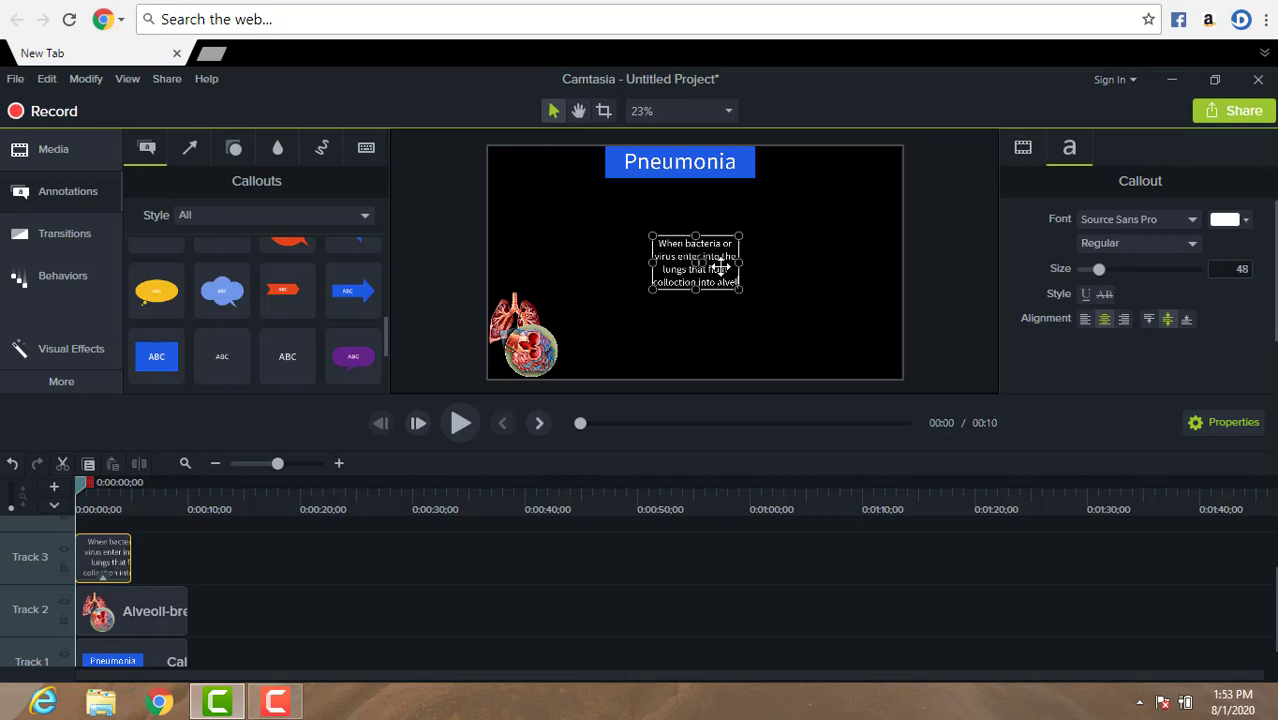
{"action": "key", "text": "BackSpace"}
{"action": "type", "text": "oli"}
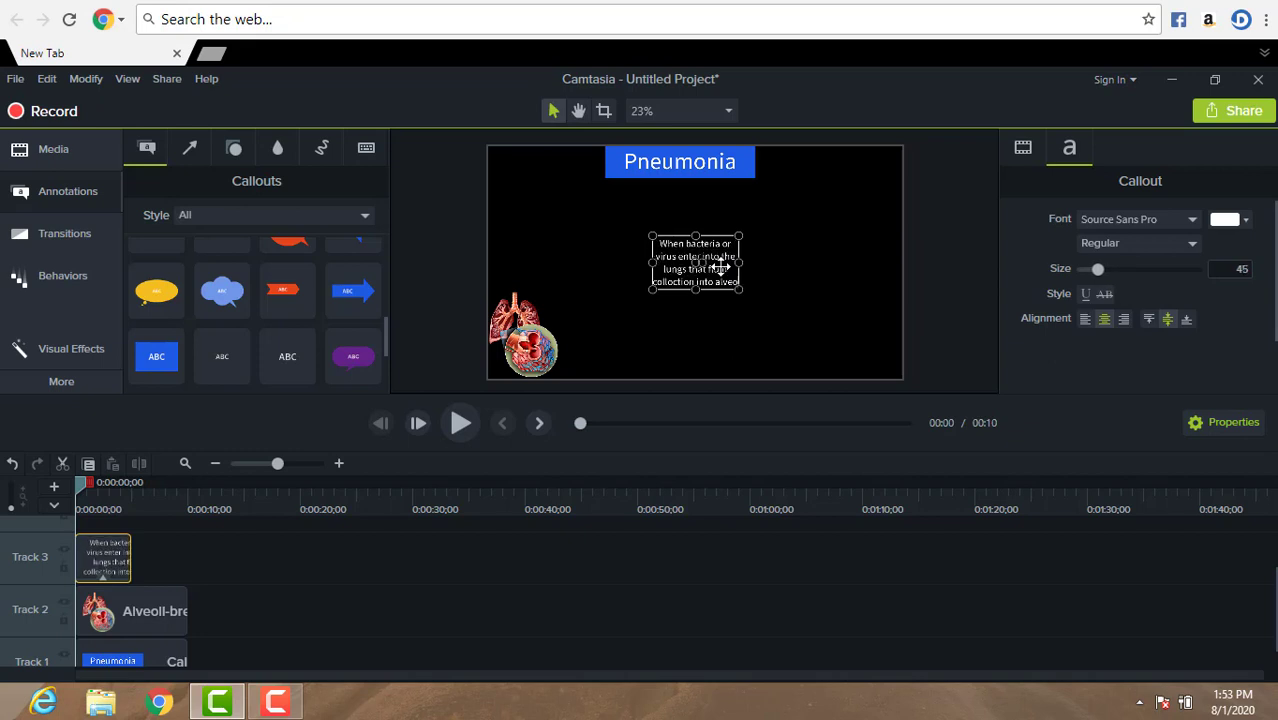
{"action": "left_click", "coordinate": [838, 268]}
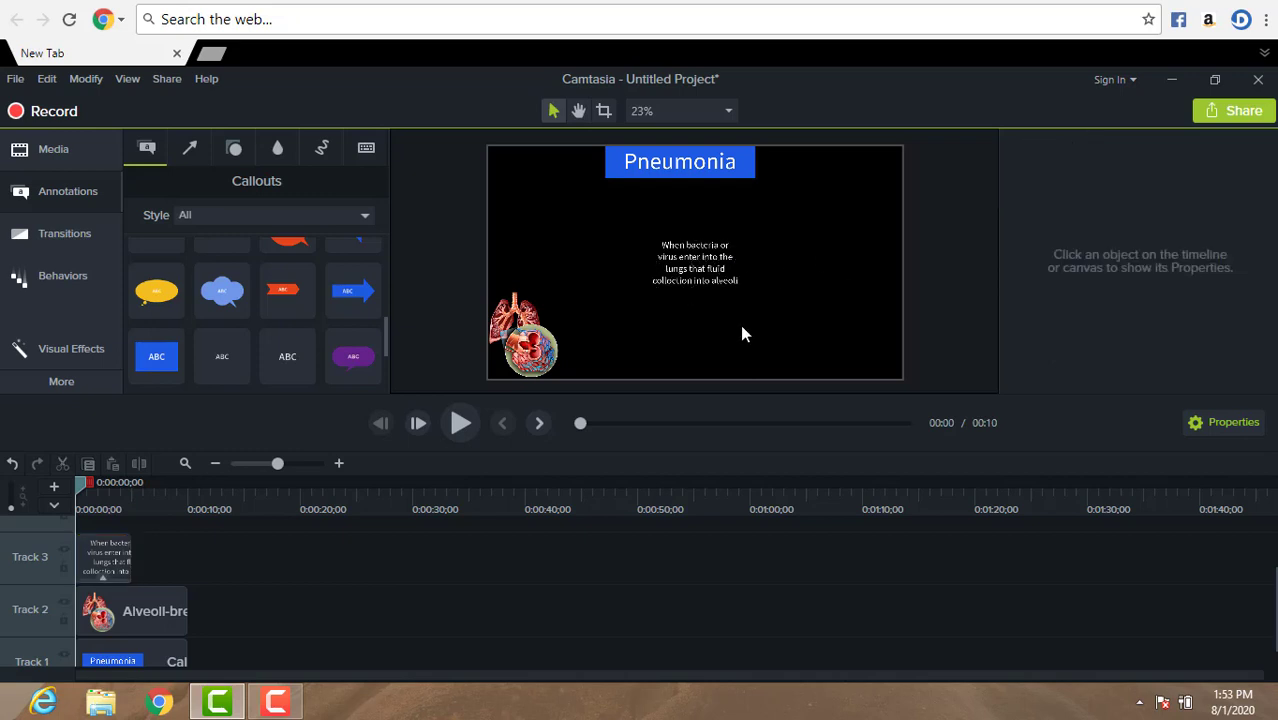
Step: Set the explanatory callout's font size to 50 and its text color to yellow
{"action": "left_click", "coordinate": [709, 263]}
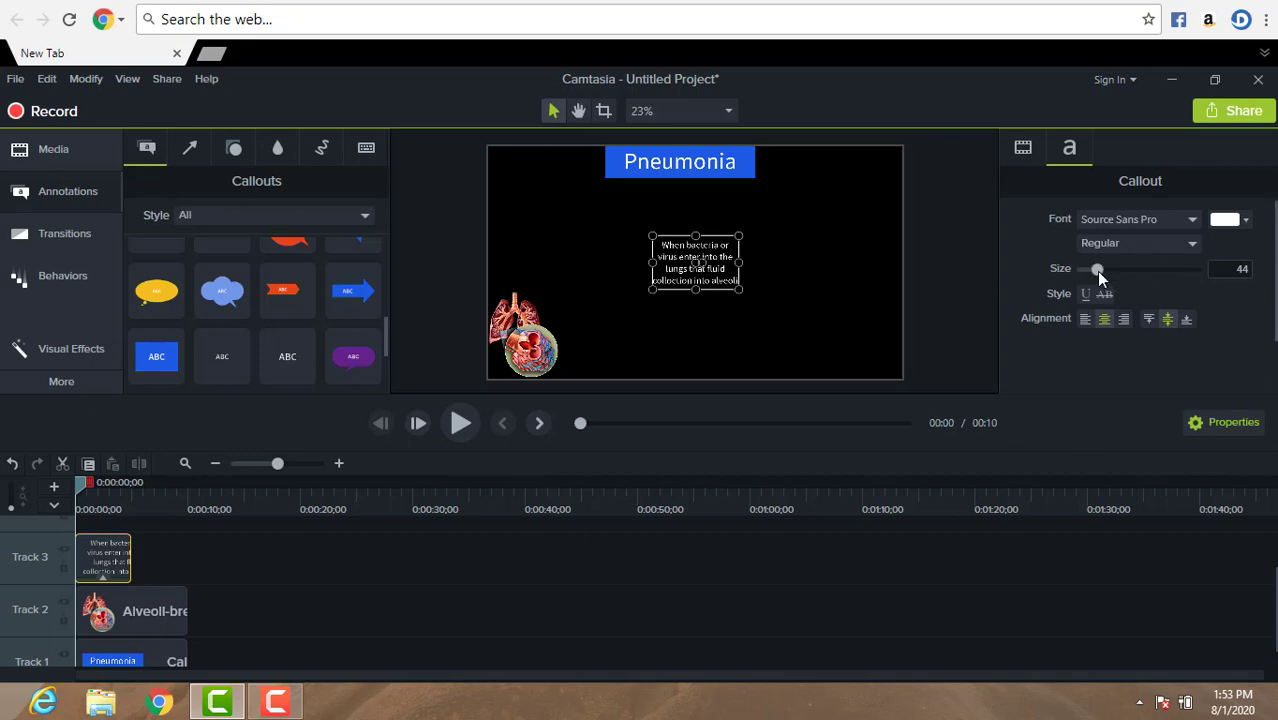
{"action": "left_click_drag", "start_coordinate": [1097, 271], "coordinate": [1099, 271]}
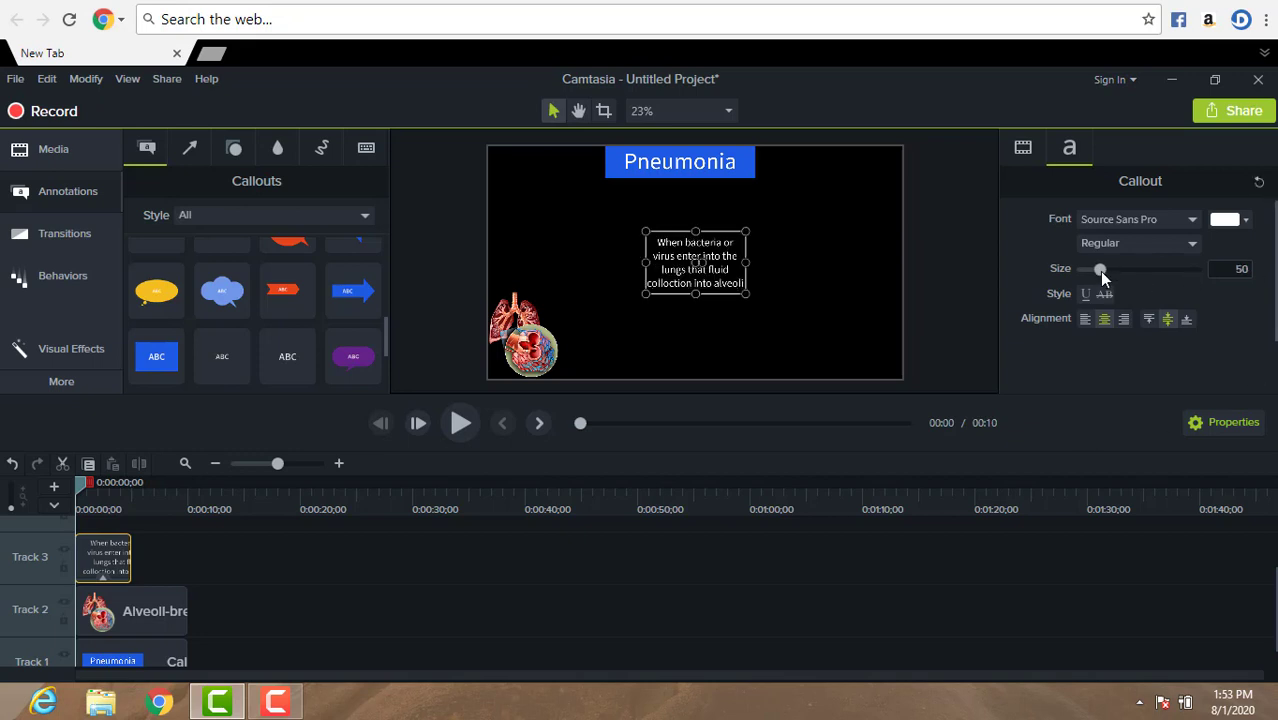
{"action": "left_click", "coordinate": [1246, 220]}
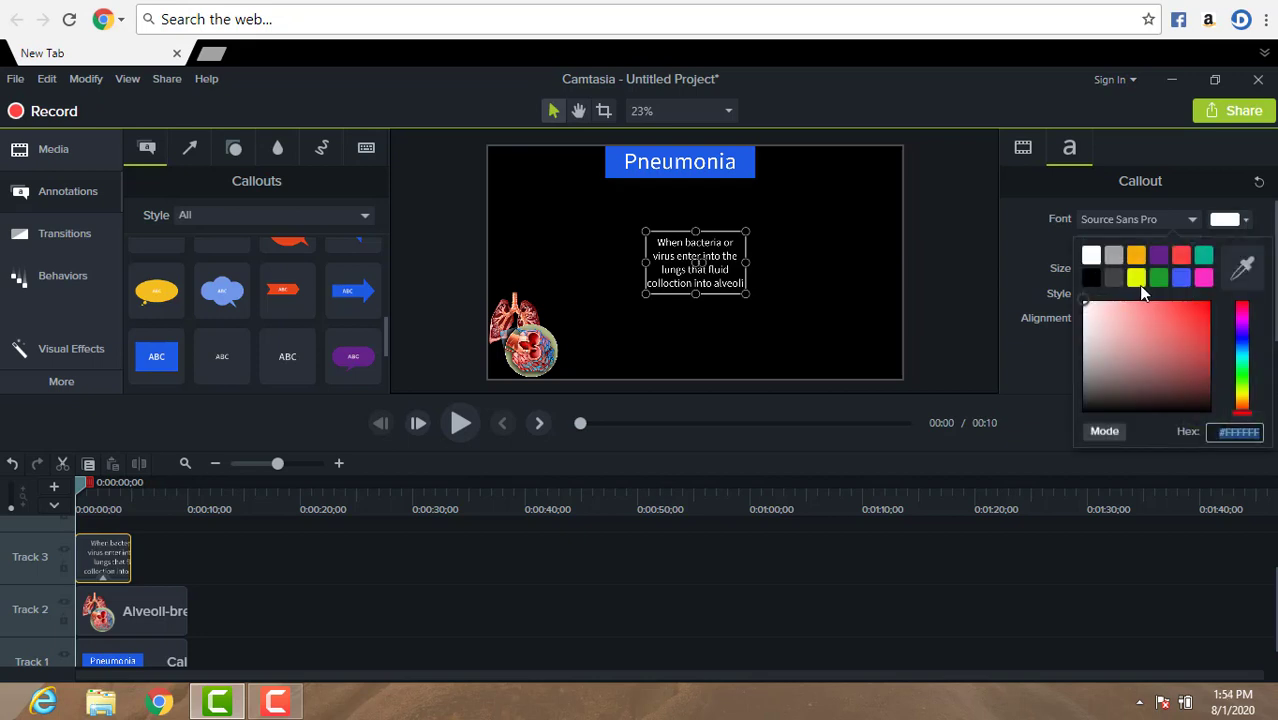
{"action": "left_click", "coordinate": [1136, 280]}
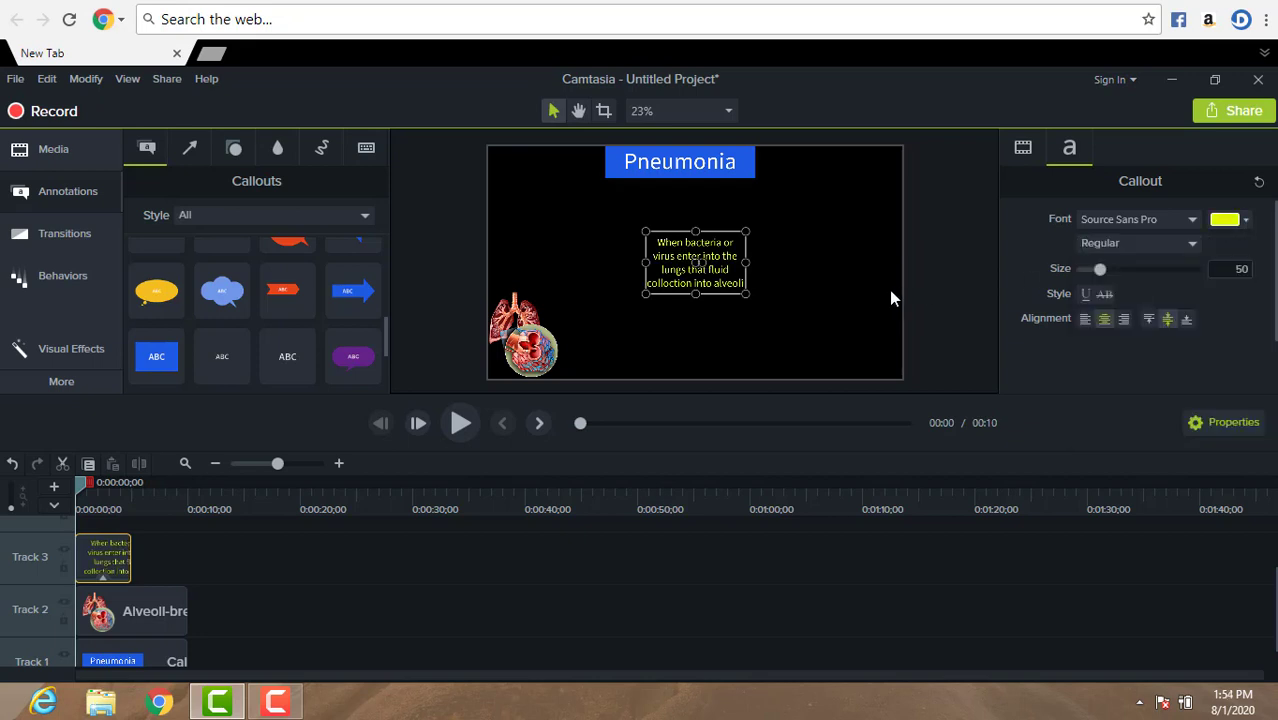
{"action": "left_click", "coordinate": [889, 291]}
Step: Widen the yellow callout so its text fits on two lines and move it to the canvas's left edge, below the title's level
{"action": "left_click", "coordinate": [723, 262]}
{"action": "left_click_drag", "start_coordinate": [746, 262], "coordinate": [802, 262]}
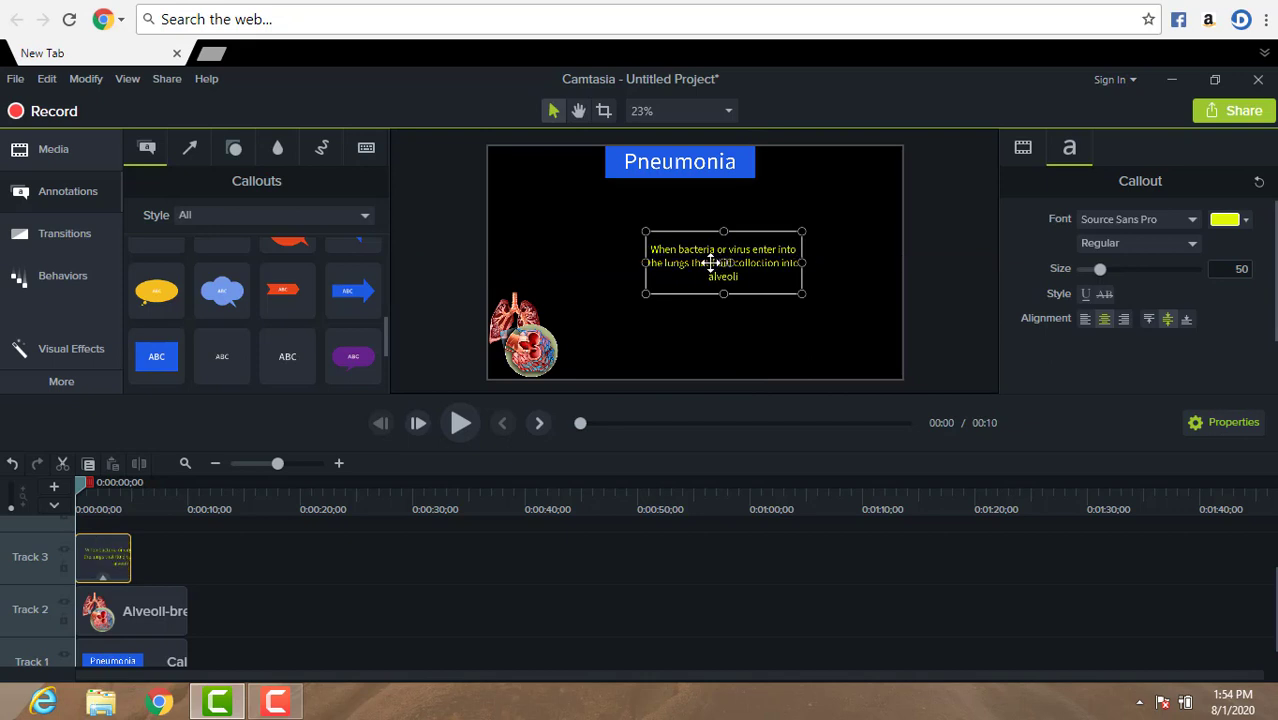
{"action": "left_click_drag", "start_coordinate": [682, 260], "coordinate": [567, 235]}
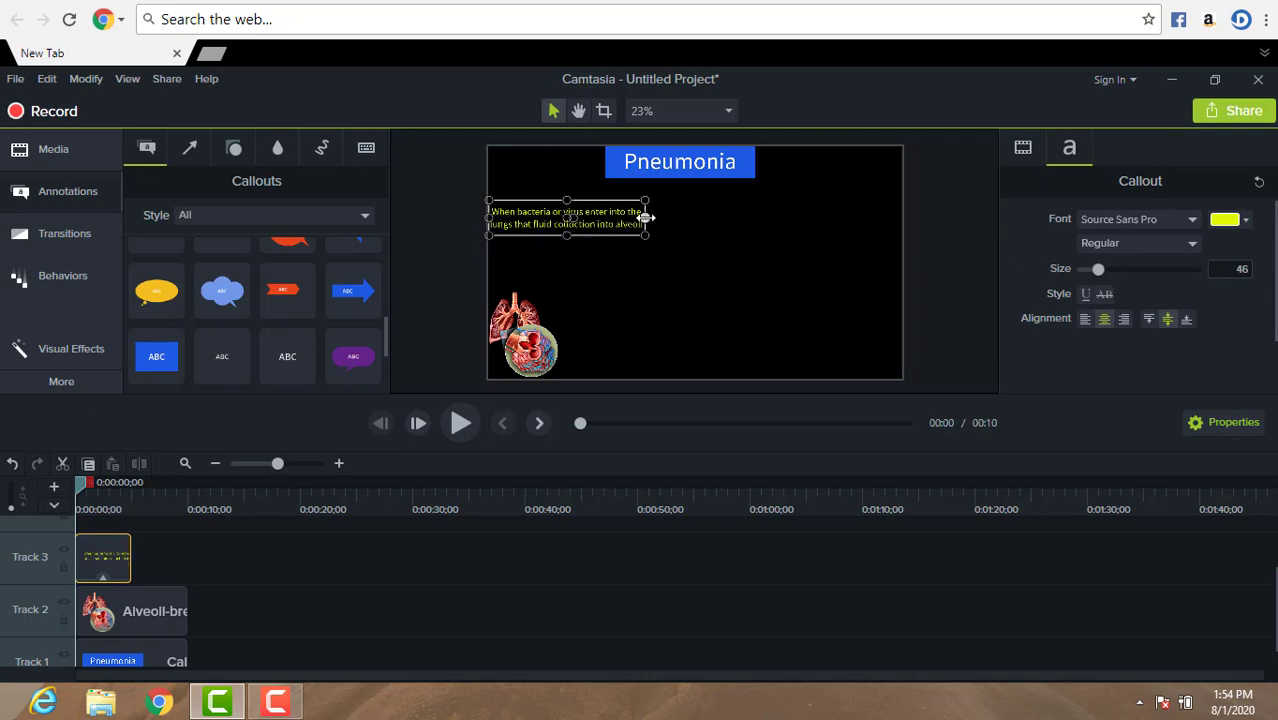
{"action": "left_click_drag", "start_coordinate": [646, 218], "coordinate": [650, 217]}
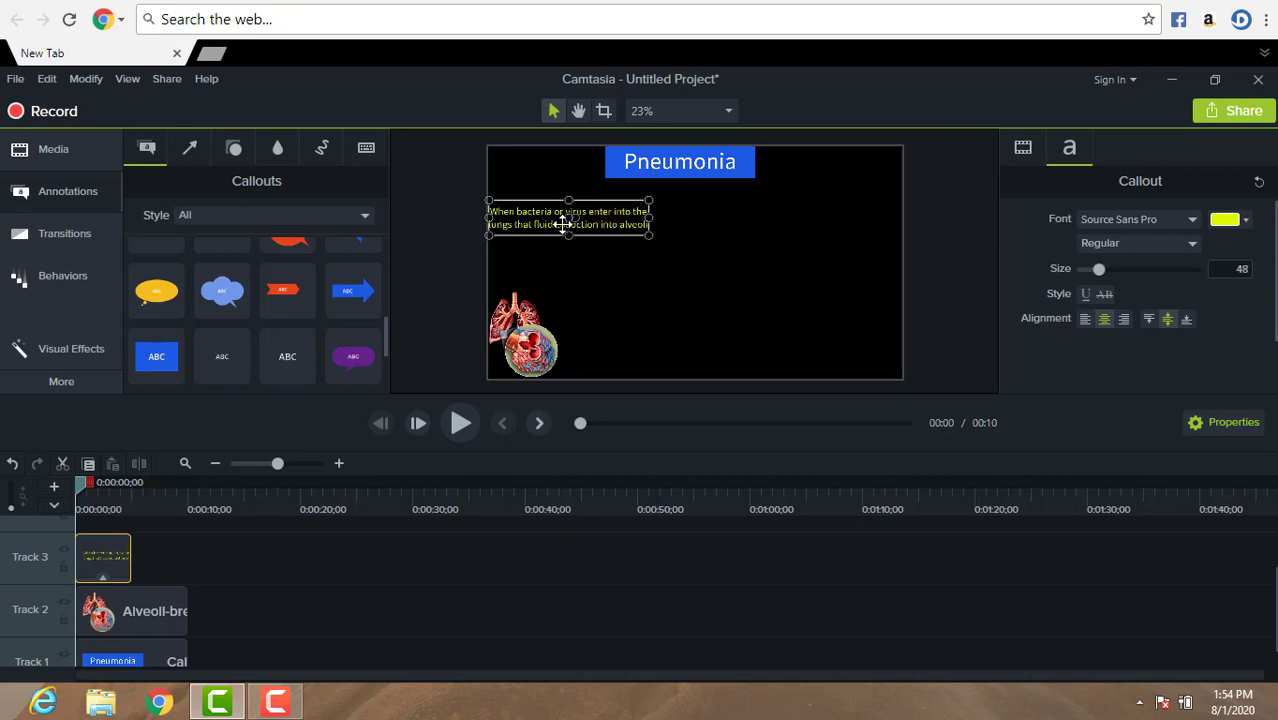
{"action": "left_click_drag", "start_coordinate": [565, 223], "coordinate": [563, 231]}
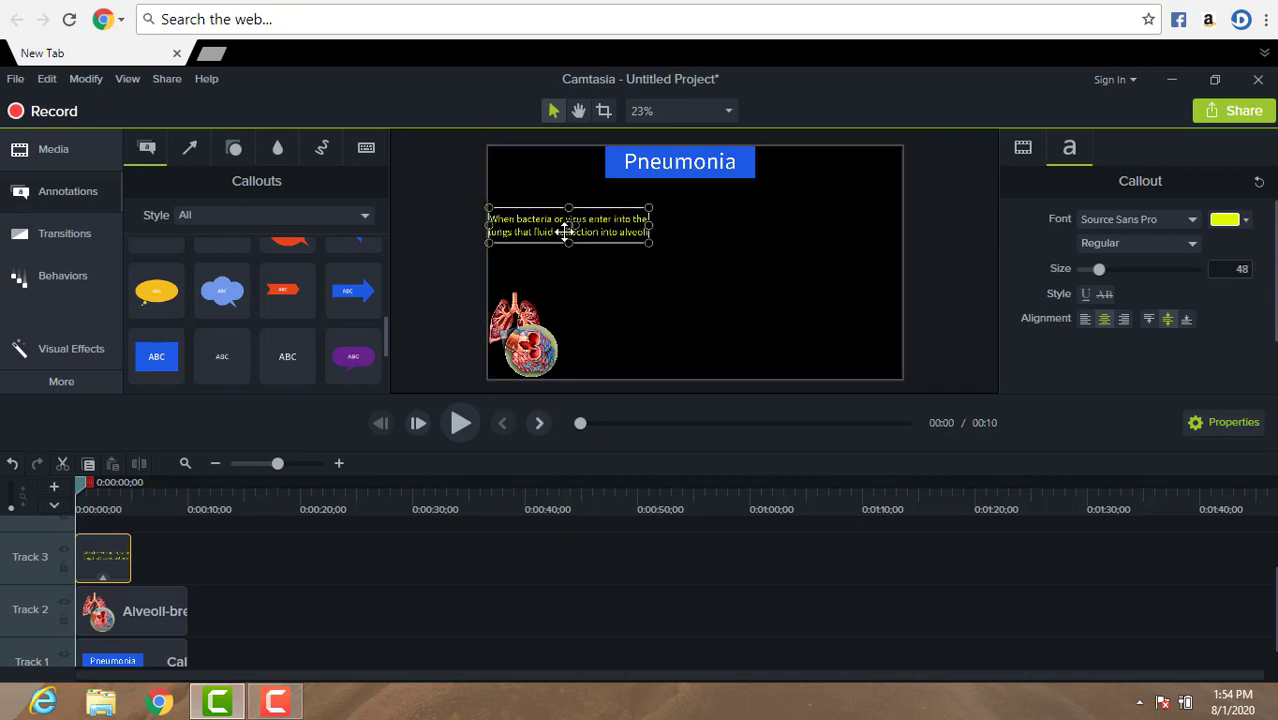
{"action": "left_click", "coordinate": [780, 243]}
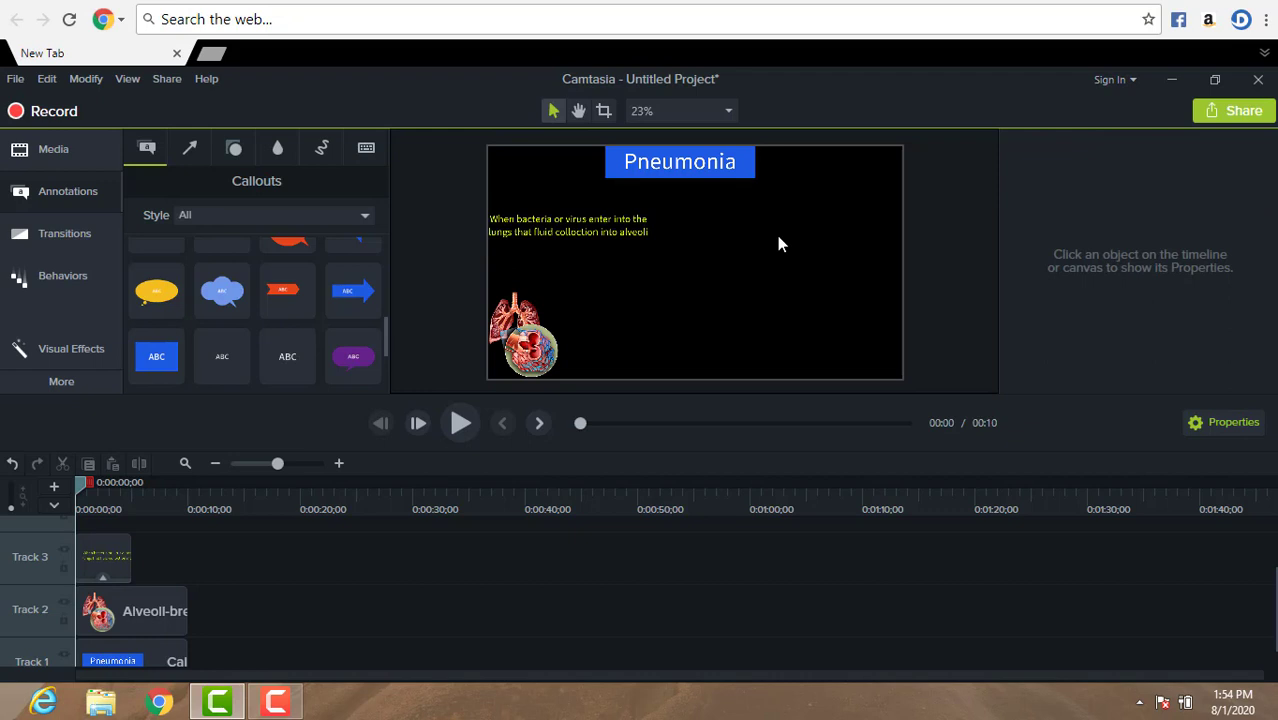
Step: Enlarge the yellow callout's font to 56, then realign it with the canvas's left edge and narrow its box to fit the text
{"action": "left_click", "coordinate": [571, 227]}
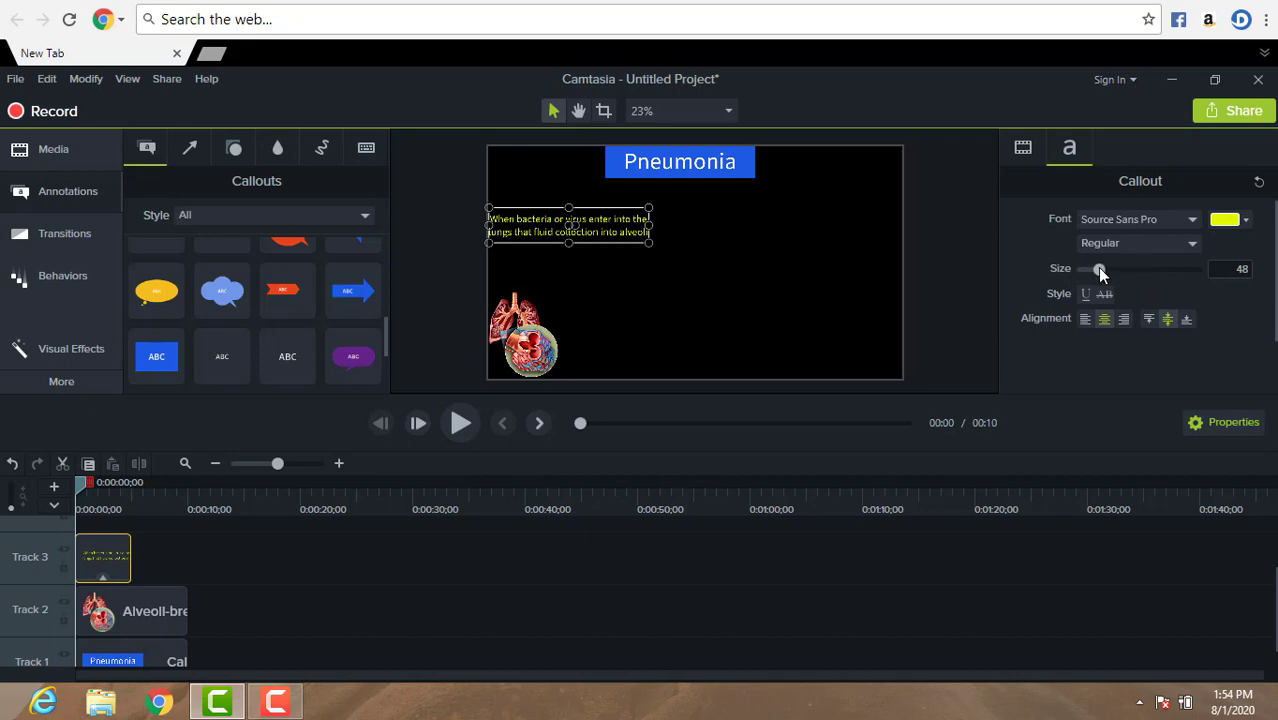
{"action": "left_click_drag", "start_coordinate": [1099, 270], "coordinate": [1101, 268]}
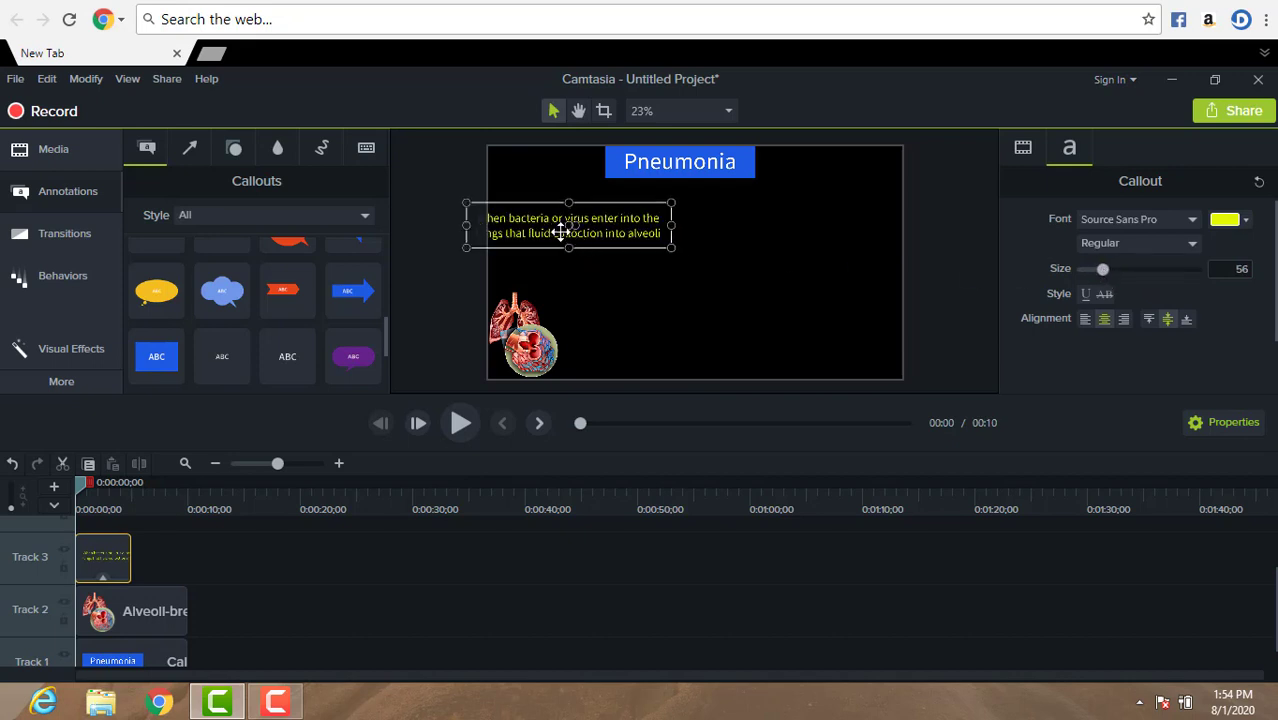
{"action": "left_click_drag", "start_coordinate": [553, 230], "coordinate": [591, 242]}
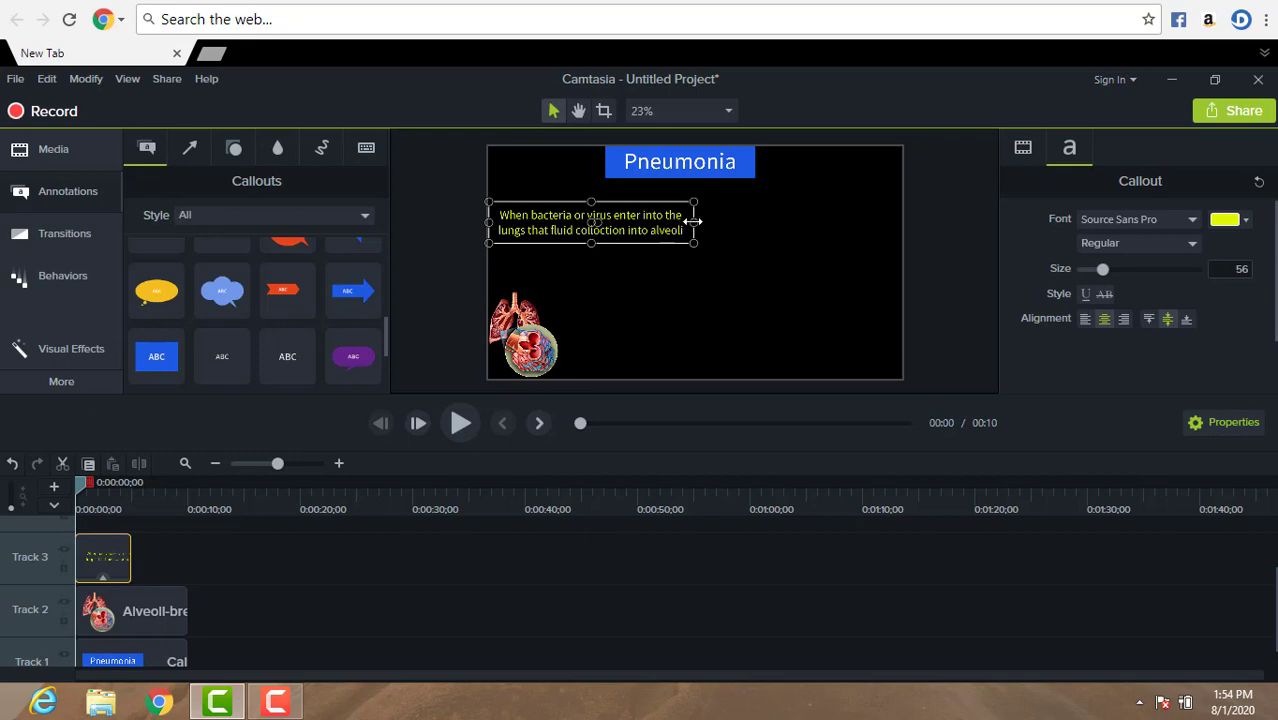
{"action": "left_click_drag", "start_coordinate": [693, 221], "coordinate": [677, 220]}
{"action": "left_click", "coordinate": [740, 251]}
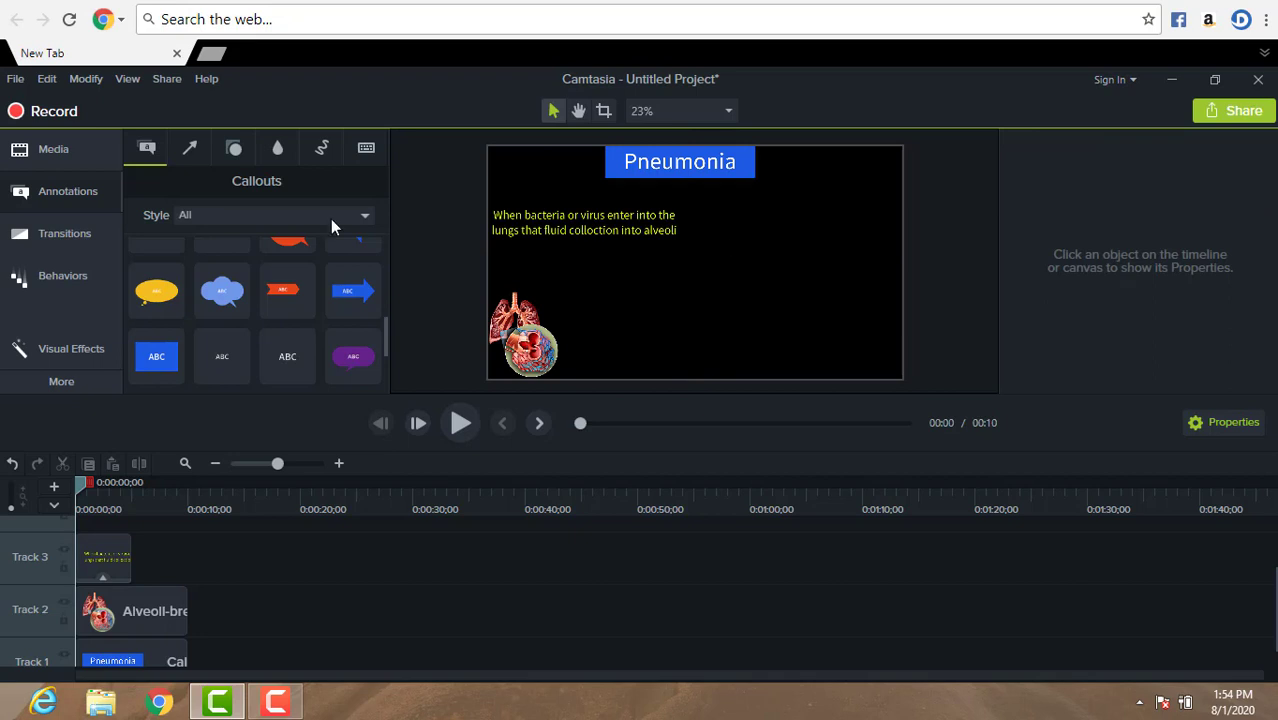
Step: Add a green solid arrow from the Arrows & Lines annotations to the canvas and set its thickness to 15
{"action": "left_click", "coordinate": [189, 164]}
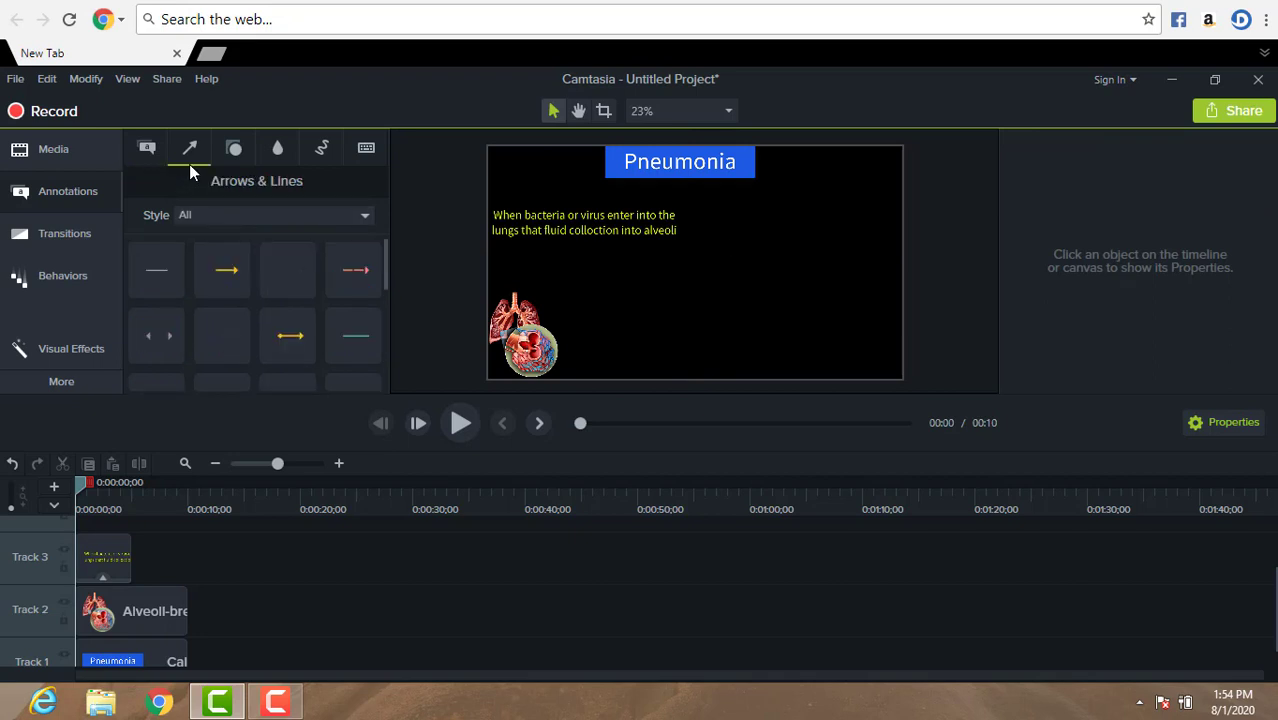
{"action": "scroll", "coordinate": [384, 371], "scroll_direction": "down", "scroll_amount": 3}
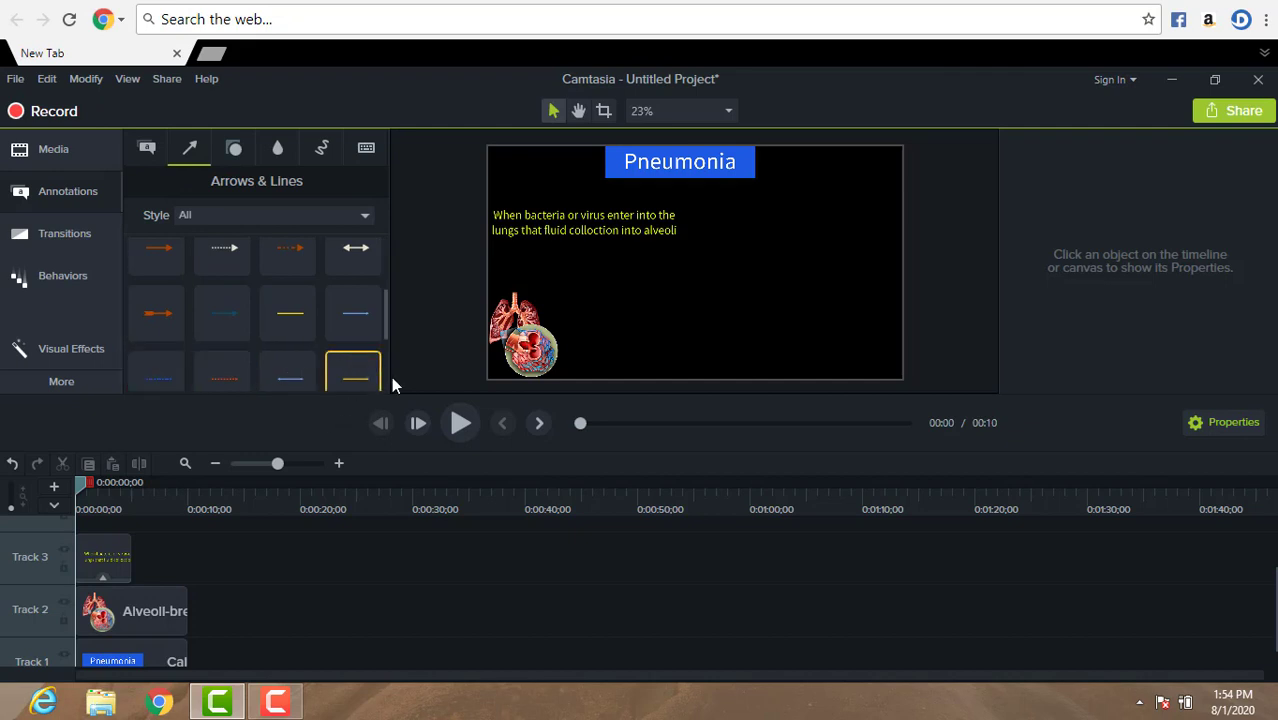
{"action": "scroll", "coordinate": [387, 378], "scroll_direction": "down", "scroll_amount": 3}
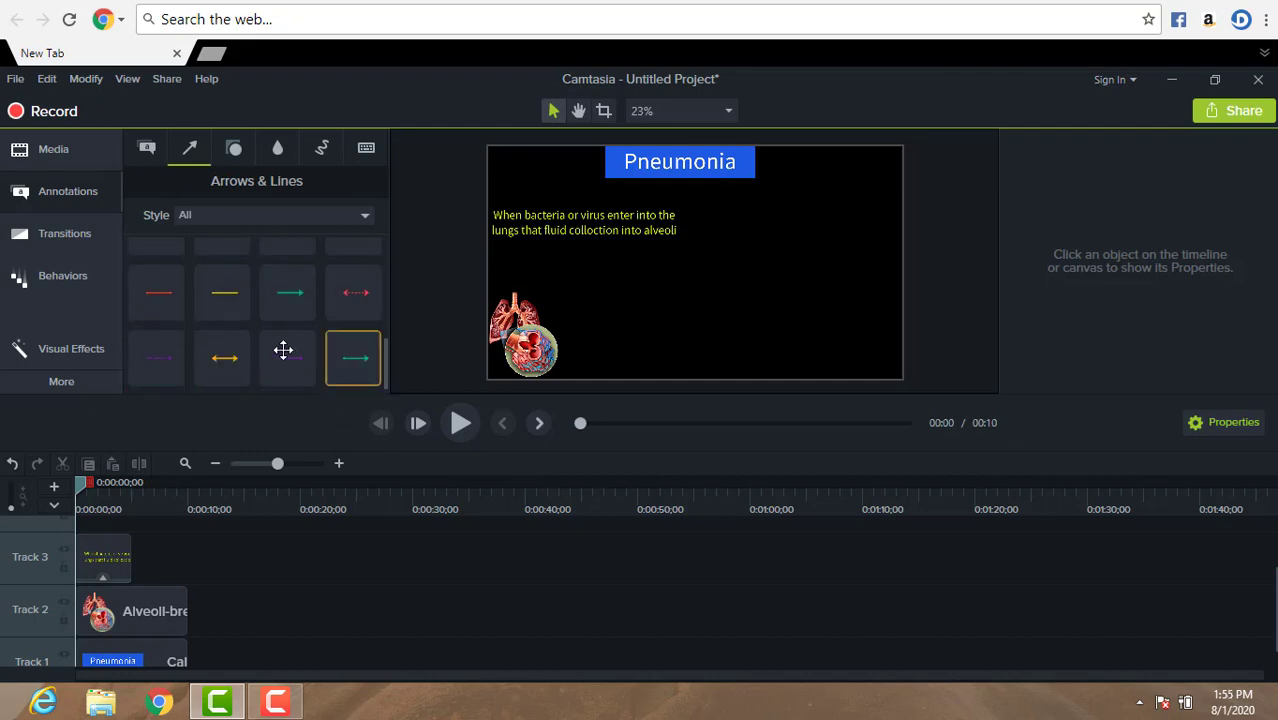
{"action": "double_click", "coordinate": [279, 293]}
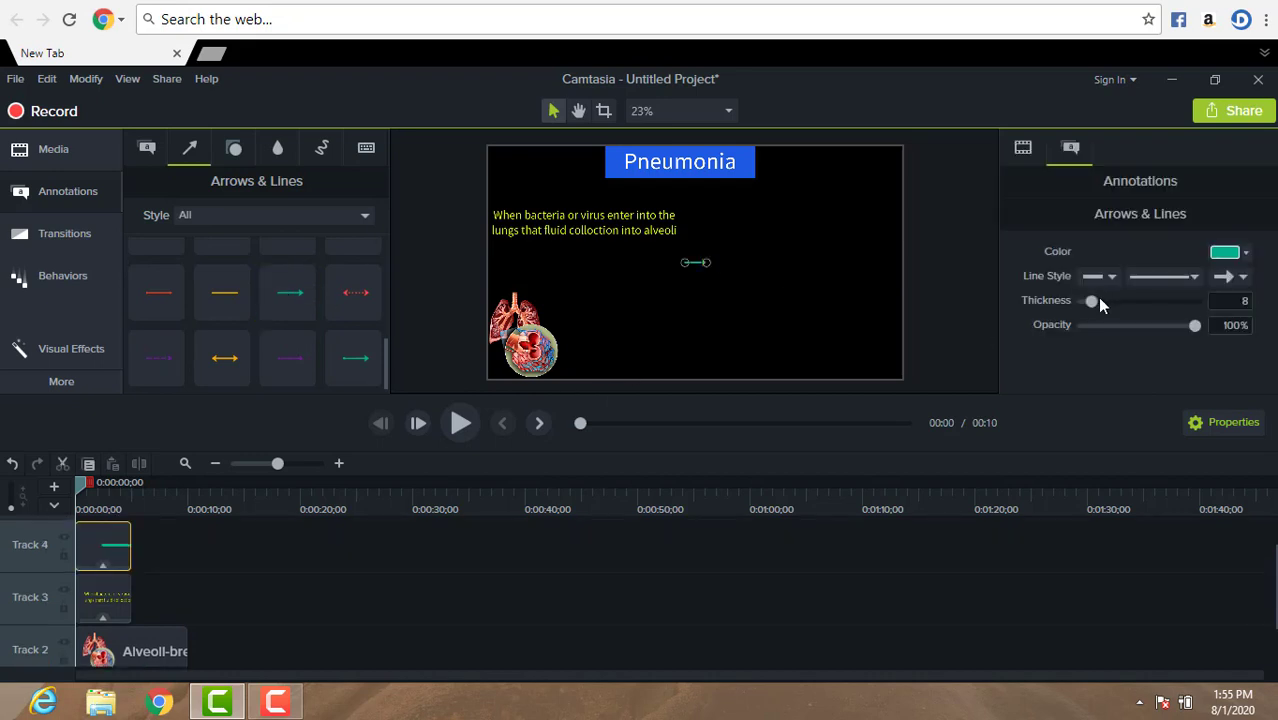
{"action": "left_click_drag", "start_coordinate": [1092, 302], "coordinate": [1099, 302]}
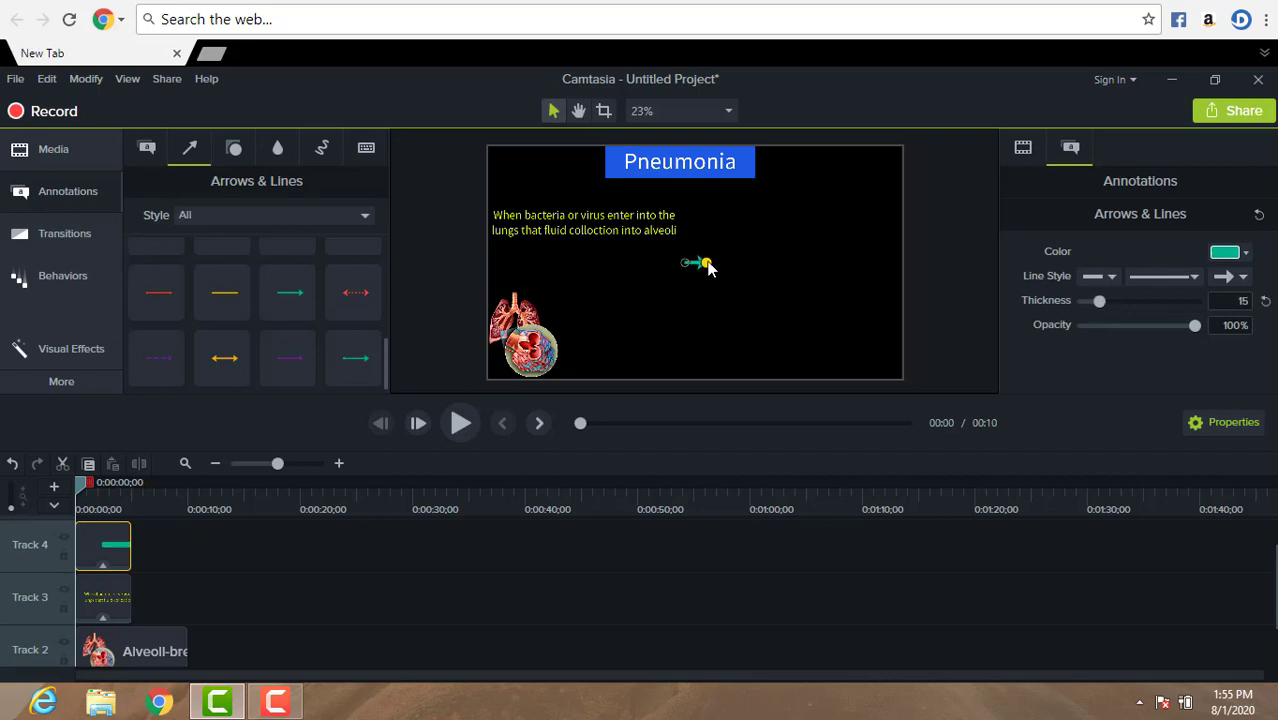
Step: Place the green arrow between the yellow text and the lung image, pointing down toward the lungs
{"action": "left_click_drag", "start_coordinate": [707, 265], "coordinate": [723, 266]}
{"action": "mouse_move", "coordinate": [702, 263]}
{"action": "left_mouse_down"}
{"action": "mouse_move", "coordinate": [585, 277]}
{"action": "mouse_move", "coordinate": [519, 260]}
{"action": "mouse_move", "coordinate": [520, 249]}
{"action": "mouse_move", "coordinate": [530, 268]}
{"action": "mouse_move", "coordinate": [510, 280]}
{"action": "left_mouse_up"}
{"action": "left_click", "coordinate": [556, 276]}
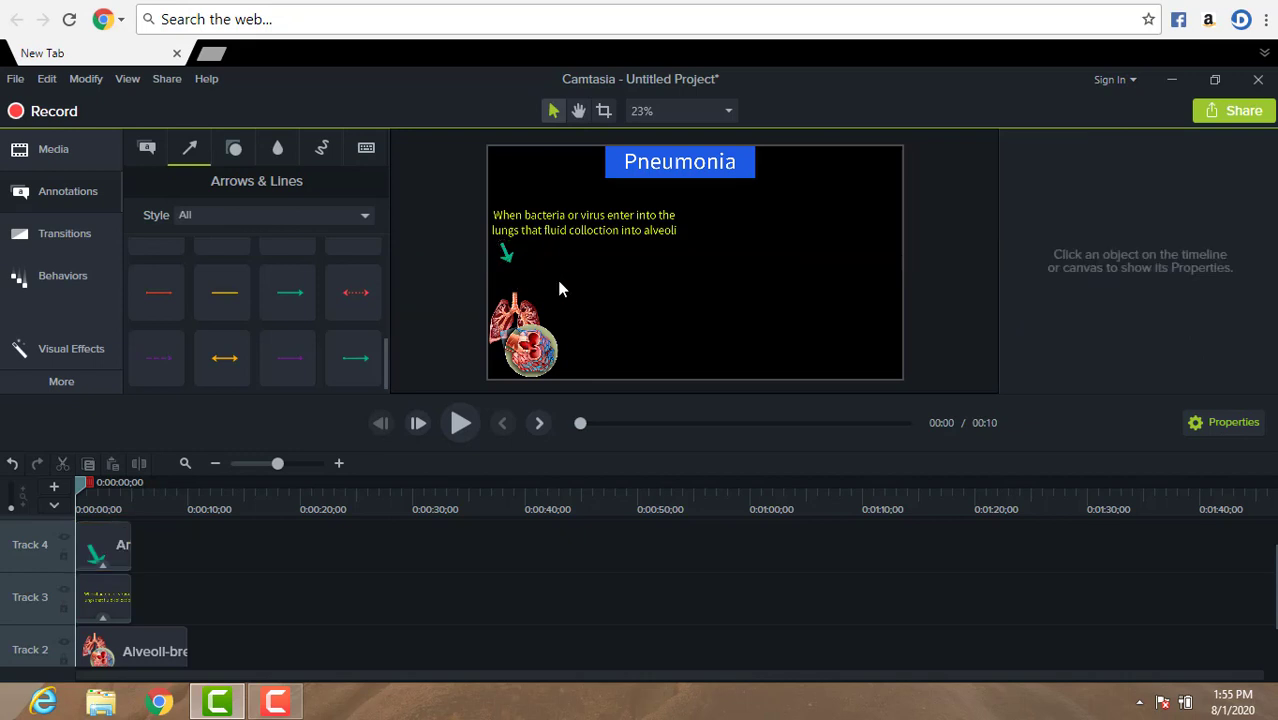
{"action": "left_click", "coordinate": [507, 259]}
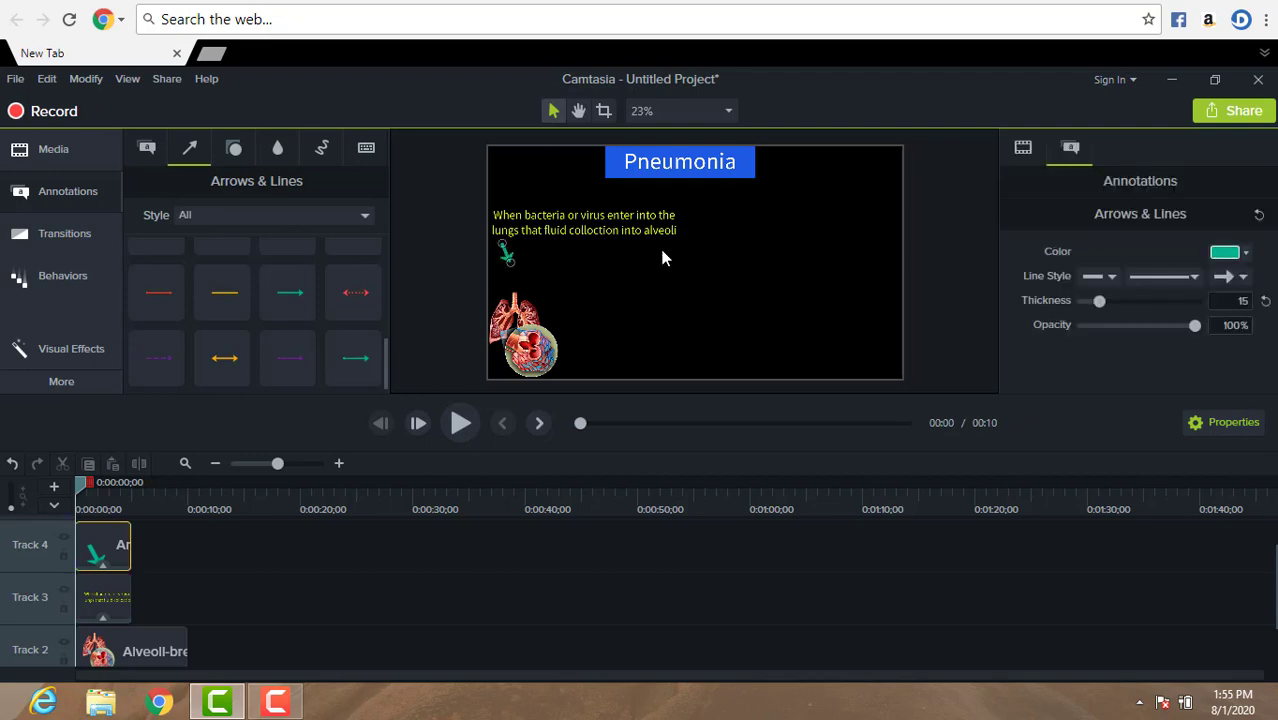
Step: Change the arrow's color from the palette to red
{"action": "left_click", "coordinate": [1241, 253]}
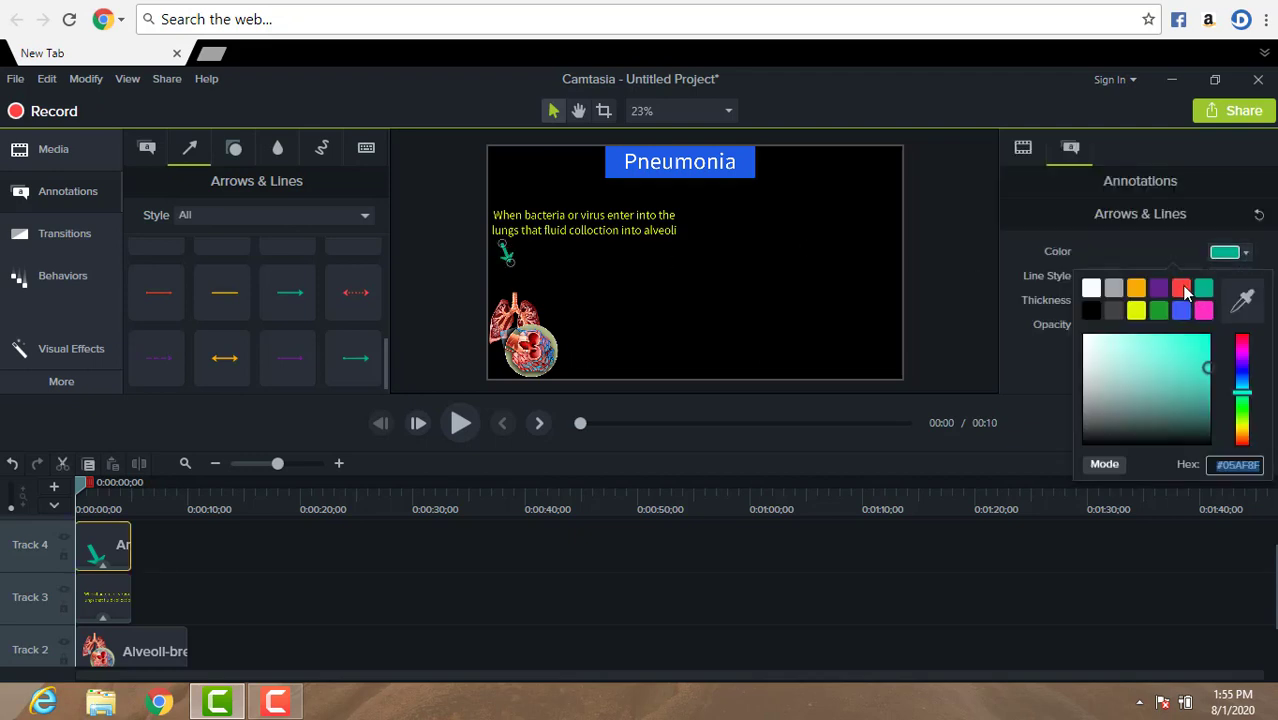
{"action": "left_click", "coordinate": [1181, 289]}
{"action": "left_click", "coordinate": [839, 306]}
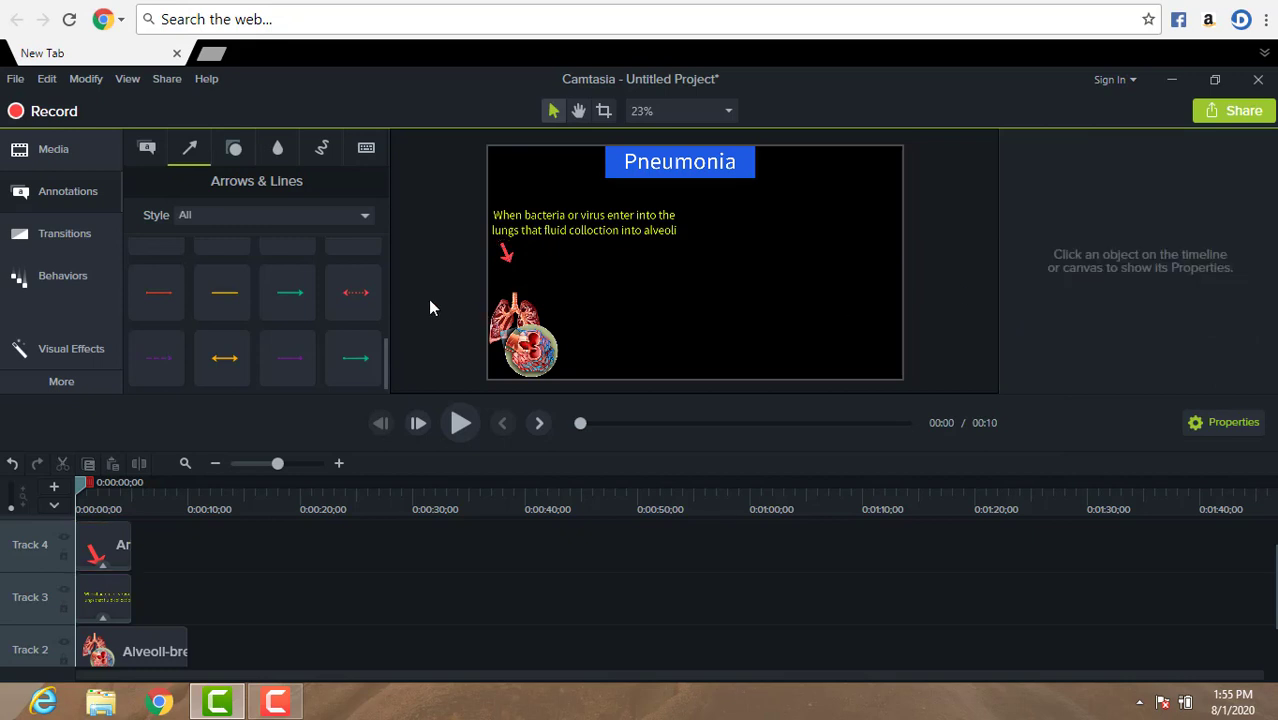
Step: Add Tracks 5 and 6 to the timeline and place the green bacteria image at the start of Track 5
{"action": "left_click", "coordinate": [55, 150]}
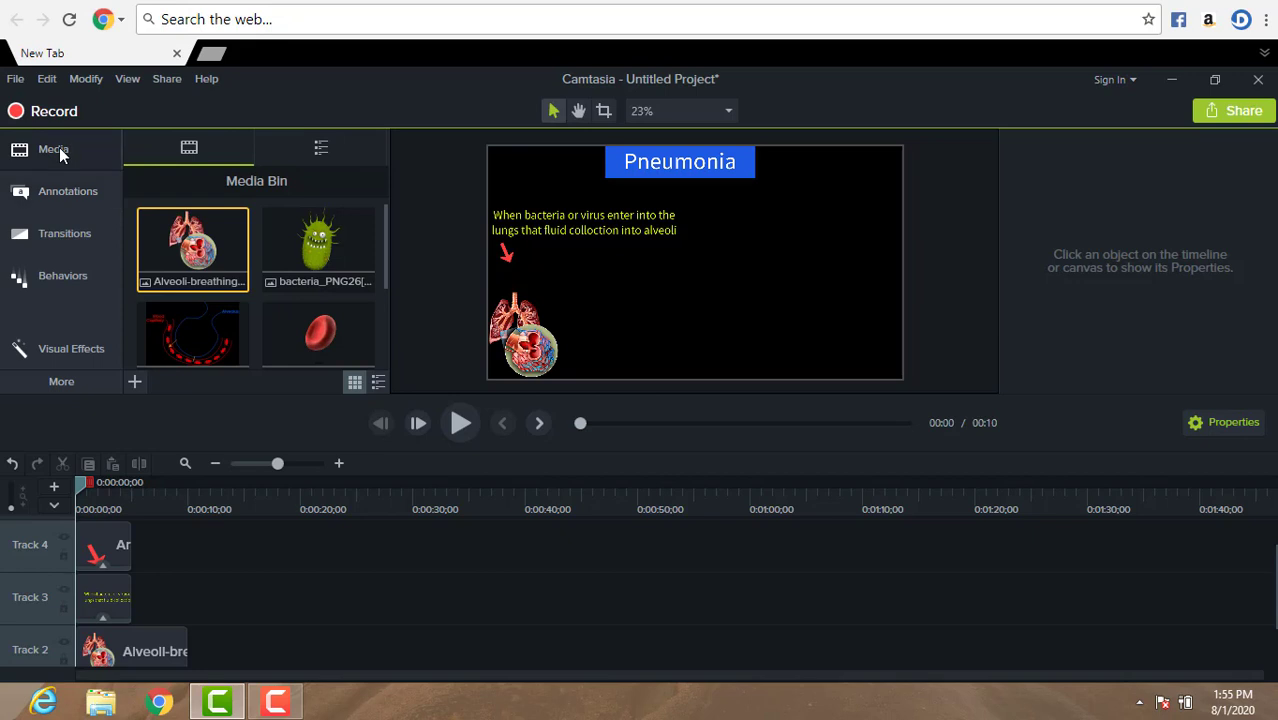
{"action": "left_click", "coordinate": [56, 487]}
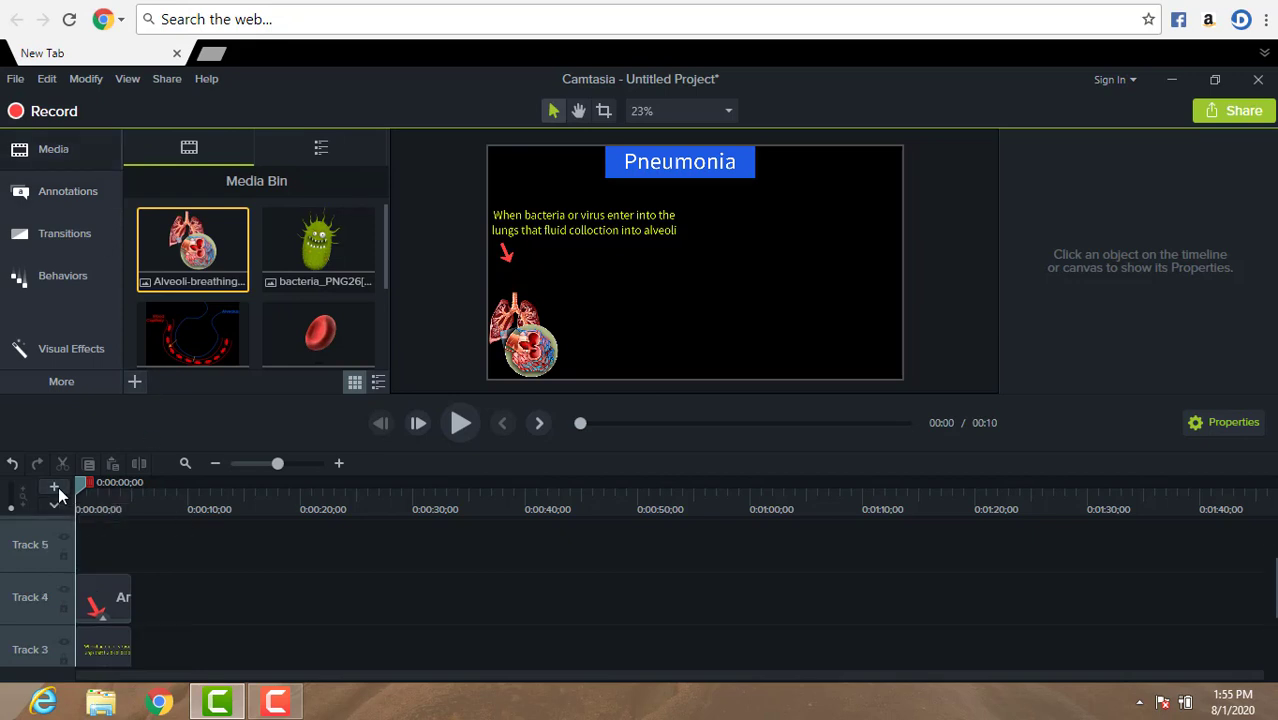
{"action": "left_click", "coordinate": [58, 486]}
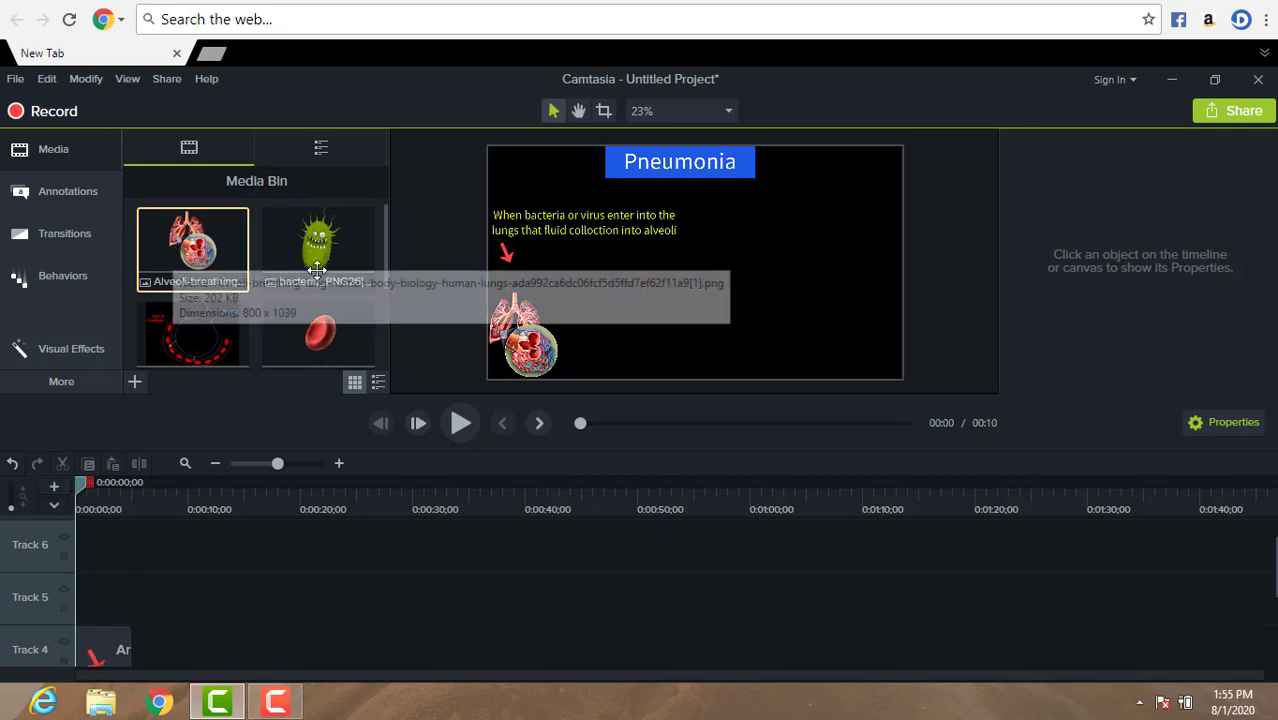
{"action": "left_click", "coordinate": [315, 240]}
{"action": "left_click_drag", "start_coordinate": [315, 240], "coordinate": [76, 588]}
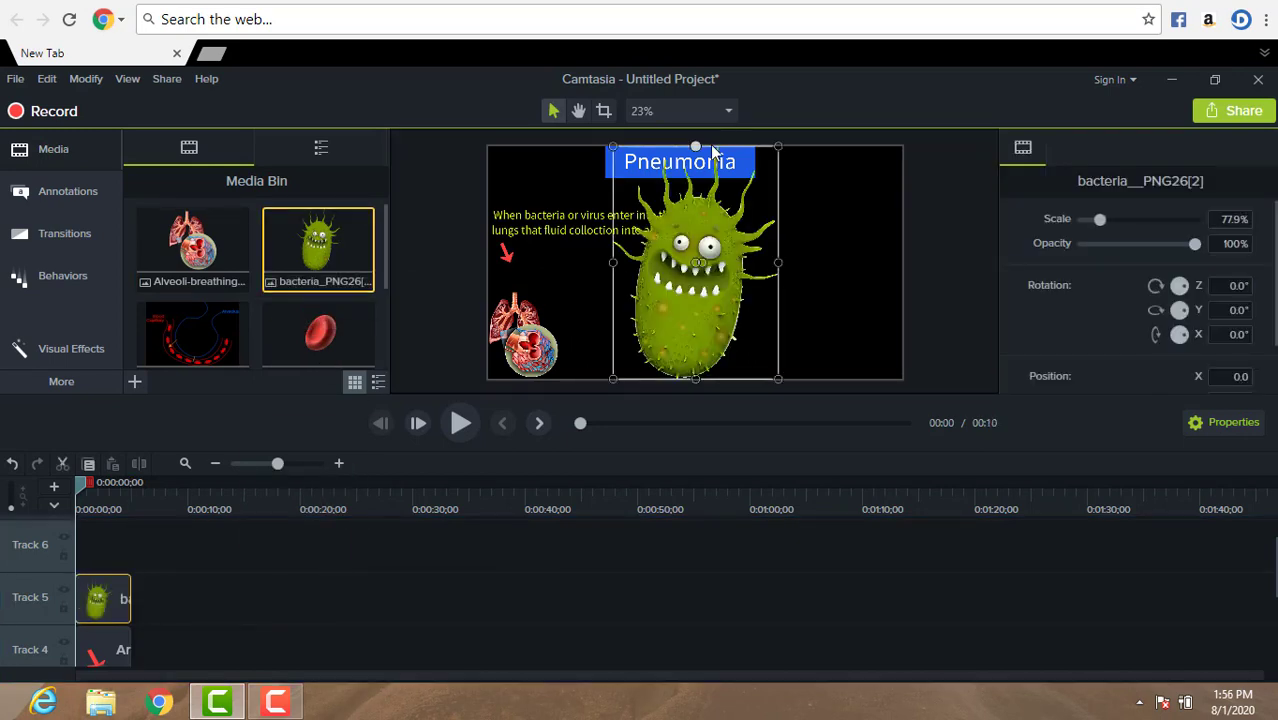
Step: Shrink the bacteria image to 4% scale and set it in the lower middle of the canvas
{"action": "left_click_drag", "start_coordinate": [695, 147], "coordinate": [695, 345]}
{"action": "left_click", "coordinate": [790, 287]}
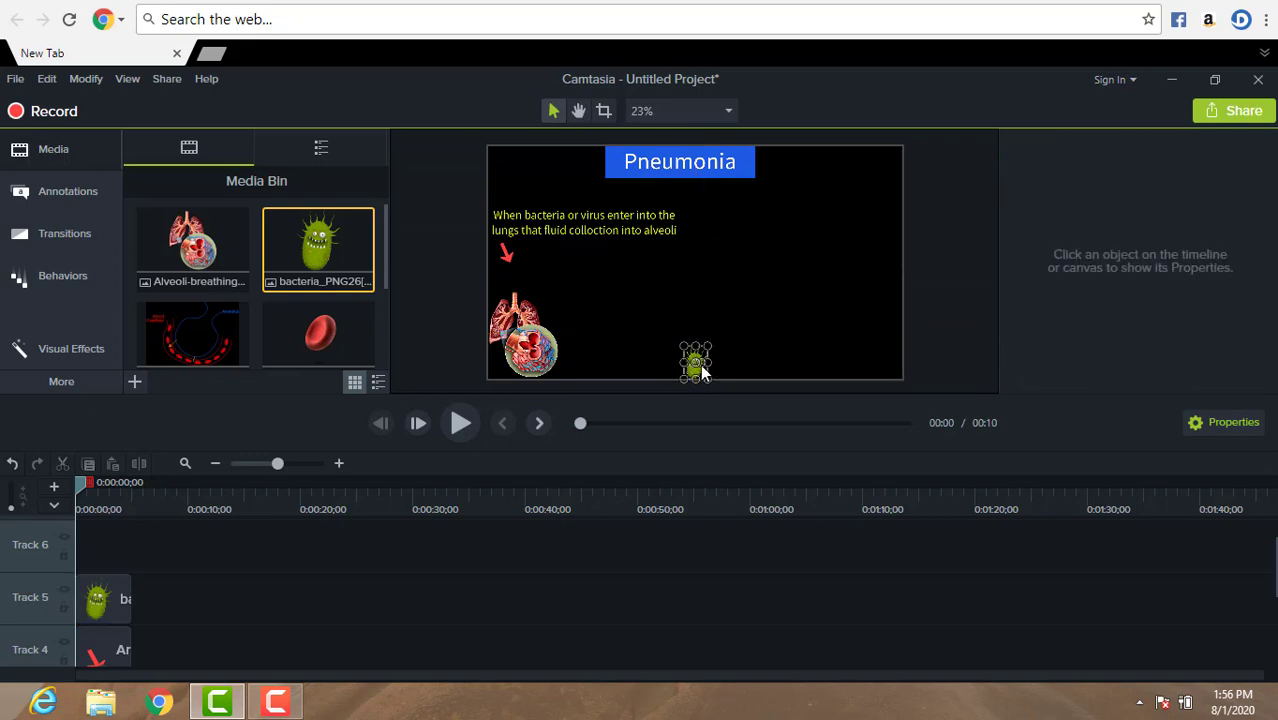
{"action": "left_click", "coordinate": [697, 366]}
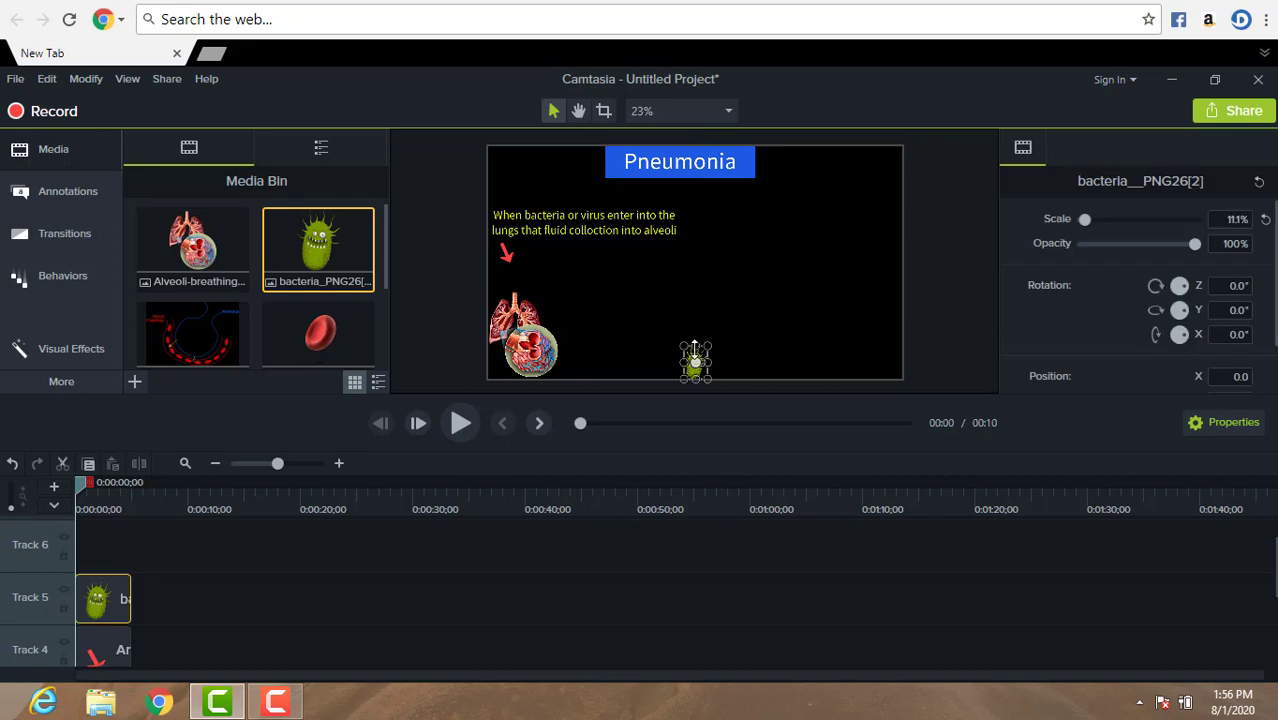
{"action": "left_click_drag", "start_coordinate": [695, 349], "coordinate": [692, 337]}
{"action": "left_click", "coordinate": [803, 338]}
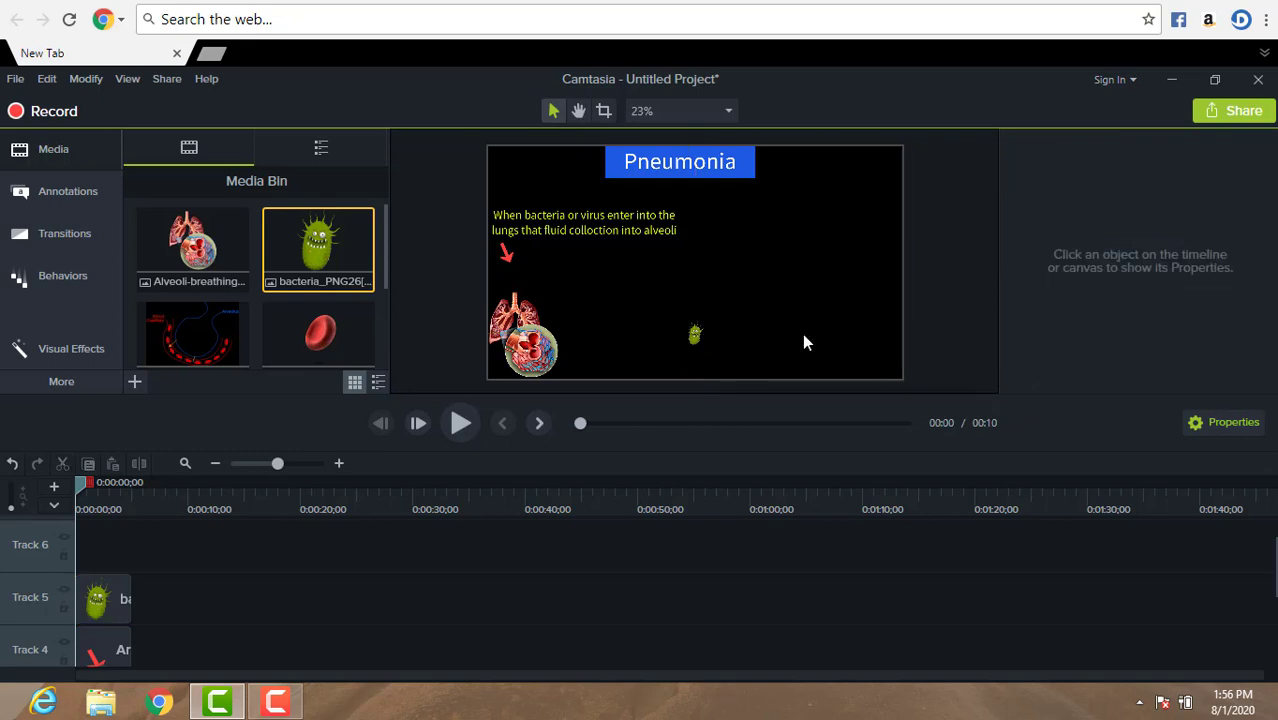
{"action": "left_click", "coordinate": [697, 338]}
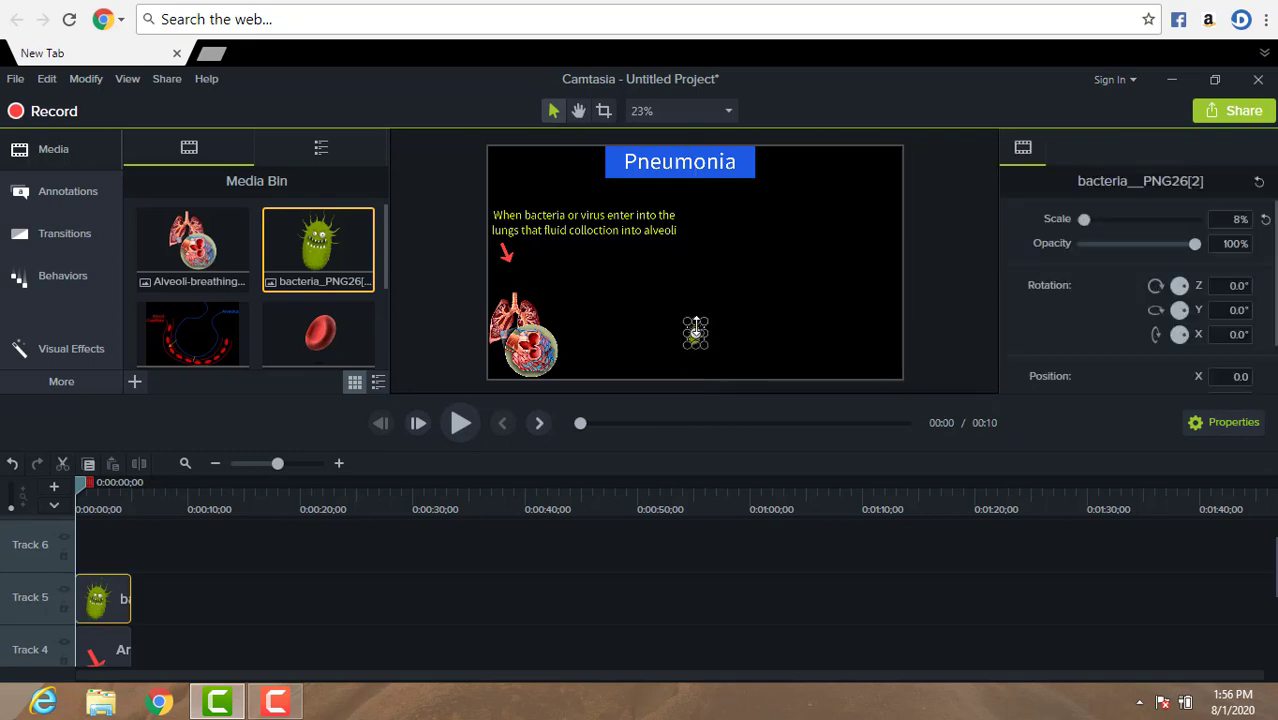
{"action": "left_click_drag", "start_coordinate": [695, 325], "coordinate": [694, 334]}
{"action": "left_click", "coordinate": [711, 328]}
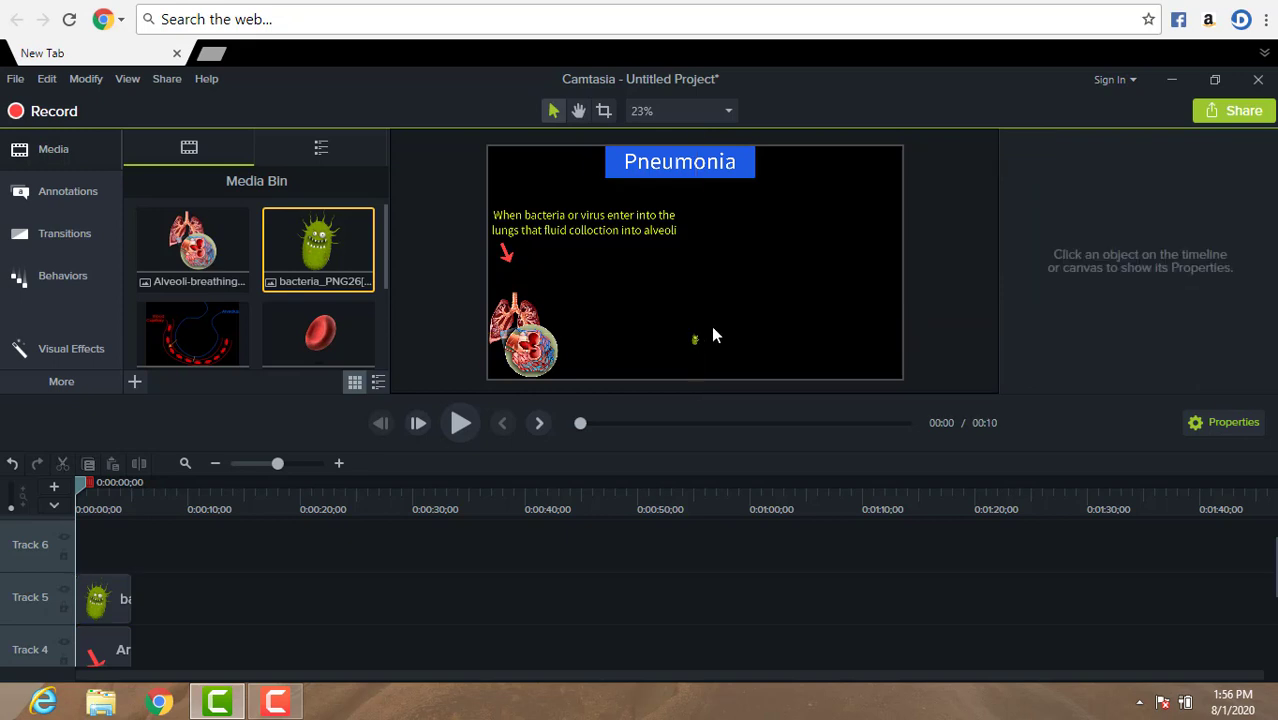
{"action": "left_click", "coordinate": [695, 340]}
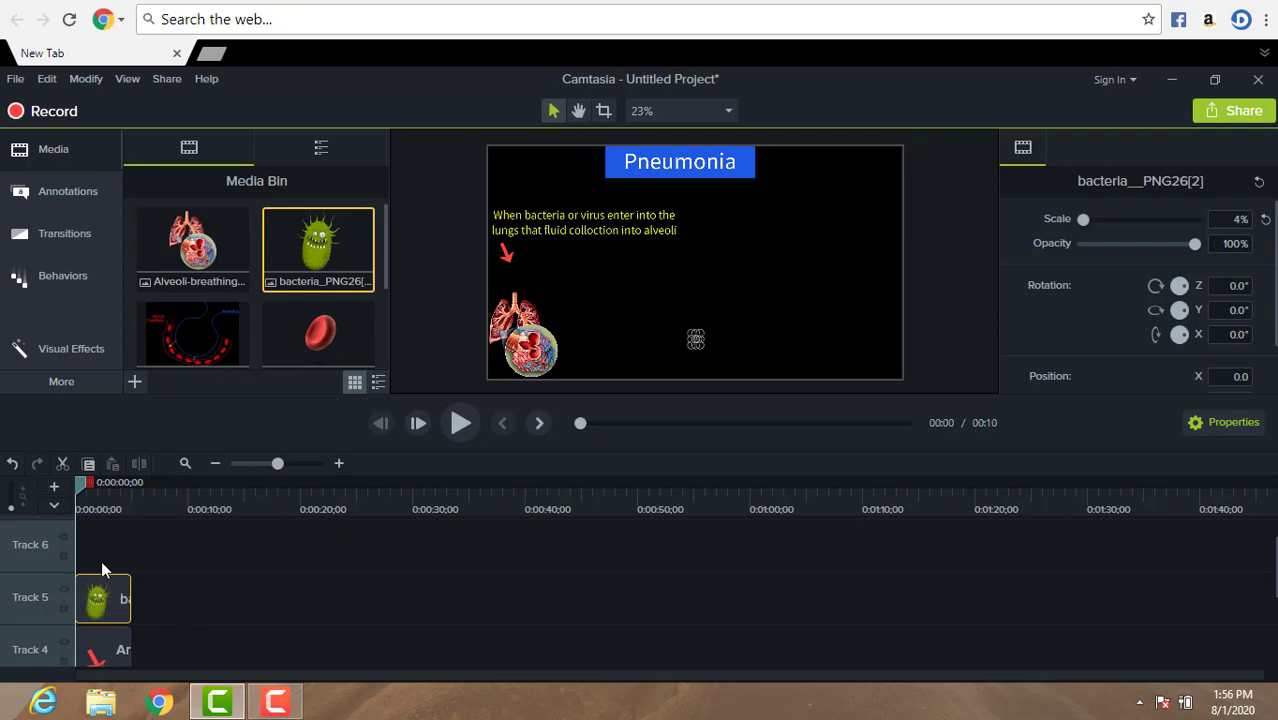
{"action": "left_click", "coordinate": [198, 584]}
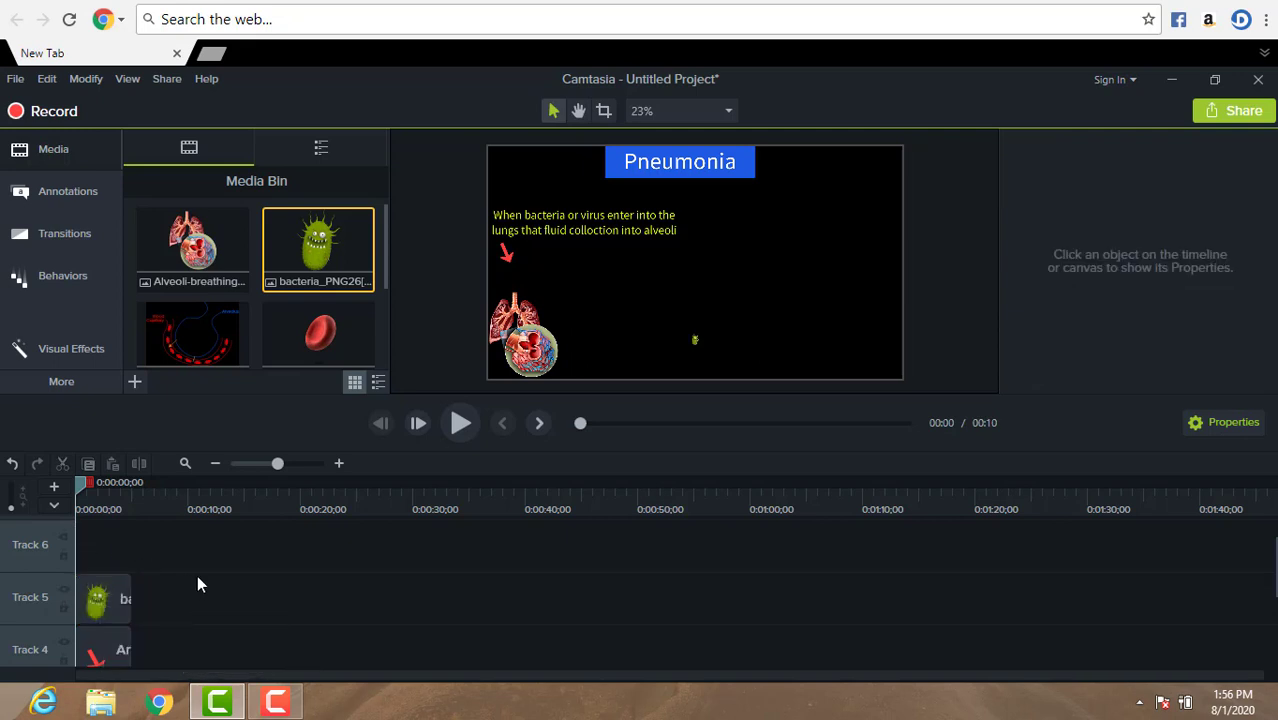
Step: Copy the bacteria clip onto Track 6 and move the copy just above and to the right of the original on the canvas
{"action": "left_click", "coordinate": [94, 603]}
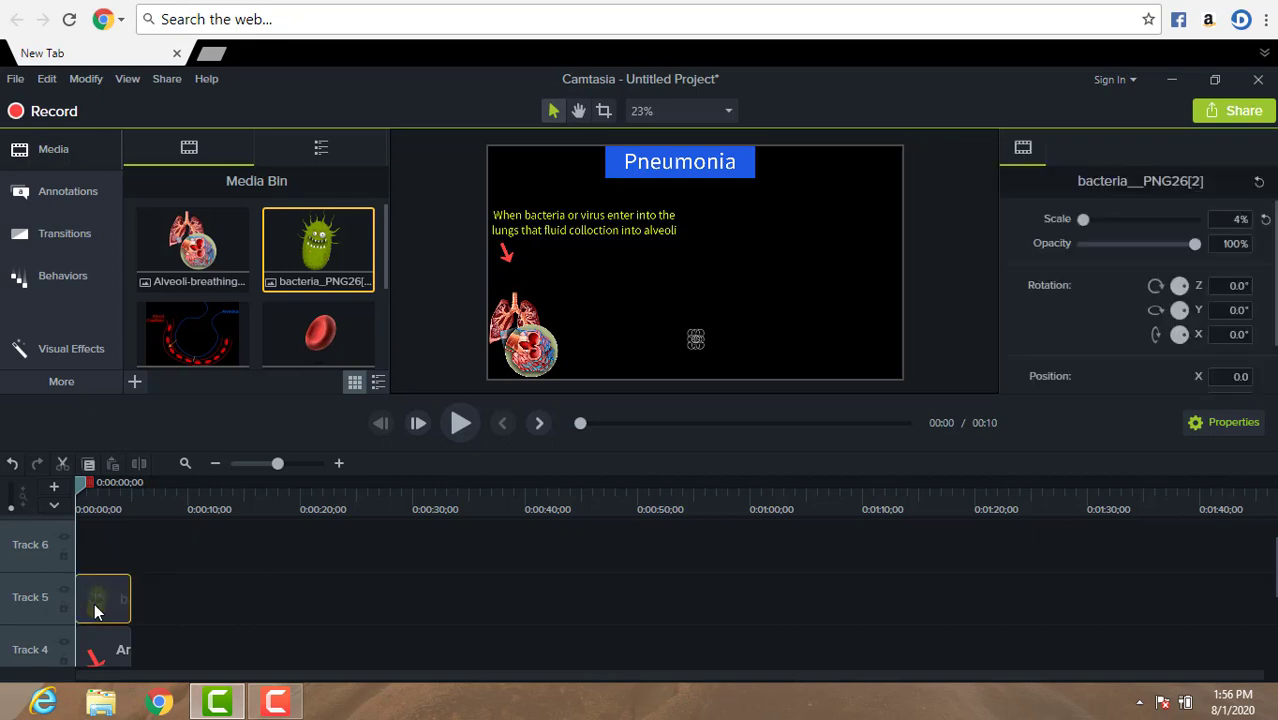
{"action": "key", "text": "ctrl+c"}
{"action": "left_click", "coordinate": [99, 543]}
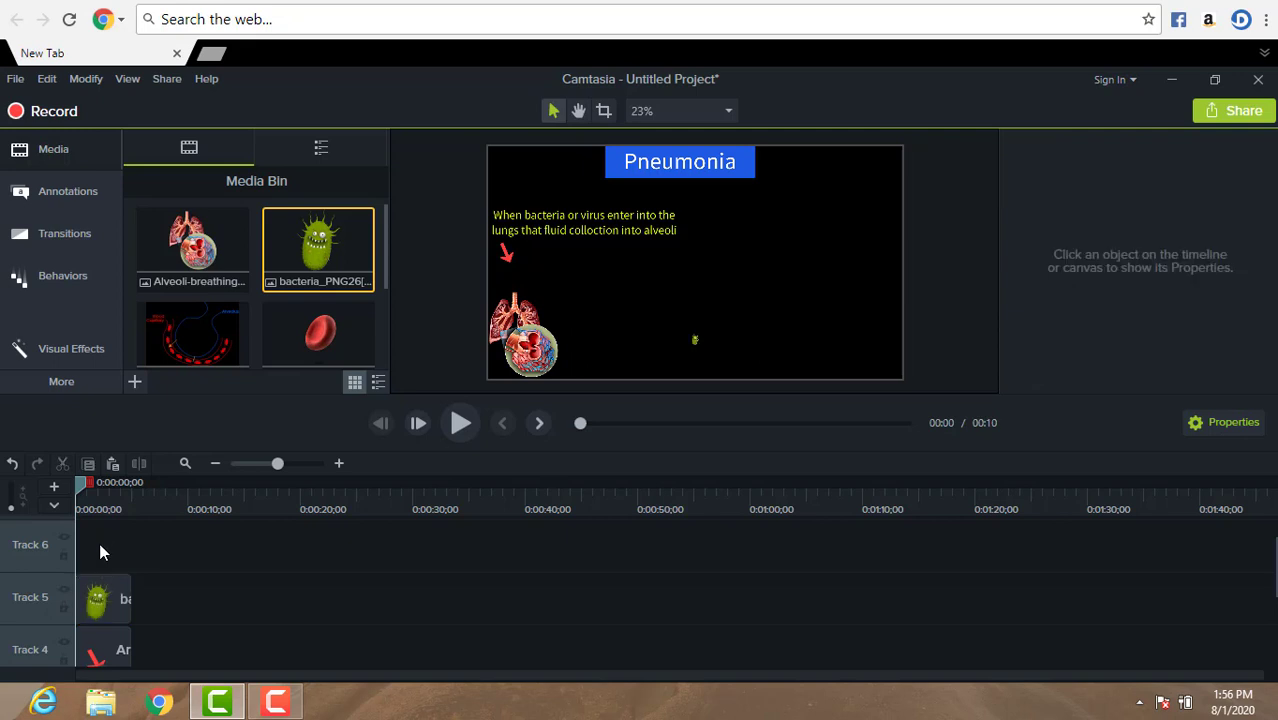
{"action": "key", "text": "ctrl+v"}
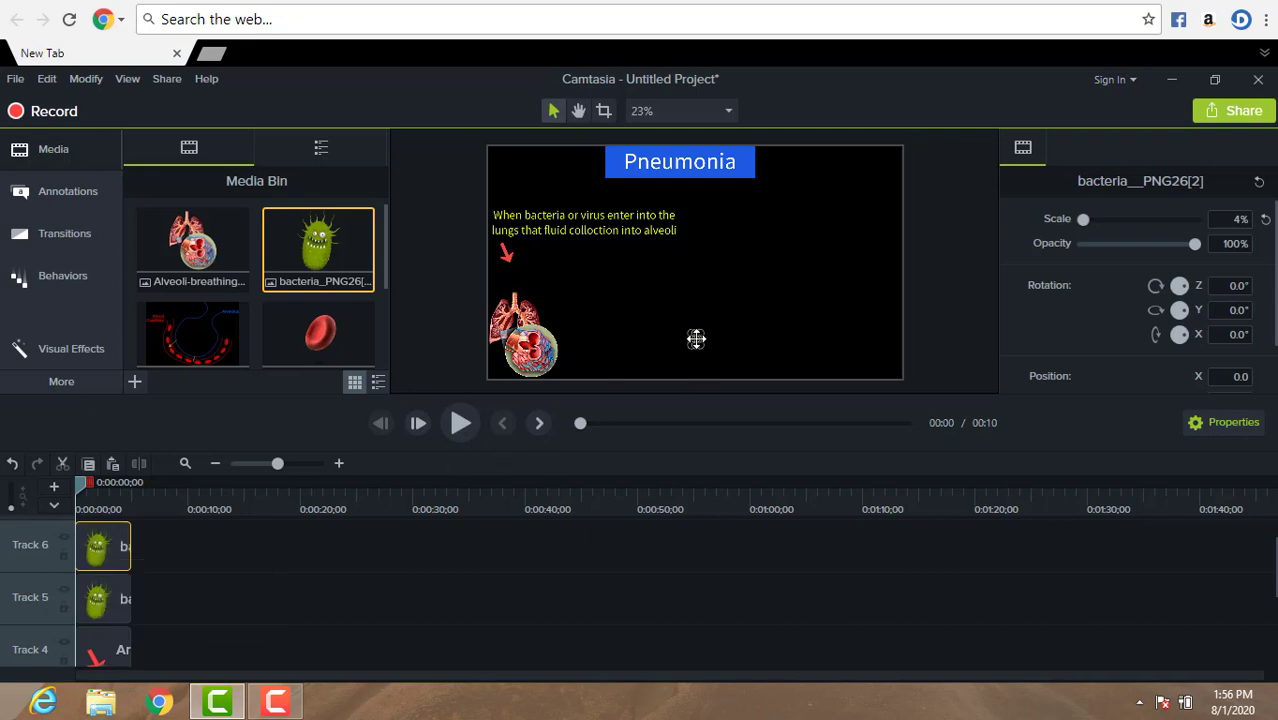
{"action": "left_click_drag", "start_coordinate": [696, 339], "coordinate": [709, 321]}
{"action": "left_click", "coordinate": [757, 340]}
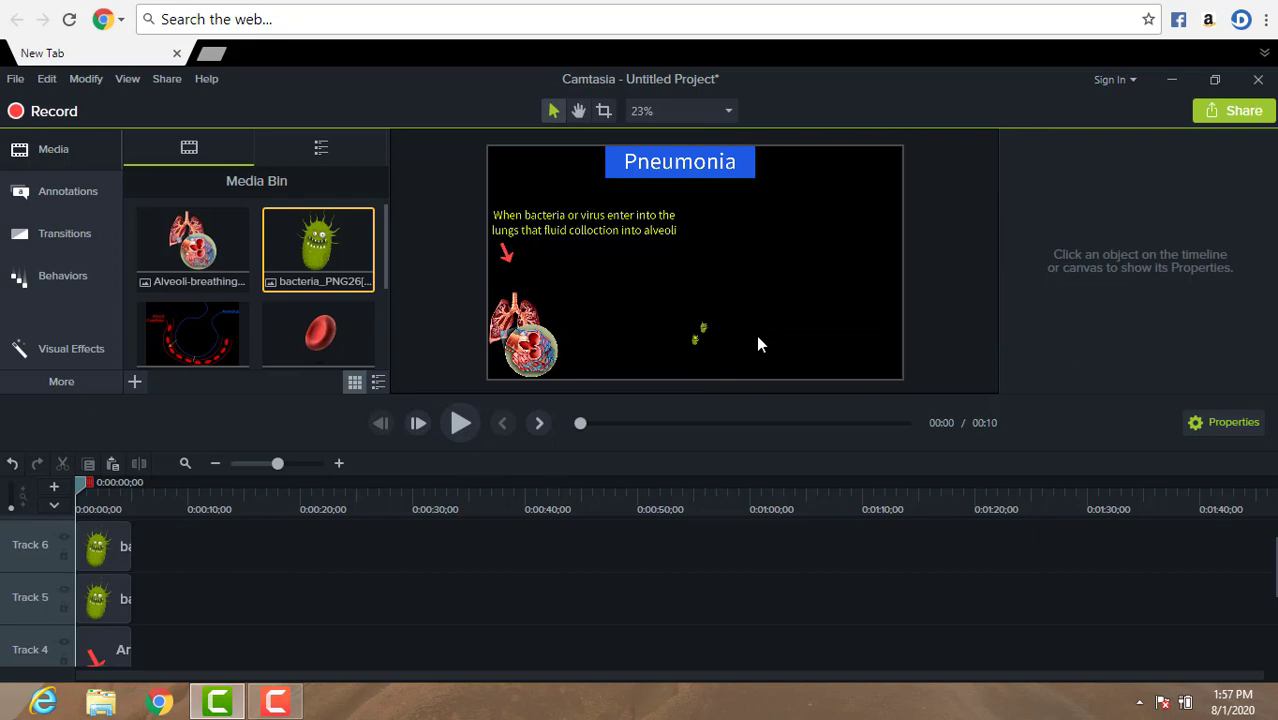
Step: Add Track 7 and place the green virus-influenza image at its start
{"action": "left_click", "coordinate": [55, 487]}
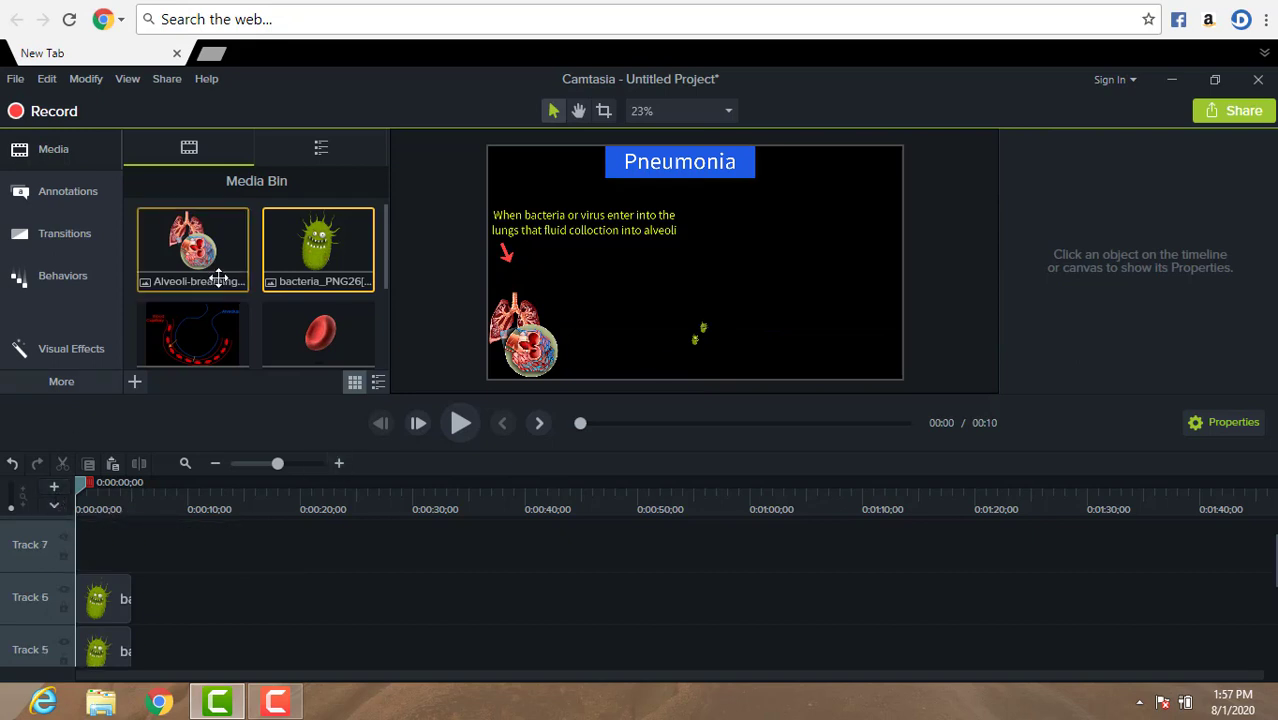
{"action": "left_click_drag", "start_coordinate": [185, 245], "coordinate": [391, 317]}
{"action": "scroll", "coordinate": [384, 319], "scroll_direction": "down", "scroll_amount": 2}
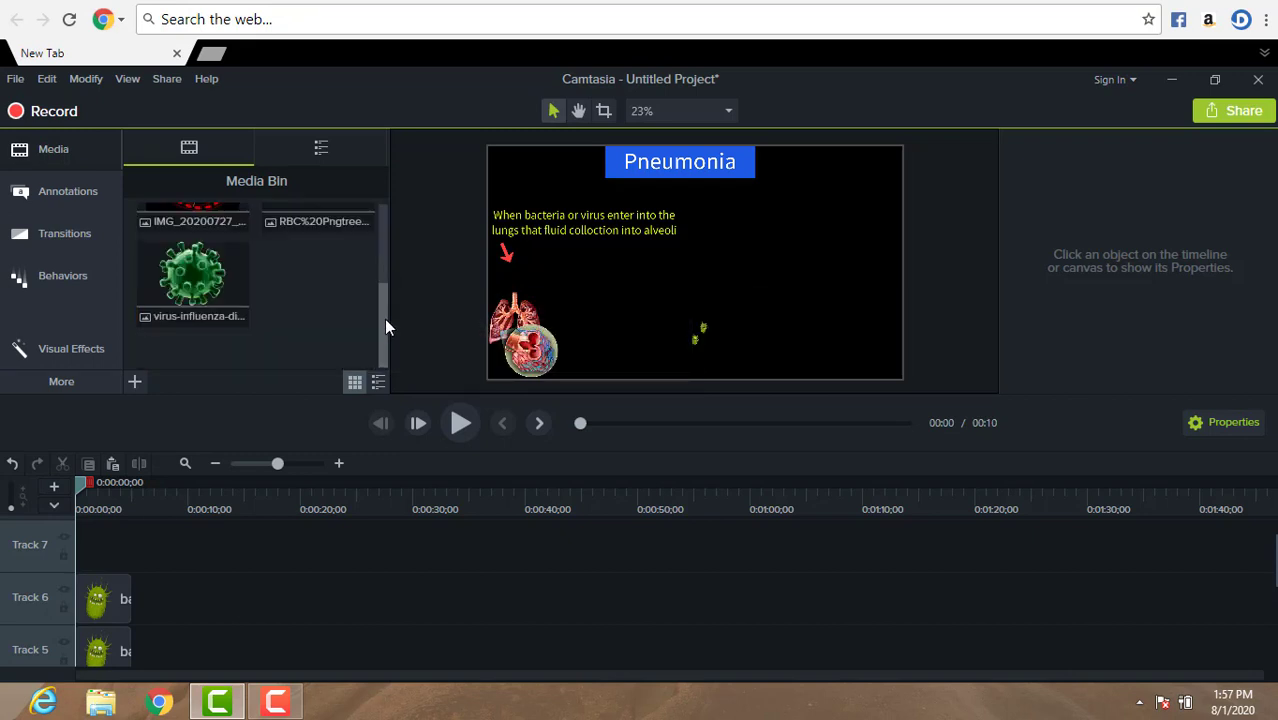
{"action": "left_click_drag", "start_coordinate": [212, 270], "coordinate": [68, 544]}
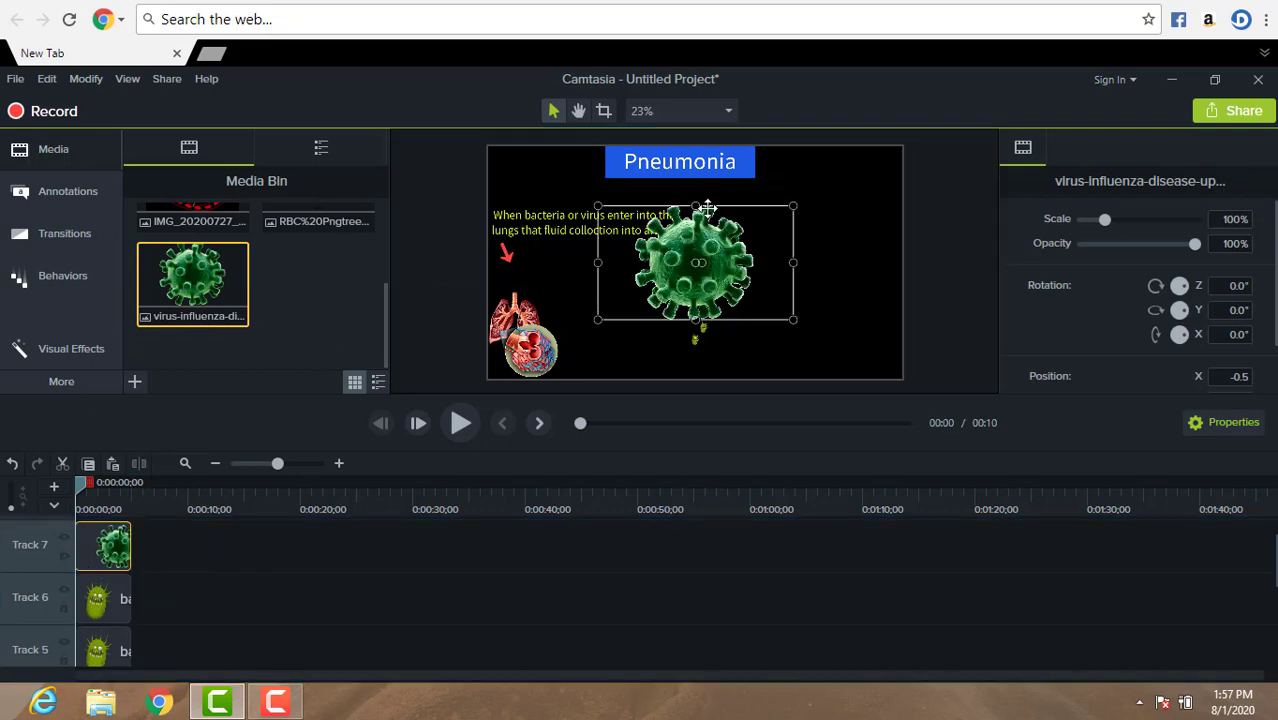
Step: Try to shrink the virus image on the canvas in stages, down to 0.4% scale
{"action": "left_click_drag", "start_coordinate": [697, 208], "coordinate": [731, 270]}
{"action": "left_click", "coordinate": [806, 276]}
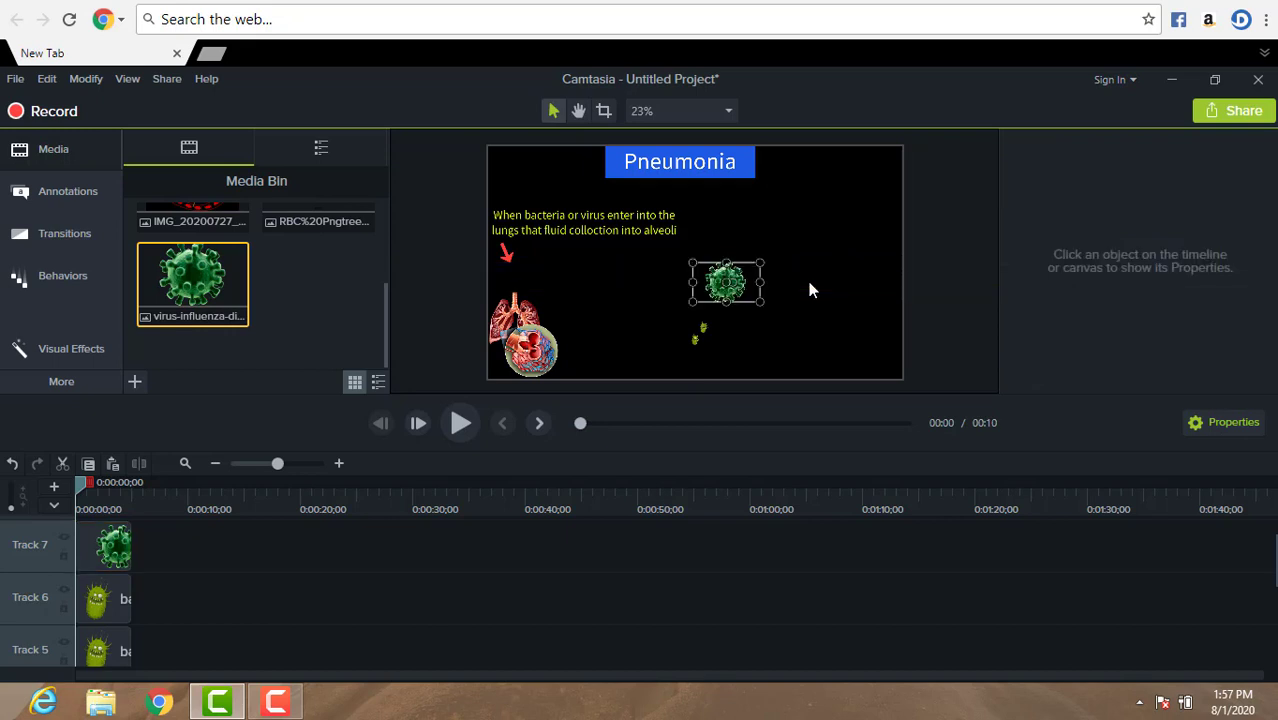
{"action": "left_click", "coordinate": [745, 292]}
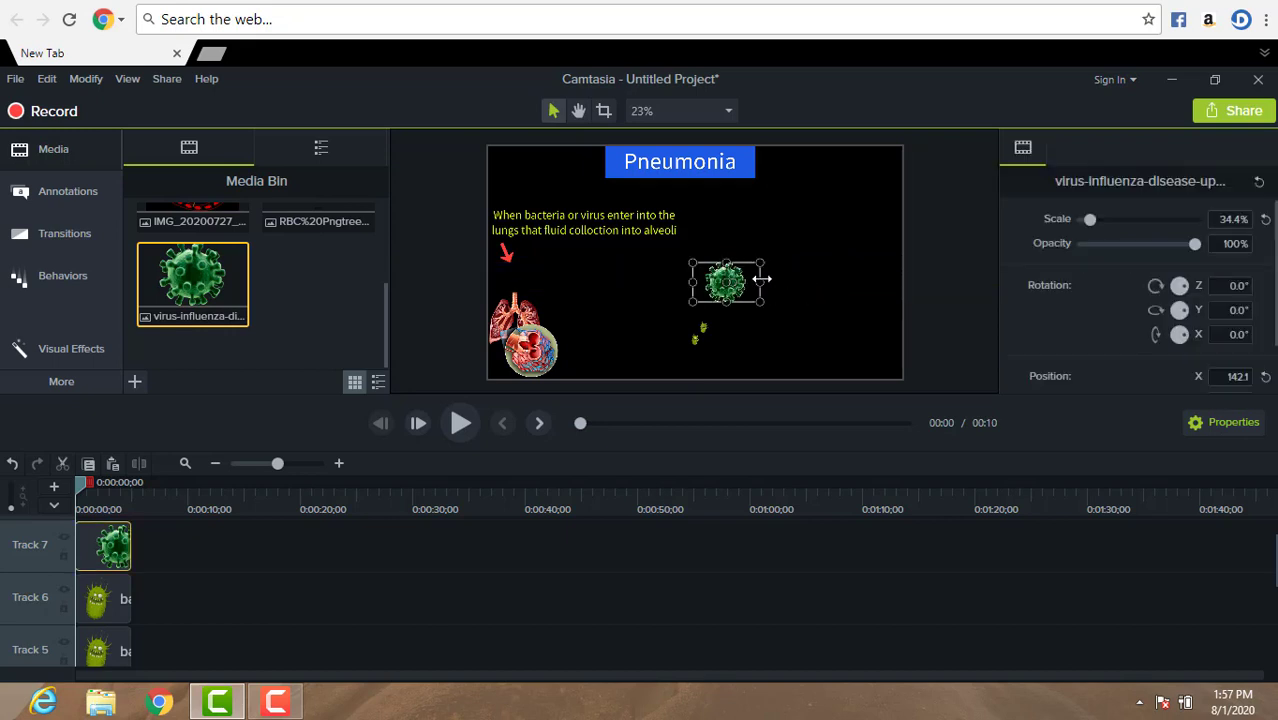
{"action": "left_click_drag", "start_coordinate": [745, 283], "coordinate": [713, 283]}
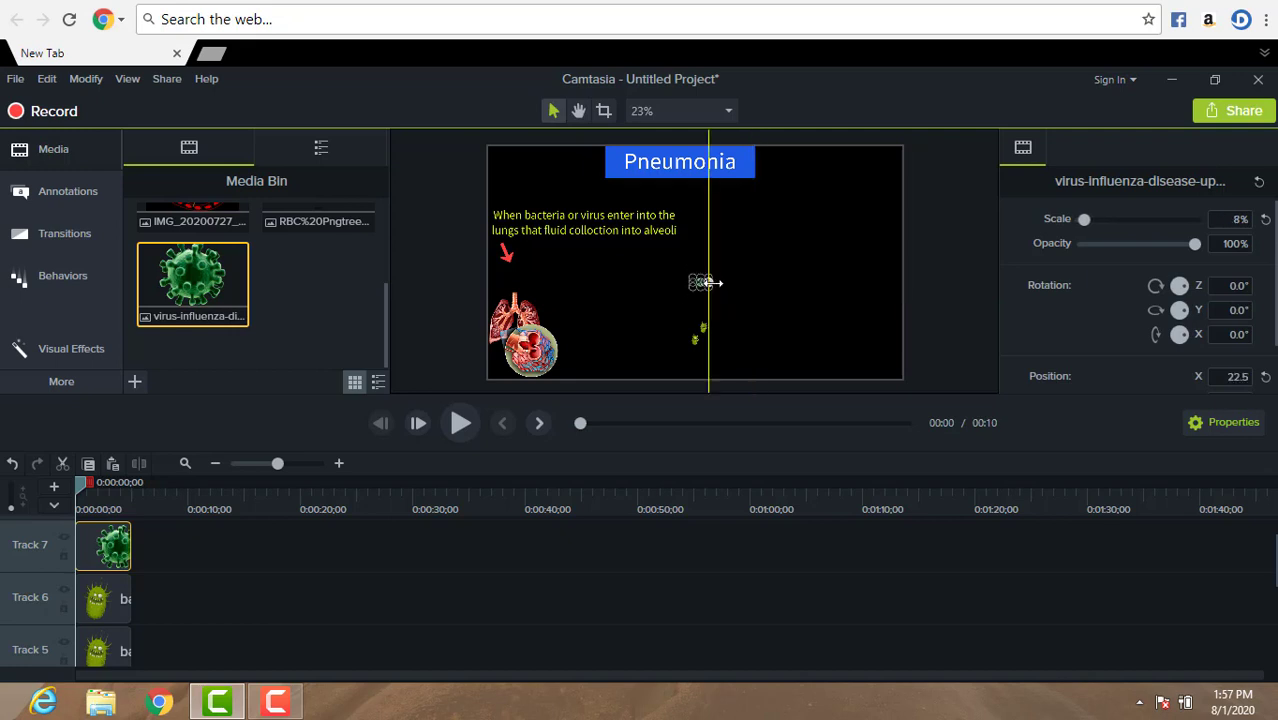
{"action": "left_click", "coordinate": [787, 274]}
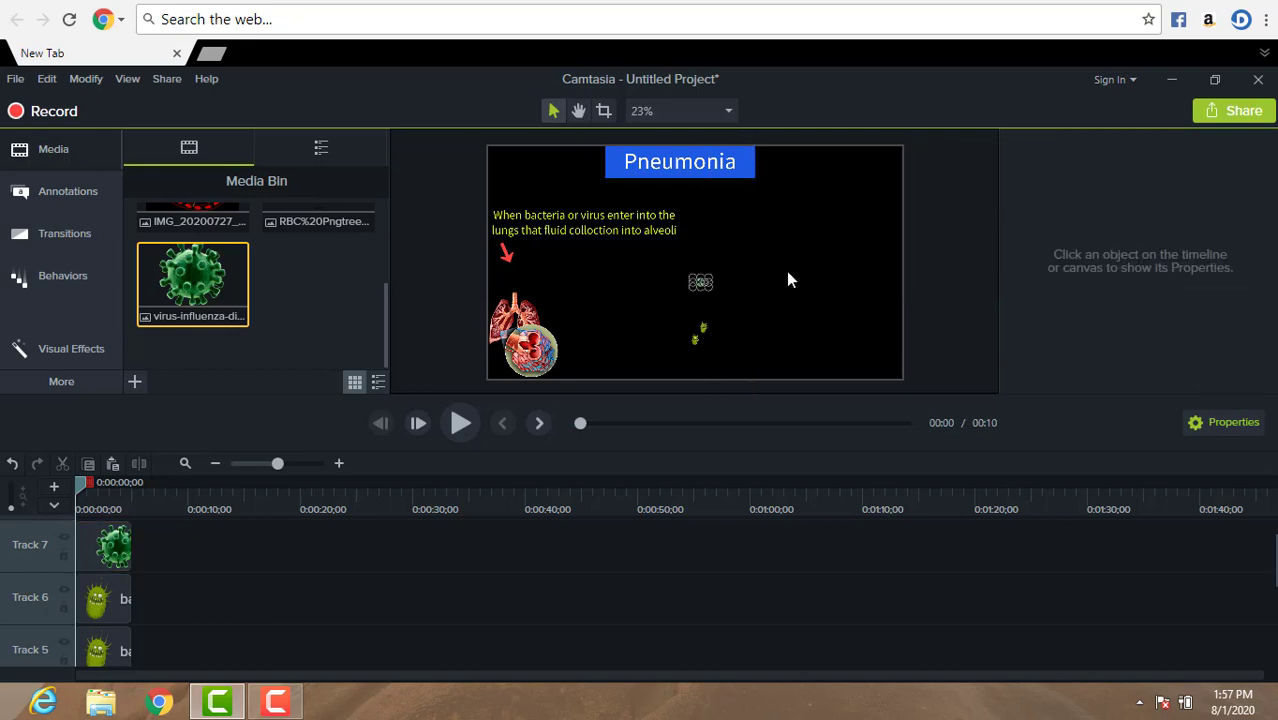
{"action": "left_click", "coordinate": [700, 287]}
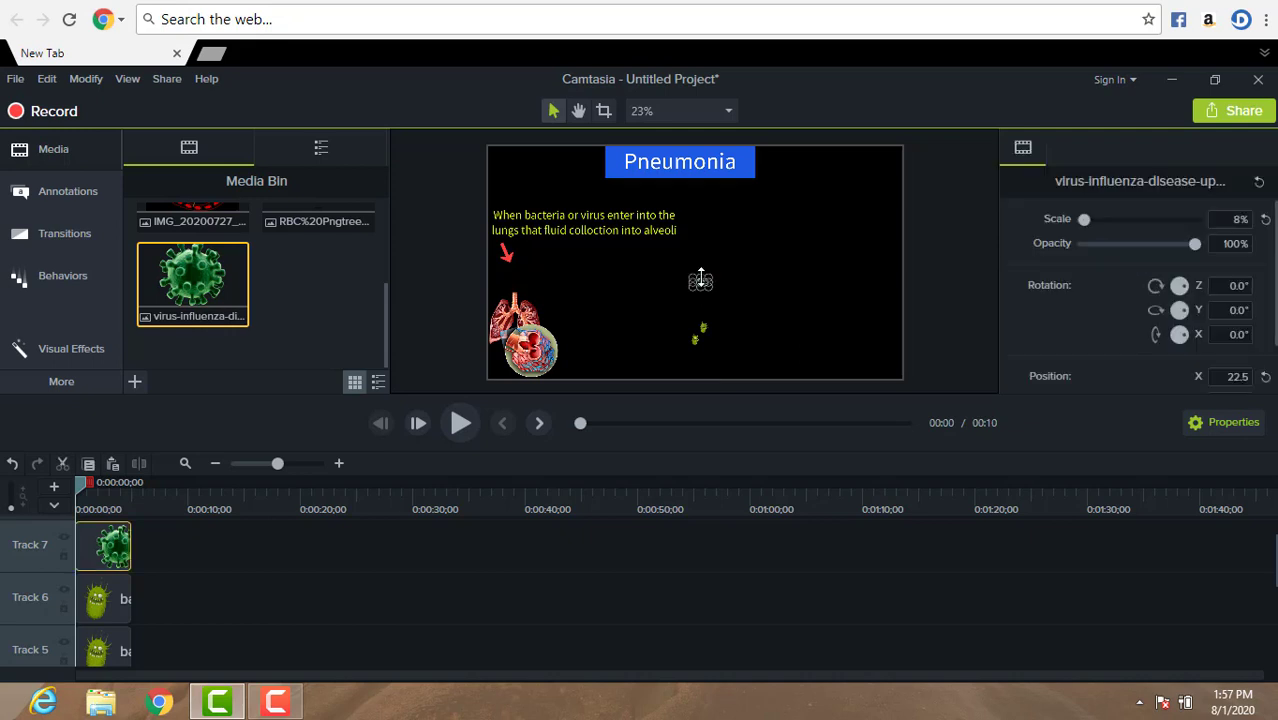
{"action": "left_click_drag", "start_coordinate": [700, 278], "coordinate": [708, 287]}
{"action": "left_click", "coordinate": [726, 281]}
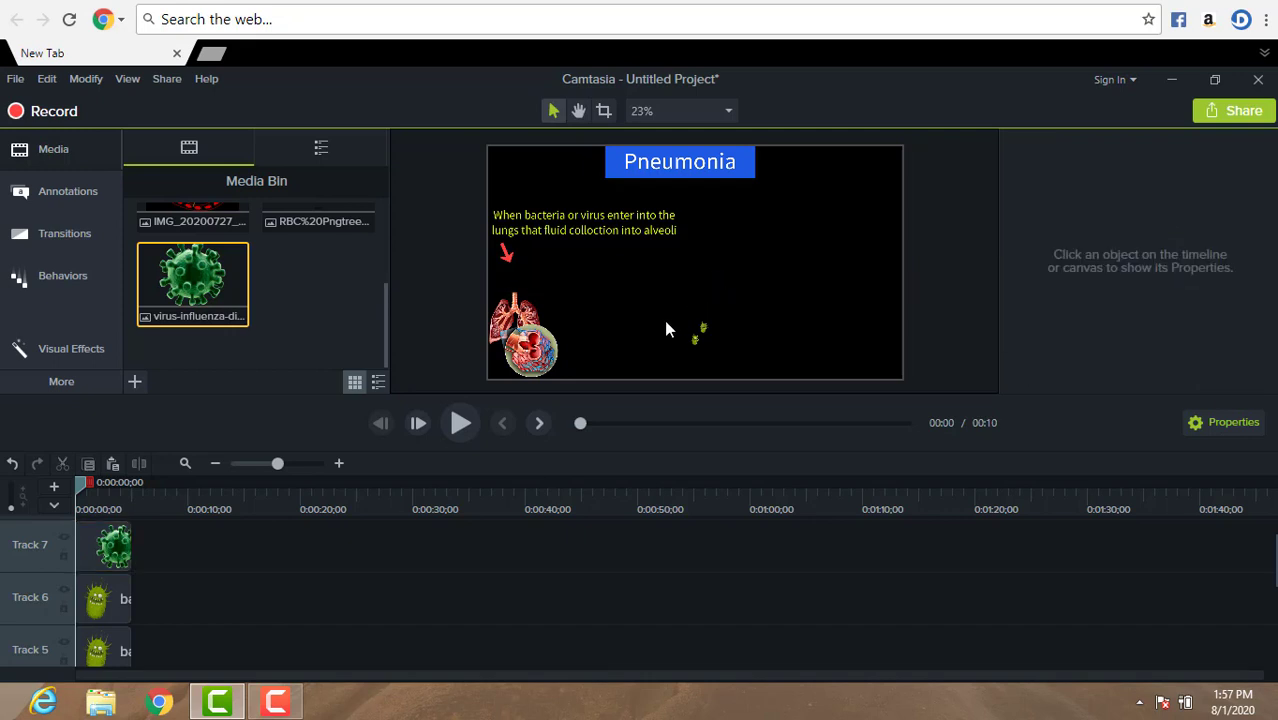
Step: Try to move the tiny virus image slightly left on the canvas and rotate it about 15.3°
{"action": "left_click", "coordinate": [117, 565]}
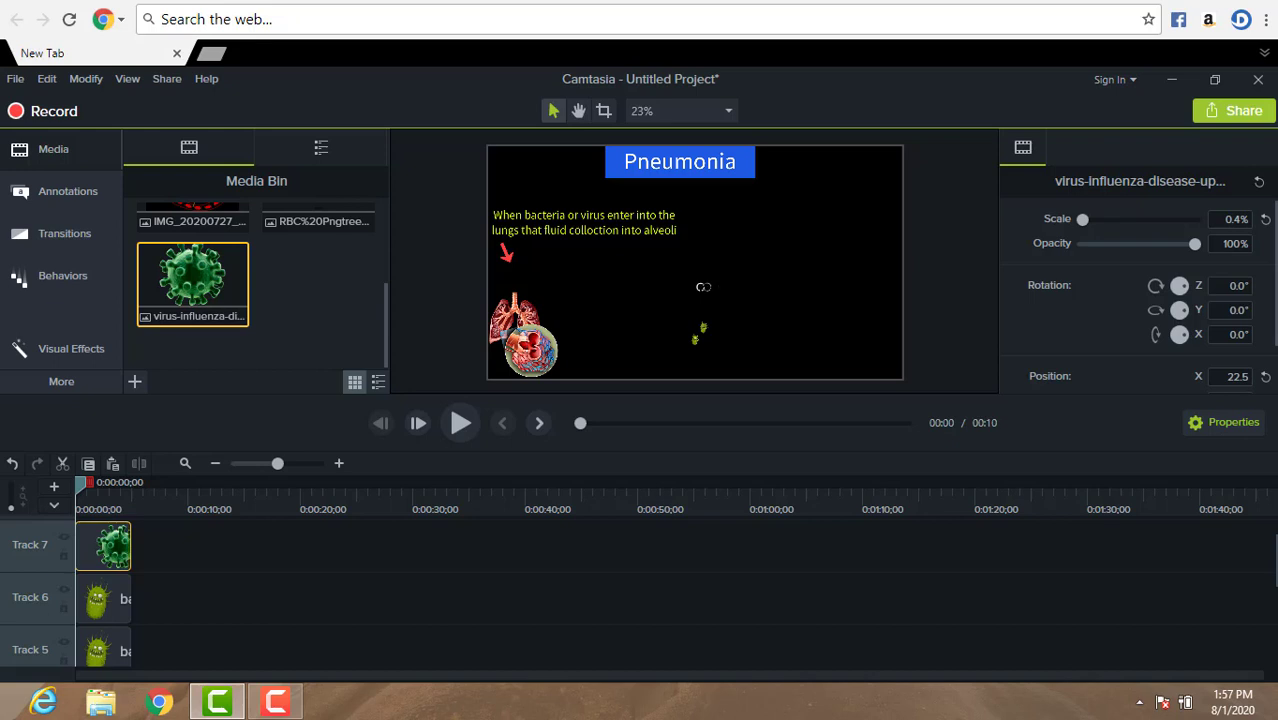
{"action": "left_click_drag", "start_coordinate": [703, 287], "coordinate": [705, 286]}
{"action": "mouse_move", "coordinate": [699, 288]}
{"action": "left_mouse_down"}
{"action": "mouse_move", "coordinate": [681, 297]}
{"action": "mouse_move", "coordinate": [719, 283]}
{"action": "mouse_move", "coordinate": [678, 286]}
{"action": "left_mouse_up"}
{"action": "left_click_drag", "start_coordinate": [684, 288], "coordinate": [682, 286]}
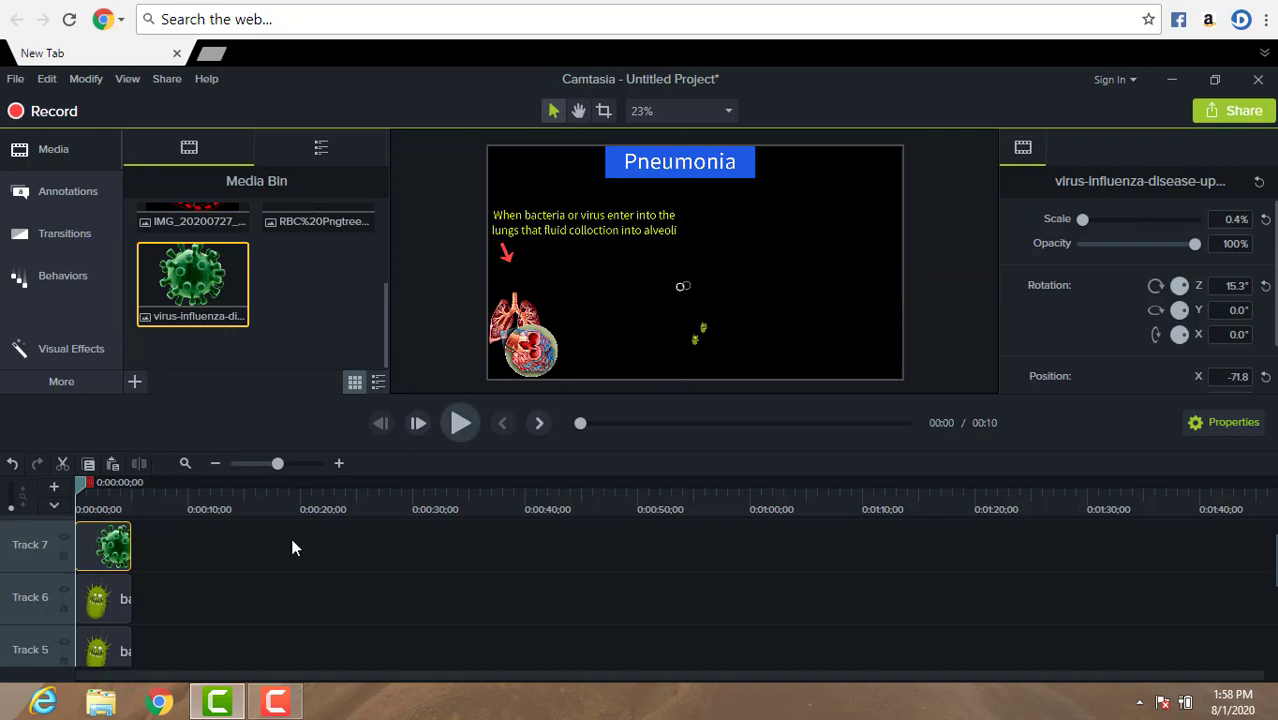
Step: Delete the virus clip from Track 7 and place a fresh copy of the virus-influenza image at the track's start
{"action": "right_click", "coordinate": [90, 560]}
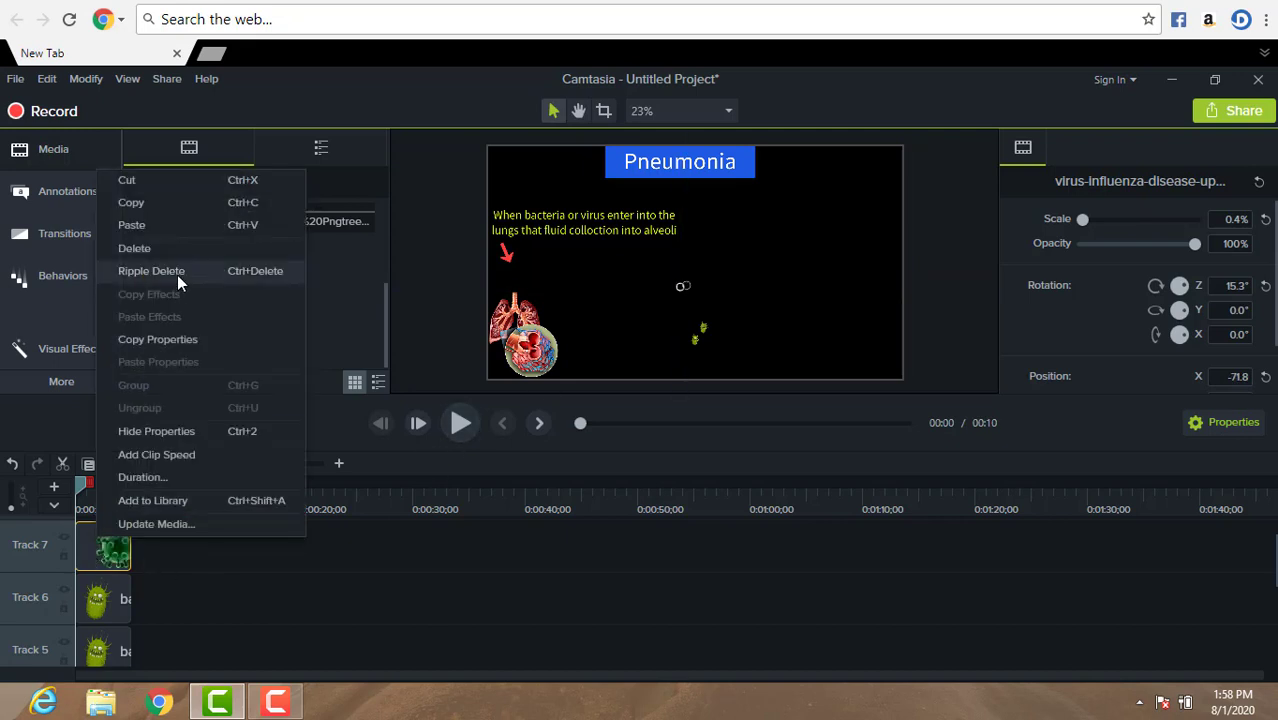
{"action": "left_click", "coordinate": [177, 248]}
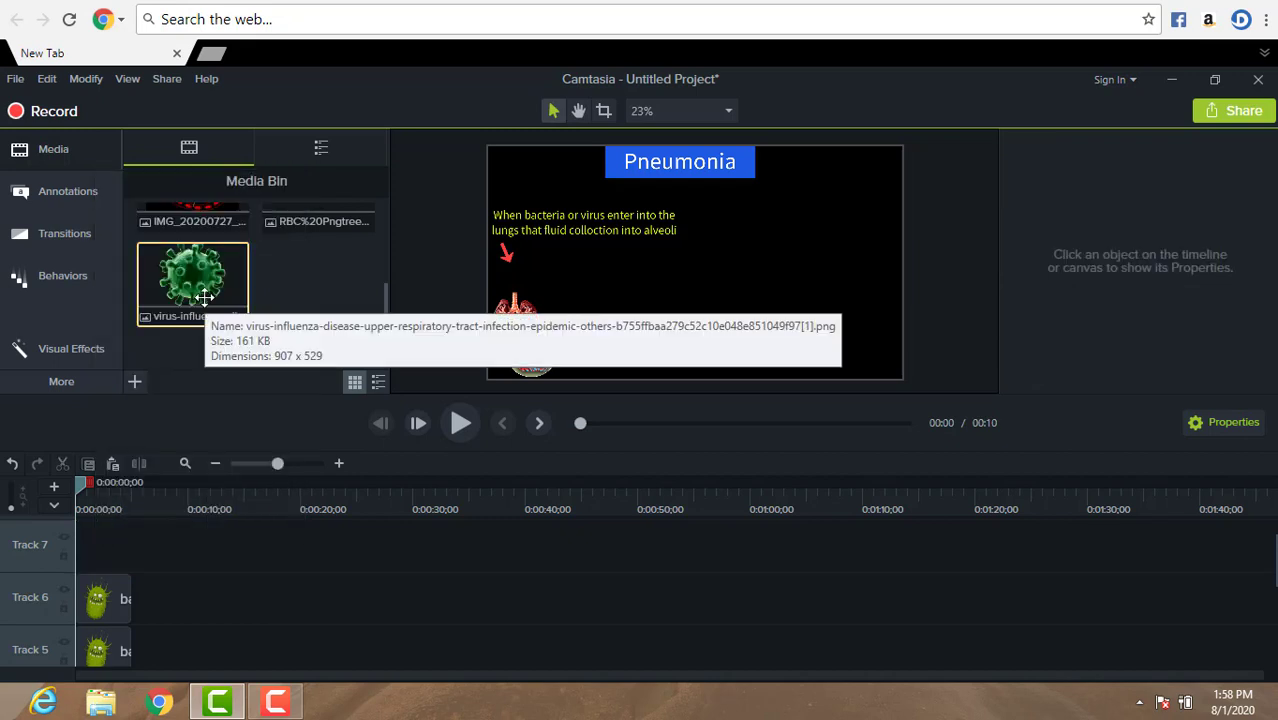
{"action": "left_click_drag", "start_coordinate": [192, 285], "coordinate": [81, 548]}
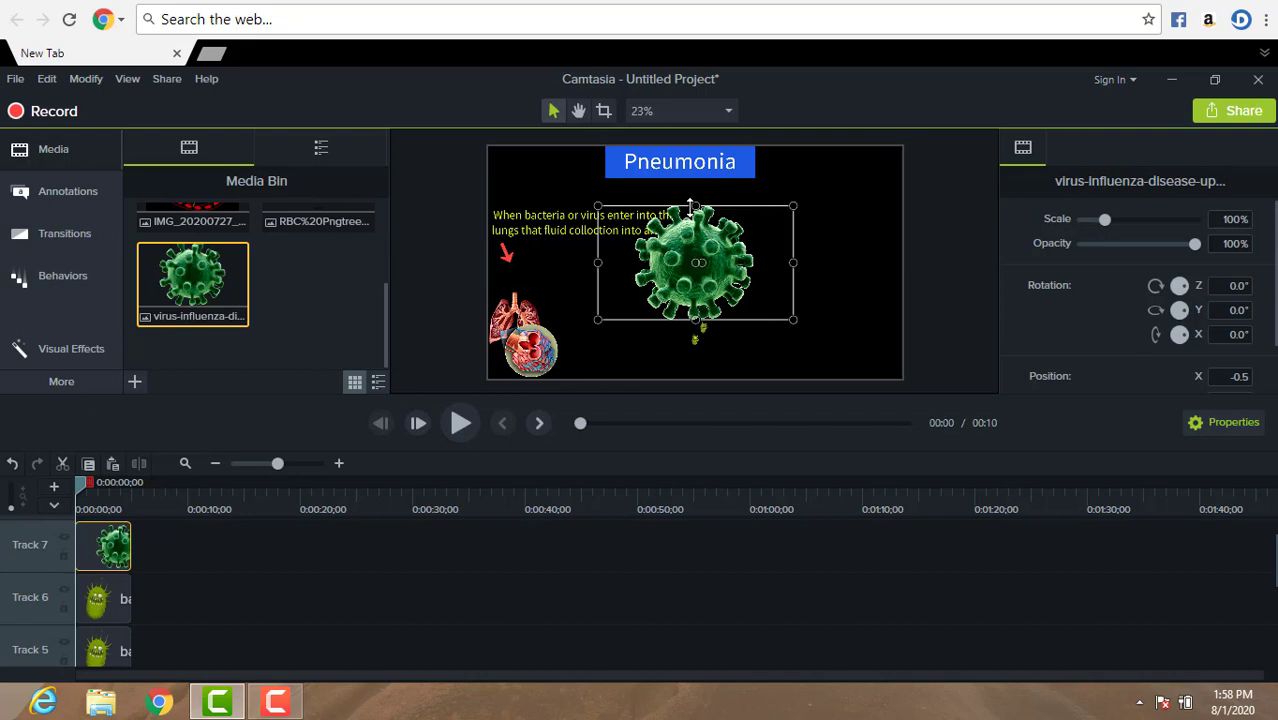
Step: Shrink the new virus image to roughly the size of the small bacteria, keeping it above and to the left of them
{"action": "left_click_drag", "start_coordinate": [695, 206], "coordinate": [766, 270]}
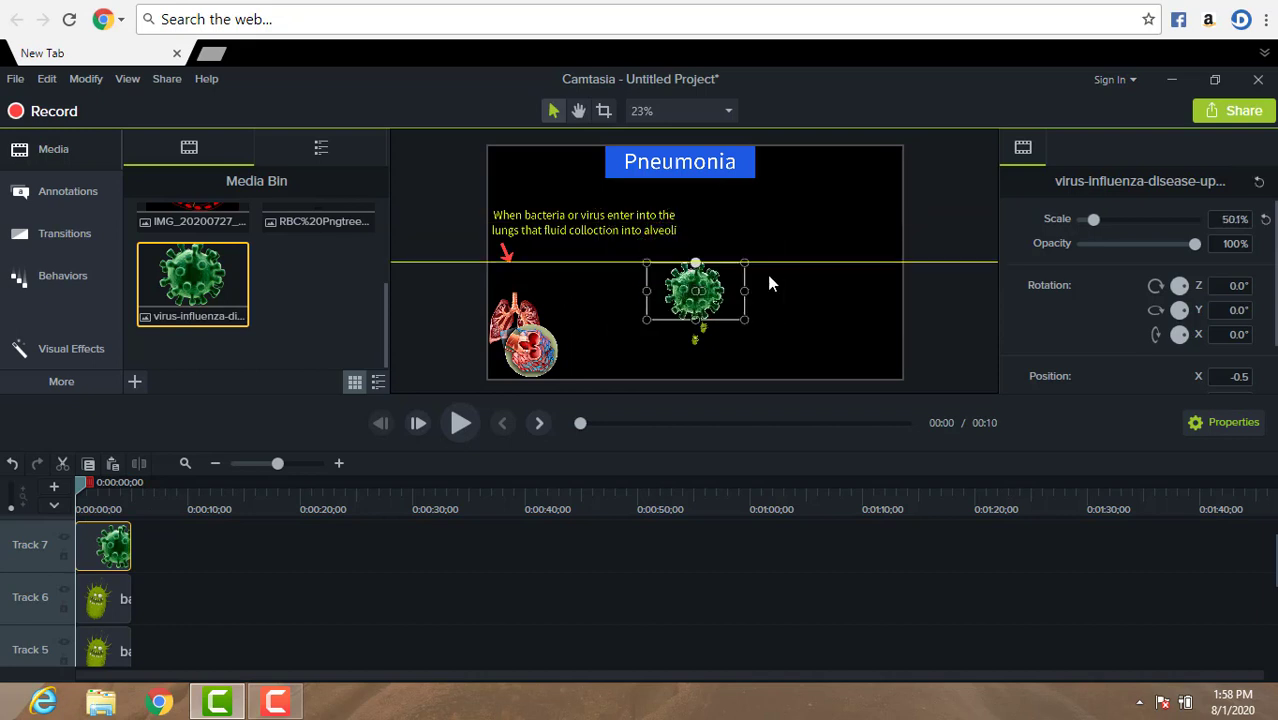
{"action": "left_click_drag", "start_coordinate": [711, 313], "coordinate": [680, 300]}
{"action": "left_click", "coordinate": [797, 275]}
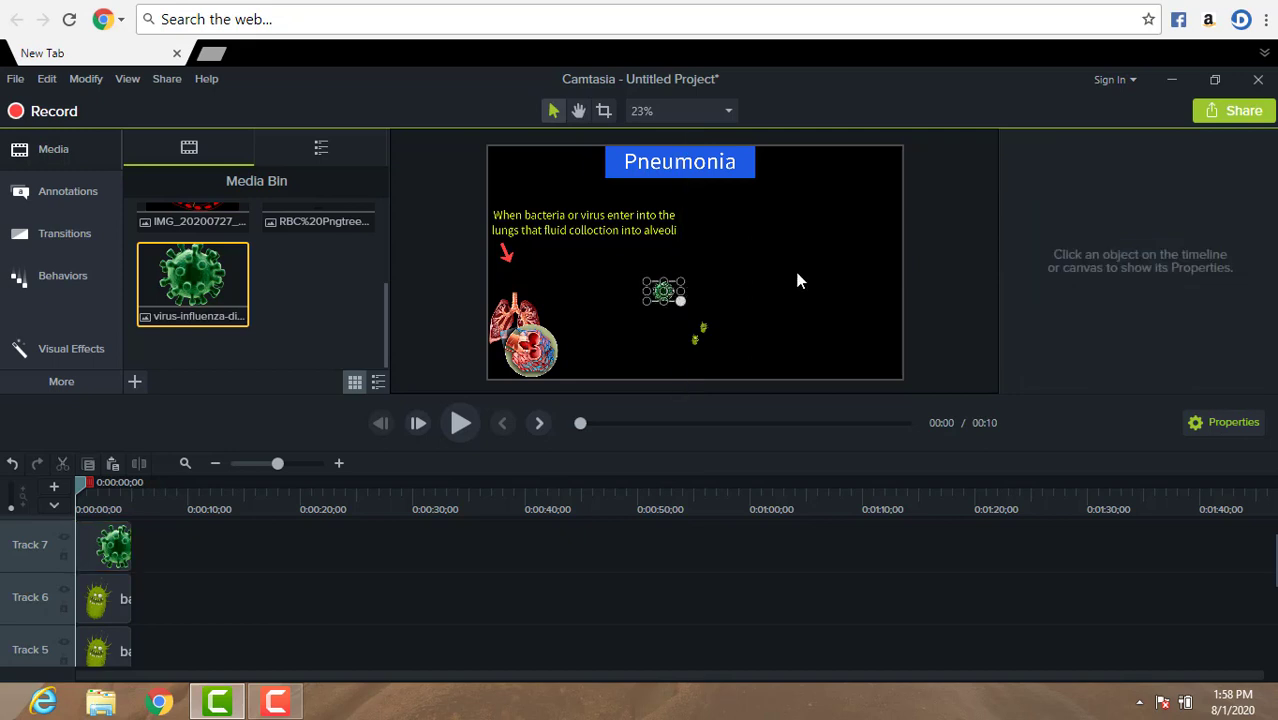
{"action": "left_click", "coordinate": [663, 292]}
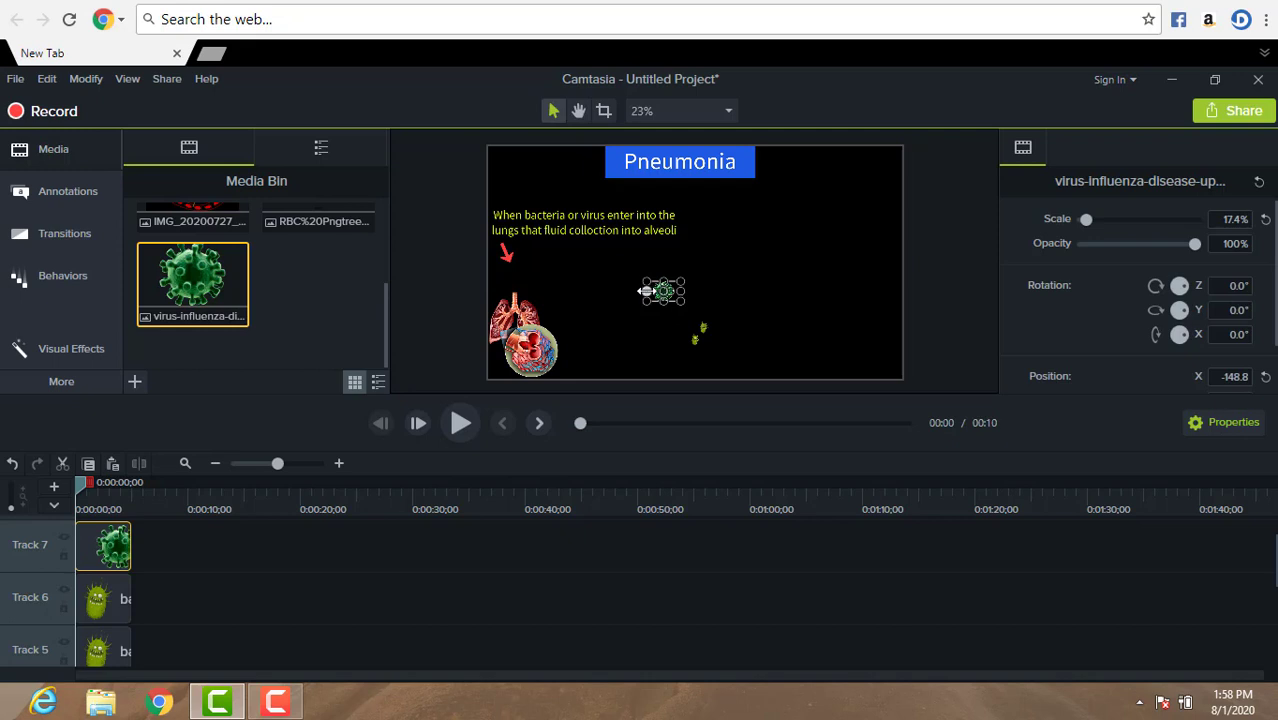
{"action": "left_click_drag", "start_coordinate": [647, 290], "coordinate": [657, 290]}
{"action": "left_click", "coordinate": [756, 270]}
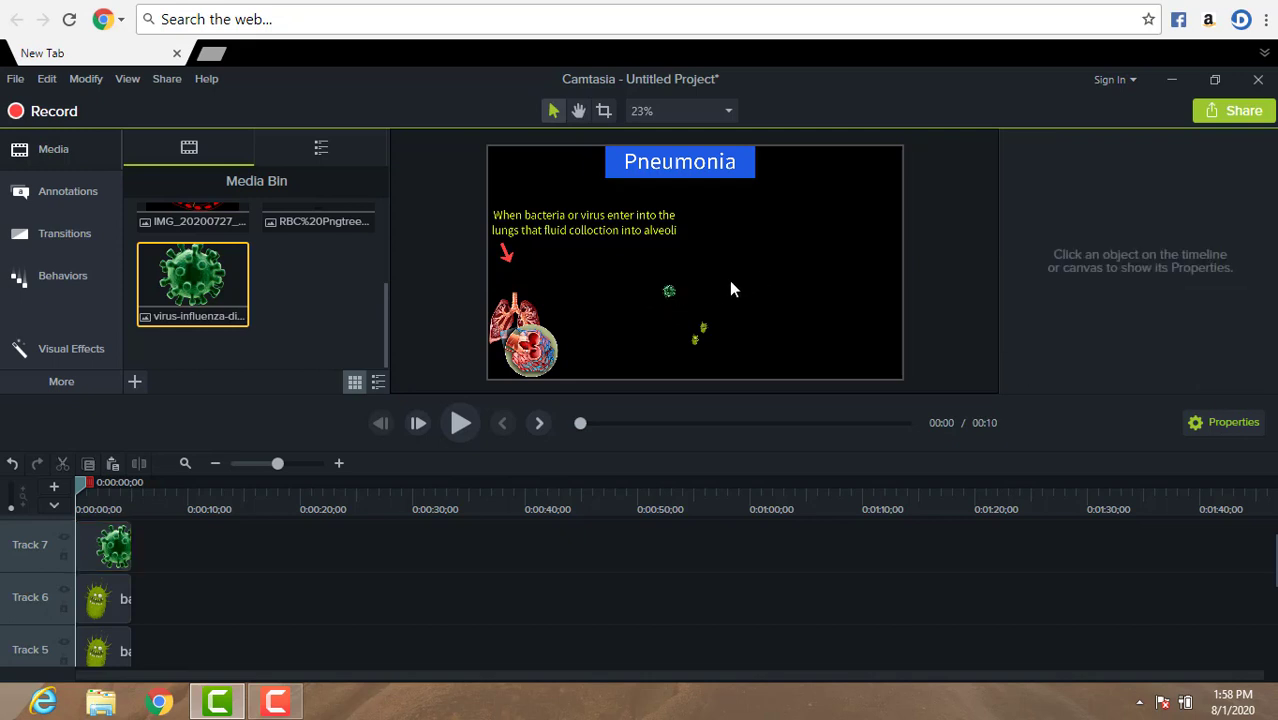
Step: Shrink the virus image on the canvas slightly further, to 9.1% scale
{"action": "left_click", "coordinate": [670, 293]}
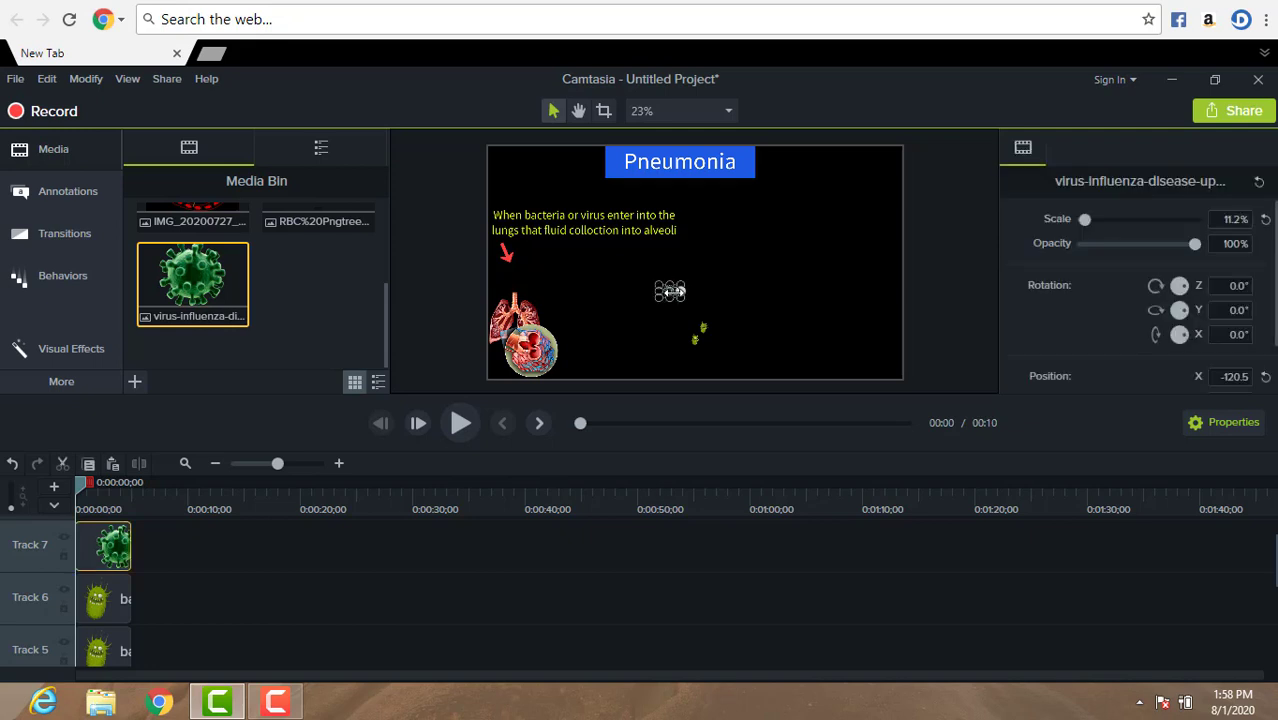
{"action": "left_click", "coordinate": [724, 300]}
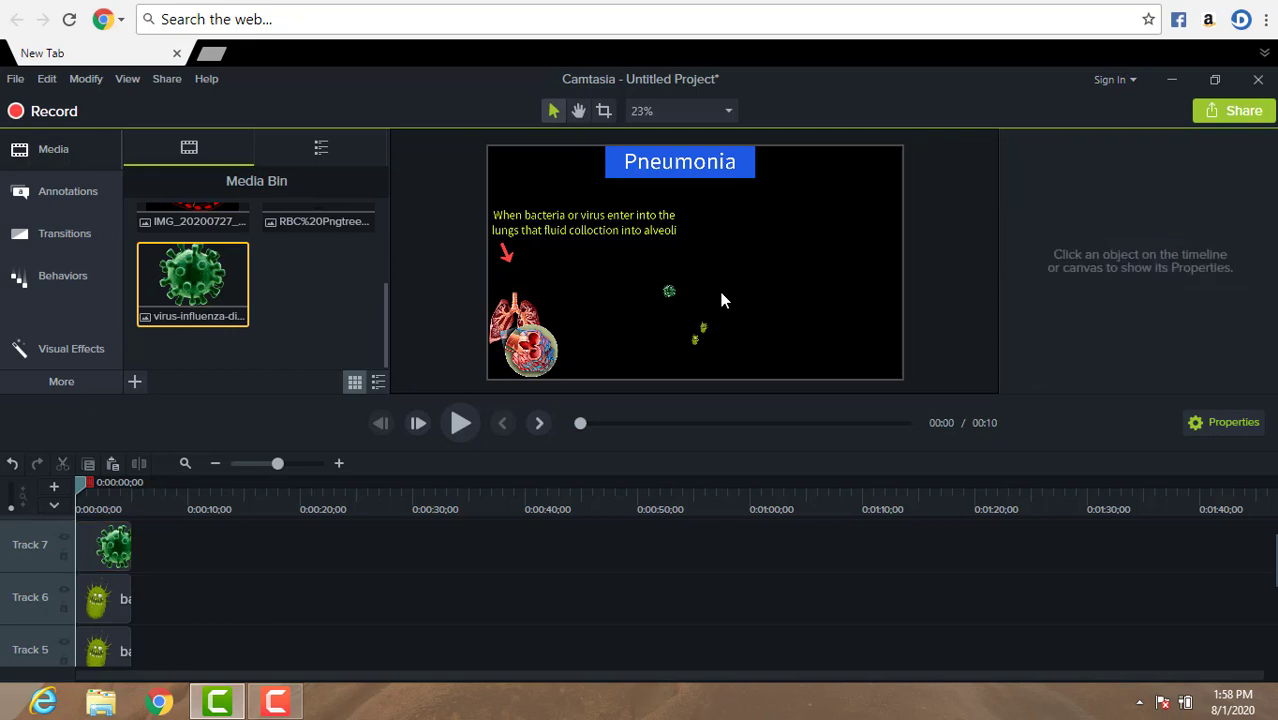
{"action": "left_click", "coordinate": [669, 291]}
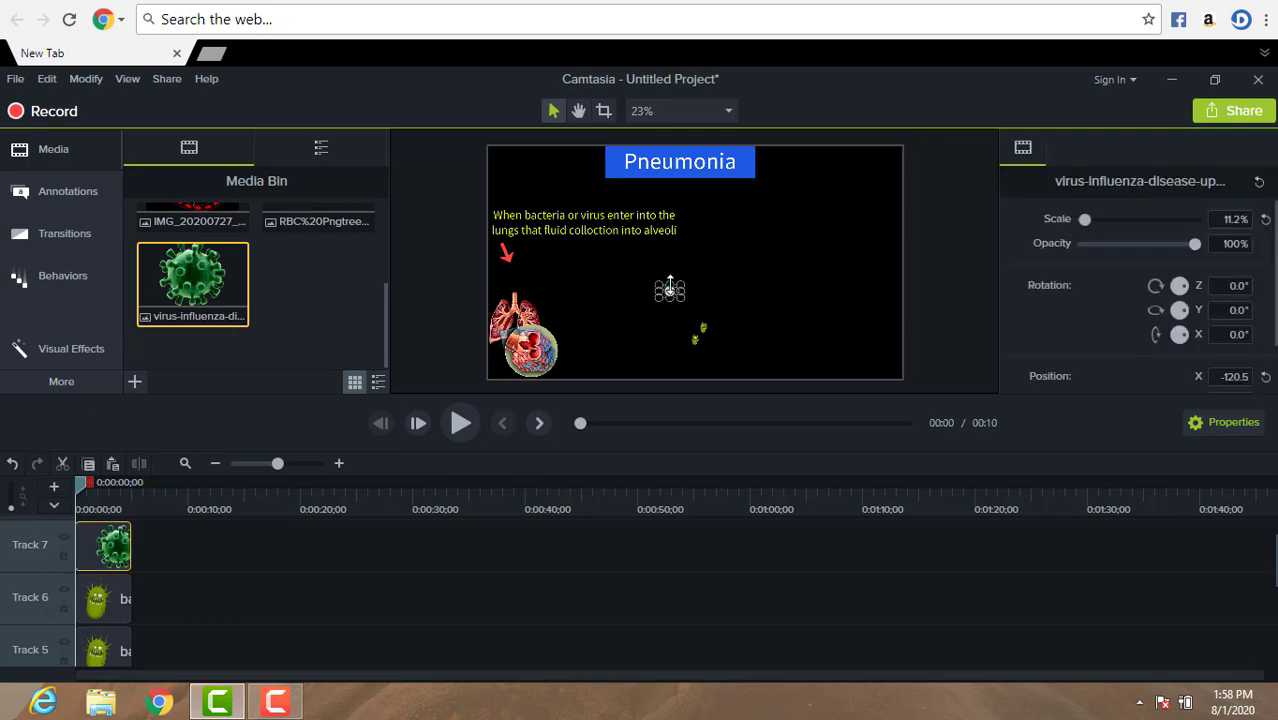
{"action": "left_click_drag", "start_coordinate": [669, 291], "coordinate": [670, 290]}
{"action": "left_click", "coordinate": [722, 283]}
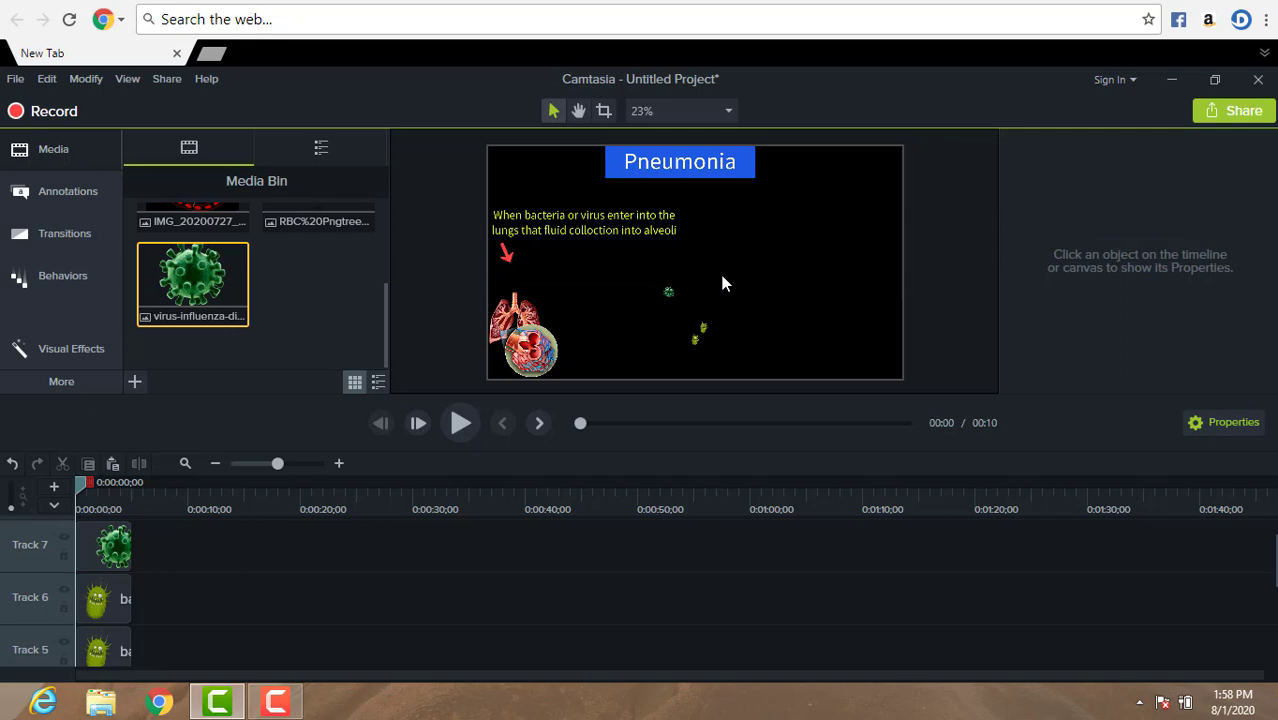
Step: Add Track 8, duplicate the Track 7 virus clip onto it, and move the copy away from the original on the canvas
{"action": "left_click", "coordinate": [55, 484]}
{"action": "left_click", "coordinate": [111, 607]}
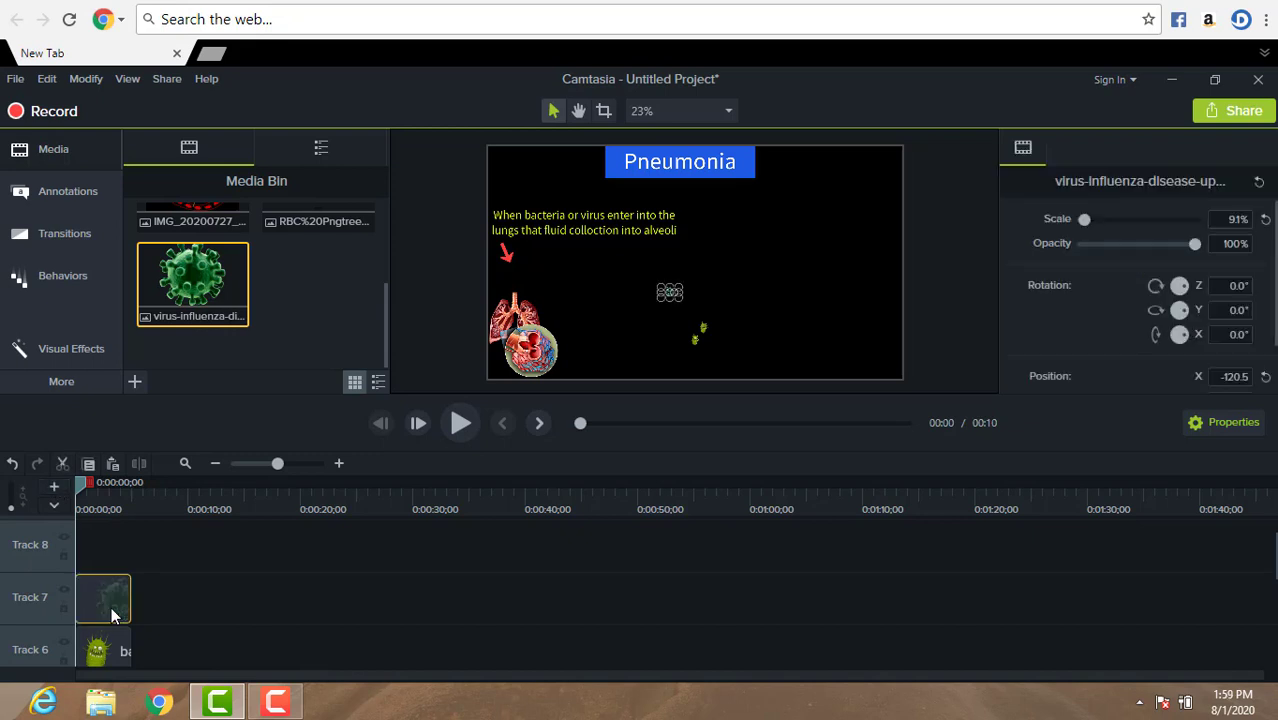
{"action": "left_click", "coordinate": [102, 566]}
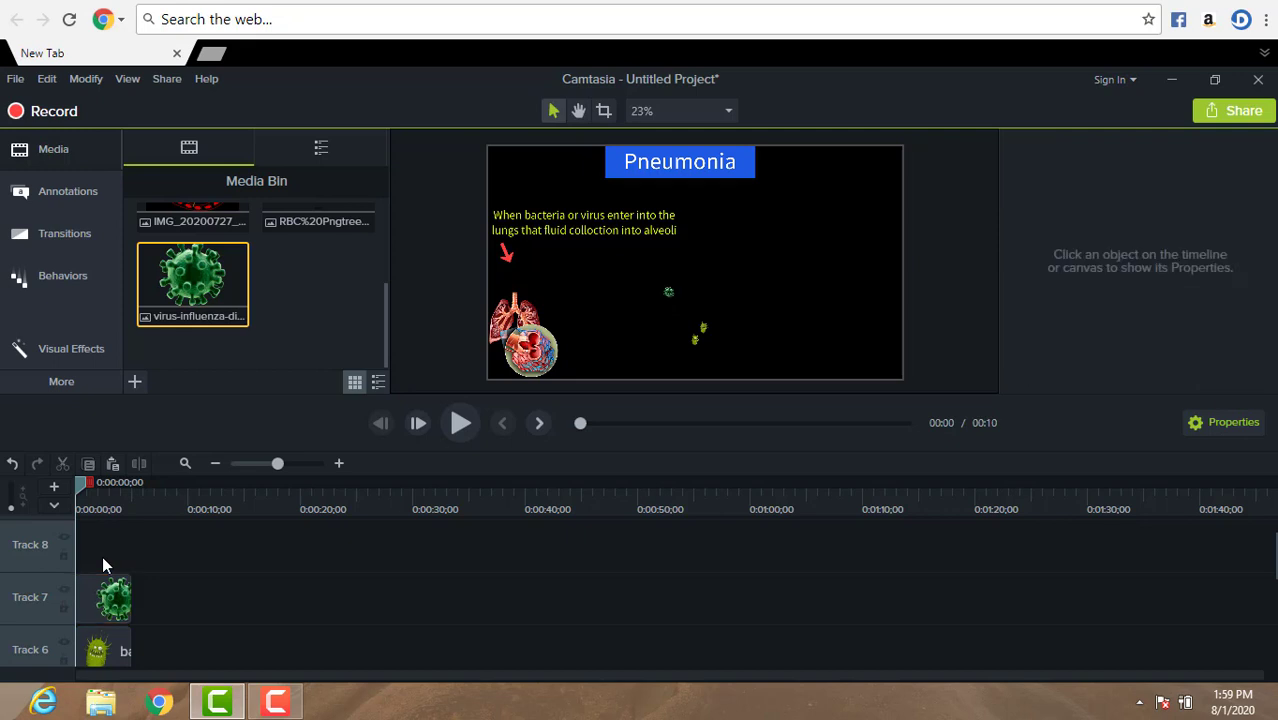
{"action": "key", "text": "ctrl+v"}
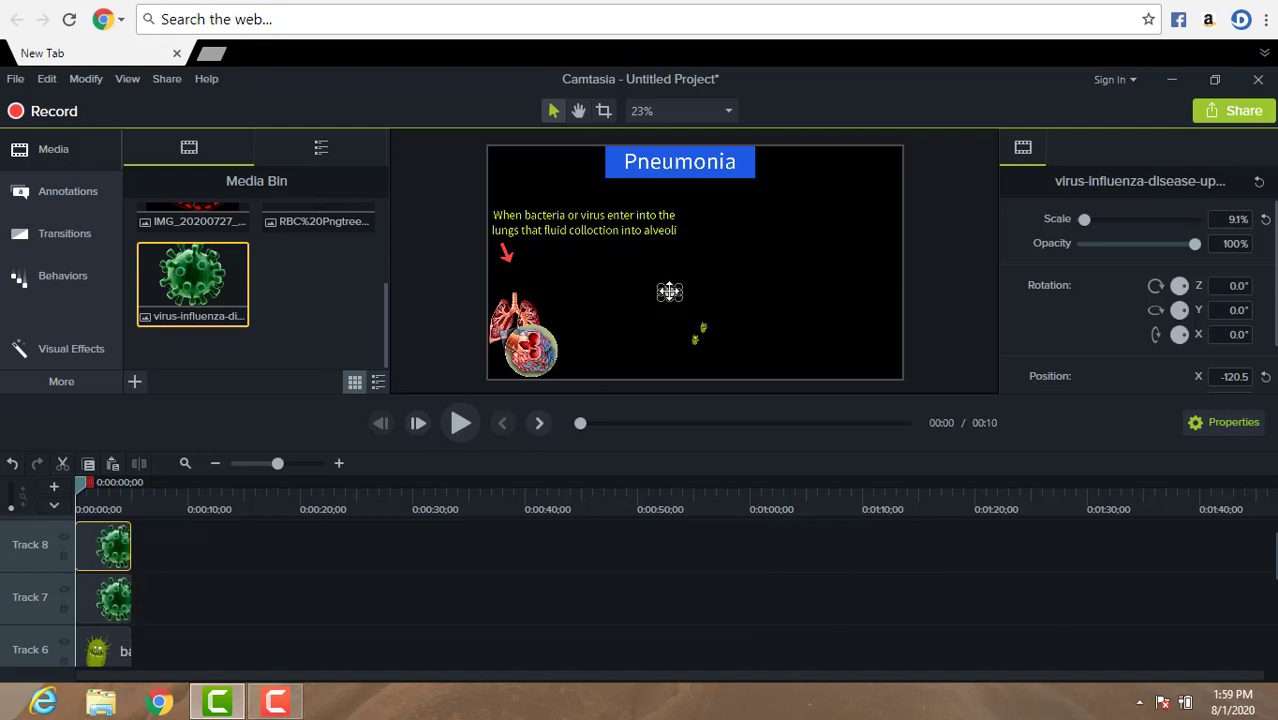
{"action": "left_click_drag", "start_coordinate": [669, 291], "coordinate": [731, 282]}
{"action": "left_click", "coordinate": [767, 318]}
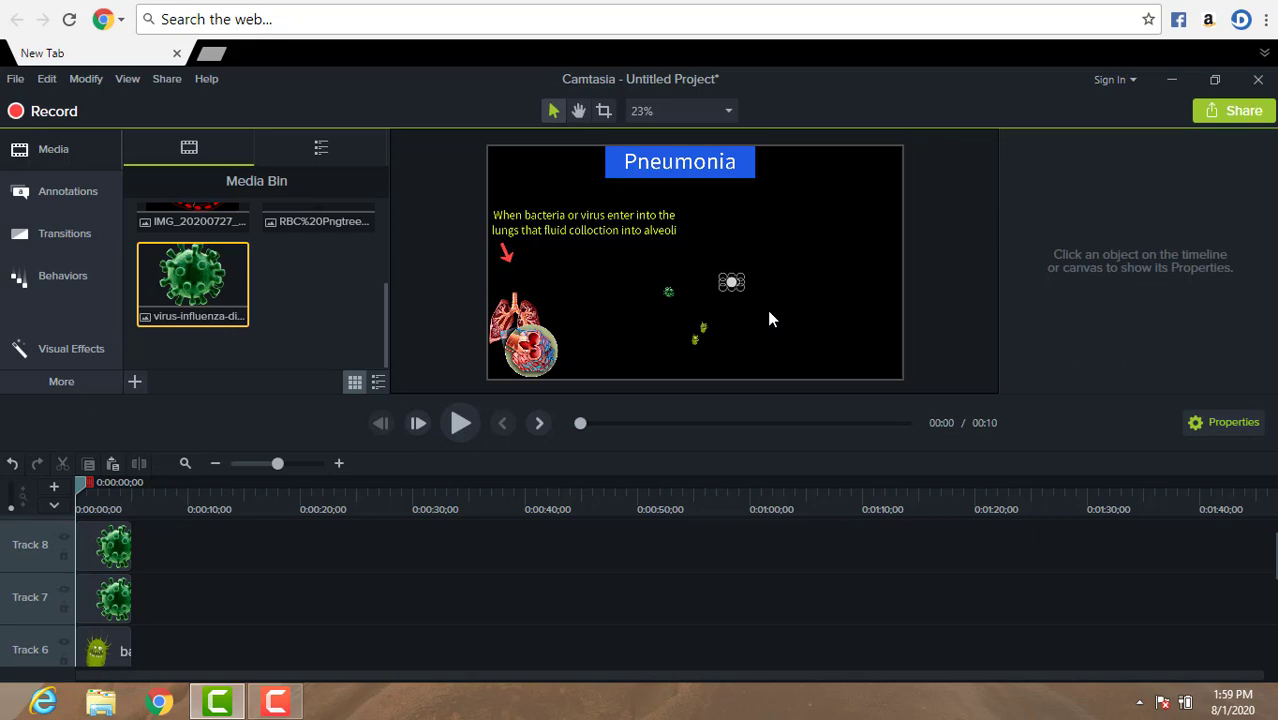
Step: Move both bacteria and both viruses on the canvas into a small cluster beside the red arrow, above the lungs
{"action": "left_click", "coordinate": [697, 343]}
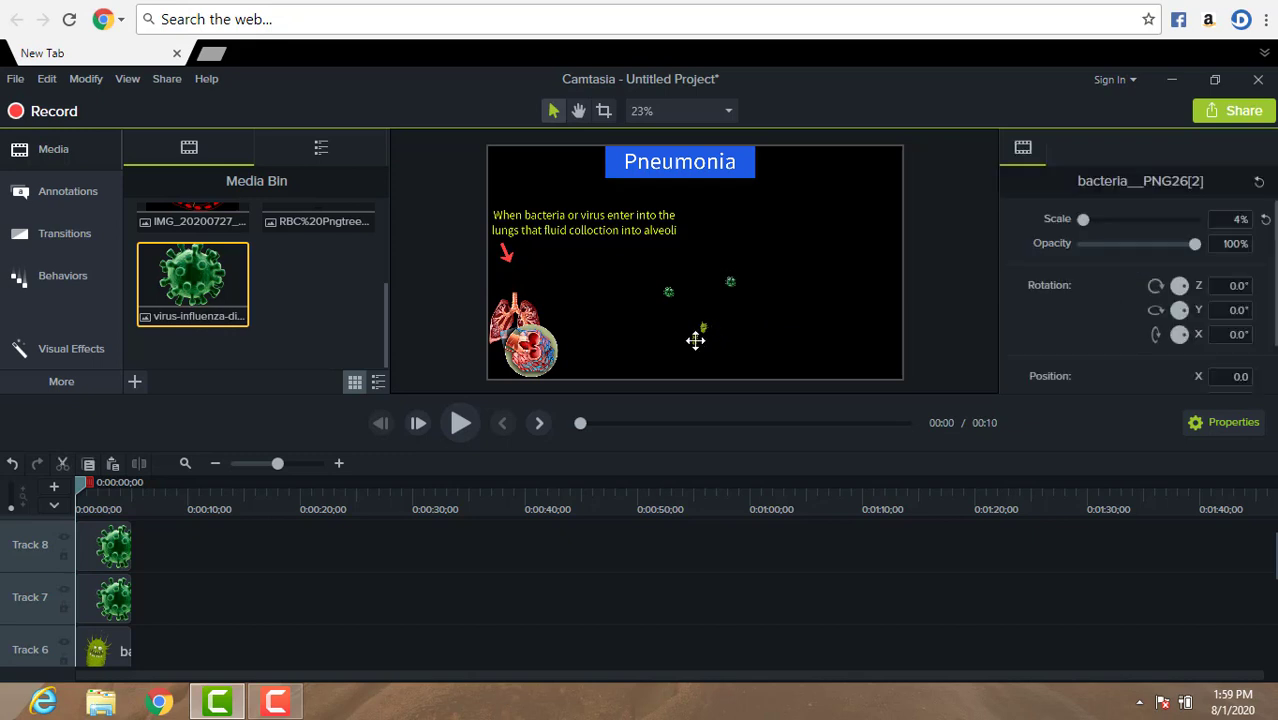
{"action": "left_click_drag", "start_coordinate": [695, 341], "coordinate": [536, 272]}
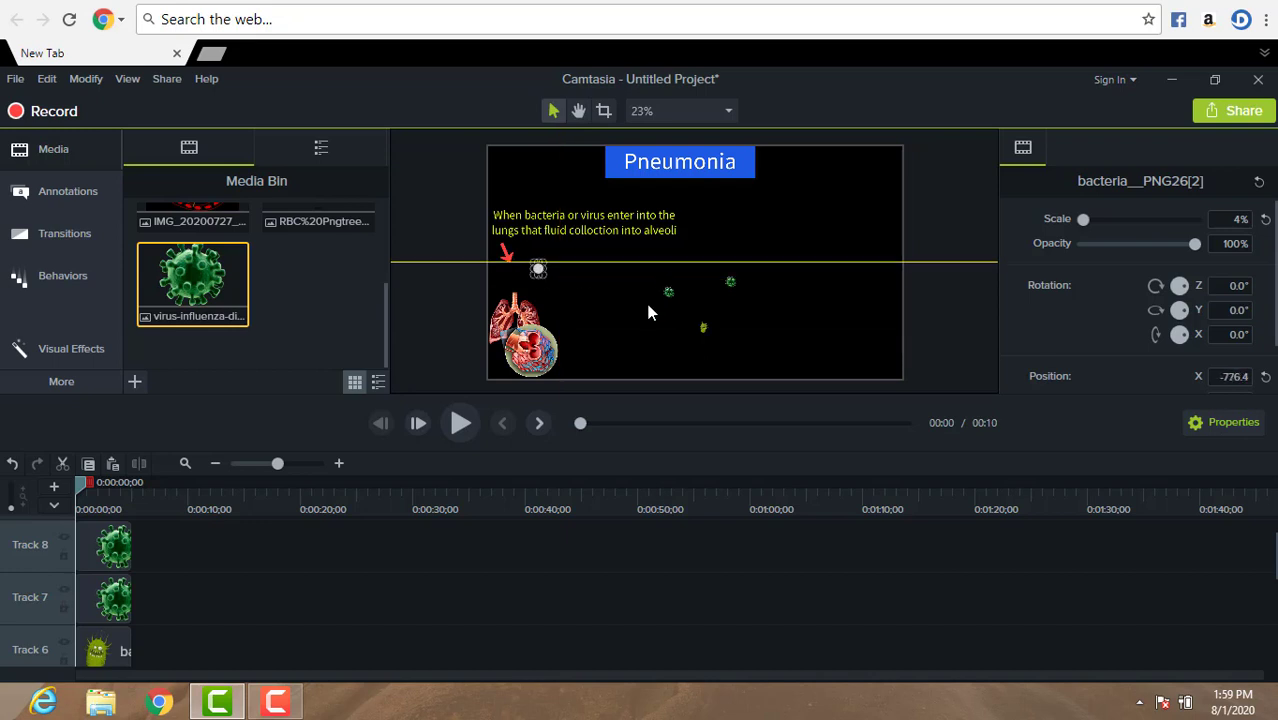
{"action": "left_click_drag", "start_coordinate": [672, 297], "coordinate": [544, 279]}
{"action": "left_click", "coordinate": [704, 328]}
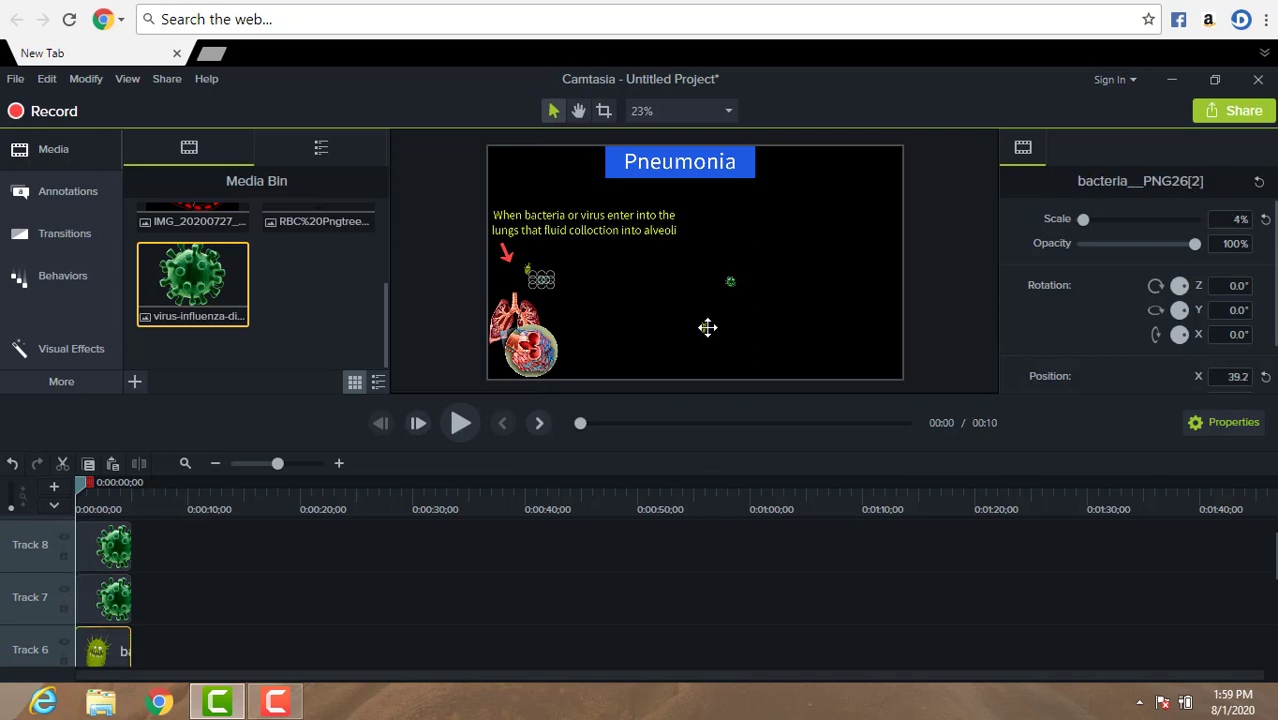
{"action": "left_click_drag", "start_coordinate": [704, 328], "coordinate": [543, 258]}
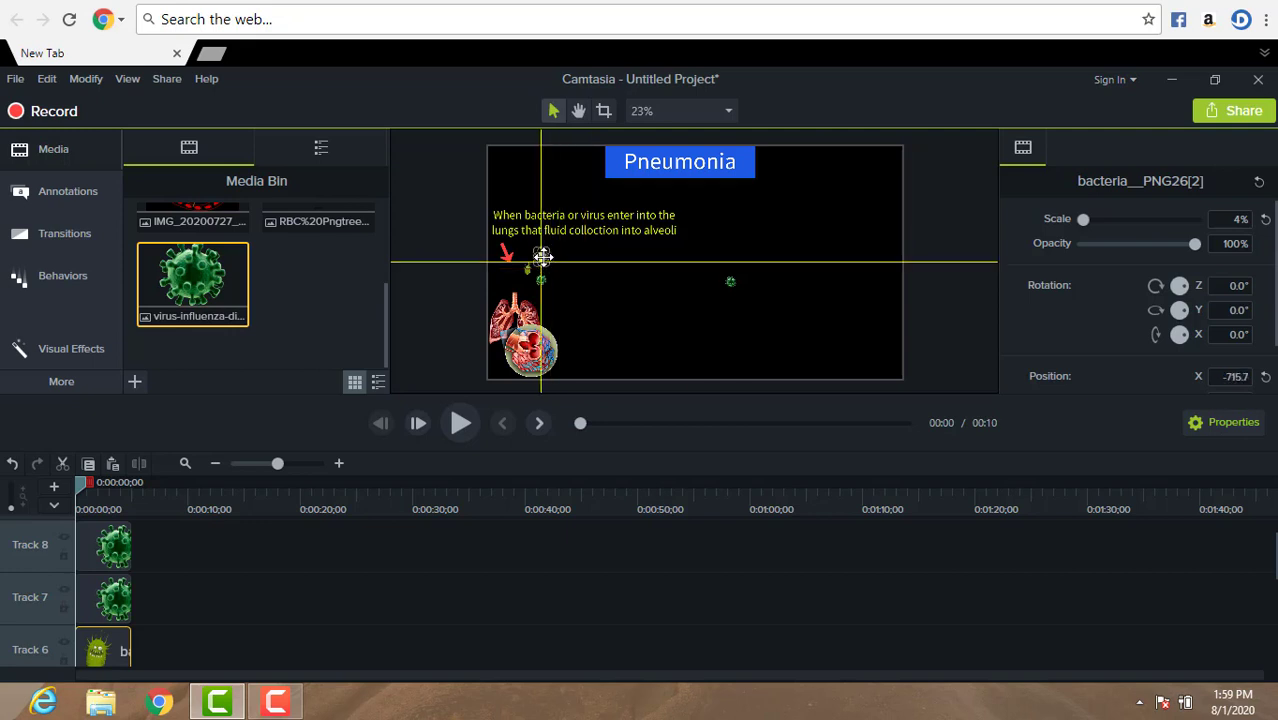
{"action": "left_click", "coordinate": [731, 281]}
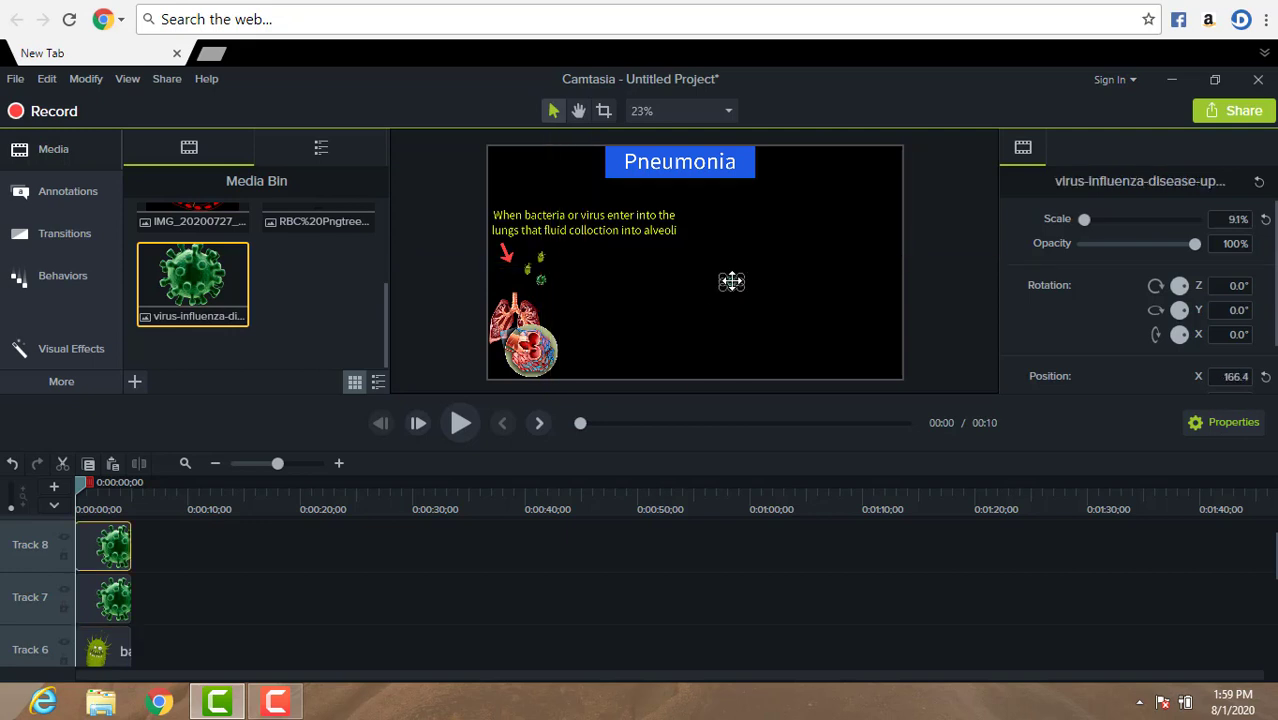
{"action": "left_click_drag", "start_coordinate": [731, 281], "coordinate": [561, 268]}
{"action": "left_click", "coordinate": [639, 313]}
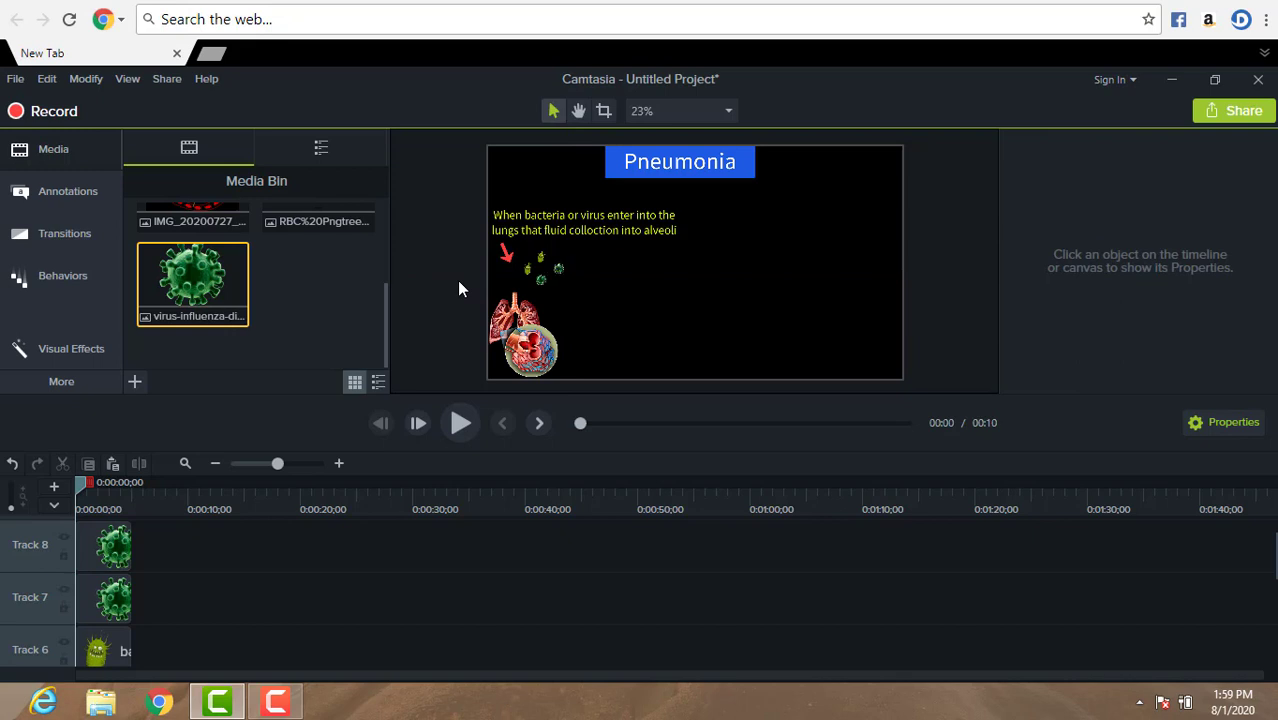
Step: Apply a Custom animation near the start of the bacteria clip on Track 6
{"action": "scroll", "coordinate": [384, 268], "scroll_direction": "up", "scroll_amount": 3}
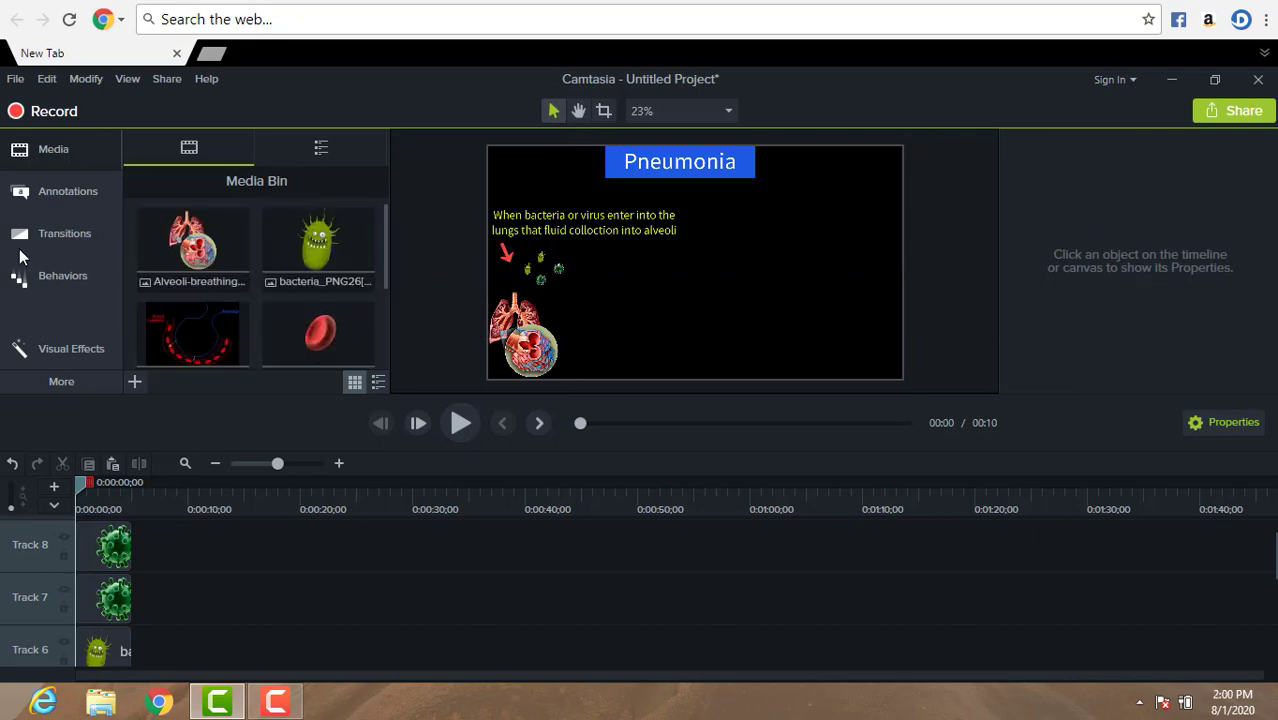
{"action": "left_click", "coordinate": [28, 193]}
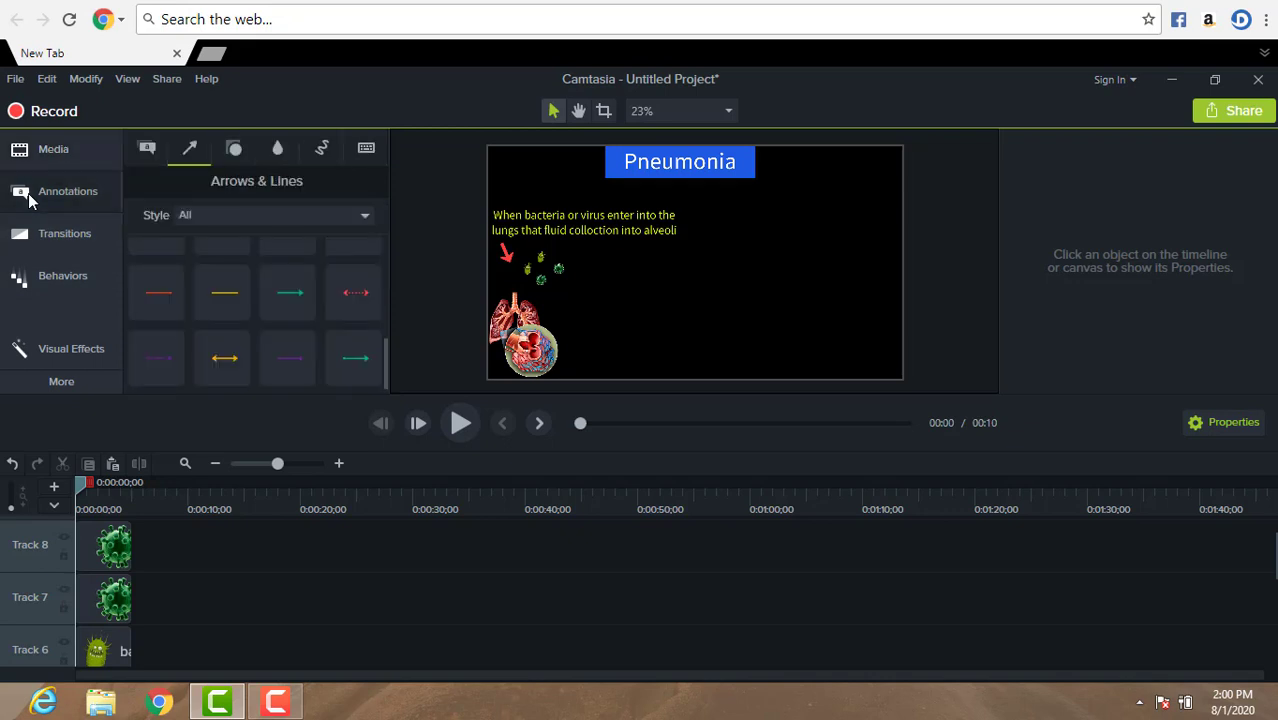
{"action": "left_click", "coordinate": [87, 379]}
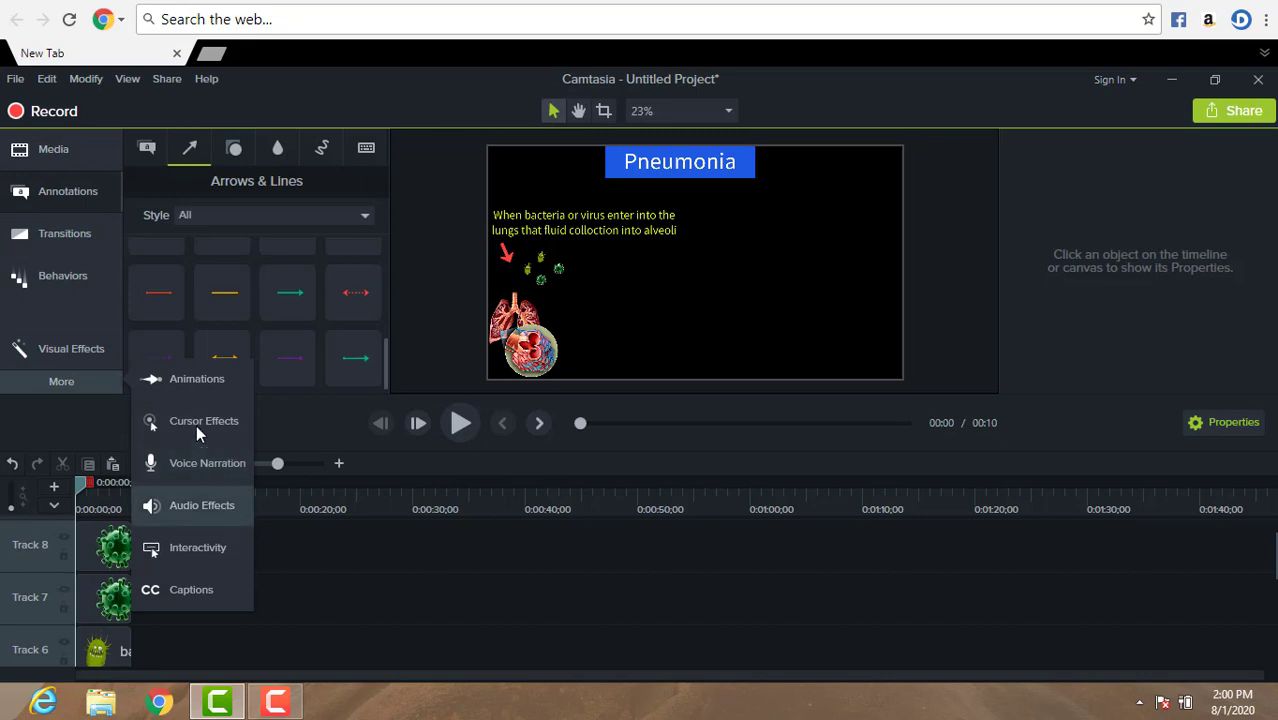
{"action": "left_click", "coordinate": [199, 391]}
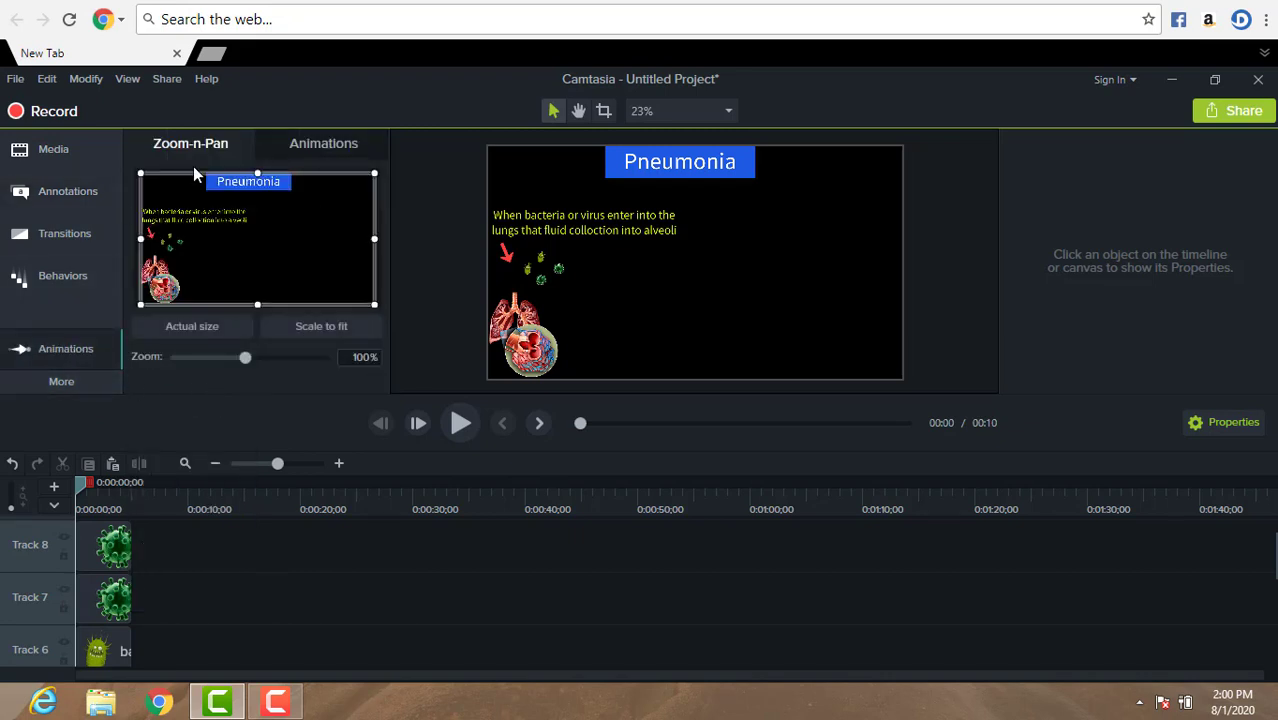
{"action": "left_click", "coordinate": [344, 147]}
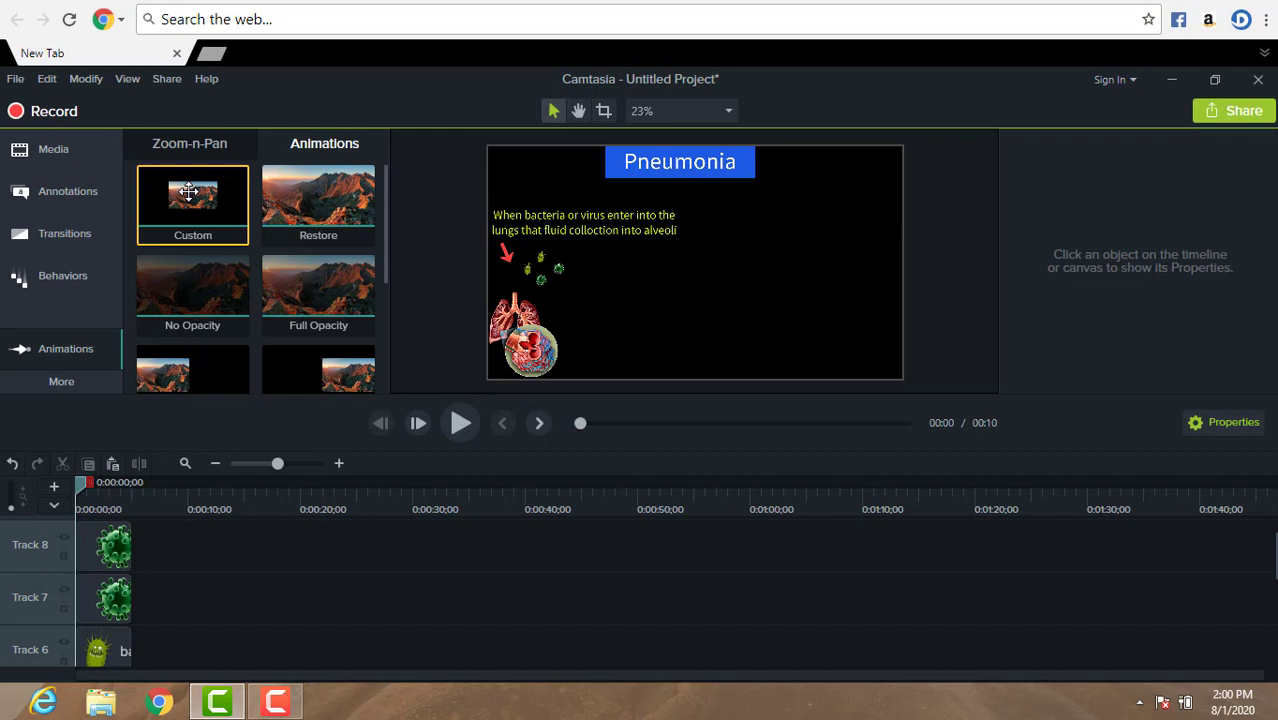
{"action": "left_click_drag", "start_coordinate": [188, 193], "coordinate": [88, 651]}
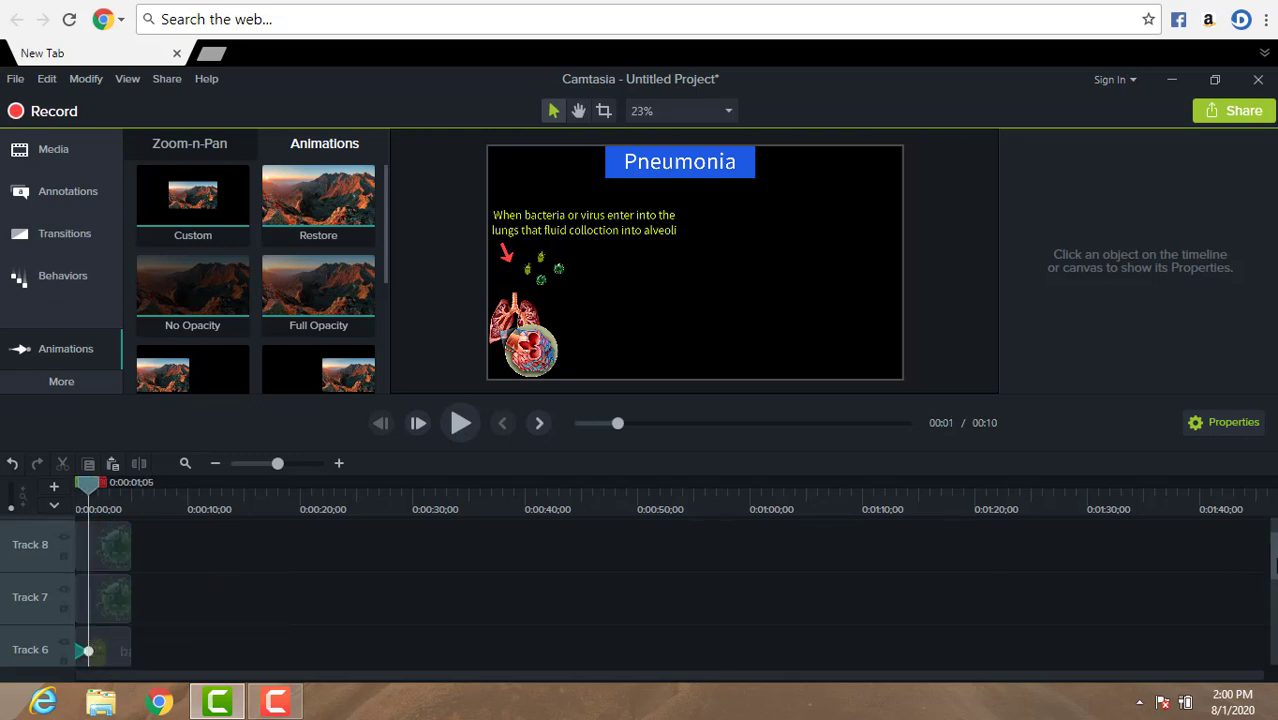
Step: Apply the Custom animation to the bacteria clip on Track 5 and the virus clips on Tracks 7 and 8
{"action": "scroll", "coordinate": [1272, 565], "scroll_direction": "down", "scroll_amount": 1}
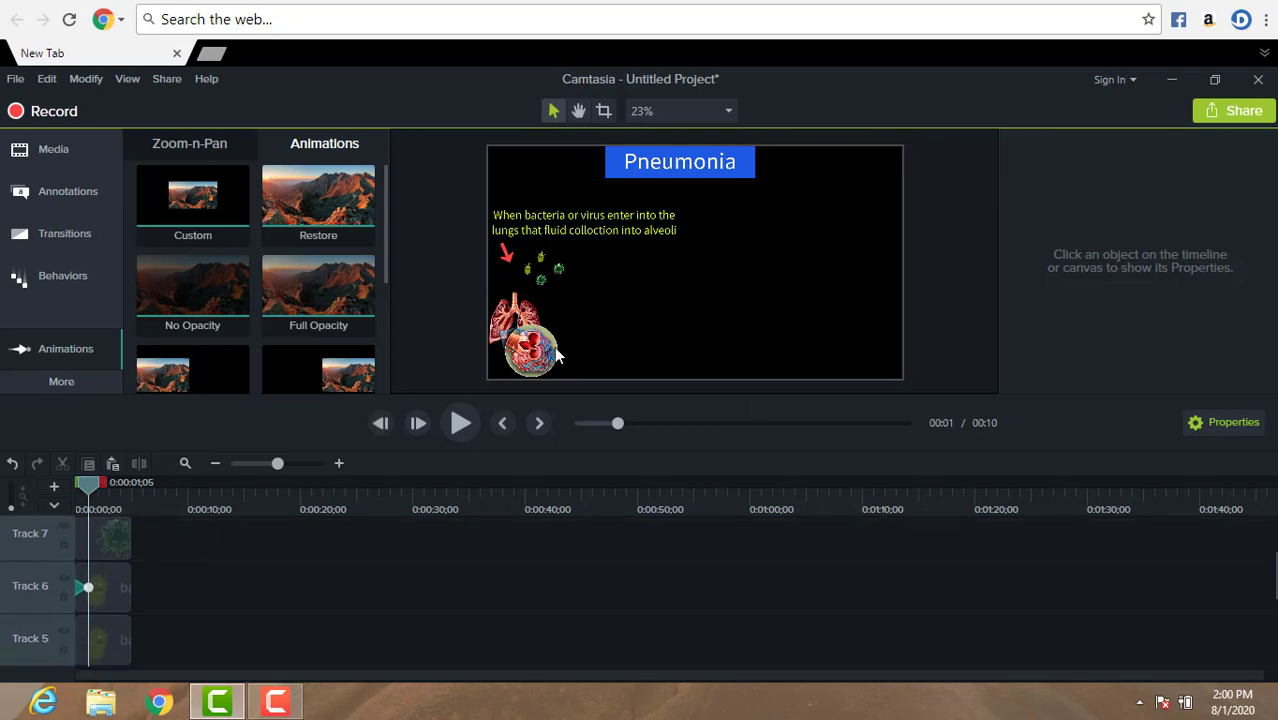
{"action": "left_click_drag", "start_coordinate": [222, 209], "coordinate": [99, 639]}
{"action": "scroll", "coordinate": [1272, 570], "scroll_direction": "up", "scroll_amount": 2}
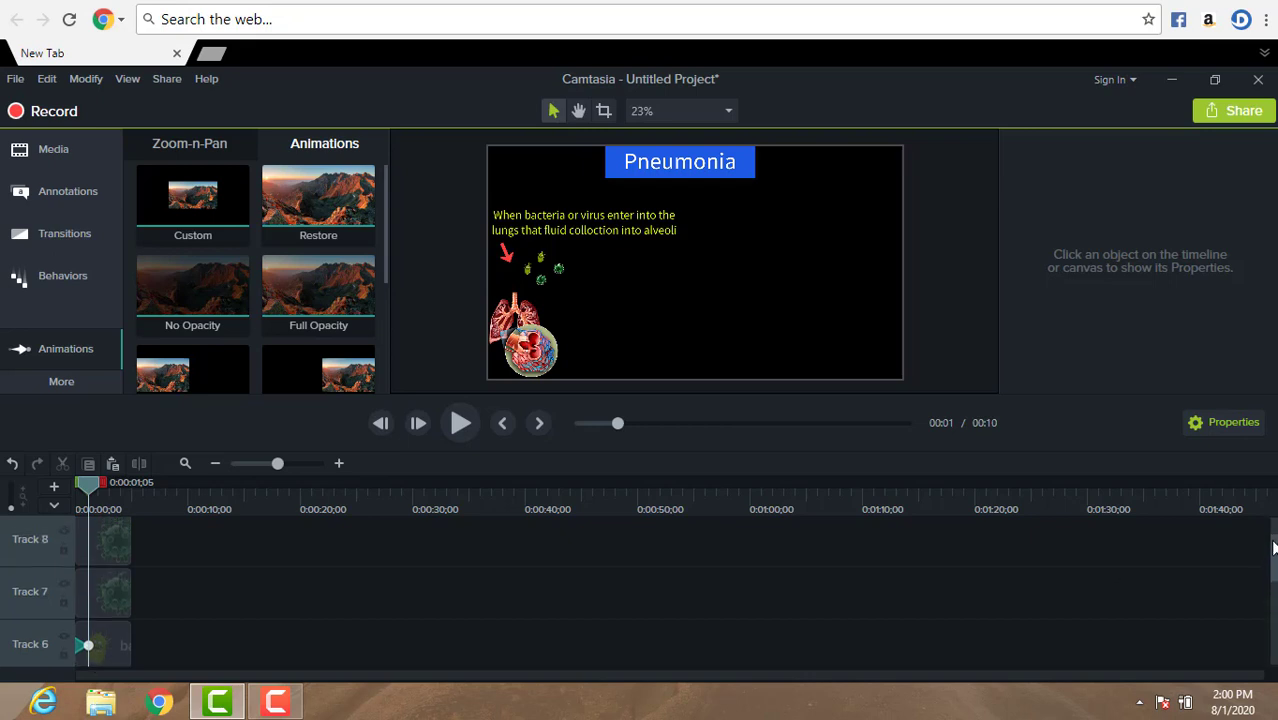
{"action": "mouse_move", "coordinate": [233, 203]}
{"action": "left_mouse_down"}
{"action": "mouse_move", "coordinate": [191, 590]}
{"action": "mouse_move", "coordinate": [88, 625]}
{"action": "mouse_move", "coordinate": [88, 610]}
{"action": "left_mouse_up"}
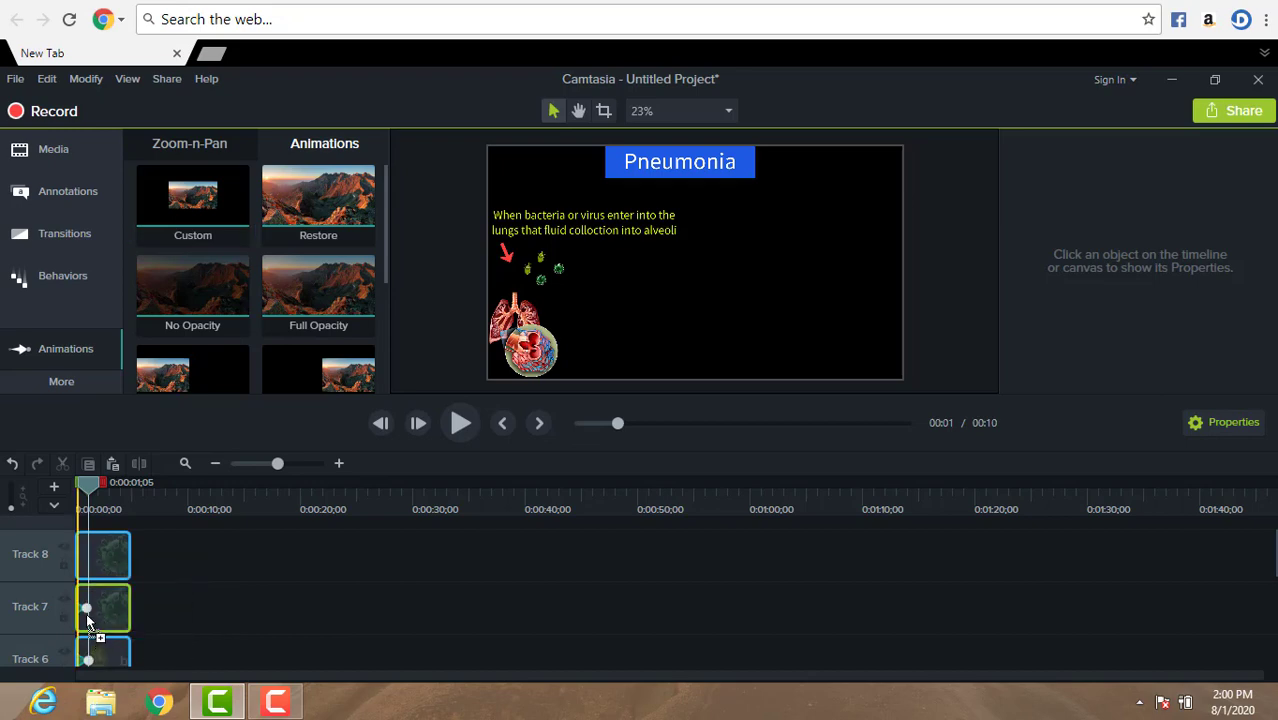
{"action": "left_click_drag", "start_coordinate": [187, 181], "coordinate": [103, 572]}
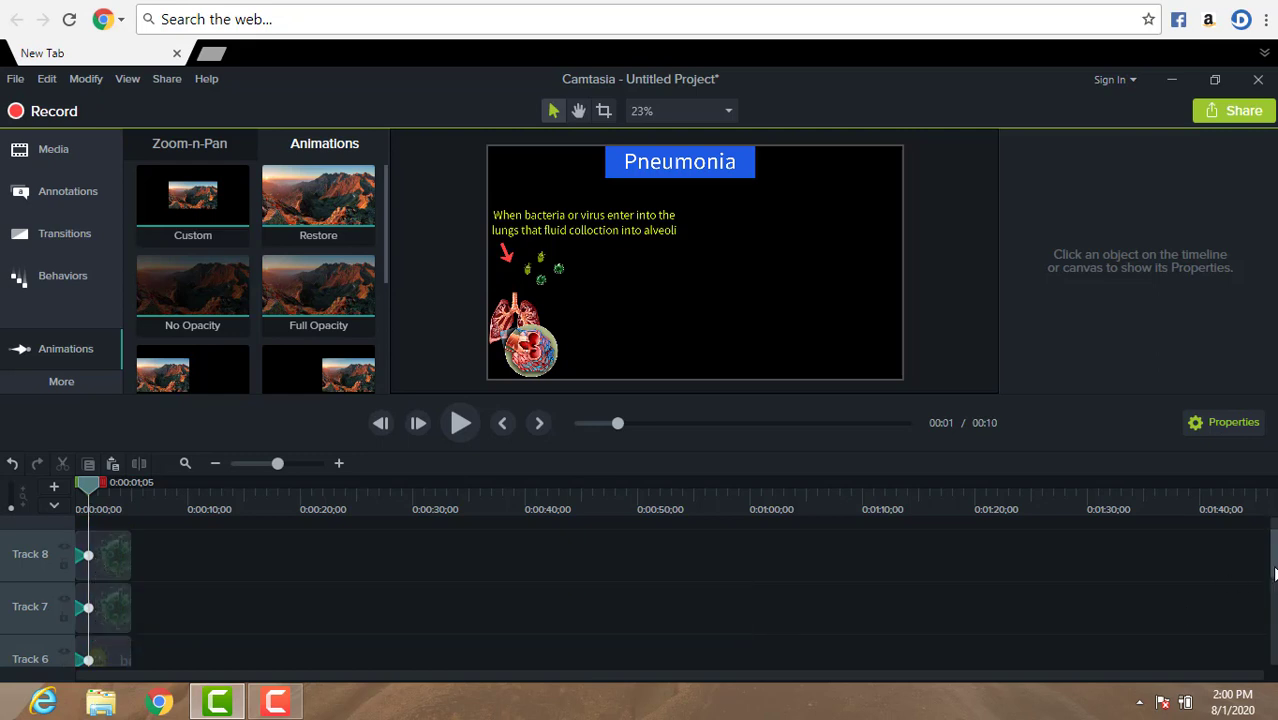
Step: Try shortening the Custom animation on the Track 5 bacteria clip, and restore its end to 0:00:01;05
{"action": "scroll", "coordinate": [1274, 572], "scroll_direction": "down", "scroll_amount": 2}
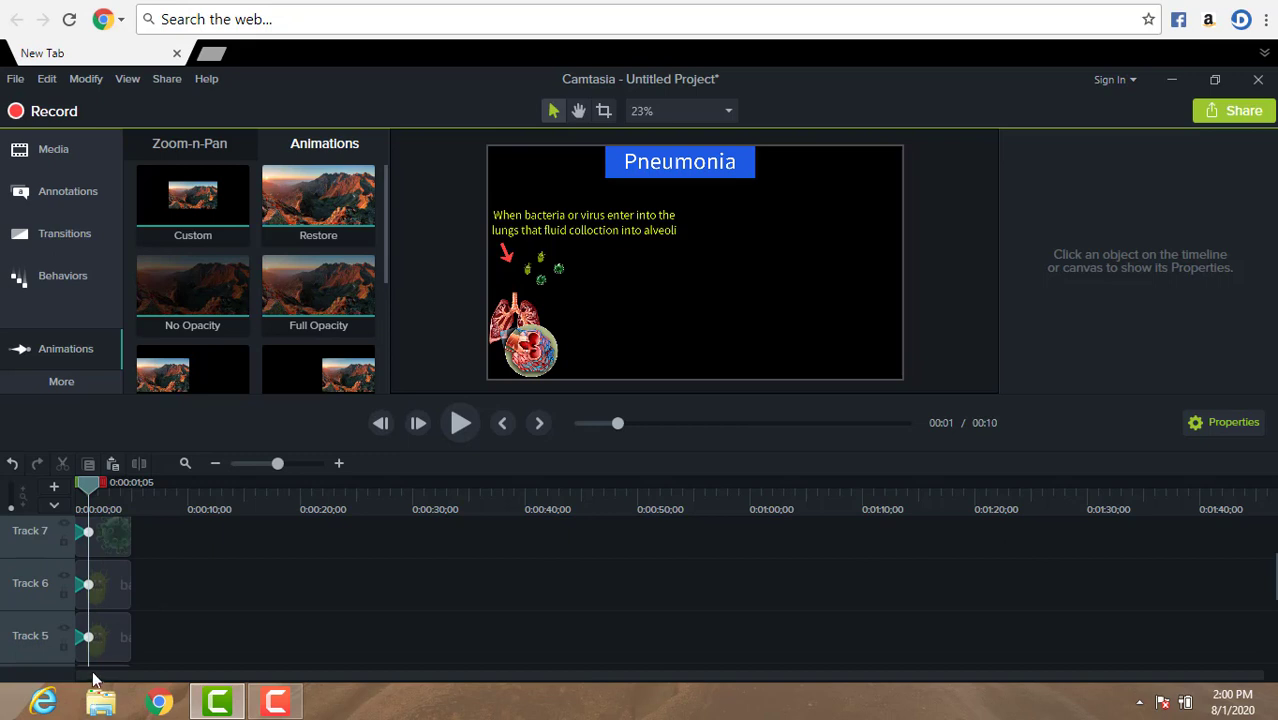
{"action": "left_click", "coordinate": [90, 636]}
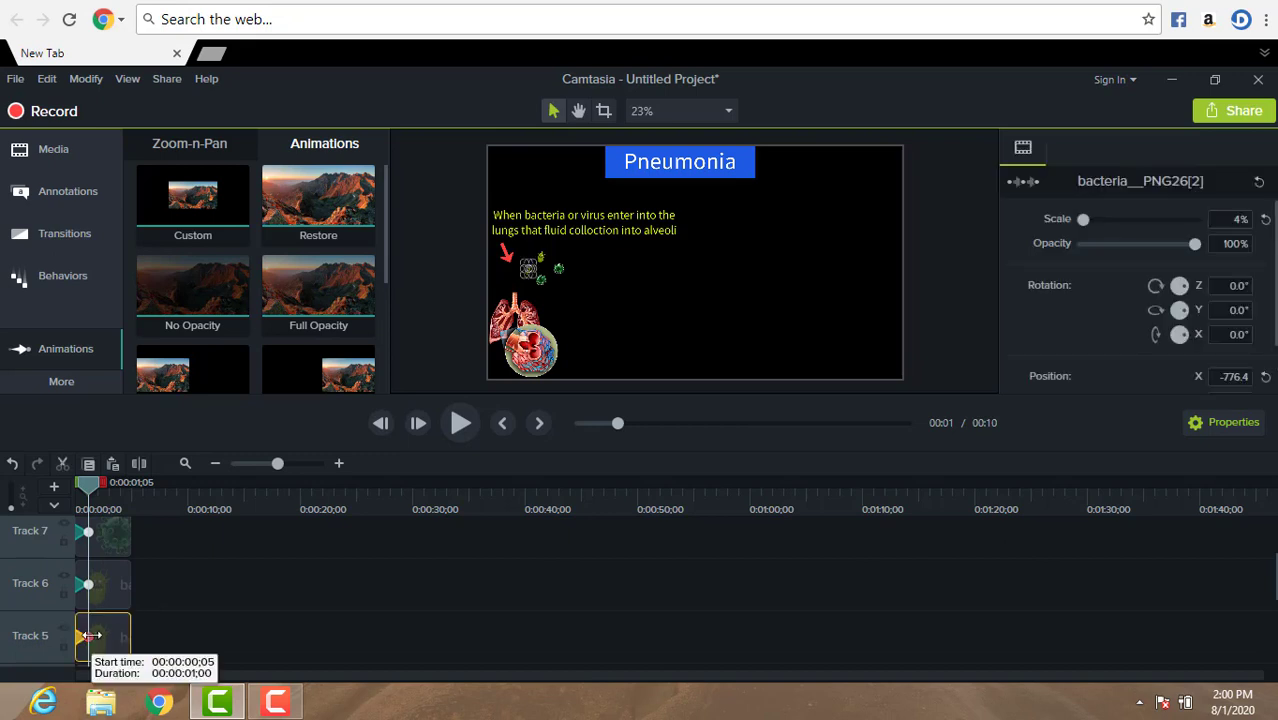
{"action": "mouse_move", "coordinate": [90, 636]}
{"action": "left_mouse_down"}
{"action": "mouse_move", "coordinate": [115, 636]}
{"action": "mouse_move", "coordinate": [86, 637]}
{"action": "left_mouse_up"}
{"action": "left_click_drag", "start_coordinate": [83, 637], "coordinate": [83, 637]}
{"action": "left_click_drag", "start_coordinate": [75, 637], "coordinate": [75, 637]}
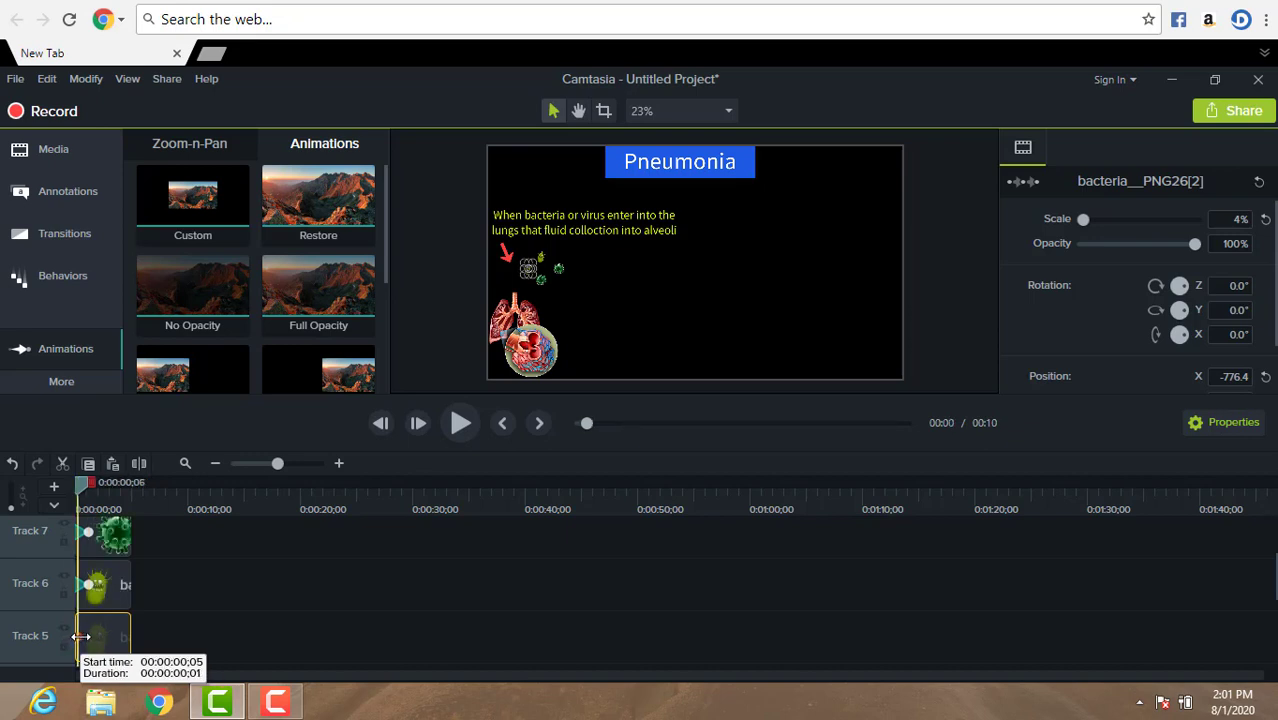
{"action": "left_click_drag", "start_coordinate": [87, 635], "coordinate": [89, 636]}
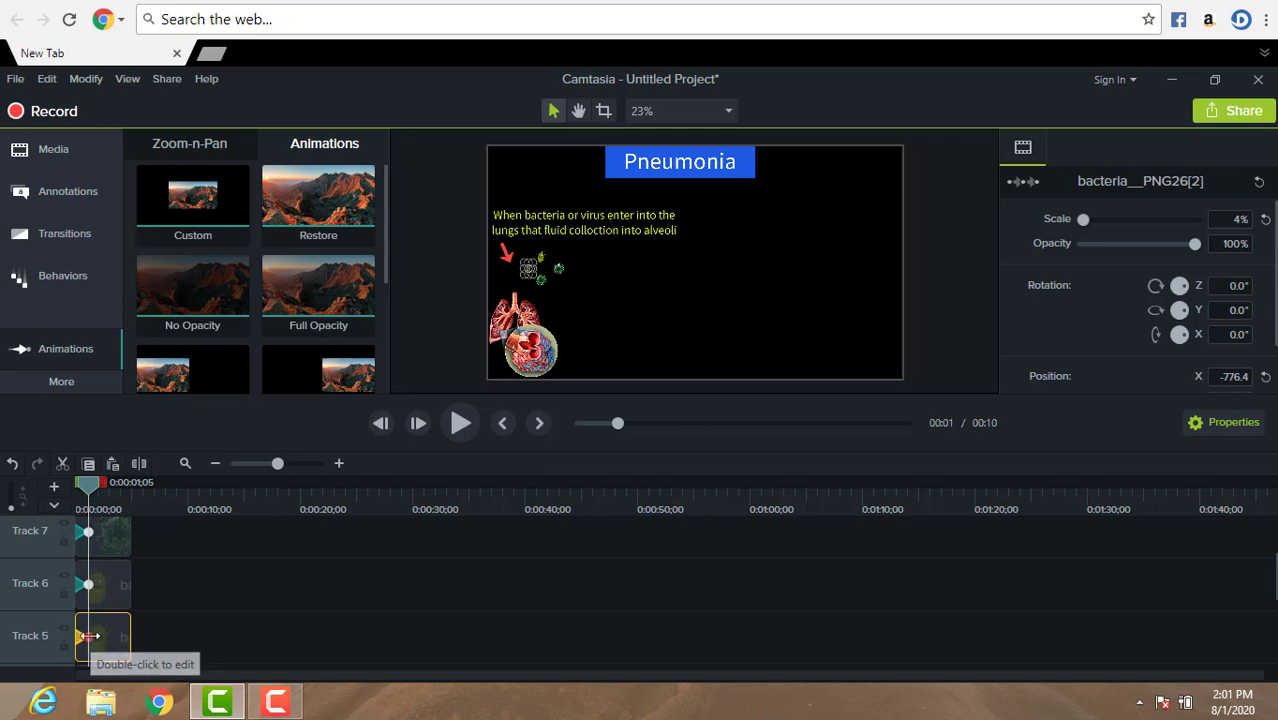
Step: With the playhead at 0:00:01;05, the end of Track 5's animation, move that clip's bacterium from beside the arrow onto the left edge of the lungs
{"action": "left_click_drag", "start_coordinate": [91, 490], "coordinate": [76, 490]}
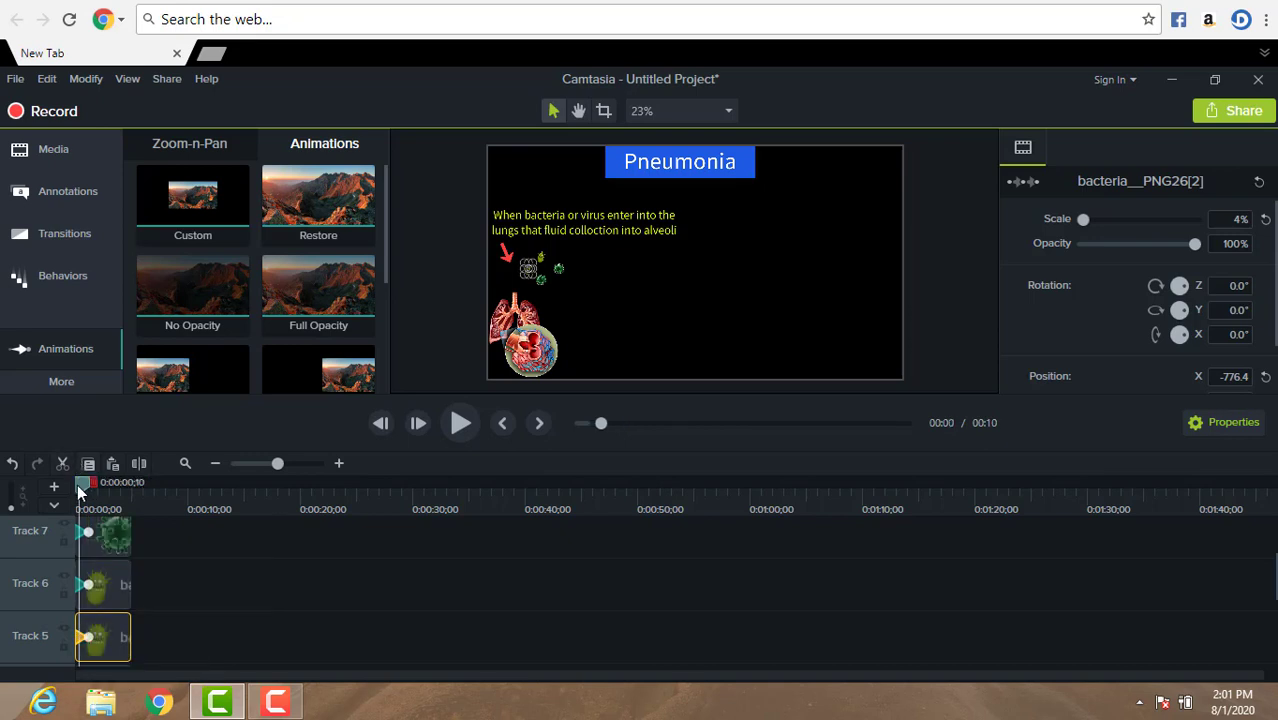
{"action": "left_click", "coordinate": [71, 639]}
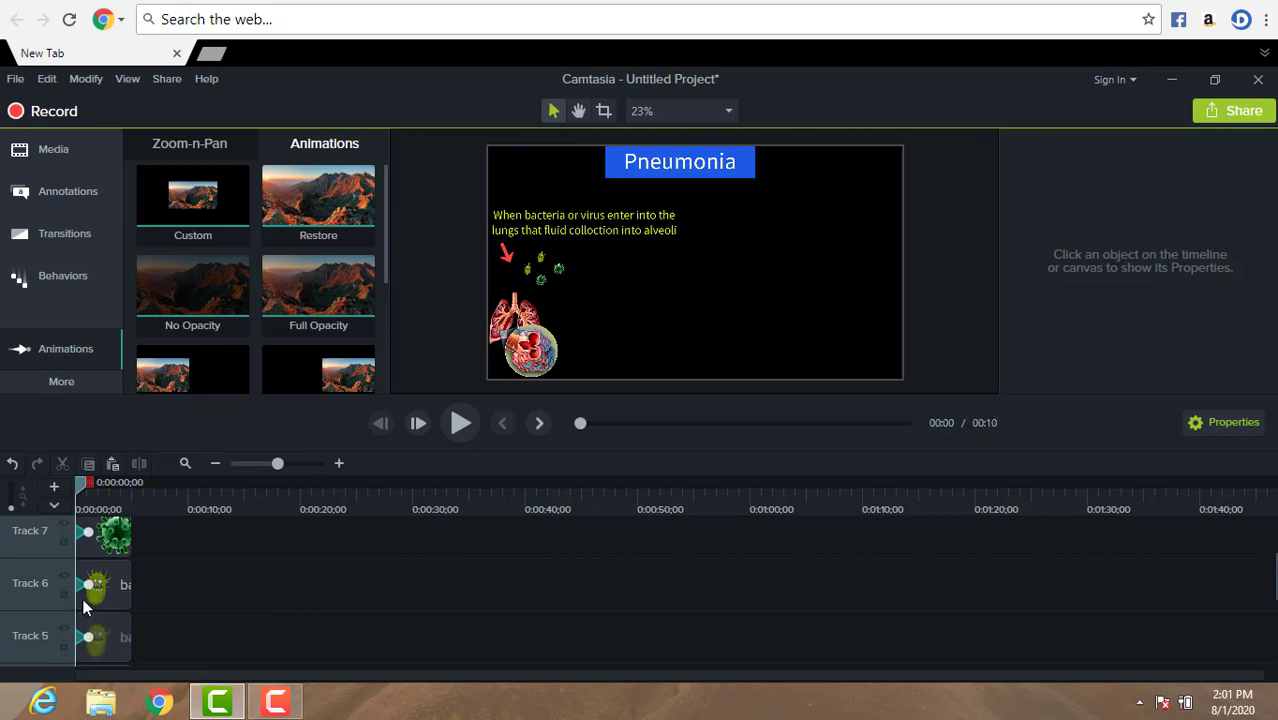
{"action": "left_click", "coordinate": [85, 600]}
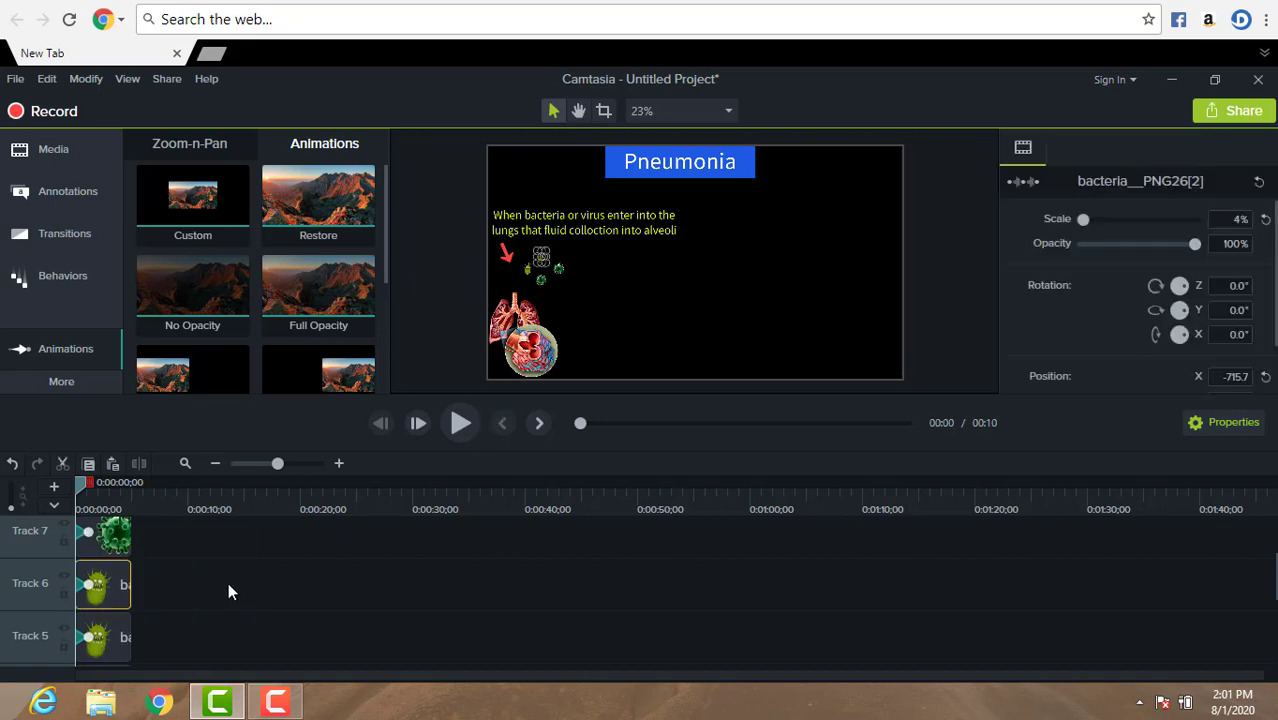
{"action": "left_click", "coordinate": [100, 632]}
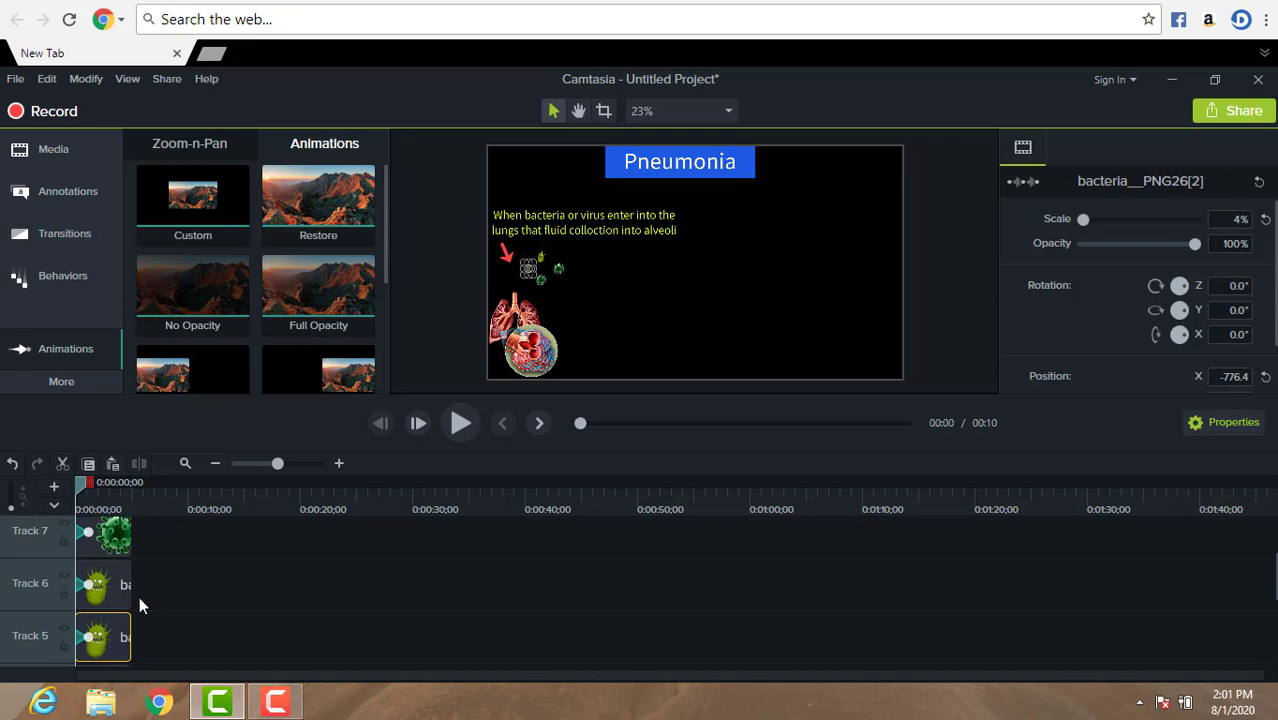
{"action": "key", "text": "space"}
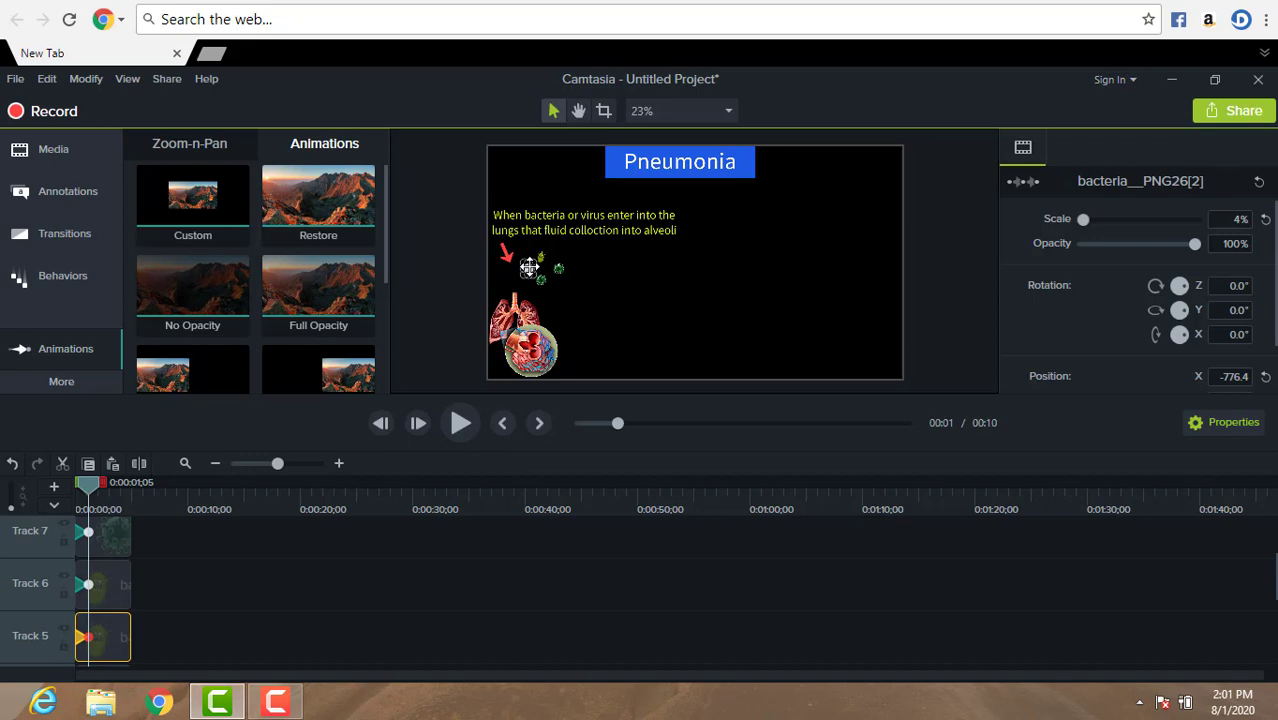
{"action": "left_click_drag", "start_coordinate": [529, 267], "coordinate": [498, 331]}
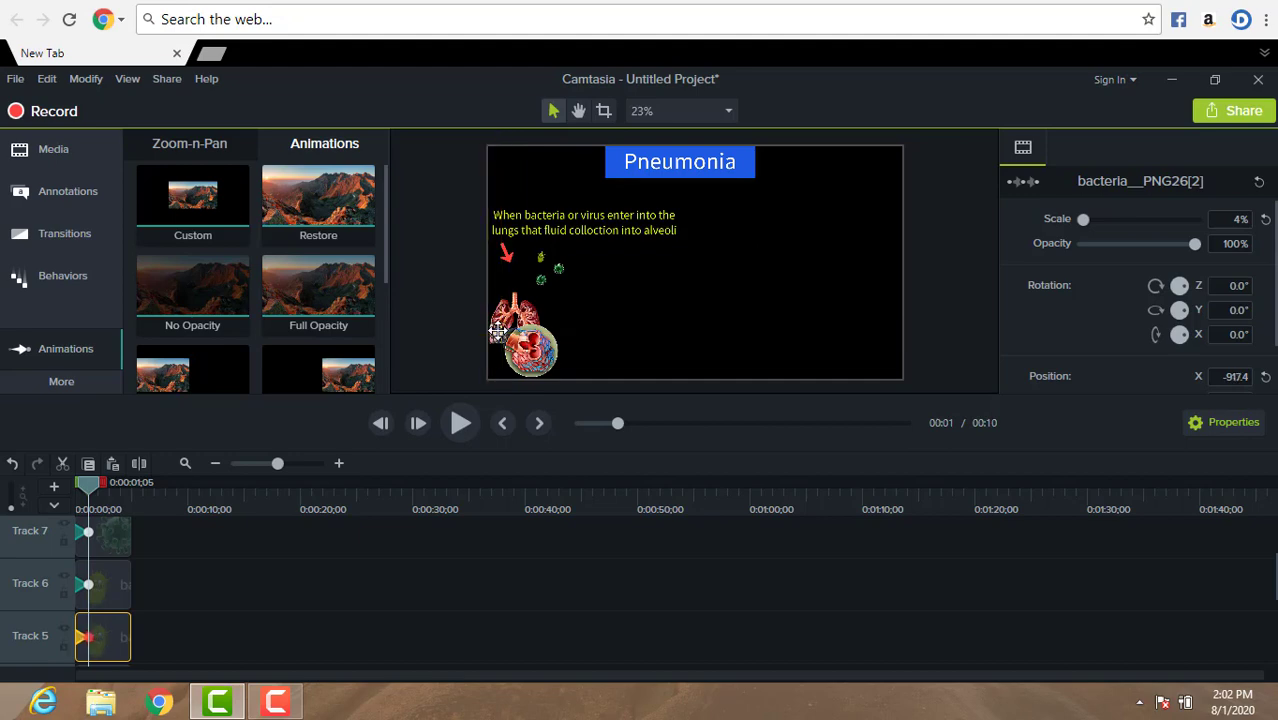
{"action": "left_click", "coordinate": [627, 308]}
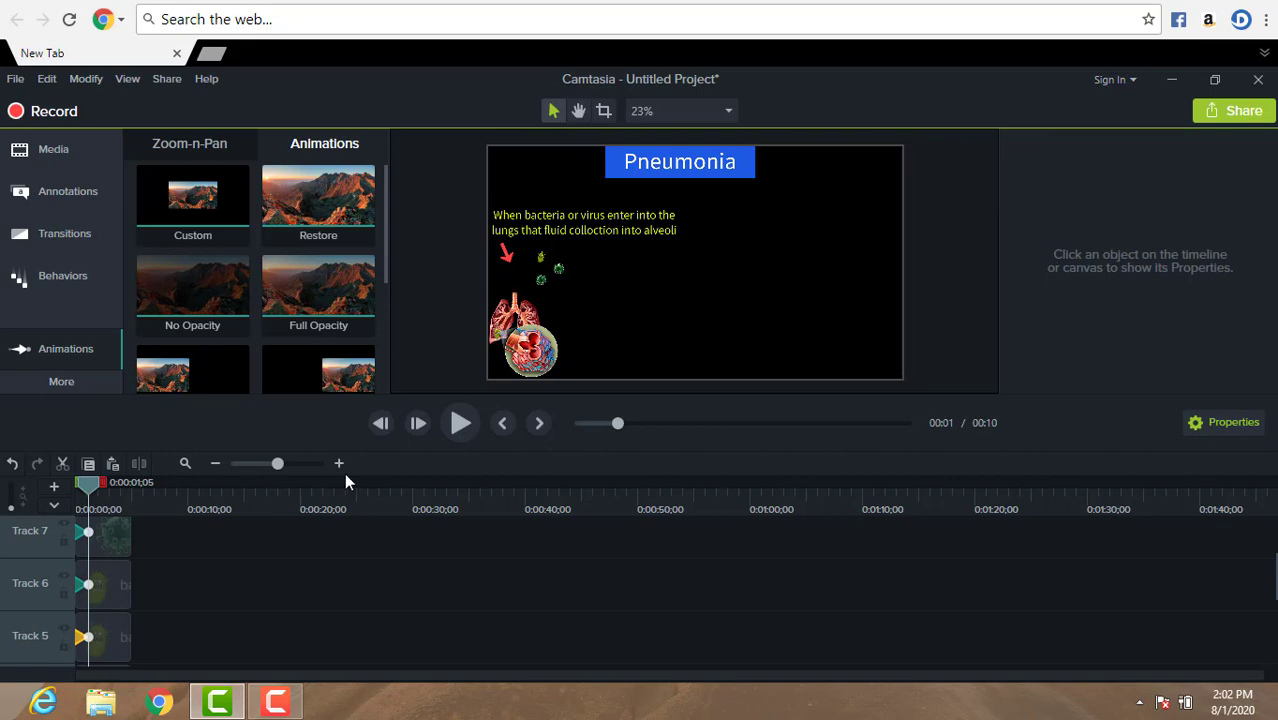
Step: At 0:00:01;05, try placing the Track 6 bacterium inside the circular alveoli inset beside the lungs
{"action": "left_click", "coordinate": [108, 592]}
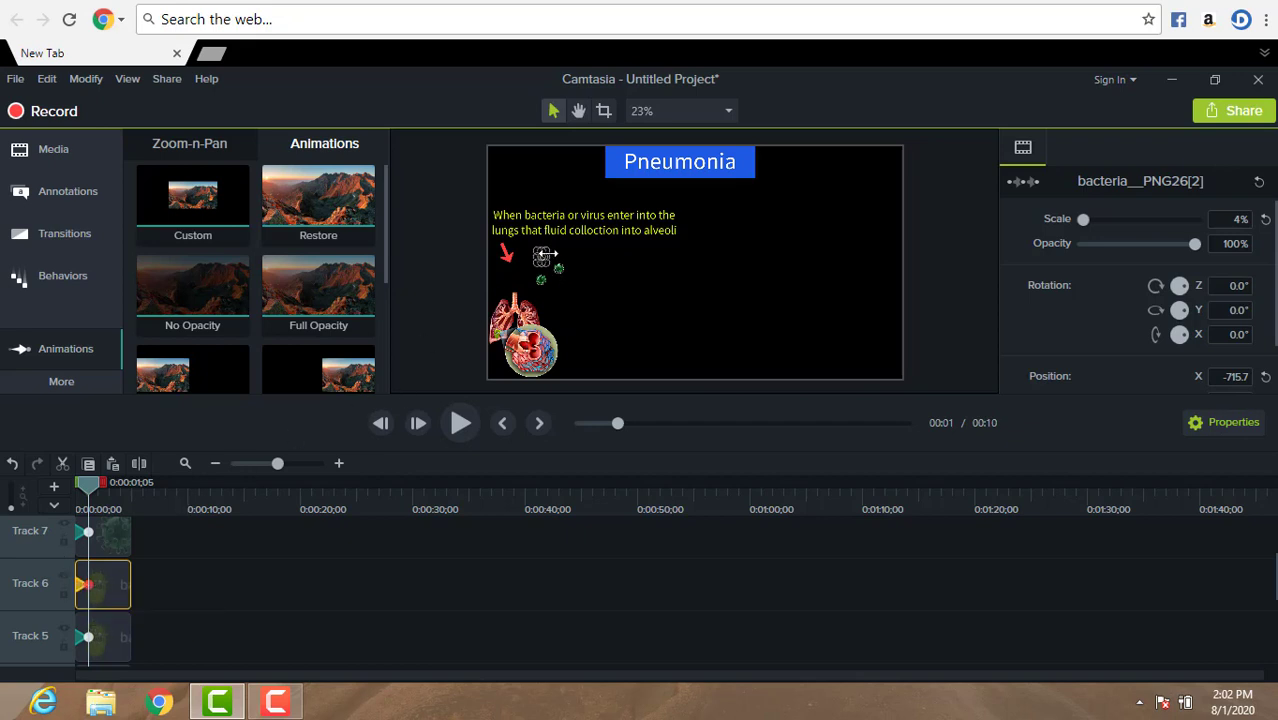
{"action": "left_click_drag", "start_coordinate": [545, 255], "coordinate": [550, 256]}
{"action": "left_click_drag", "start_coordinate": [545, 347], "coordinate": [533, 352]}
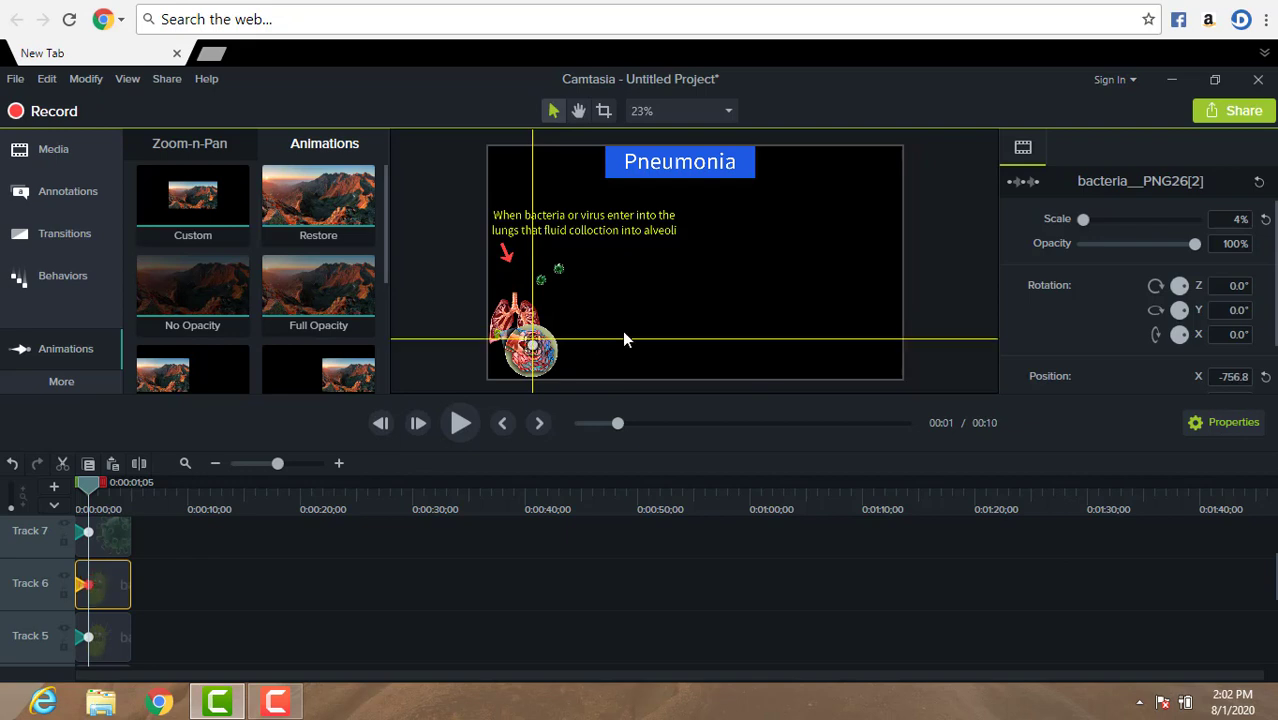
{"action": "left_click", "coordinate": [623, 340]}
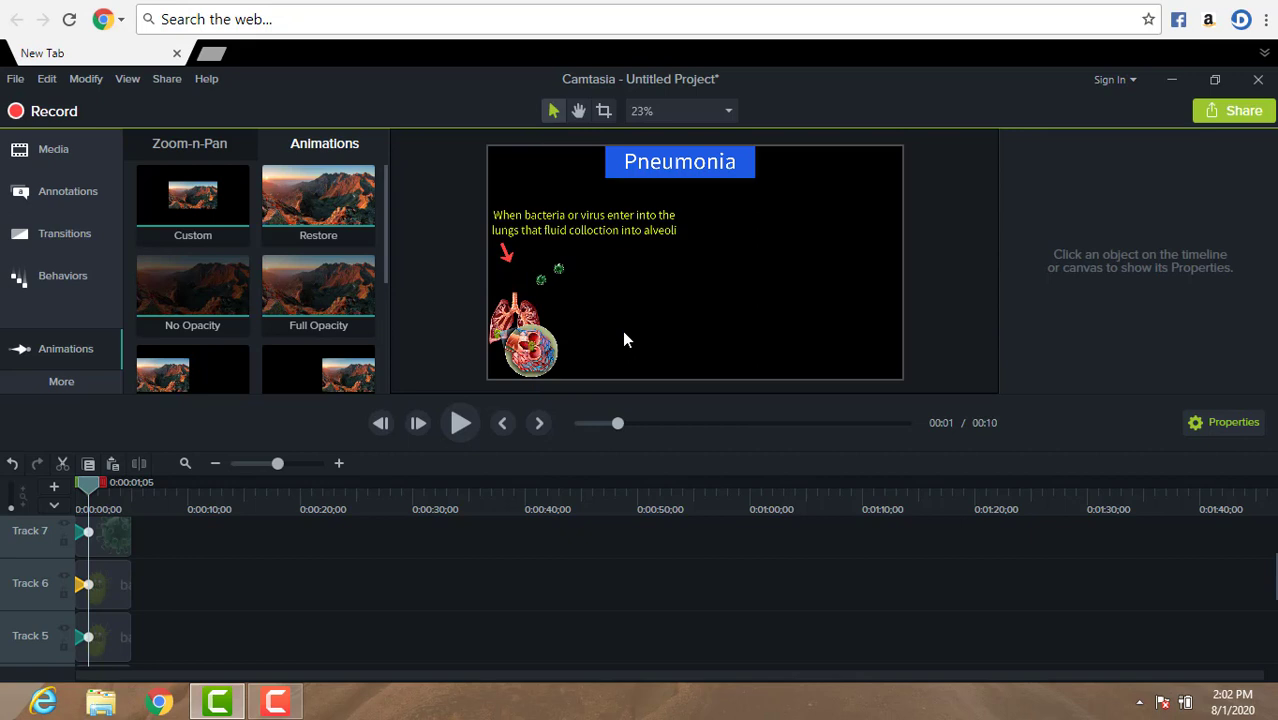
{"action": "left_click", "coordinate": [533, 348]}
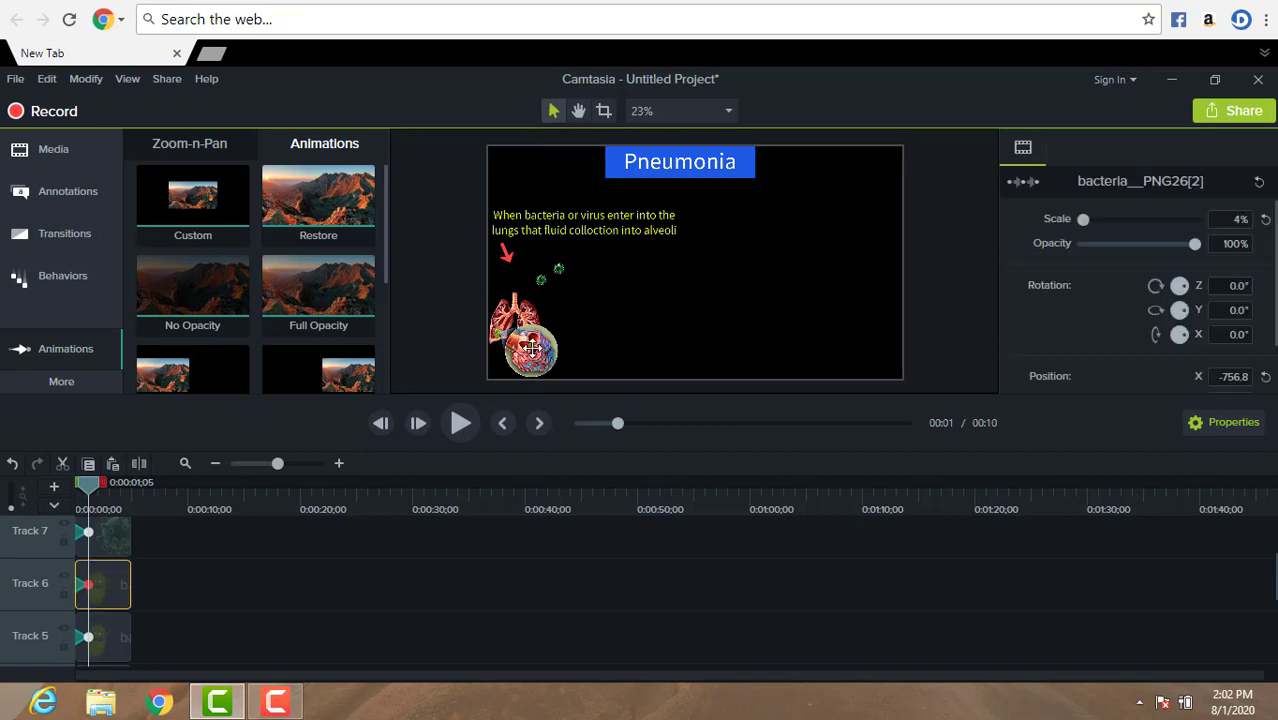
{"action": "left_click_drag", "start_coordinate": [533, 348], "coordinate": [534, 350]}
{"action": "left_click", "coordinate": [656, 316]}
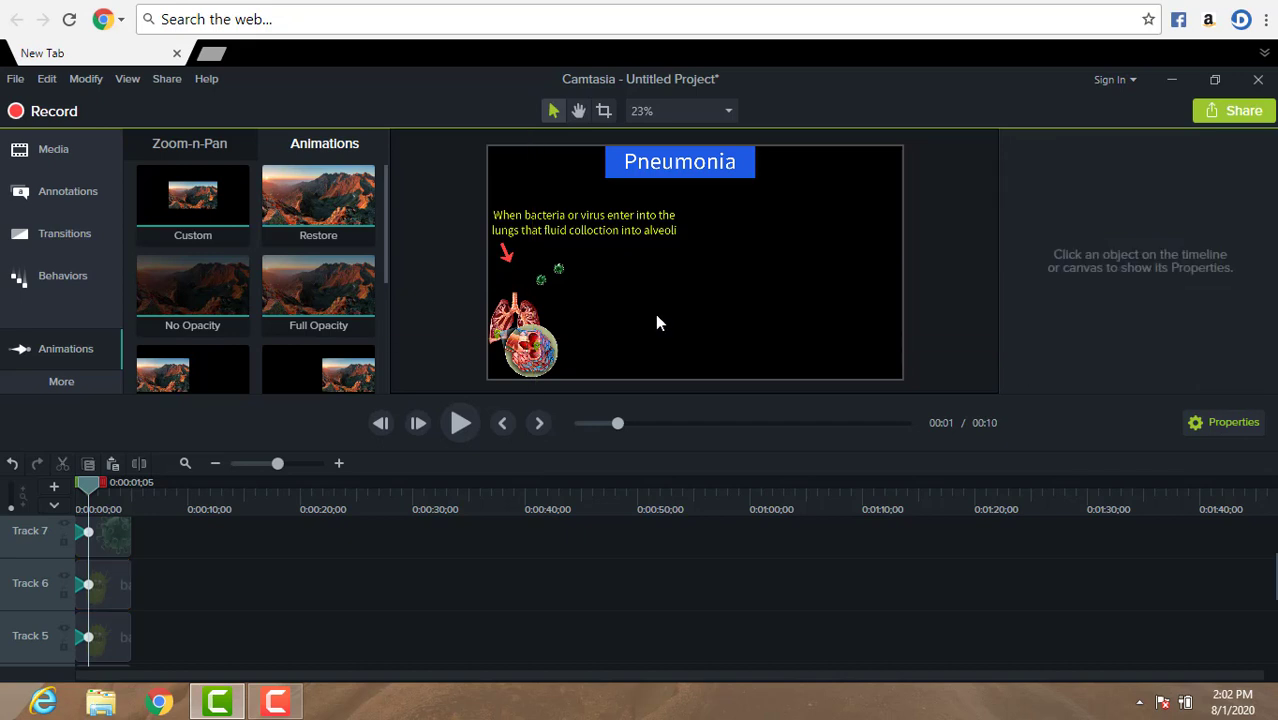
Step: At 0:00:01;05, the end of Track 7's animation, move that clip's virus onto the left lung in the picture
{"action": "left_click", "coordinate": [86, 531]}
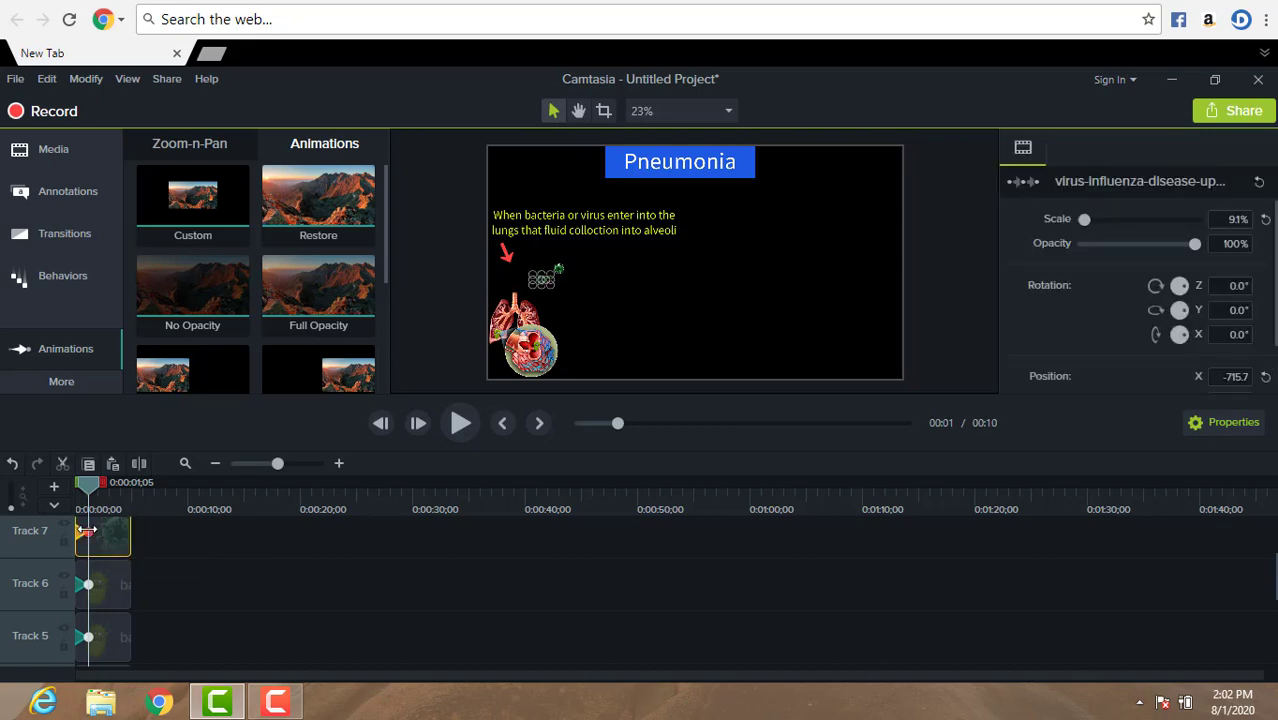
{"action": "left_click_drag", "start_coordinate": [89, 487], "coordinate": [74, 484]}
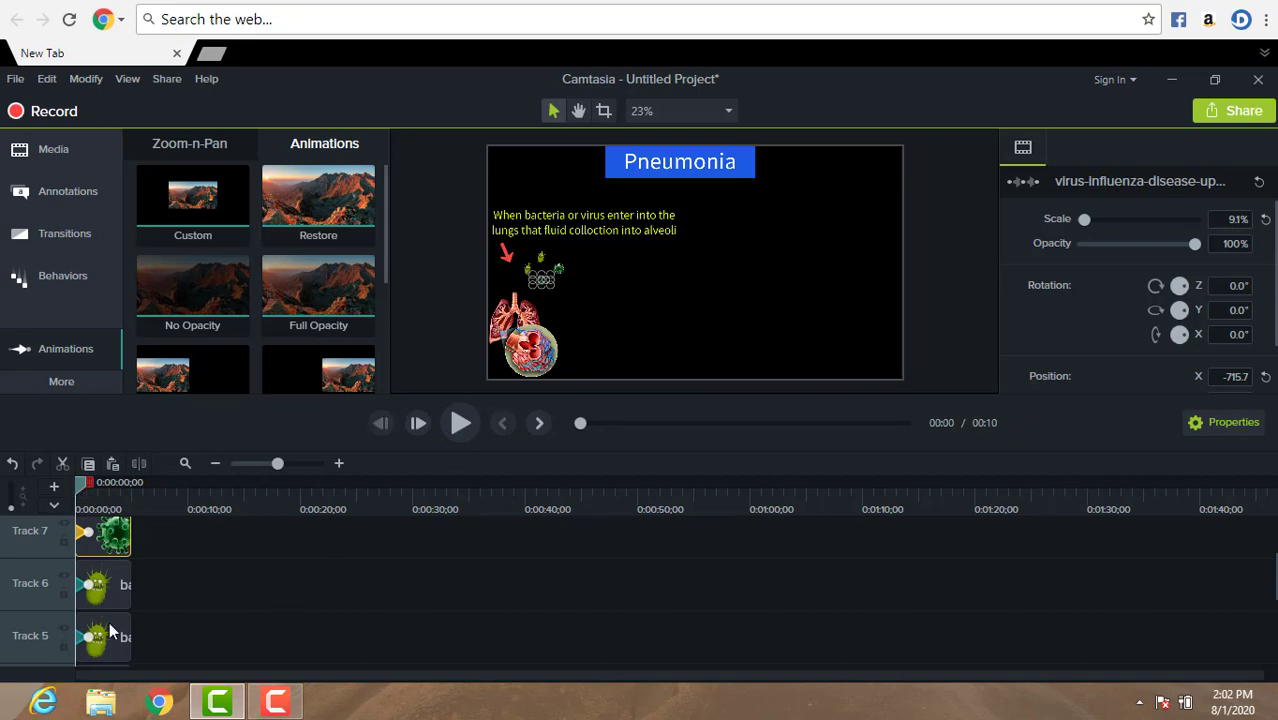
{"action": "left_click", "coordinate": [84, 531]}
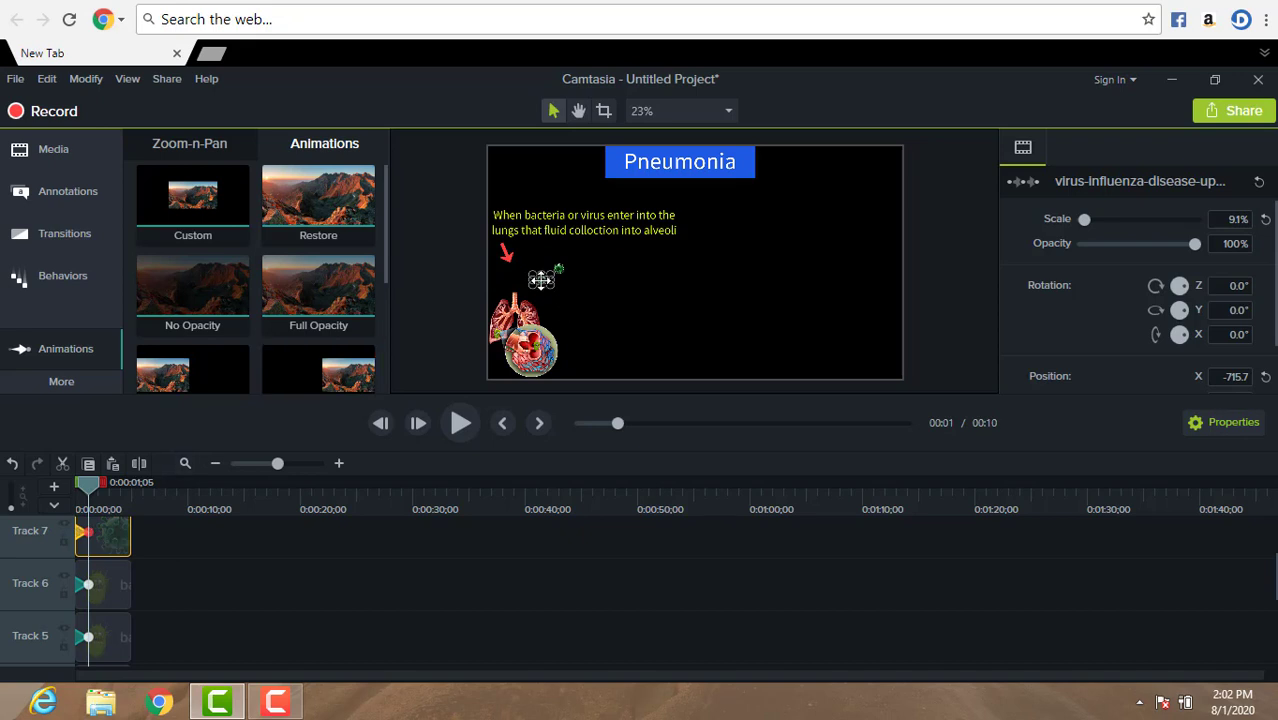
{"action": "left_click_drag", "start_coordinate": [540, 280], "coordinate": [500, 327]}
{"action": "left_click", "coordinate": [626, 326]}
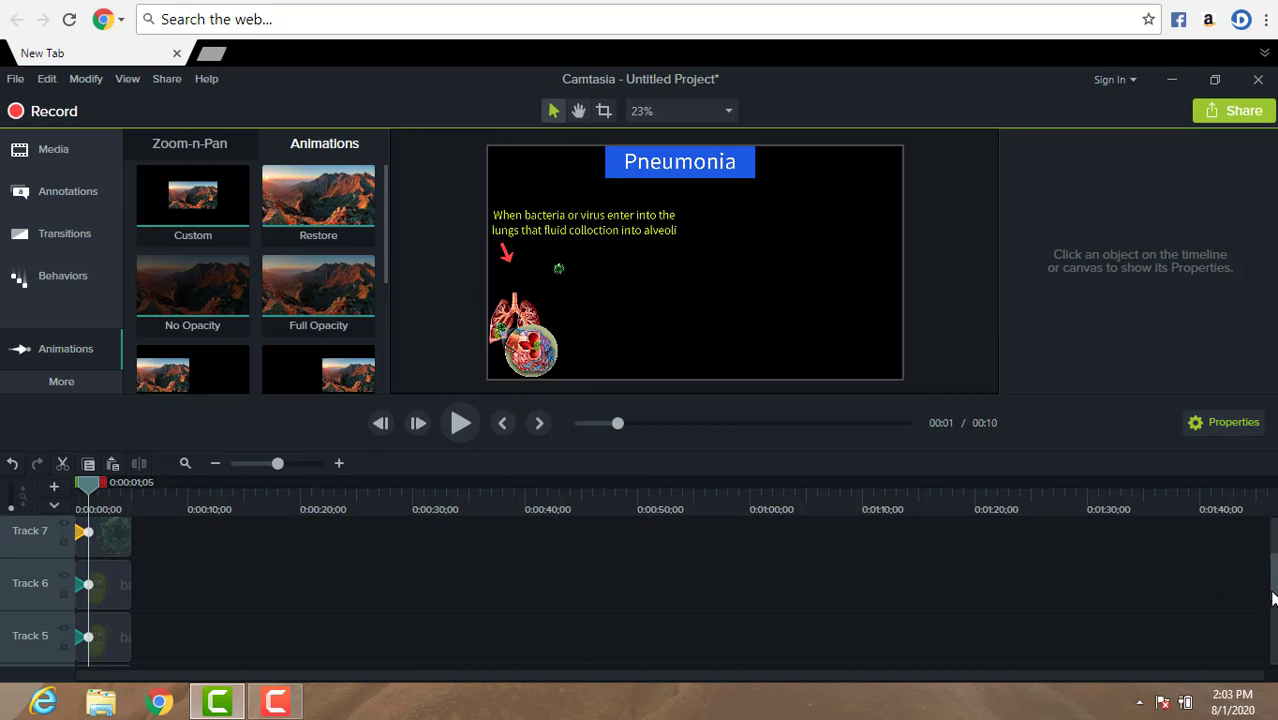
Step: At 0:00:01;05, try placing the Track 8 virus in the middle of the circular alveoli inset
{"action": "scroll", "coordinate": [1273, 592], "scroll_direction": "up", "scroll_amount": 2}
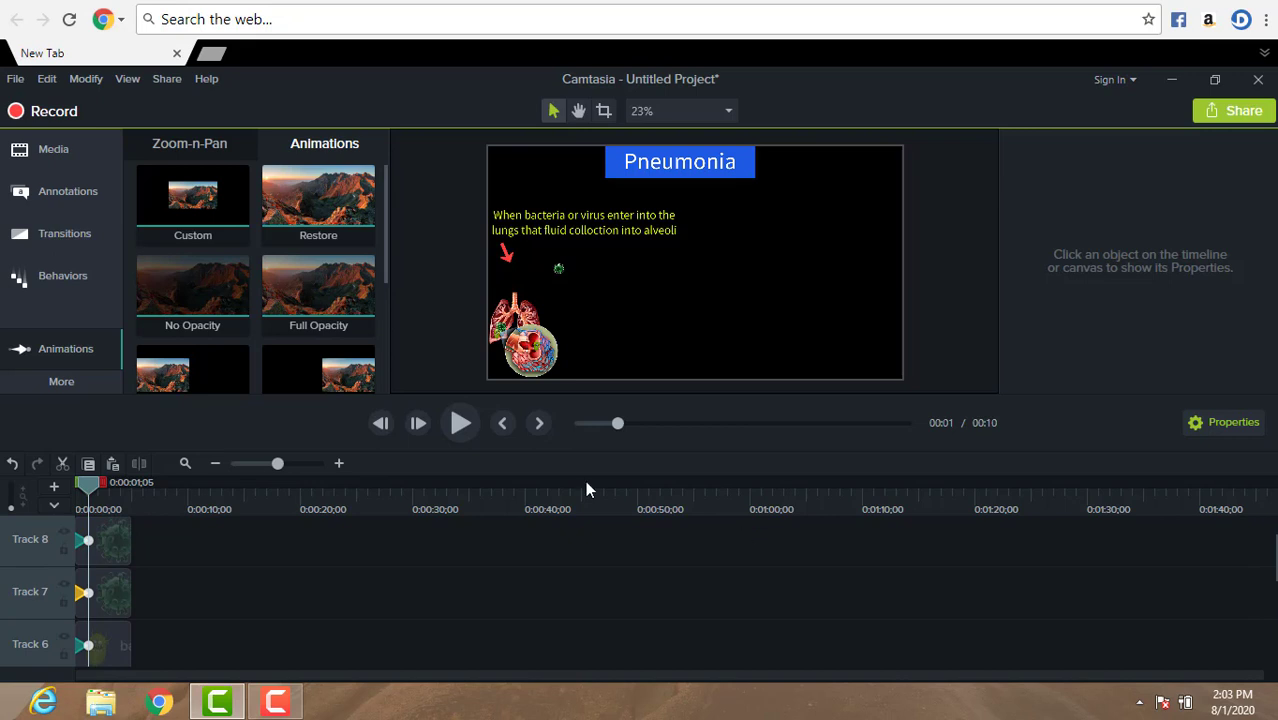
{"action": "left_click", "coordinate": [88, 541]}
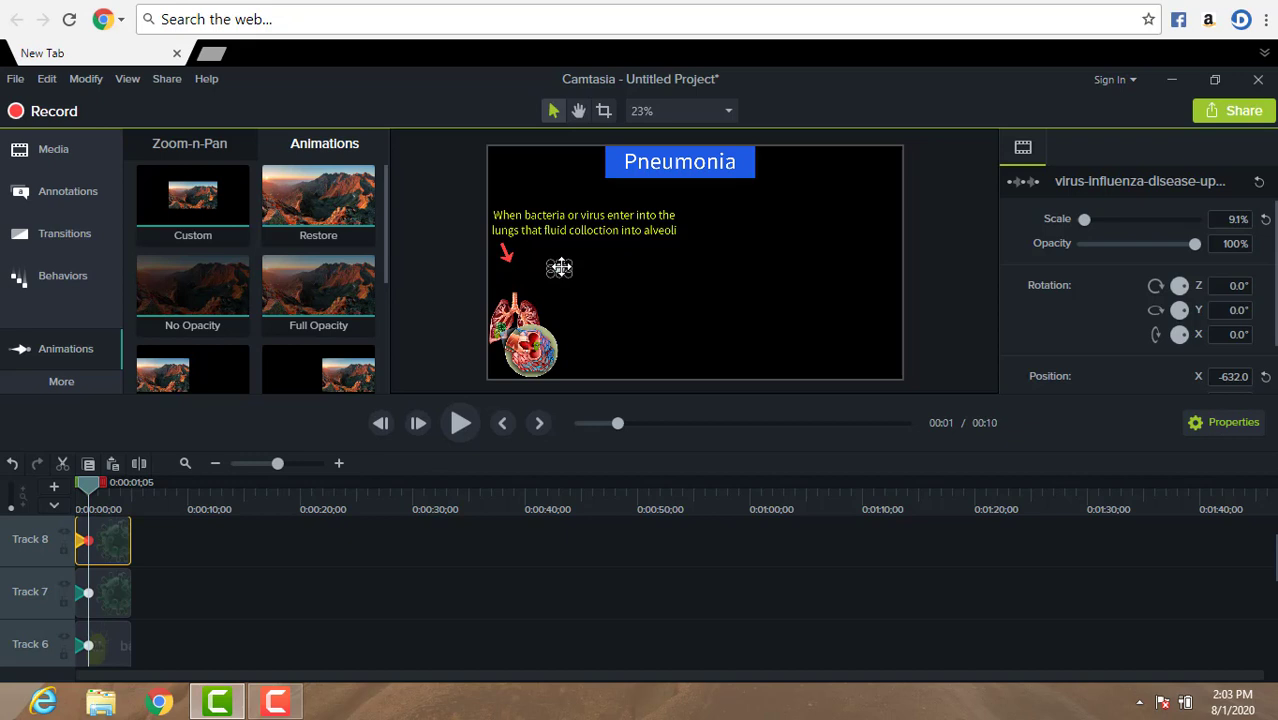
{"action": "left_click_drag", "start_coordinate": [559, 267], "coordinate": [523, 344]}
{"action": "left_click", "coordinate": [663, 298]}
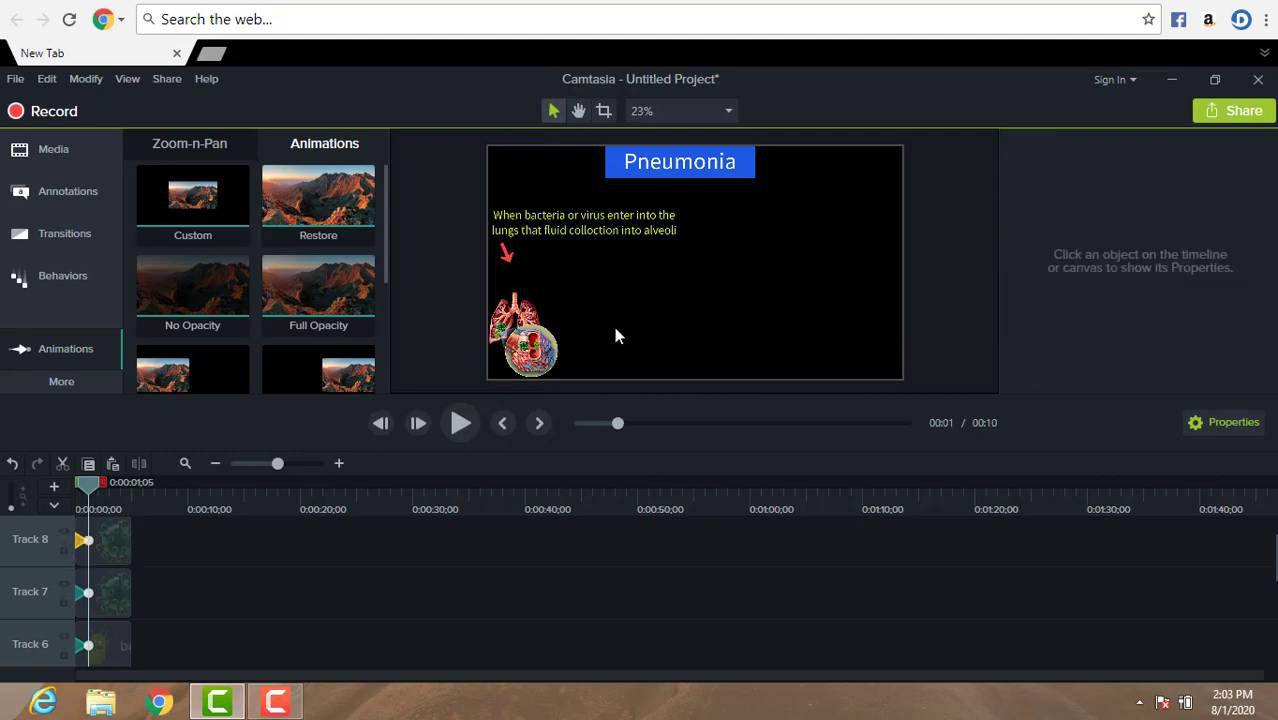
{"action": "left_click", "coordinate": [522, 344]}
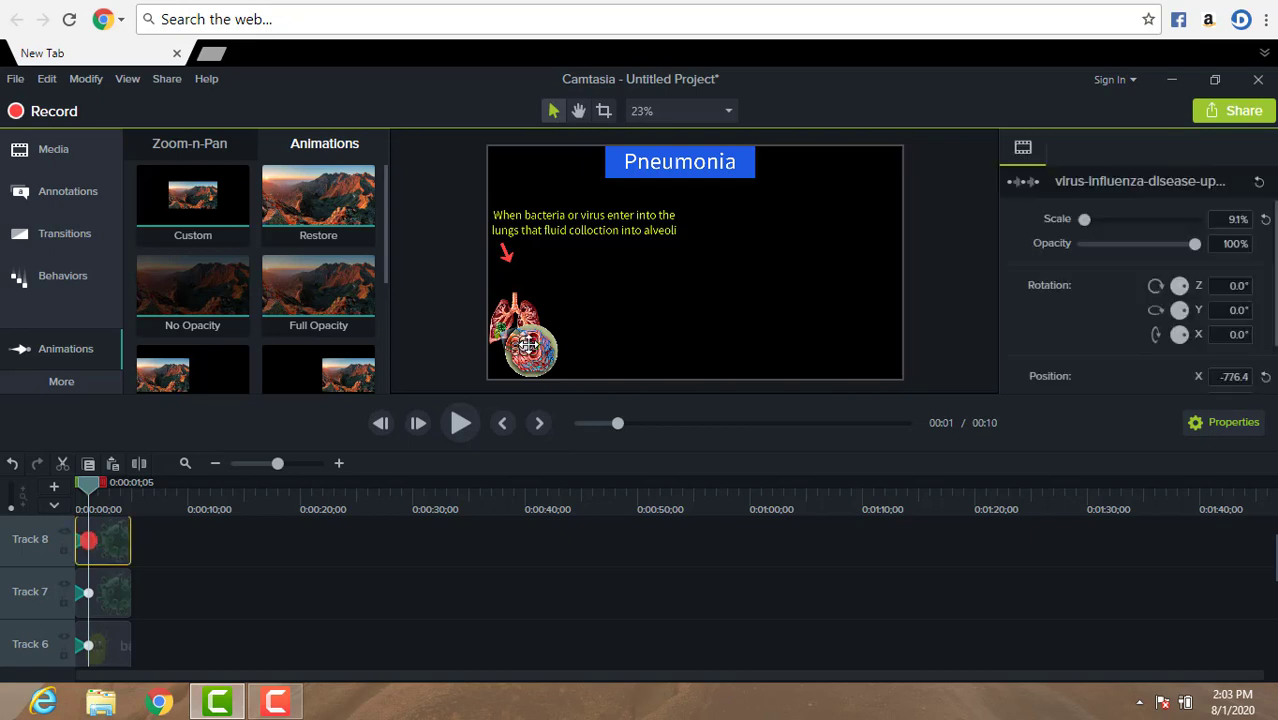
{"action": "left_click_drag", "start_coordinate": [522, 344], "coordinate": [528, 345]}
{"action": "left_click", "coordinate": [567, 335]}
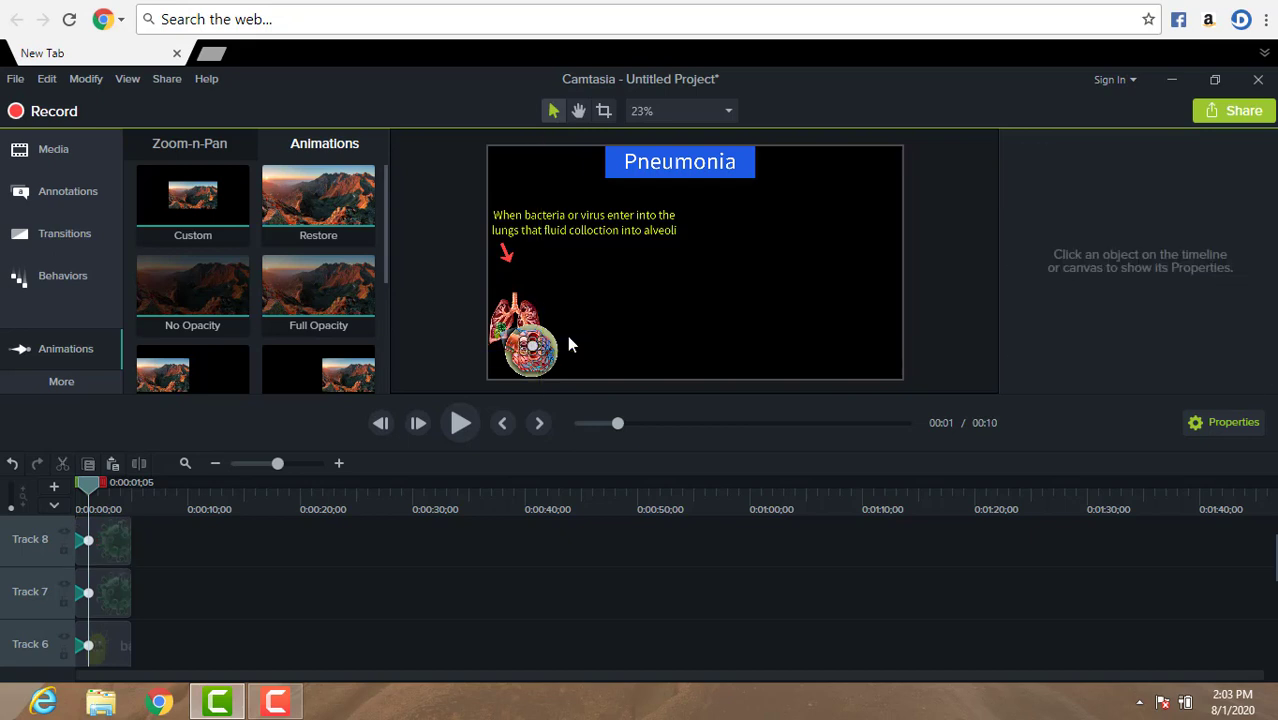
{"action": "left_click", "coordinate": [532, 350]}
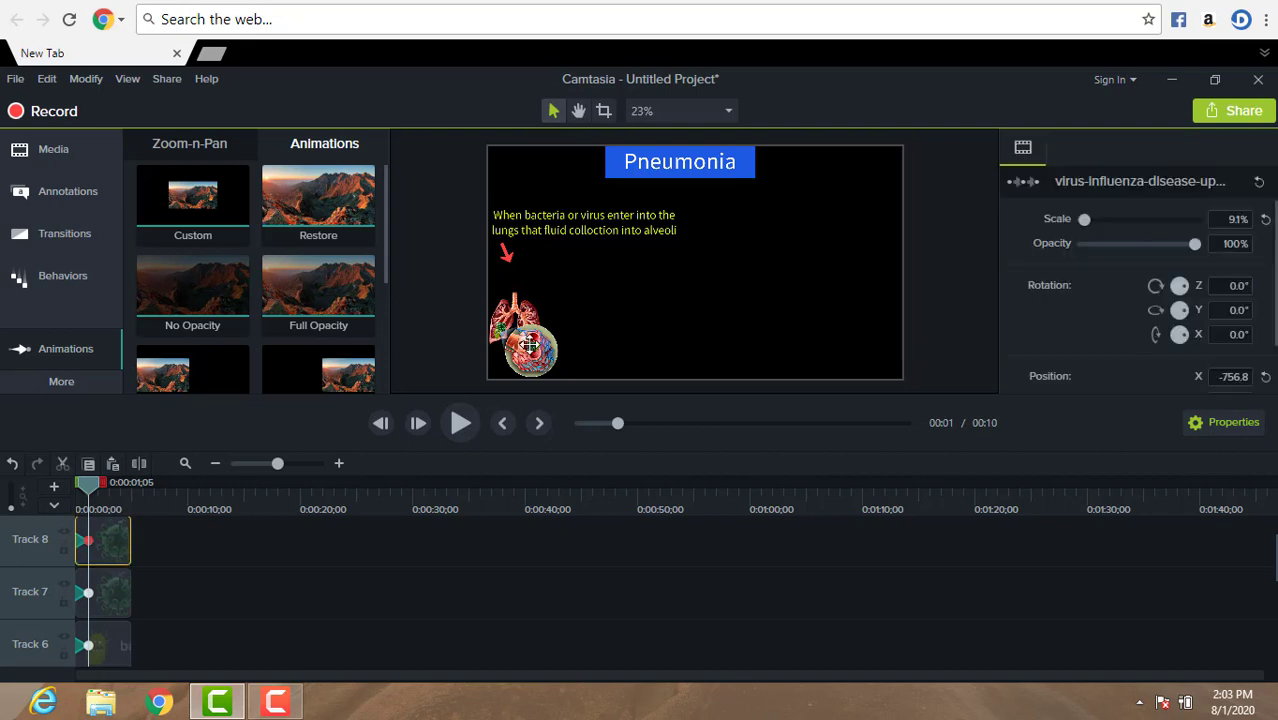
{"action": "left_click_drag", "start_coordinate": [532, 351], "coordinate": [536, 350]}
{"action": "left_click_drag", "start_coordinate": [536, 351], "coordinate": [532, 350]}
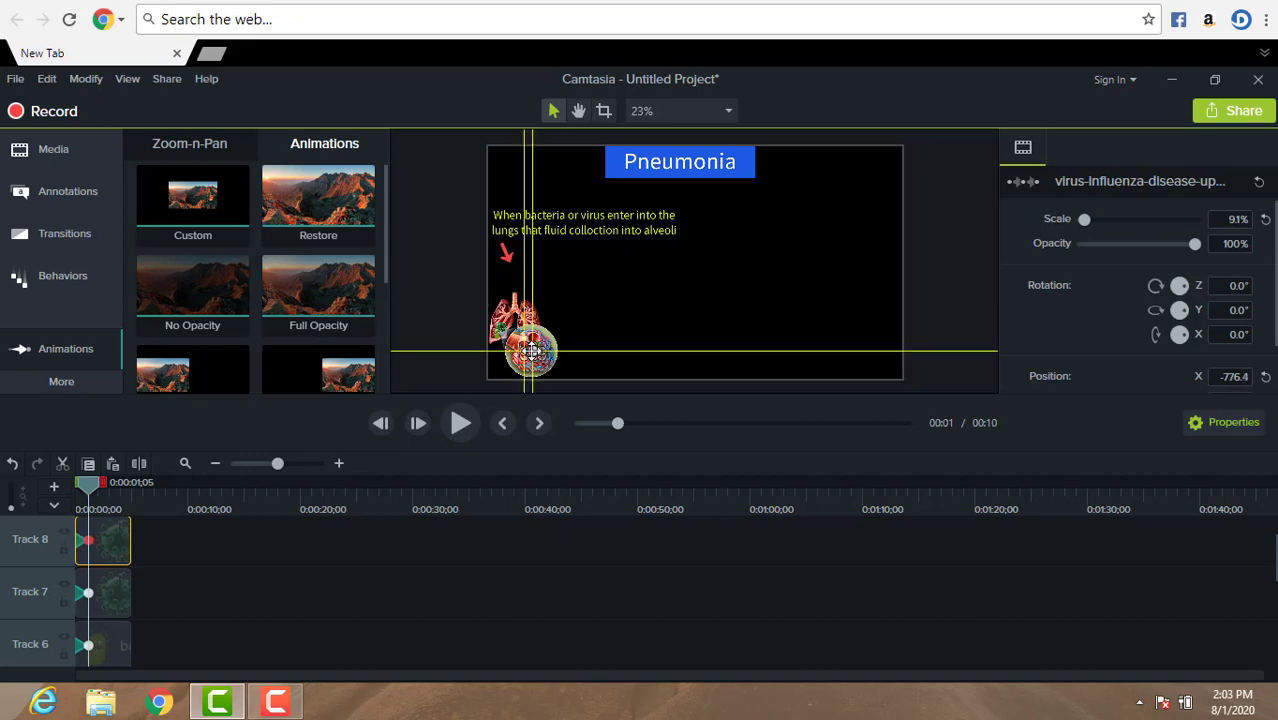
{"action": "left_click", "coordinate": [608, 330]}
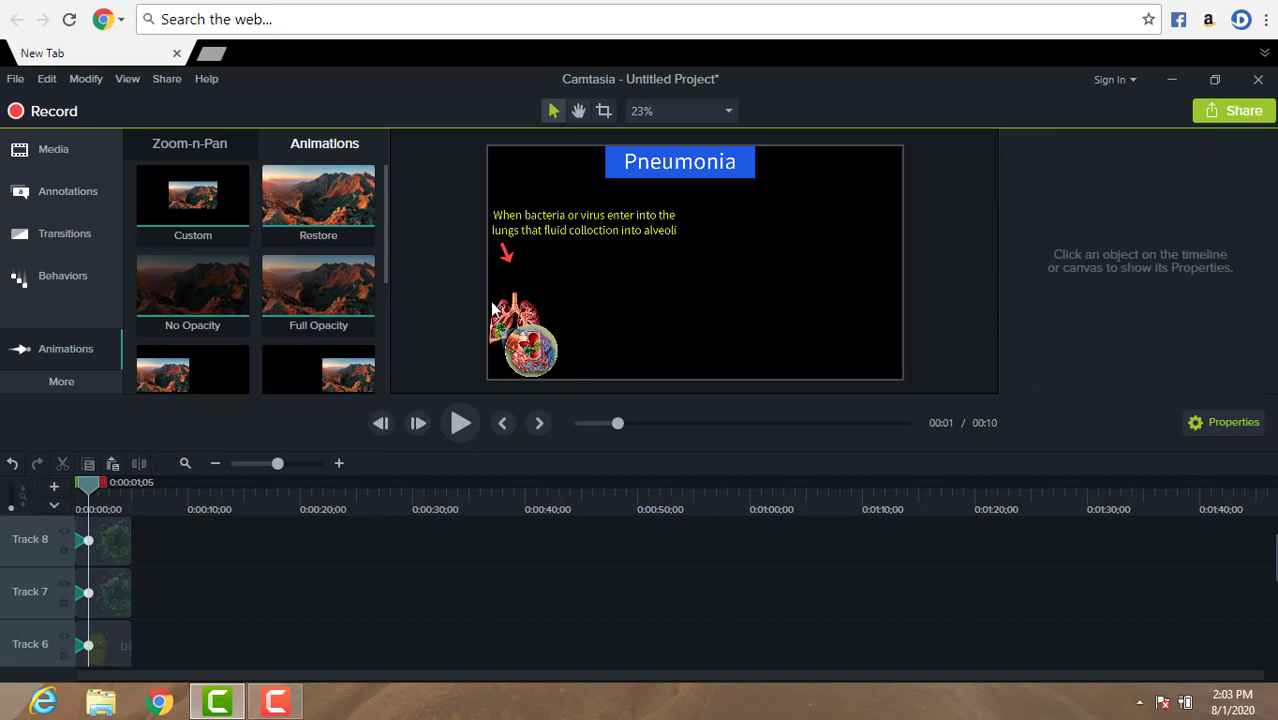
Step: Delete the Custom animations from the virus clip on Track 8 and the bacteria clip on Track 6
{"action": "left_click", "coordinate": [86, 598]}
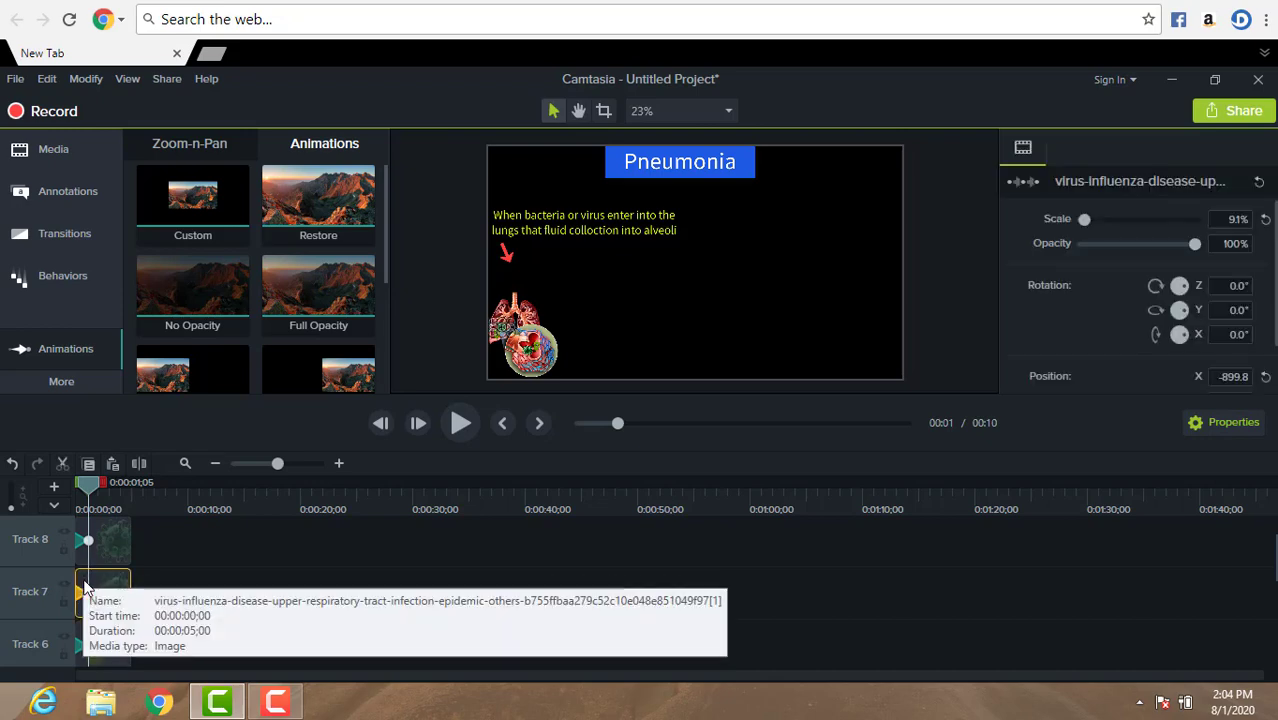
{"action": "left_click", "coordinate": [85, 540]}
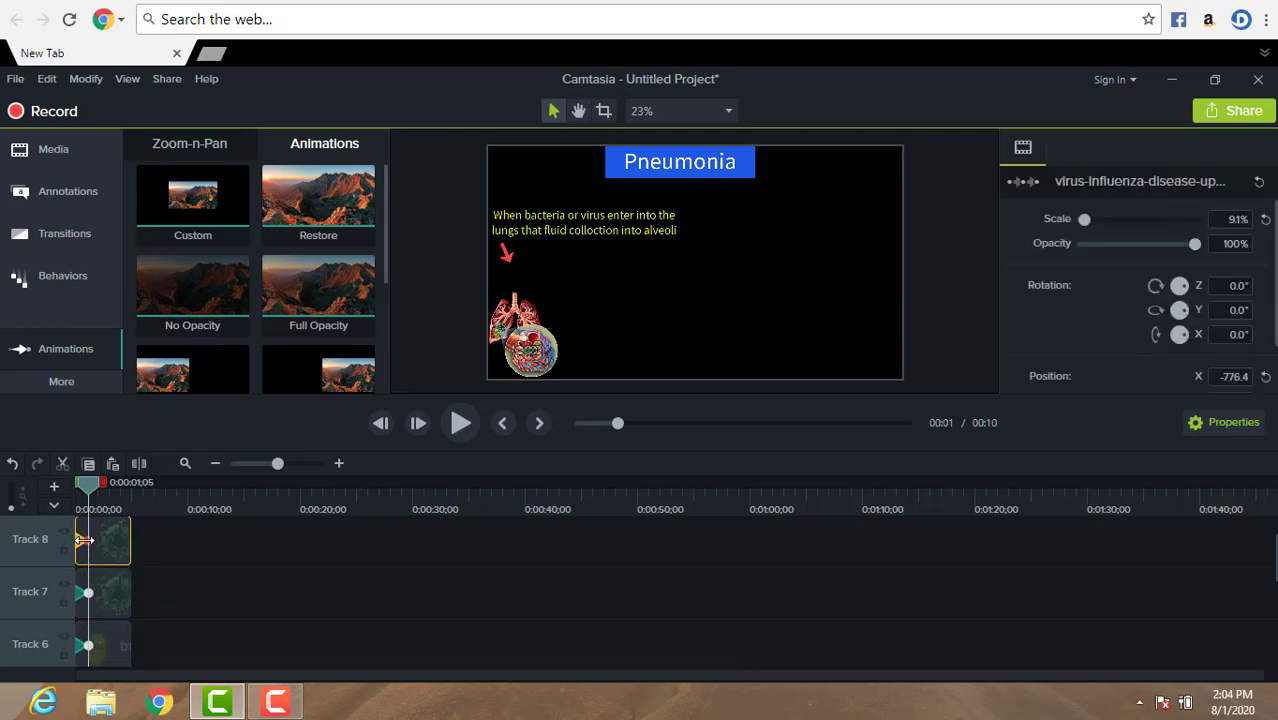
{"action": "right_click", "coordinate": [85, 540]}
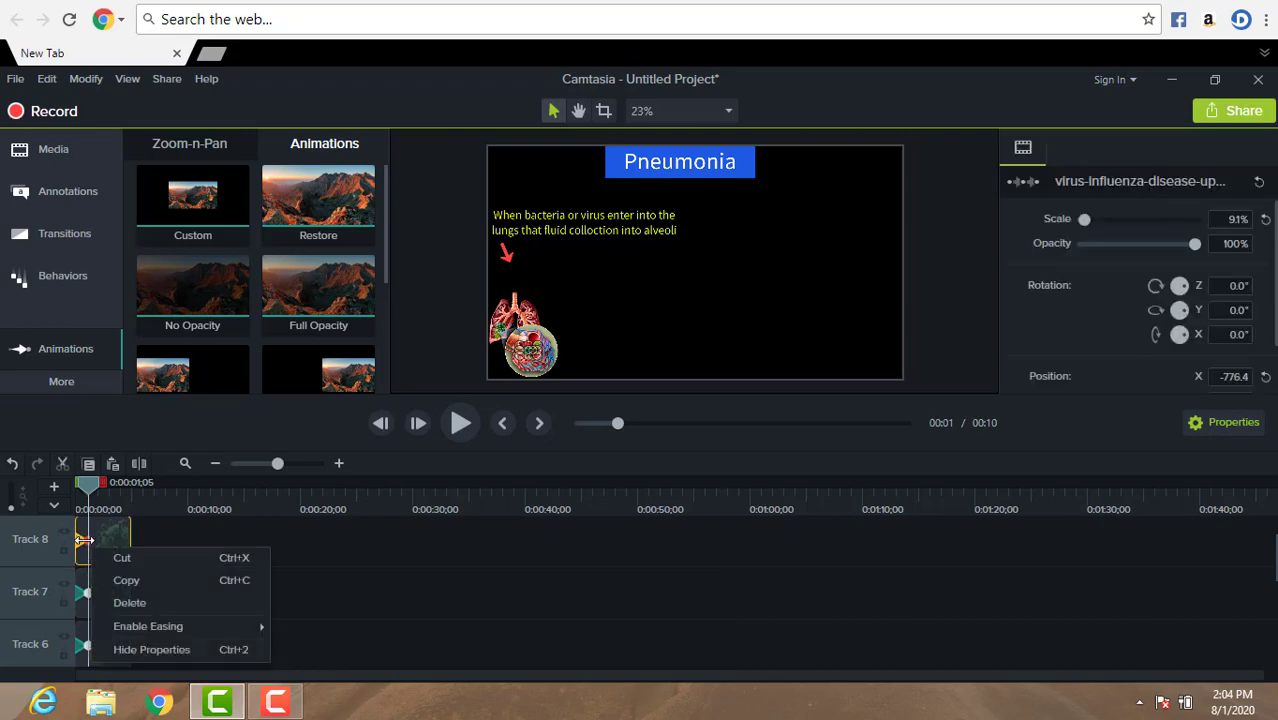
{"action": "left_click", "coordinate": [151, 603]}
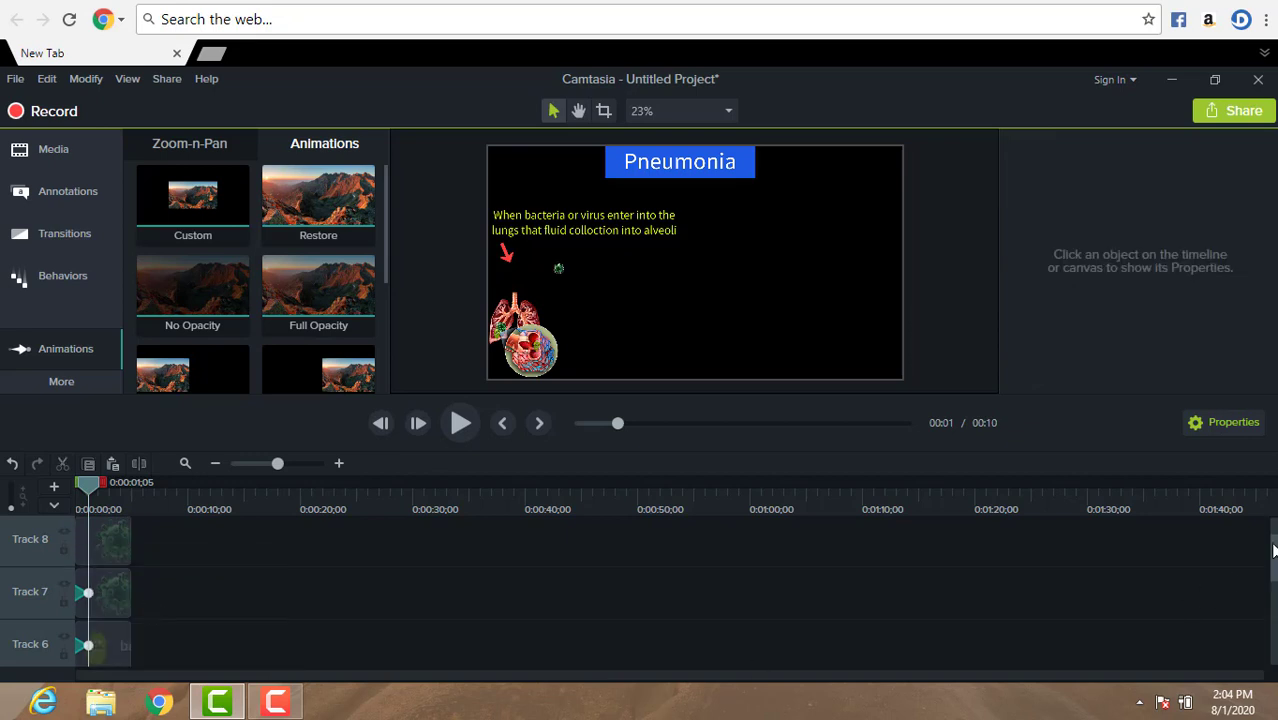
{"action": "scroll", "coordinate": [1275, 550], "scroll_direction": "down", "scroll_amount": 2}
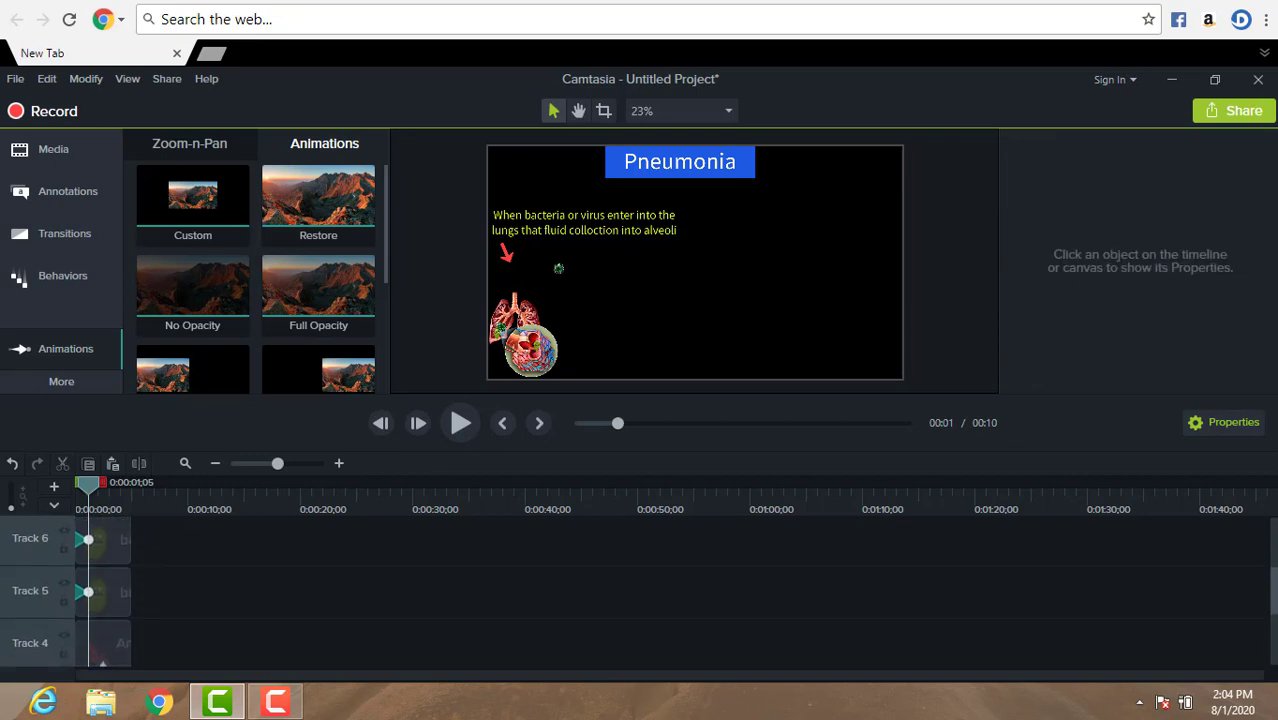
{"action": "scroll", "coordinate": [660, 590], "scroll_direction": "up", "scroll_amount": 1}
{"action": "scroll", "coordinate": [660, 590], "scroll_direction": "down", "scroll_amount": 1}
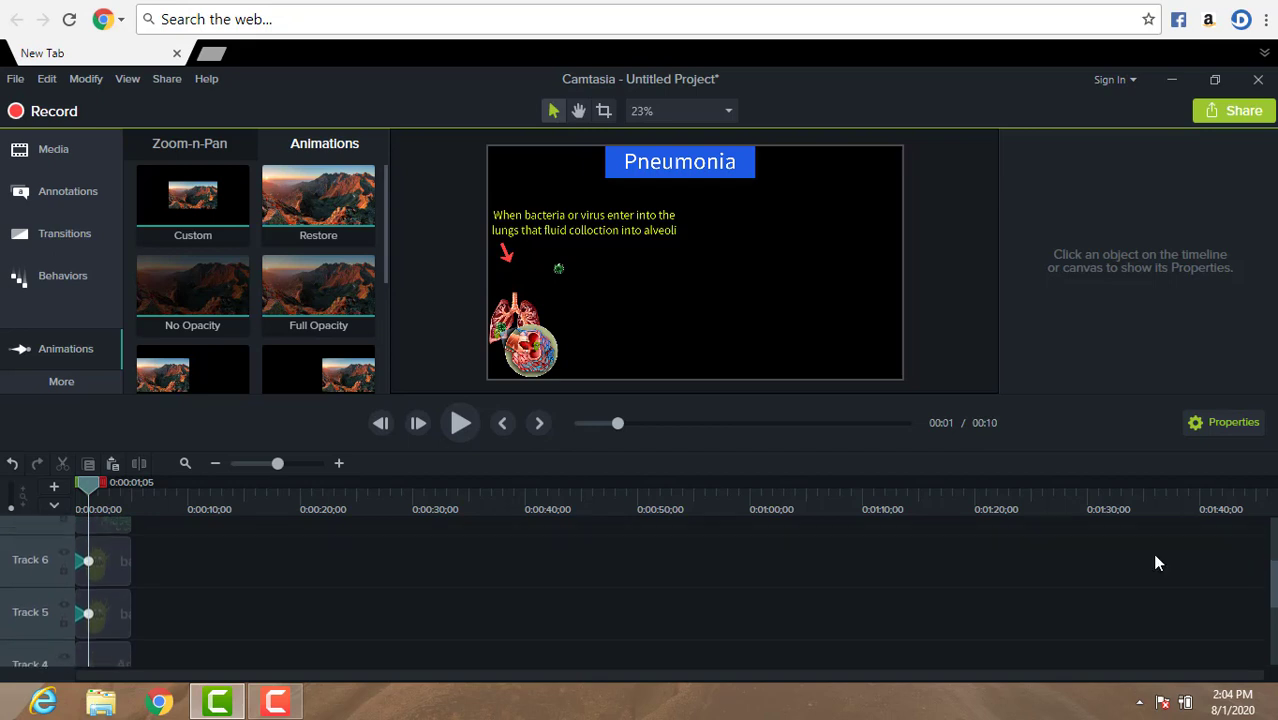
{"action": "left_click", "coordinate": [120, 556]}
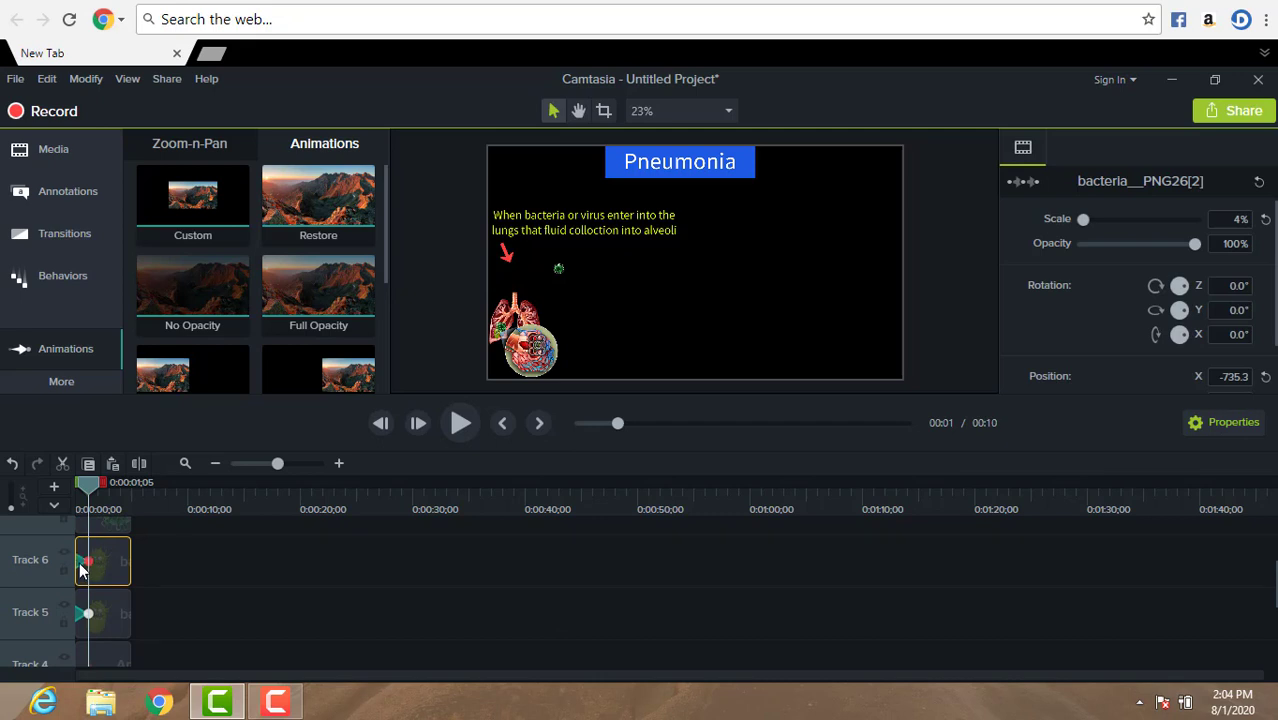
{"action": "right_click", "coordinate": [80, 565]}
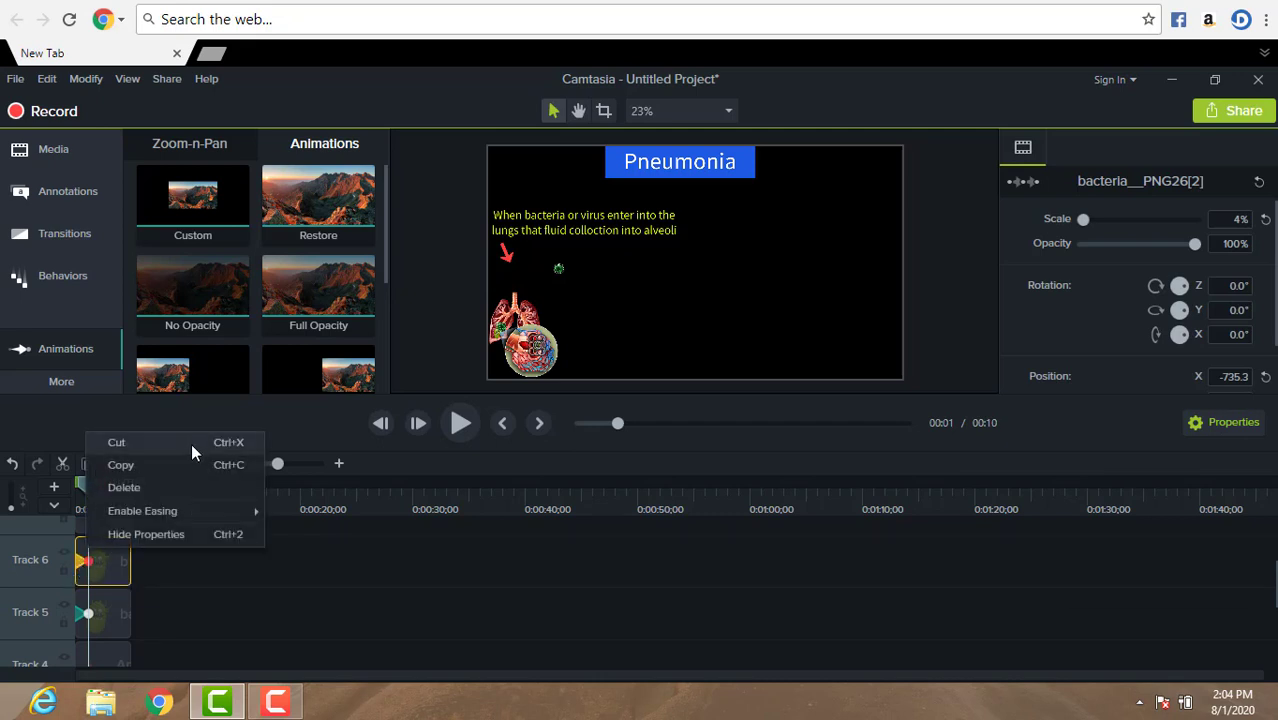
{"action": "left_click", "coordinate": [184, 484]}
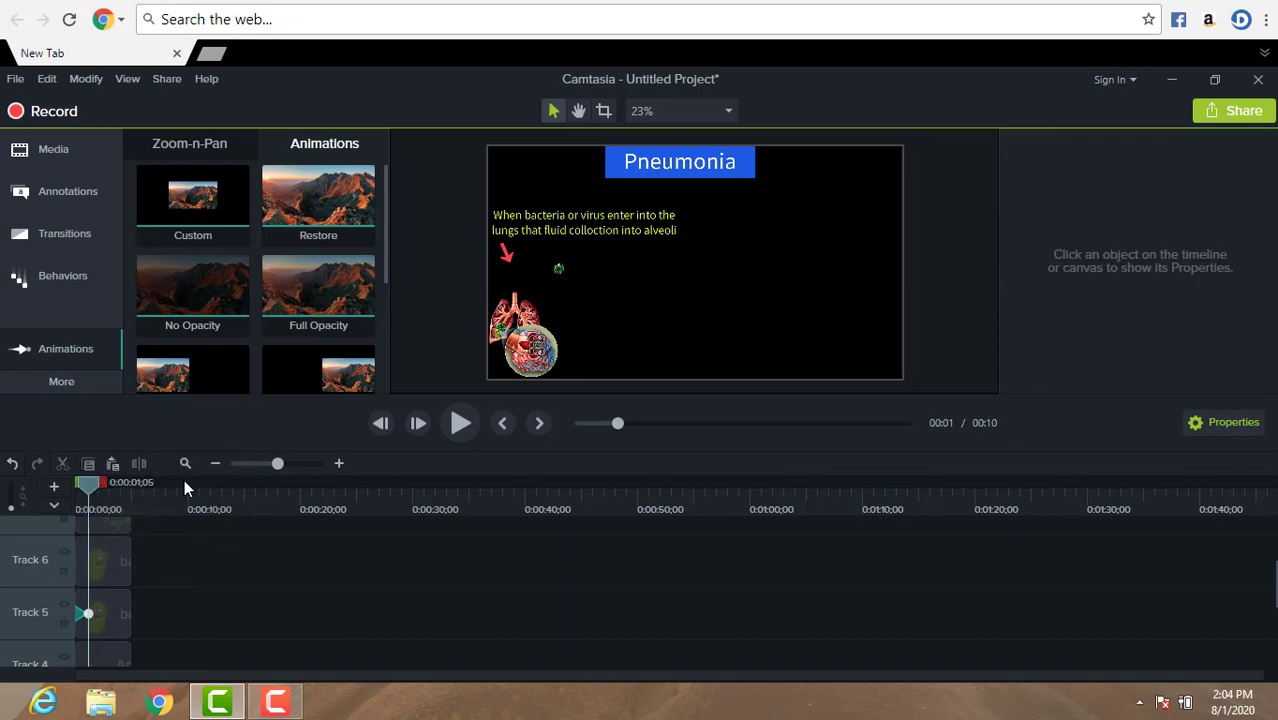
Step: Move the remaining virus below the text into the centre of the circular alveoli inset
{"action": "left_click", "coordinate": [560, 266]}
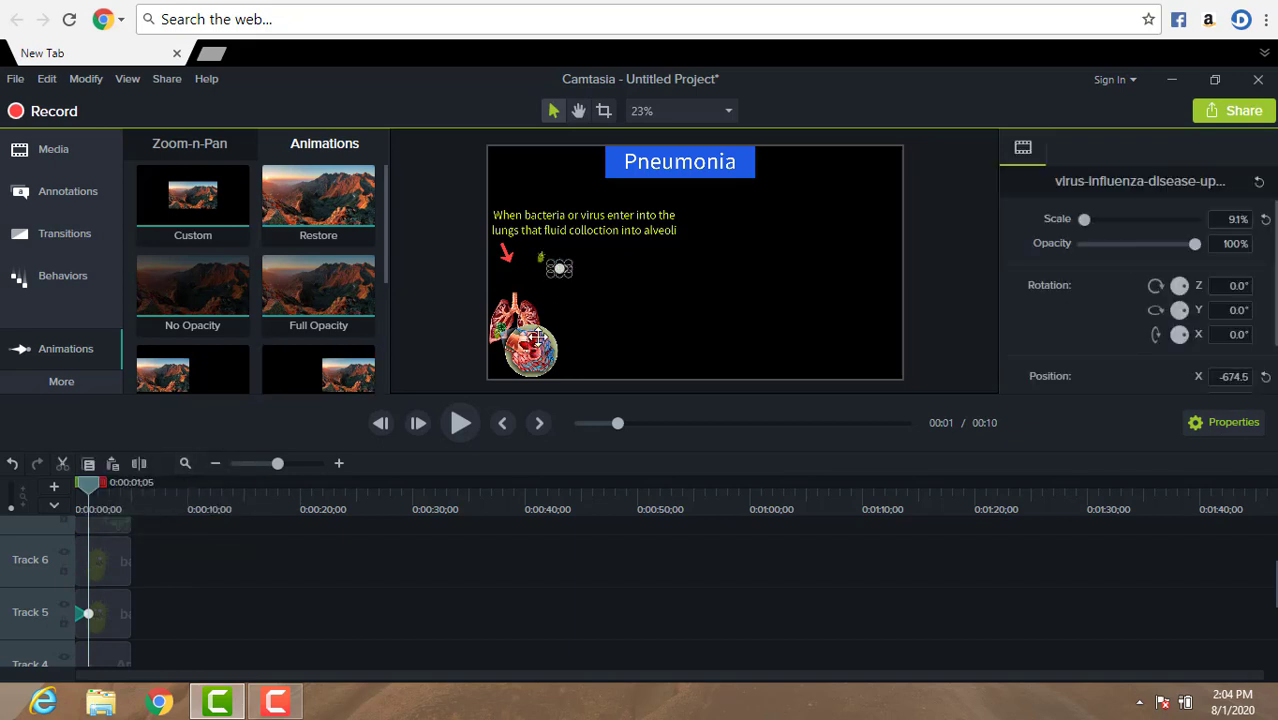
{"action": "left_click_drag", "start_coordinate": [537, 338], "coordinate": [535, 348]}
{"action": "left_click", "coordinate": [598, 315]}
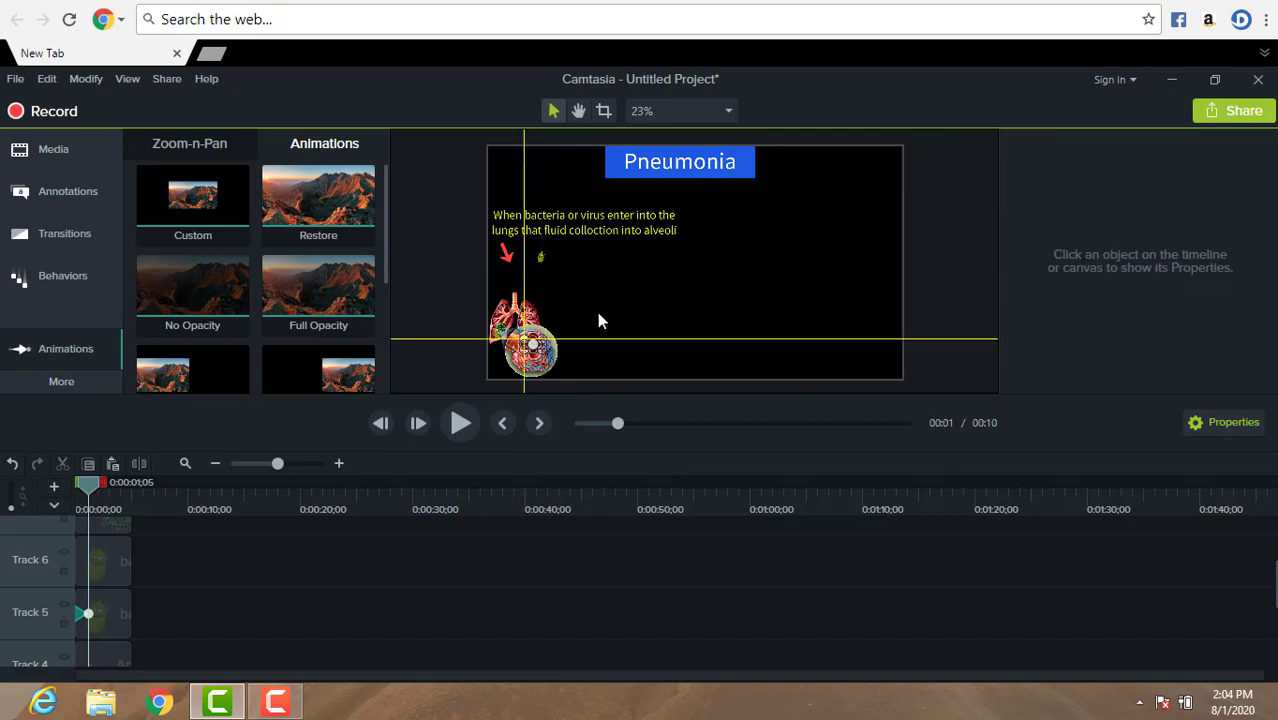
{"action": "left_click", "coordinate": [535, 350]}
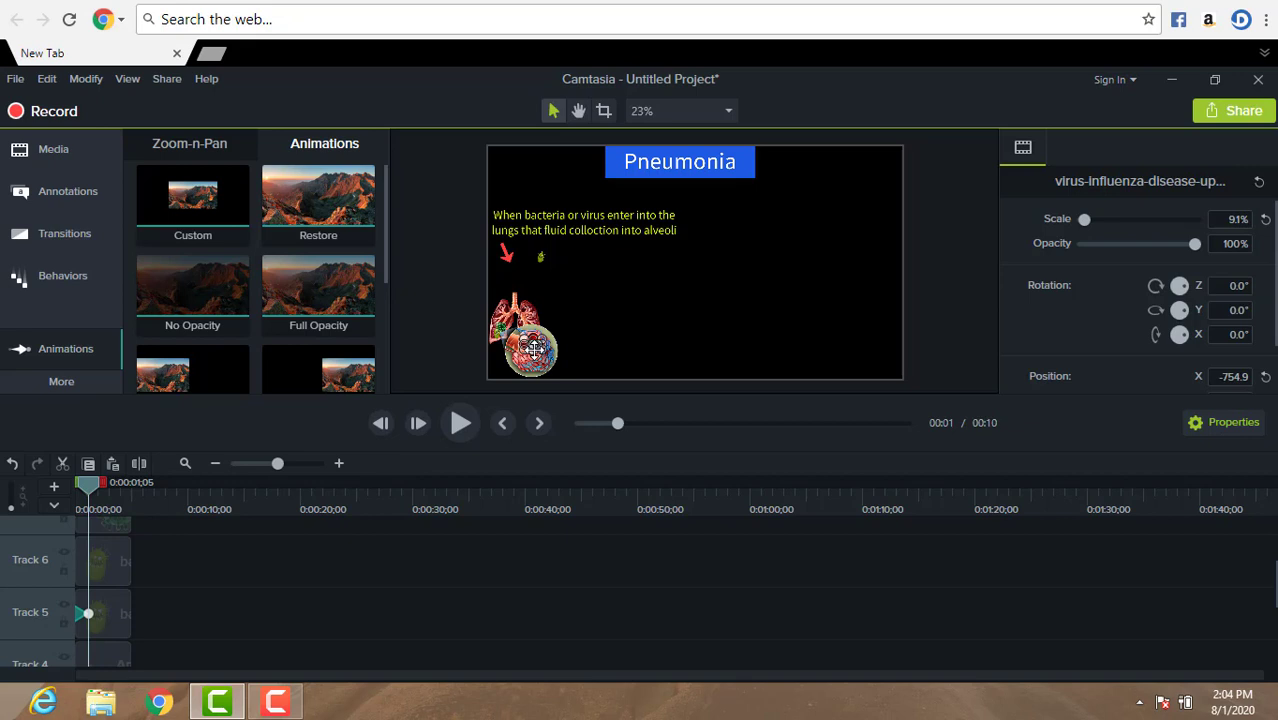
Step: Move the Track 6 bacterium from beside the arrow into the lower middle of the circular alveoli inset
{"action": "left_click", "coordinate": [541, 257]}
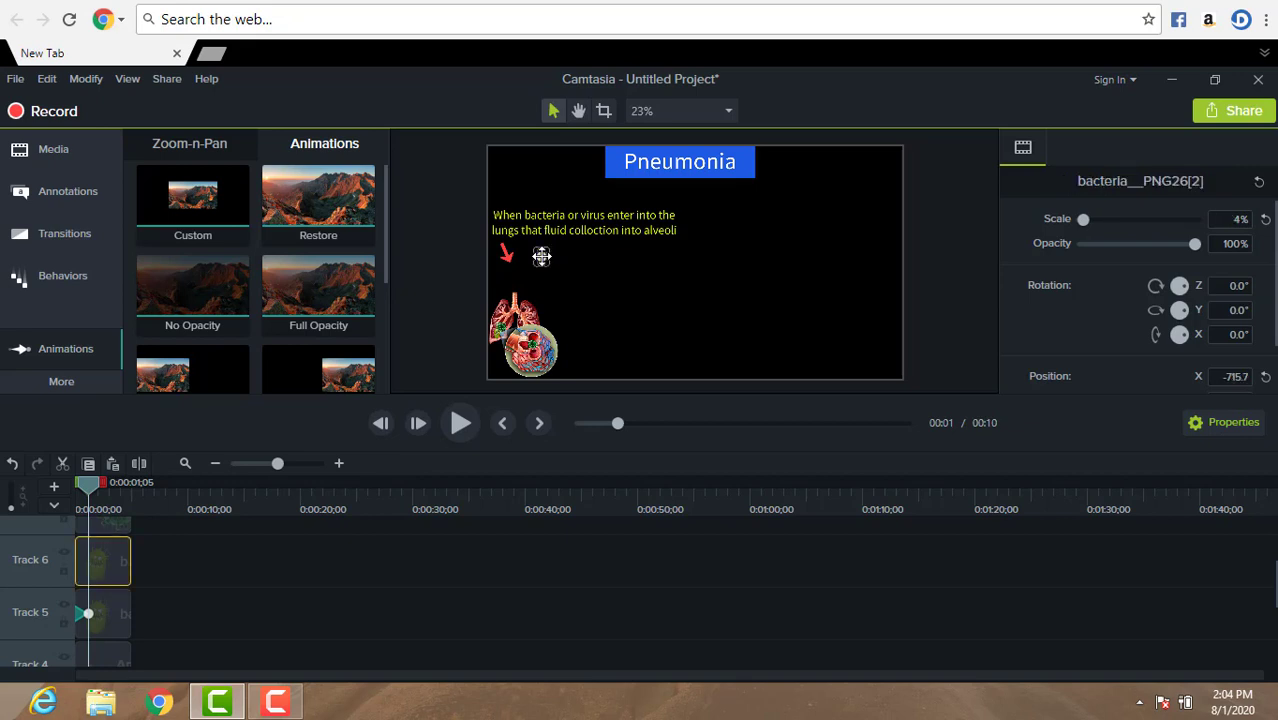
{"action": "left_click_drag", "start_coordinate": [541, 257], "coordinate": [535, 353]}
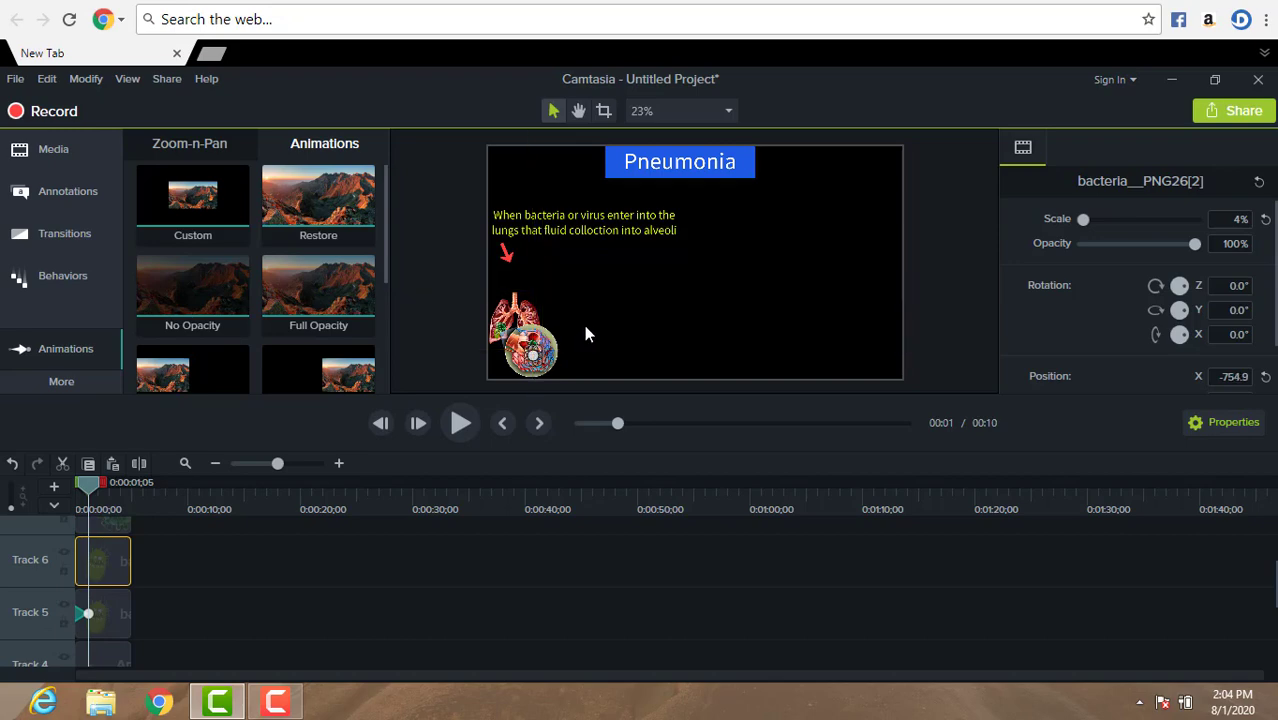
{"action": "left_click", "coordinate": [585, 333]}
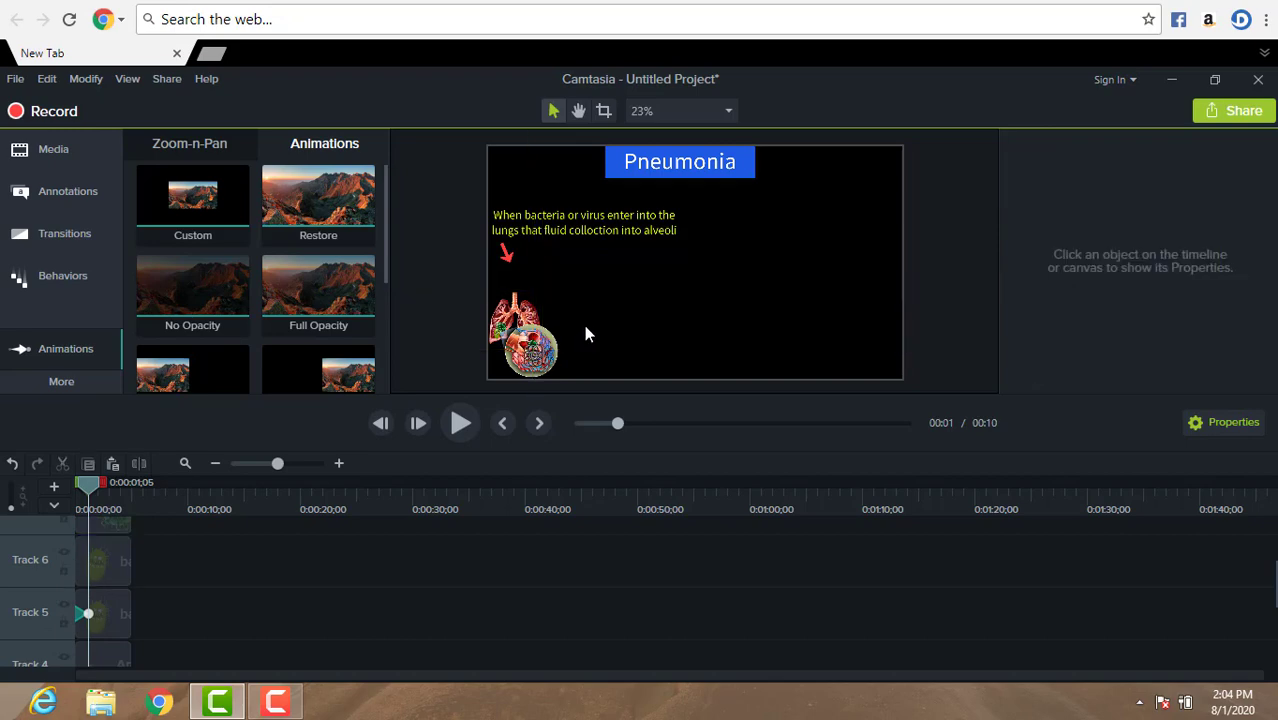
{"action": "left_click", "coordinate": [534, 360]}
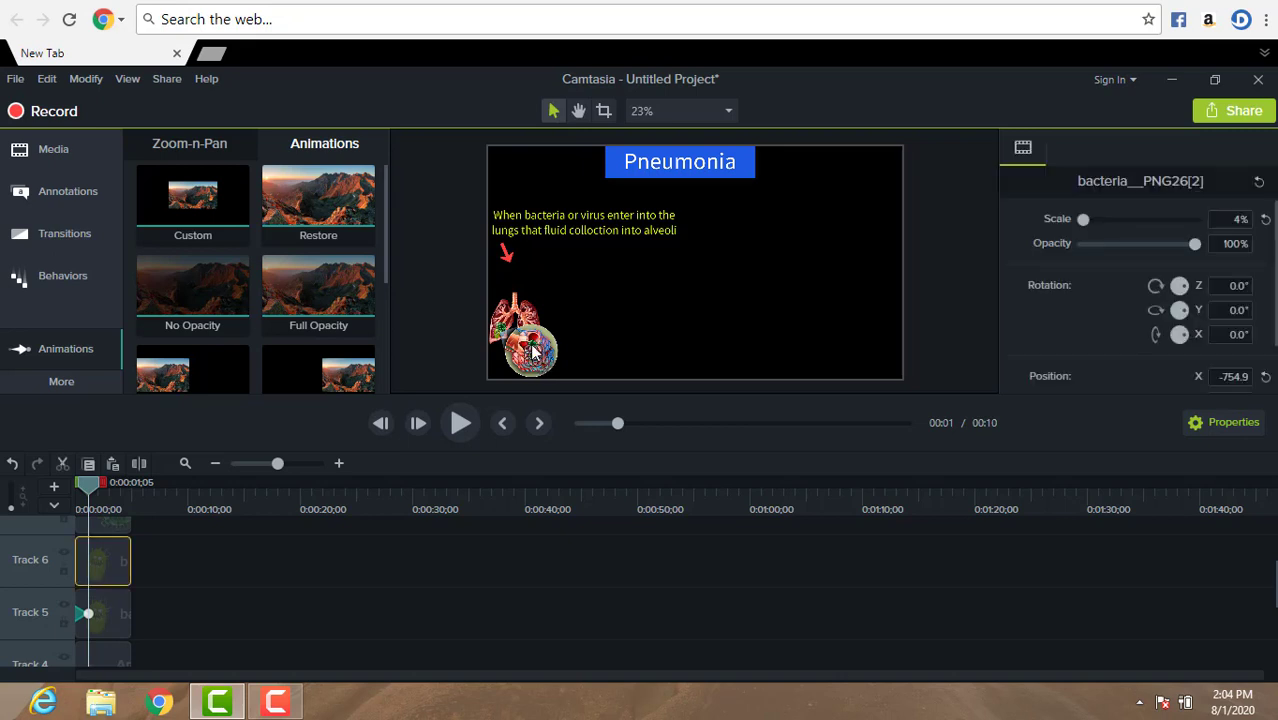
Step: Shift the virus inside the alveoli inset slightly upward, above the bacterium
{"action": "left_click", "coordinate": [533, 348]}
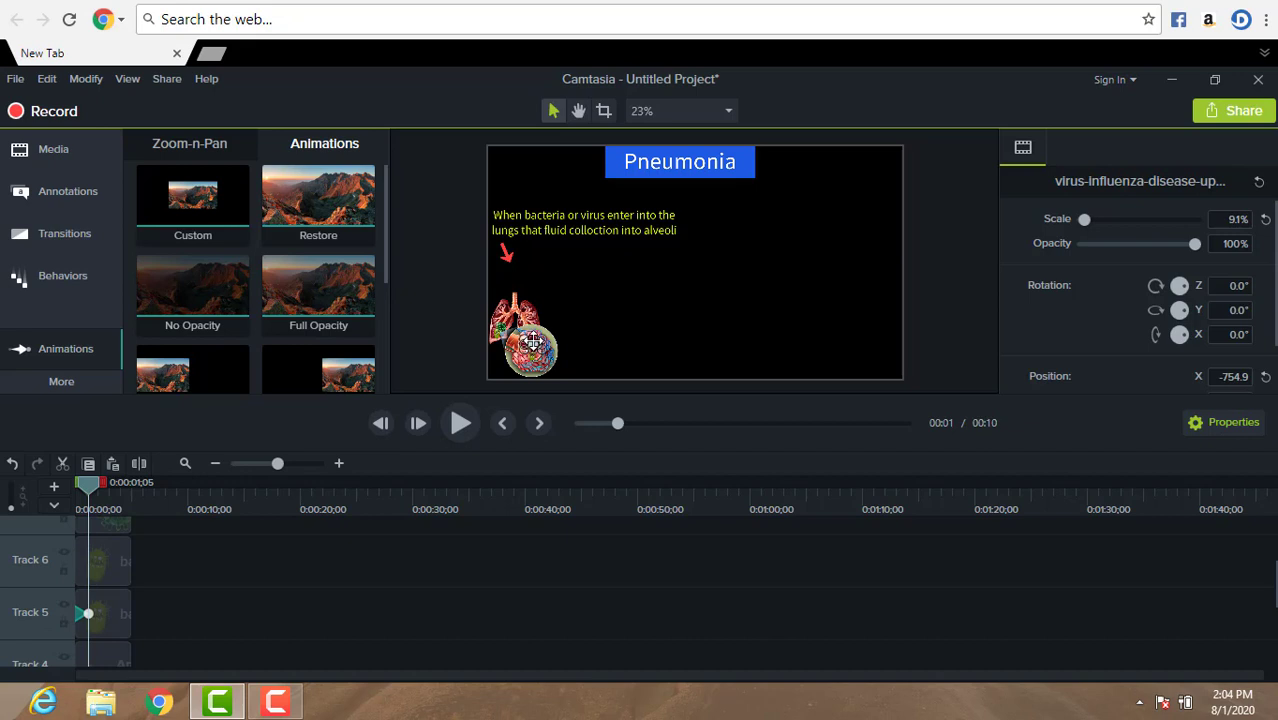
{"action": "left_click", "coordinate": [533, 345]}
{"action": "left_click", "coordinate": [597, 310]}
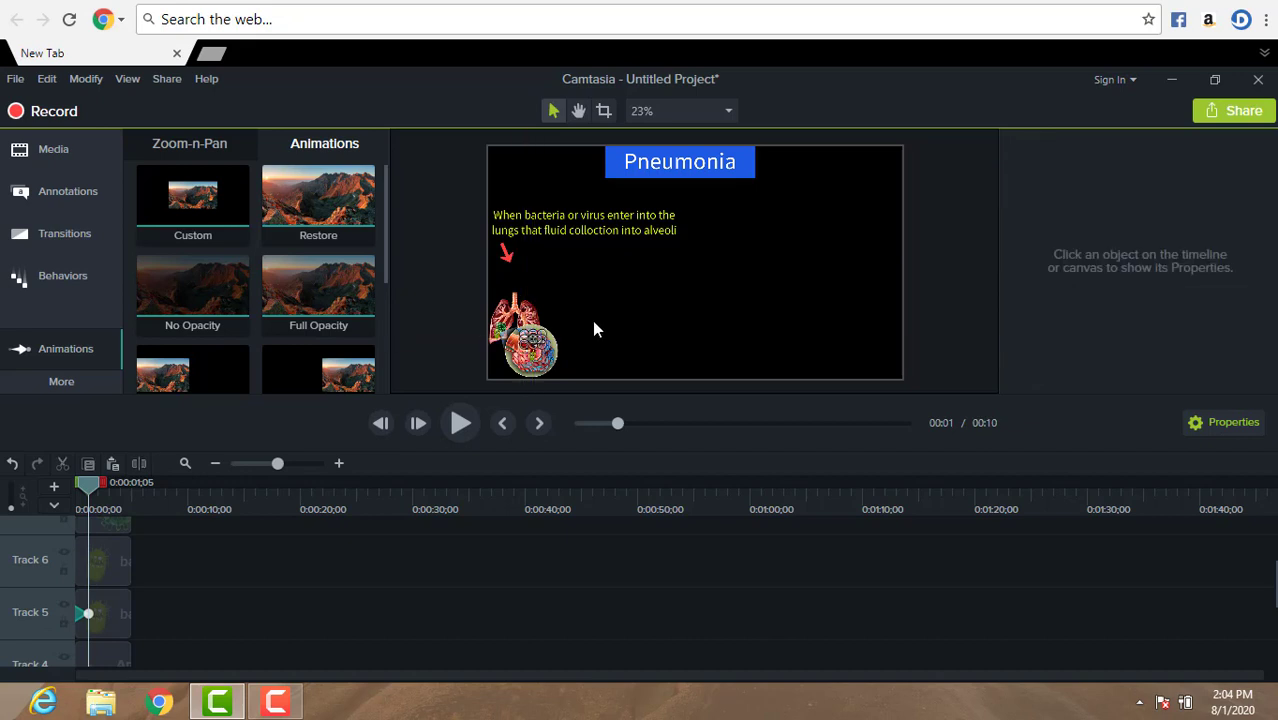
Step: Nudge the Track 6 bacterium slightly up and to the right within the circular alveoli inset
{"action": "left_click", "coordinate": [531, 356]}
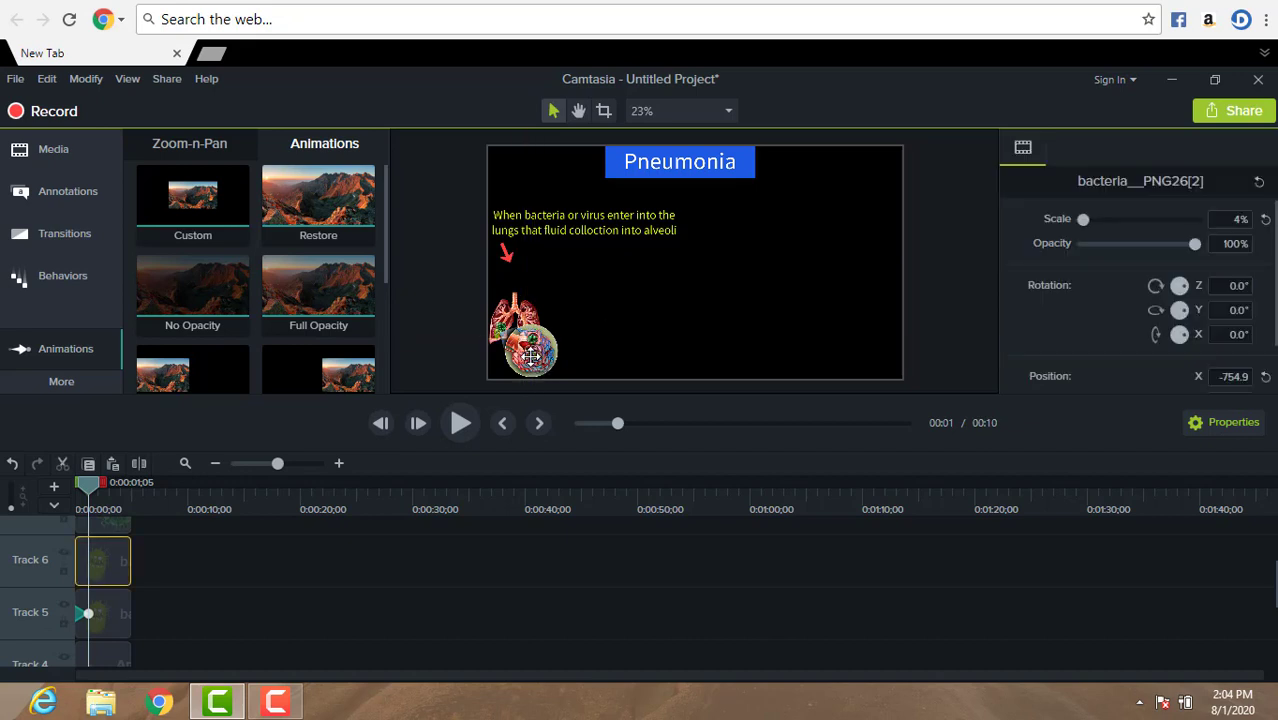
{"action": "left_click_drag", "start_coordinate": [531, 356], "coordinate": [536, 351]}
{"action": "left_click", "coordinate": [579, 327]}
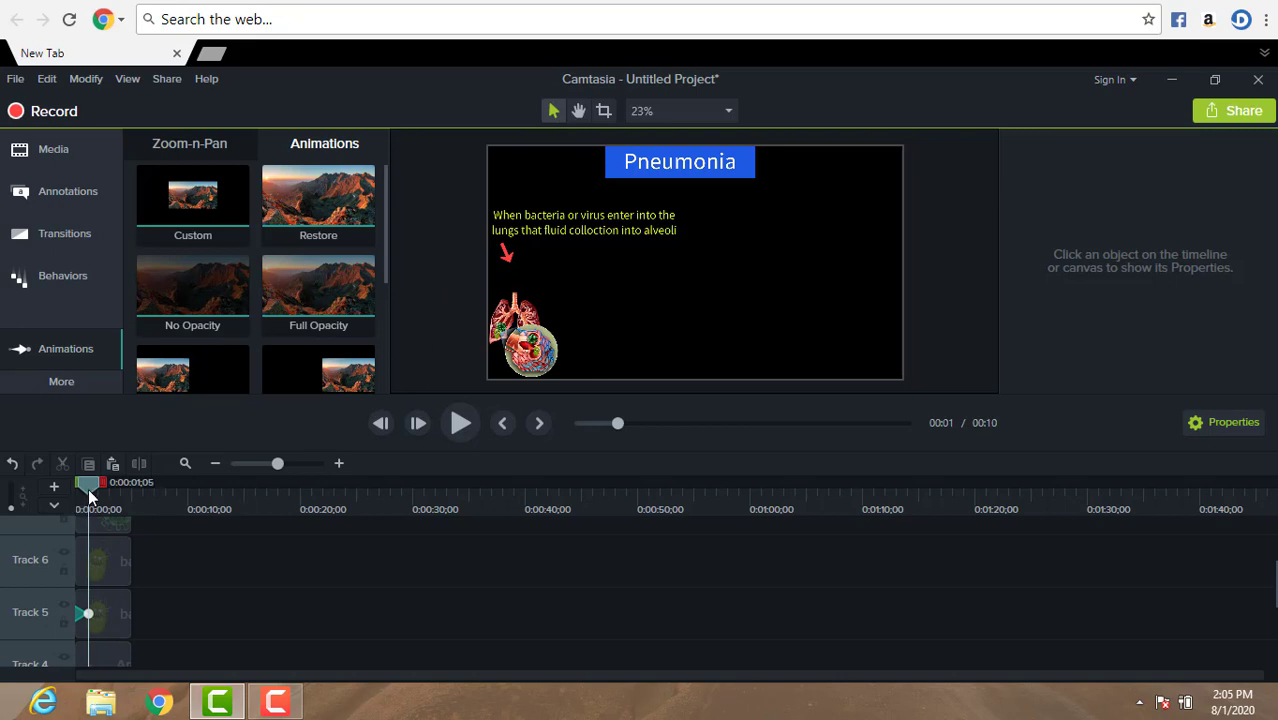
Step: Play the video from the beginning to check the bacteria and virus motion, and return the playhead to the start
{"action": "left_click_drag", "start_coordinate": [86, 488], "coordinate": [74, 491]}
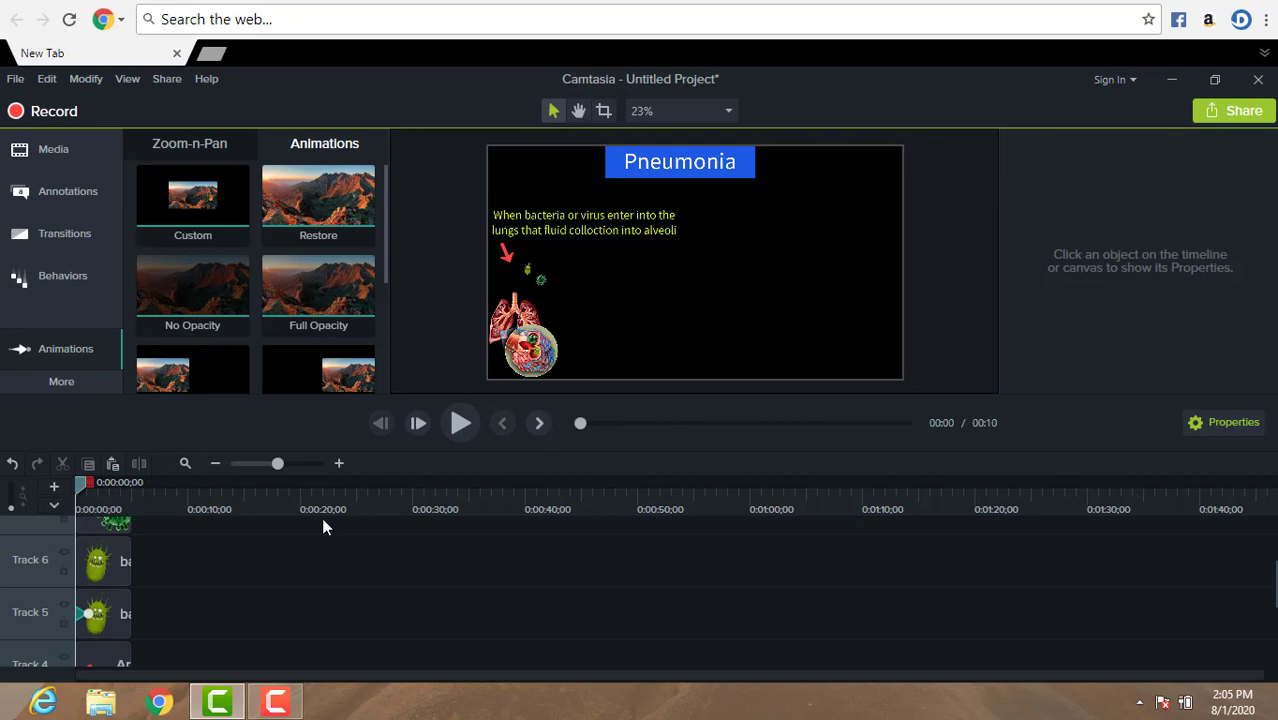
{"action": "left_click", "coordinate": [464, 422]}
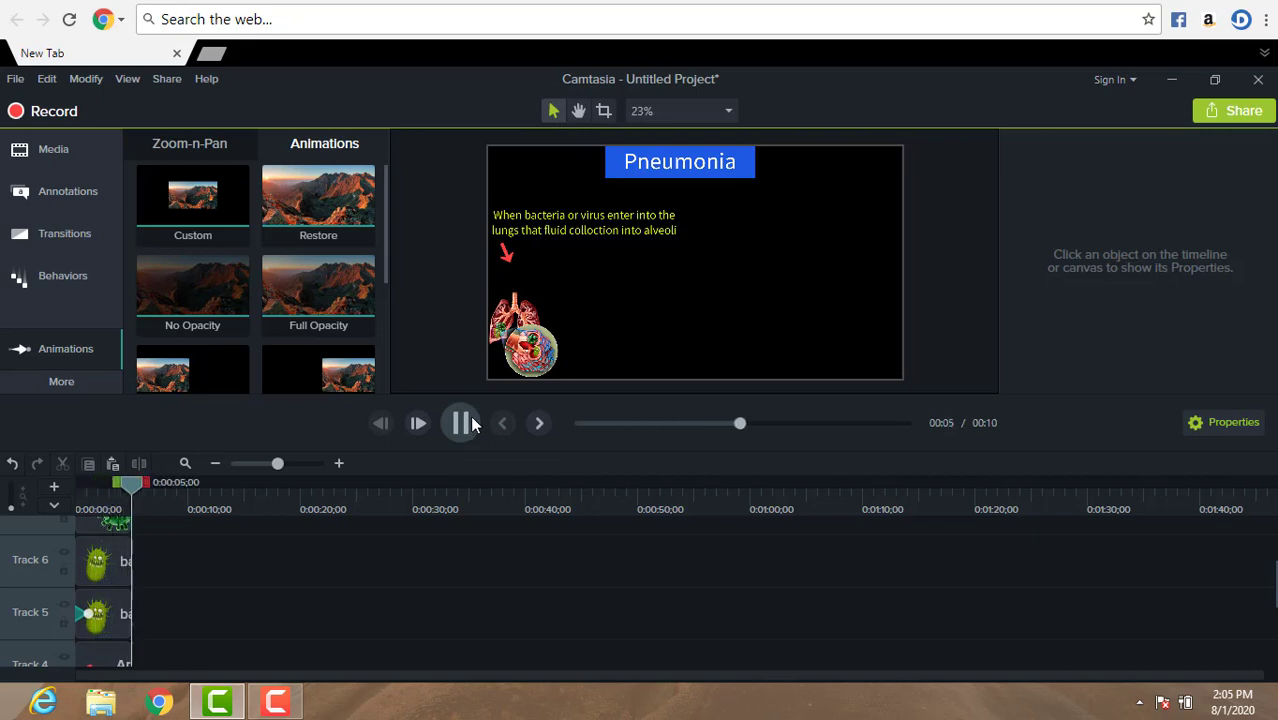
{"action": "left_click", "coordinate": [459, 423]}
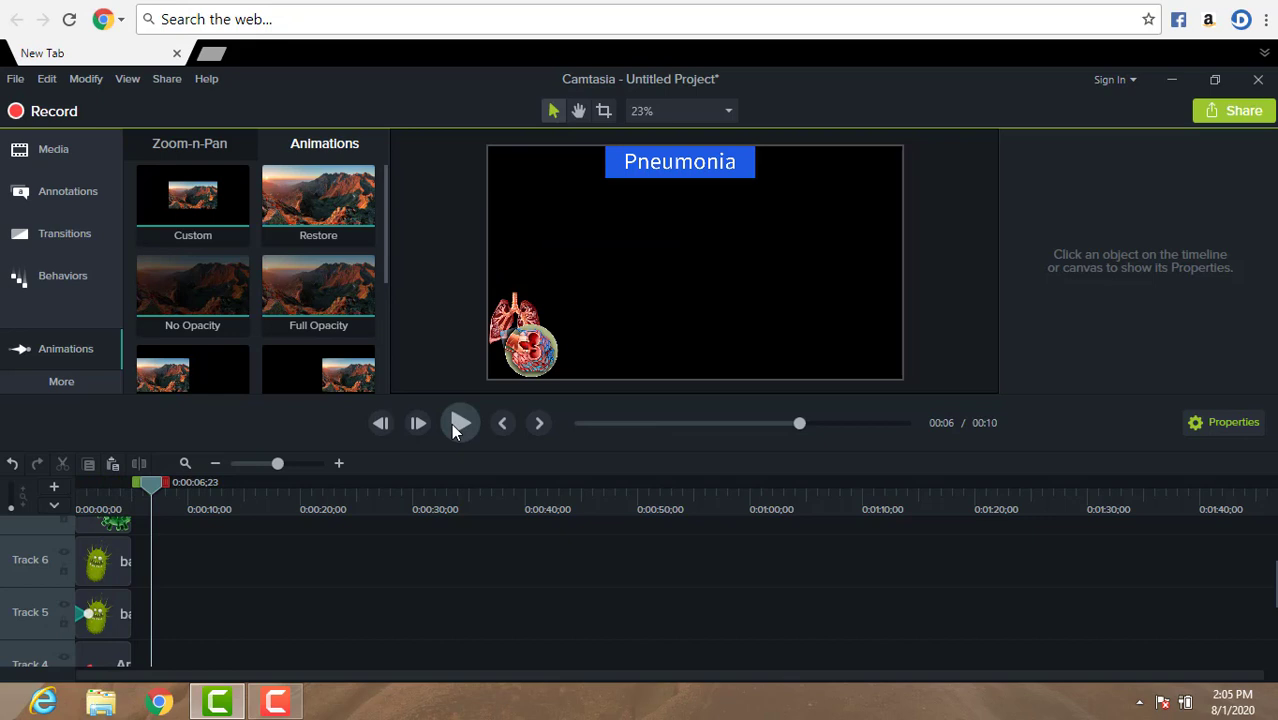
{"action": "left_click", "coordinate": [578, 423]}
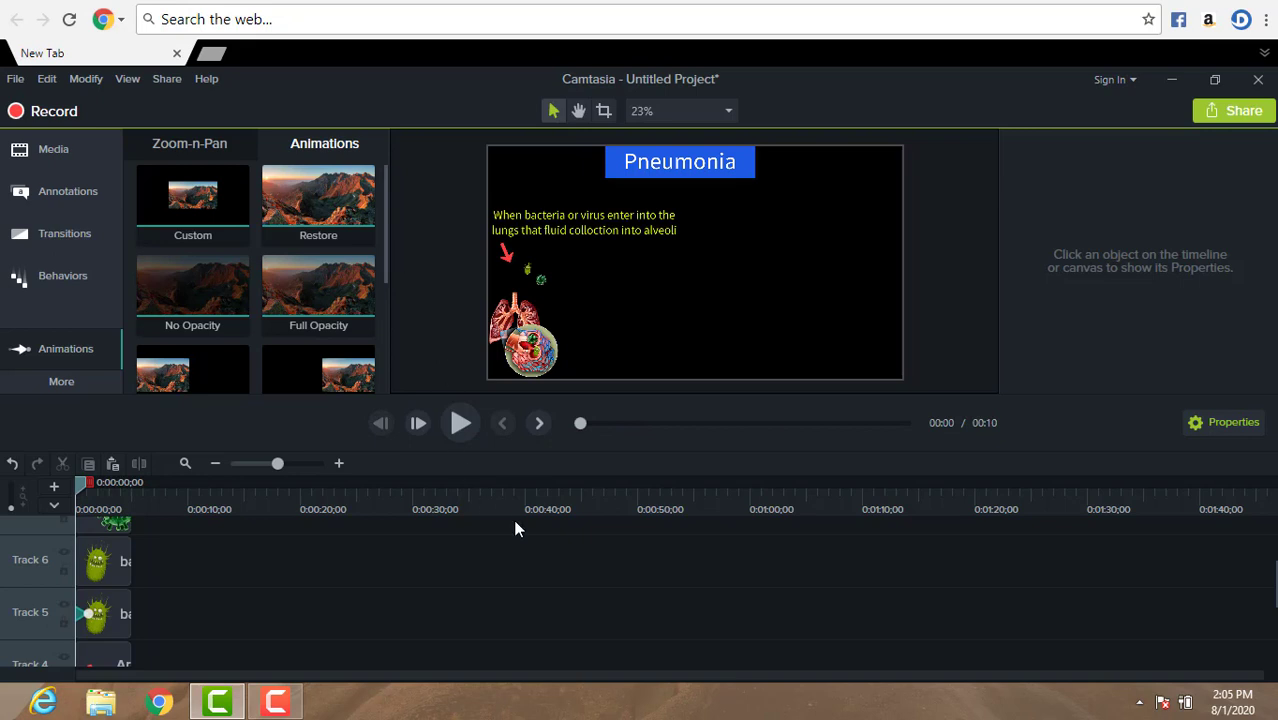
Step: Add Tracks 9 and 10, placing the IMG_20200727_183044[1].jpg alveolus diagram at the start of Track 9 and in the canvas's lower-right corner
{"action": "left_click", "coordinate": [54, 488]}
{"action": "left_click", "coordinate": [54, 488]}
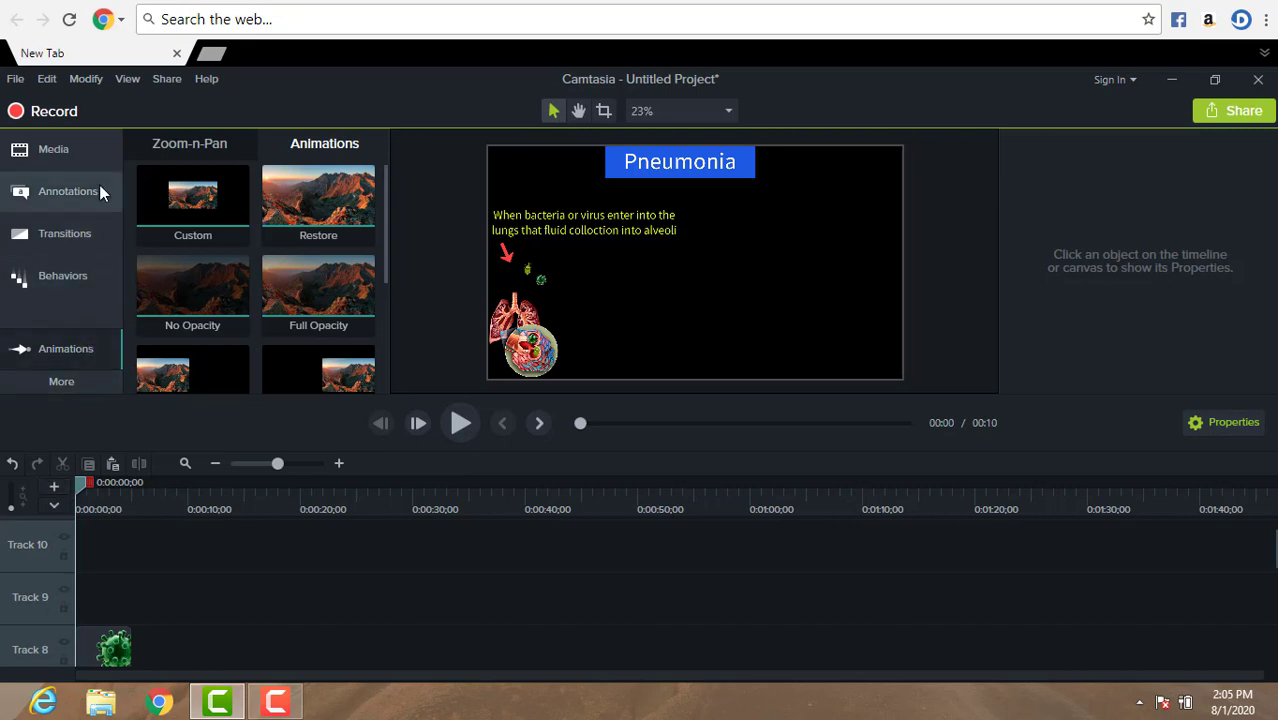
{"action": "left_click", "coordinate": [68, 158]}
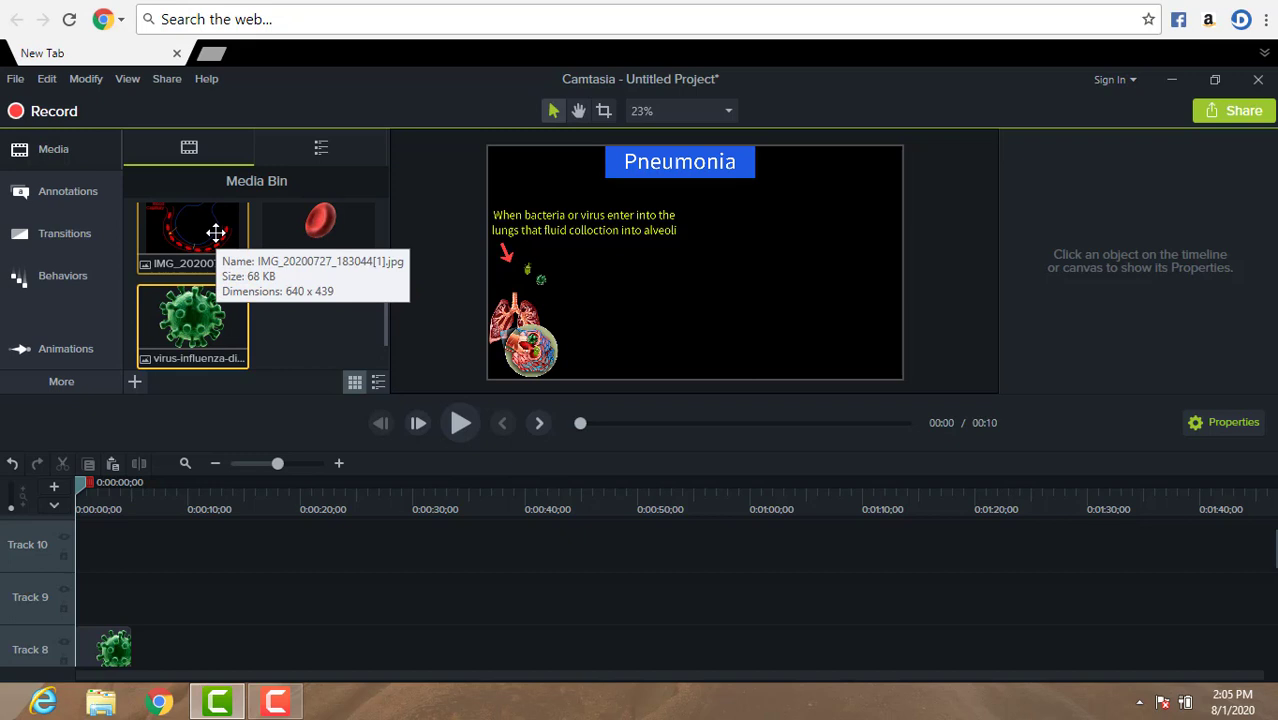
{"action": "left_click_drag", "start_coordinate": [216, 233], "coordinate": [69, 603]}
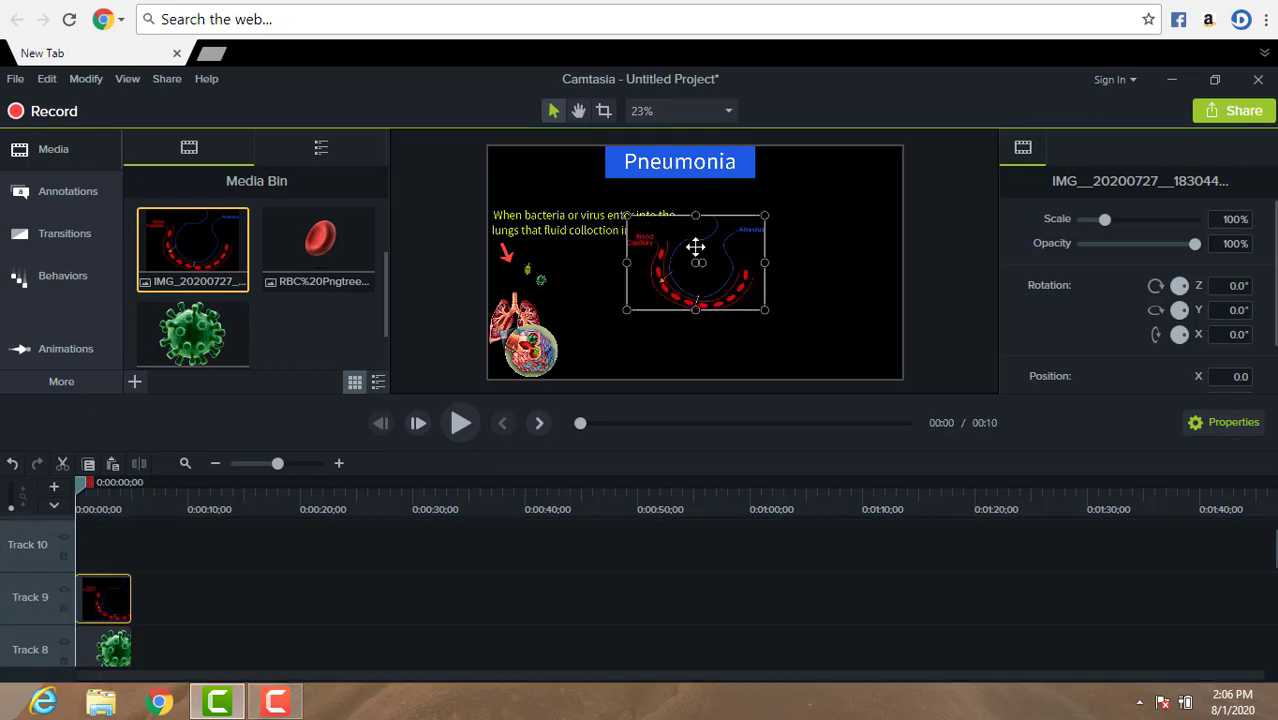
{"action": "left_click_drag", "start_coordinate": [693, 246], "coordinate": [813, 302]}
{"action": "left_click", "coordinate": [733, 311]}
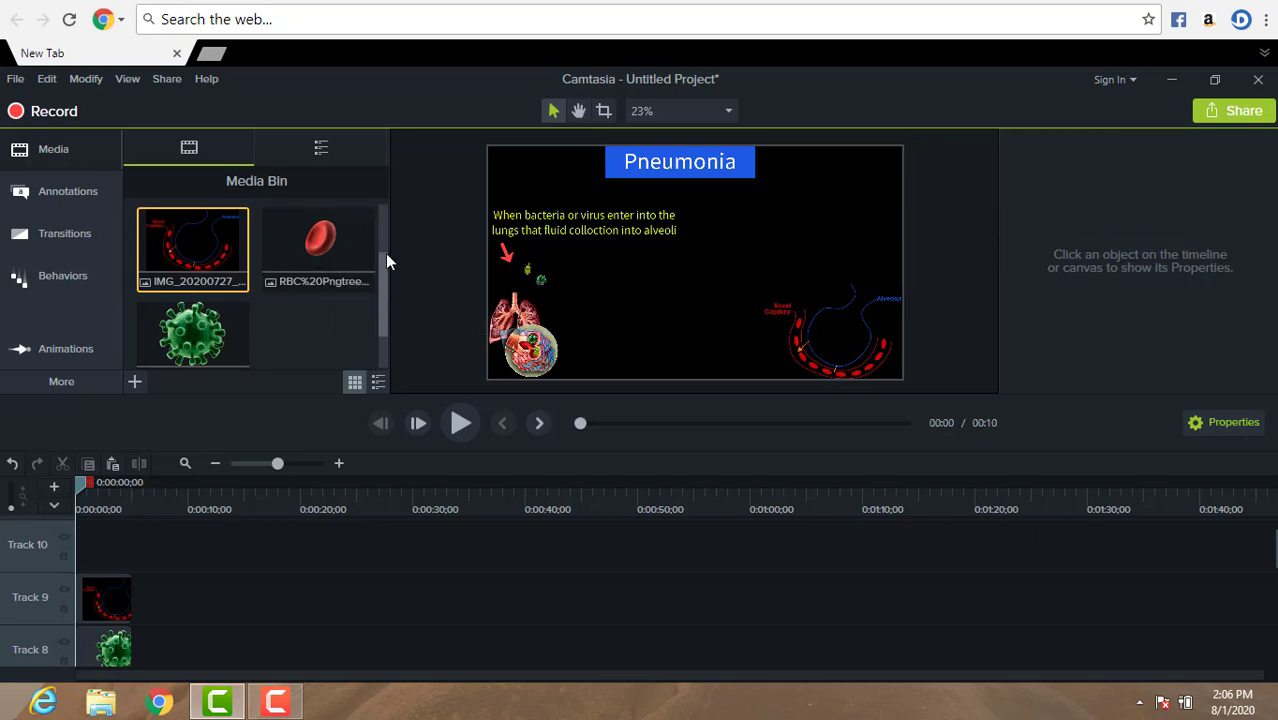
Step: Start importing media and browse to the UCDownloads folder in the internal shared storage of the realme C1
{"action": "scroll", "coordinate": [381, 240], "scroll_direction": "up", "scroll_amount": 2}
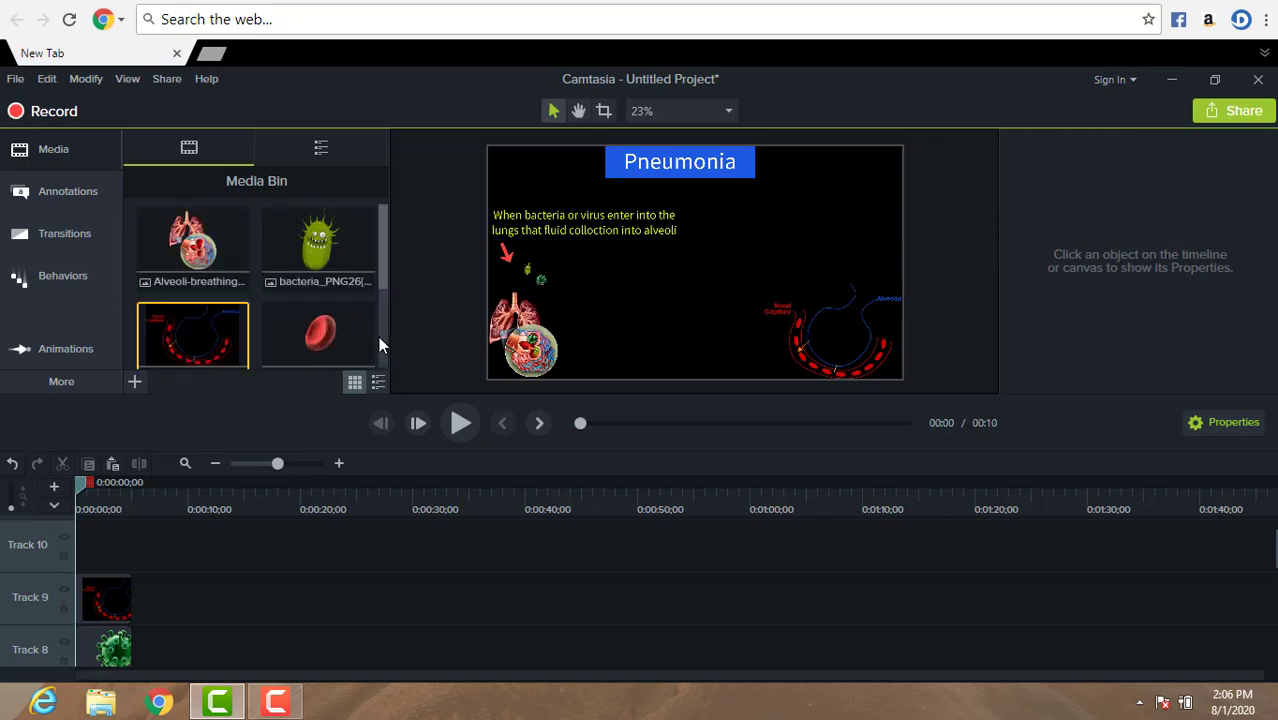
{"action": "scroll", "coordinate": [379, 340], "scroll_direction": "down", "scroll_amount": 3}
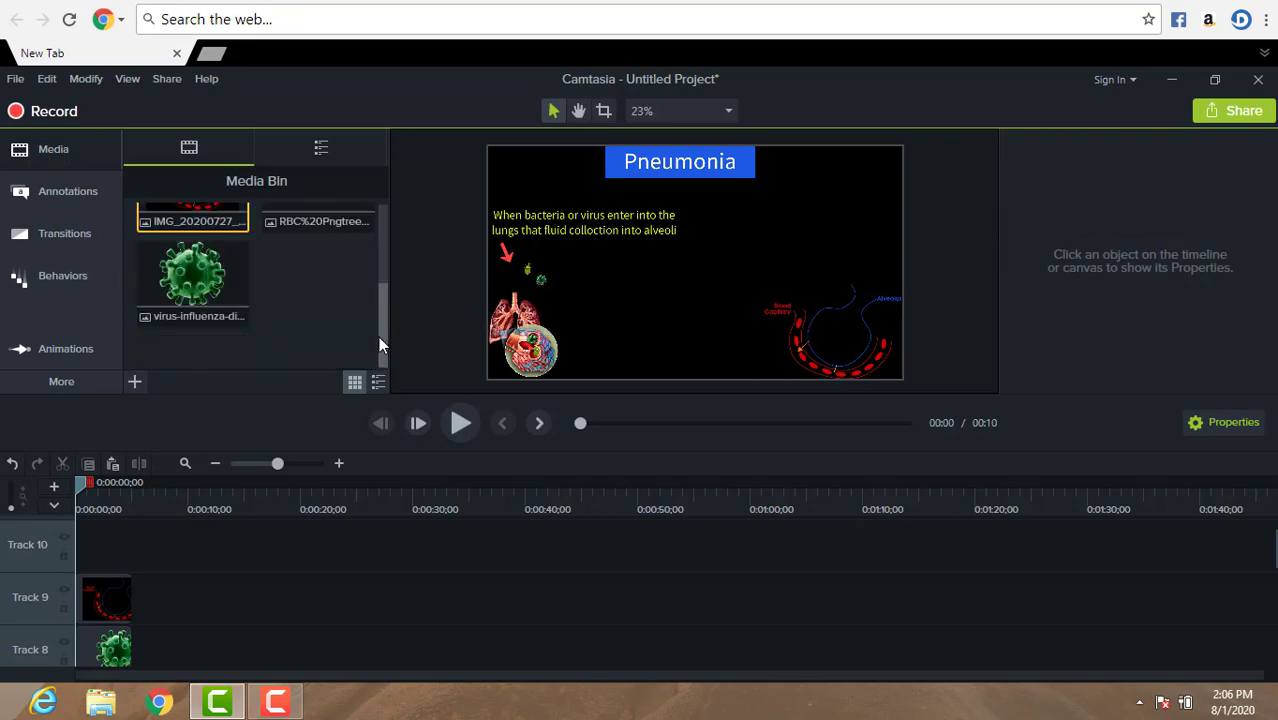
{"action": "left_click", "coordinate": [134, 381]}
{"action": "left_click", "coordinate": [156, 324]}
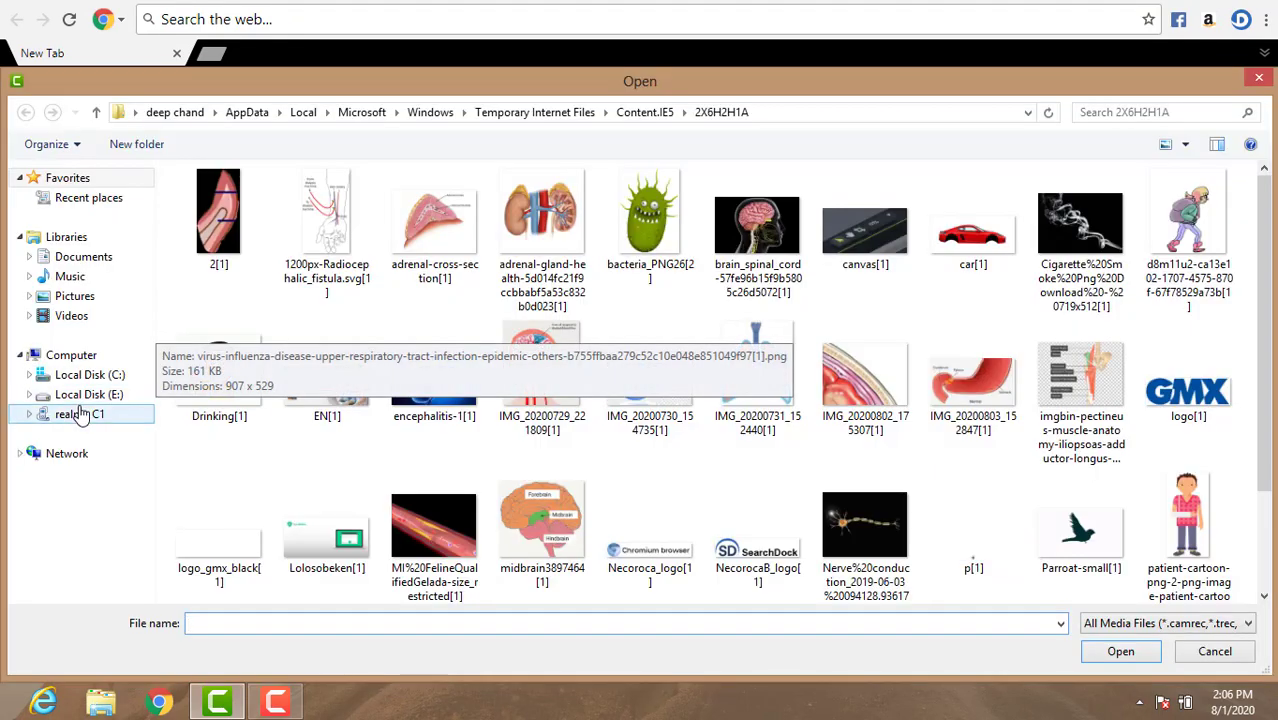
{"action": "left_click", "coordinate": [82, 414]}
{"action": "double_click", "coordinate": [281, 180]}
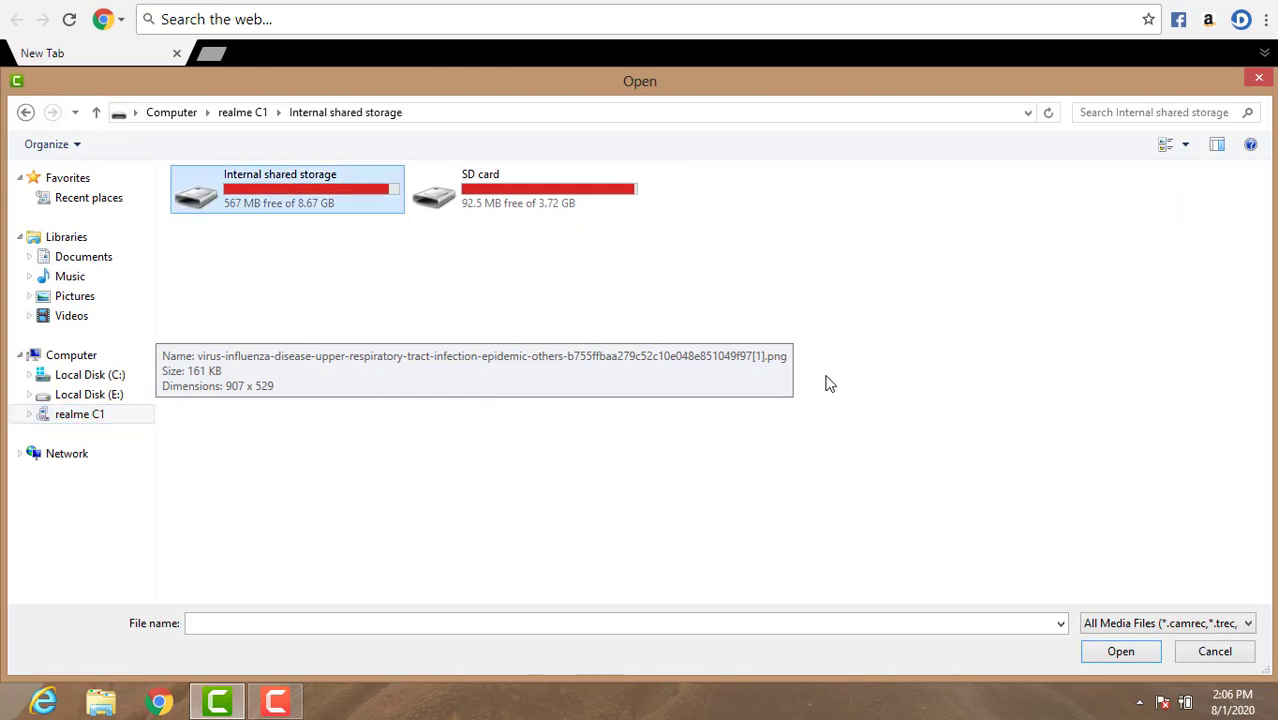
{"action": "left_click", "coordinate": [1270, 562]}
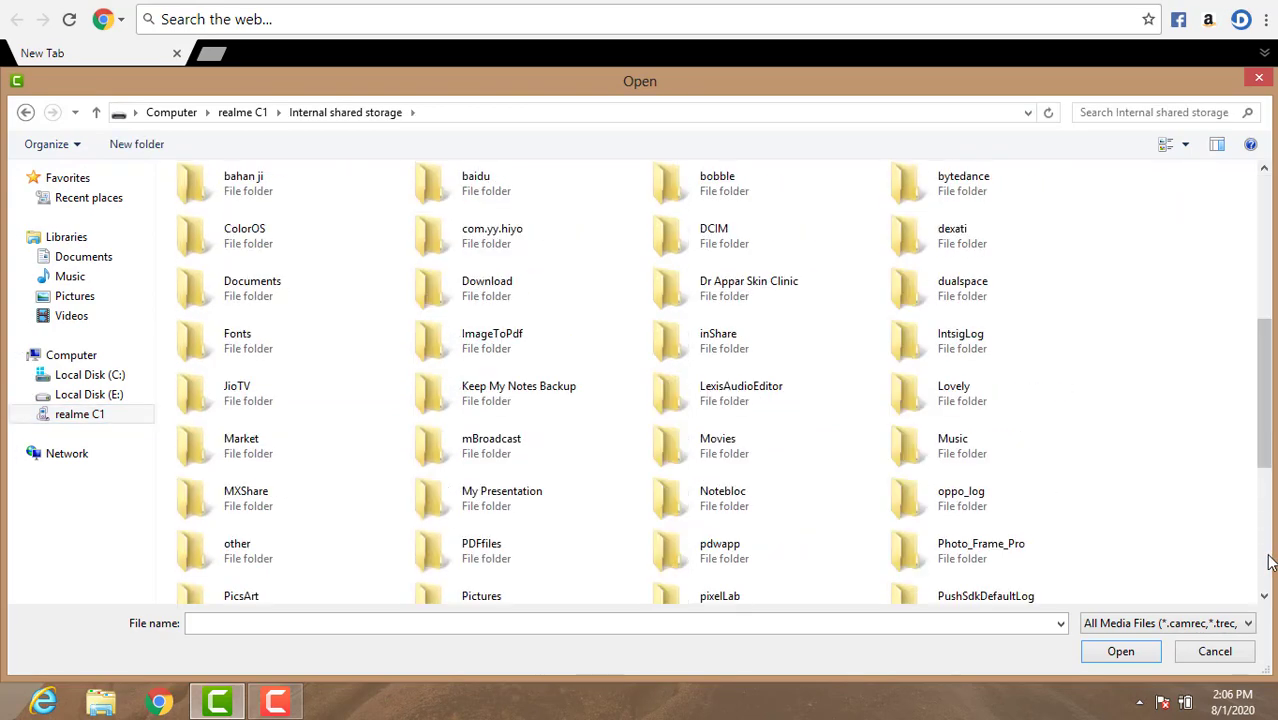
{"action": "left_click", "coordinate": [1270, 562]}
{"action": "left_click", "coordinate": [772, 476]}
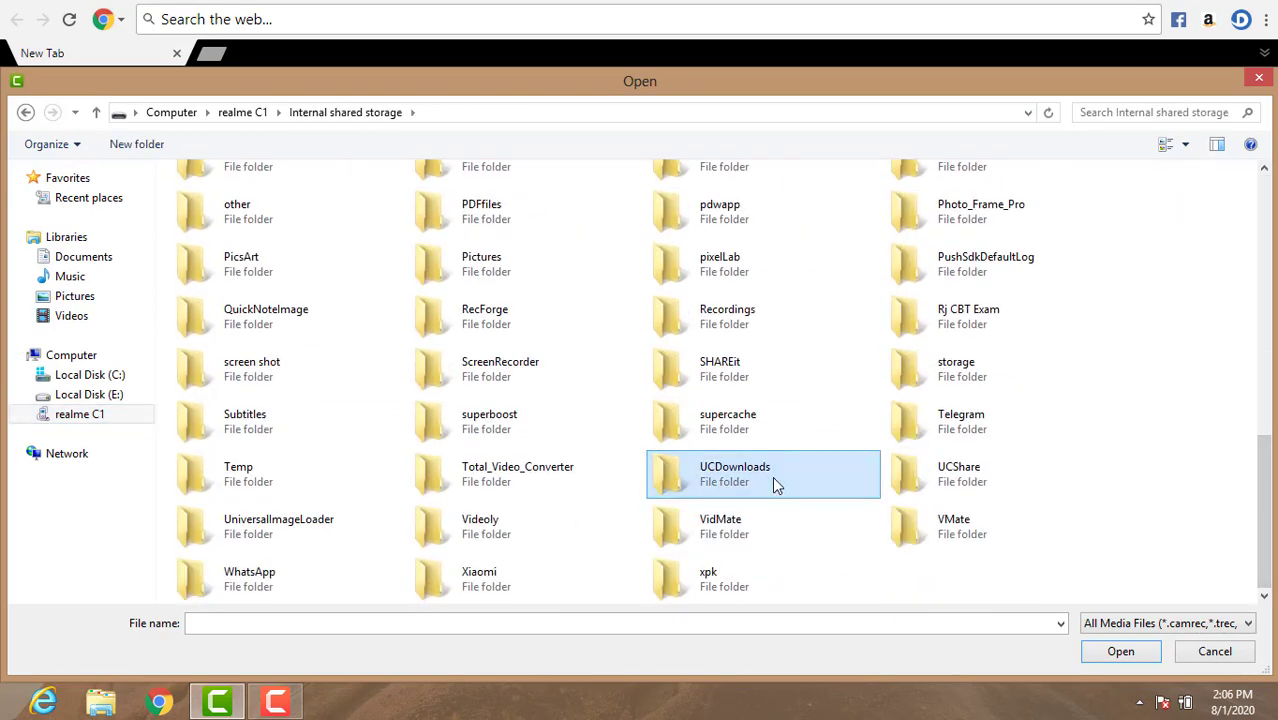
{"action": "double_click", "coordinate": [772, 476]}
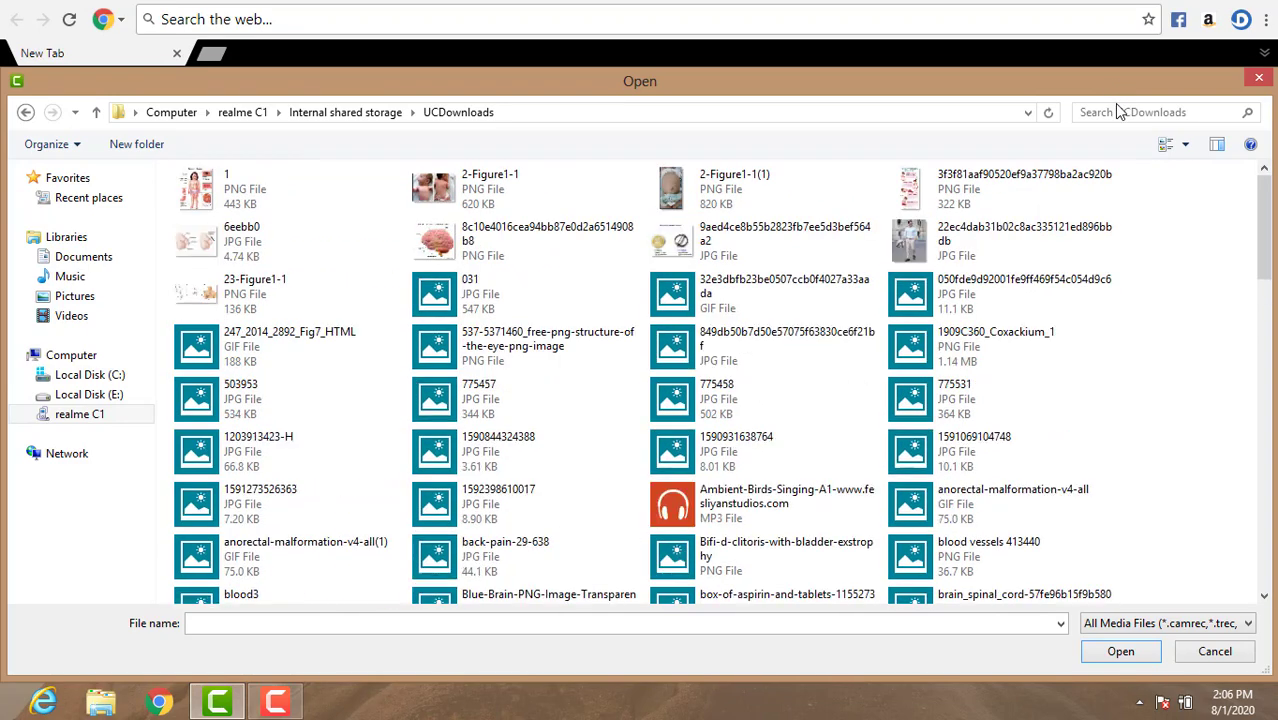
Step: Search the UCDownloads folder for "liquid" and import the orange liquid splash JPG into the media bin
{"action": "left_click", "coordinate": [1120, 108]}
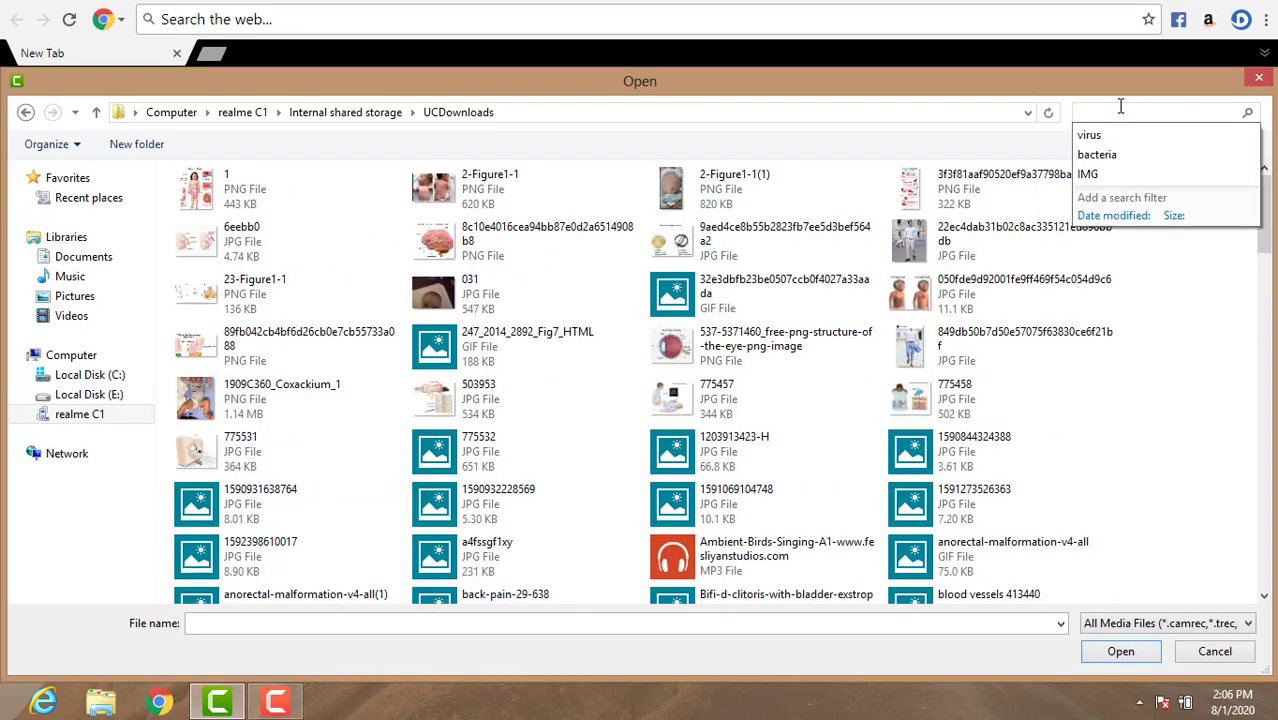
{"action": "type", "text": "li"}
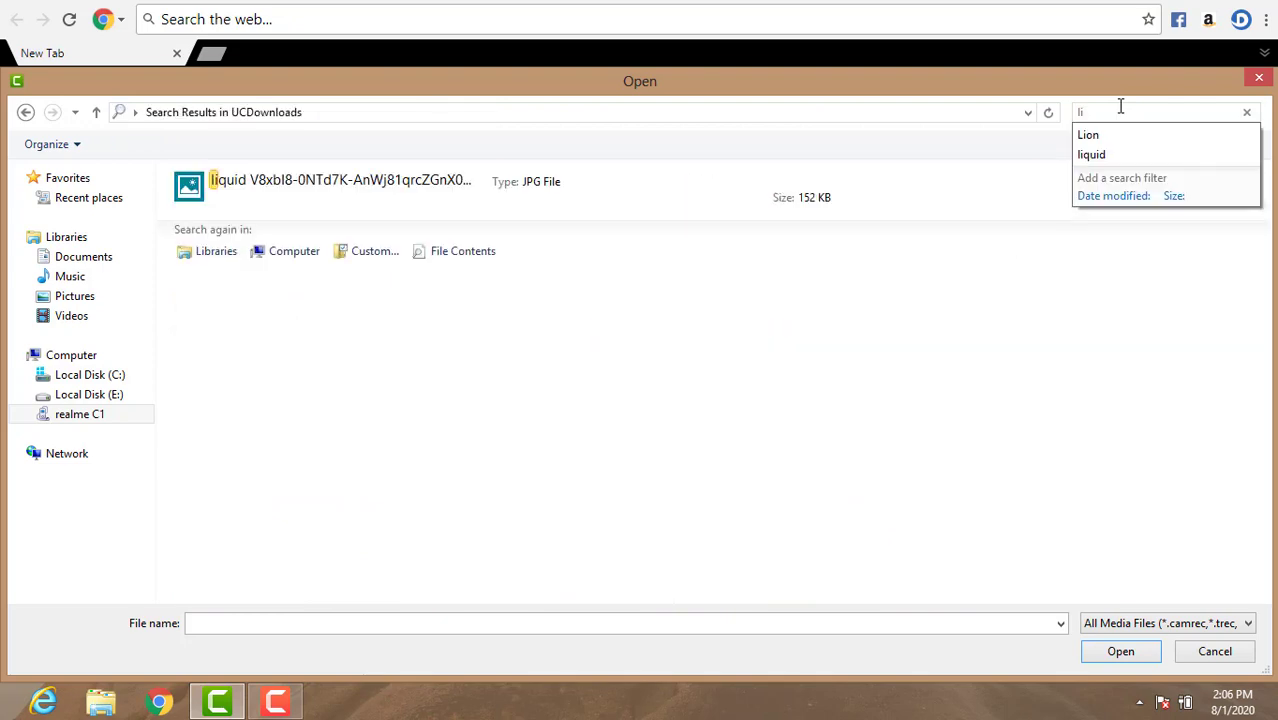
{"action": "type", "text": "quid"}
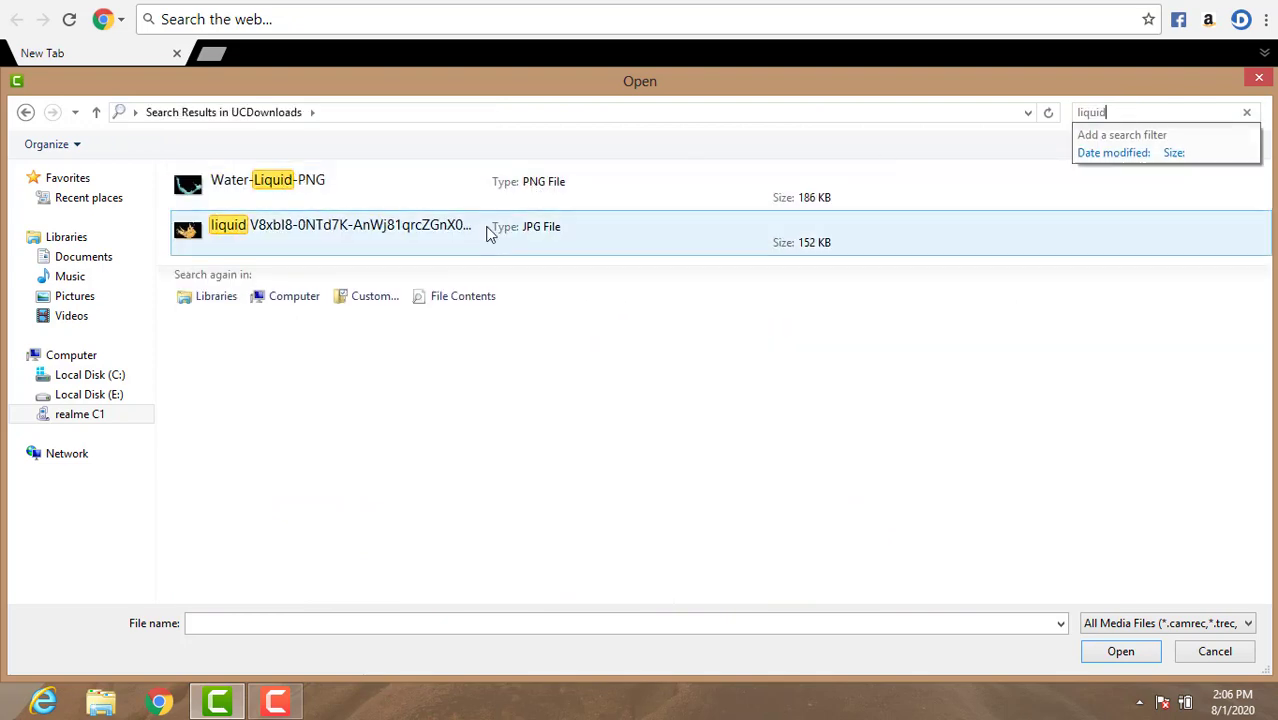
{"action": "left_click", "coordinate": [481, 232]}
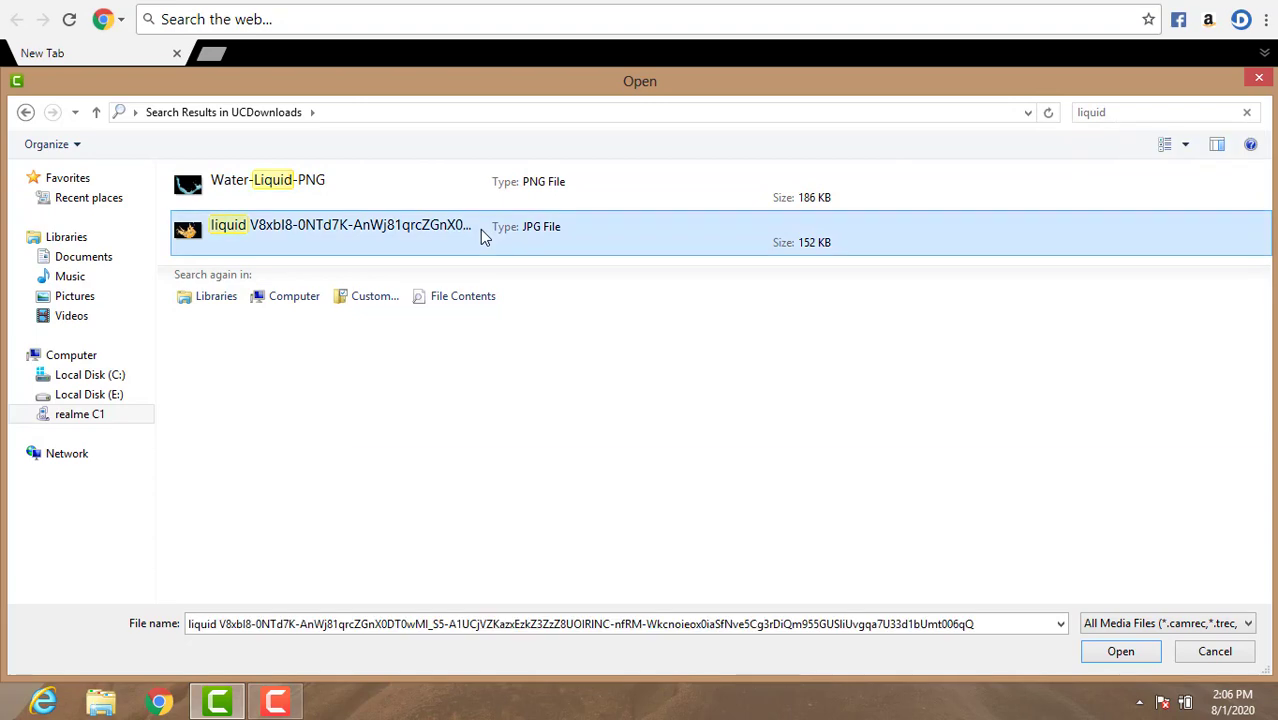
{"action": "double_click", "coordinate": [480, 229]}
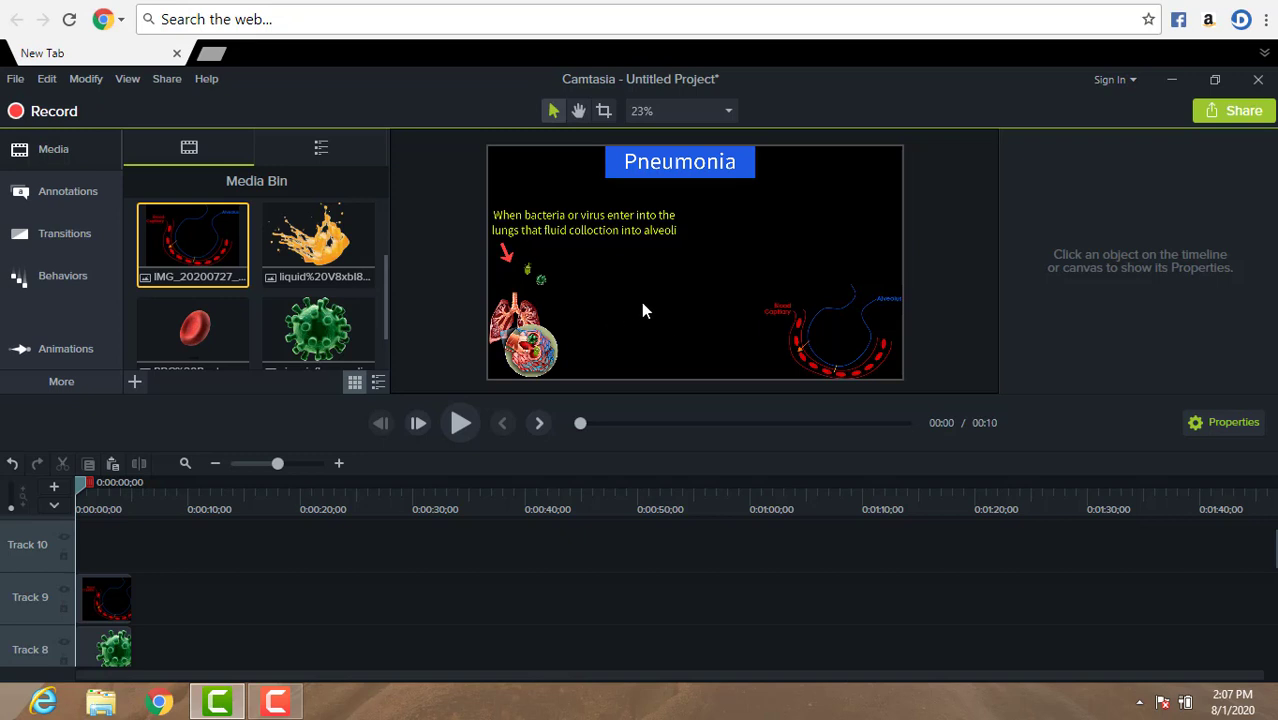
Step: Preview the orange liquid image, close the preview, and place the image at the start of Track 10
{"action": "double_click", "coordinate": [350, 244]}
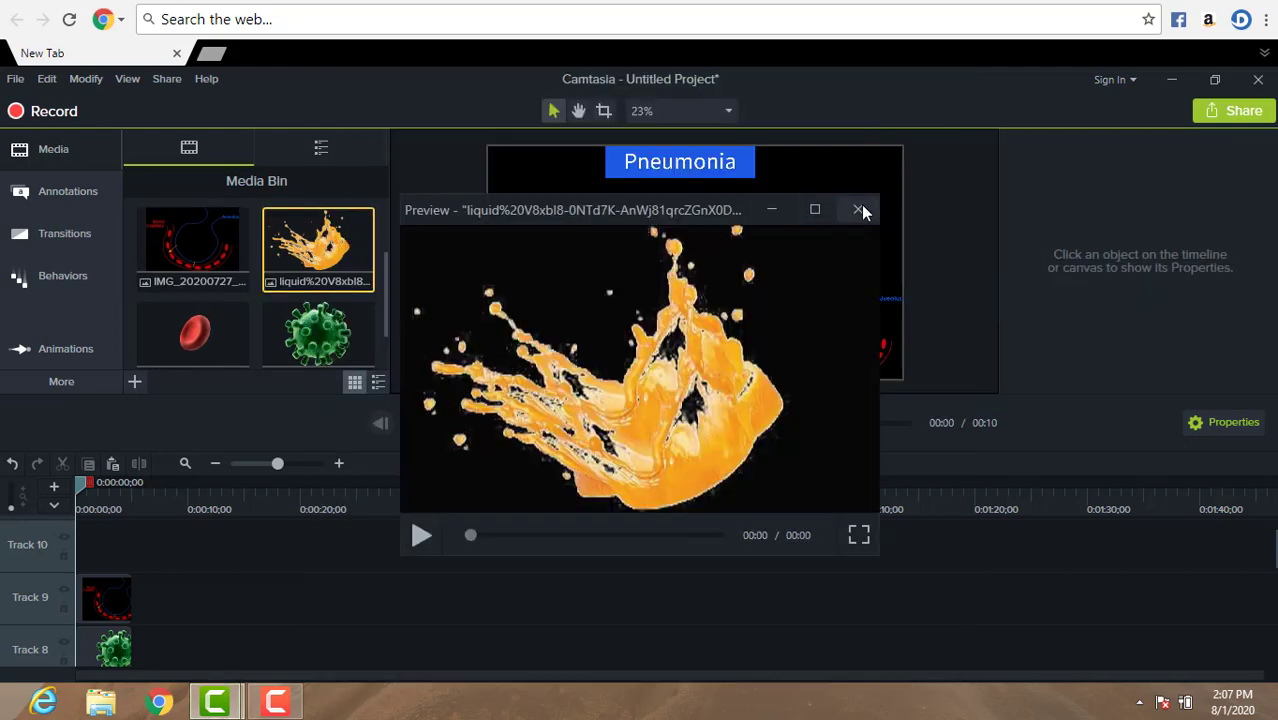
{"action": "left_click", "coordinate": [860, 211]}
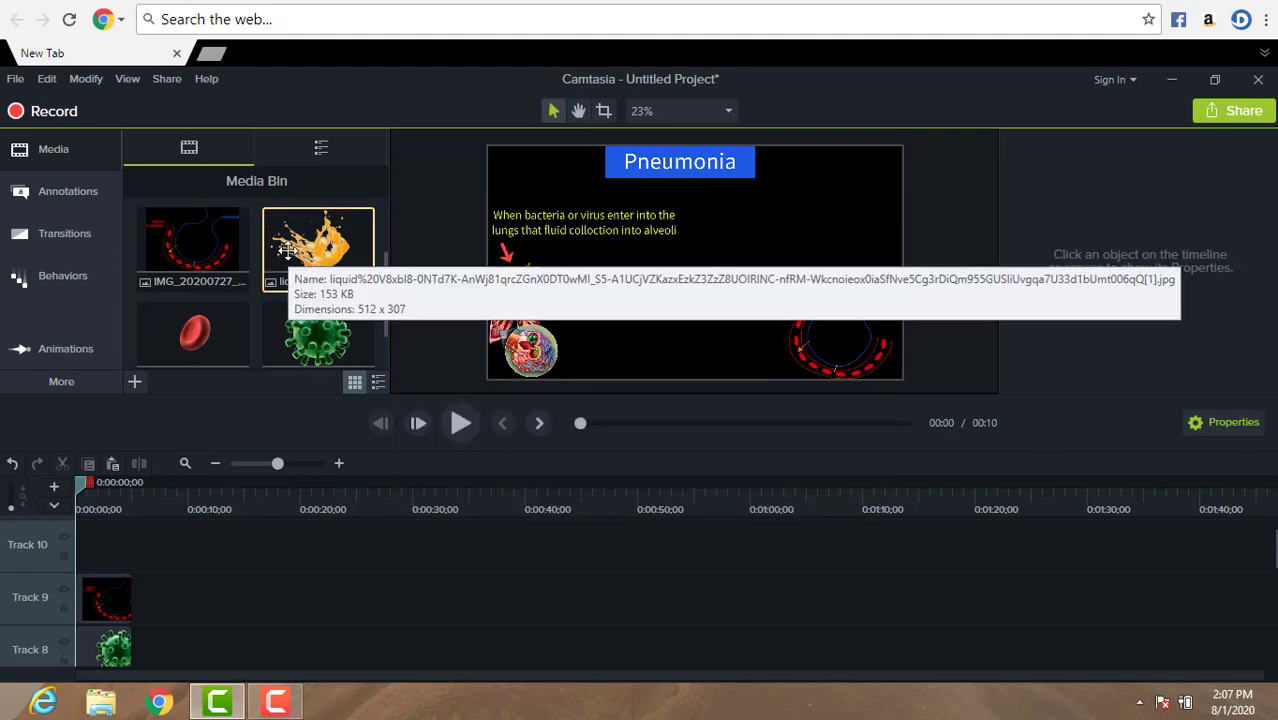
{"action": "left_click_drag", "start_coordinate": [287, 250], "coordinate": [63, 546]}
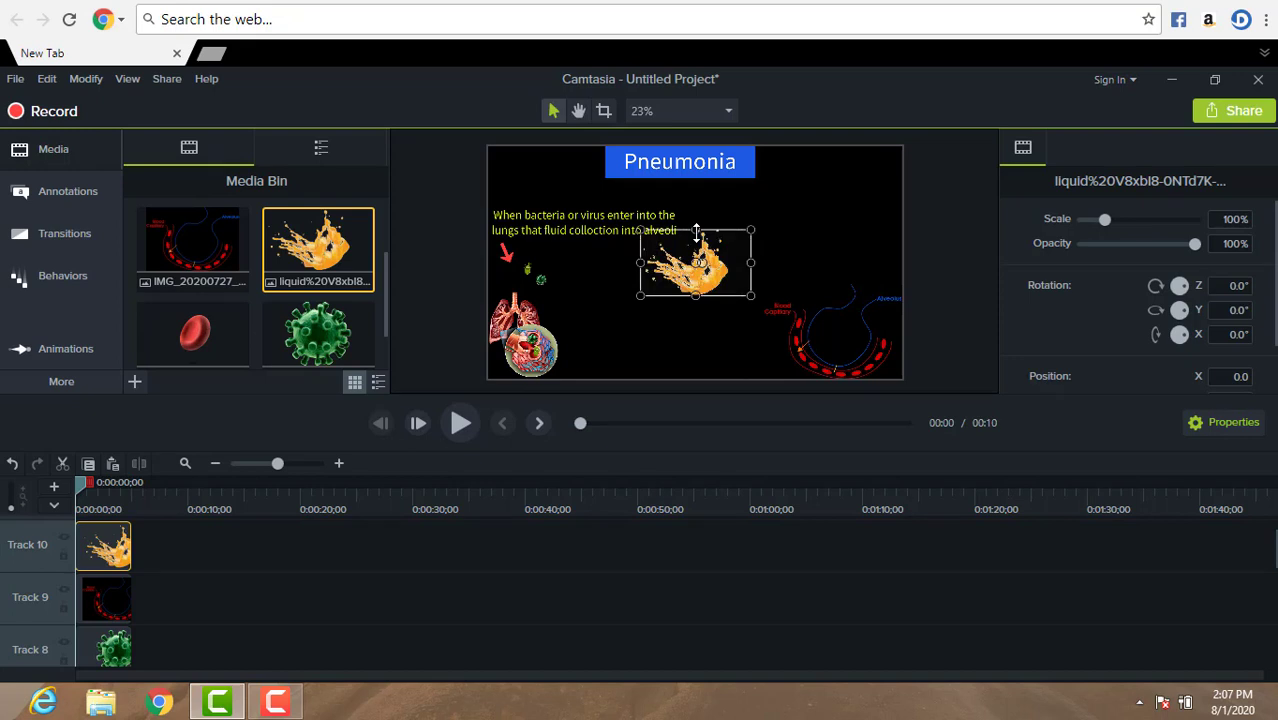
Step: Scale the liquid image down to about 53.4% and move it inside the alveolus of the blood capillary diagram
{"action": "left_click_drag", "start_coordinate": [696, 231], "coordinate": [697, 247]}
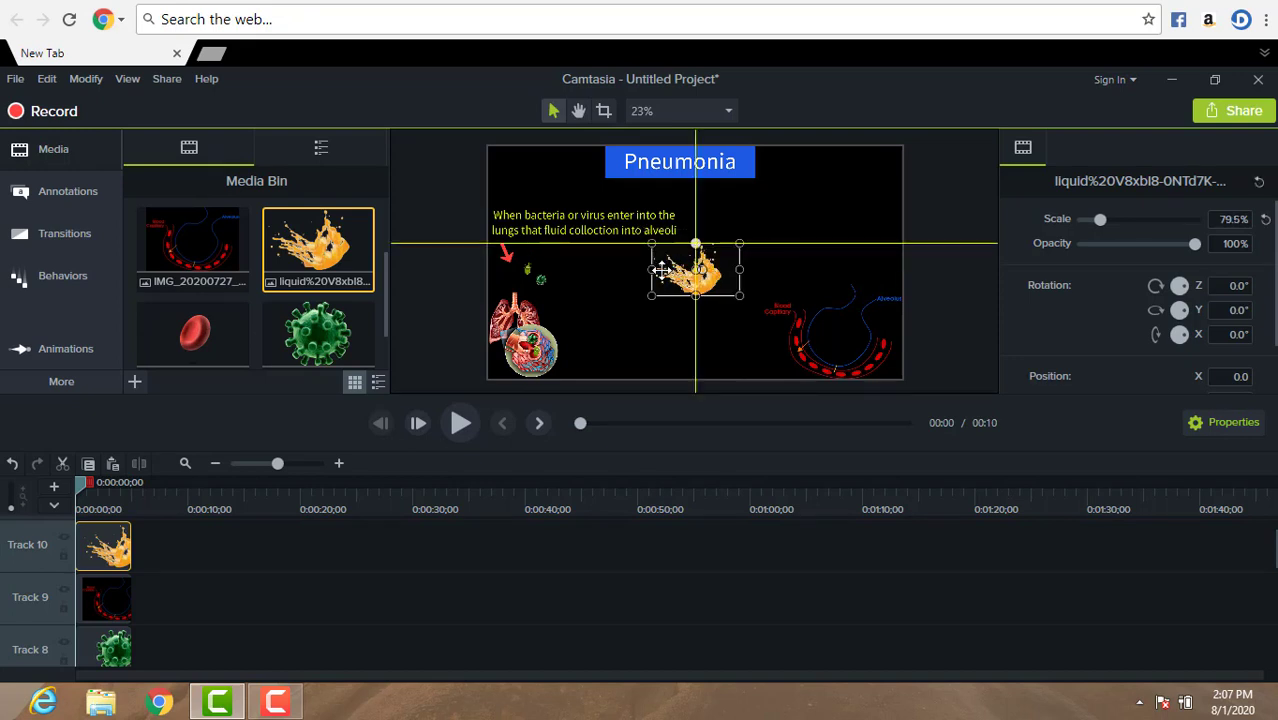
{"action": "left_click_drag", "start_coordinate": [652, 269], "coordinate": [677, 270]}
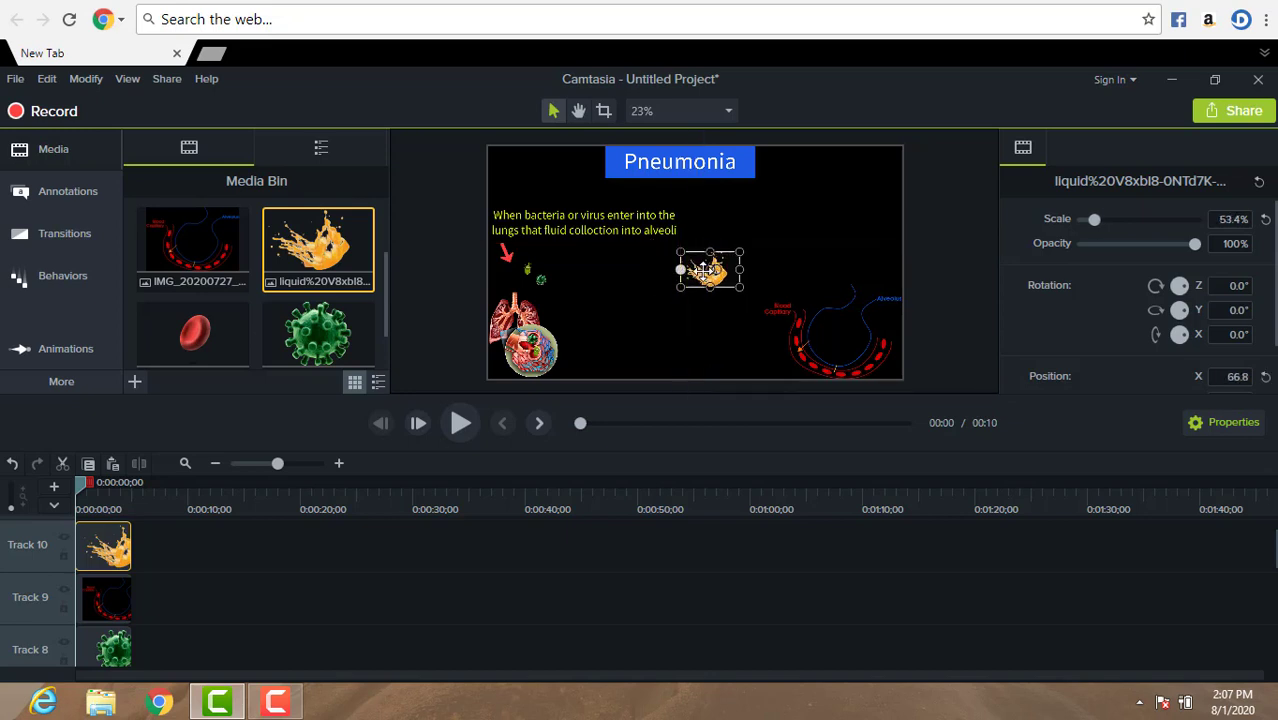
{"action": "left_click_drag", "start_coordinate": [836, 316], "coordinate": [834, 342]}
{"action": "left_click", "coordinate": [781, 260]}
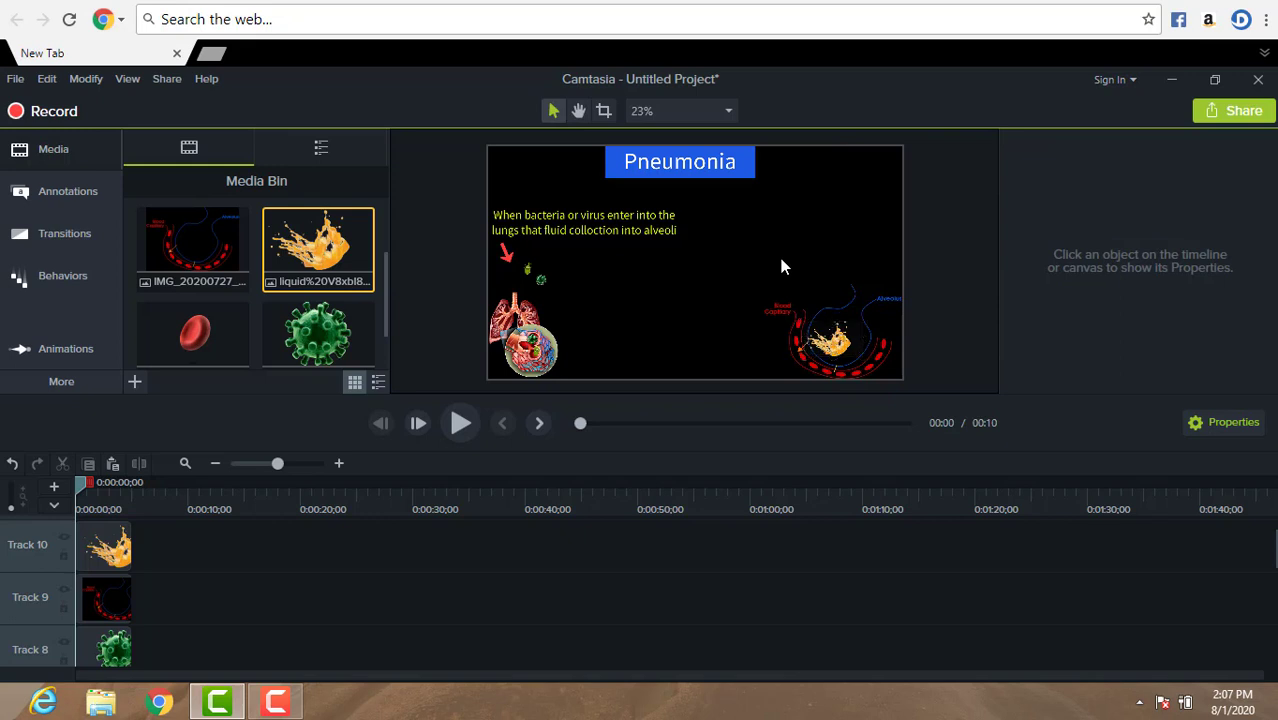
Step: Shrink the liquid image inside the alveolus further to about 48.3% scale
{"action": "left_click", "coordinate": [838, 358]}
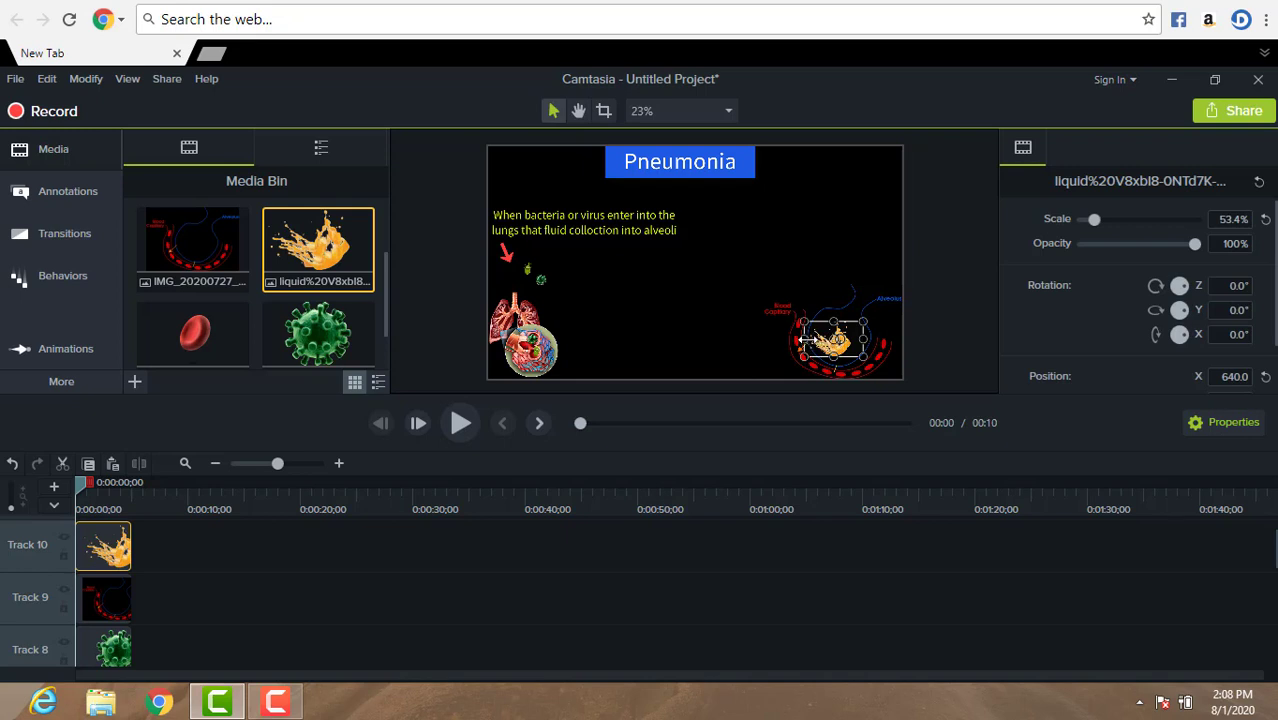
{"action": "left_click_drag", "start_coordinate": [803, 340], "coordinate": [798, 293]}
{"action": "left_click", "coordinate": [792, 278]}
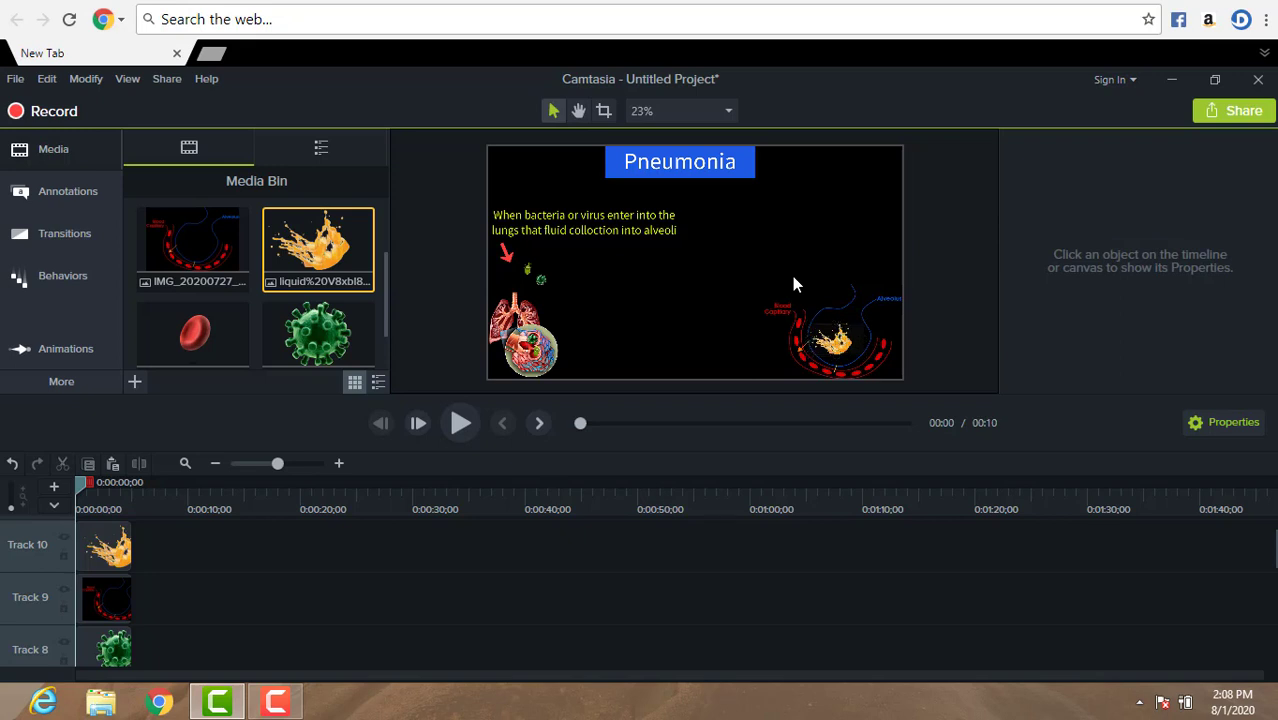
{"action": "left_click", "coordinate": [840, 345]}
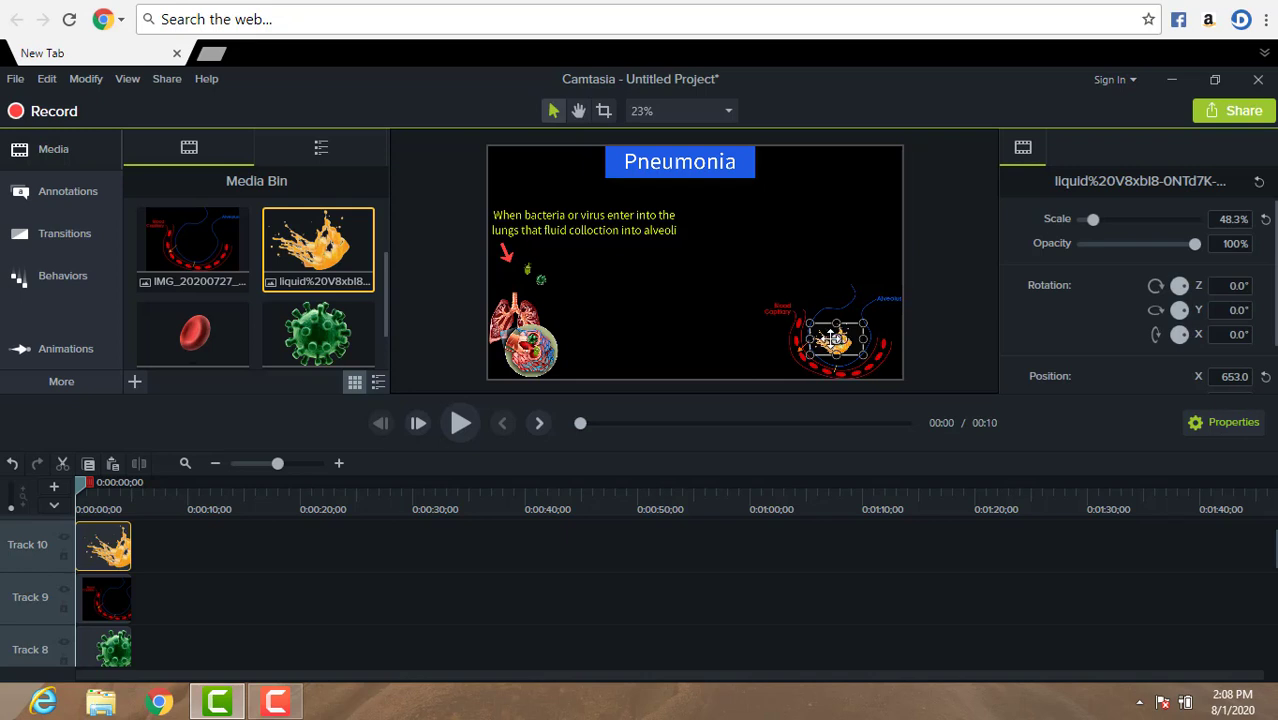
{"action": "left_click", "coordinate": [798, 231]}
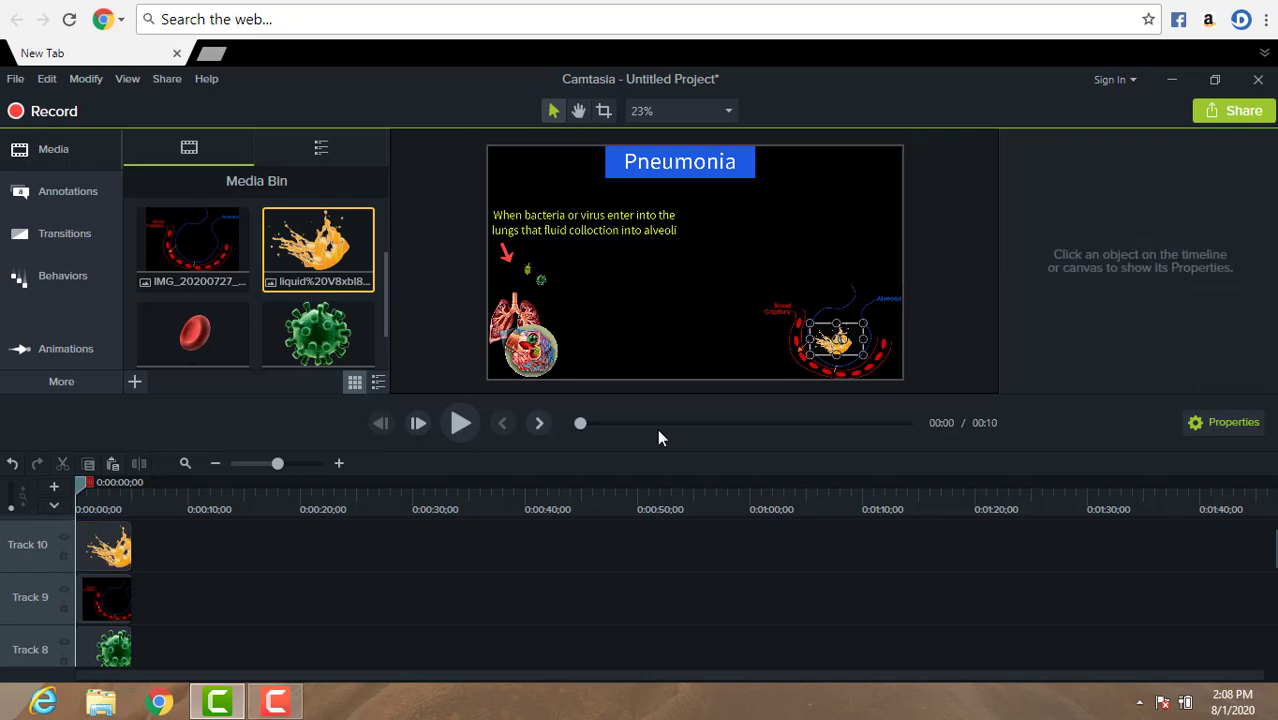
{"action": "left_click", "coordinate": [703, 286]}
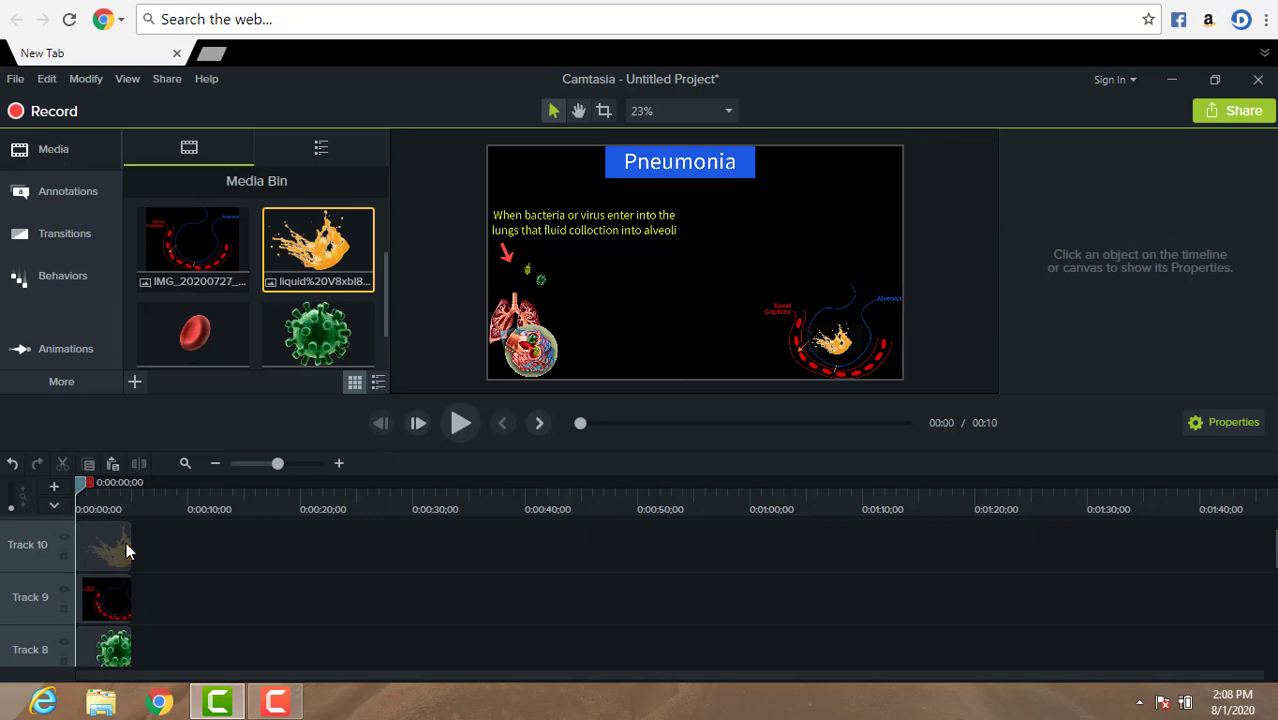
Step: Add a new track, place the red blood cell image at its start, and scale it down to about 10.8%
{"action": "left_click", "coordinate": [48, 489]}
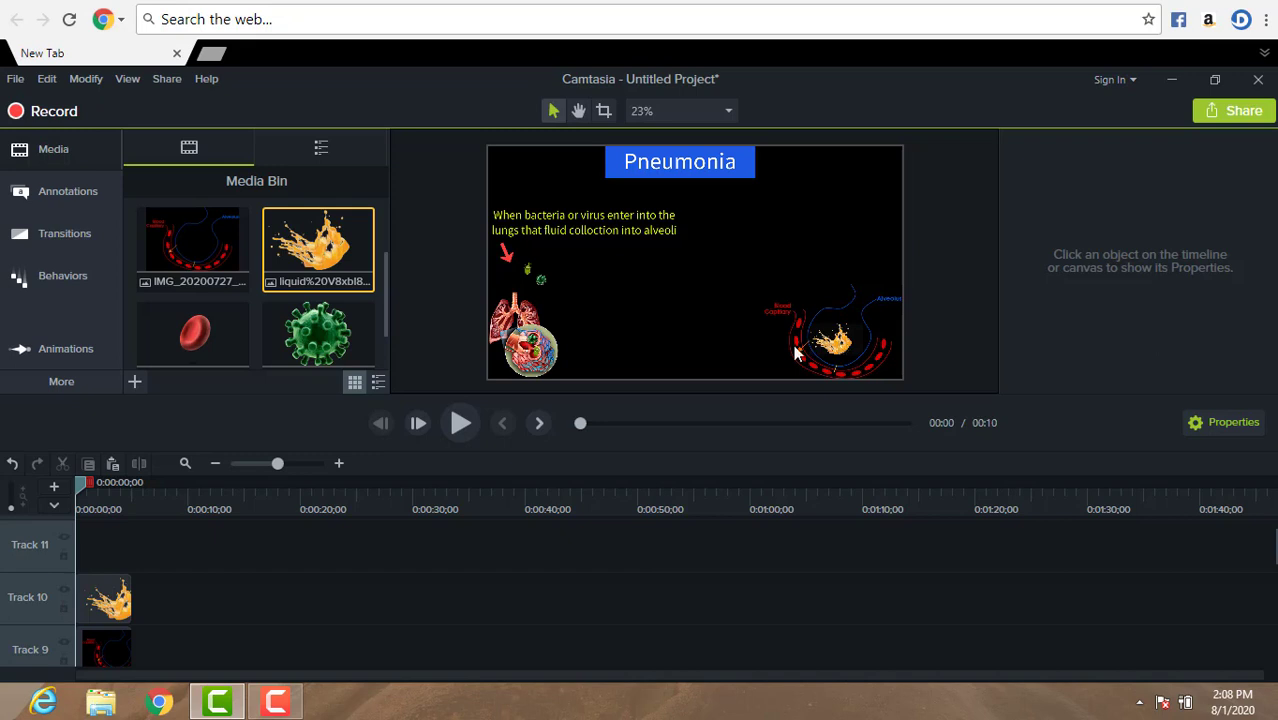
{"action": "left_click_drag", "start_coordinate": [243, 333], "coordinate": [75, 557]}
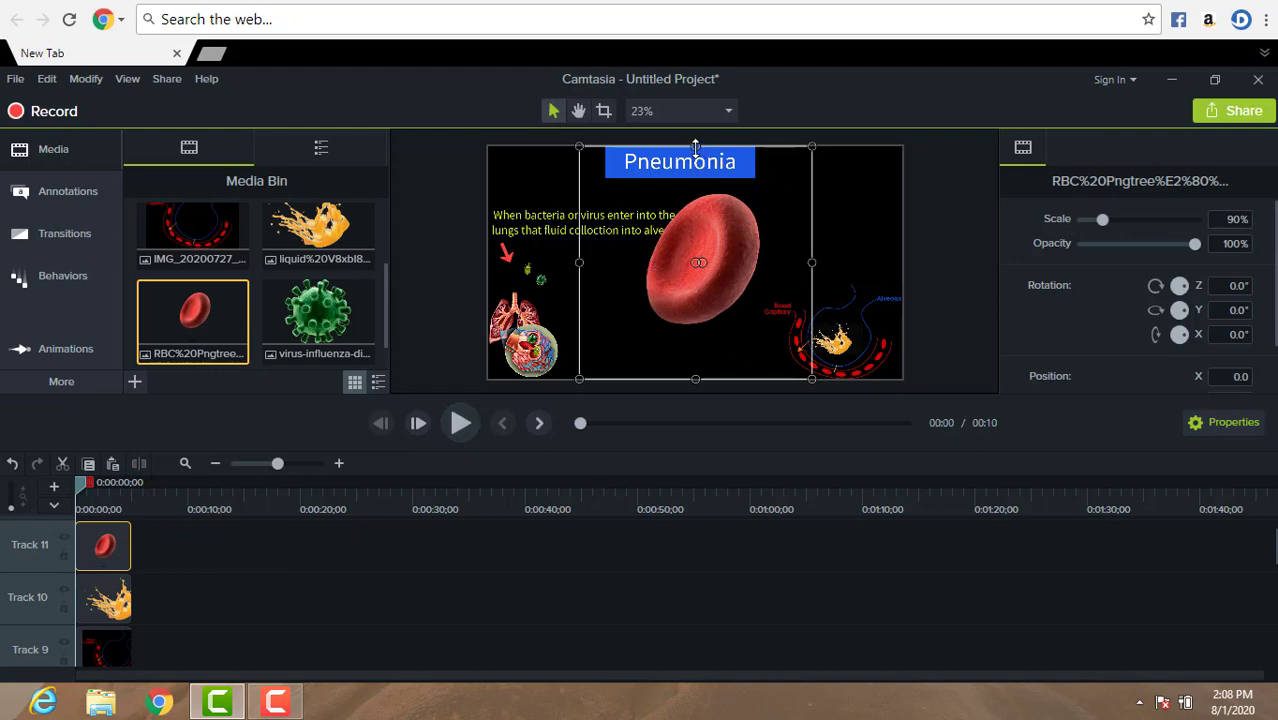
{"action": "left_click_drag", "start_coordinate": [695, 147], "coordinate": [697, 268]}
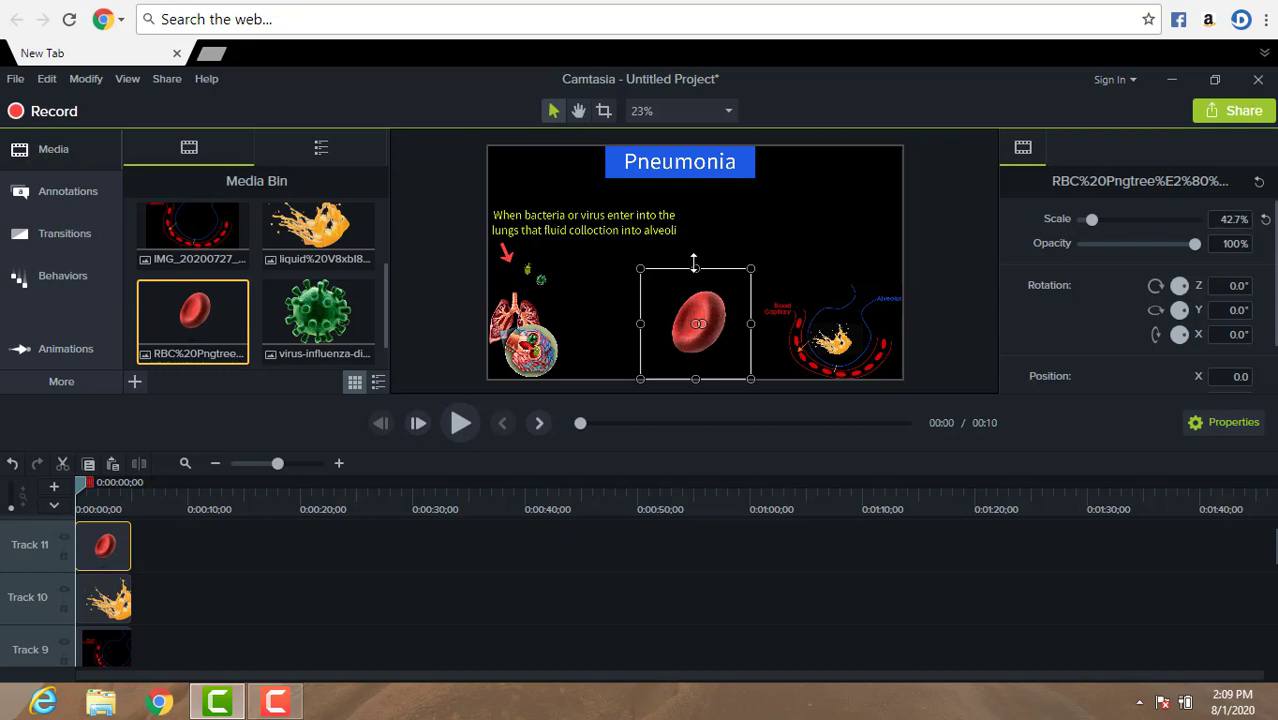
{"action": "left_click", "coordinate": [697, 270]}
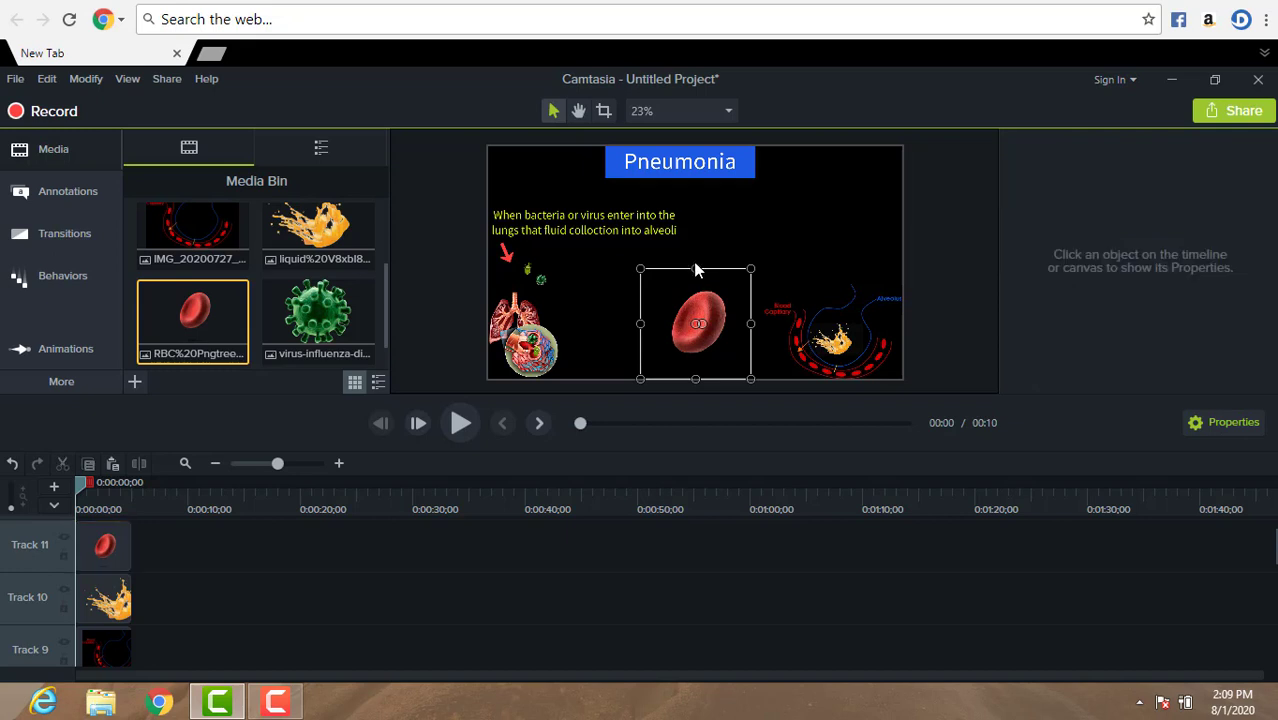
{"action": "left_click", "coordinate": [696, 305]}
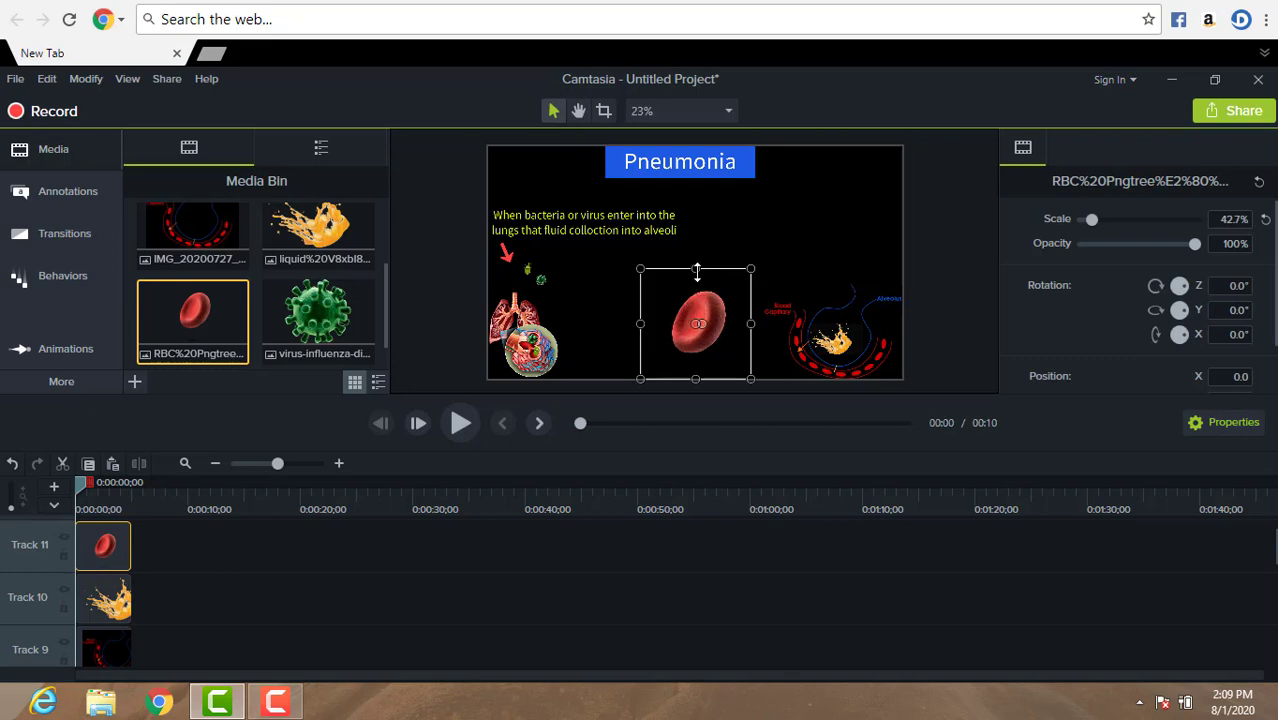
{"action": "left_click_drag", "start_coordinate": [696, 270], "coordinate": [693, 348]}
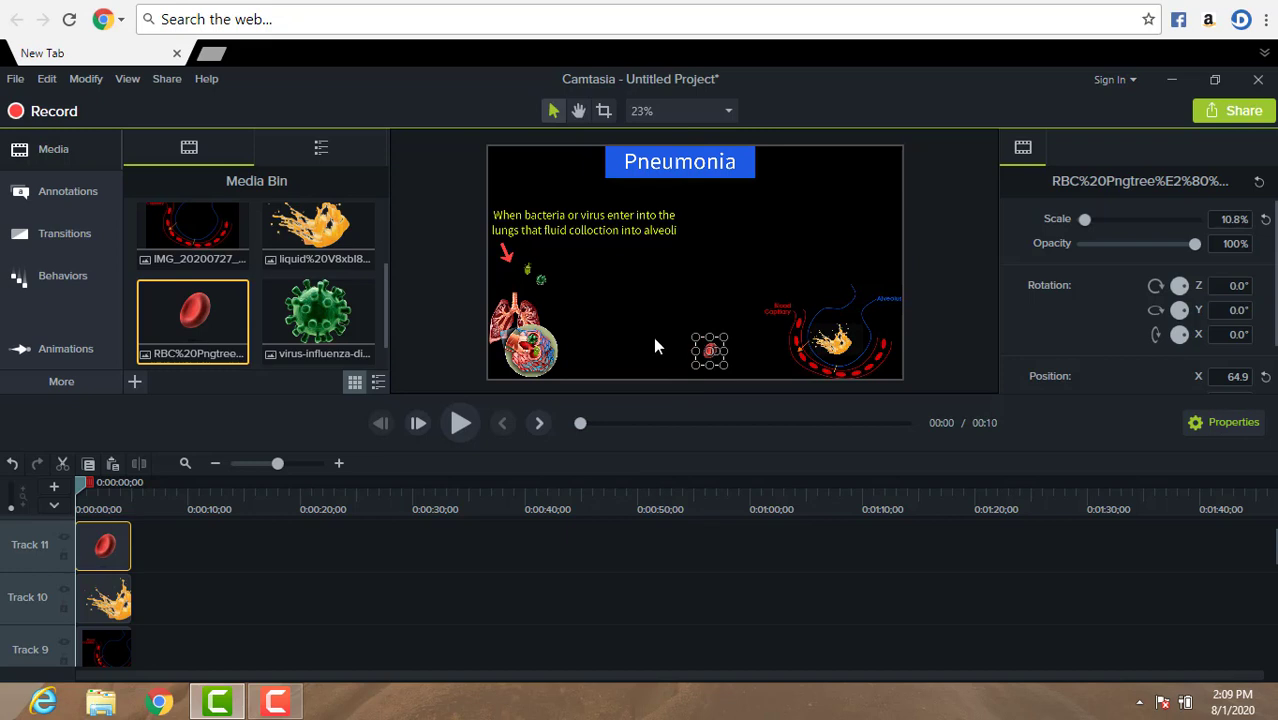
{"action": "left_click", "coordinate": [653, 337]}
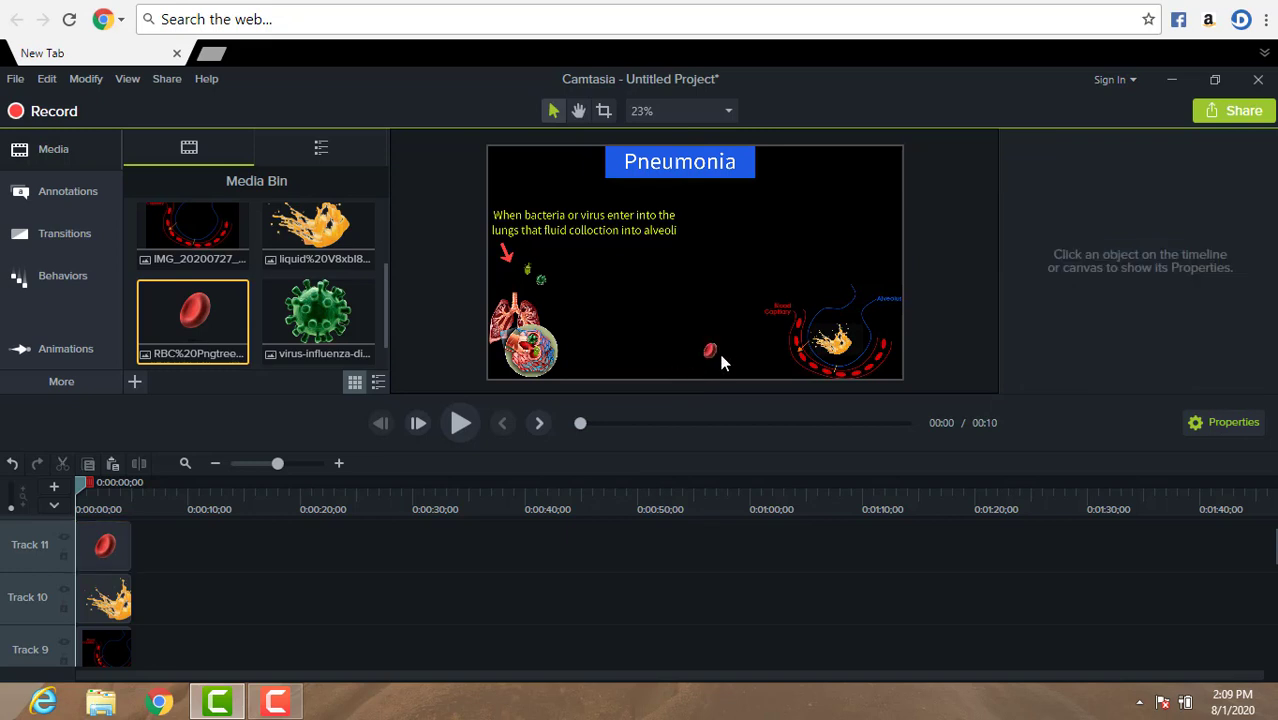
{"action": "left_click", "coordinate": [710, 350]}
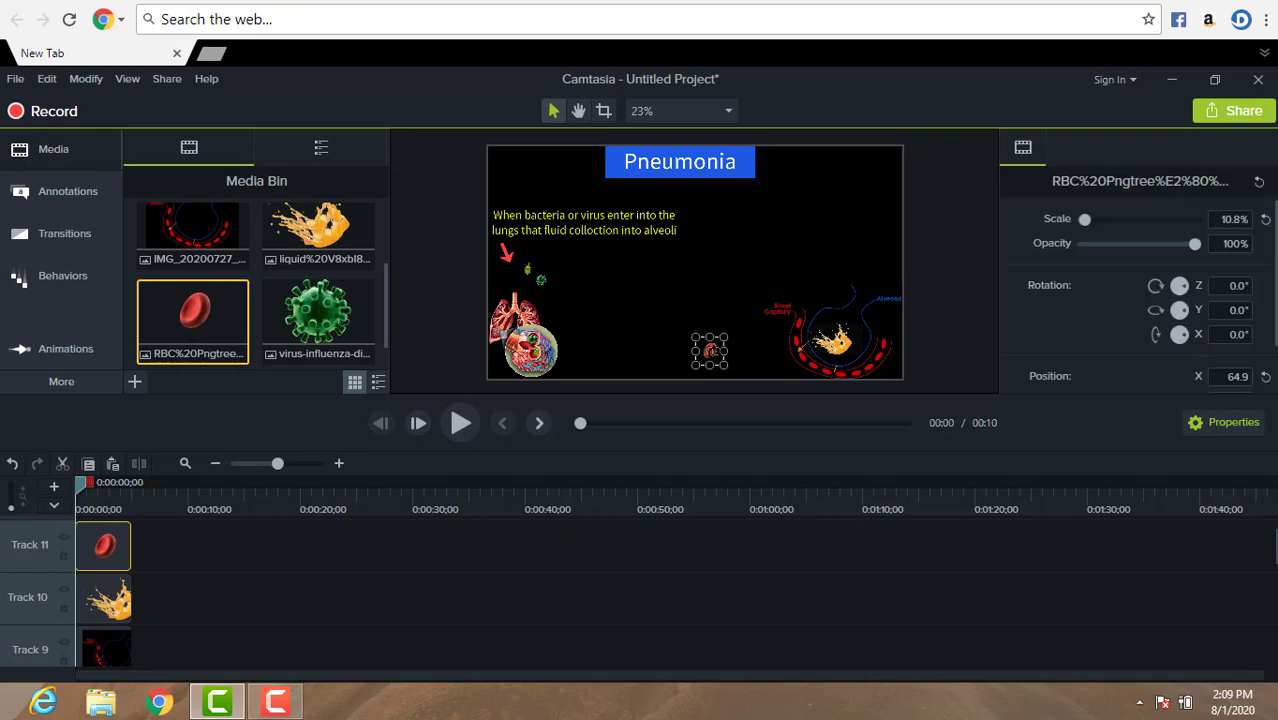
Step: Rotate the red blood cell image around the Z axis to about -183.3°
{"action": "left_click_drag", "start_coordinate": [1179, 285], "coordinate": [1179, 285]}
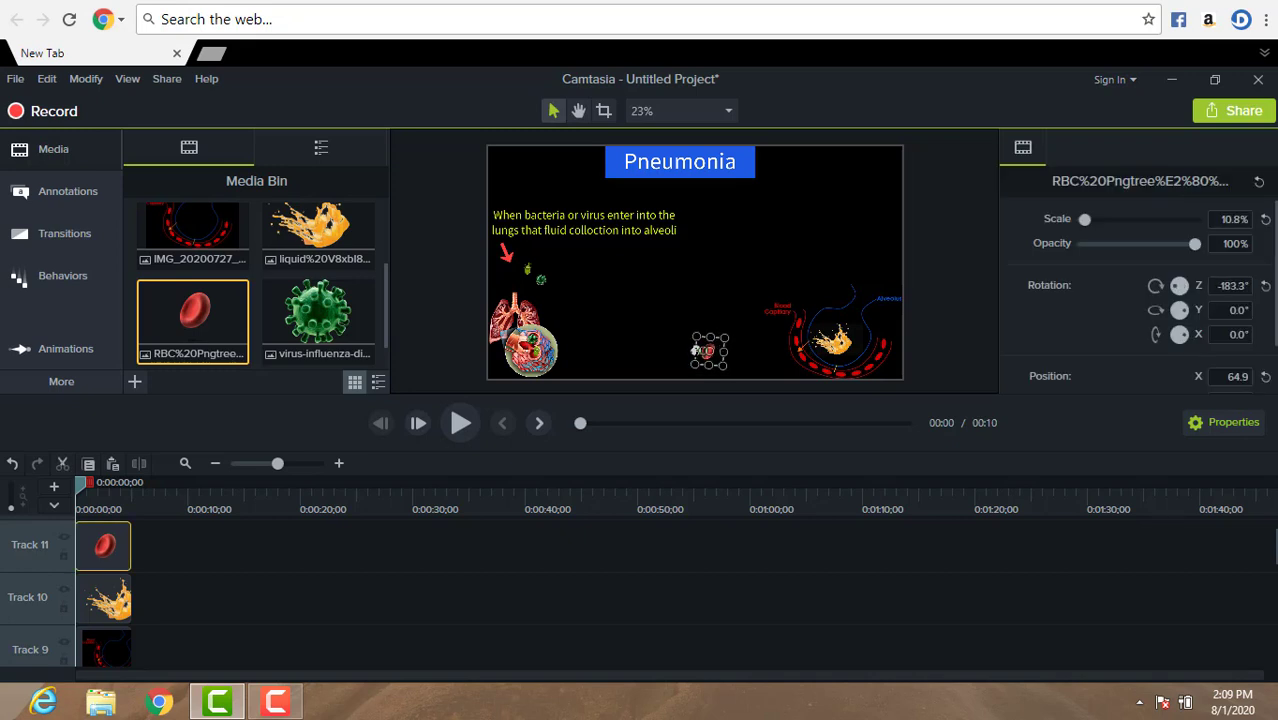
{"action": "left_click_drag", "start_coordinate": [697, 350], "coordinate": [693, 351]}
{"action": "left_click", "coordinate": [656, 344]}
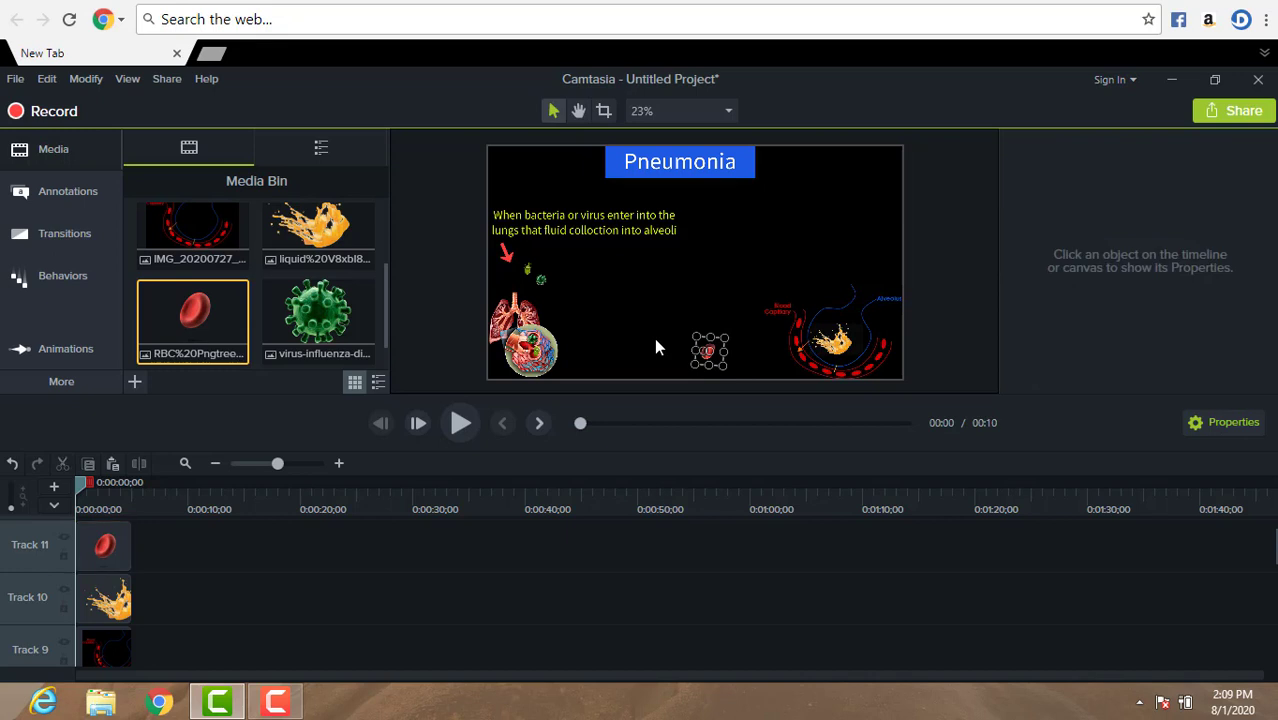
Step: Reduce the red blood cell image's scale to about 8.1%
{"action": "left_click", "coordinate": [713, 351]}
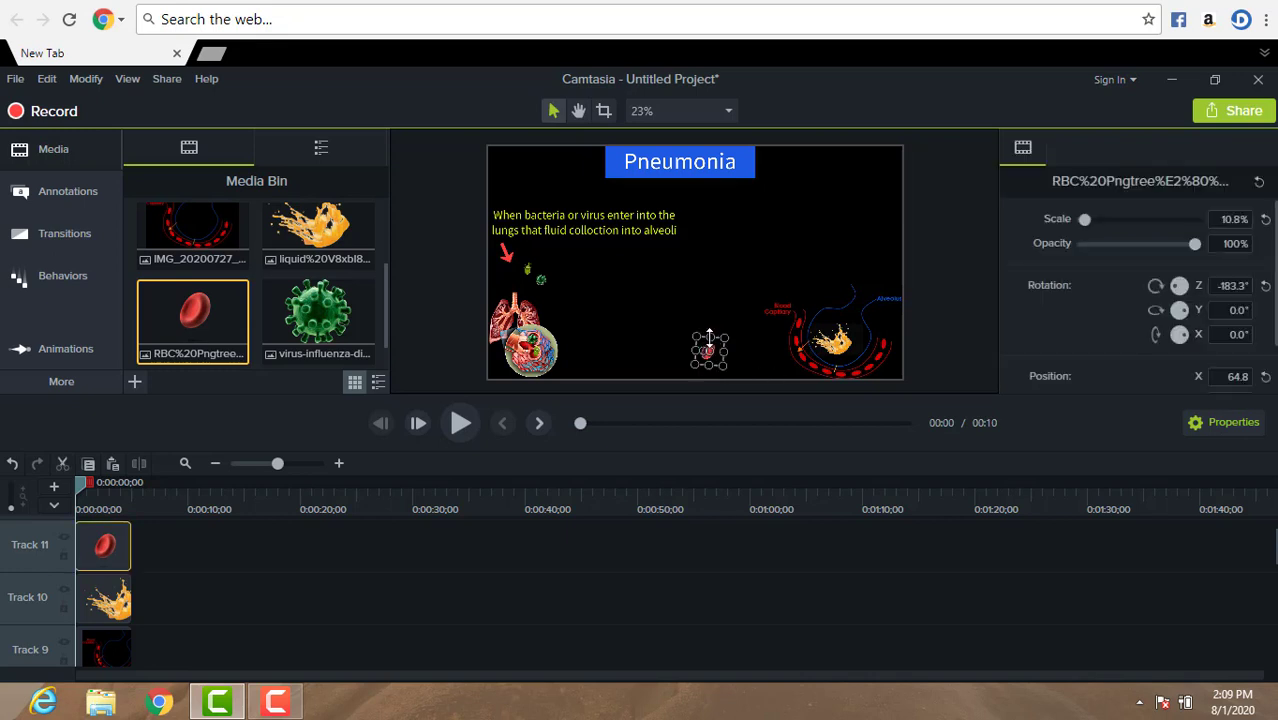
{"action": "left_click_drag", "start_coordinate": [709, 337], "coordinate": [709, 340]}
{"action": "left_click", "coordinate": [667, 330]}
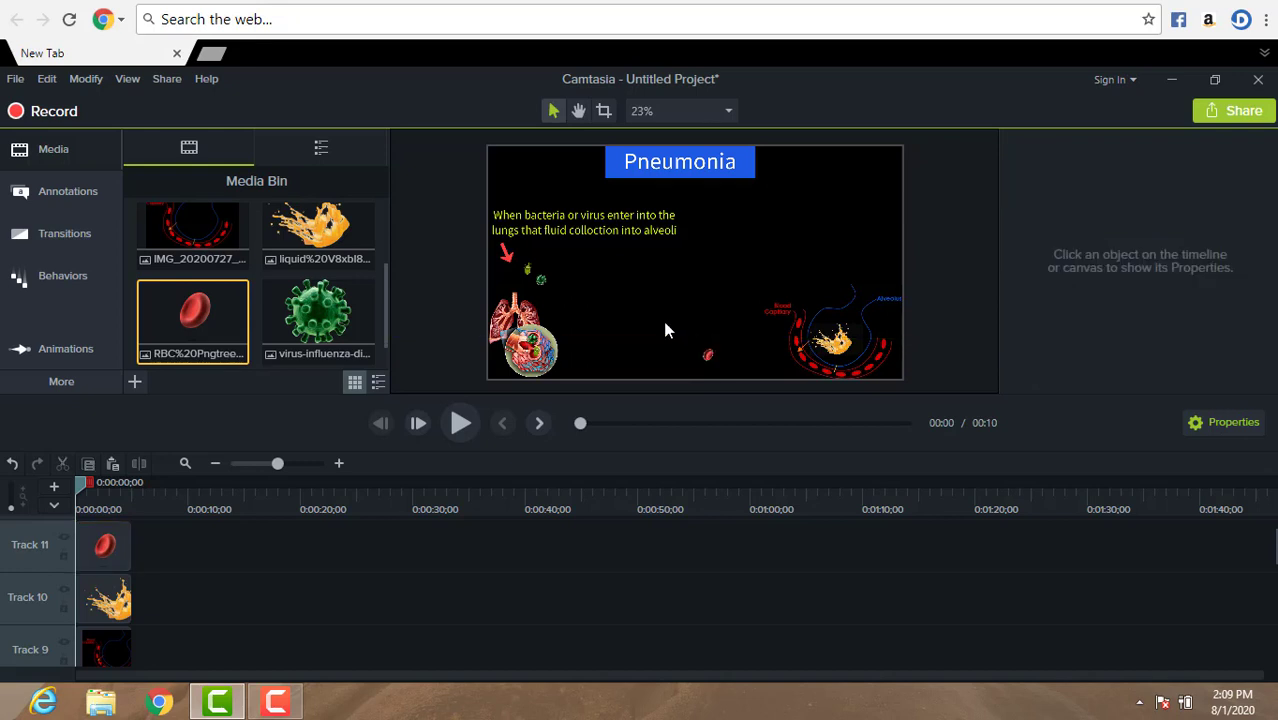
{"action": "left_click", "coordinate": [709, 358]}
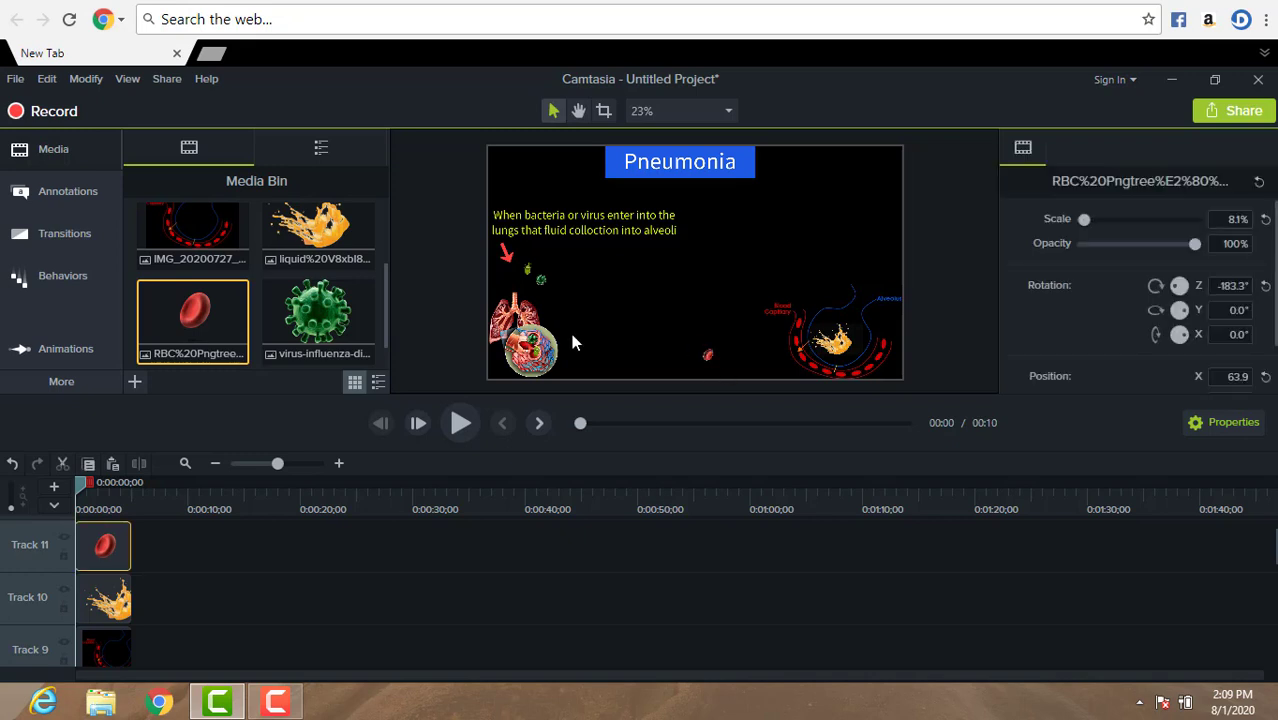
{"action": "left_click", "coordinate": [562, 335]}
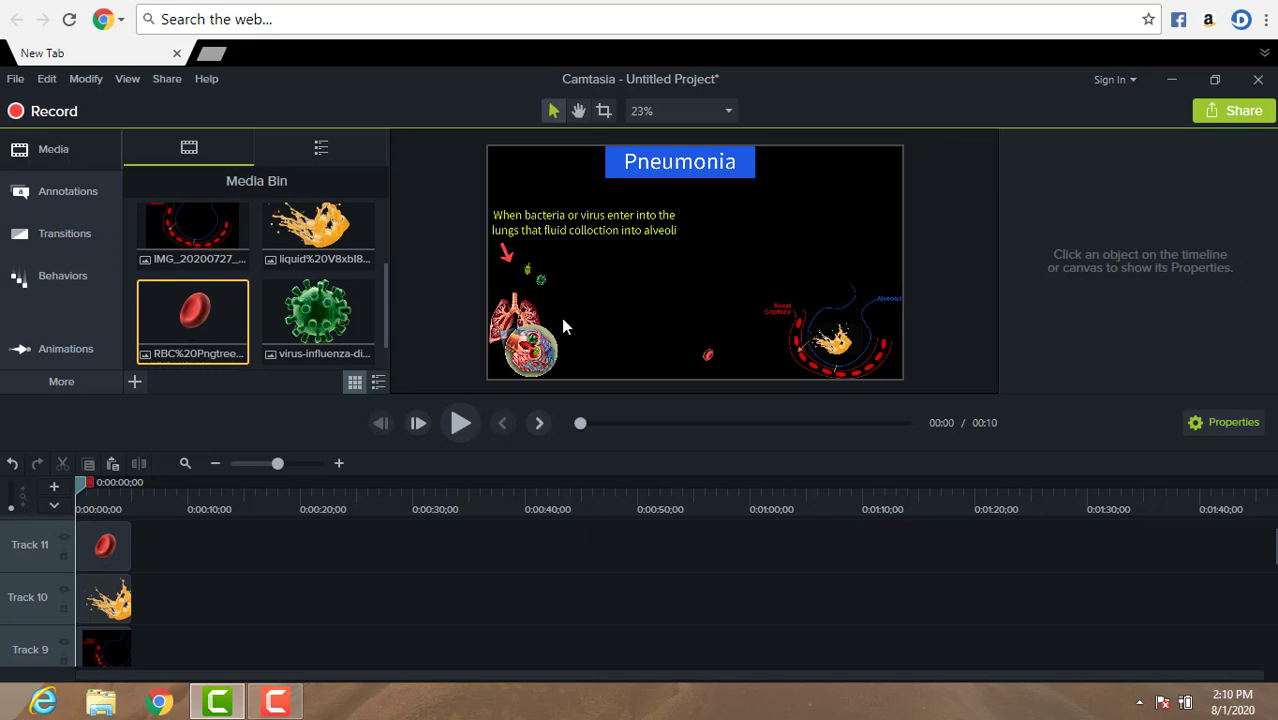
{"action": "left_click", "coordinate": [507, 343]}
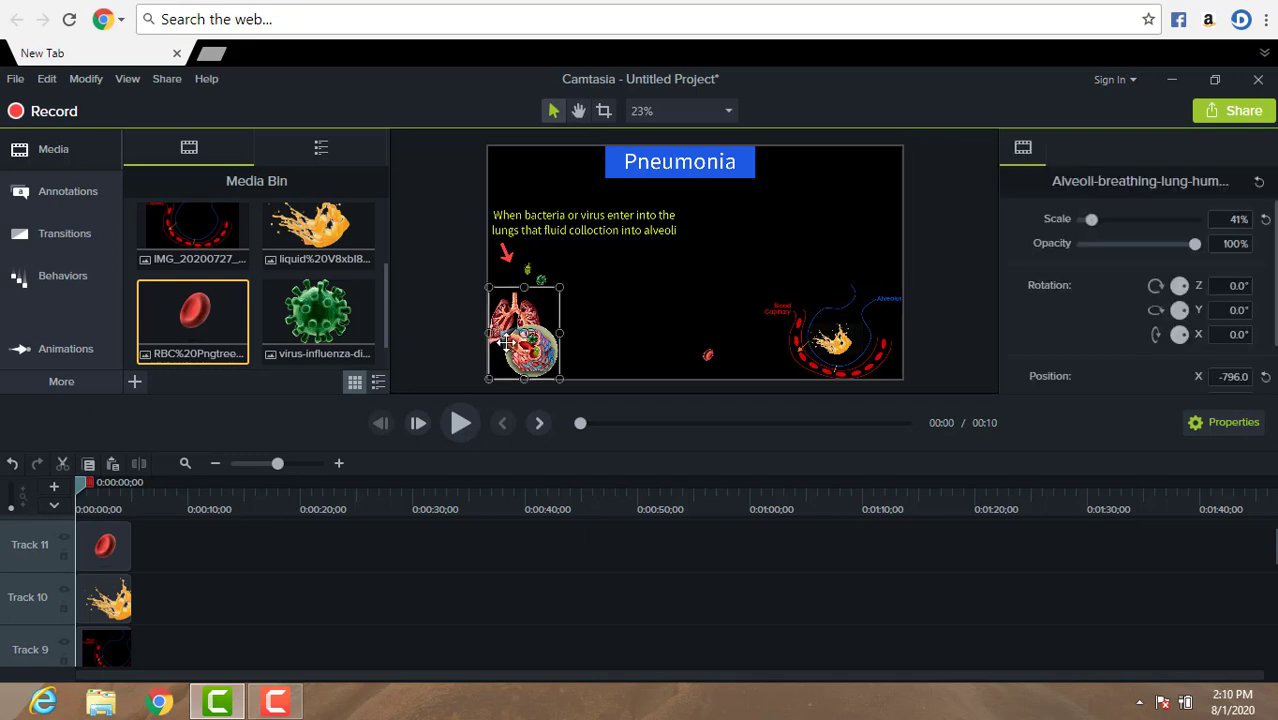
{"action": "left_click_drag", "start_coordinate": [507, 343], "coordinate": [579, 327]}
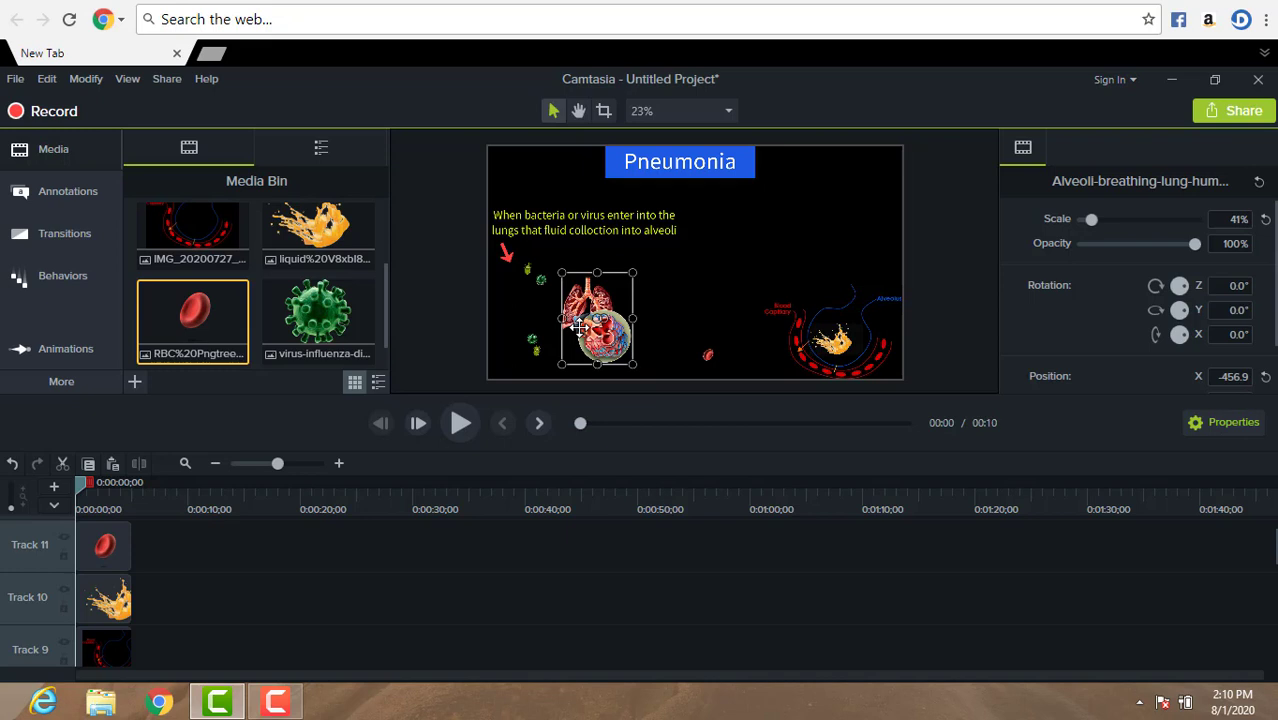
{"action": "key", "text": "ctrl+z"}
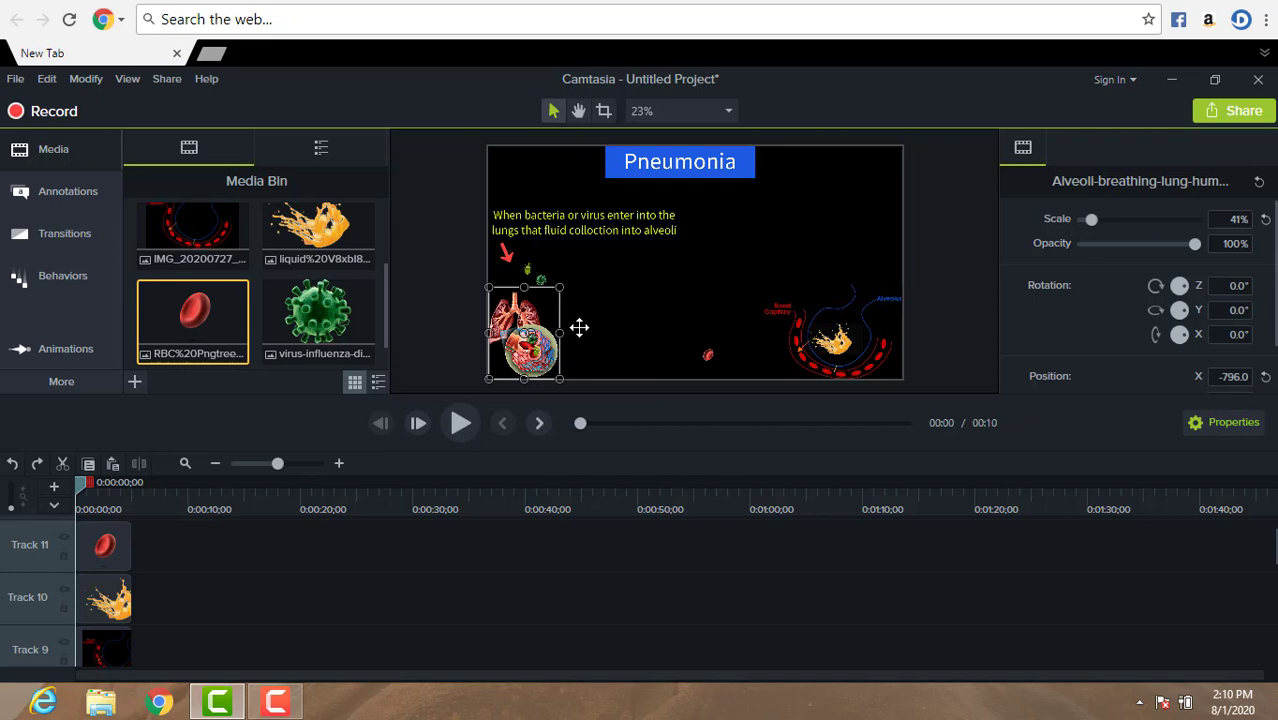
{"action": "left_click", "coordinate": [651, 289]}
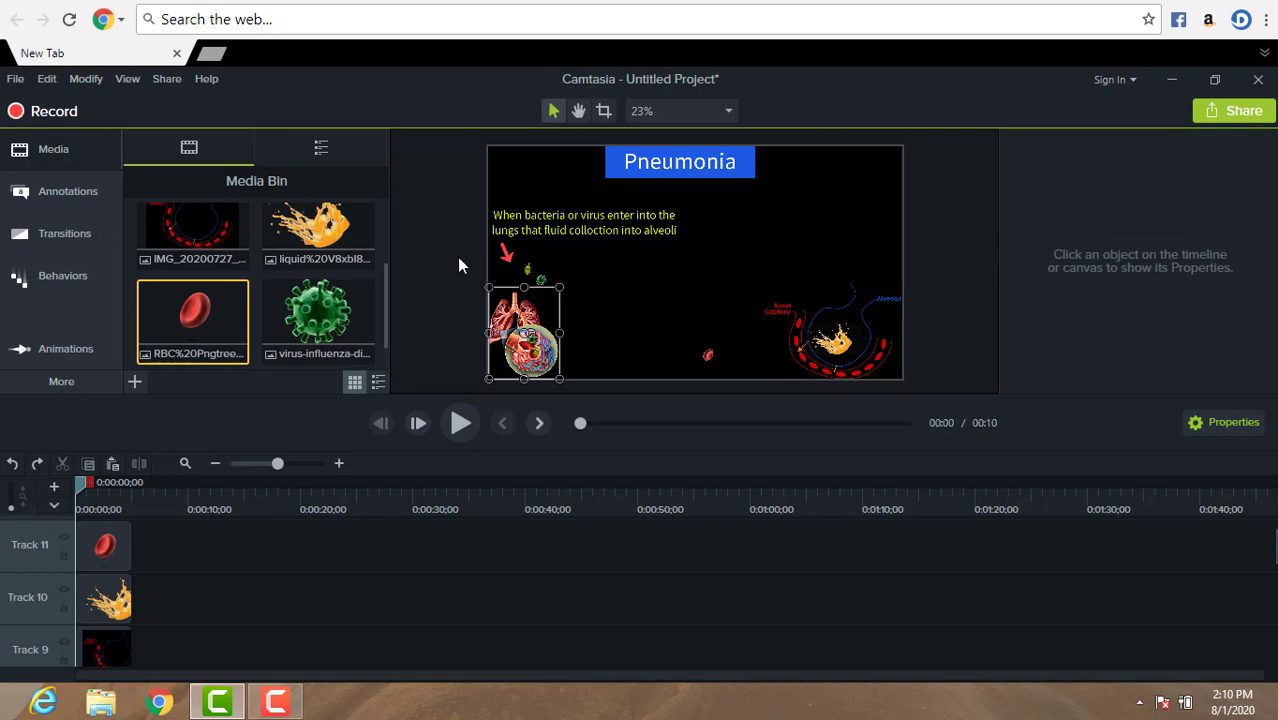
{"action": "left_click", "coordinate": [507, 343]}
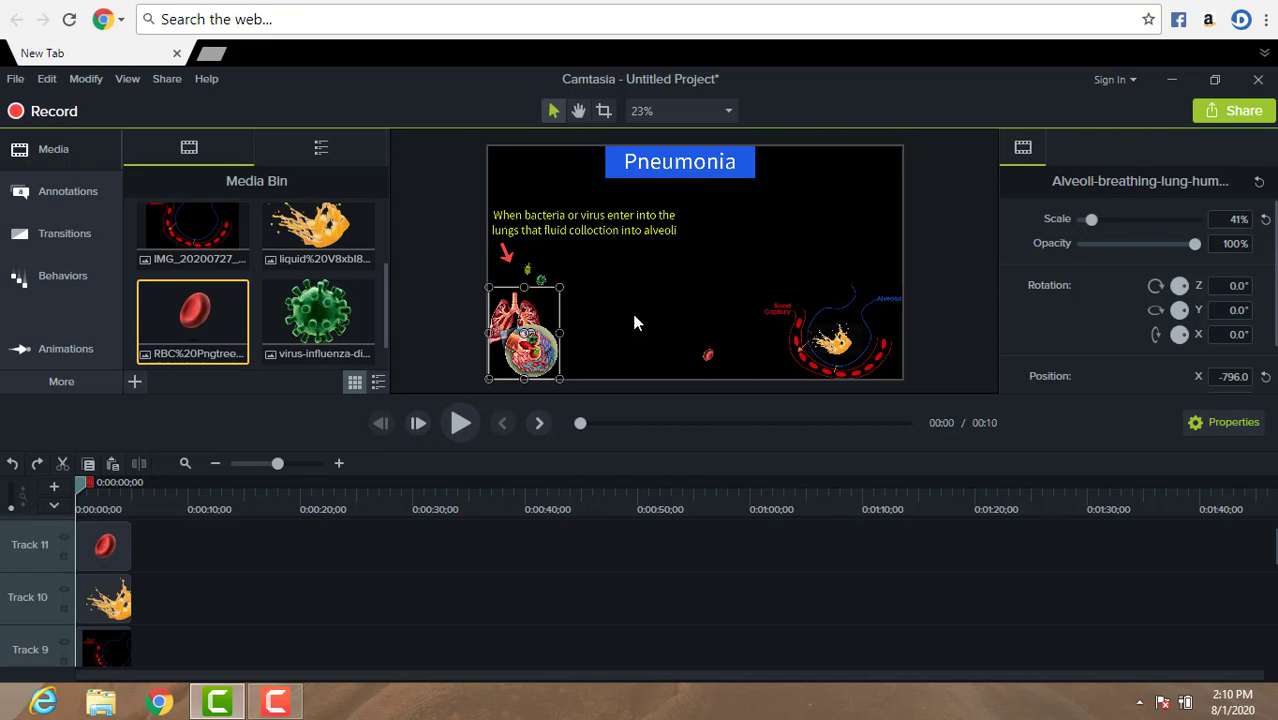
{"action": "left_click", "coordinate": [275, 701]}
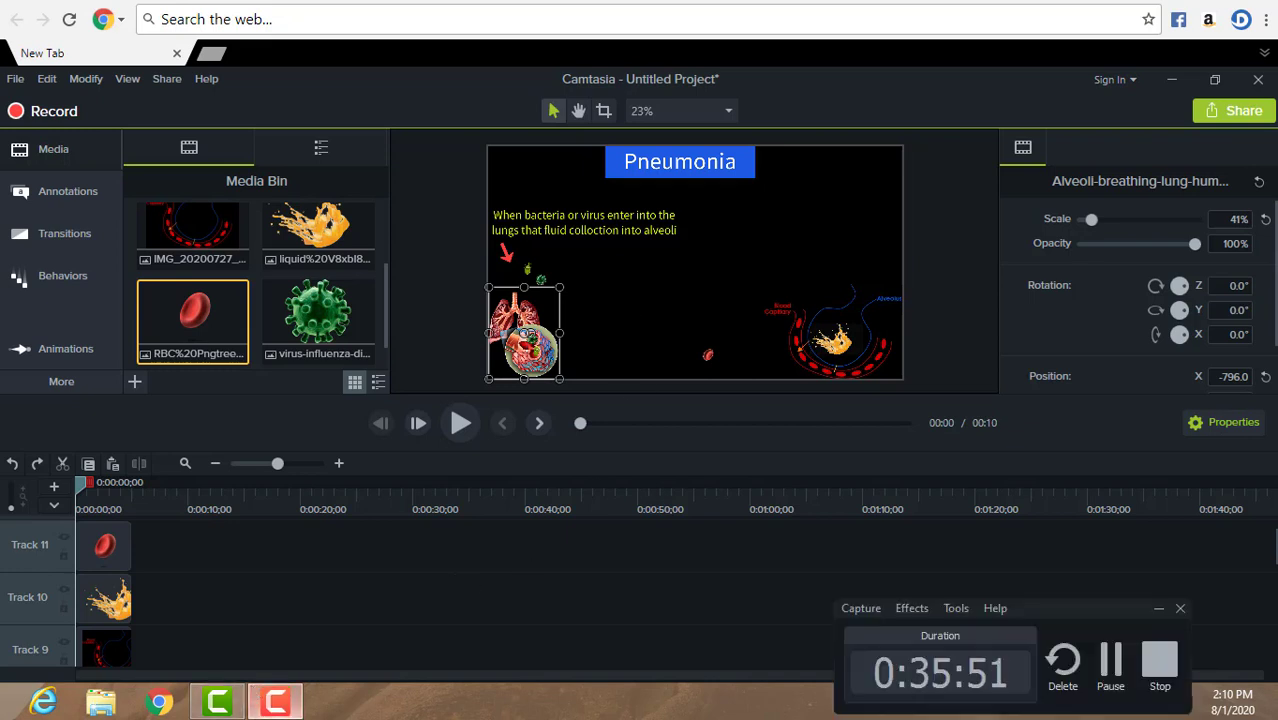
{"action": "left_click", "coordinate": [1110, 660]}
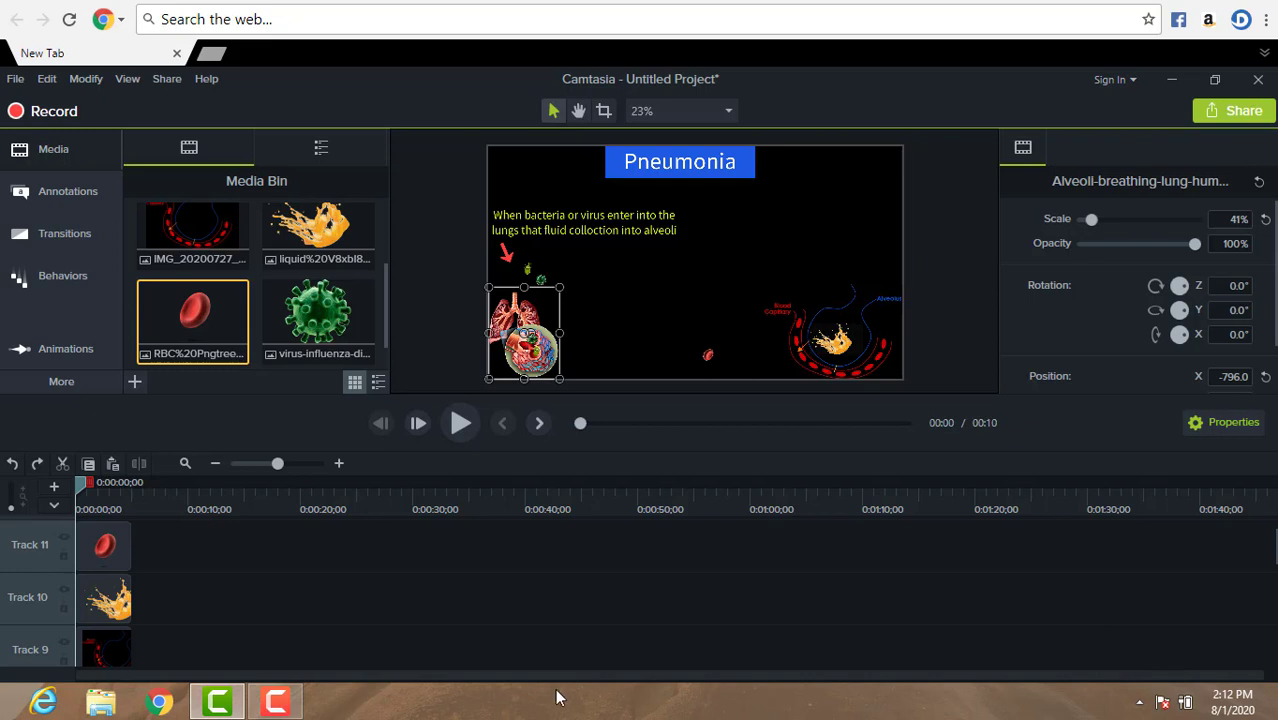
{"action": "left_click", "coordinate": [280, 702]}
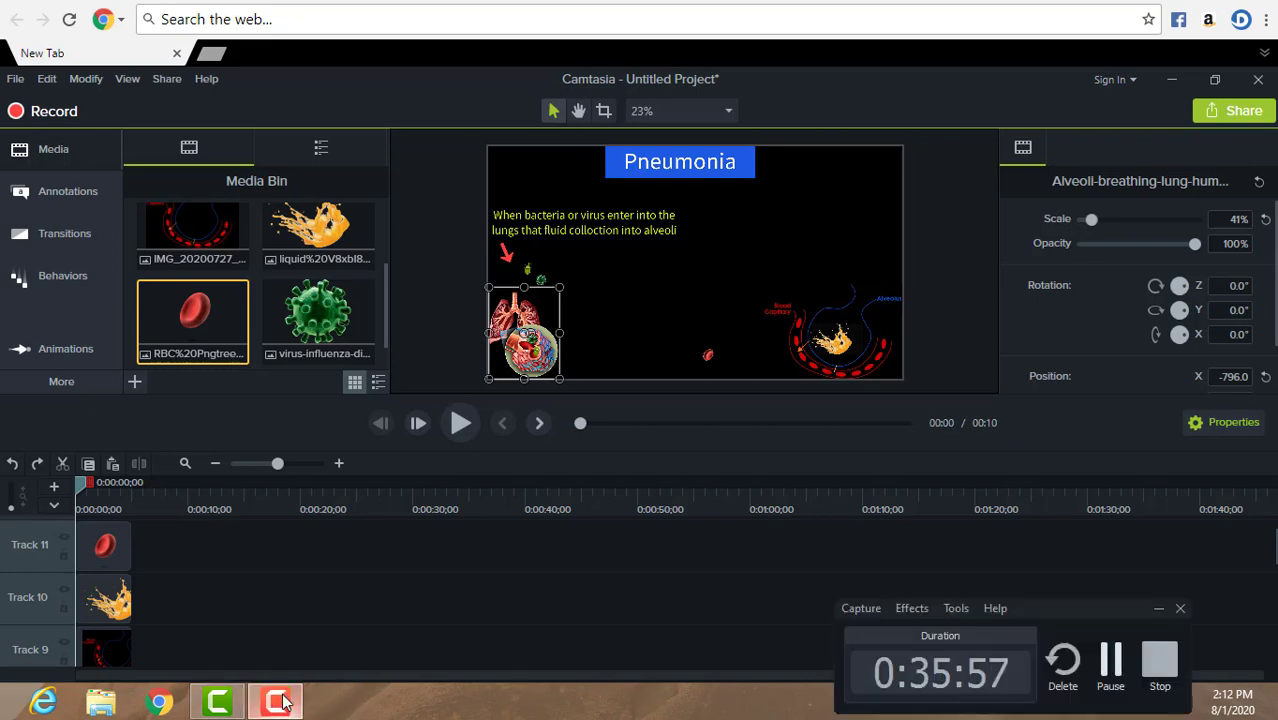
{"action": "left_click", "coordinate": [331, 648]}
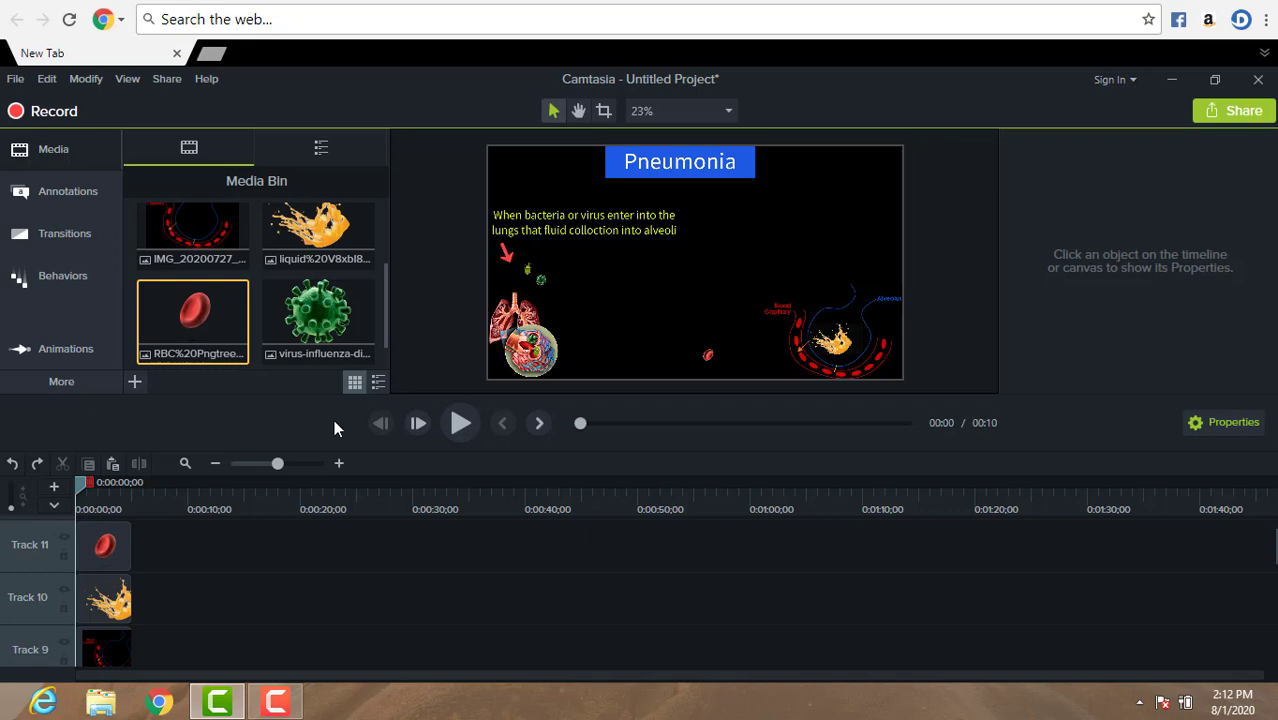
Step: Add two tracks, paste a copy of the red blood cell on Track 12 and Track 13, and place the copies above the original
{"action": "left_click", "coordinate": [708, 355]}
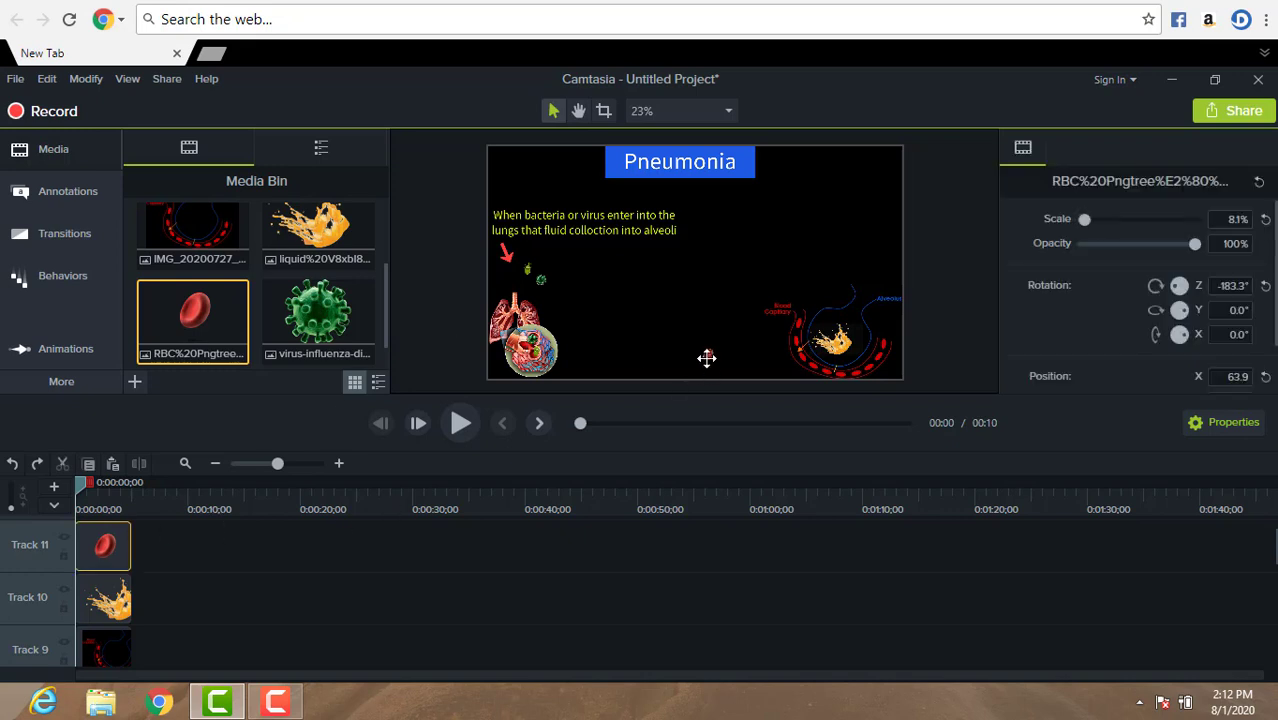
{"action": "left_click", "coordinate": [57, 490]}
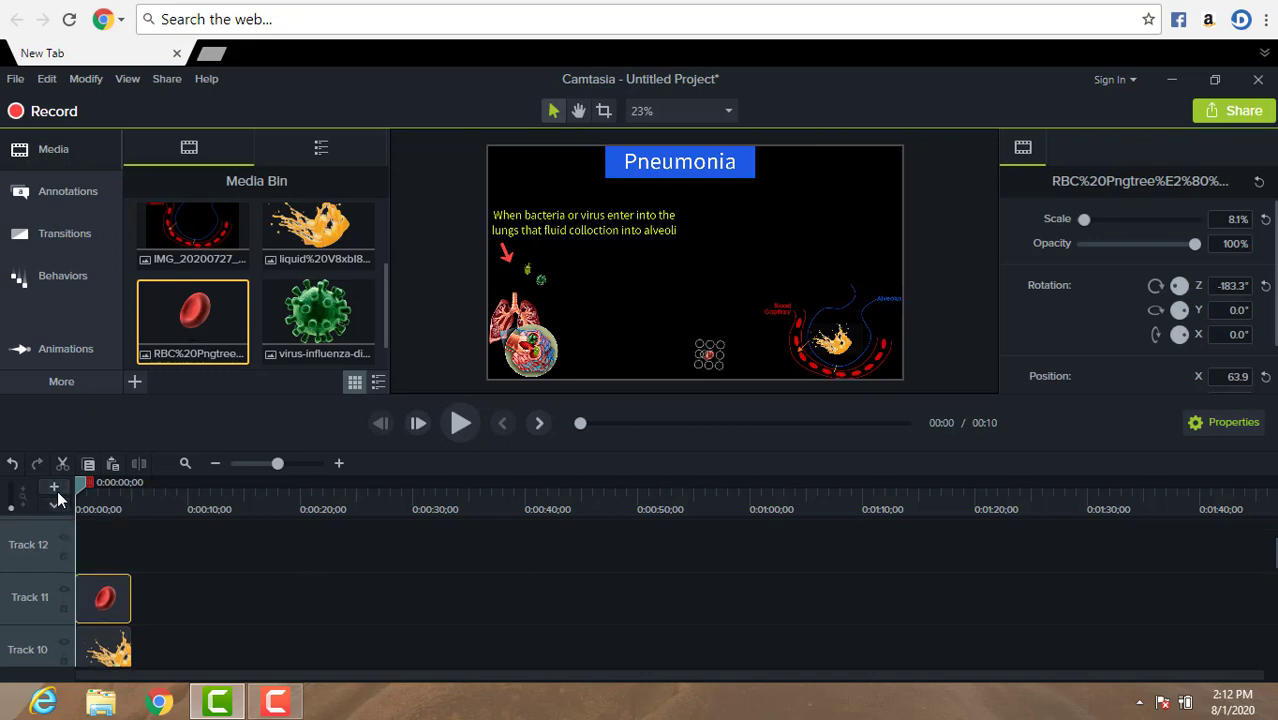
{"action": "left_click", "coordinate": [57, 490]}
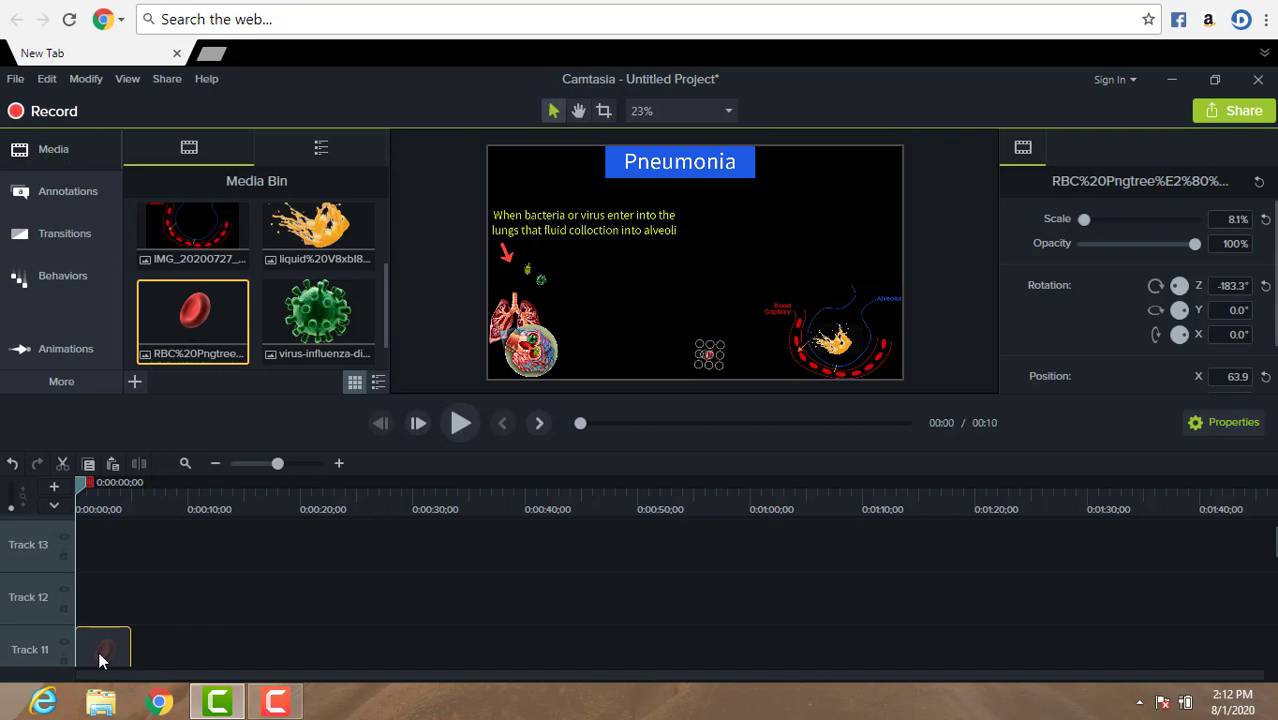
{"action": "left_click", "coordinate": [109, 603]}
{"action": "key", "text": "ctrl+v"}
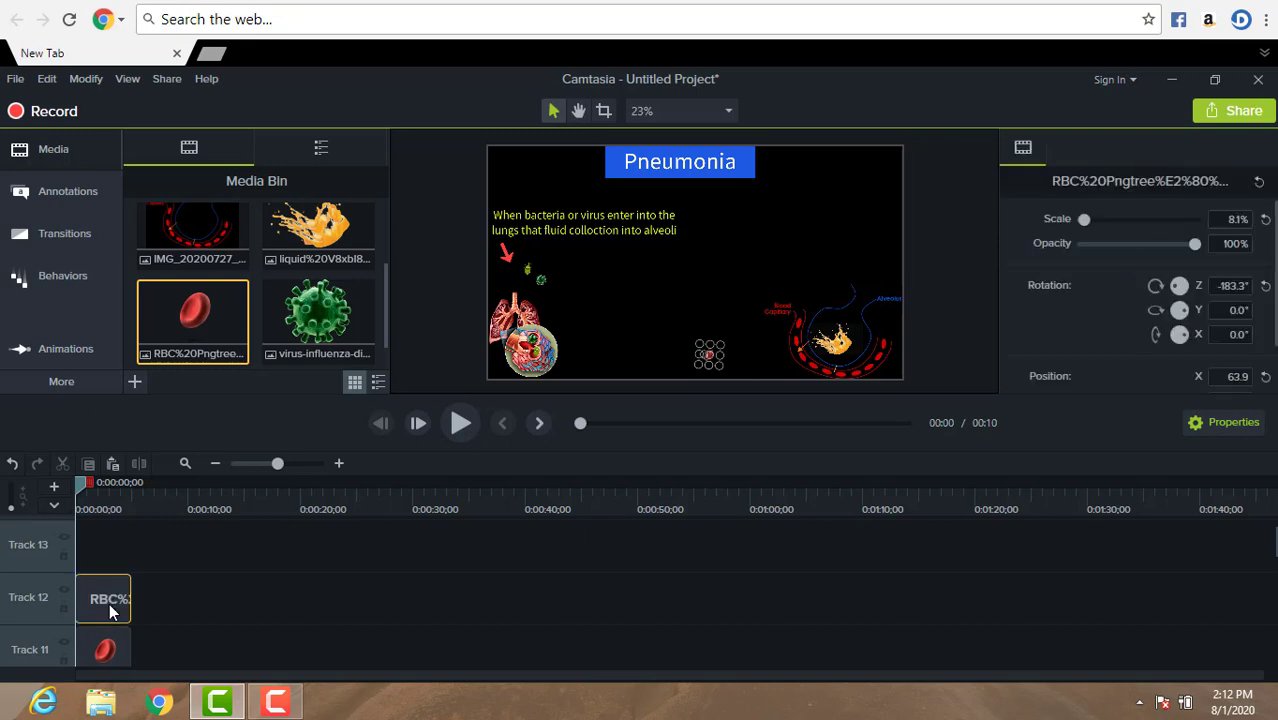
{"action": "left_click", "coordinate": [706, 356]}
{"action": "left_click_drag", "start_coordinate": [704, 352], "coordinate": [698, 325]}
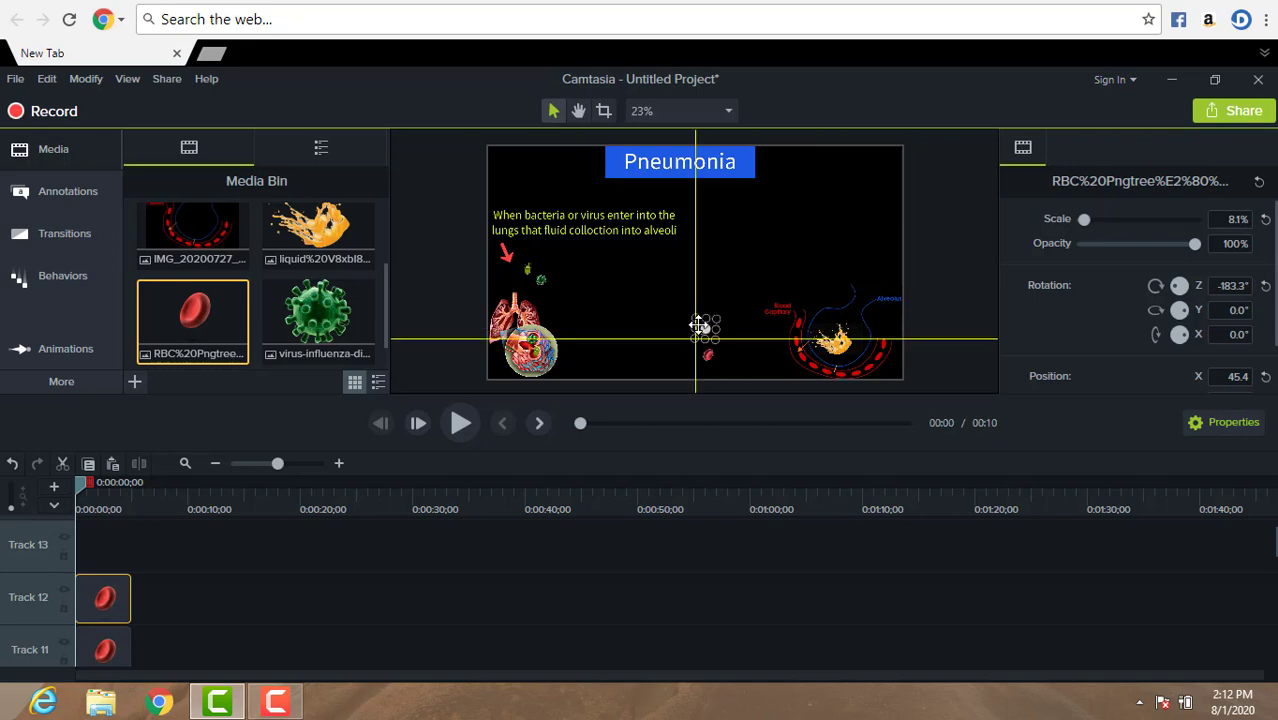
{"action": "left_click", "coordinate": [658, 331]}
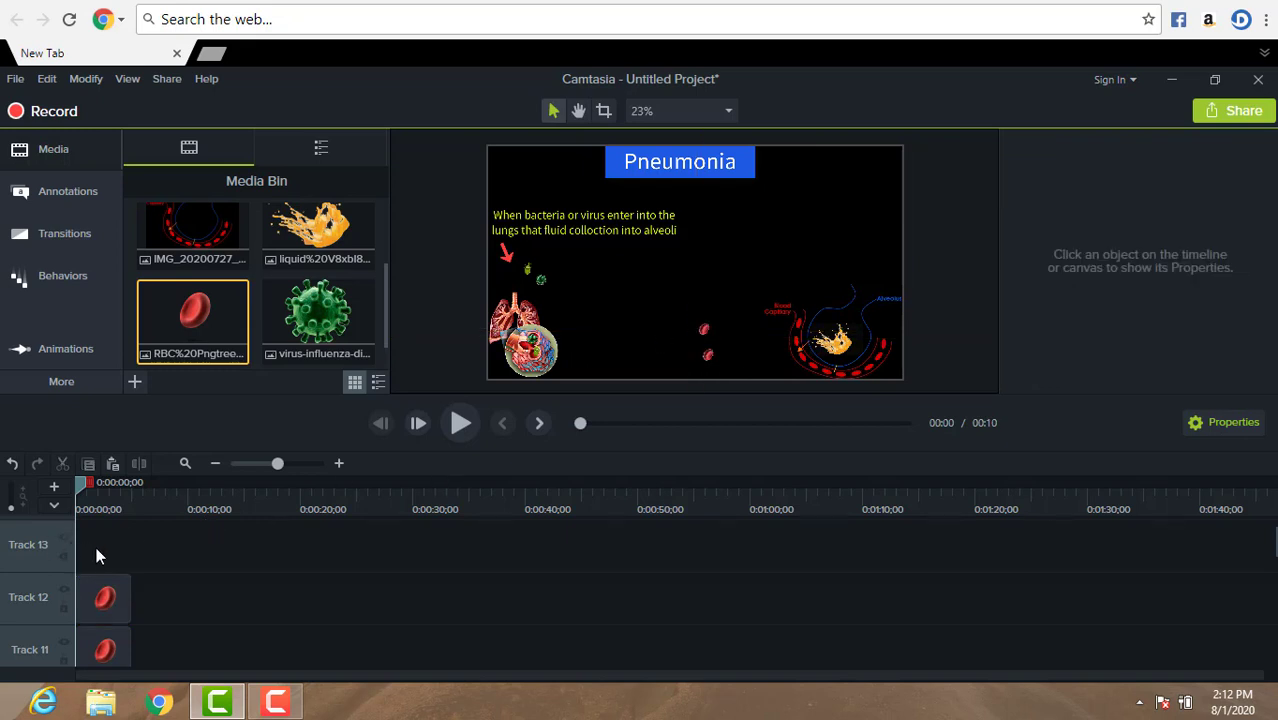
{"action": "key", "text": "ctrl+v"}
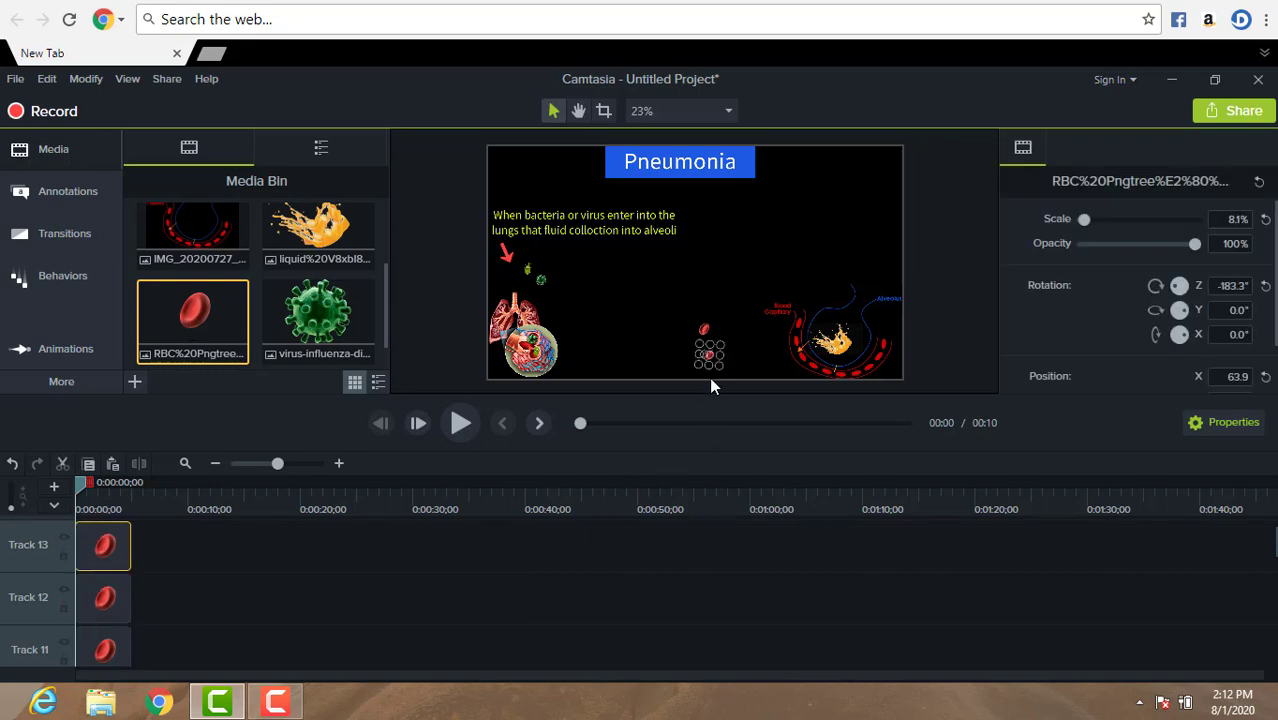
{"action": "left_click_drag", "start_coordinate": [712, 355], "coordinate": [713, 304]}
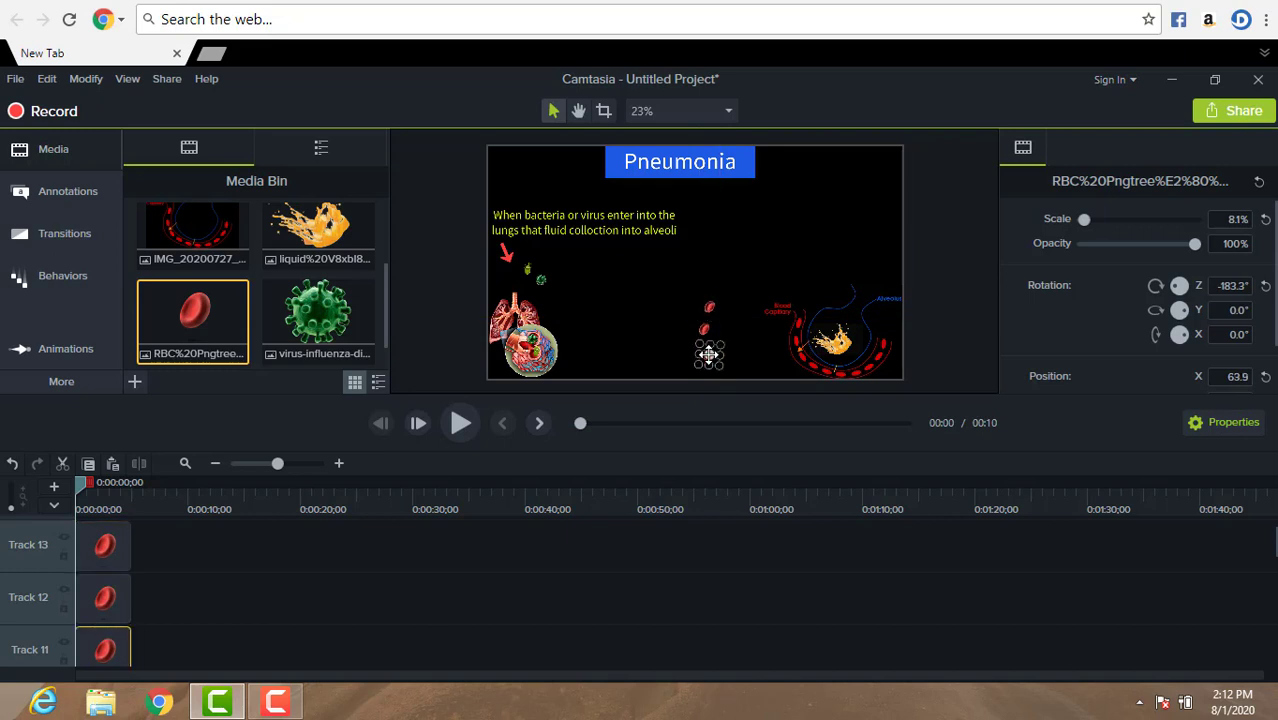
Step: Move the three red blood cells onto the blood capillary, spacing them along its curve from the lower right to the left side
{"action": "left_click_drag", "start_coordinate": [709, 354], "coordinate": [853, 370]}
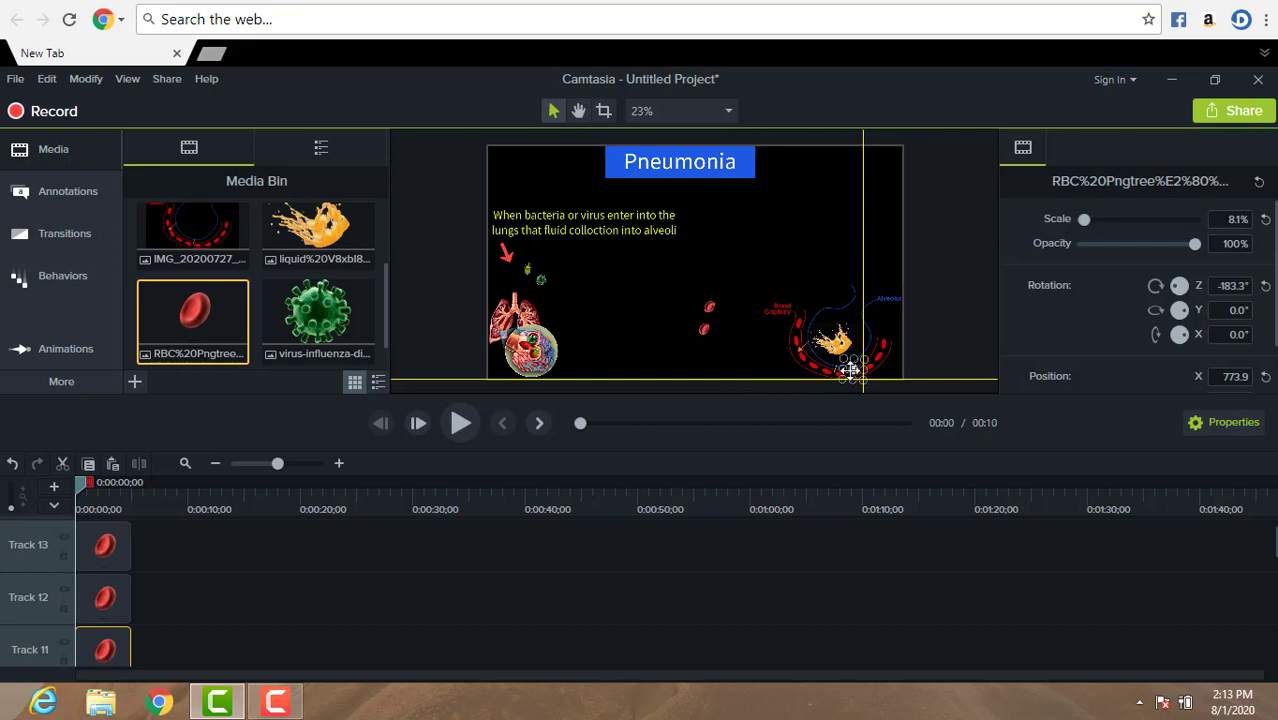
{"action": "left_click", "coordinate": [737, 373]}
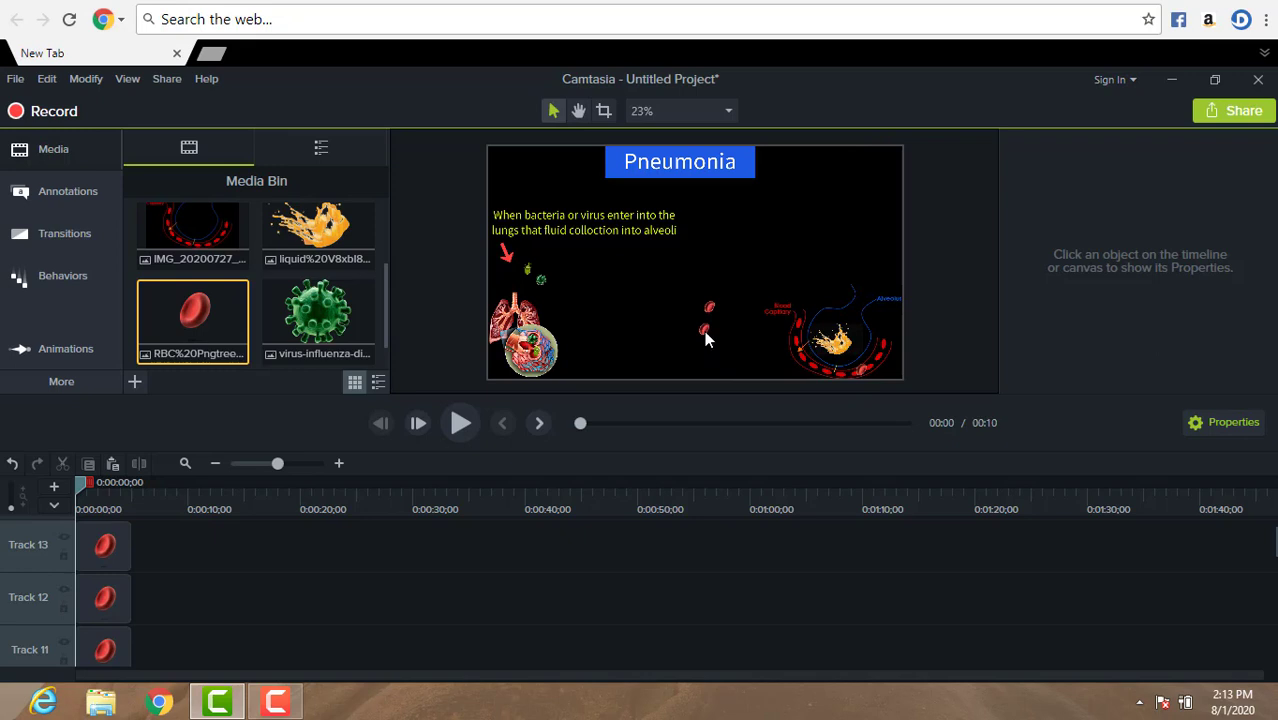
{"action": "left_click", "coordinate": [704, 330]}
{"action": "left_click_drag", "start_coordinate": [704, 327], "coordinate": [823, 366]}
{"action": "left_click", "coordinate": [755, 358]}
{"action": "left_click", "coordinate": [707, 307]}
{"action": "left_click_drag", "start_coordinate": [707, 307], "coordinate": [796, 345]}
{"action": "left_click", "coordinate": [724, 336]}
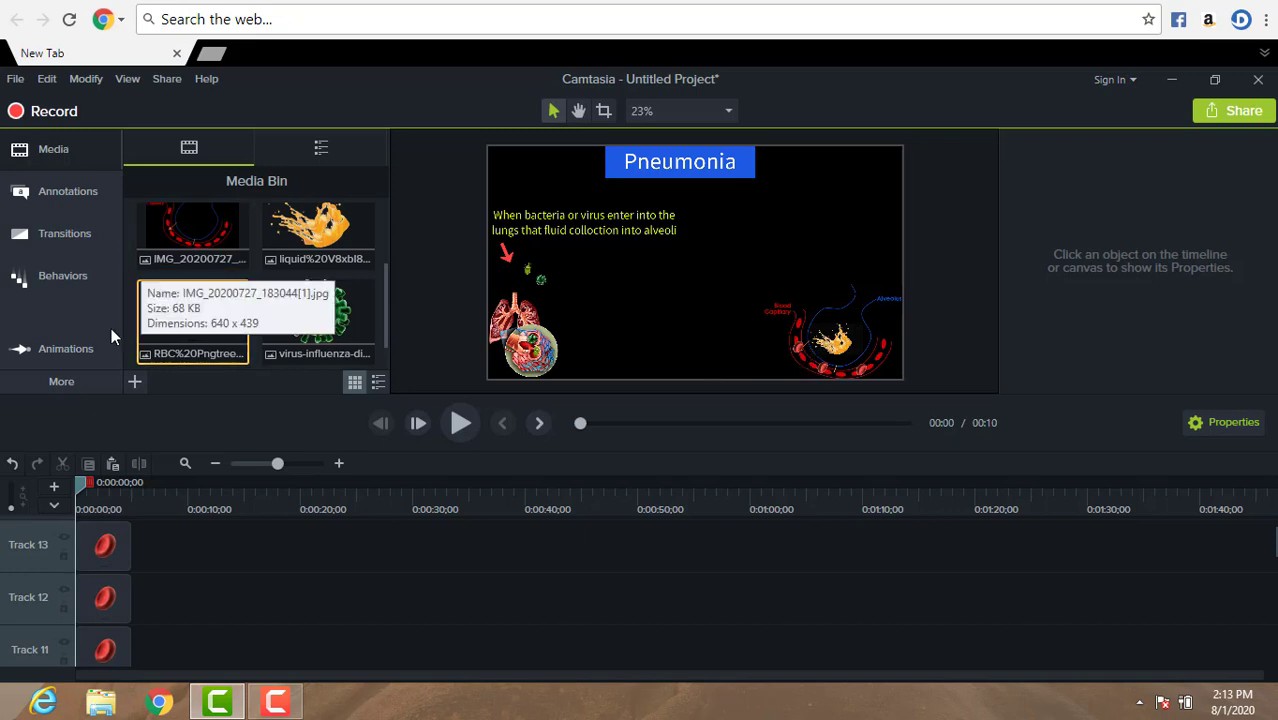
Step: Add a Custom animation at the start of the red blood cell clips on Tracks 11, 12 and 13
{"action": "left_click", "coordinate": [80, 348]}
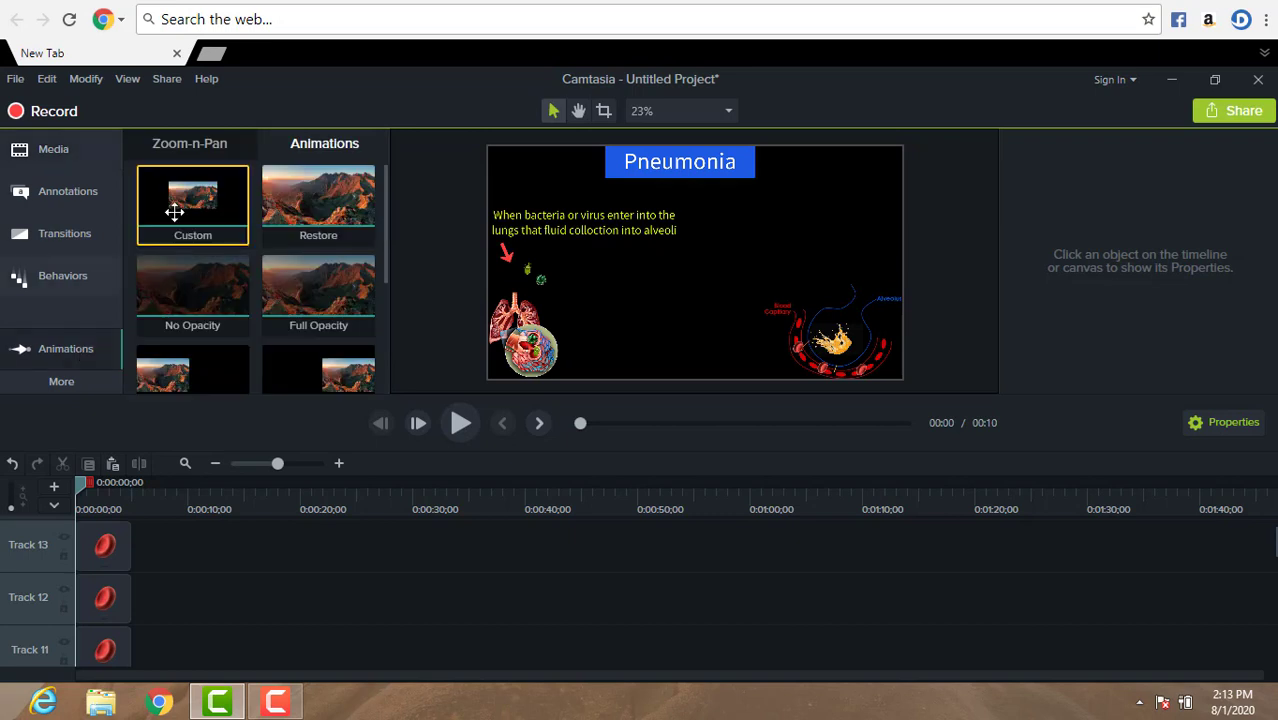
{"action": "mouse_move", "coordinate": [174, 211]}
{"action": "left_mouse_down"}
{"action": "mouse_move", "coordinate": [171, 533]}
{"action": "mouse_move", "coordinate": [103, 650]}
{"action": "left_mouse_up"}
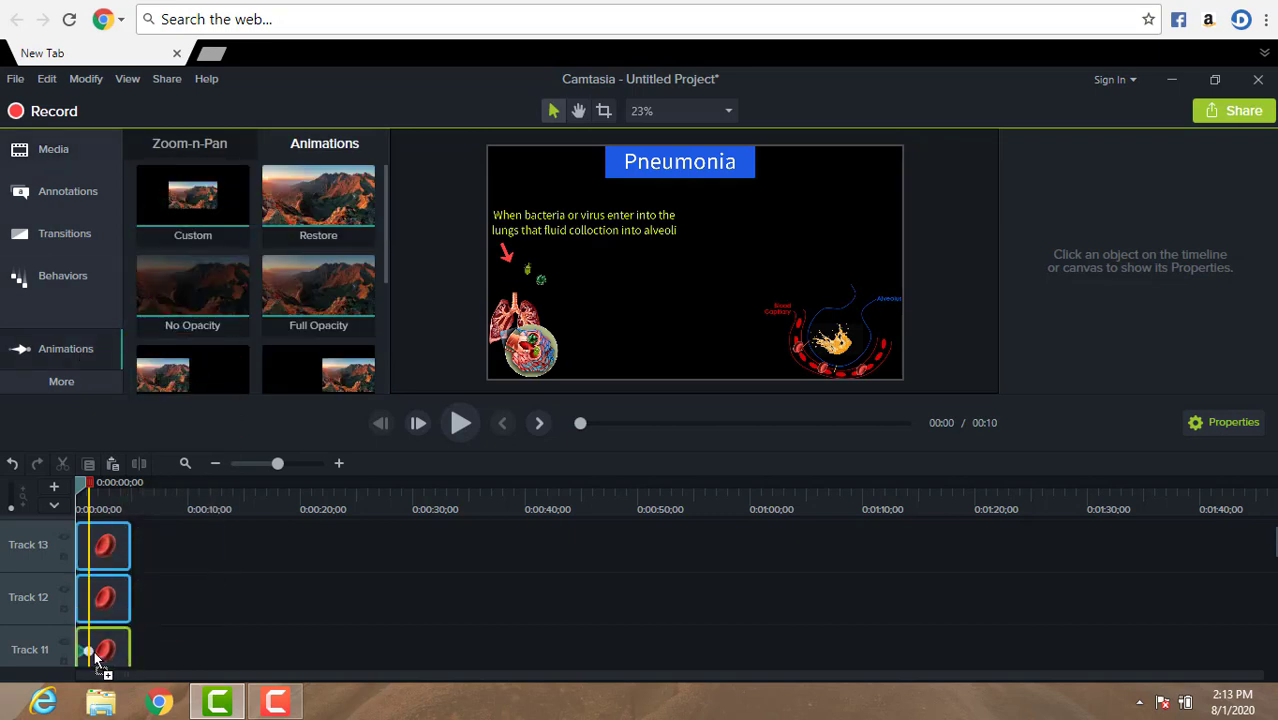
{"action": "mouse_move", "coordinate": [188, 205]}
{"action": "left_mouse_down"}
{"action": "mouse_move", "coordinate": [188, 314]}
{"action": "mouse_move", "coordinate": [142, 538]}
{"action": "mouse_move", "coordinate": [131, 560]}
{"action": "mouse_move", "coordinate": [108, 542]}
{"action": "mouse_move", "coordinate": [84, 600]}
{"action": "left_mouse_up"}
{"action": "left_click", "coordinate": [153, 189]}
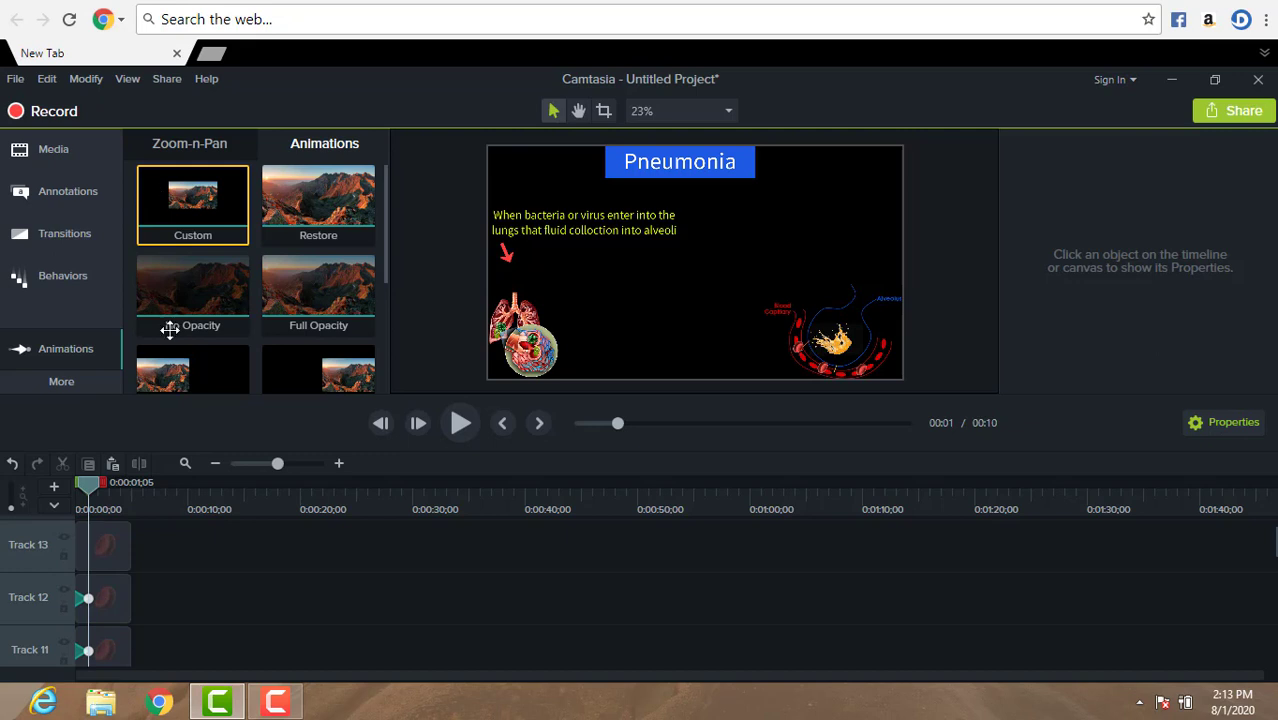
{"action": "key", "text": "ctrl+a"}
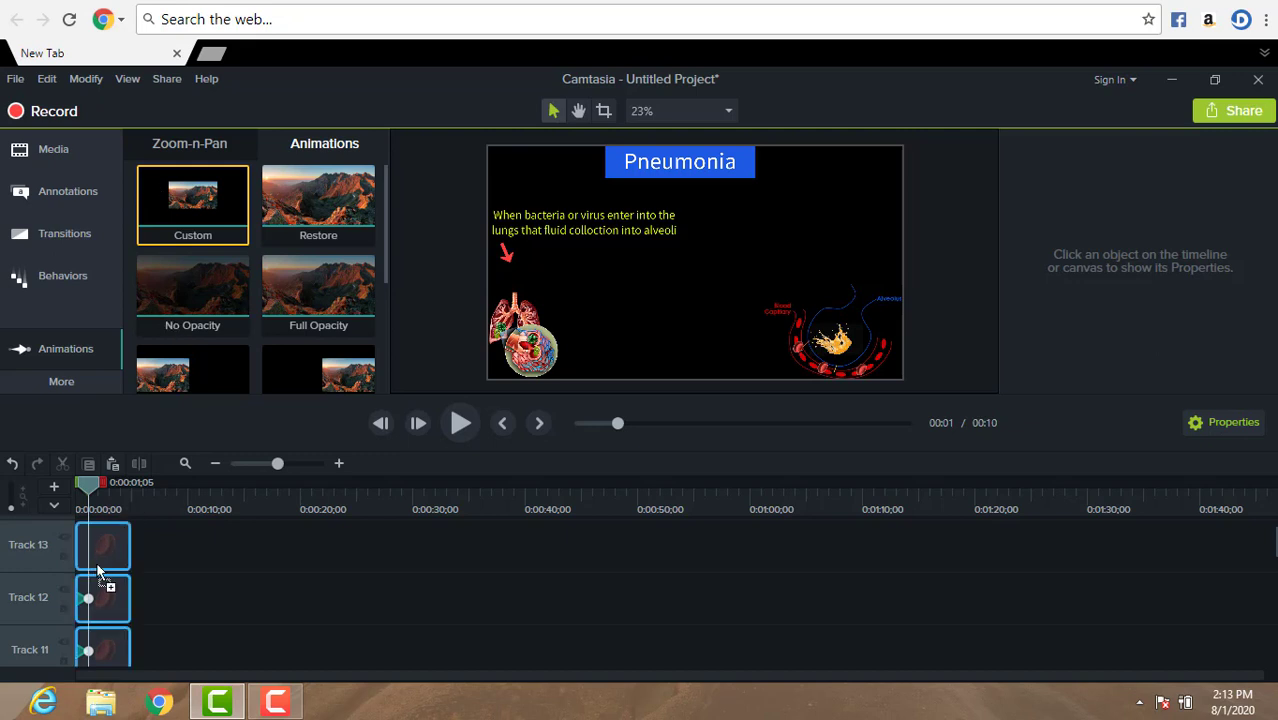
{"action": "left_click_drag", "start_coordinate": [98, 570], "coordinate": [92, 546]}
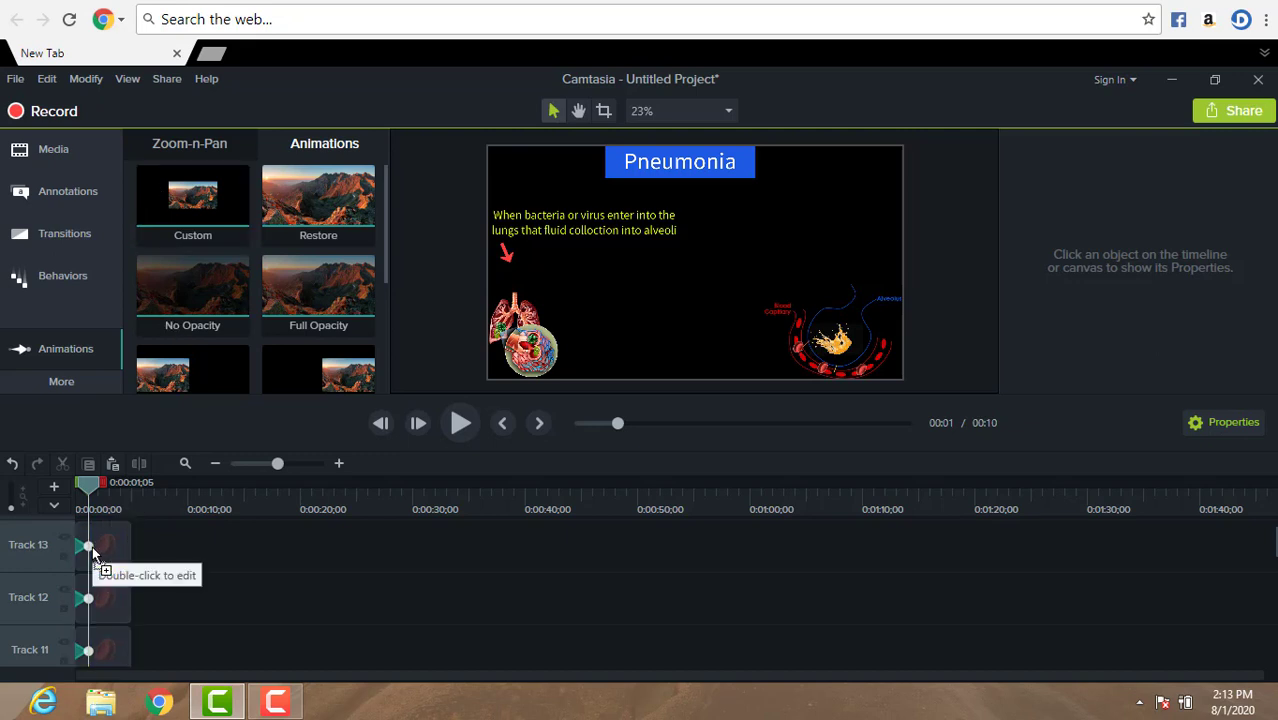
Step: At the end of the Track 11 animation, move its red blood cell into the alveolus liquid, at about X 726
{"action": "left_click", "coordinate": [95, 660]}
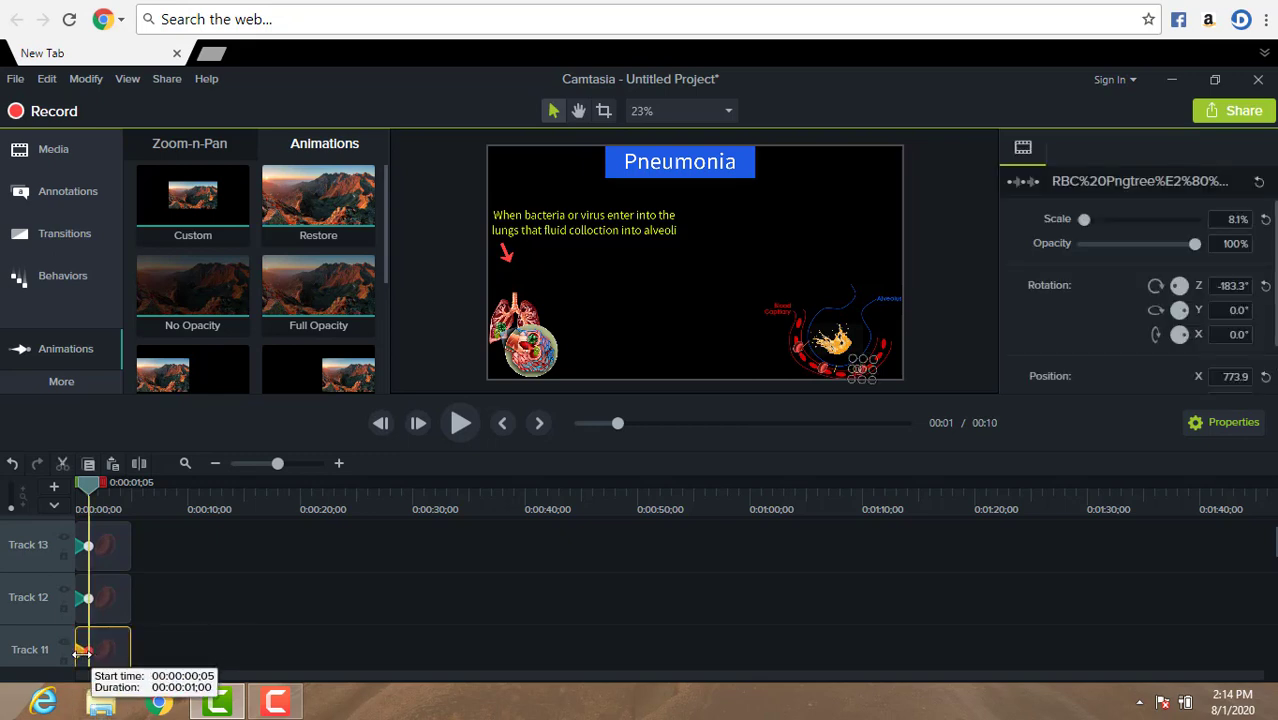
{"action": "left_click", "coordinate": [82, 652]}
{"action": "left_click_drag", "start_coordinate": [81, 652], "coordinate": [85, 652]}
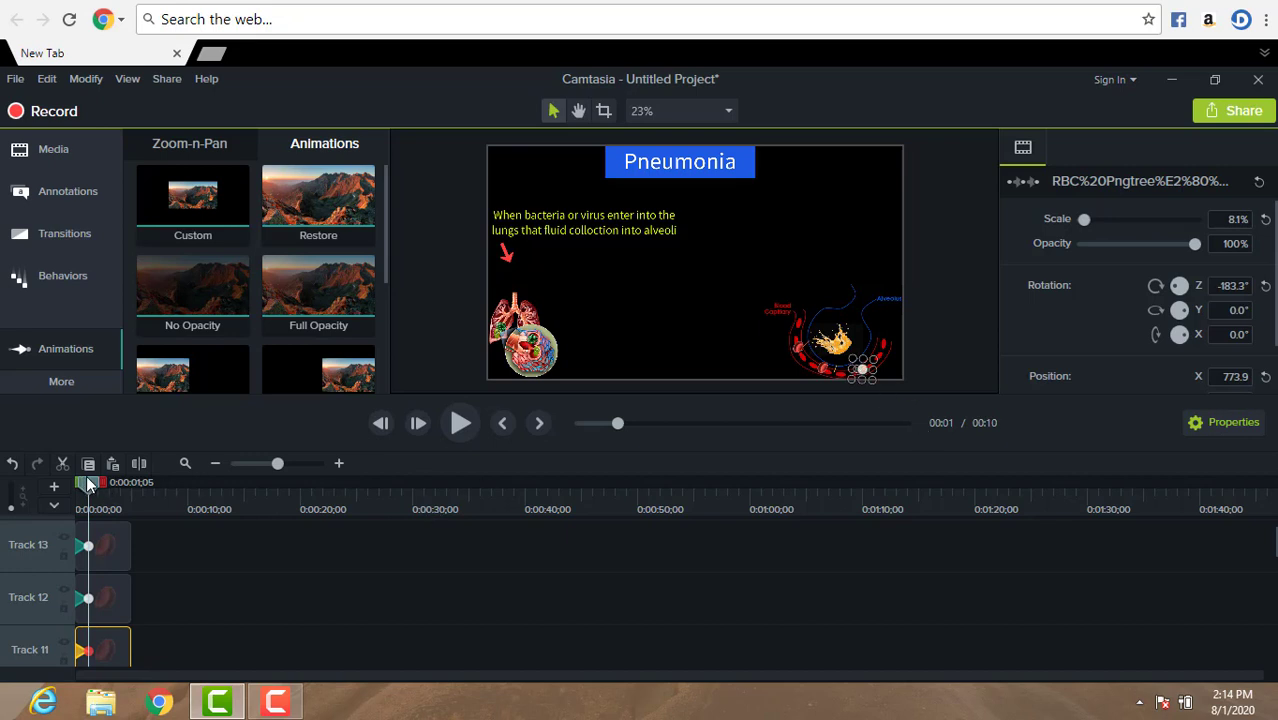
{"action": "left_click_drag", "start_coordinate": [78, 477], "coordinate": [71, 477]}
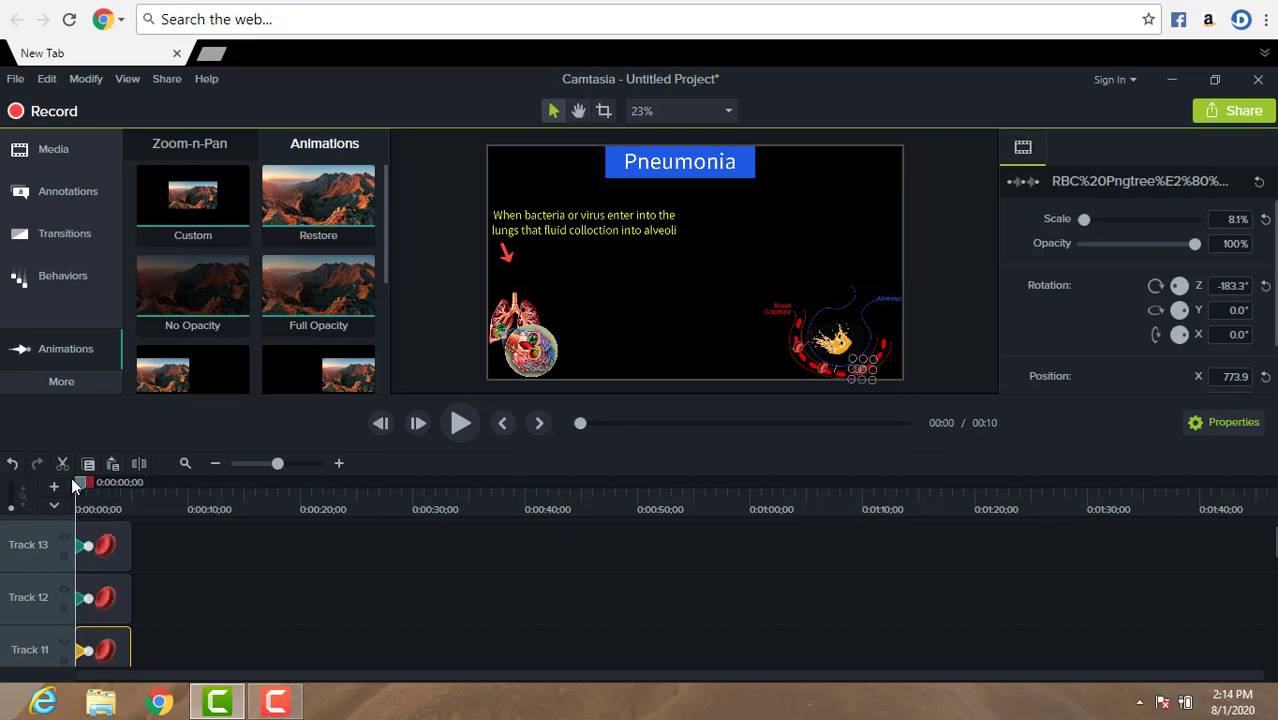
{"action": "left_click", "coordinate": [88, 650]}
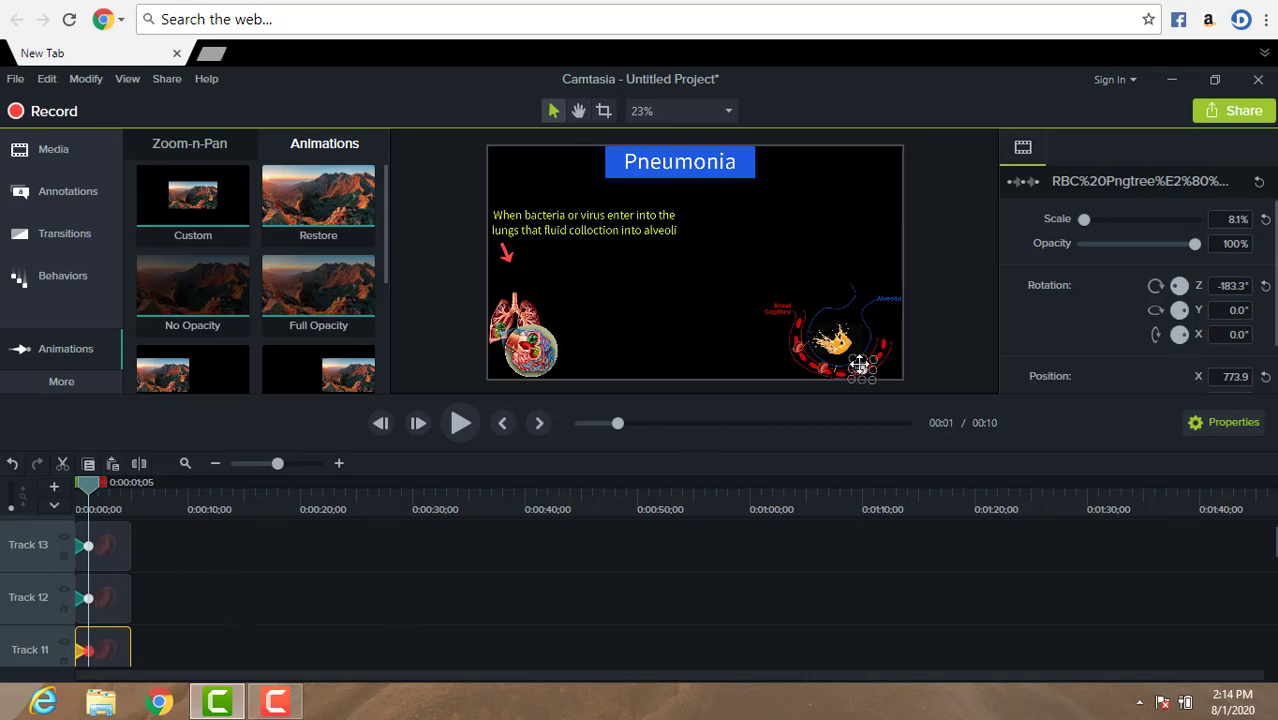
{"action": "left_click_drag", "start_coordinate": [857, 357], "coordinate": [850, 350]}
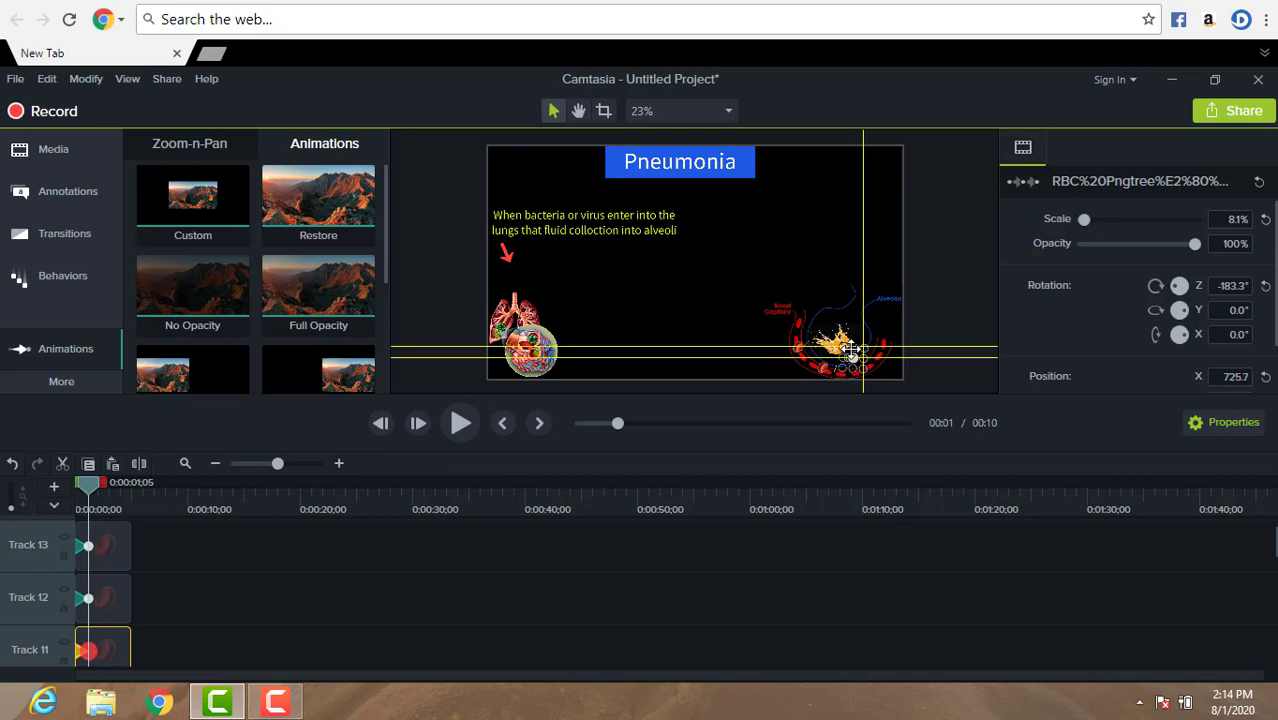
{"action": "left_click", "coordinate": [752, 349]}
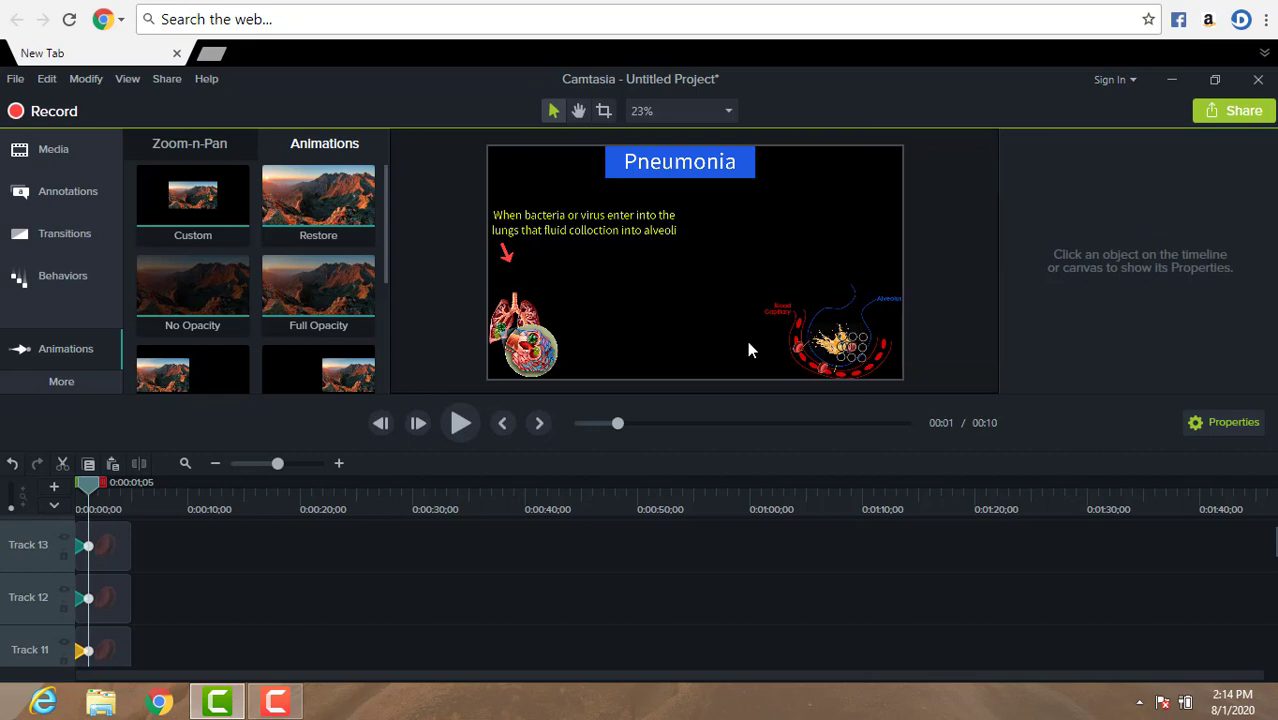
Step: At the end of their animations, move the Track 12 and Track 13 red blood cells from the capillary into the alveolus liquid
{"action": "left_click", "coordinate": [90, 598]}
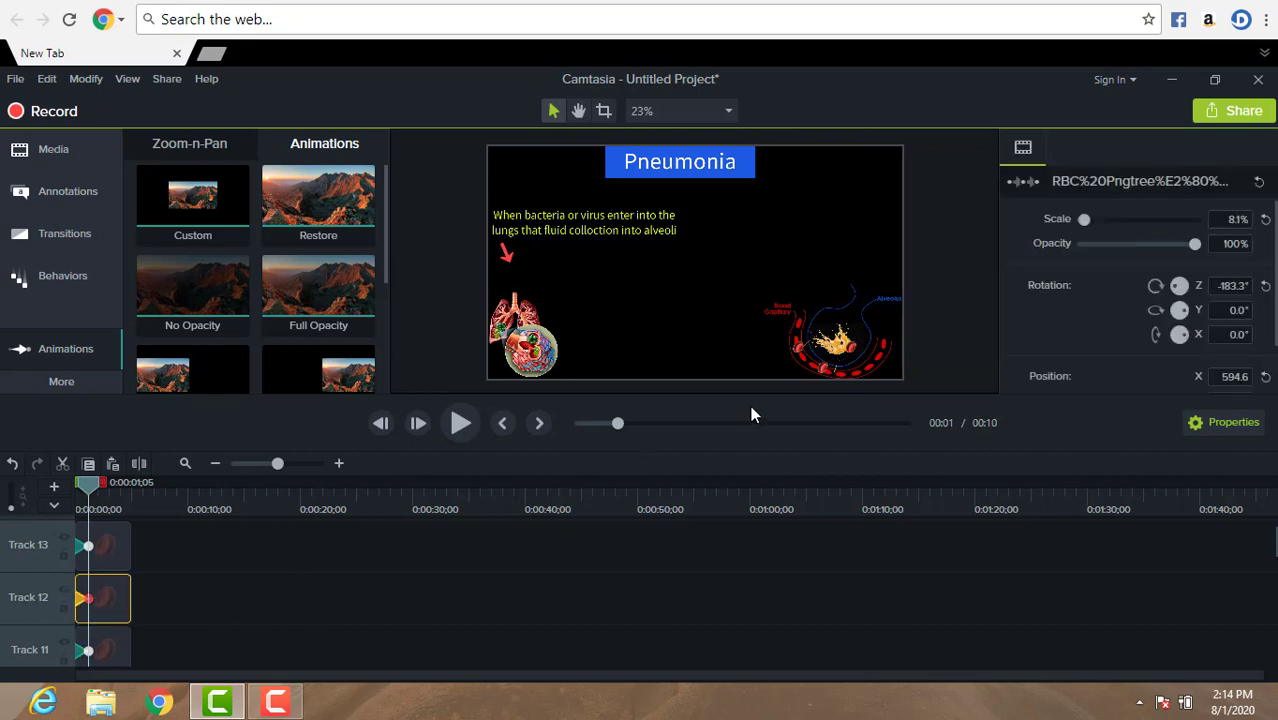
{"action": "left_click_drag", "start_coordinate": [819, 368], "coordinate": [832, 340]}
{"action": "left_click", "coordinate": [722, 346]}
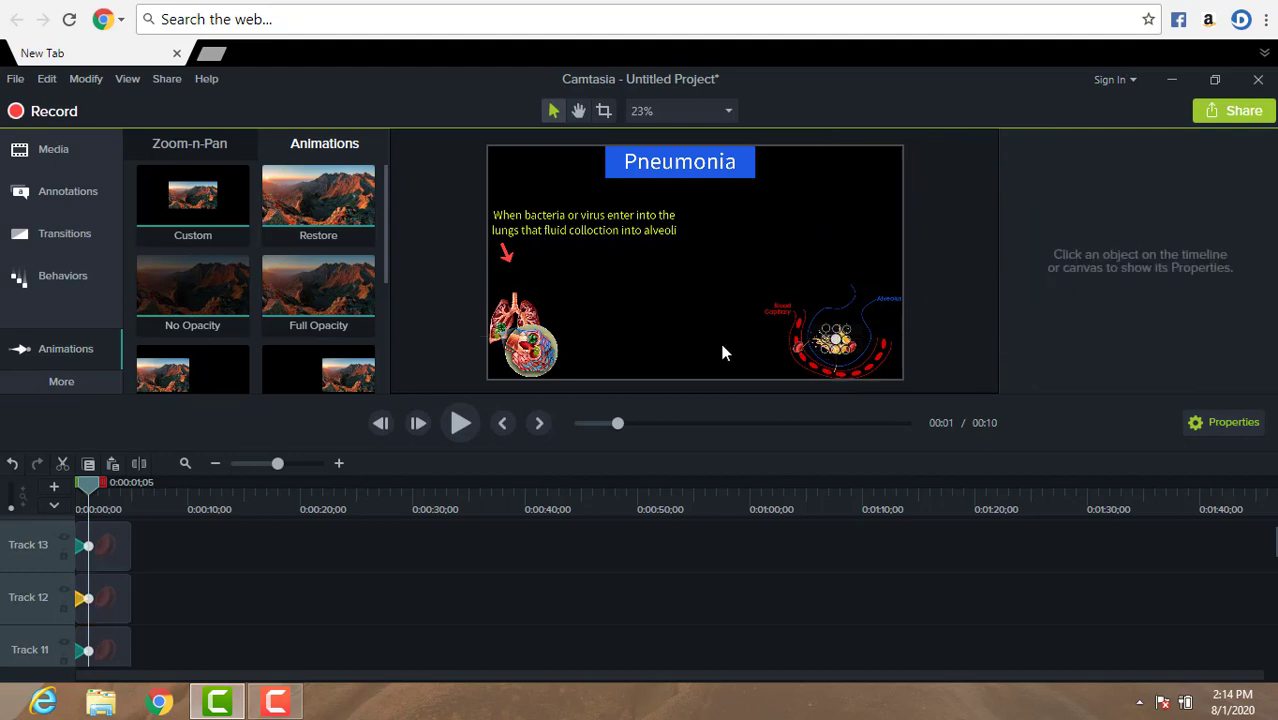
{"action": "left_click", "coordinate": [88, 545]}
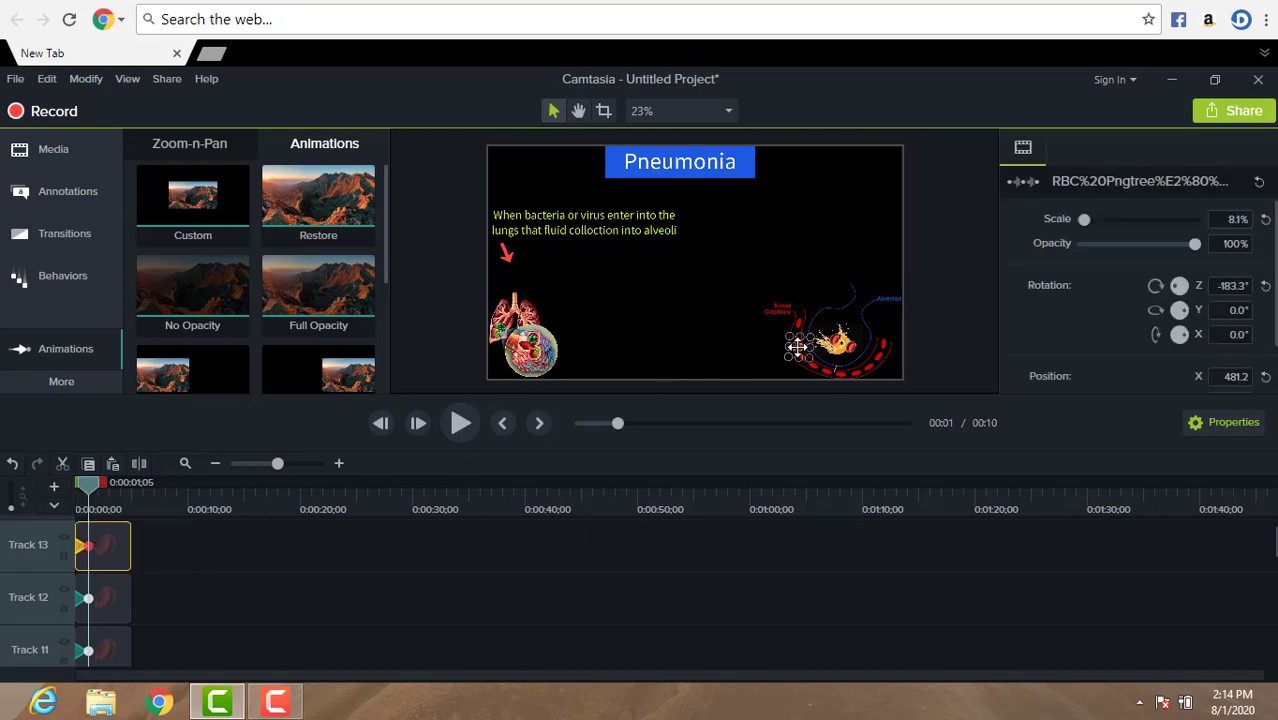
{"action": "left_click_drag", "start_coordinate": [797, 346], "coordinate": [819, 331]}
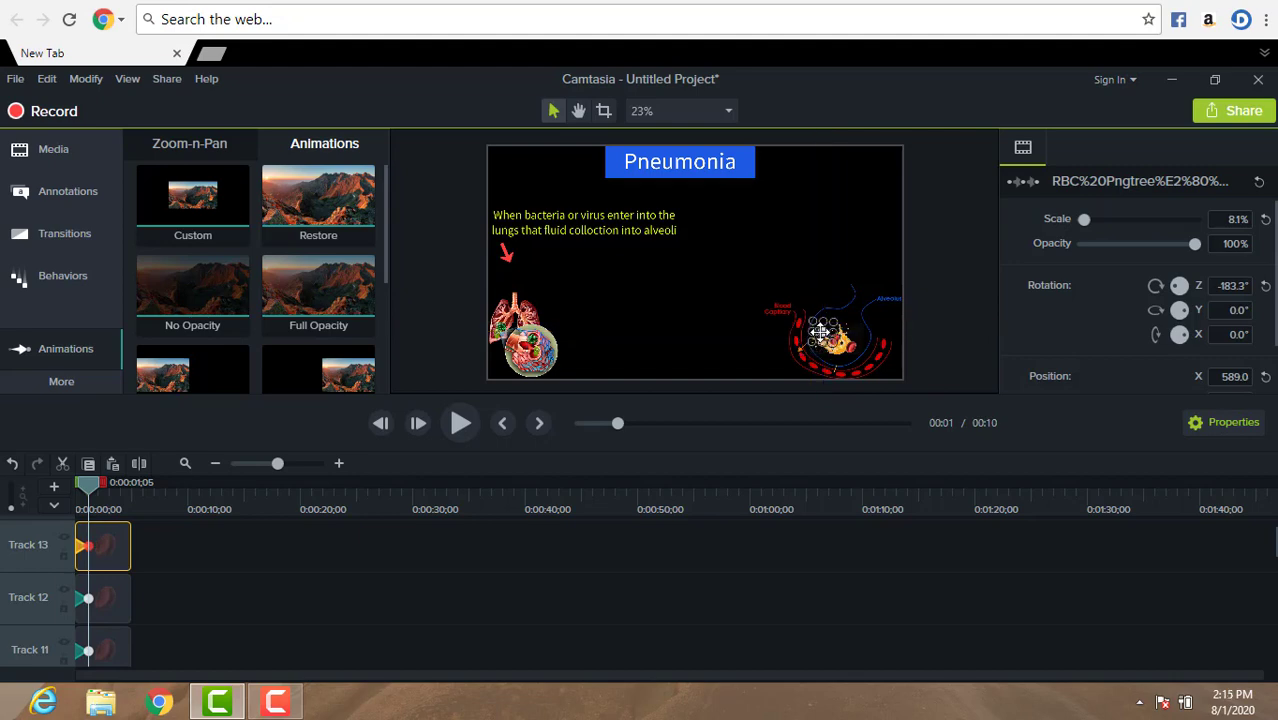
{"action": "left_click", "coordinate": [653, 321]}
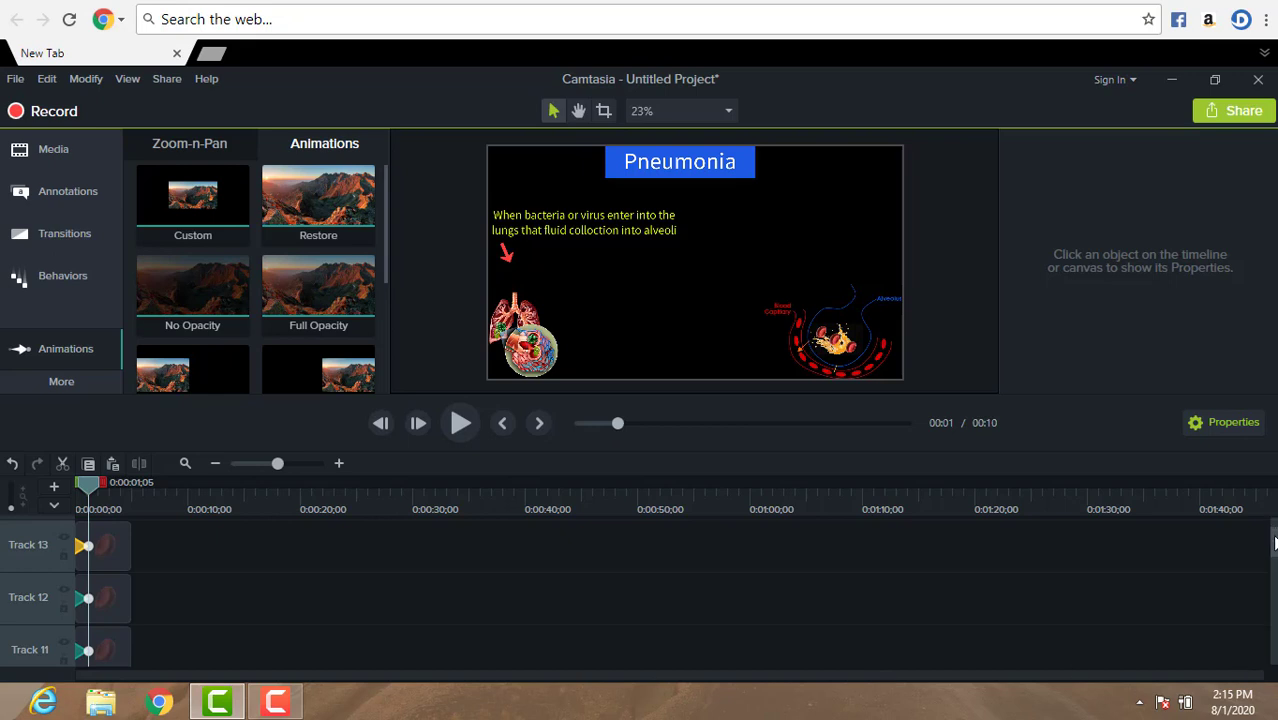
Step: Add a new track above Track 13 and insert a plain text callout without a background at the playhead
{"action": "scroll", "coordinate": [1274, 543], "scroll_direction": "up", "scroll_amount": 1}
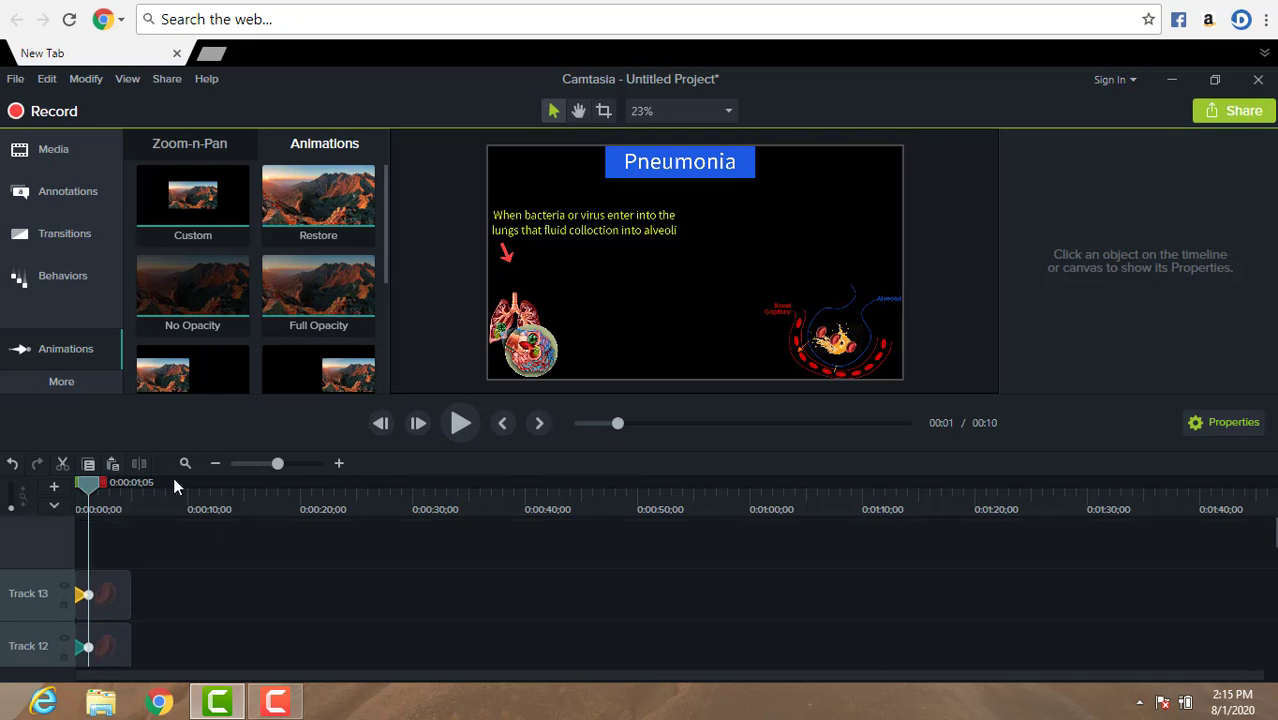
{"action": "left_click", "coordinate": [60, 490]}
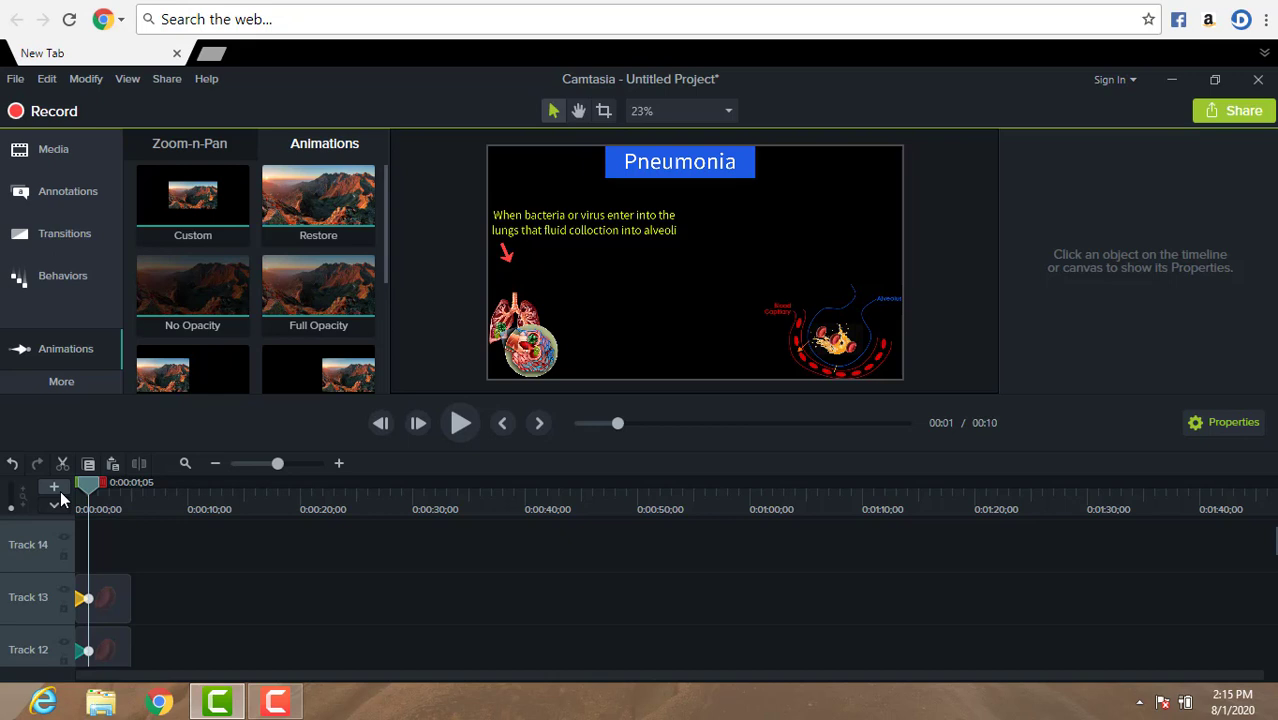
{"action": "left_click", "coordinate": [53, 194]}
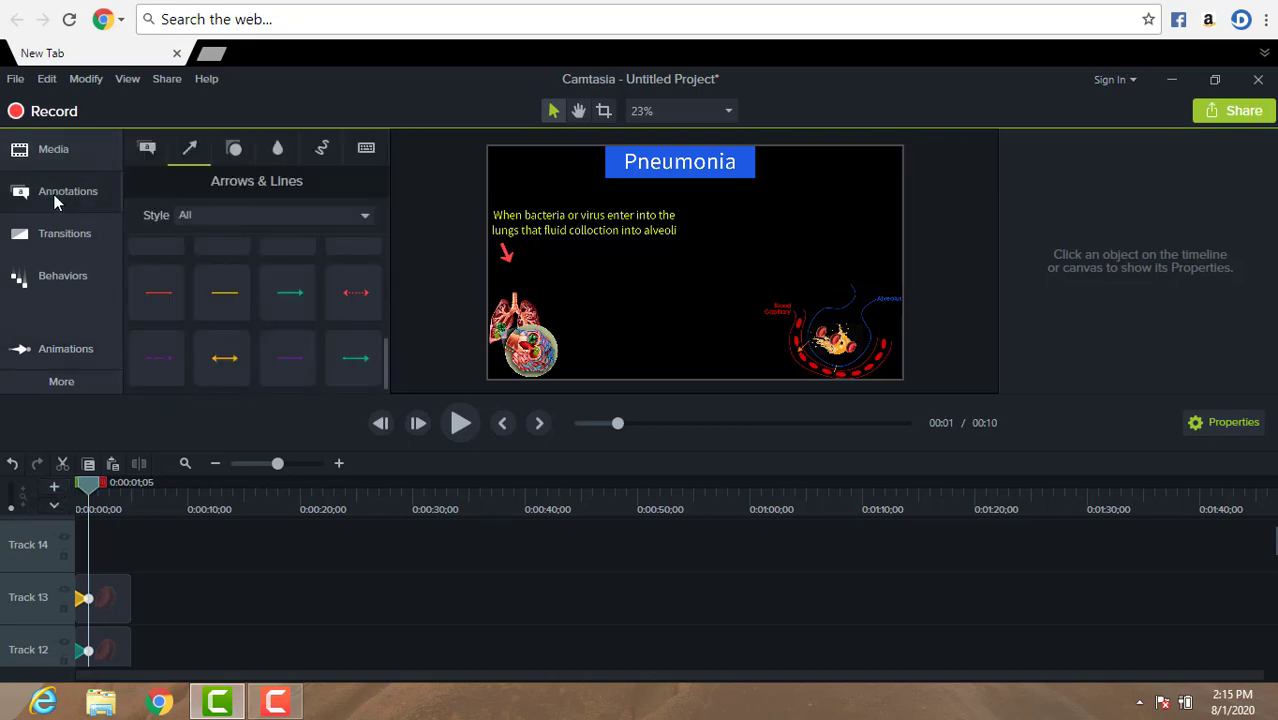
{"action": "left_click", "coordinate": [145, 158]}
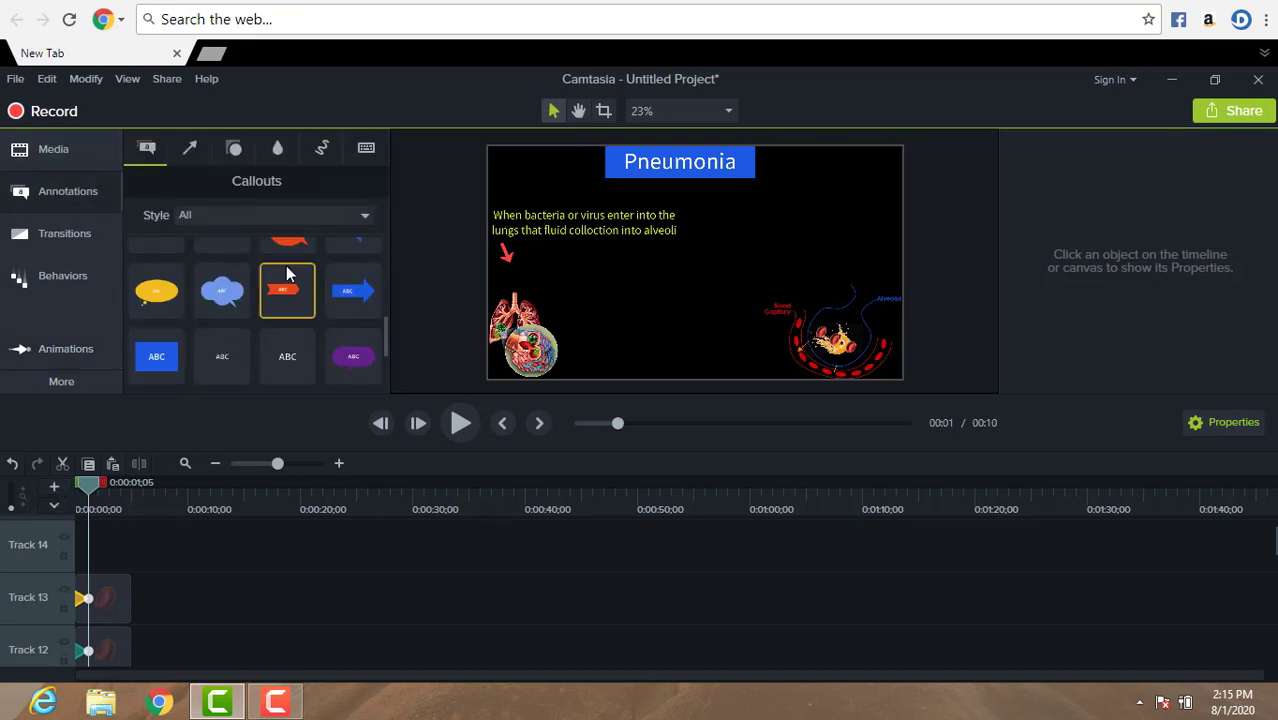
{"action": "double_click", "coordinate": [288, 352]}
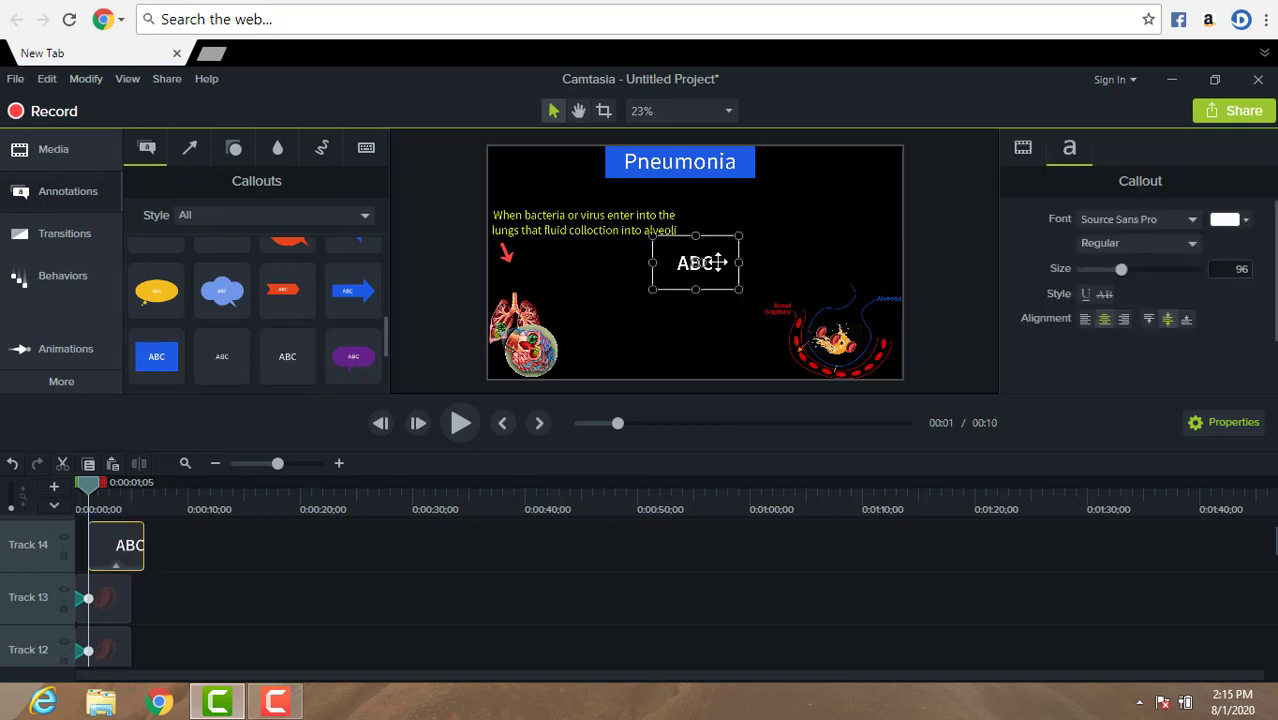
Step: Replace the callout's placeholder text with "Bacteria or virus irrittate the pulmonary vessels & lead RBC and fluid leakage into alveoli"
{"action": "double_click", "coordinate": [714, 262]}
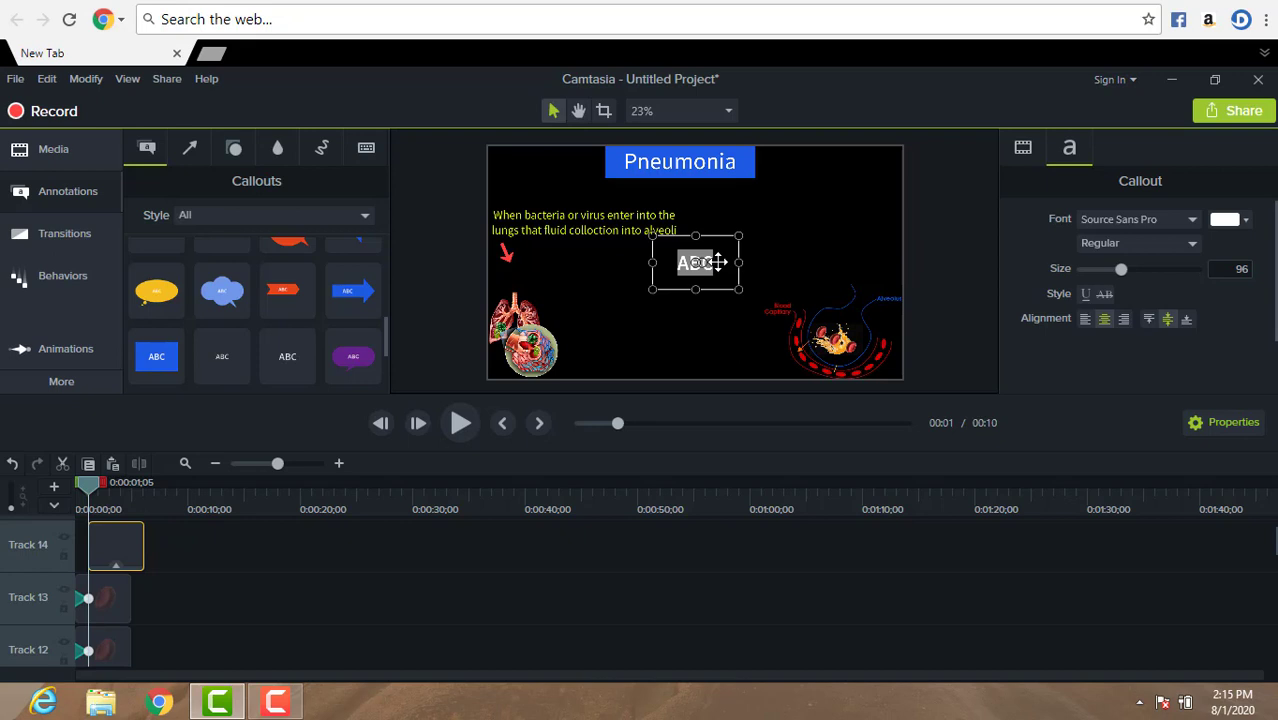
{"action": "key", "text": "BackSpace"}
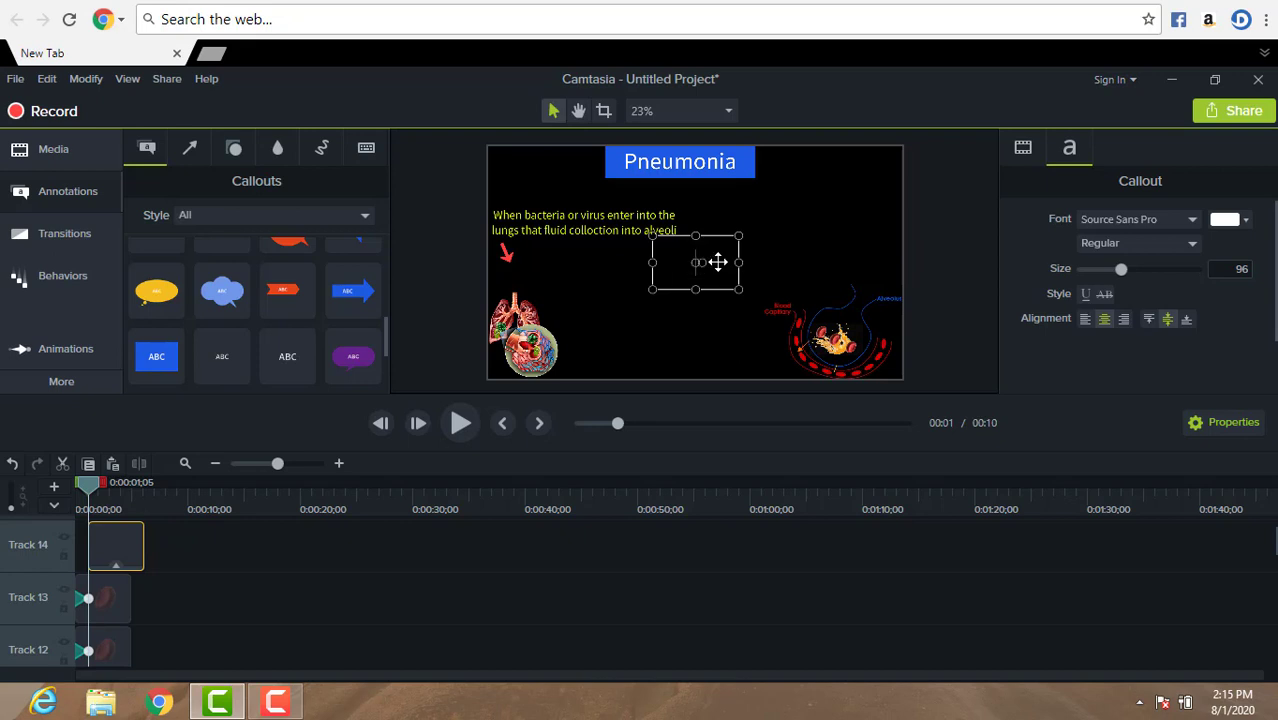
{"action": "type", "text": "Bacteria orioria or"}
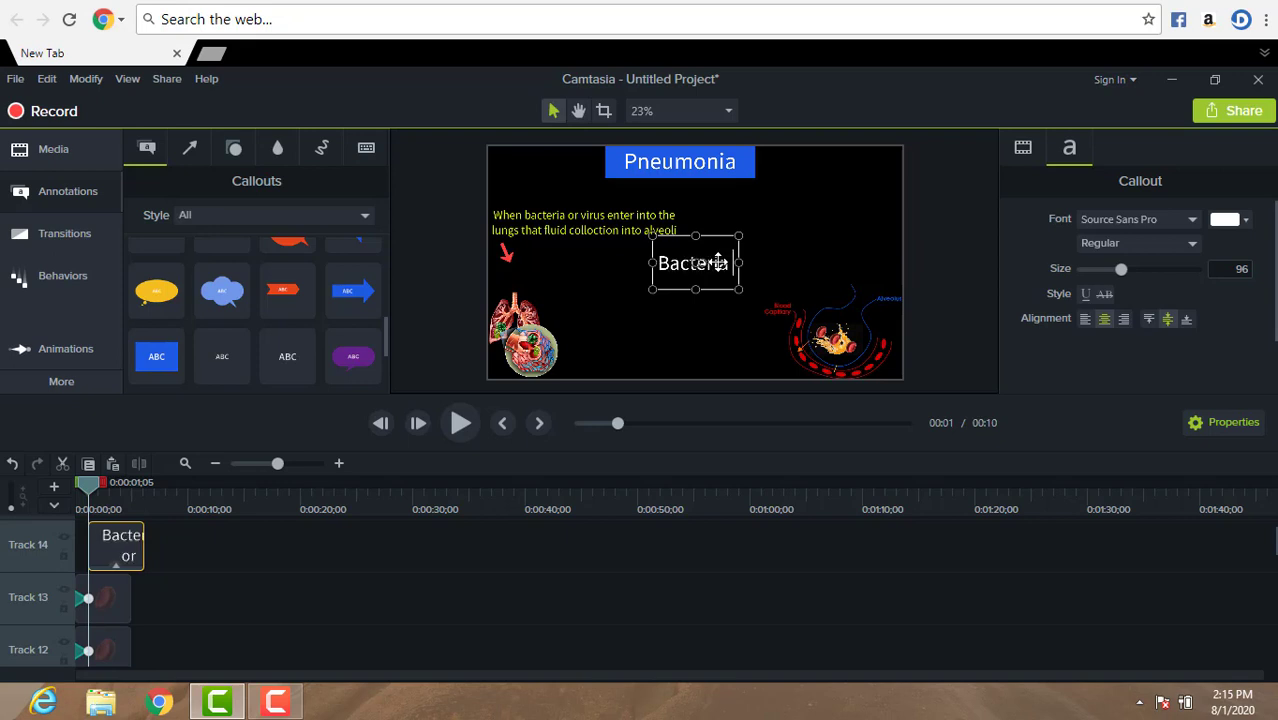
{"action": "type", "text": " virus i"}
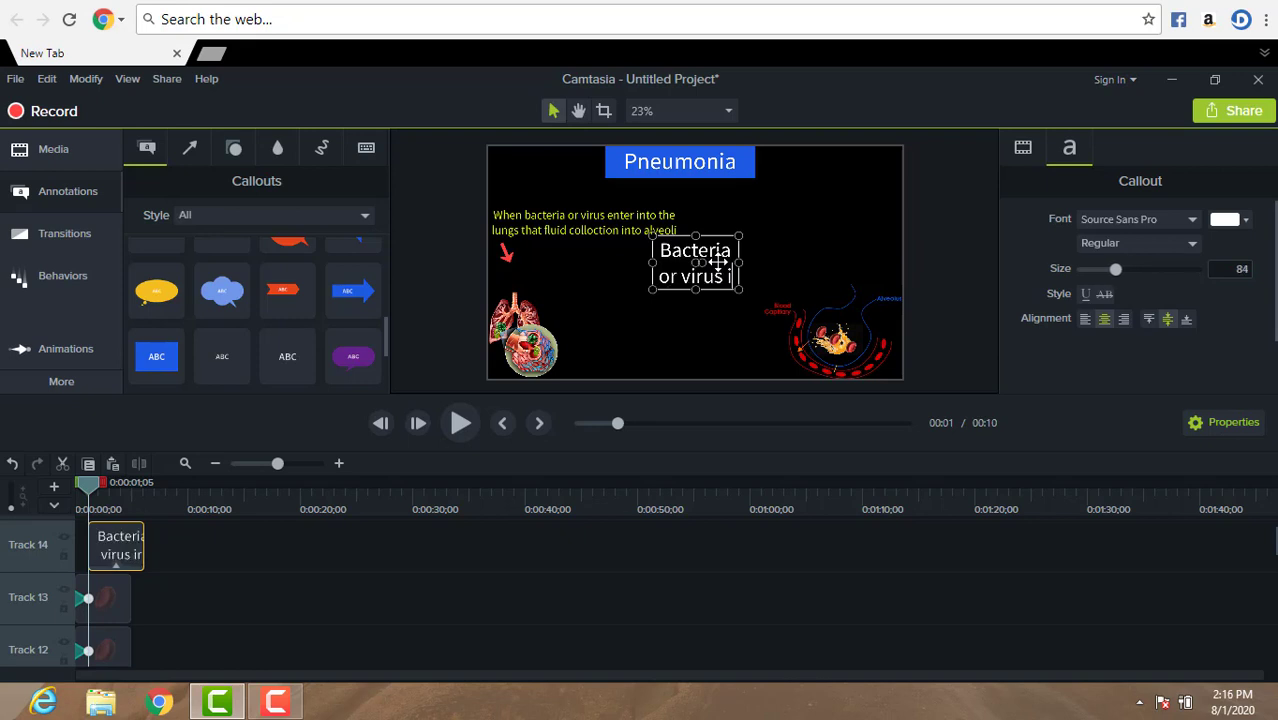
{"action": "type", "text": "nritate the p"}
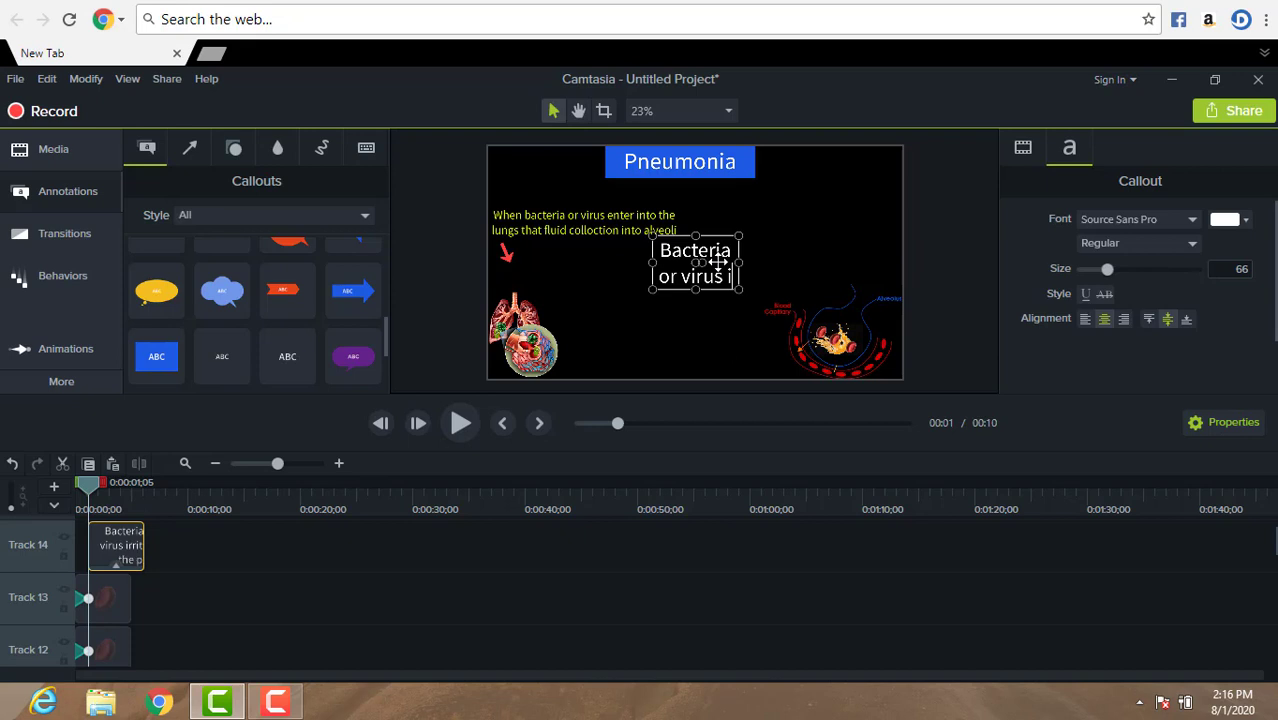
{"action": "type", "text": "ulmo"}
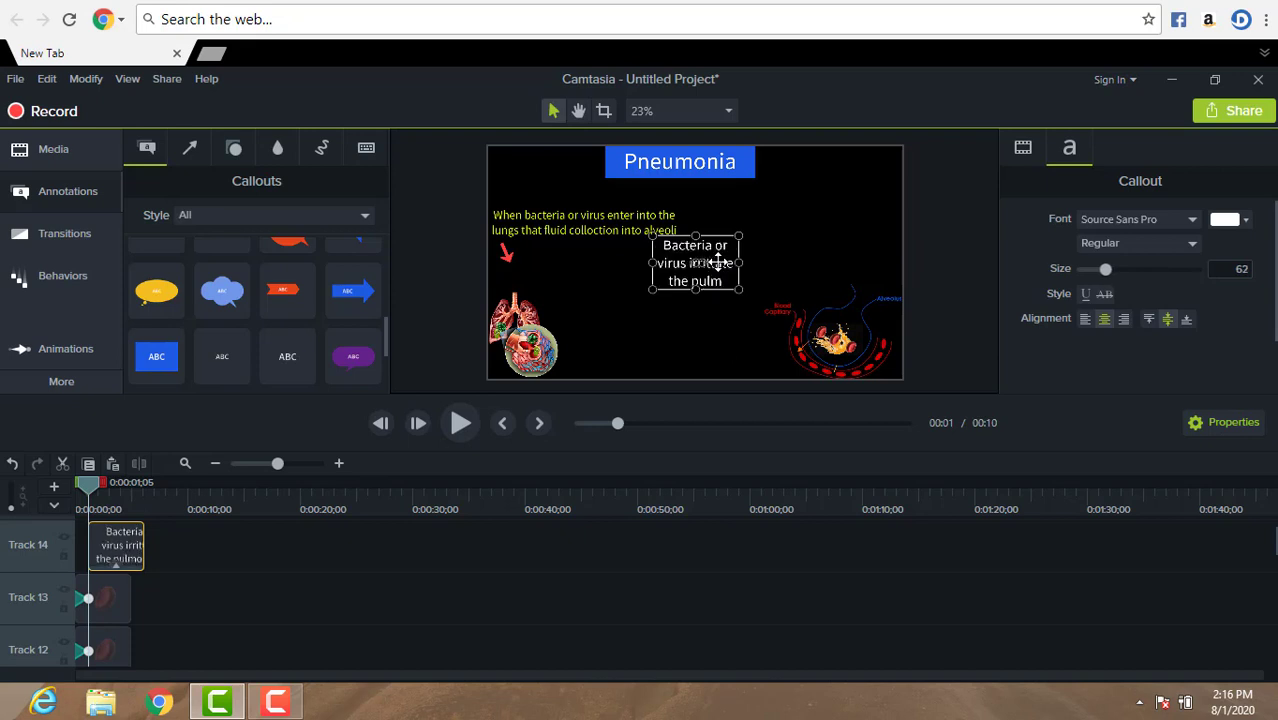
{"action": "type", "text": "nary"}
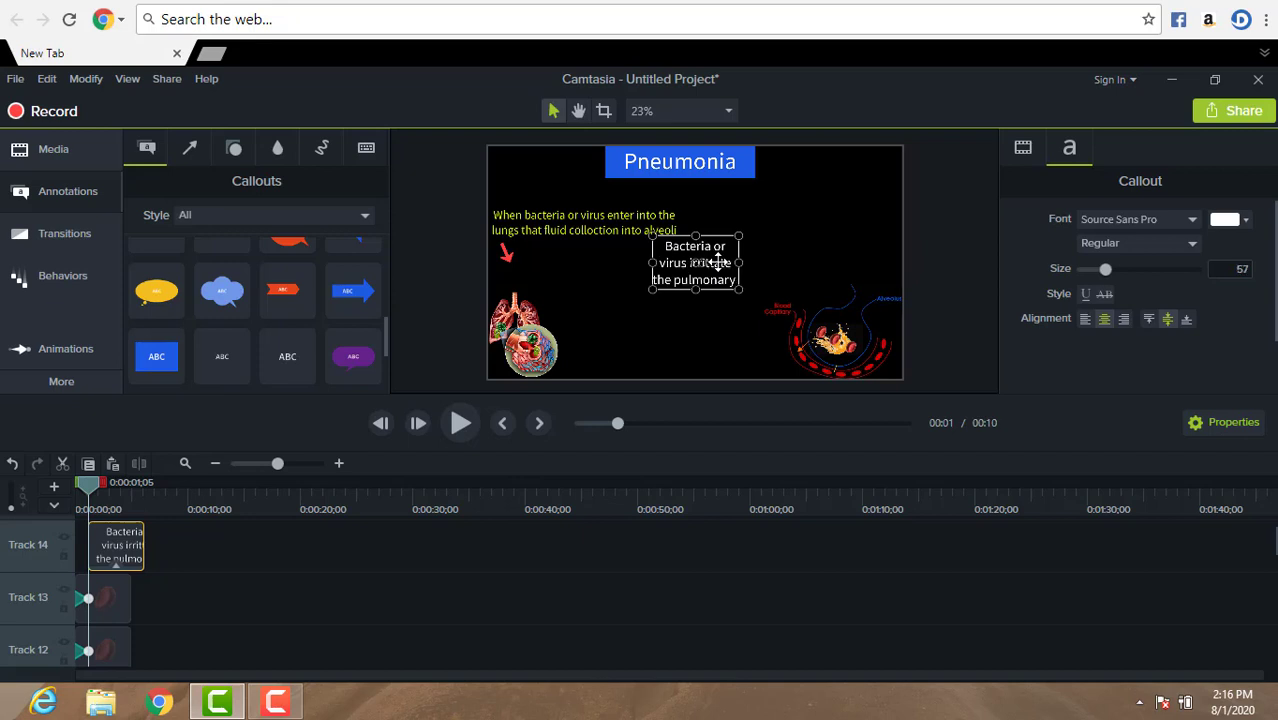
{"action": "type", "text": " vess"}
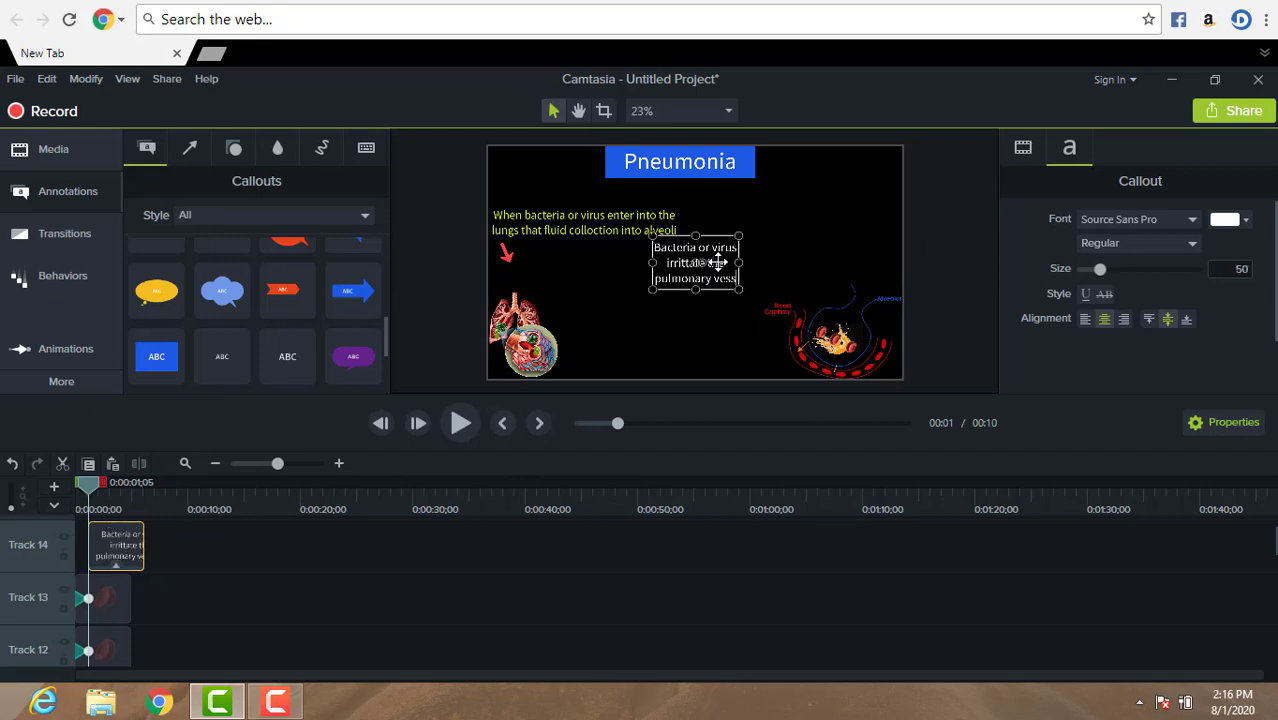
{"action": "type", "text": "els & lead"}
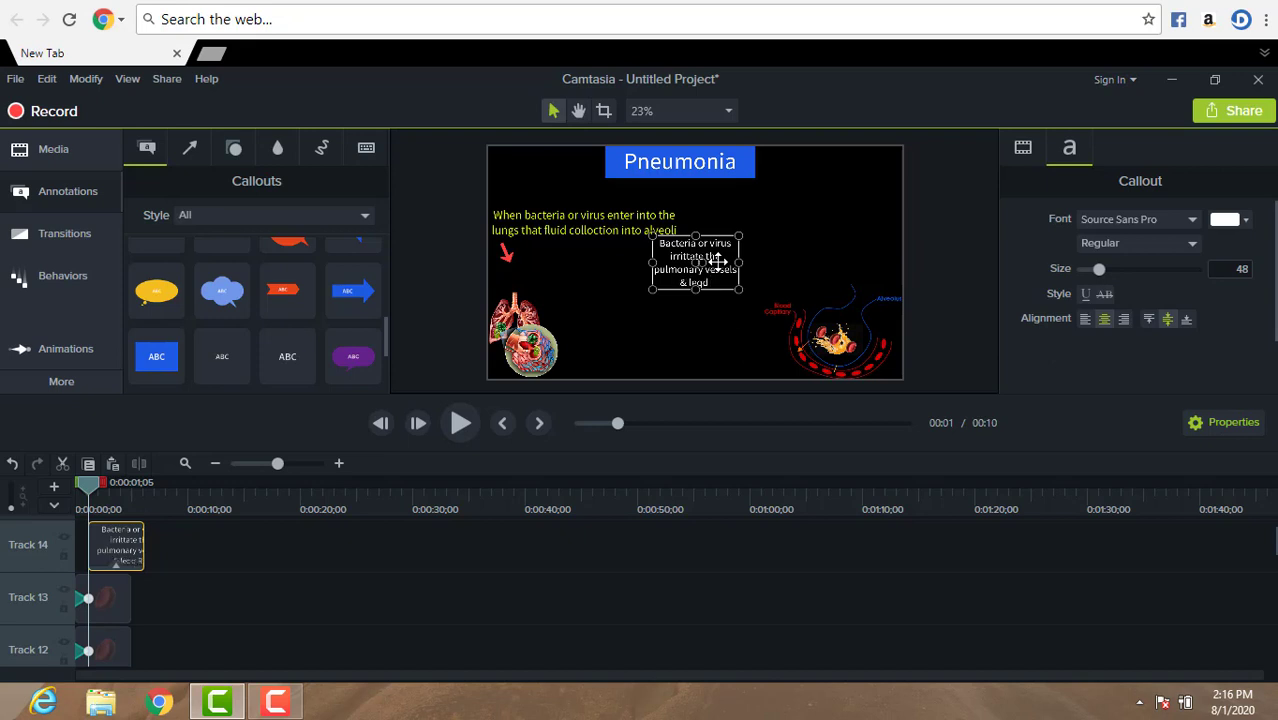
{"action": "type", "text": "RBC and flui"}
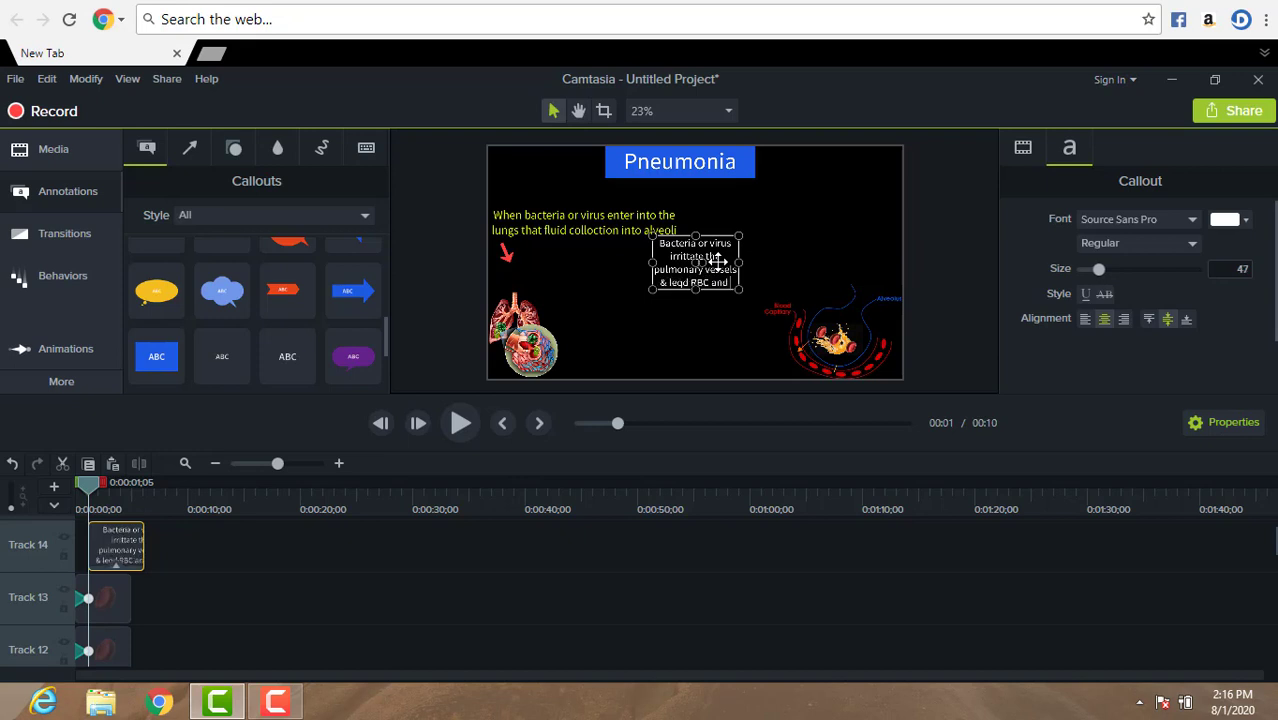
{"action": "type", "text": "d"}
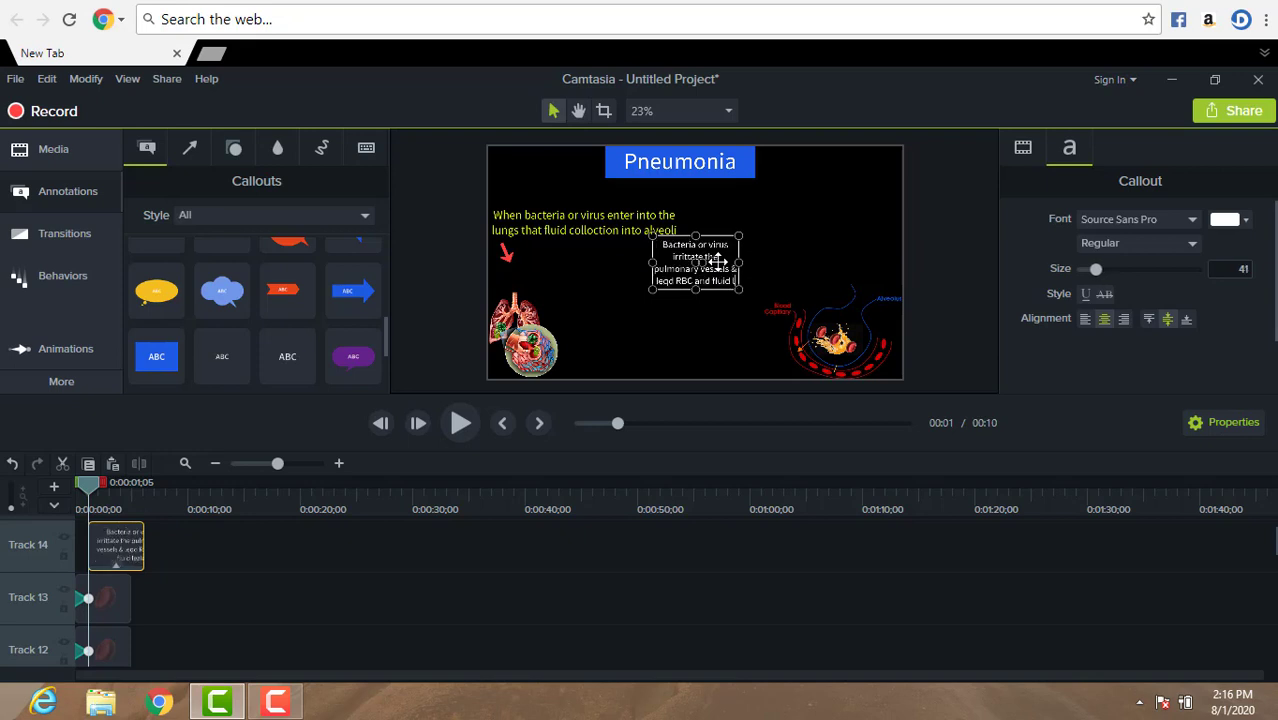
{"action": "type", "text": " leak"}
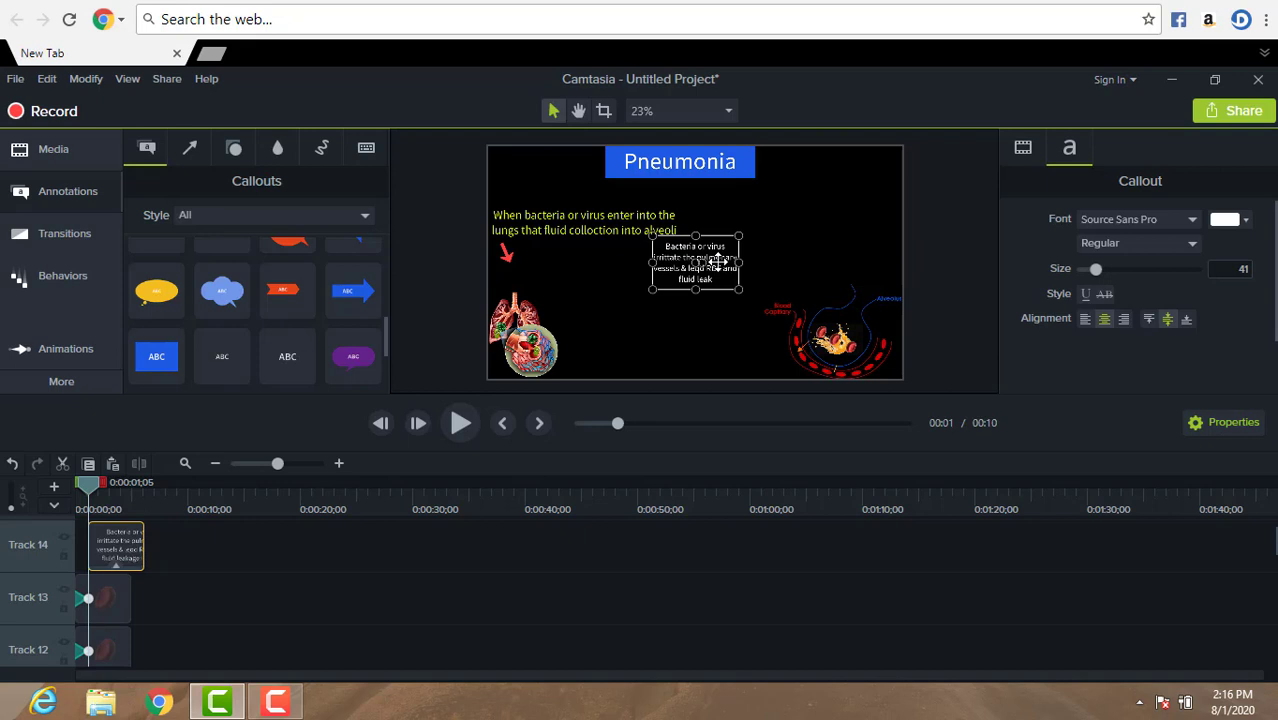
{"action": "type", "text": "age into alveoli"}
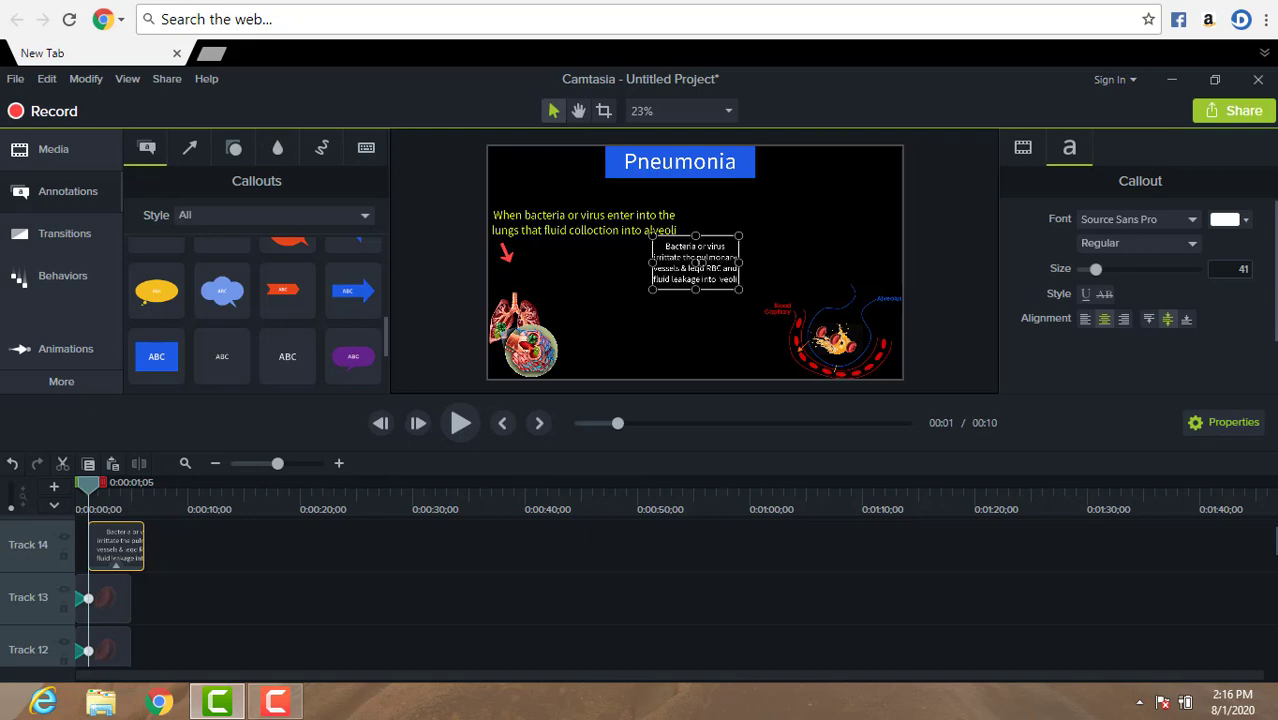
Step: Try to fix the spacing and spelling of "into alveoli" at the end of the callout text
{"action": "left_click_drag", "start_coordinate": [1096, 269], "coordinate": [1095, 269]}
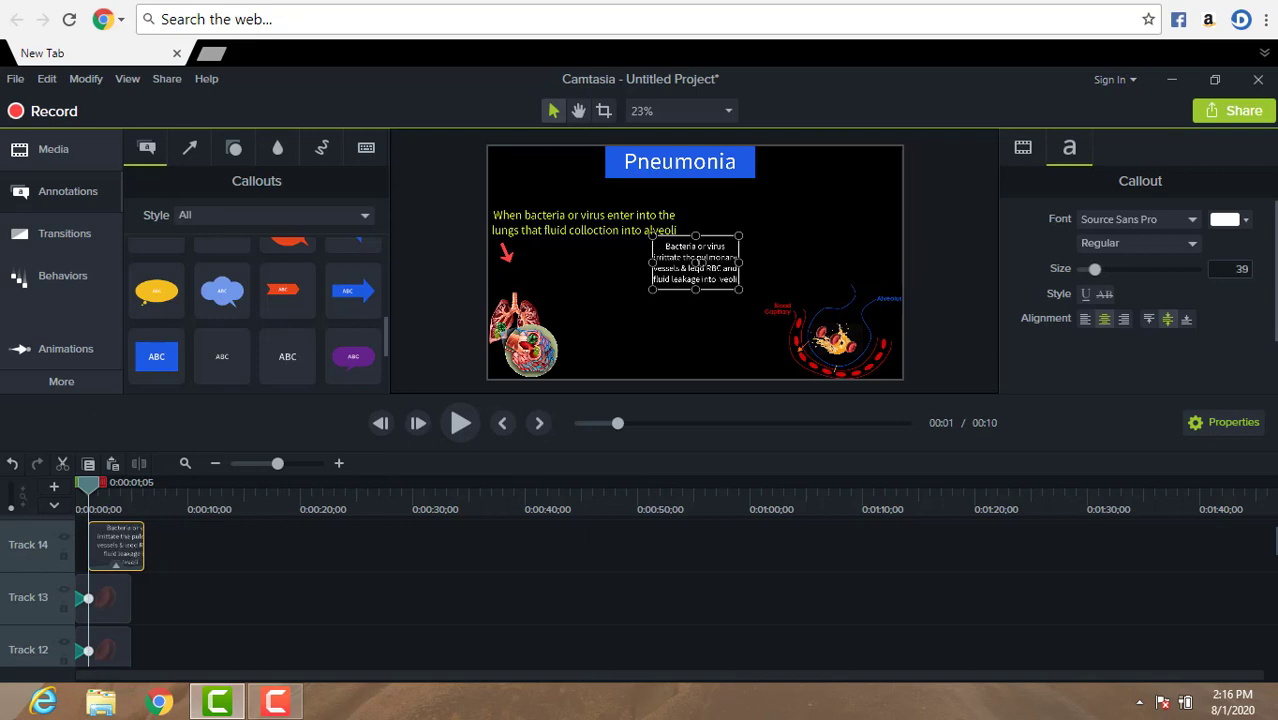
{"action": "type", "text": "A"}
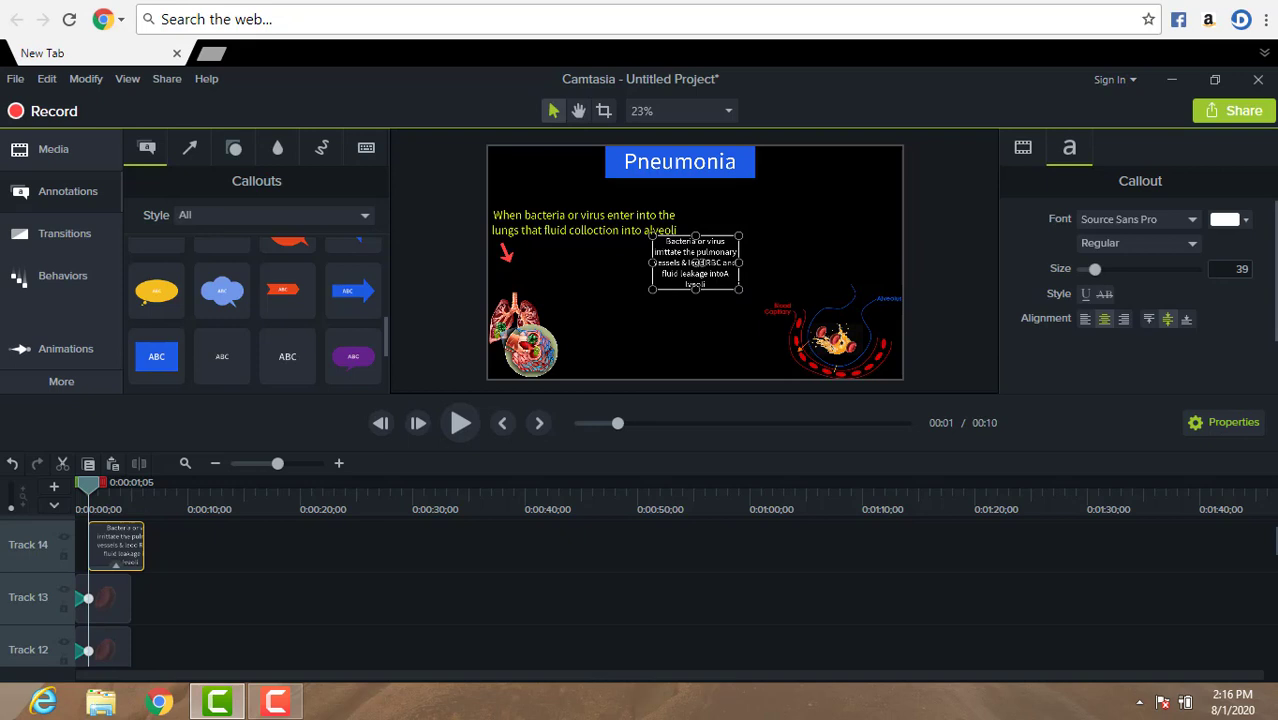
{"action": "left_click_drag", "start_coordinate": [1095, 269], "coordinate": [1096, 269]}
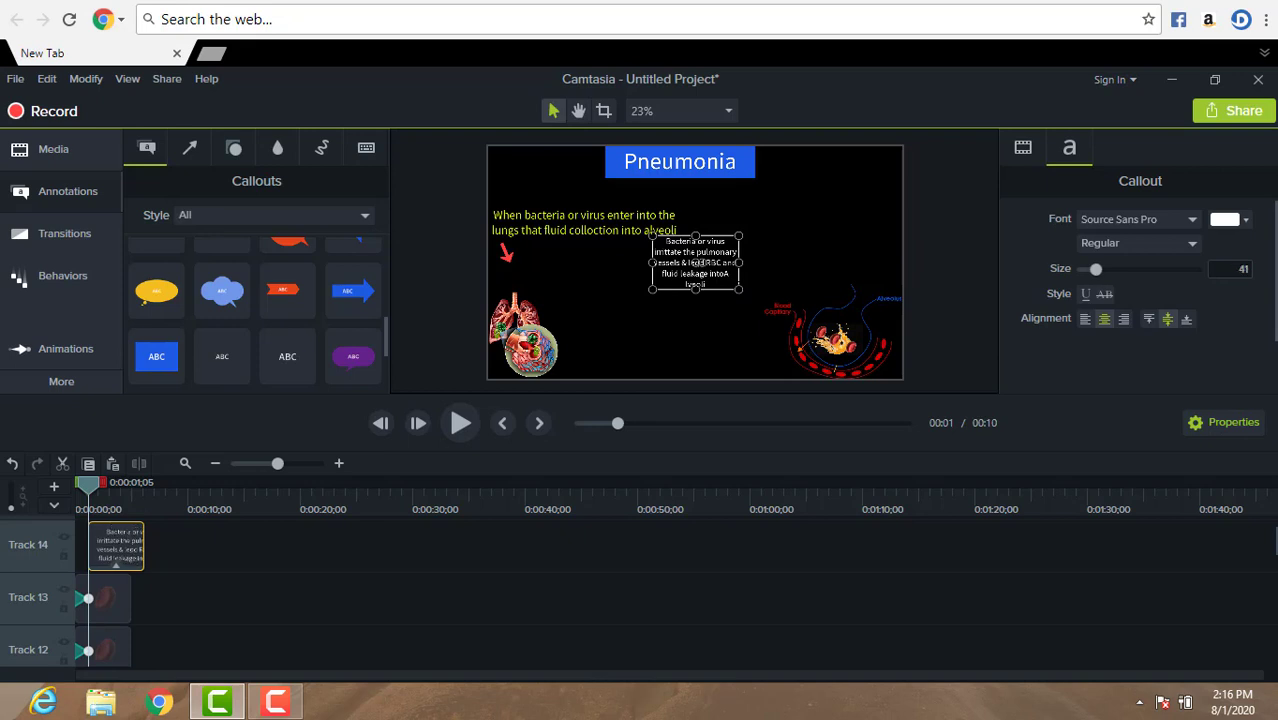
{"action": "key", "text": "BackSpace"}
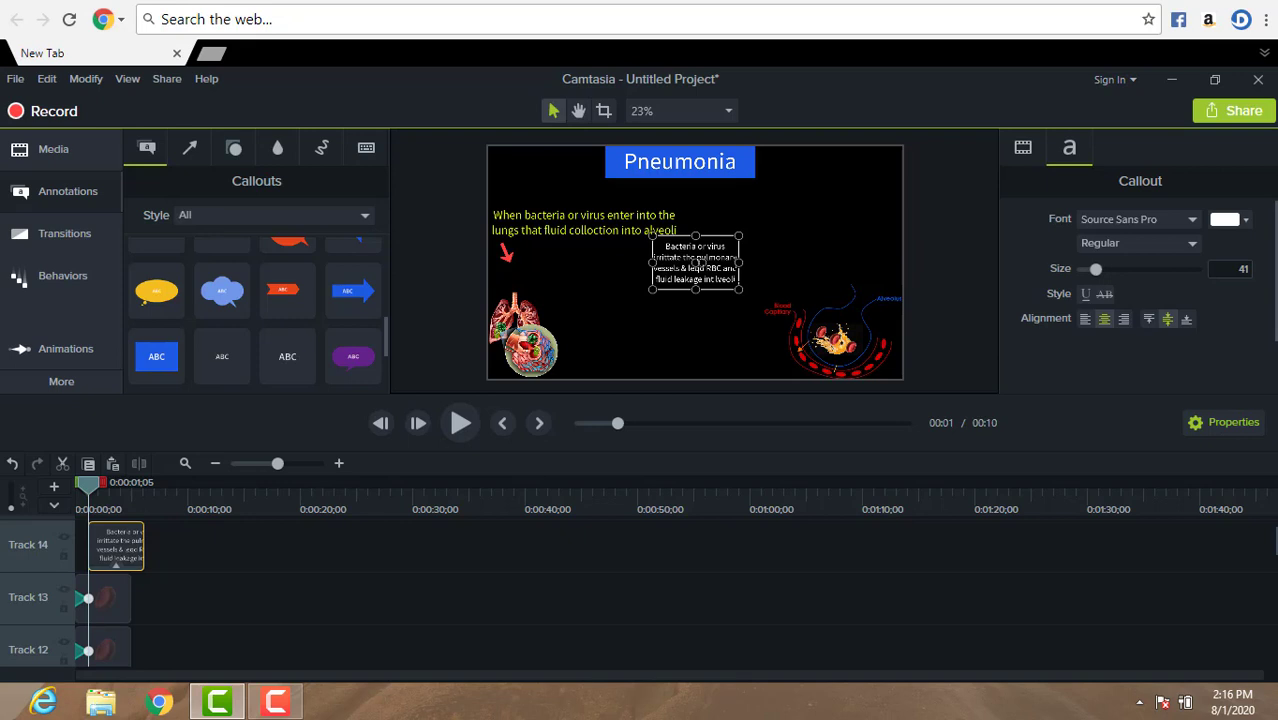
{"action": "key", "text": "BackSpace"}
{"action": "key", "text": "BackSpace"}
{"action": "key", "text": "BackSpace"}
{"action": "key", "text": "BackSpace"}
{"action": "key", "text": "BackSpace"}
{"action": "type", "text": "e into "}
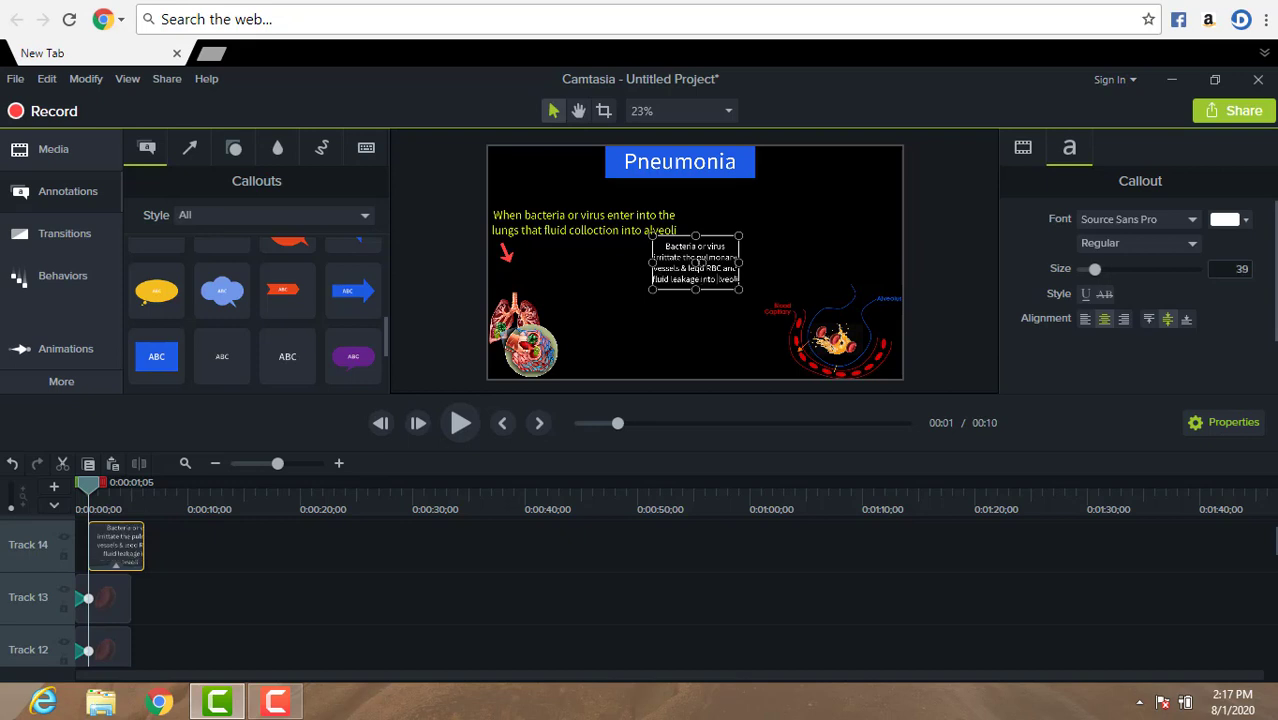
{"action": "type", "text": "a"}
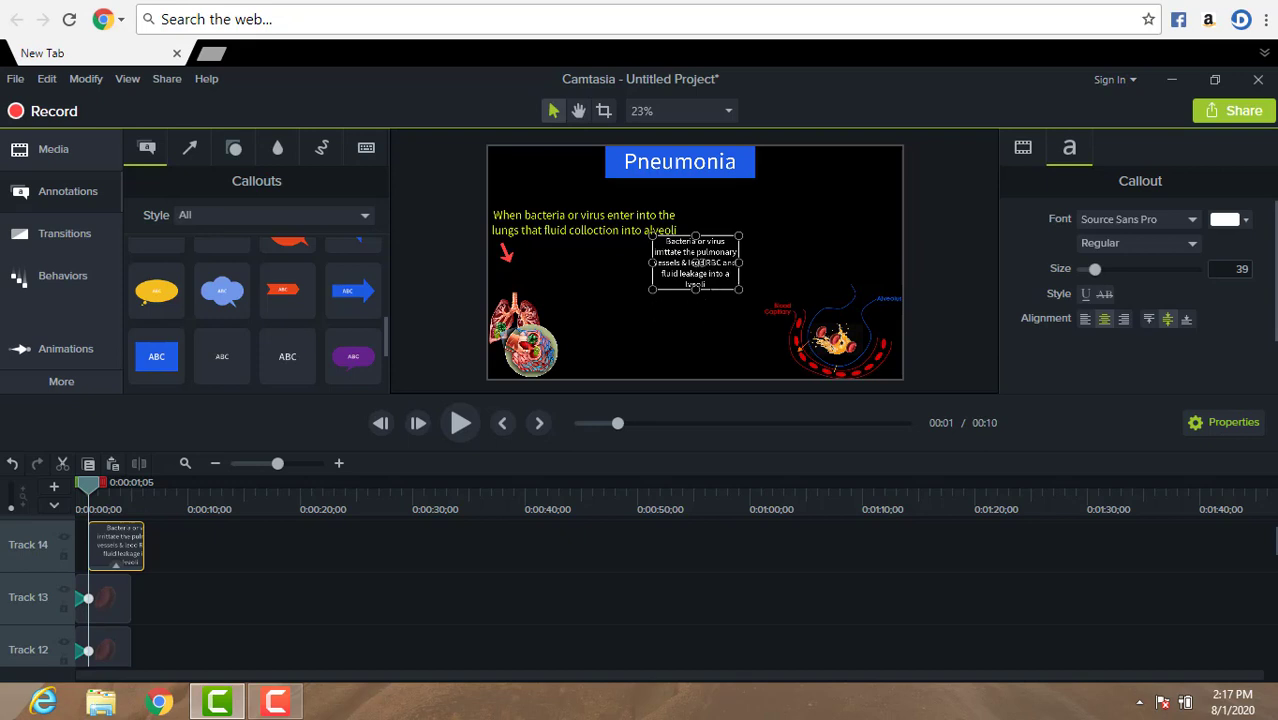
{"action": "key", "text": "shift+End"}
{"action": "left_click", "coordinate": [687, 285]}
{"action": "left_click_drag", "start_coordinate": [1095, 269], "coordinate": [1096, 269]}
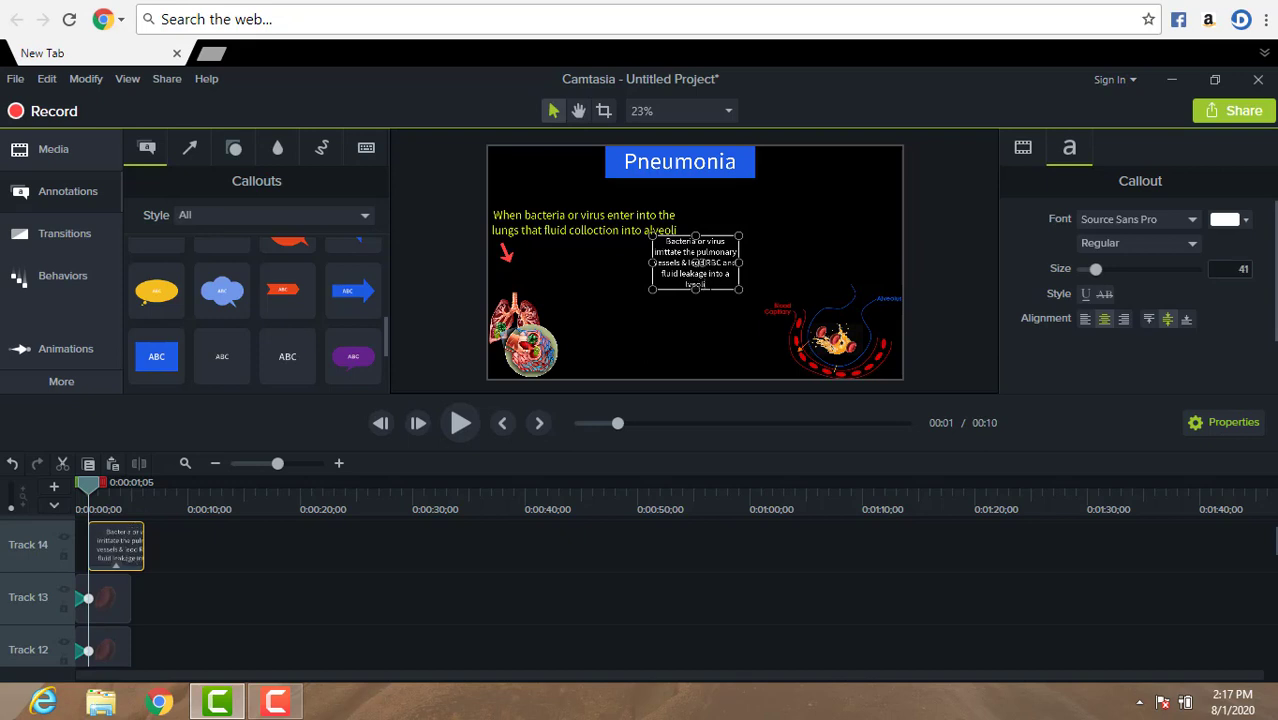
Step: Erase the last words of the callout text after "leakage" and retype them as "into Aveoli"
{"action": "key", "text": "BackSpace"}
{"action": "key", "text": "BackSpace"}
{"action": "key", "text": "BackSpace"}
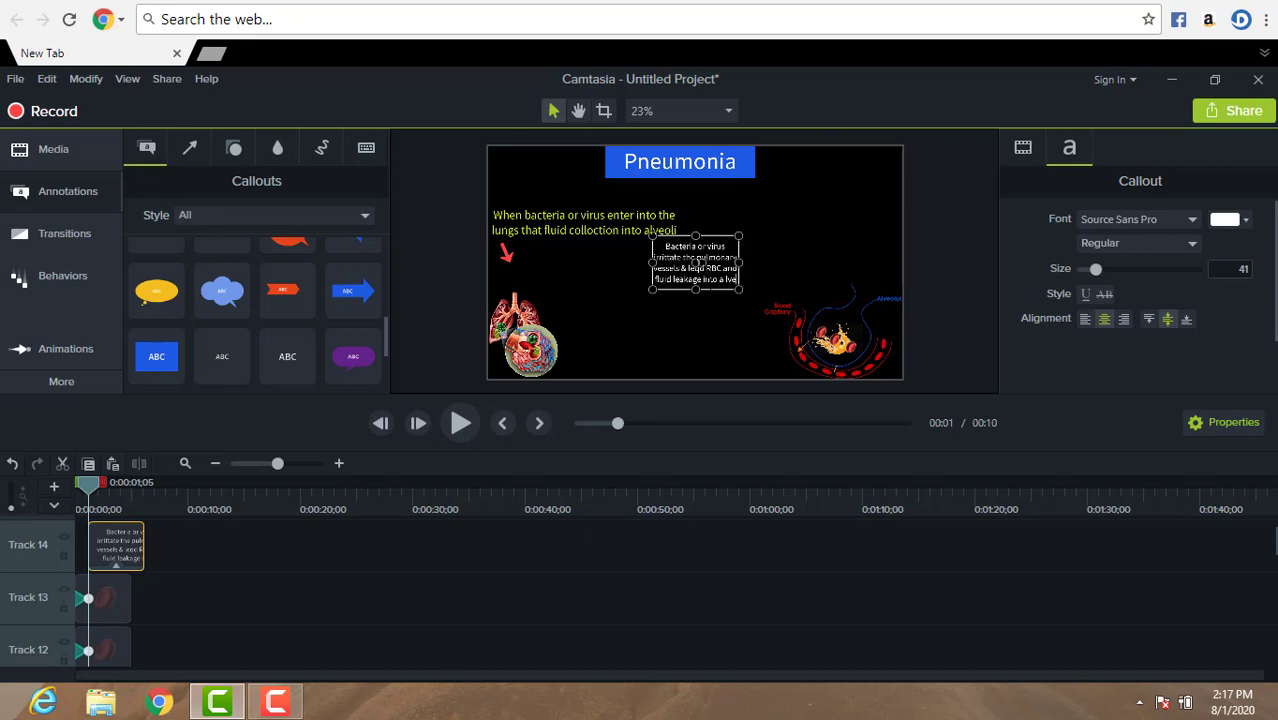
{"action": "key", "text": "BackSpace"}
{"action": "key", "text": "BackSpace"}
{"action": "key", "text": "BackSpace"}
{"action": "key", "text": "BackSpace"}
{"action": "key", "text": "BackSpace"}
{"action": "key", "text": "BackSpace"}
{"action": "type", "text": "Aveoli"}
{"action": "key", "text": "BackSpace"}
{"action": "key", "text": "BackSpace"}
{"action": "key", "text": "BackSpace"}
{"action": "key", "text": "BackSpace"}
{"action": "key", "text": "BackSpace"}
{"action": "key", "text": "BackSpace"}
{"action": "type", "text": "o Aveoli"}
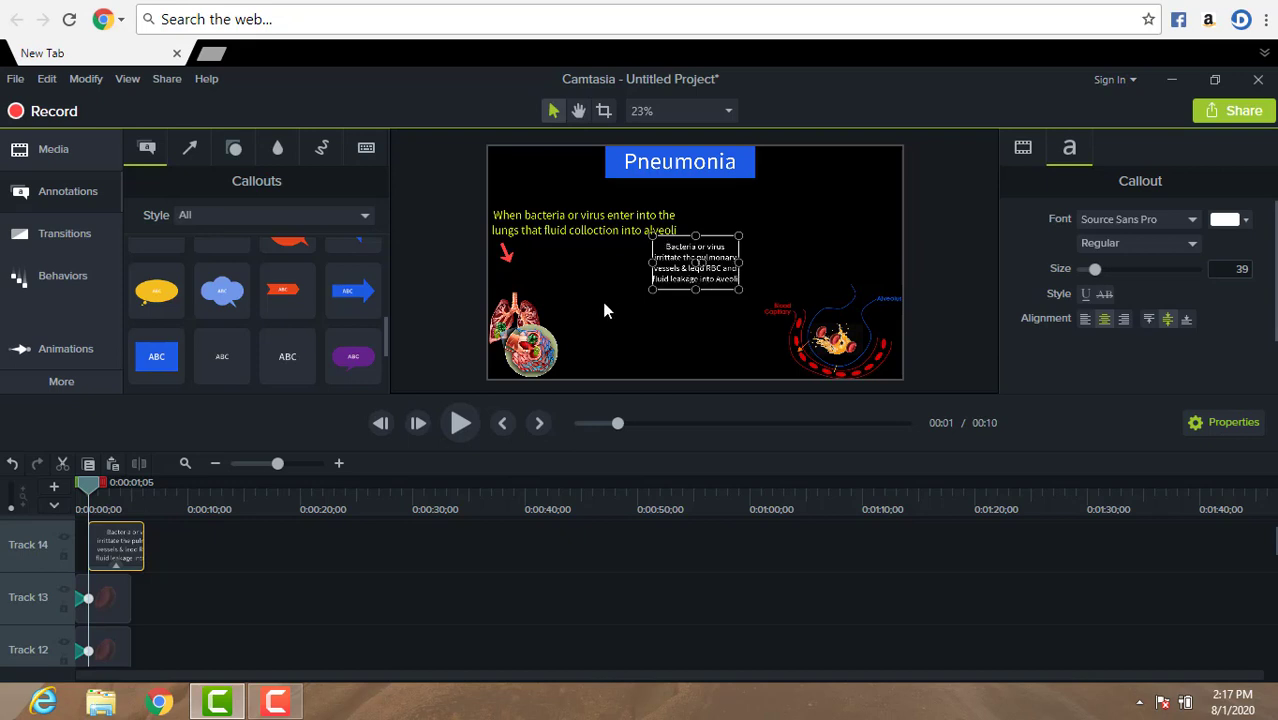
{"action": "left_click", "coordinate": [604, 311]}
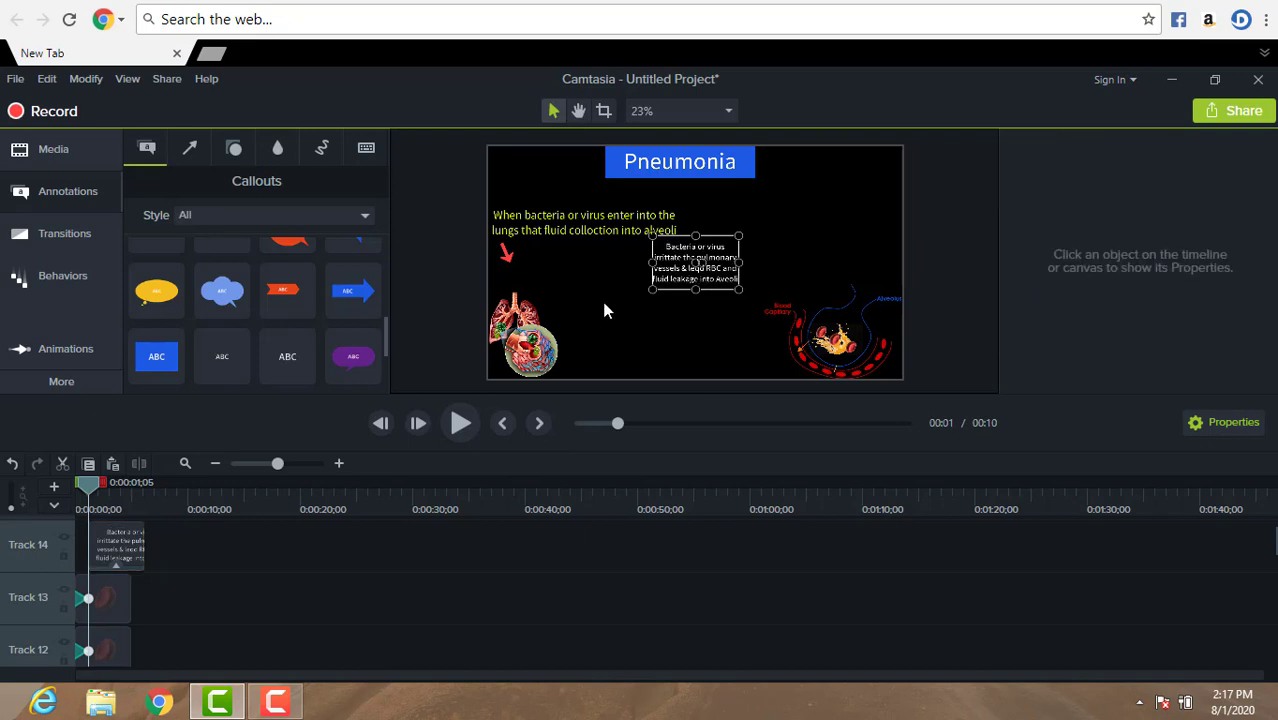
Step: Set the font size of the bacteria or virus callout to 45
{"action": "left_click", "coordinate": [694, 268]}
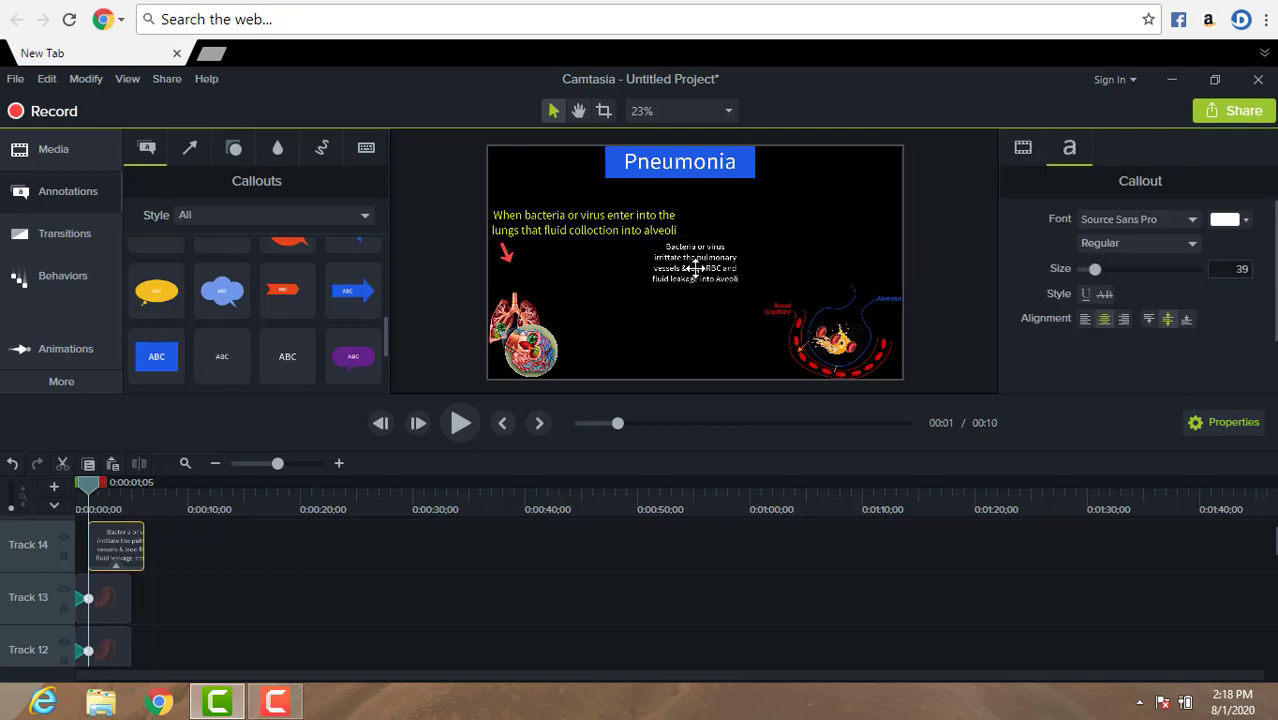
{"action": "left_click", "coordinate": [694, 268]}
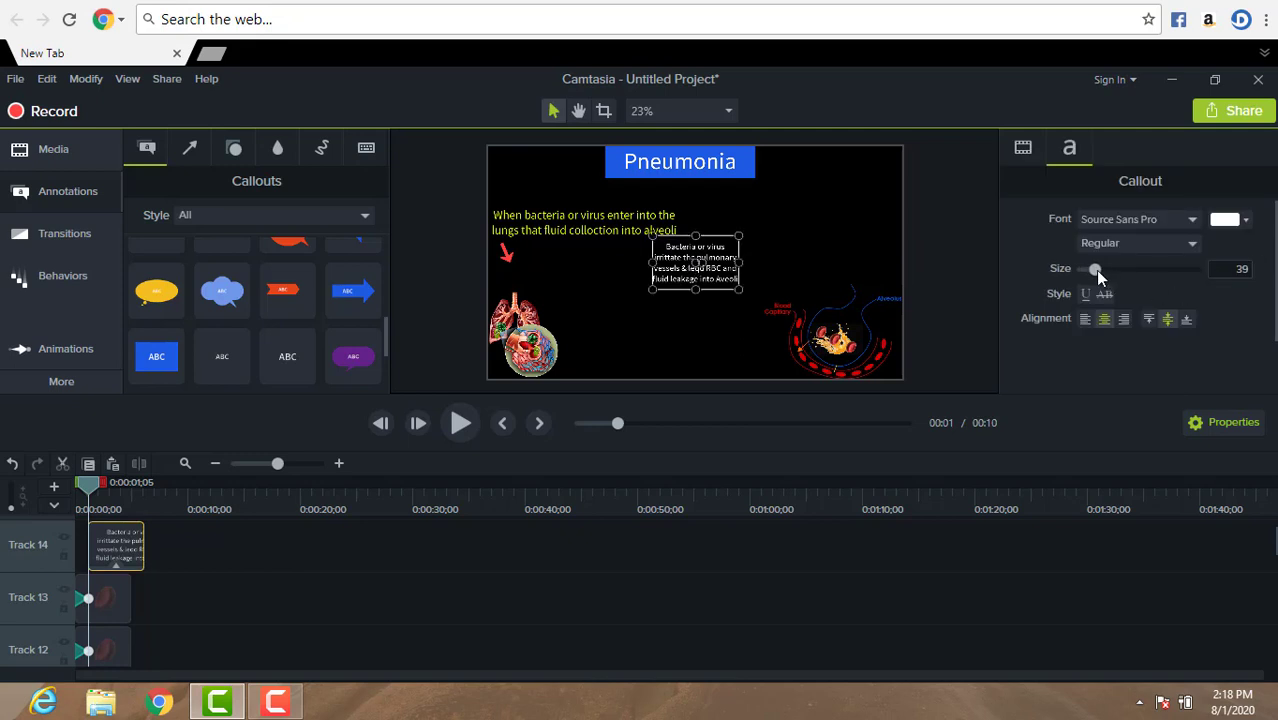
{"action": "left_click_drag", "start_coordinate": [1094, 270], "coordinate": [1104, 270]}
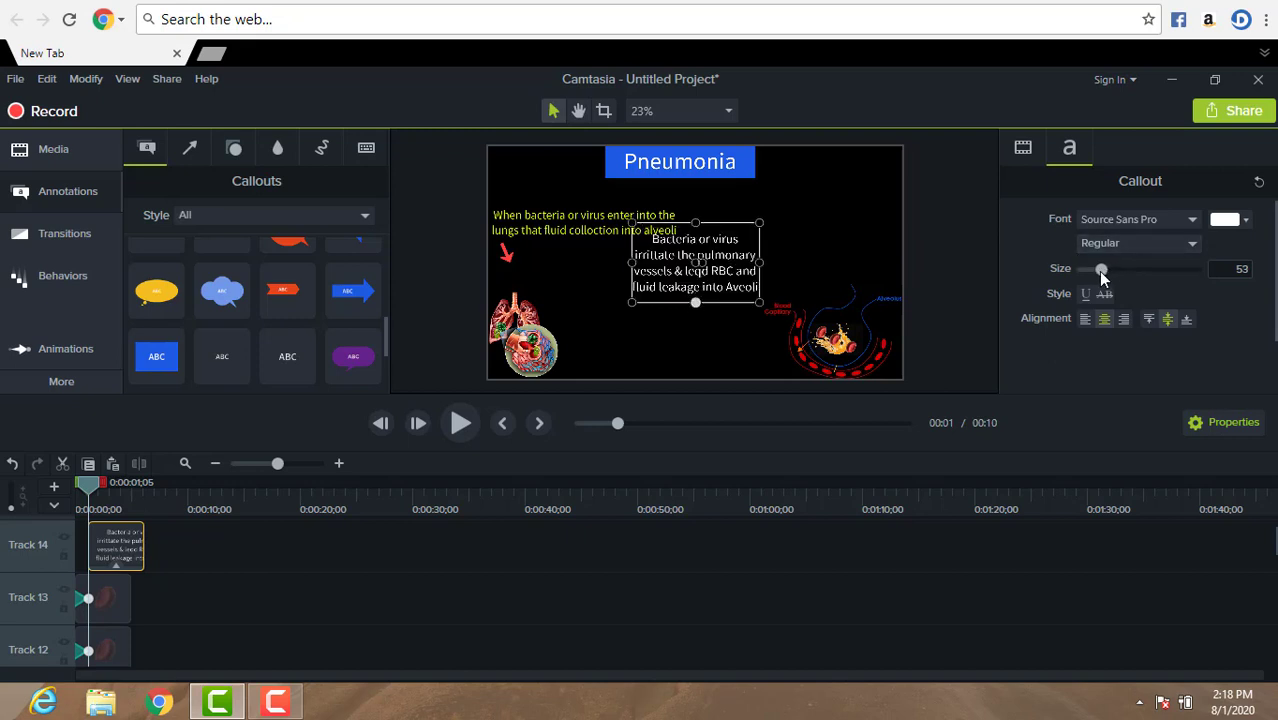
{"action": "left_click_drag", "start_coordinate": [1099, 272], "coordinate": [1097, 272]}
Step: Change the font colour of the bacteria or virus callout to pink and keep the callout selected
{"action": "left_click", "coordinate": [1245, 219]}
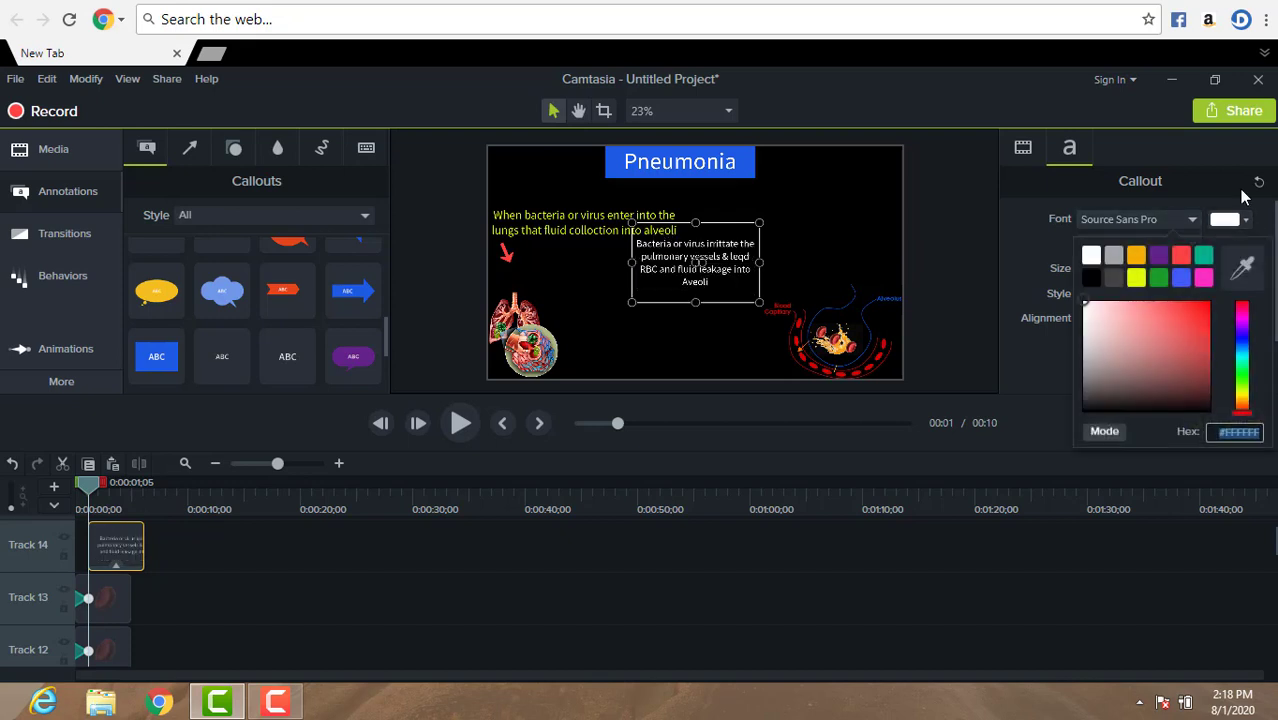
{"action": "left_click", "coordinate": [1203, 277]}
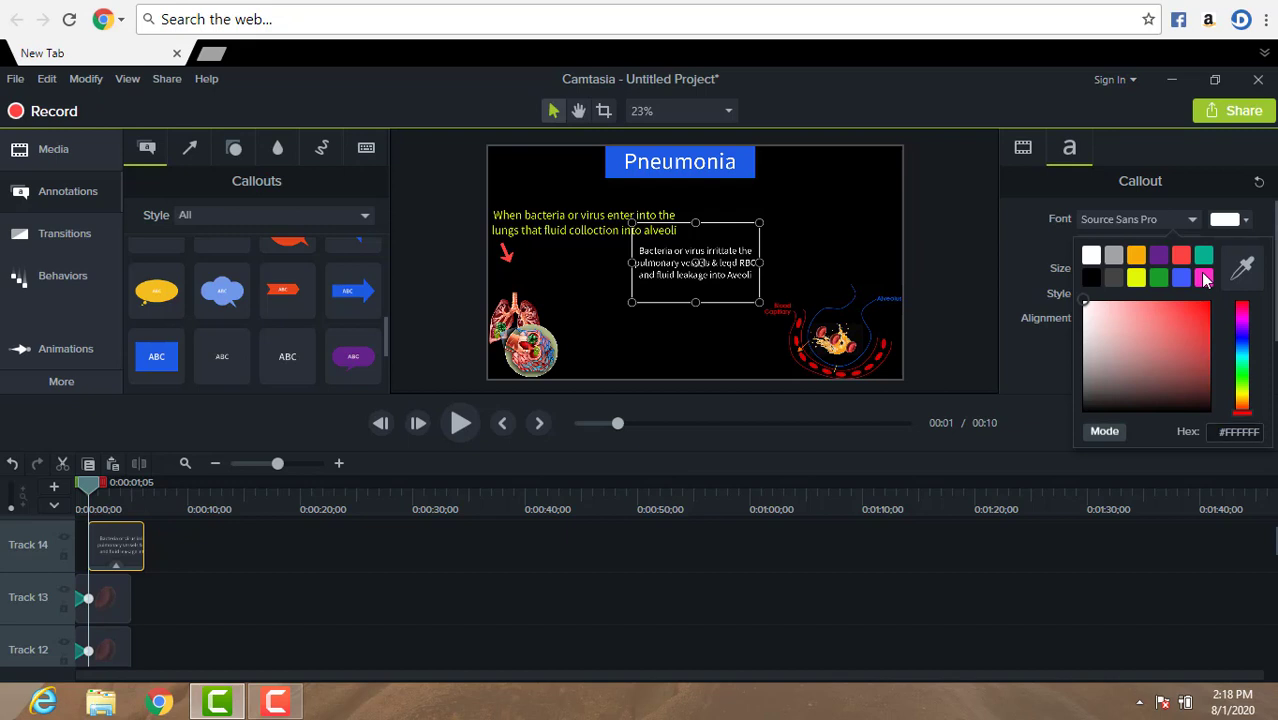
{"action": "left_click", "coordinate": [686, 345]}
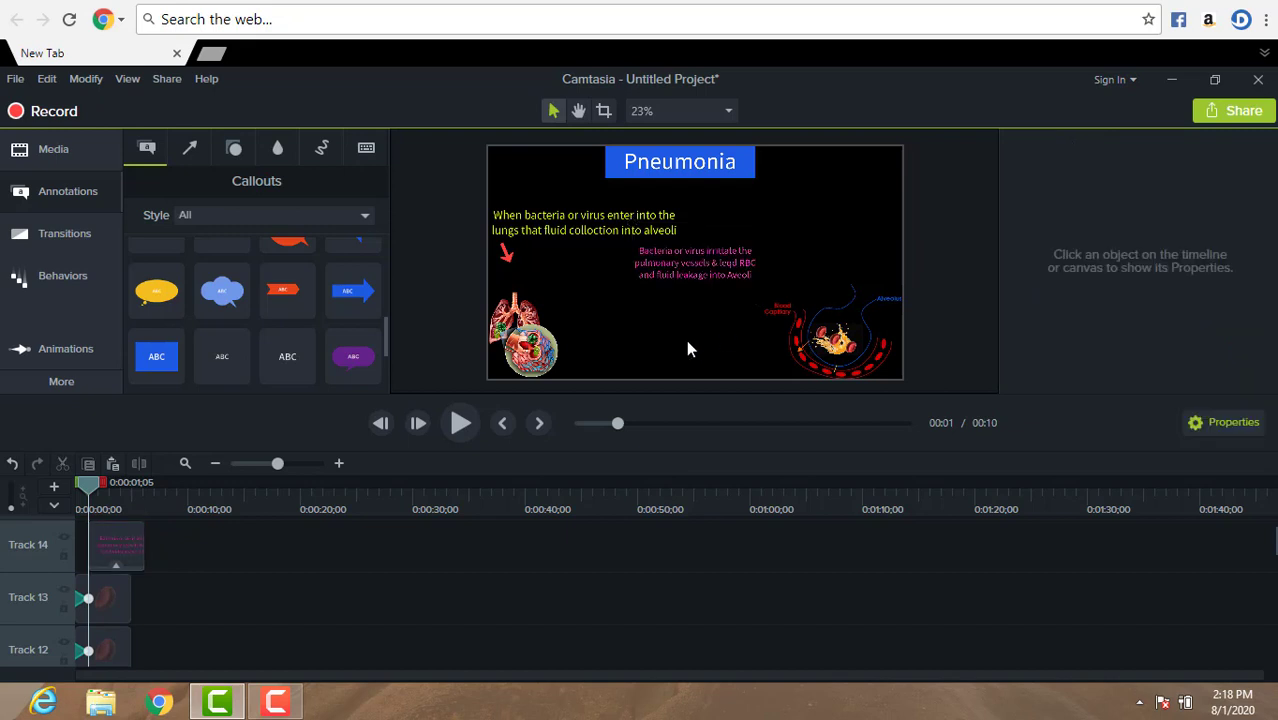
{"action": "left_click", "coordinate": [697, 283]}
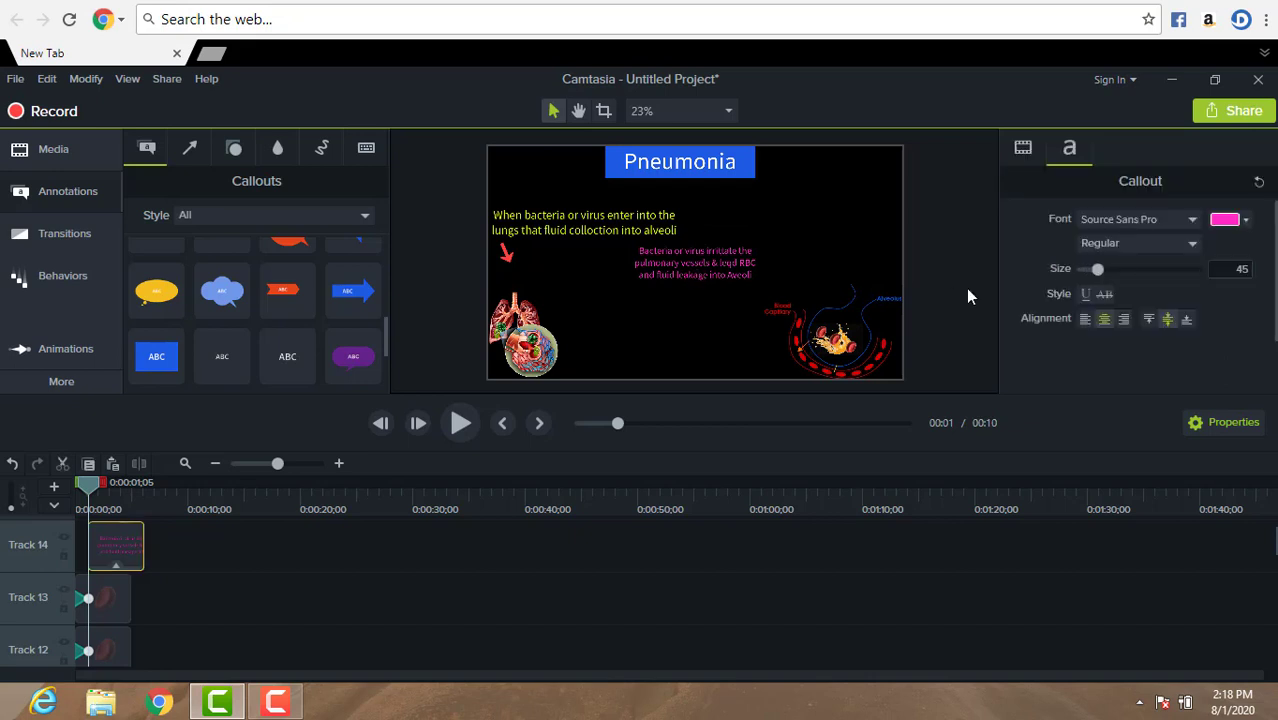
Step: Change the font colour of the callout about bacteria or virus irritating the pulmonary vessels to blue
{"action": "left_click", "coordinate": [1244, 220]}
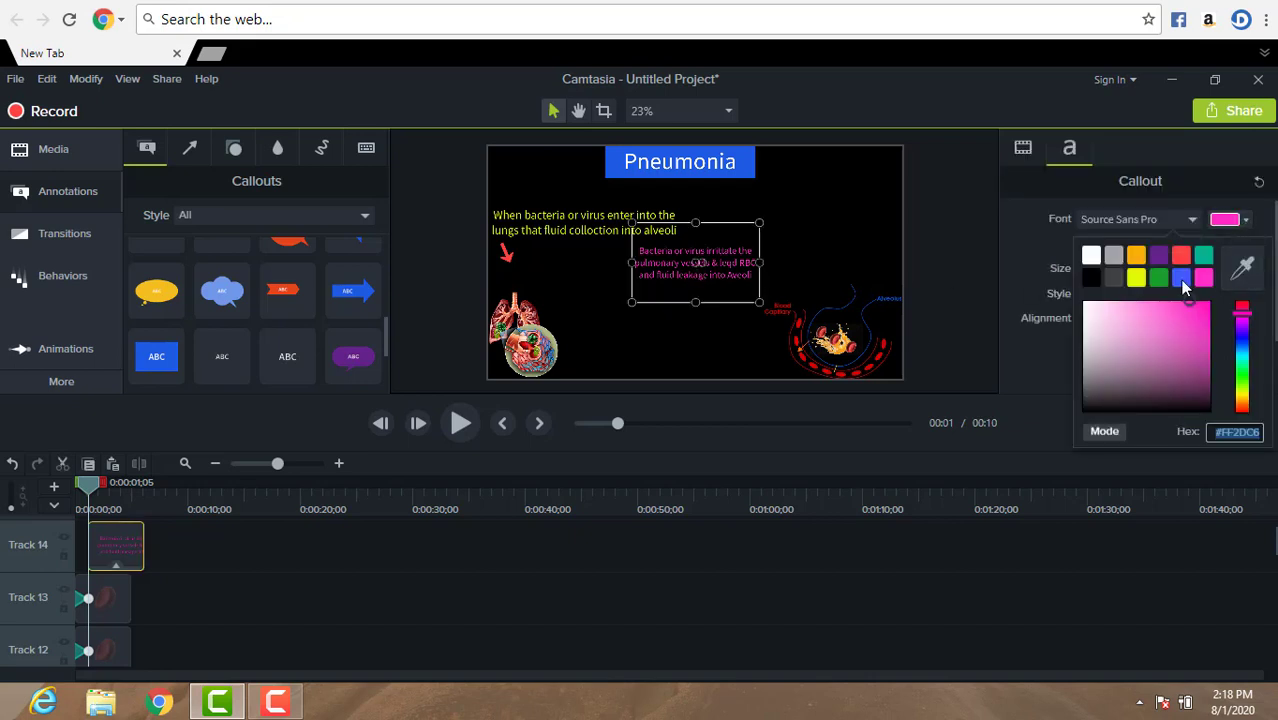
{"action": "left_click", "coordinate": [1180, 280]}
{"action": "left_click", "coordinate": [684, 323]}
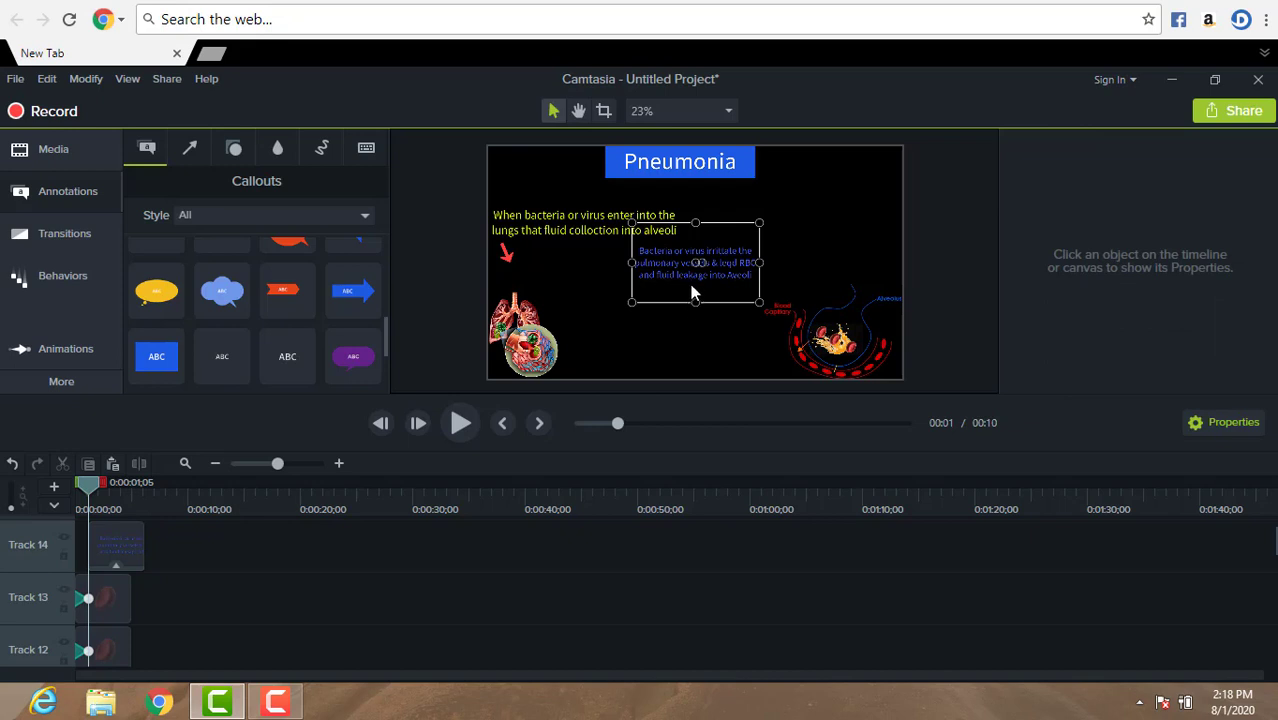
Step: Widen the blue callout's text box slightly and set its font size to 60
{"action": "left_click", "coordinate": [760, 264]}
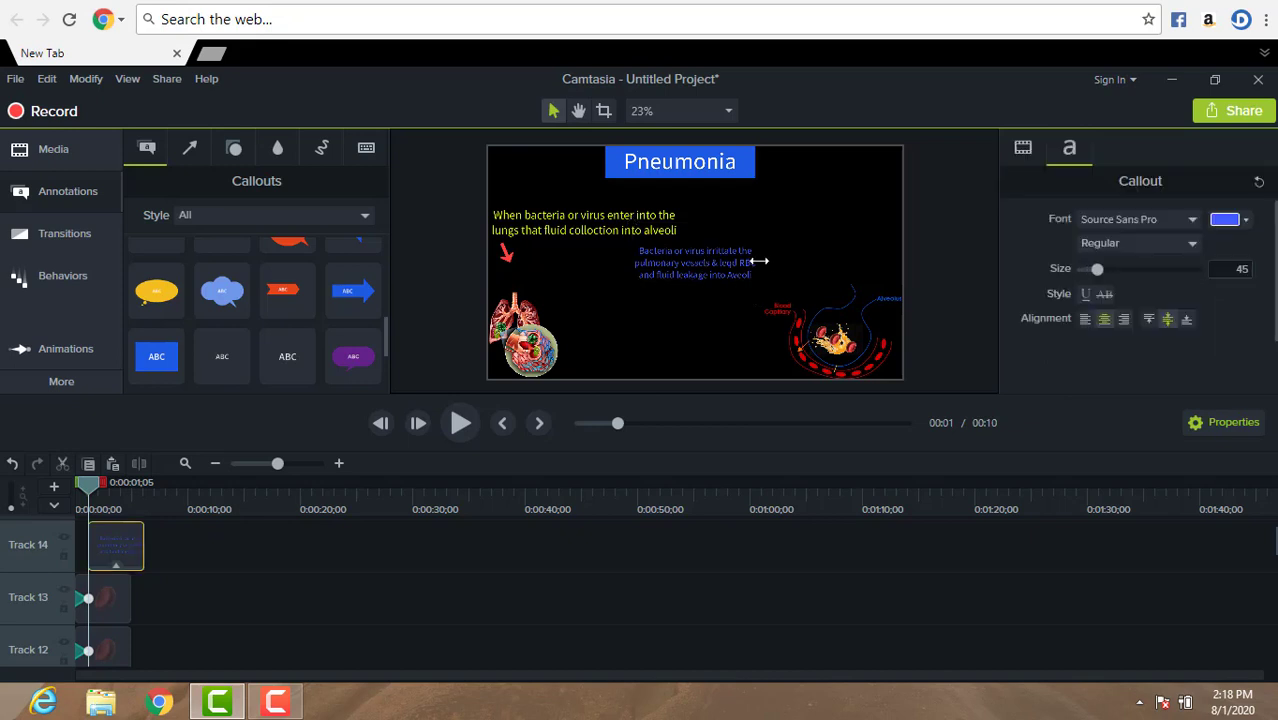
{"action": "left_click", "coordinate": [760, 261]}
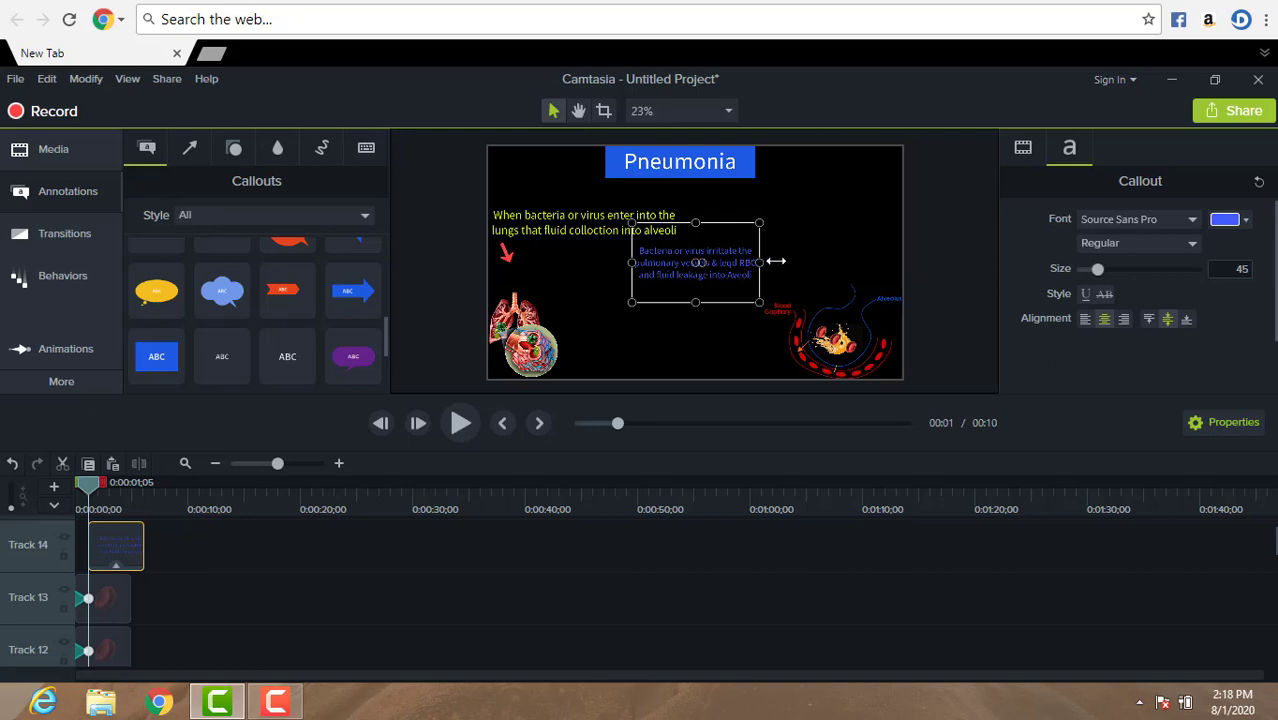
{"action": "left_click_drag", "start_coordinate": [761, 261], "coordinate": [779, 262]}
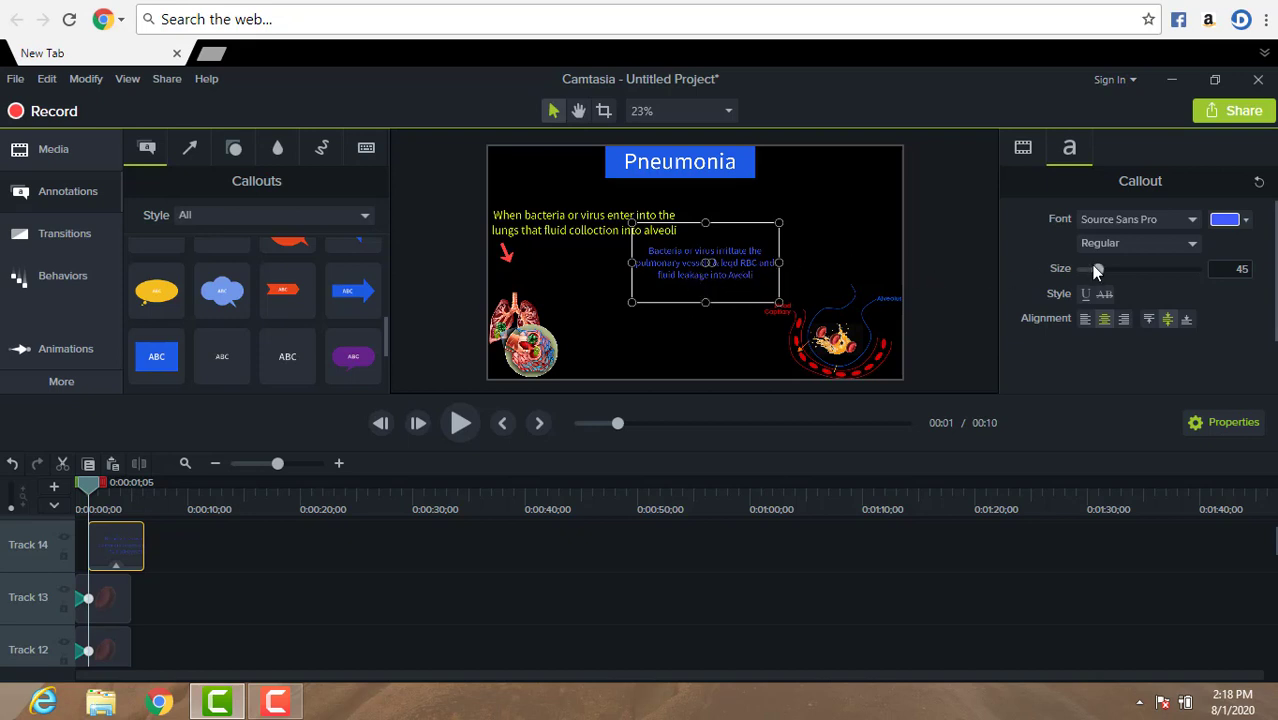
{"action": "left_click_drag", "start_coordinate": [1097, 270], "coordinate": [1094, 270]}
{"action": "left_click_drag", "start_coordinate": [1093, 270], "coordinate": [1108, 271]}
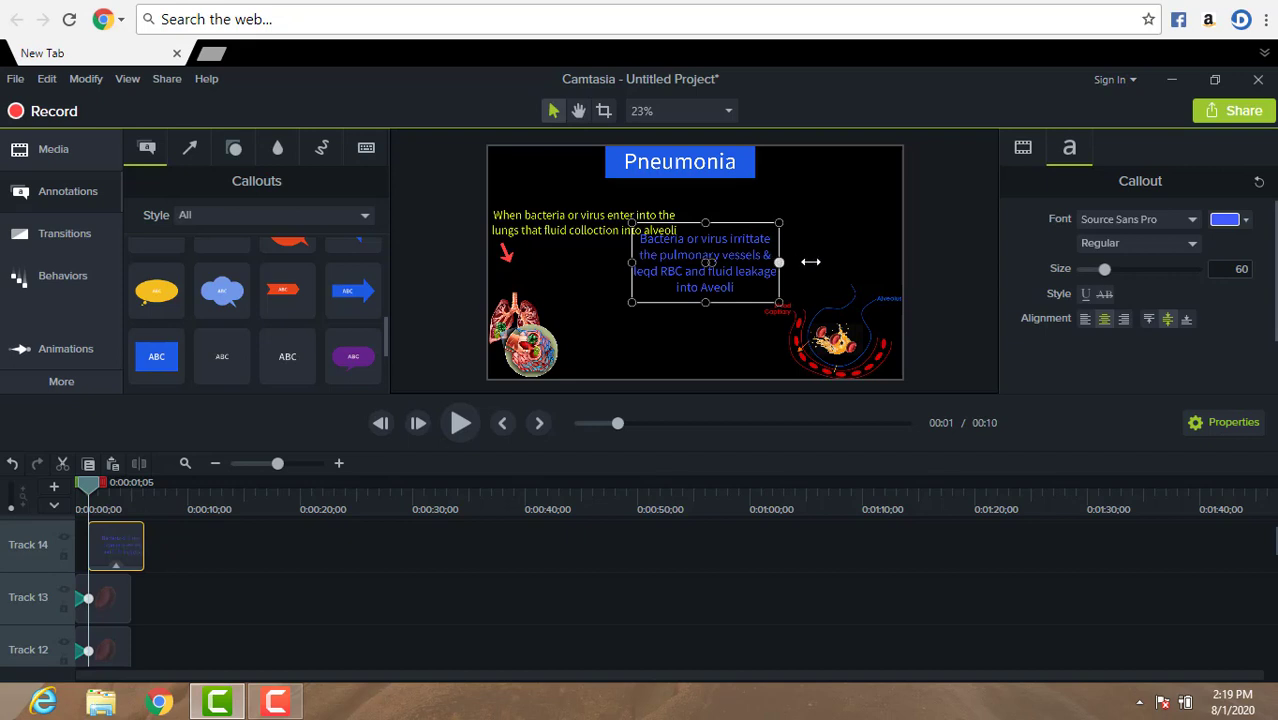
Step: Widen the blue callout until its text fits on three lines, and move it above the alveolus diagram
{"action": "left_click_drag", "start_coordinate": [779, 262], "coordinate": [810, 262]}
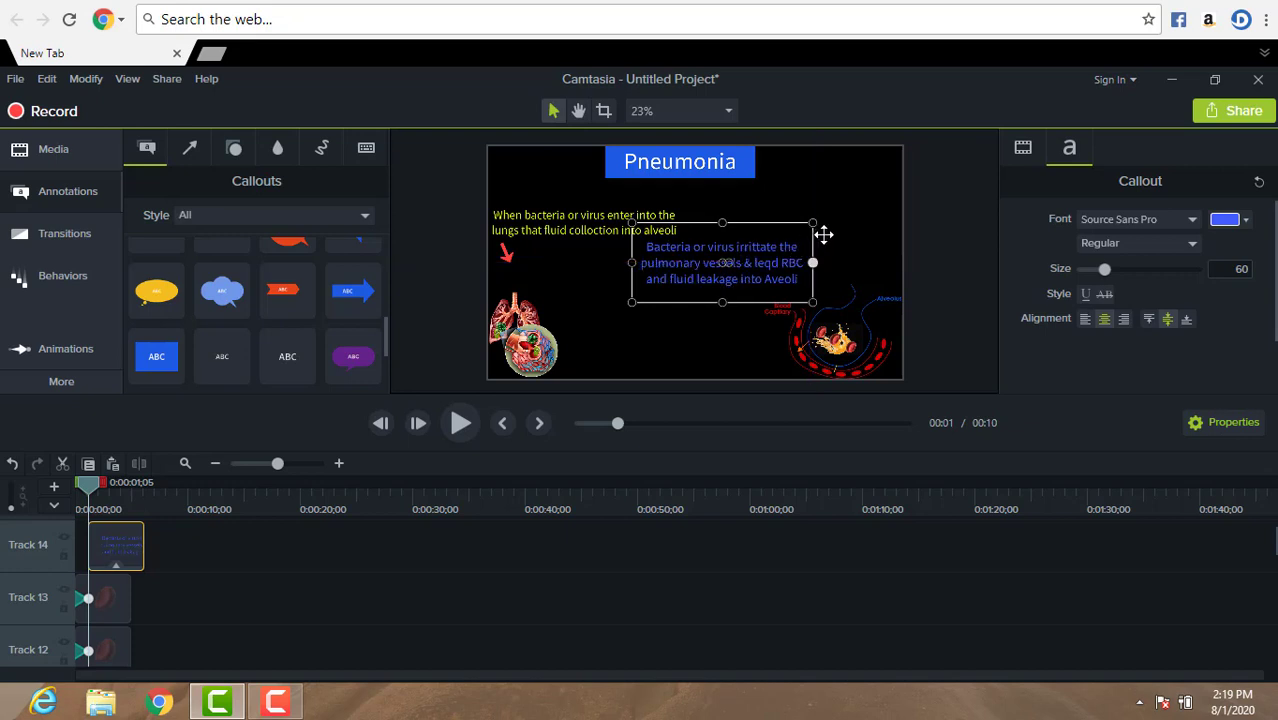
{"action": "left_click_drag", "start_coordinate": [832, 231], "coordinate": [791, 227]}
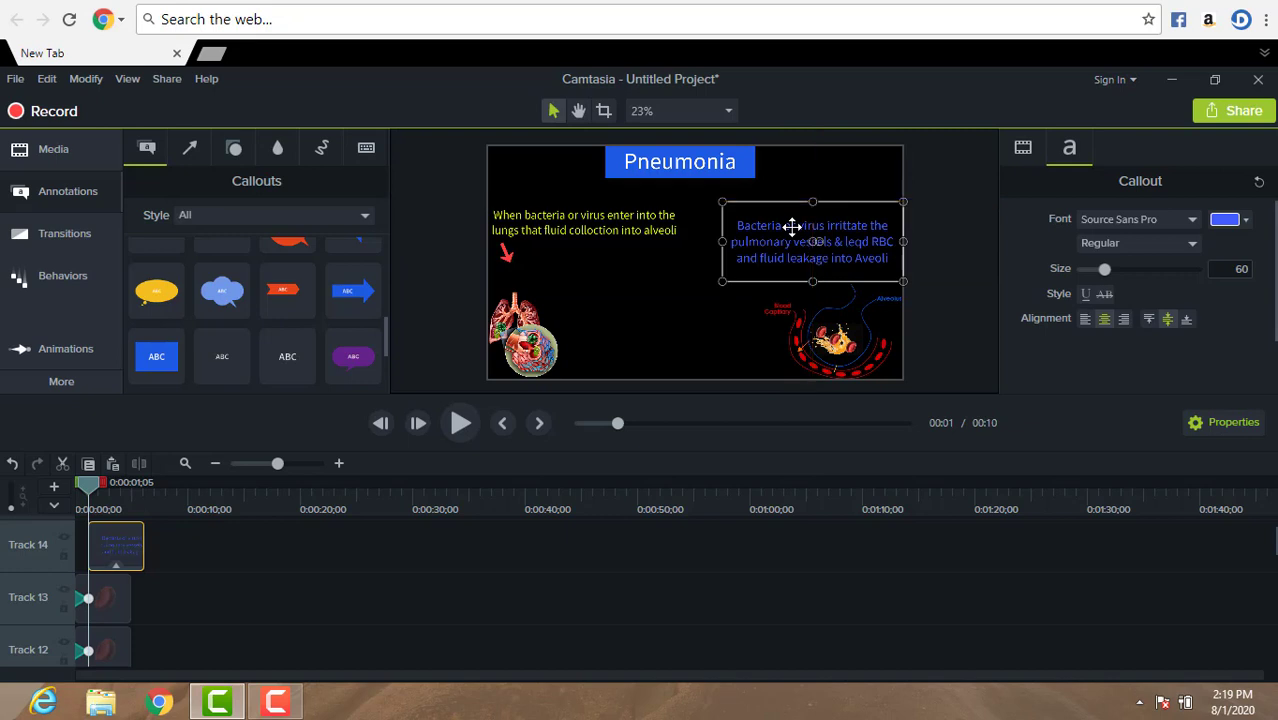
{"action": "left_click", "coordinate": [693, 297]}
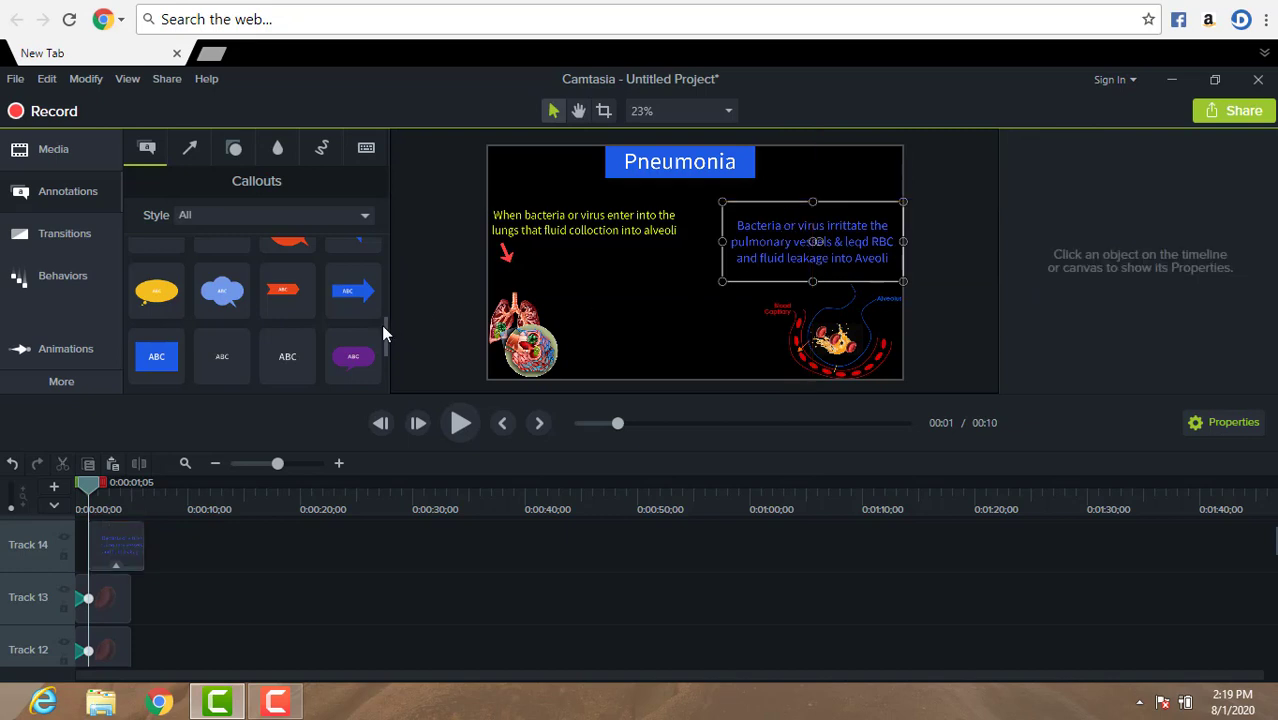
Step: Add a green solid arrow to the canvas and set its thickness to 14
{"action": "scroll", "coordinate": [380, 299], "scroll_direction": "up", "scroll_amount": 3}
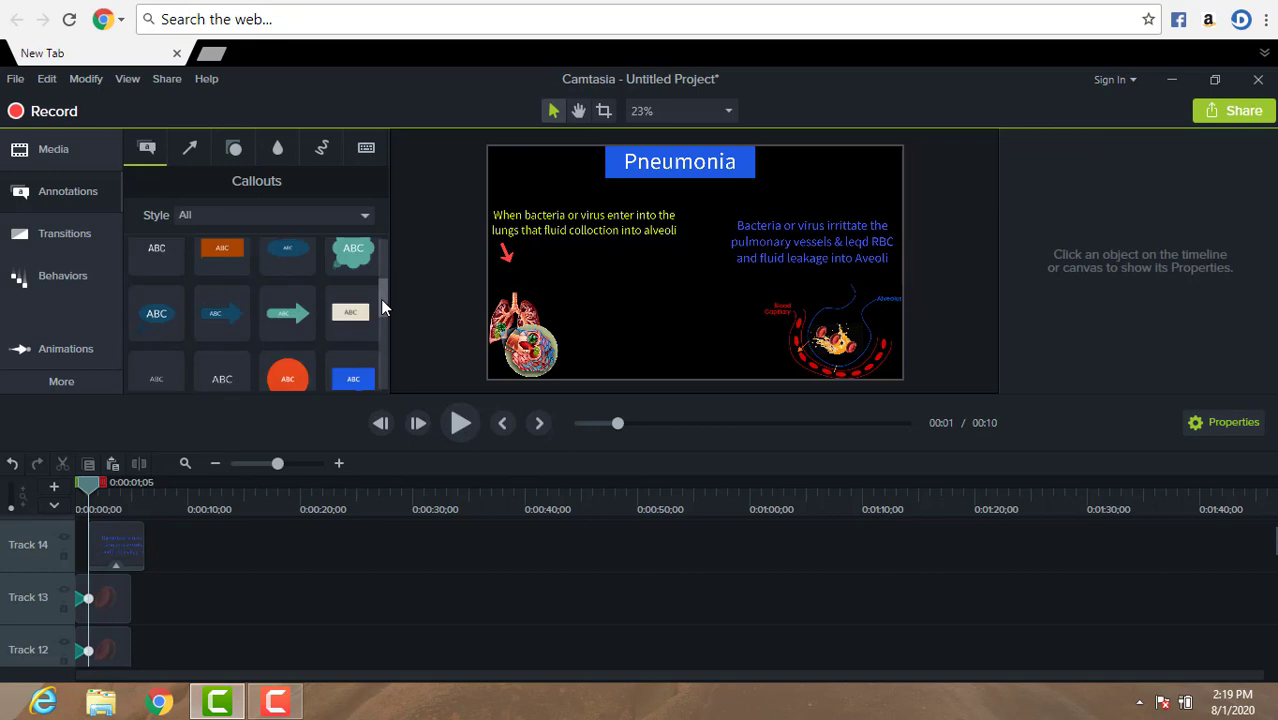
{"action": "left_click", "coordinate": [207, 159]}
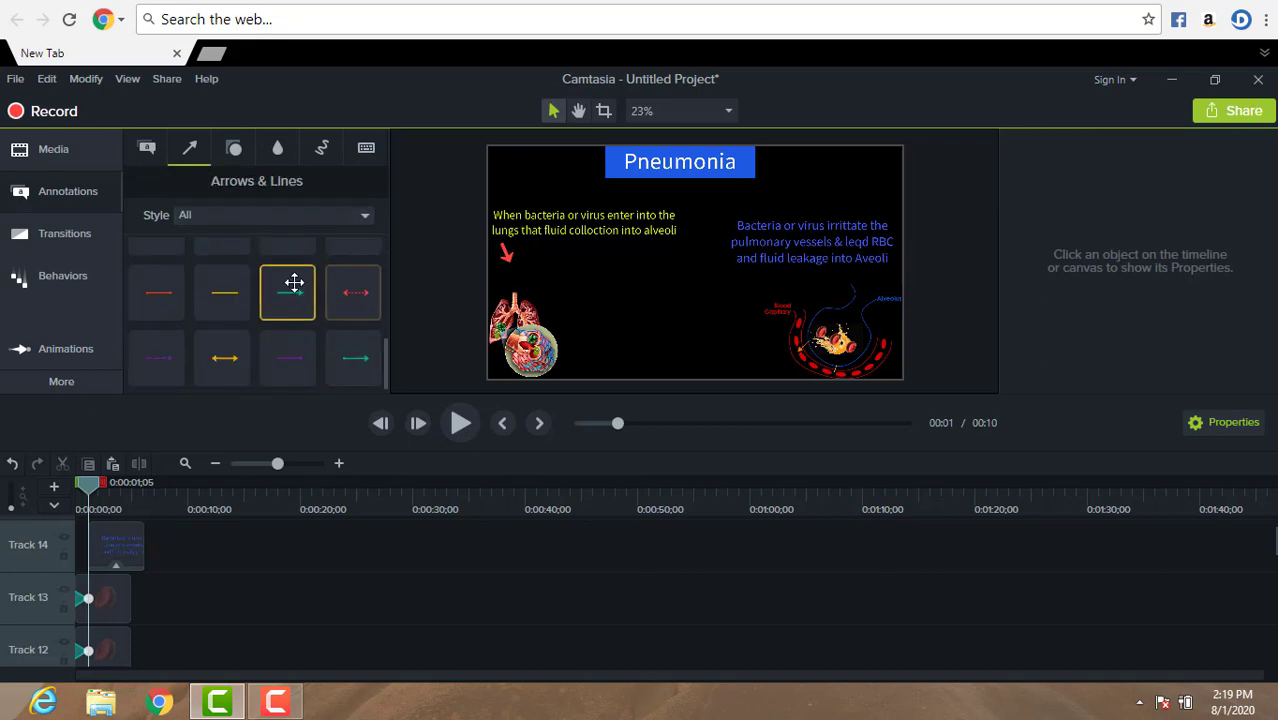
{"action": "left_click_drag", "start_coordinate": [293, 283], "coordinate": [680, 325]}
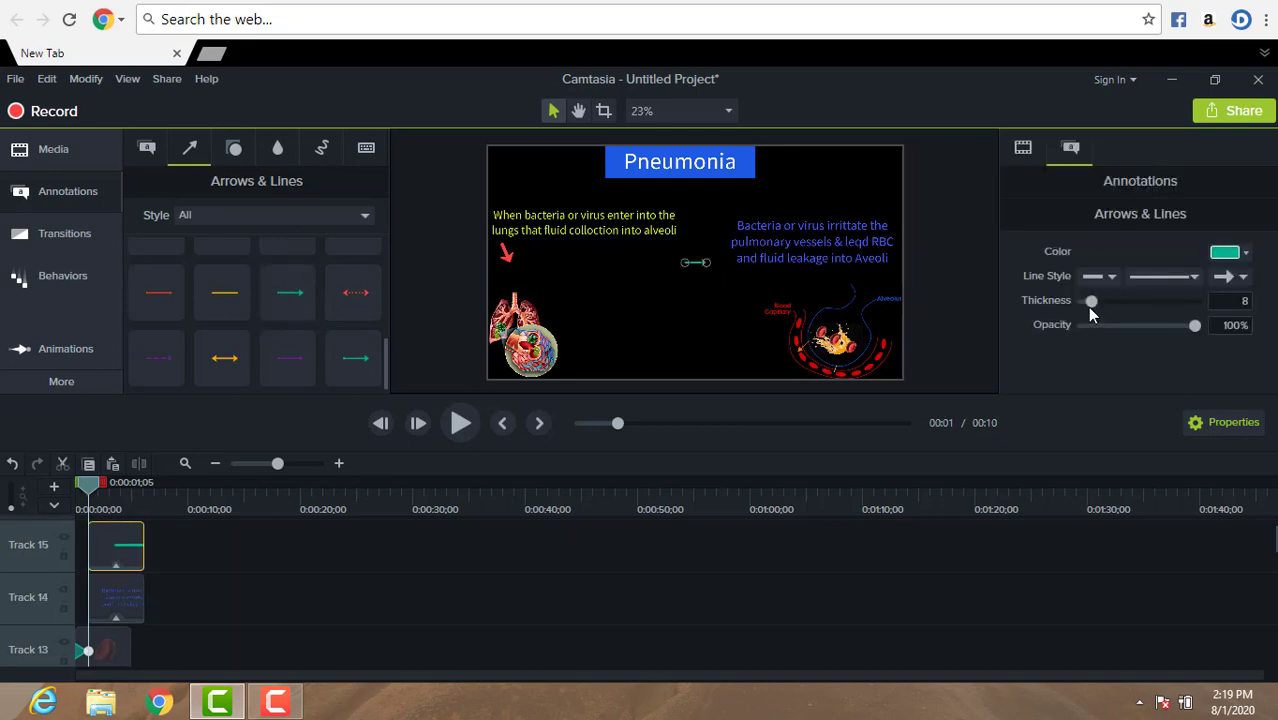
{"action": "left_click_drag", "start_coordinate": [1091, 301], "coordinate": [1095, 303]}
{"action": "left_click_drag", "start_coordinate": [1095, 304], "coordinate": [1098, 303]}
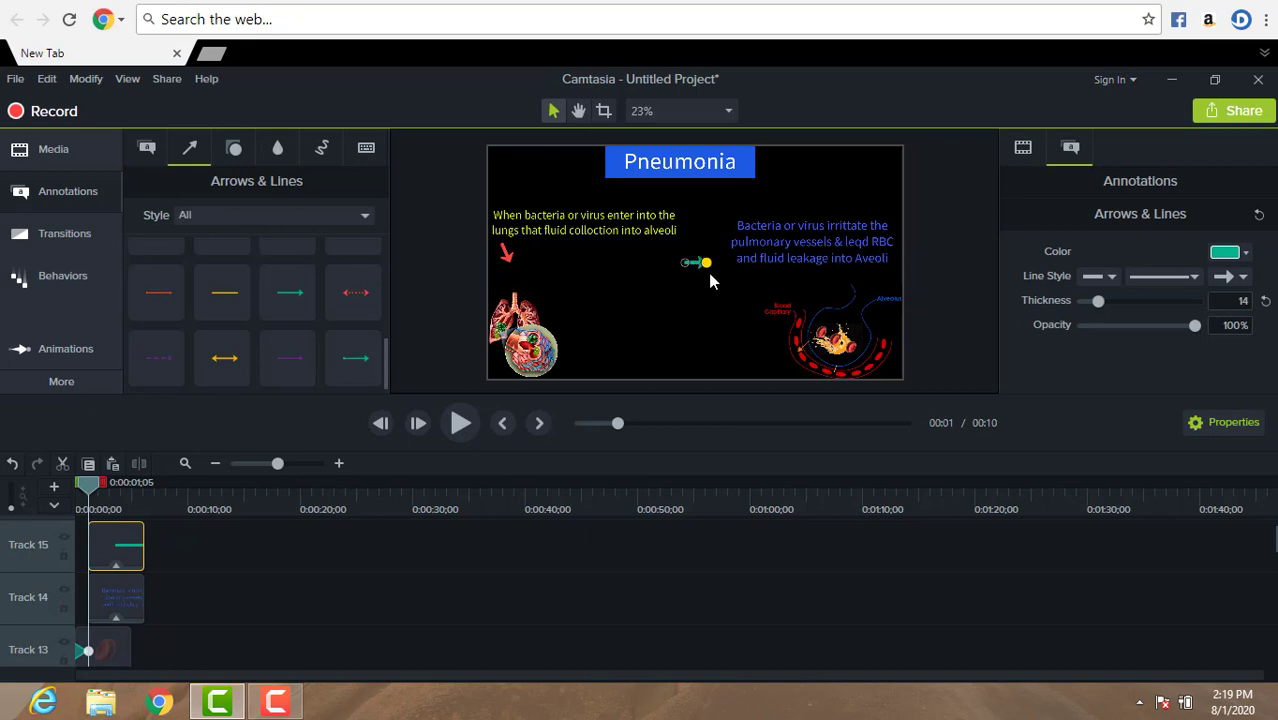
Step: Reshape the green arrow into a short slanted one pointing down from the blue callout towards the capillary diagram
{"action": "left_click_drag", "start_coordinate": [707, 262], "coordinate": [814, 262]}
{"action": "left_click", "coordinate": [812, 263]}
{"action": "left_click_drag", "start_coordinate": [806, 284], "coordinate": [786, 293]}
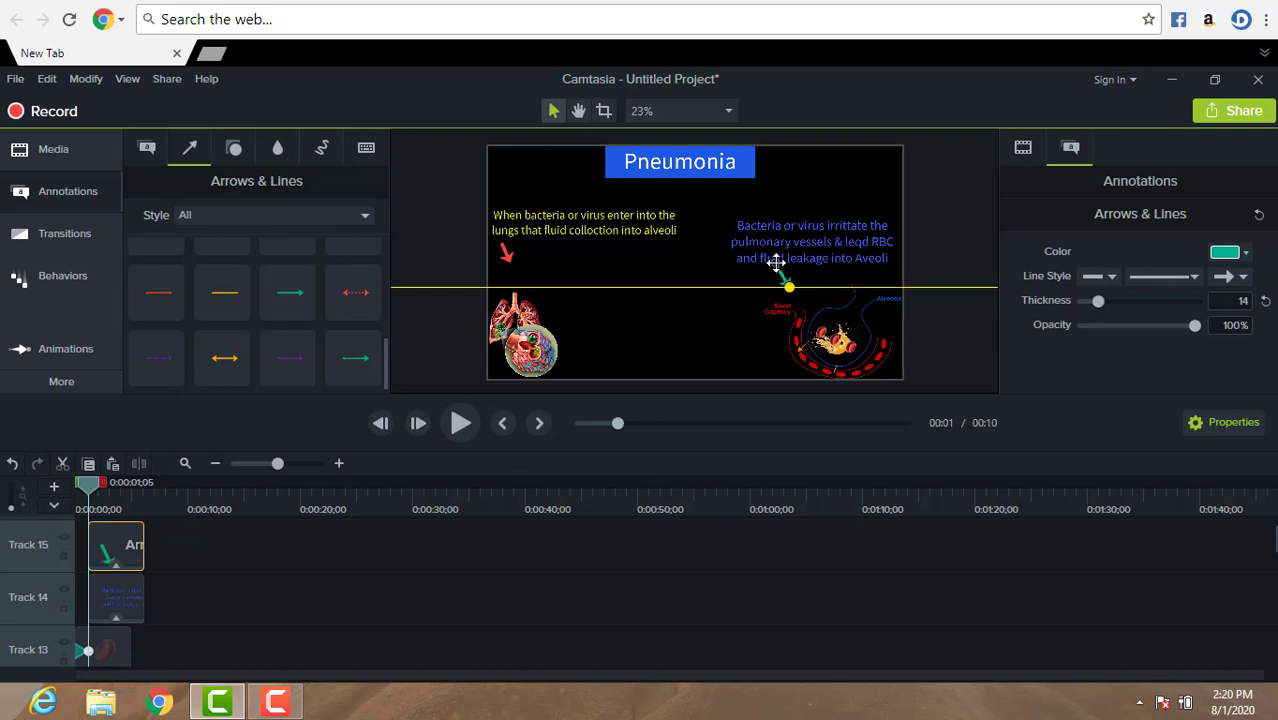
{"action": "left_click", "coordinate": [718, 296]}
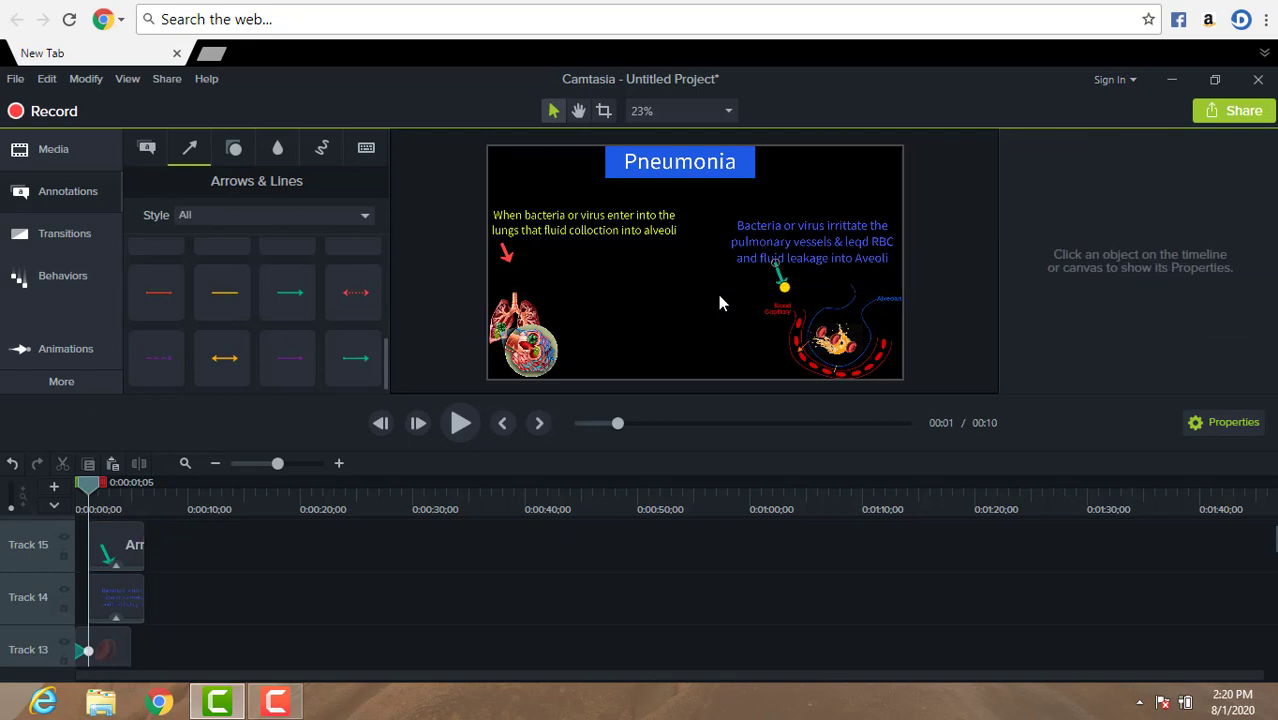
Step: Nudge the green arrow and lengthen it so its tip reaches the blood capillary label
{"action": "left_click", "coordinate": [780, 270]}
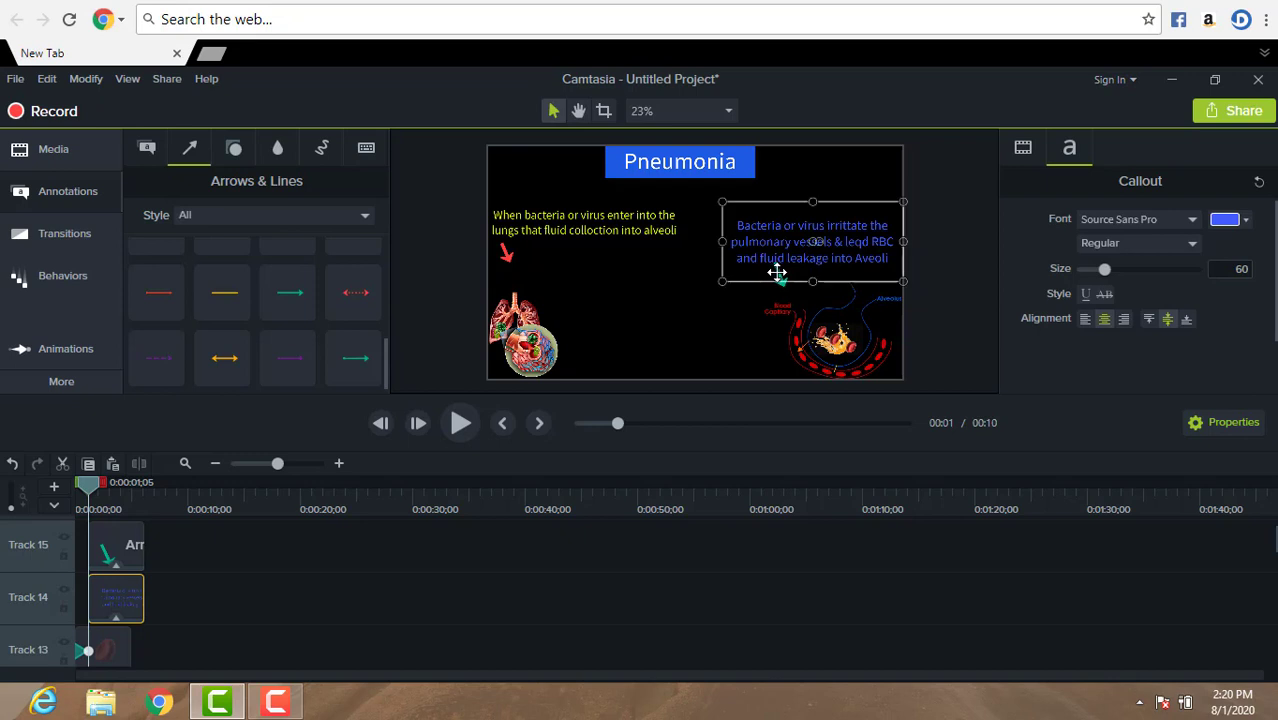
{"action": "left_click", "coordinate": [637, 330]}
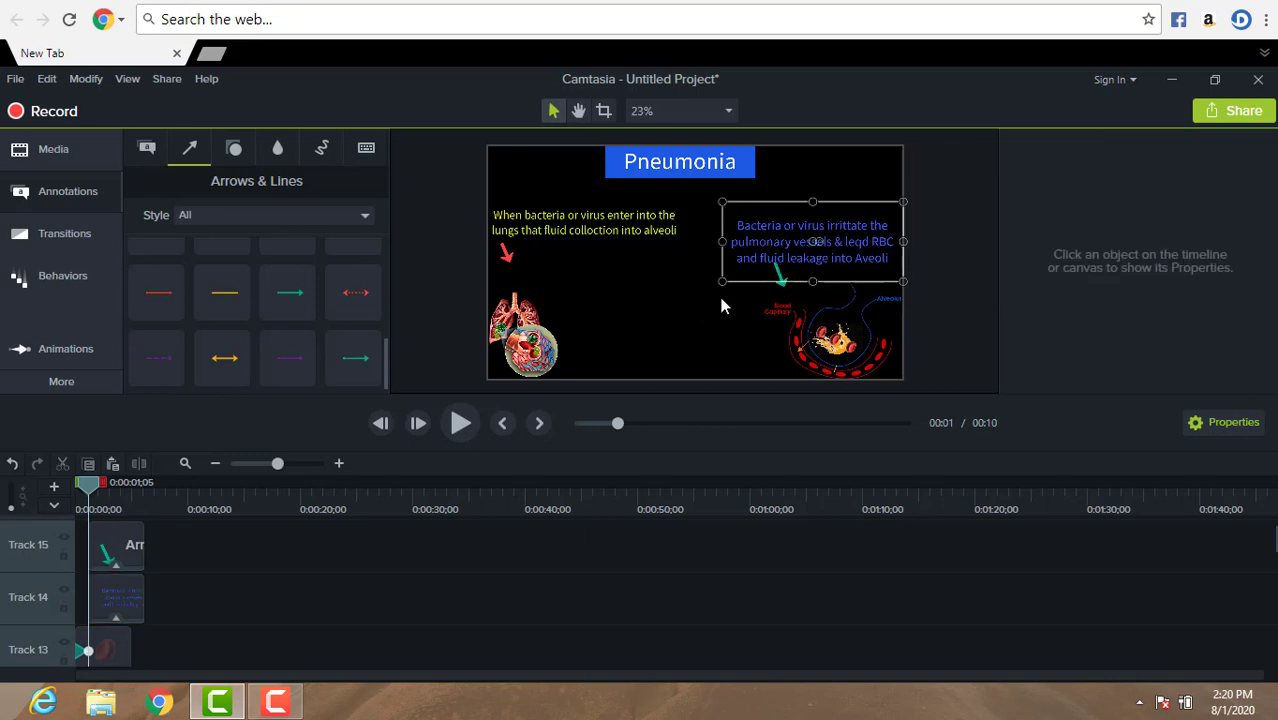
{"action": "left_click", "coordinate": [779, 276]}
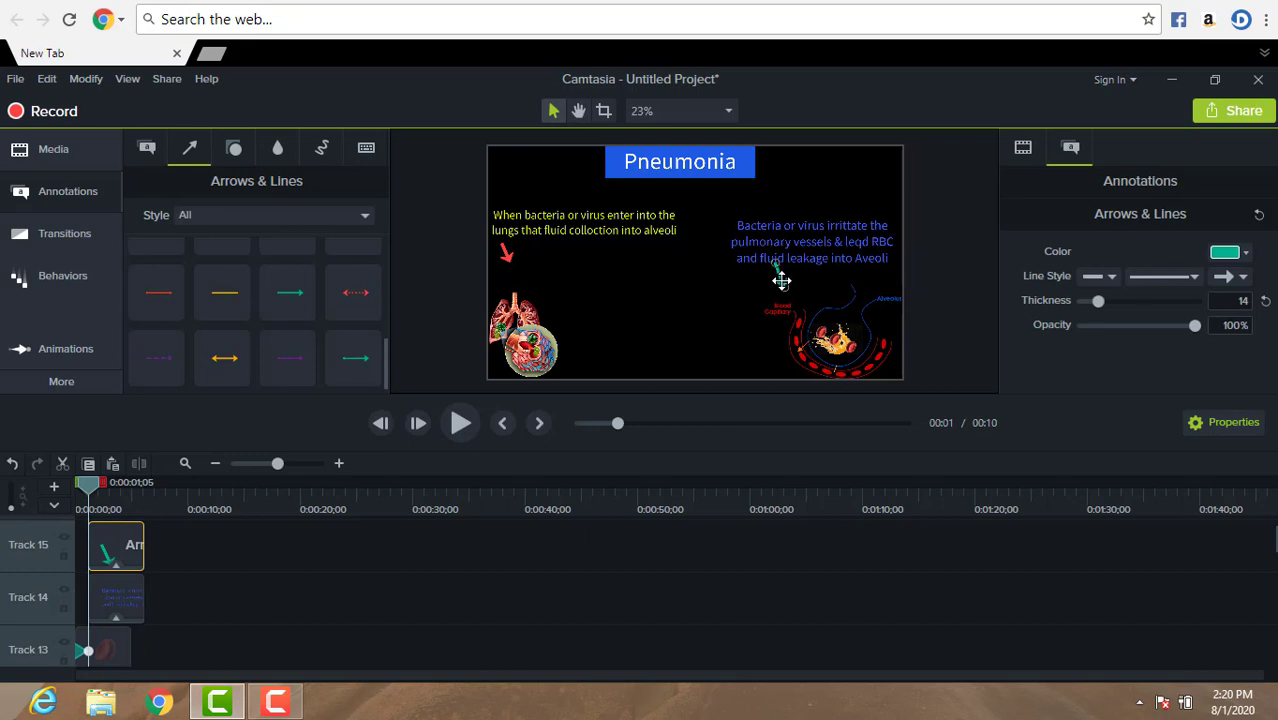
{"action": "left_click_drag", "start_coordinate": [781, 281], "coordinate": [785, 288]}
{"action": "left_click", "coordinate": [683, 318]}
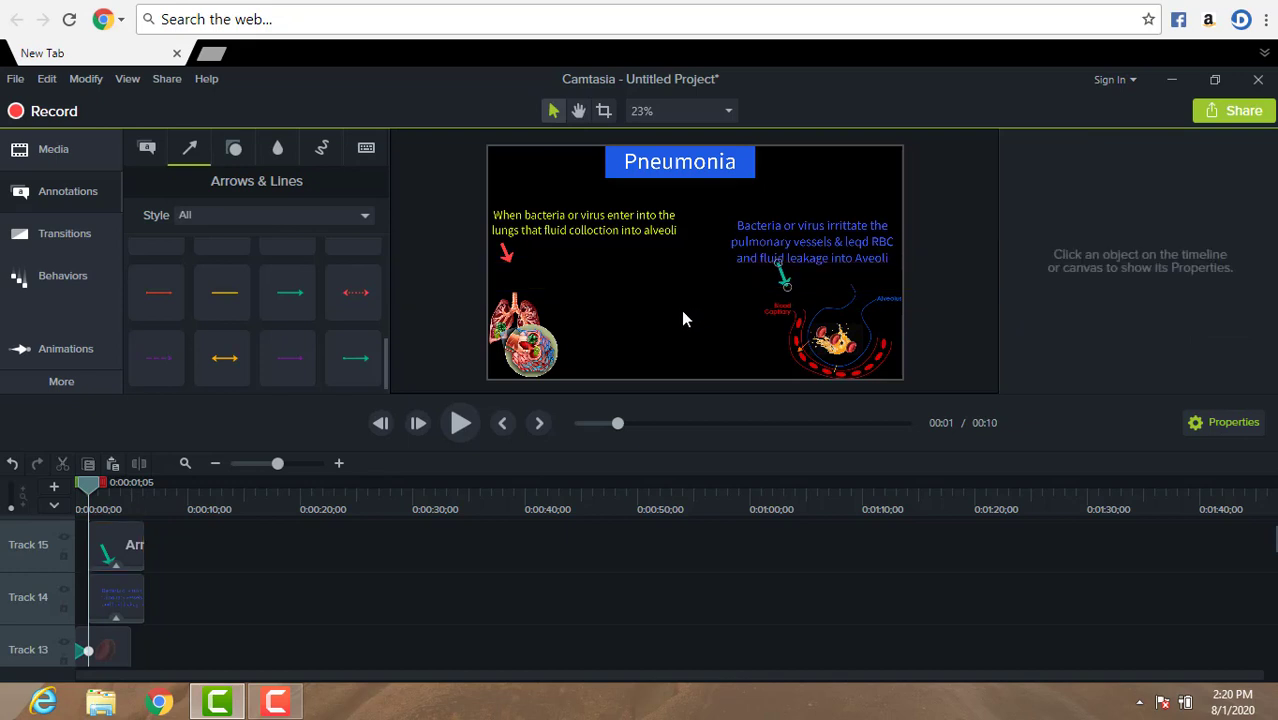
{"action": "left_click", "coordinate": [789, 292]}
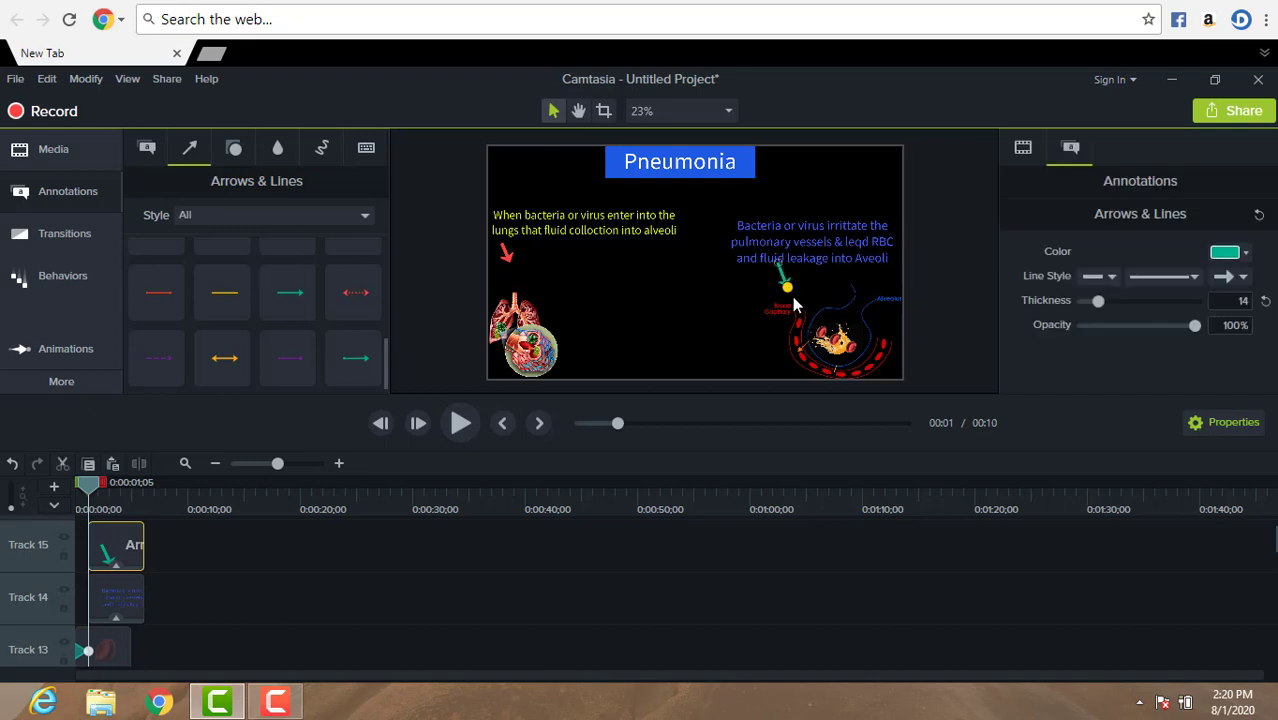
{"action": "left_click_drag", "start_coordinate": [795, 305], "coordinate": [795, 306]}
{"action": "left_click", "coordinate": [728, 299]}
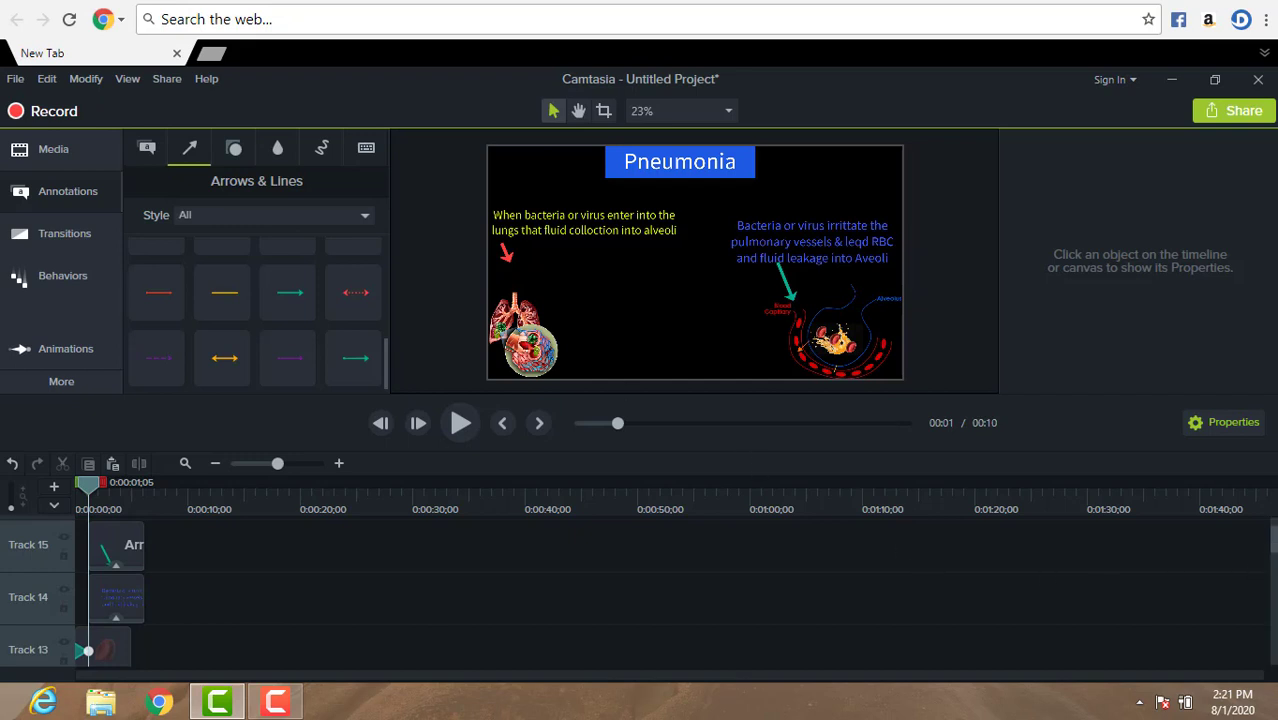
Step: Shift the yellow callout clip on Track 3 so it starts at 0:00:01;05
{"action": "scroll", "coordinate": [1272, 590], "scroll_direction": "down", "scroll_amount": 10}
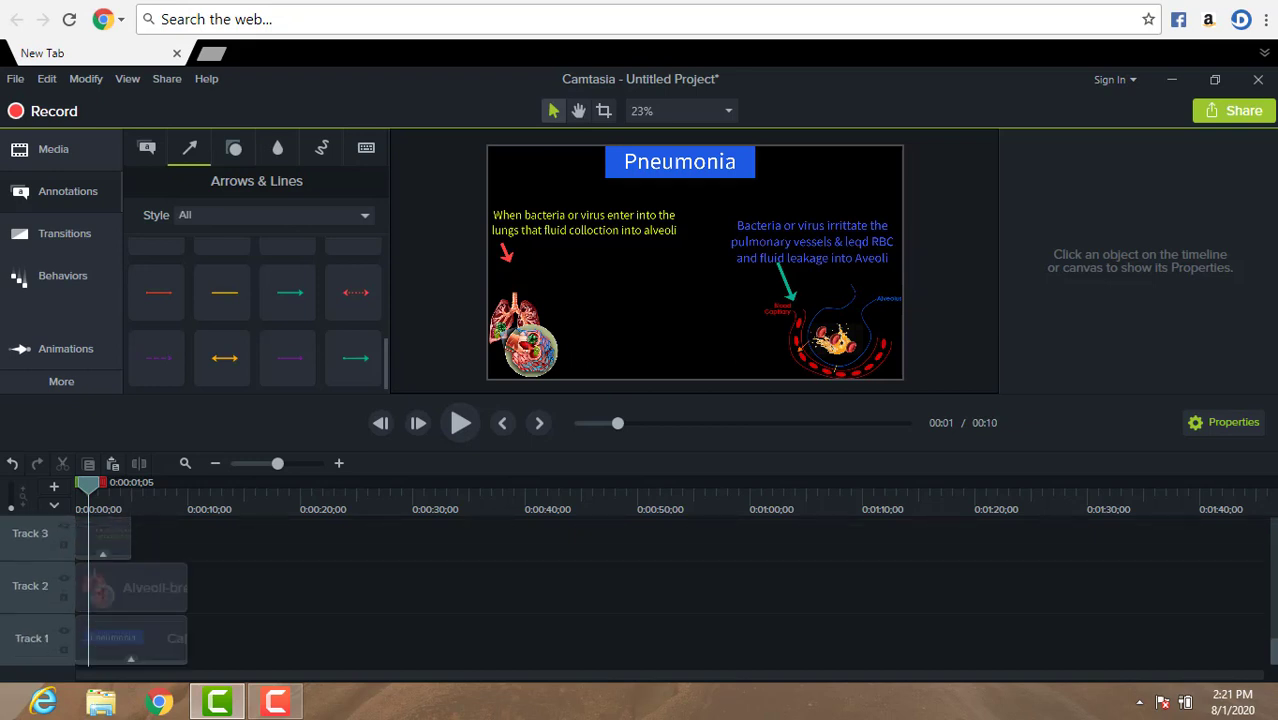
{"action": "left_click", "coordinate": [130, 637]}
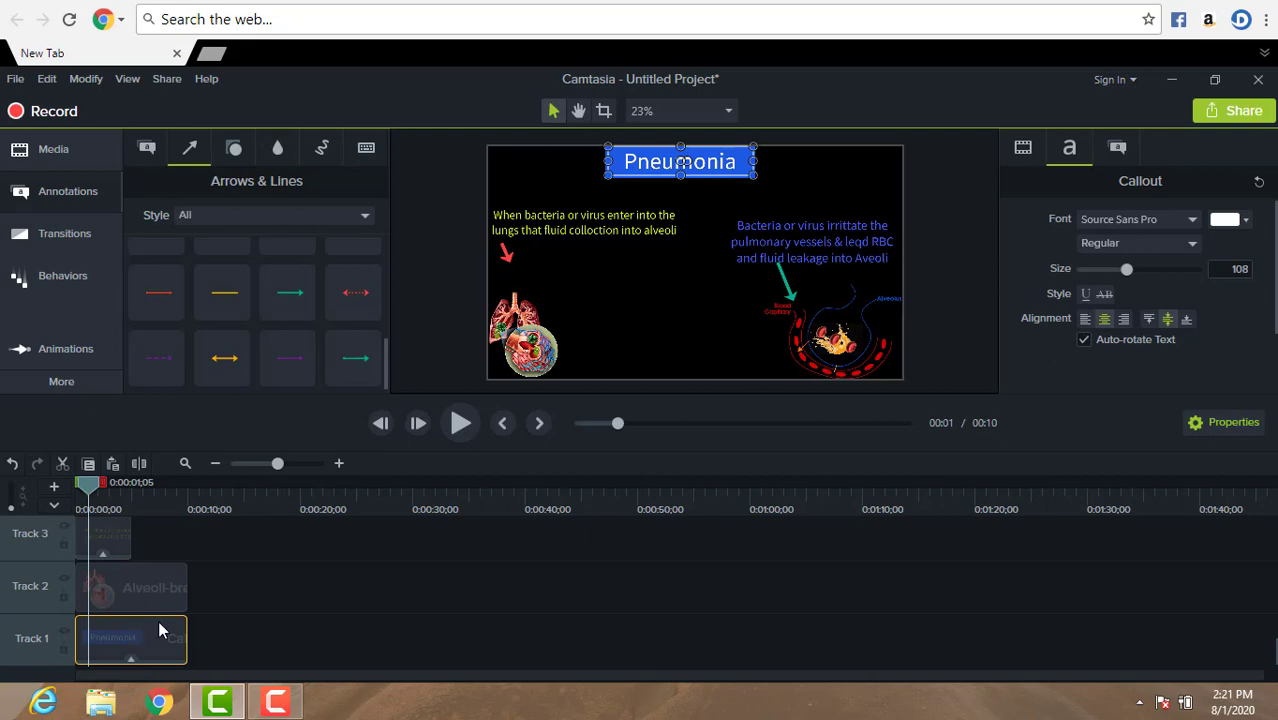
{"action": "mouse_move", "coordinate": [188, 648]}
{"action": "left_mouse_down"}
{"action": "mouse_move", "coordinate": [206, 647]}
{"action": "mouse_move", "coordinate": [192, 647]}
{"action": "left_mouse_up"}
{"action": "left_click", "coordinate": [177, 584]}
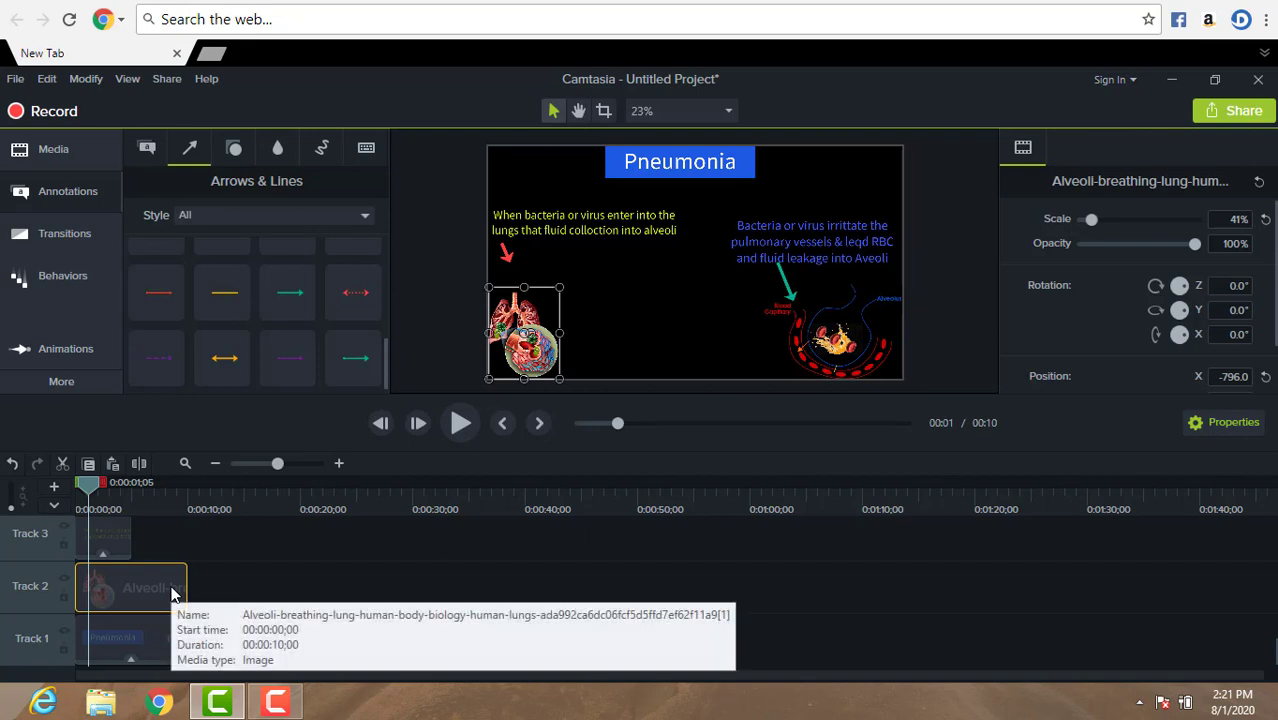
{"action": "left_click", "coordinate": [105, 543]}
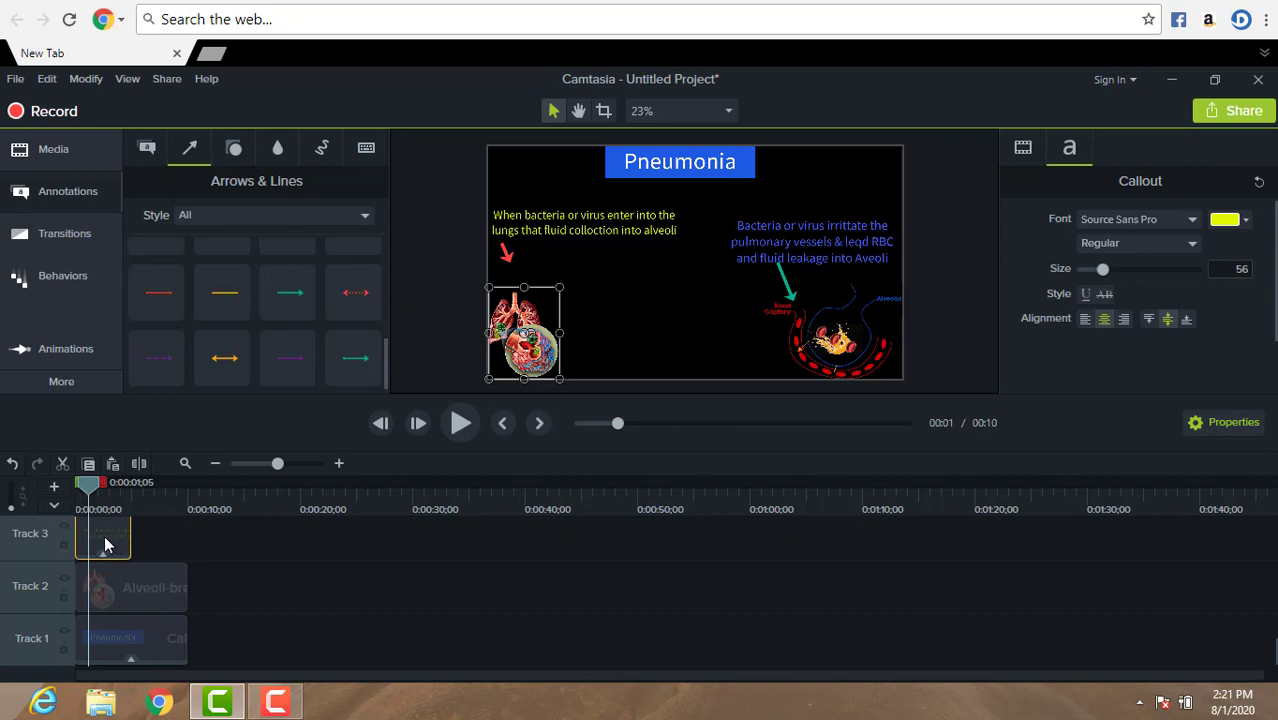
{"action": "left_click_drag", "start_coordinate": [101, 540], "coordinate": [113, 540]}
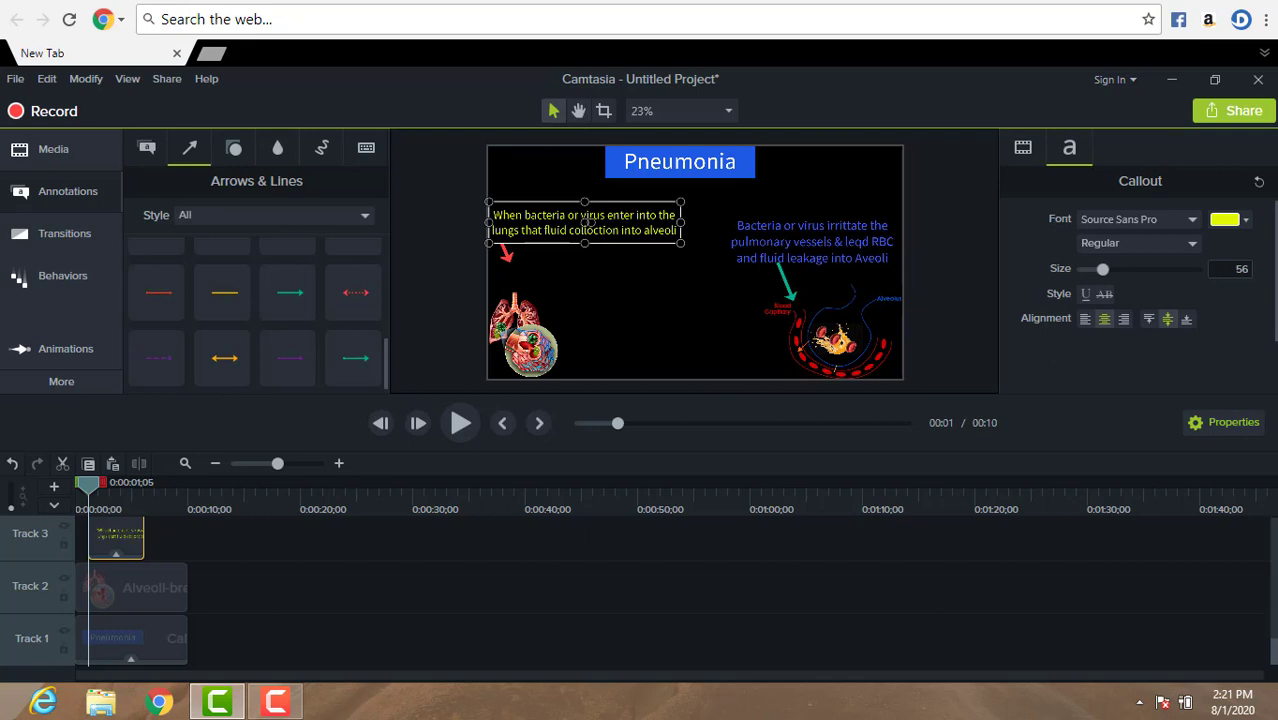
Step: Shift the red arrow on Track 4 and the bacteria on Track 5 to start at about 2 seconds, ending with the yellow callout clip
{"action": "scroll", "coordinate": [892, 636], "scroll_direction": "up", "scroll_amount": 2}
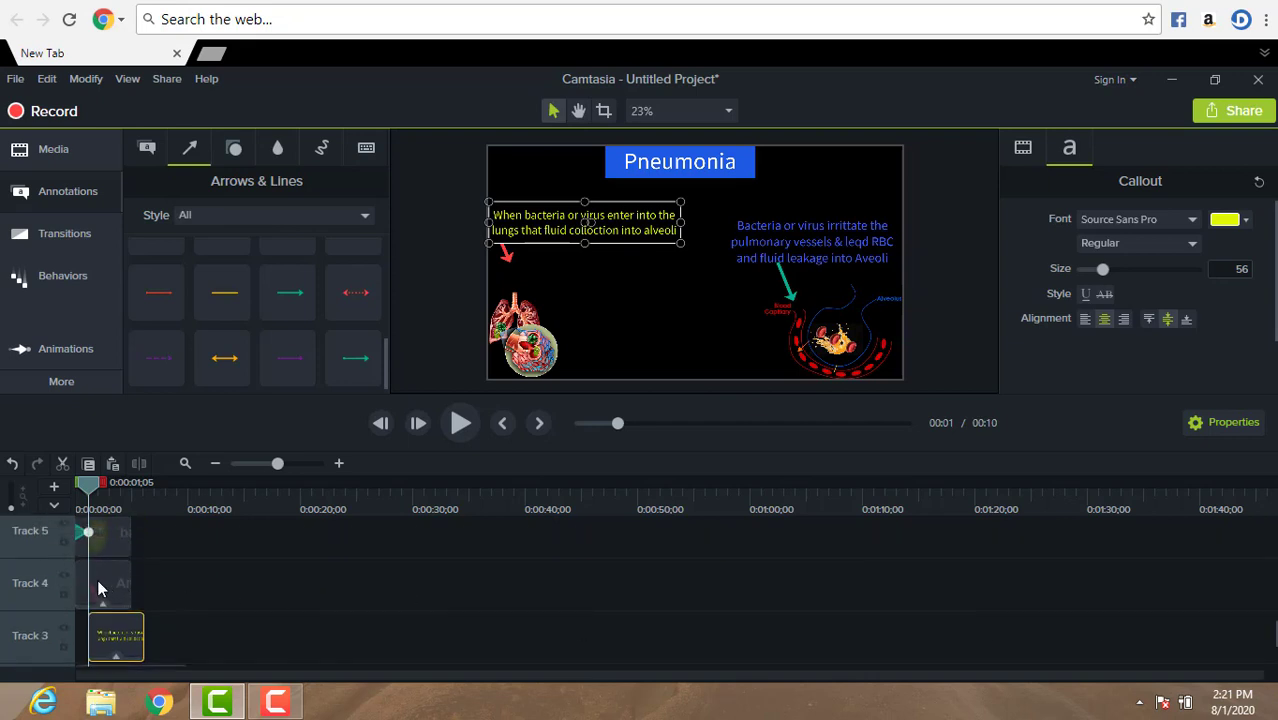
{"action": "left_click_drag", "start_coordinate": [97, 579], "coordinate": [123, 583]}
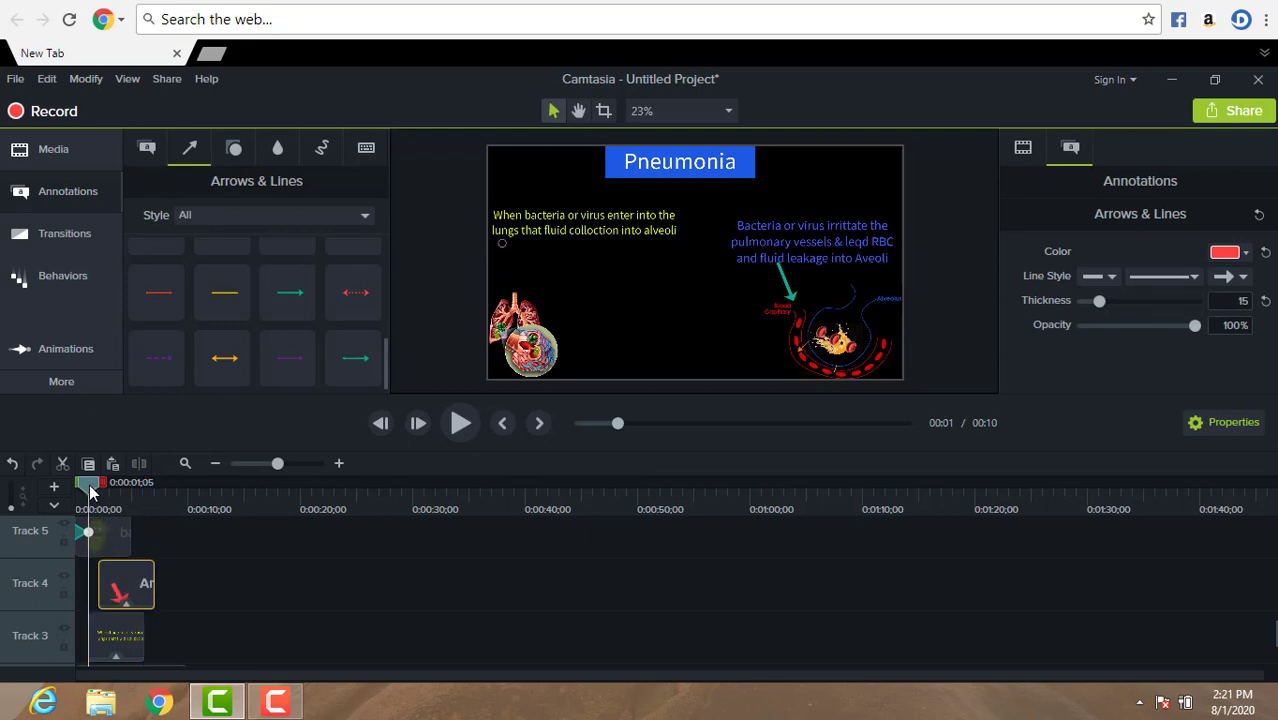
{"action": "left_click_drag", "start_coordinate": [90, 490], "coordinate": [122, 488]}
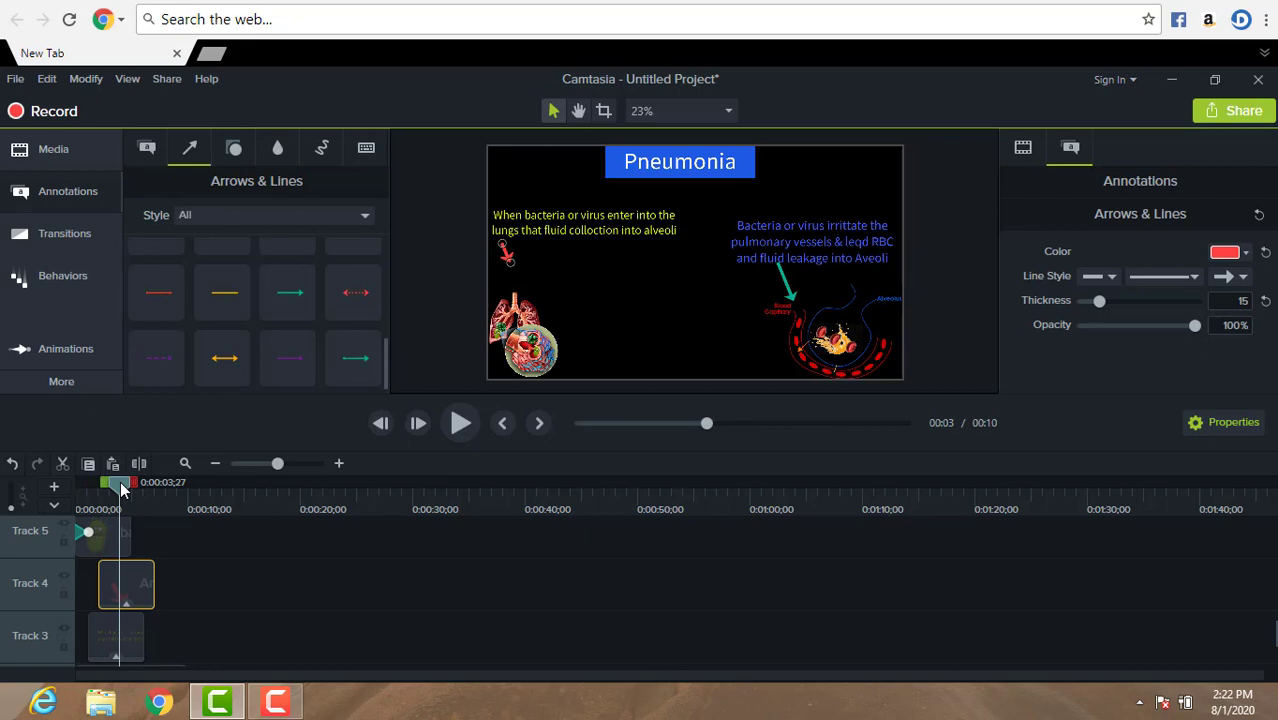
{"action": "left_click_drag", "start_coordinate": [121, 488], "coordinate": [122, 488]}
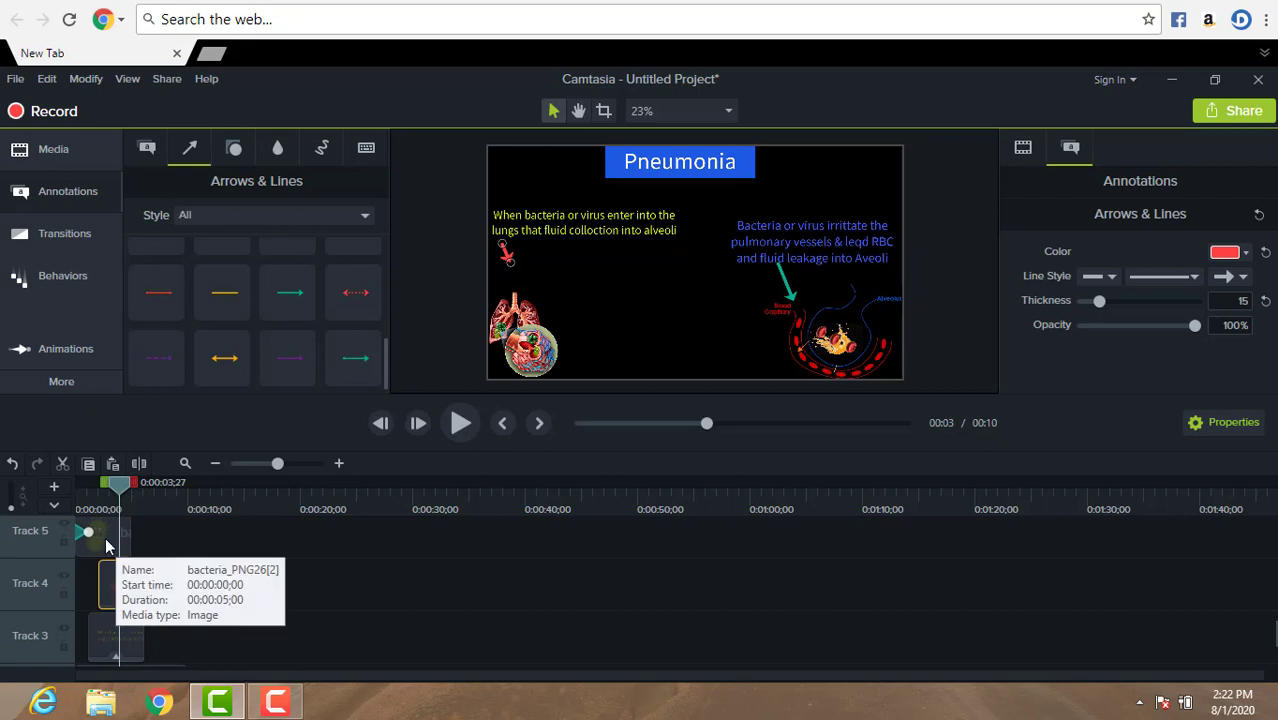
{"action": "left_click_drag", "start_coordinate": [108, 545], "coordinate": [144, 535]}
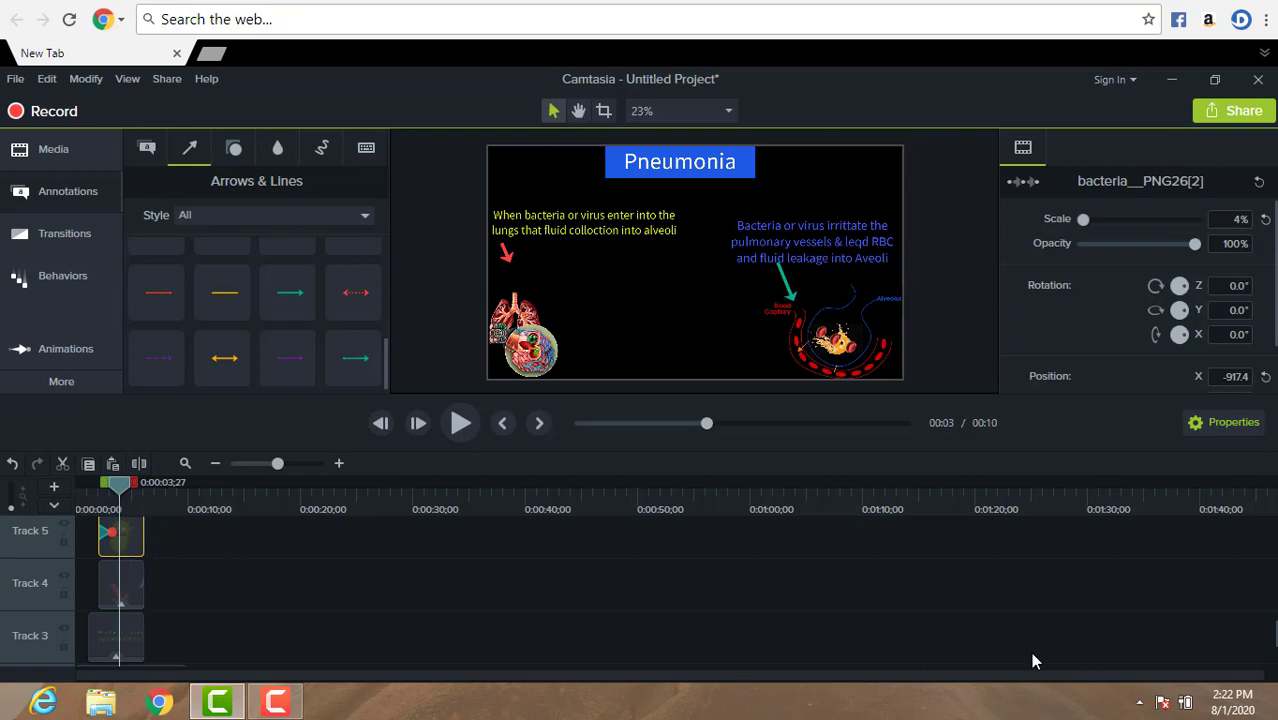
Step: Shift the bacteria clip on Track 6 and the virus clip on Track 7 to start at about 0:00:03;14
{"action": "mouse_move", "coordinate": [1274, 636]}
{"action": "left_mouse_down"}
{"action": "mouse_move", "coordinate": [1274, 606]}
{"action": "mouse_move", "coordinate": [1274, 620]}
{"action": "left_mouse_up"}
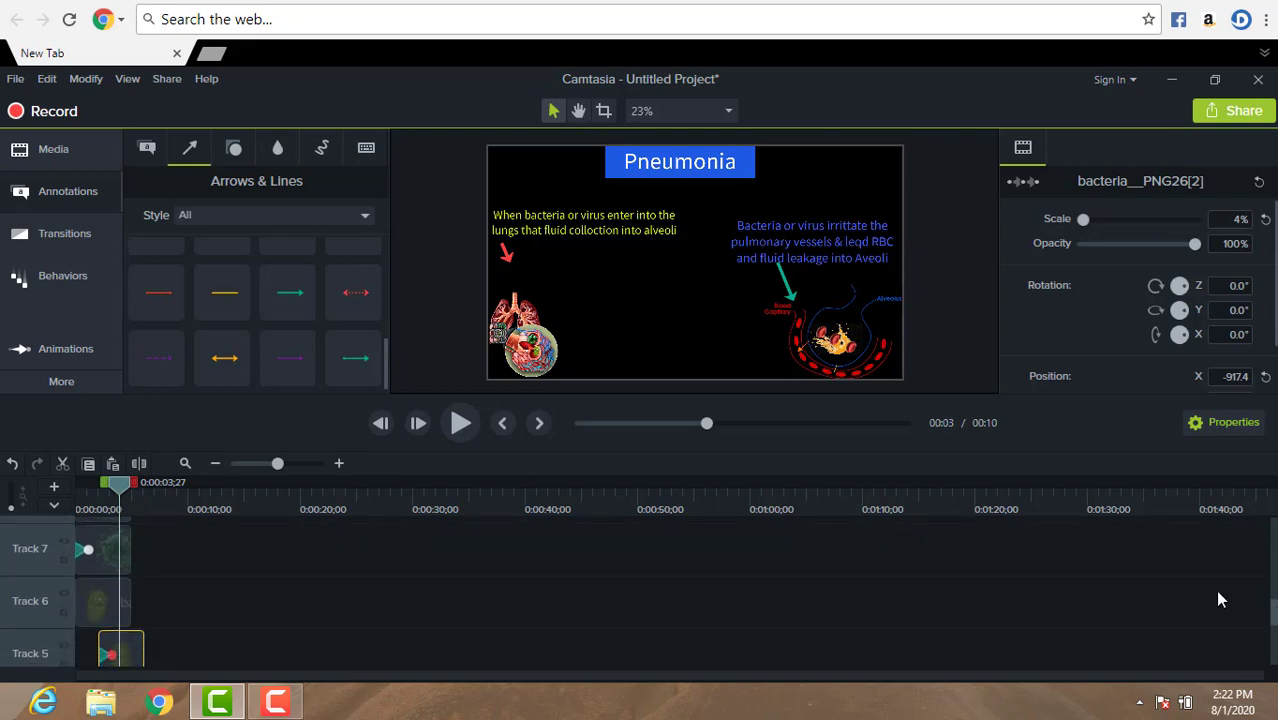
{"action": "left_click_drag", "start_coordinate": [98, 602], "coordinate": [137, 603]}
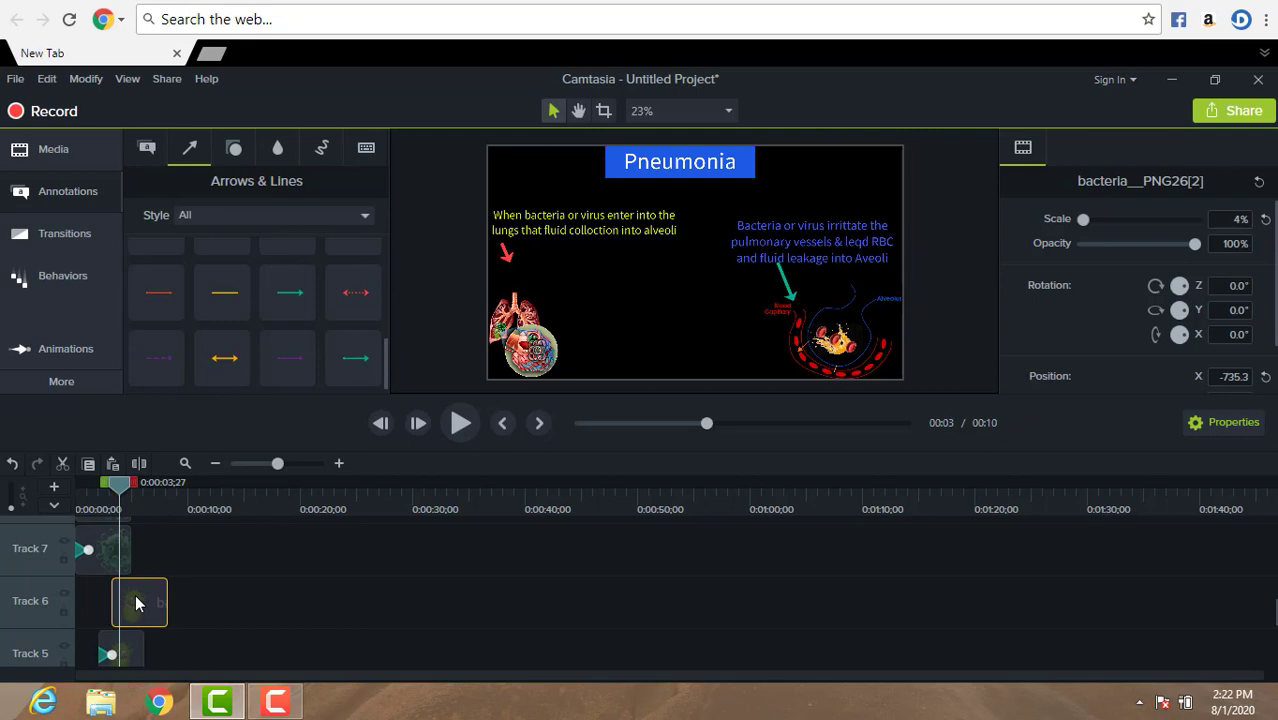
{"action": "left_click_drag", "start_coordinate": [121, 491], "coordinate": [116, 496]}
{"action": "left_click_drag", "start_coordinate": [138, 603], "coordinate": [148, 604]}
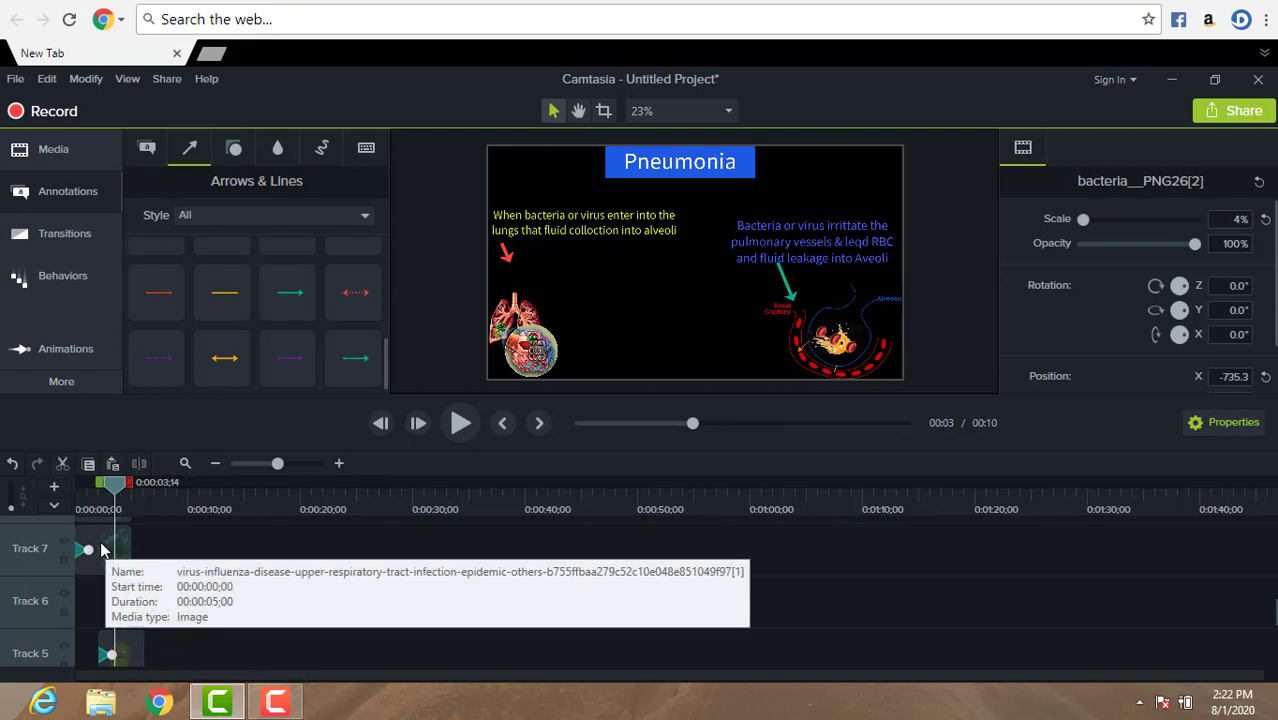
{"action": "left_click_drag", "start_coordinate": [101, 549], "coordinate": [143, 549]}
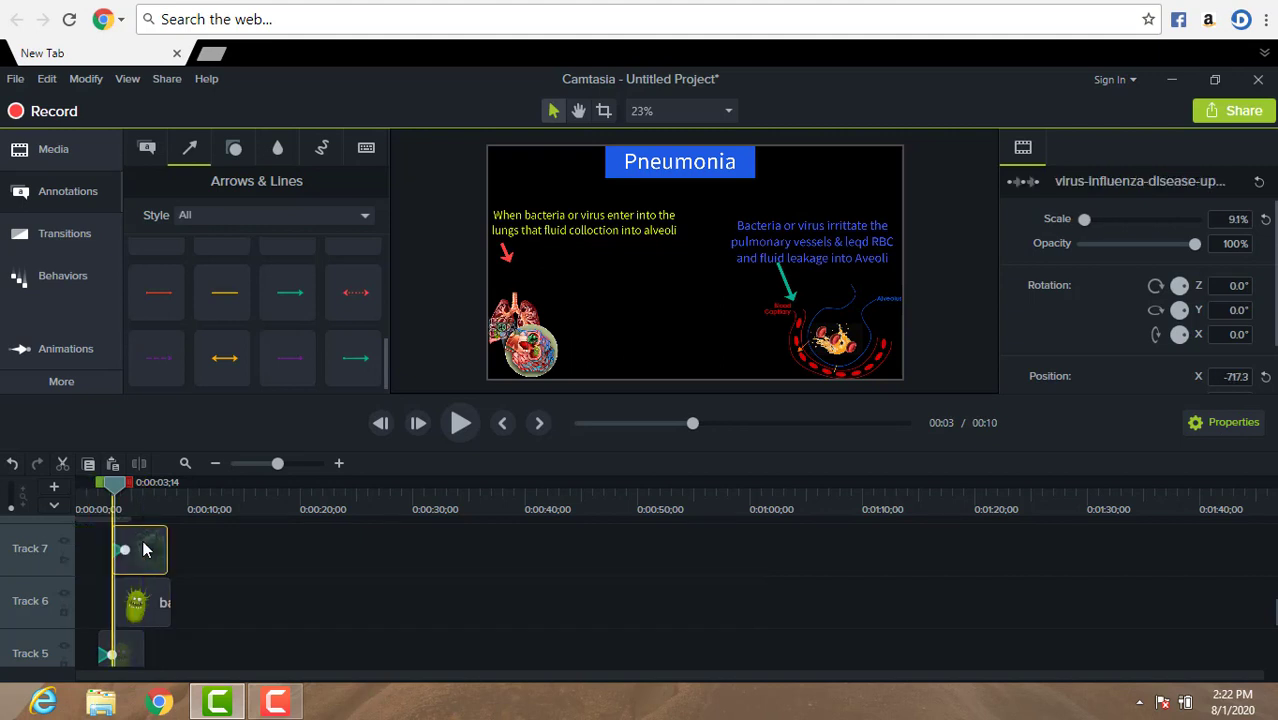
Step: Undo the last Track 7 shift, starting that virus clip at 0:00:03;02 and the Track 8 virus clip at 0:00:04;04
{"action": "key", "text": "ctrl+z"}
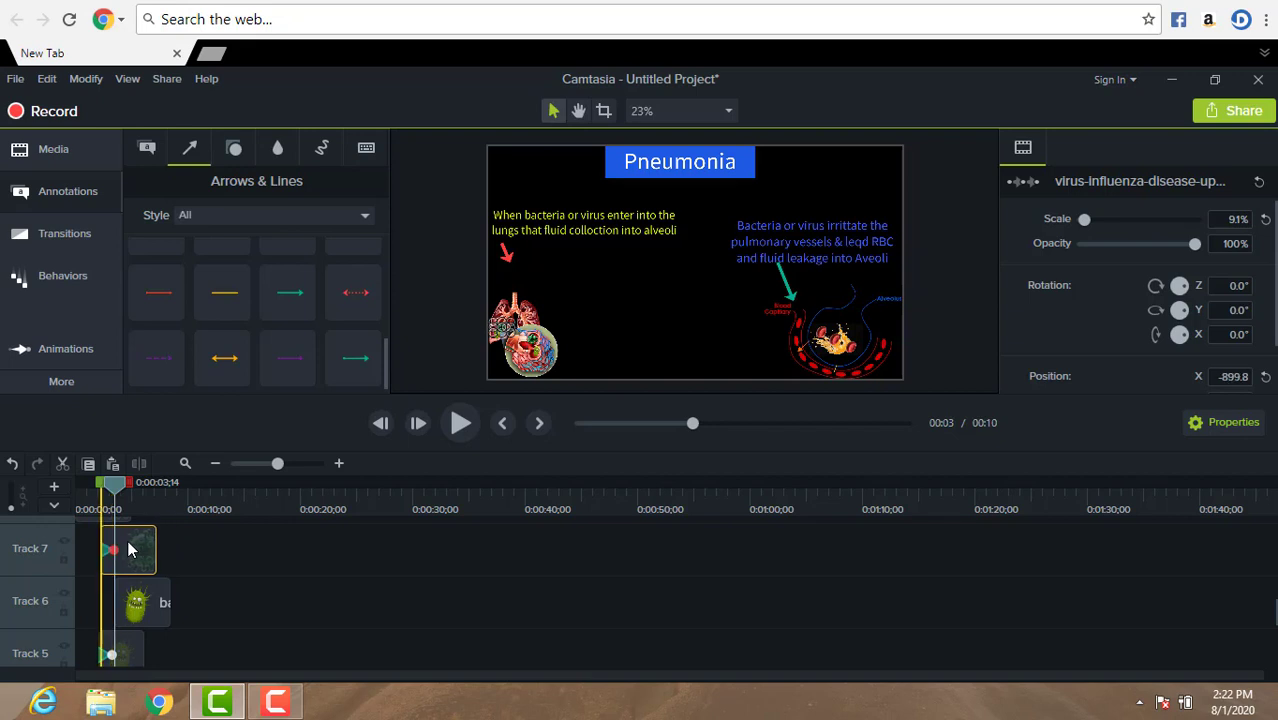
{"action": "left_click_drag", "start_coordinate": [135, 548], "coordinate": [152, 551]}
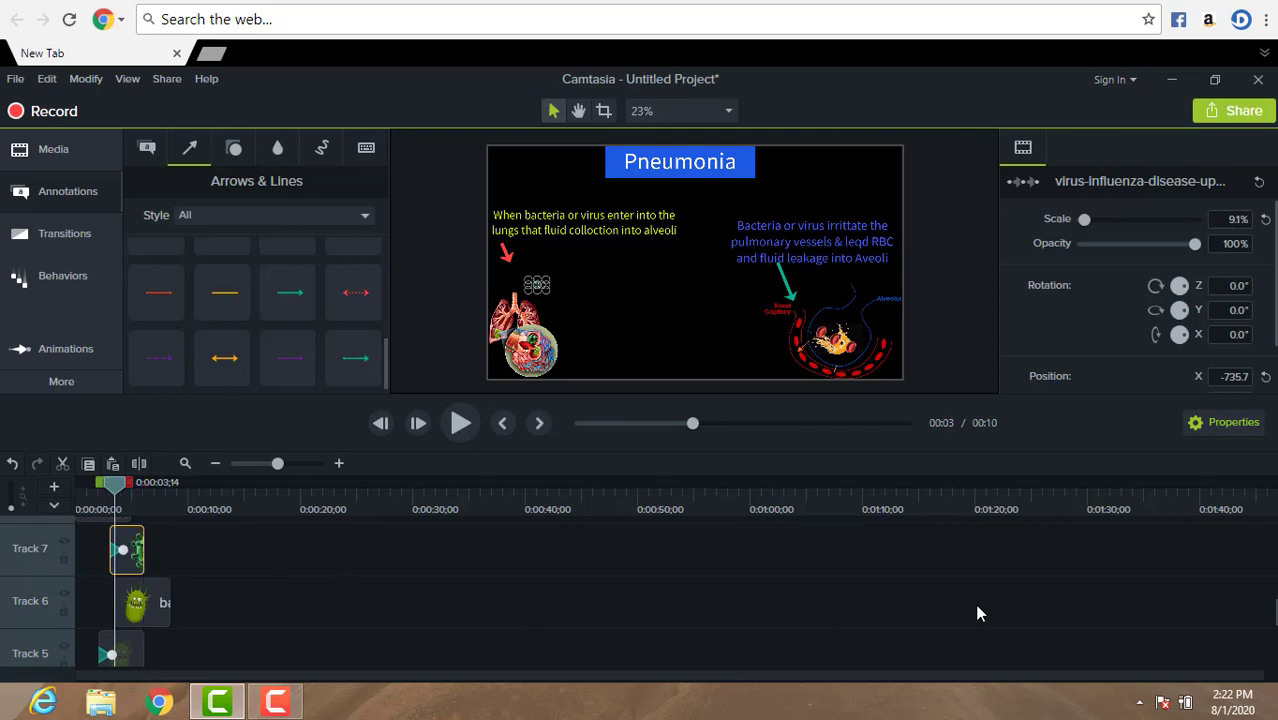
{"action": "left_click_drag", "start_coordinate": [1273, 617], "coordinate": [1275, 594]}
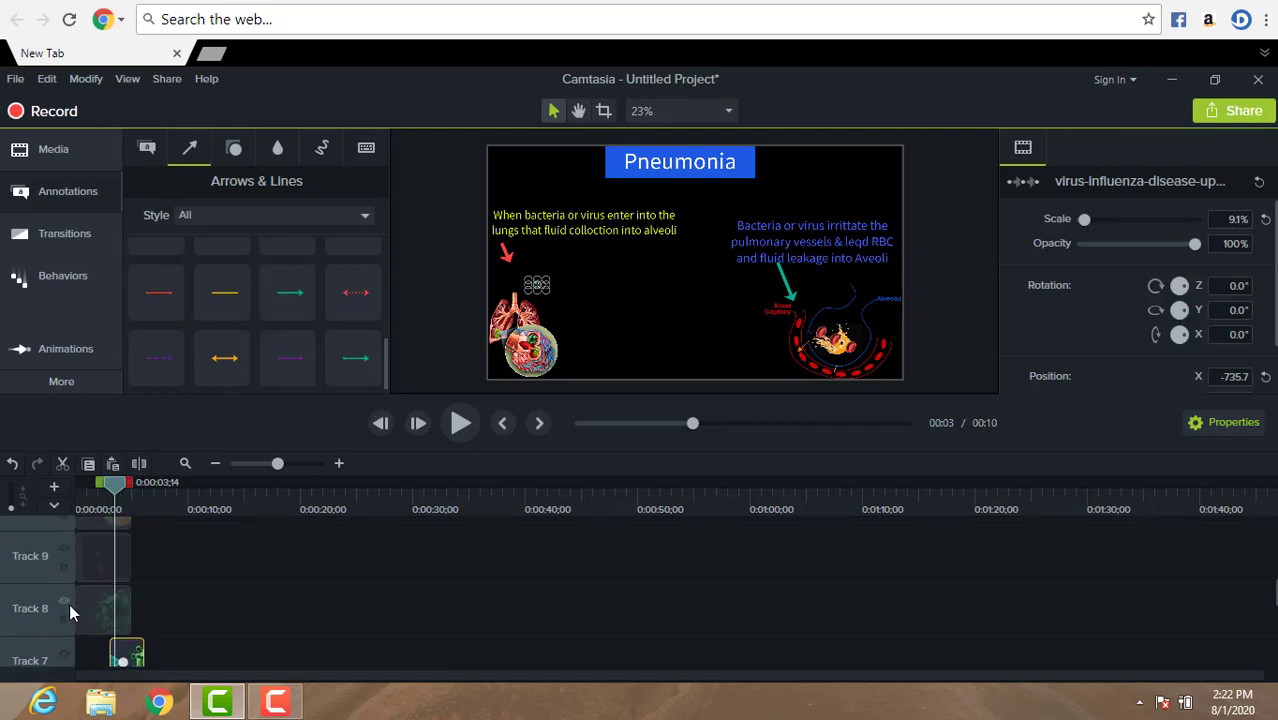
{"action": "left_click_drag", "start_coordinate": [80, 605], "coordinate": [127, 605]}
{"action": "left_click_drag", "start_coordinate": [132, 615], "coordinate": [132, 615]}
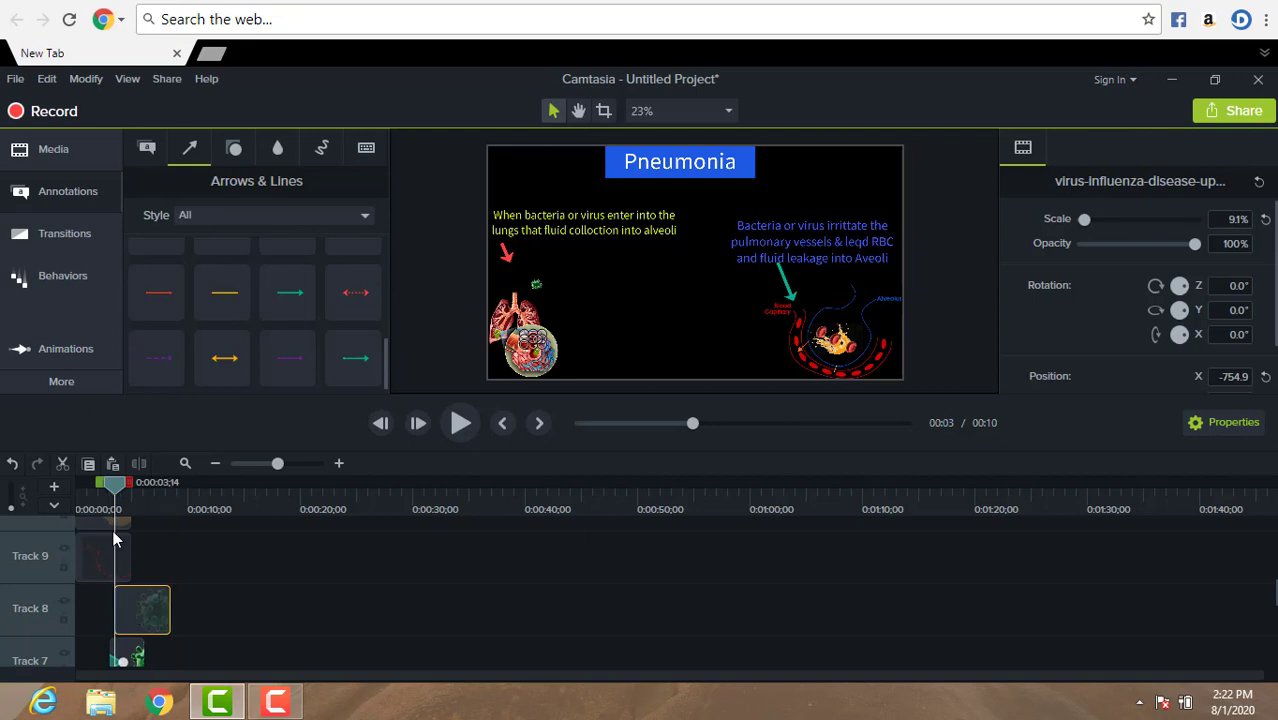
{"action": "left_click_drag", "start_coordinate": [118, 484], "coordinate": [128, 485]}
{"action": "mouse_move", "coordinate": [143, 600]}
{"action": "left_mouse_down"}
{"action": "mouse_move", "coordinate": [140, 551]}
{"action": "mouse_move", "coordinate": [148, 604]}
{"action": "left_mouse_up"}
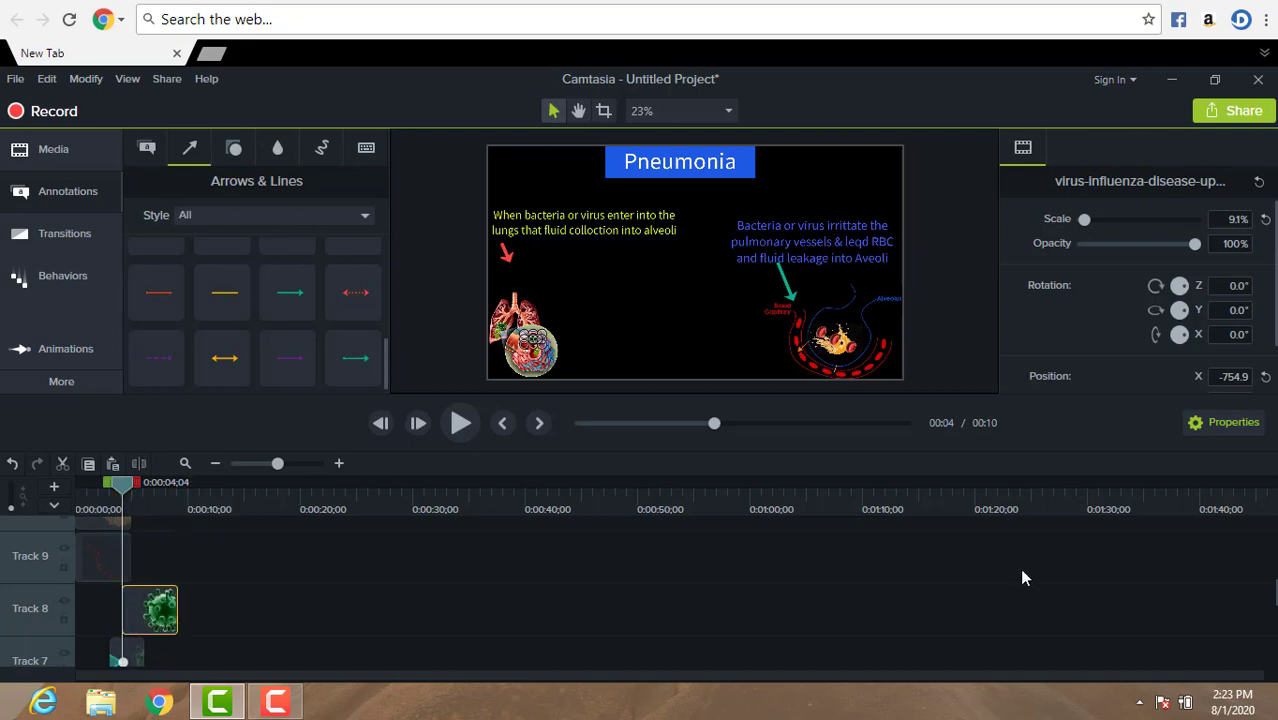
Step: Trim the ends of the virus clips on Tracks 8 and 7 and the bacteria clip on Track 6 to about 5 seconds
{"action": "mouse_move", "coordinate": [1274, 595]}
{"action": "left_mouse_down"}
{"action": "mouse_move", "coordinate": [1274, 652]}
{"action": "mouse_move", "coordinate": [1274, 614]}
{"action": "left_mouse_up"}
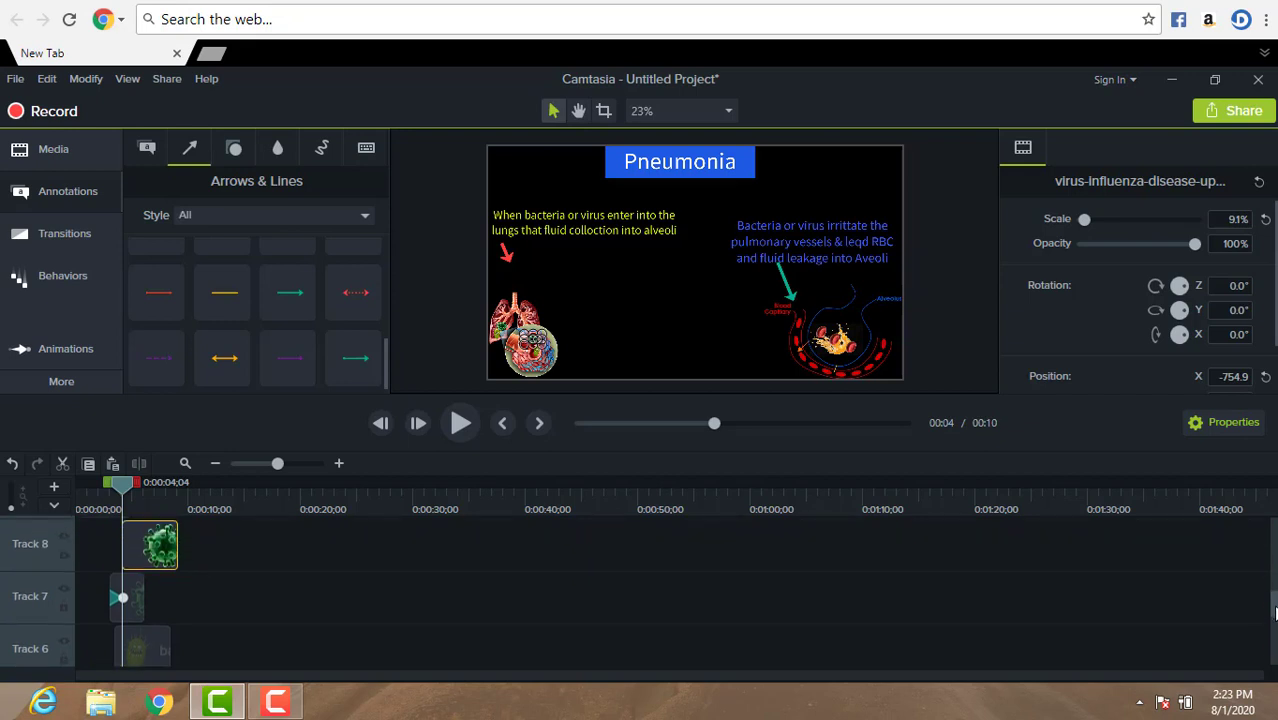
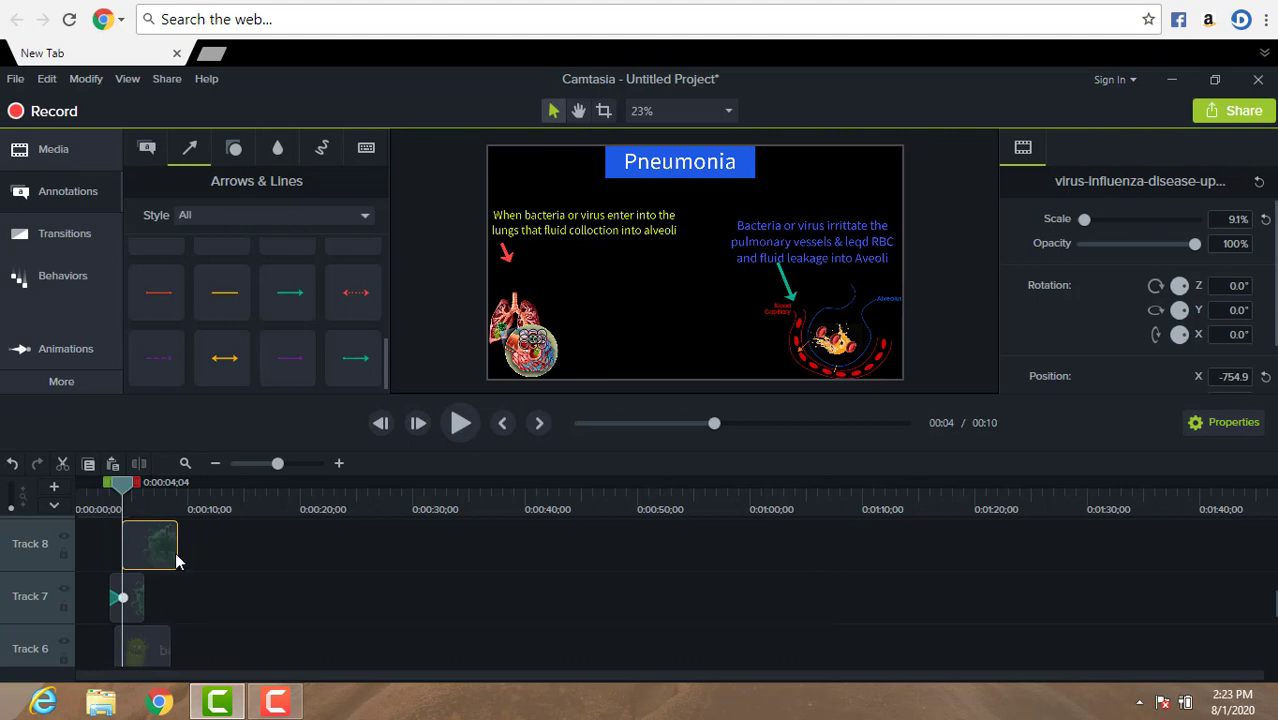
{"action": "left_click_drag", "start_coordinate": [176, 550], "coordinate": [129, 556]}
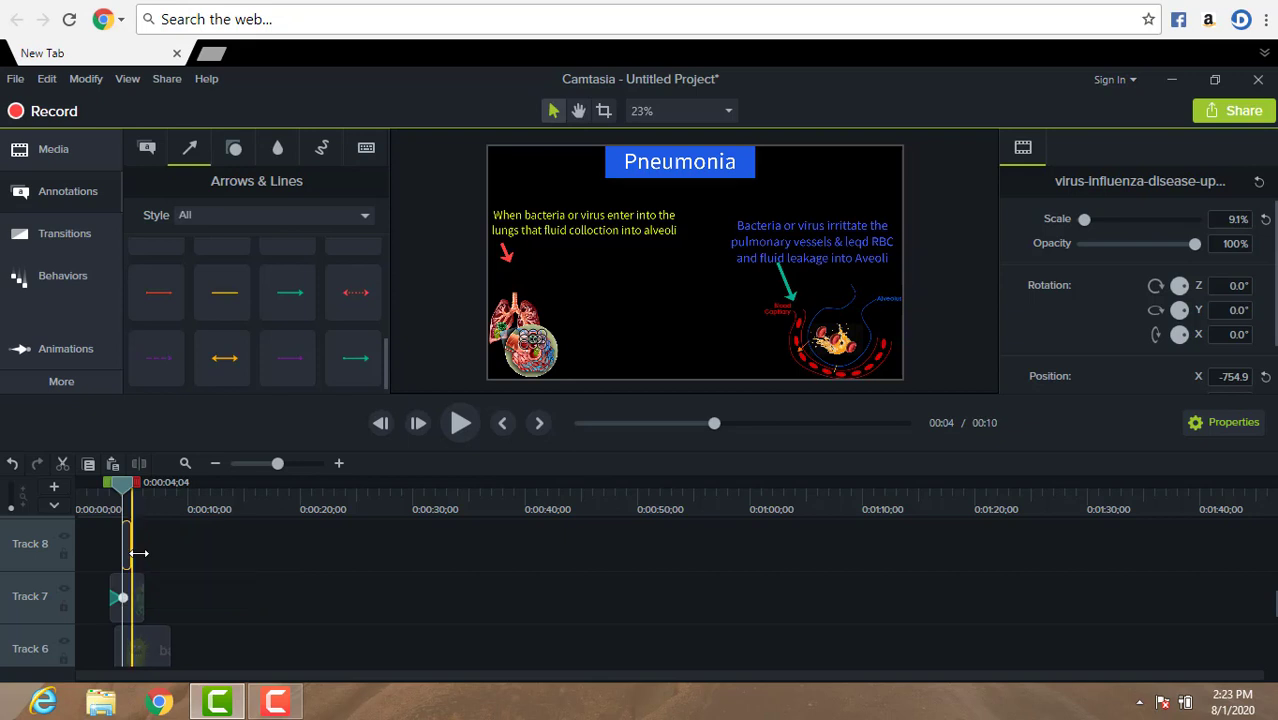
{"action": "left_click", "coordinate": [147, 615]}
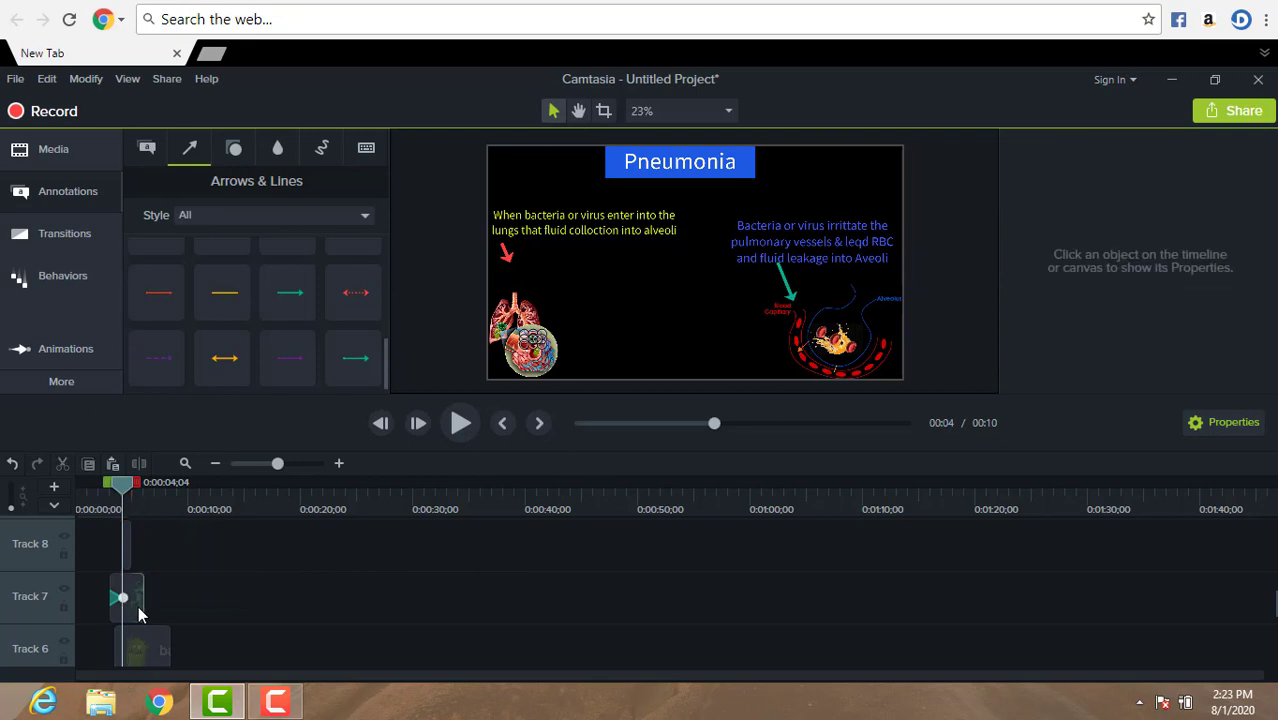
{"action": "left_click", "coordinate": [141, 602]}
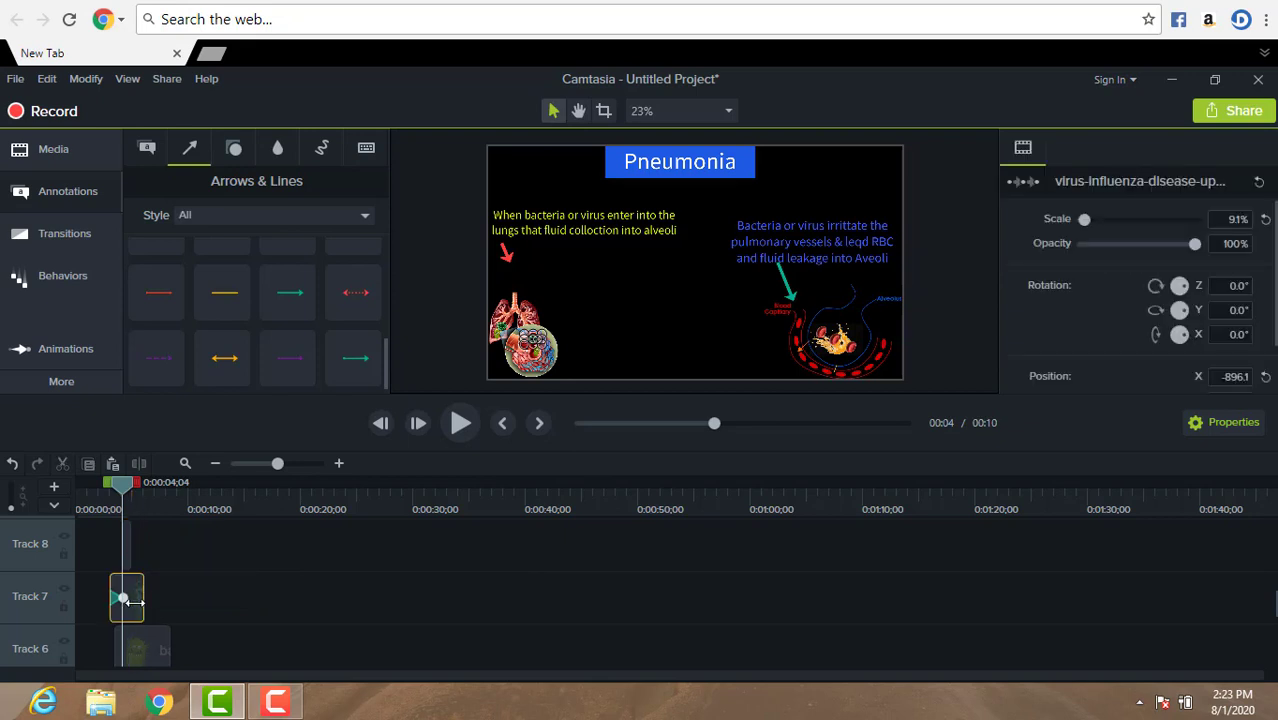
{"action": "left_click_drag", "start_coordinate": [133, 601], "coordinate": [130, 600]}
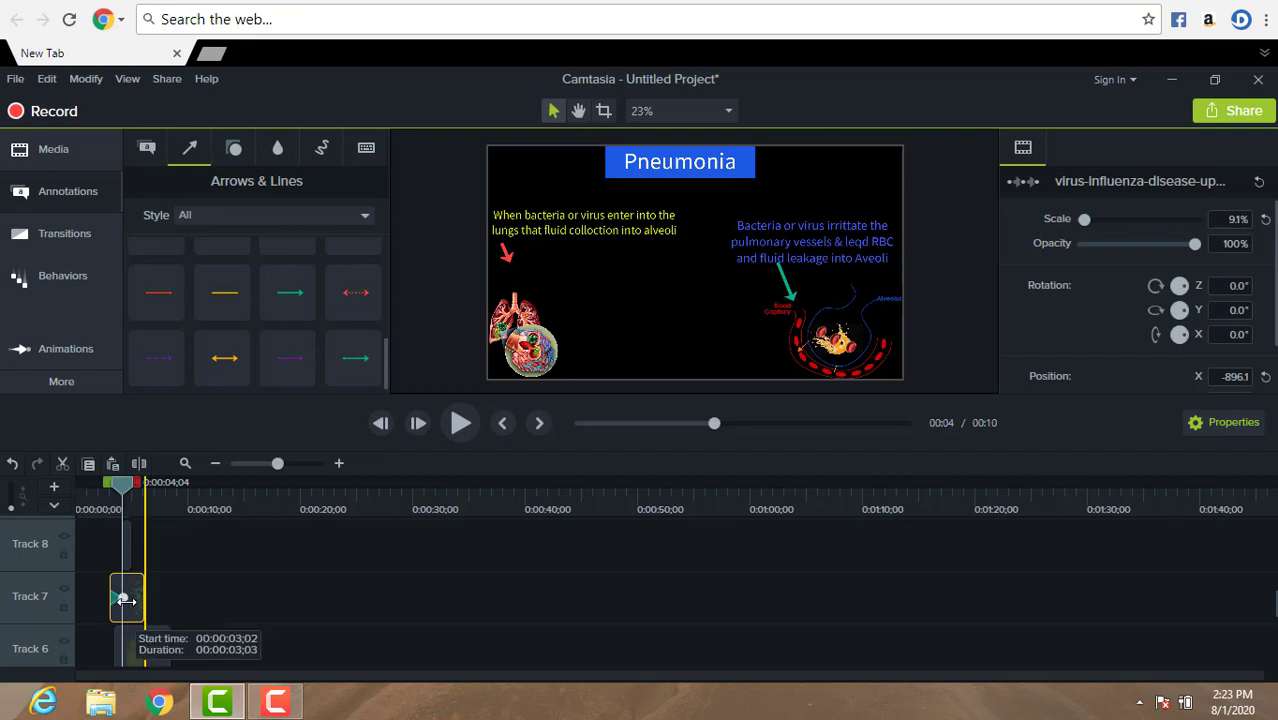
{"action": "left_click_drag", "start_coordinate": [125, 600], "coordinate": [142, 640]}
{"action": "left_click", "coordinate": [147, 656]}
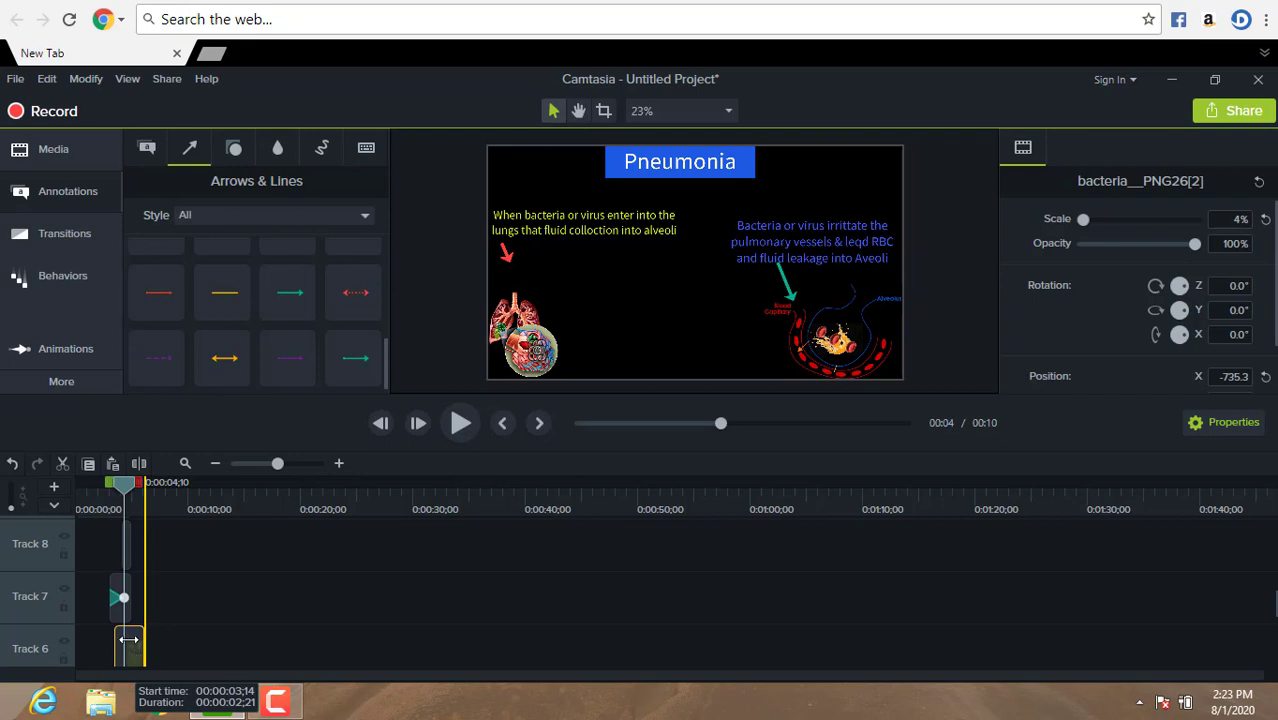
{"action": "left_click_drag", "start_coordinate": [129, 639], "coordinate": [130, 635]}
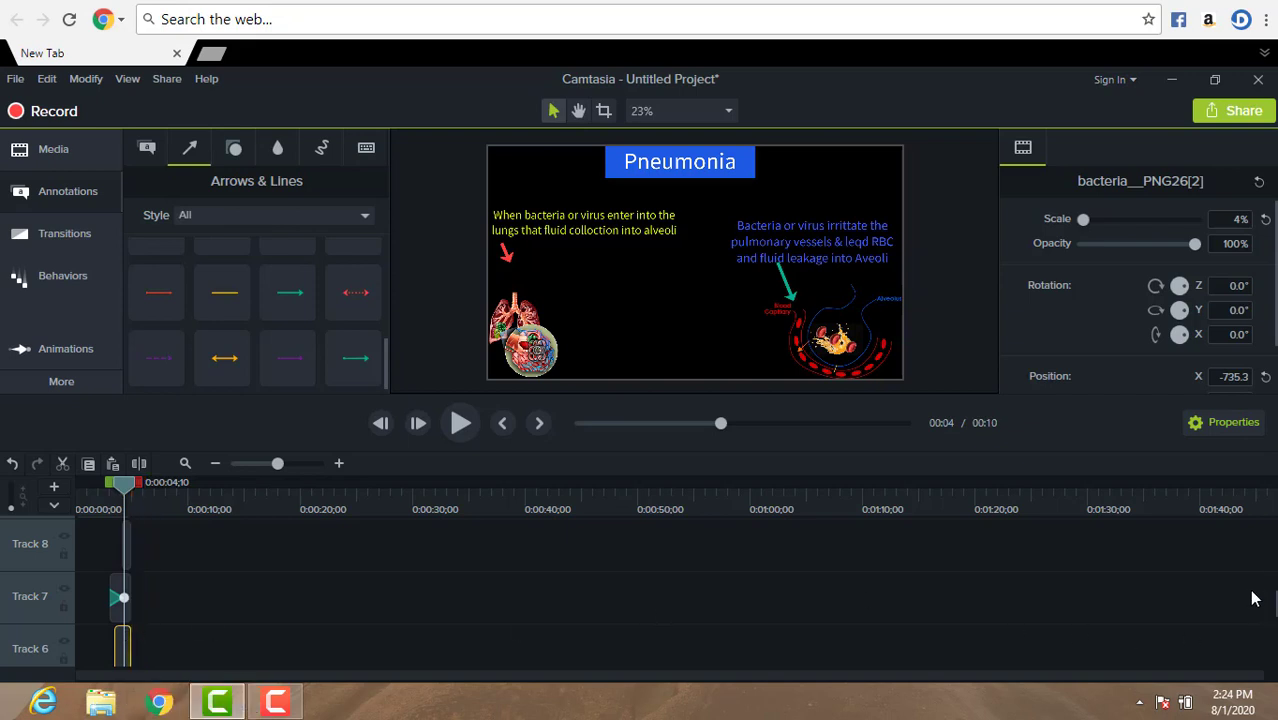
Step: Trim the bacteria clip on Track 5, red arrow on Track 4 and yellow callout on Track 3 to end at about 5 seconds
{"action": "scroll", "coordinate": [1274, 610], "scroll_direction": "down", "scroll_amount": 3}
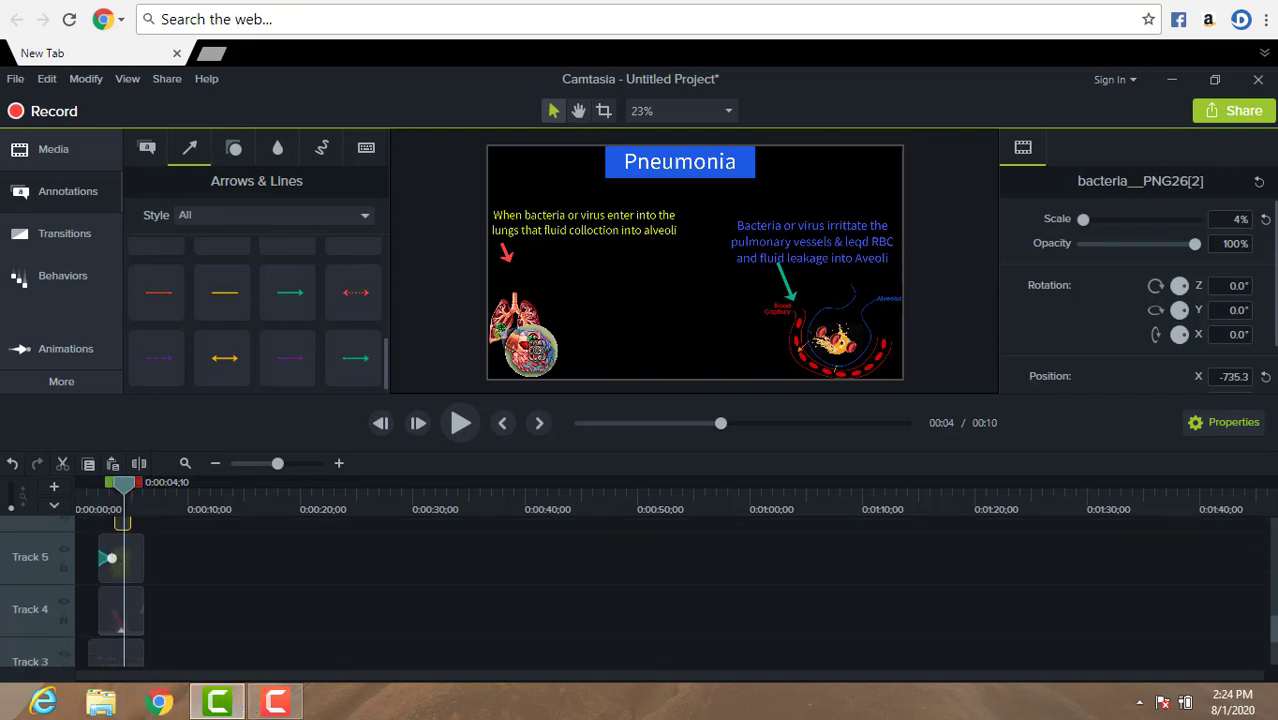
{"action": "scroll", "coordinate": [1274, 610], "scroll_direction": "up", "scroll_amount": 1}
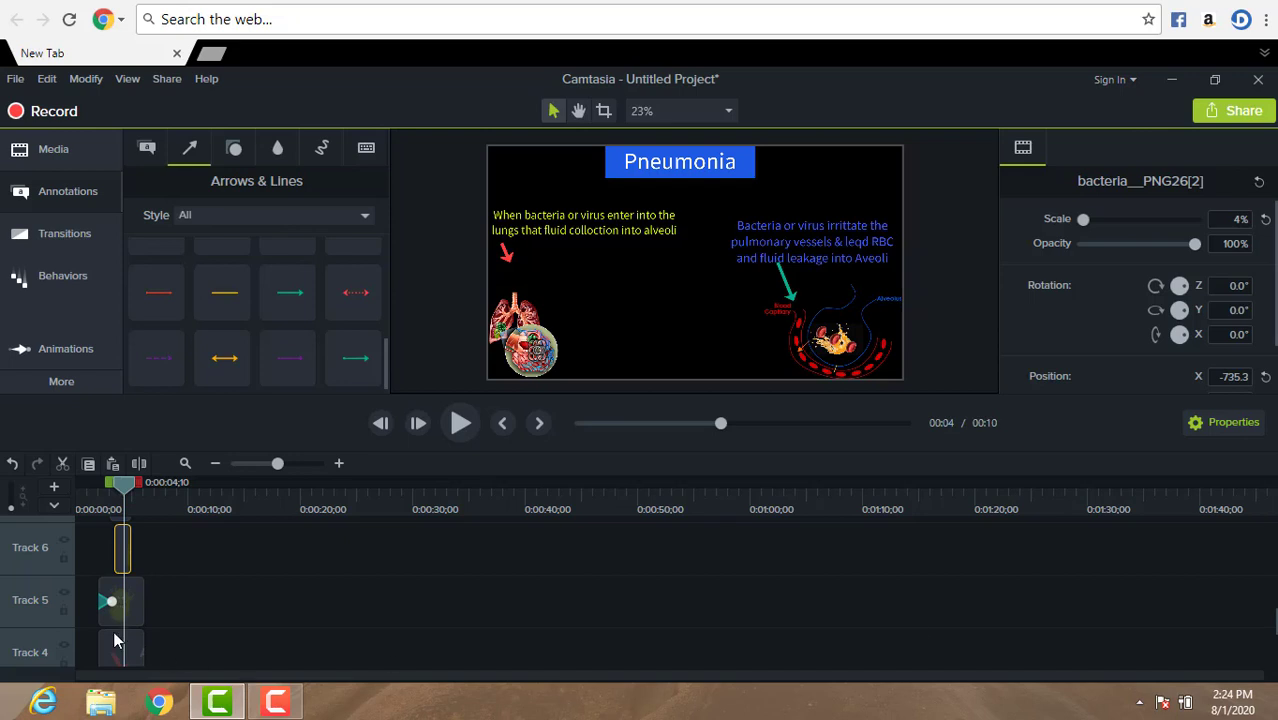
{"action": "left_click", "coordinate": [140, 614]}
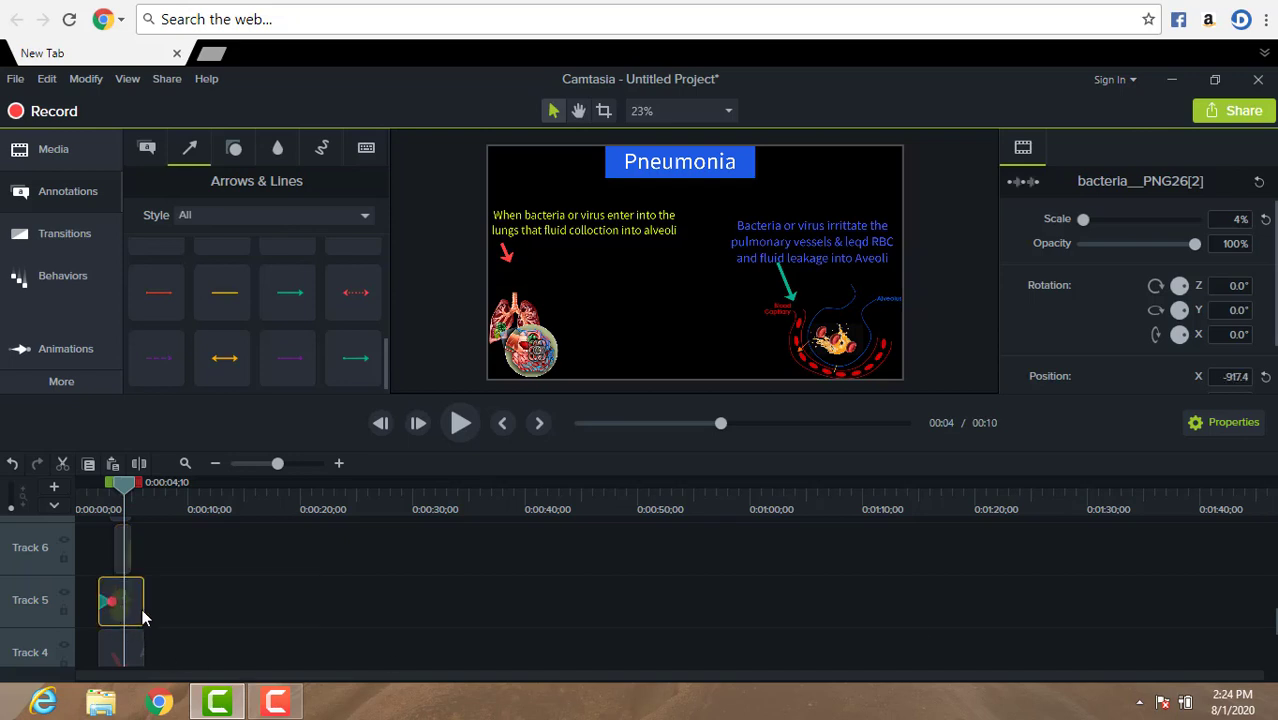
{"action": "left_click_drag", "start_coordinate": [136, 608], "coordinate": [135, 608]}
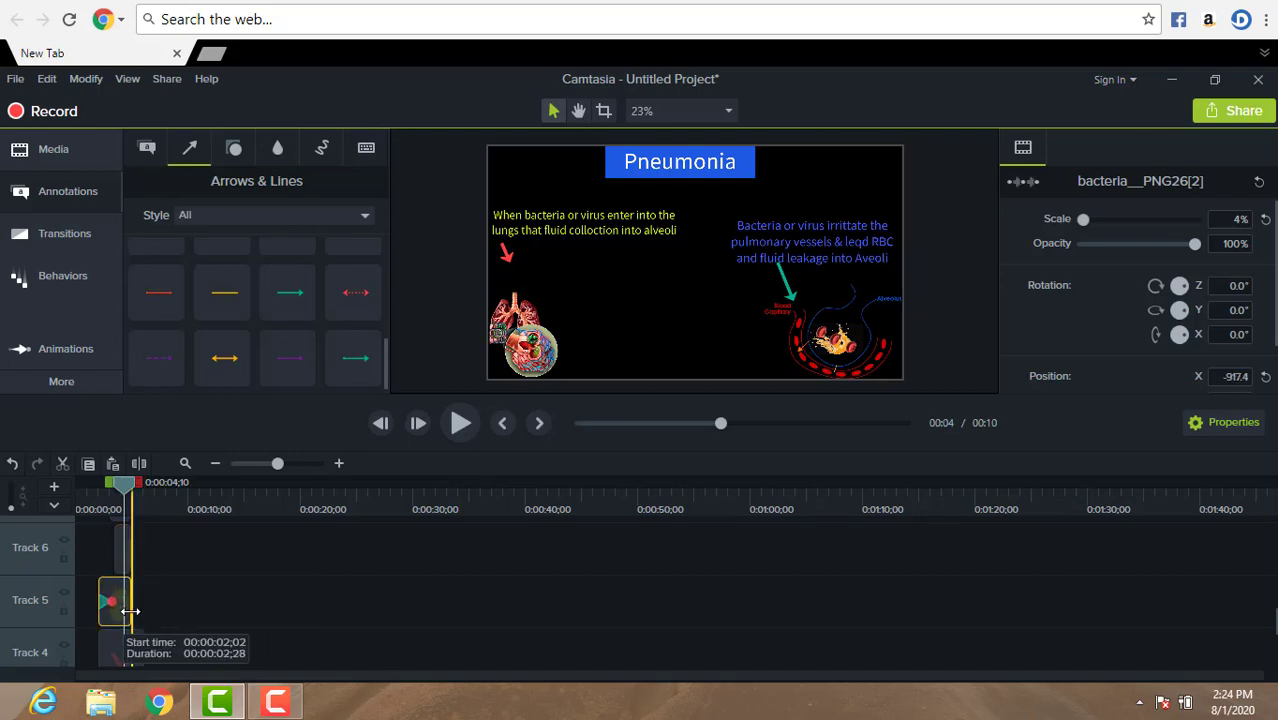
{"action": "left_click", "coordinate": [140, 660]}
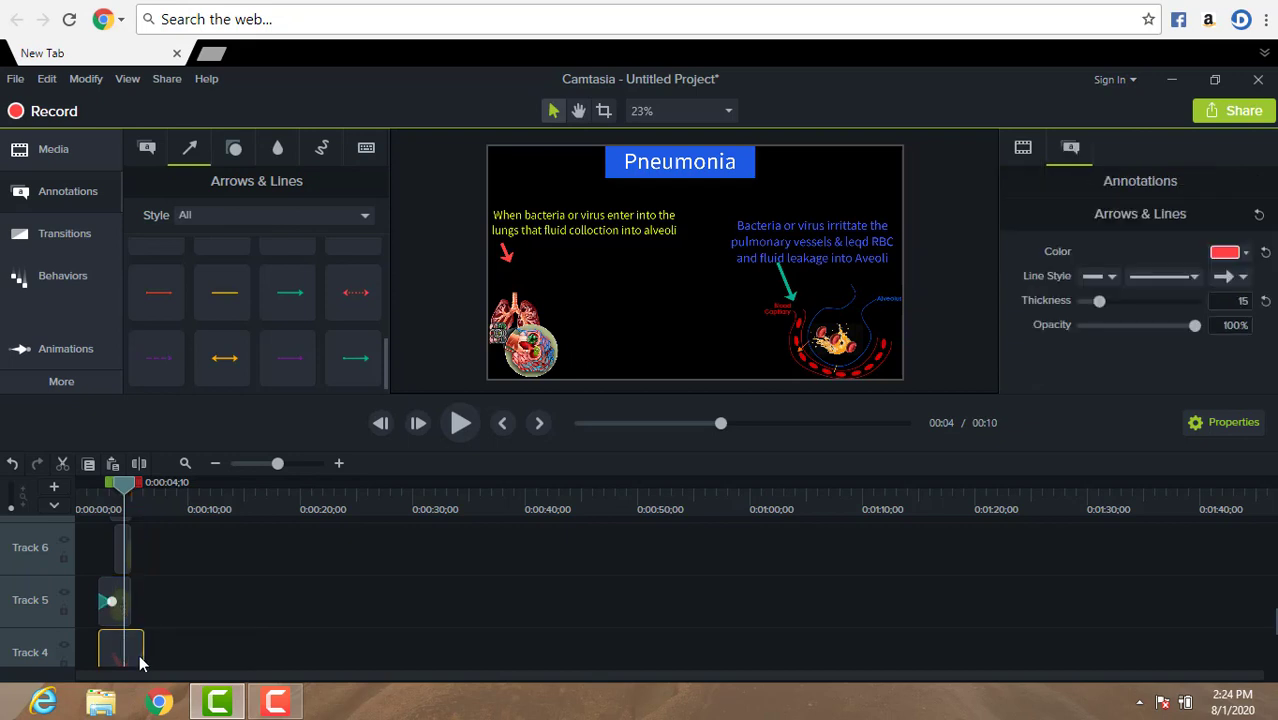
{"action": "left_click_drag", "start_coordinate": [135, 653], "coordinate": [120, 653]}
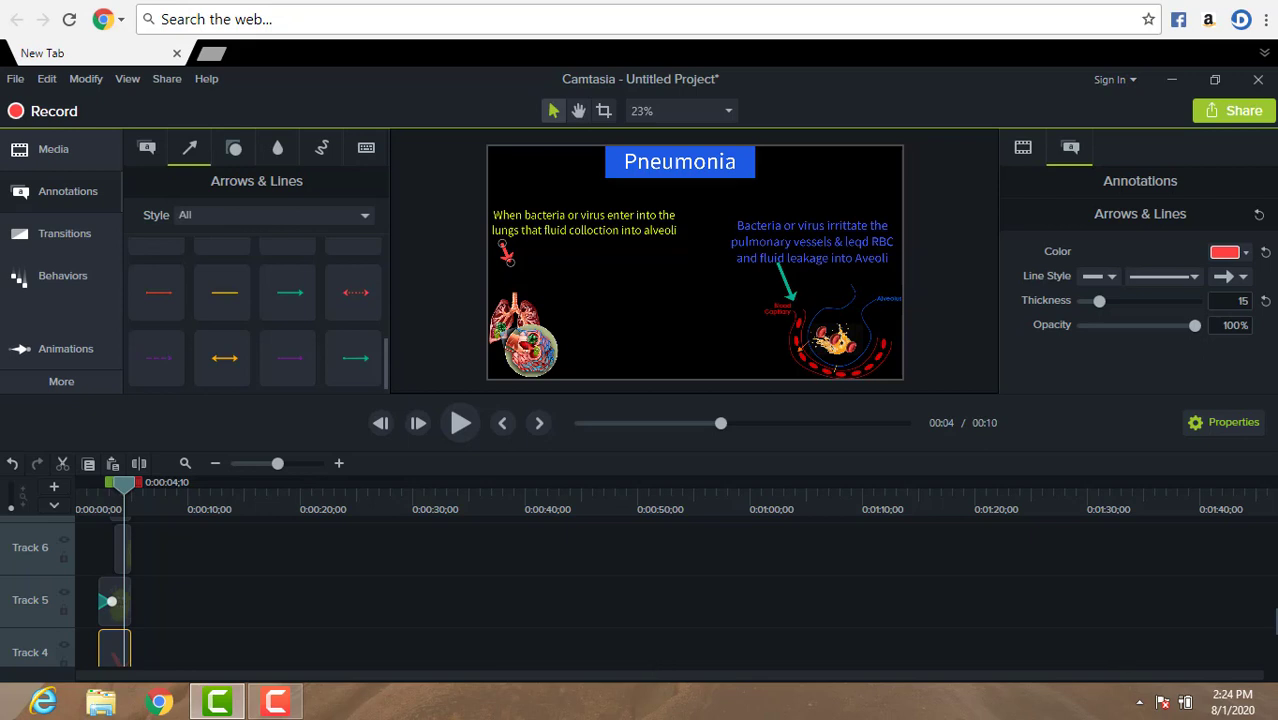
{"action": "scroll", "coordinate": [120, 640], "scroll_direction": "down", "scroll_amount": 3}
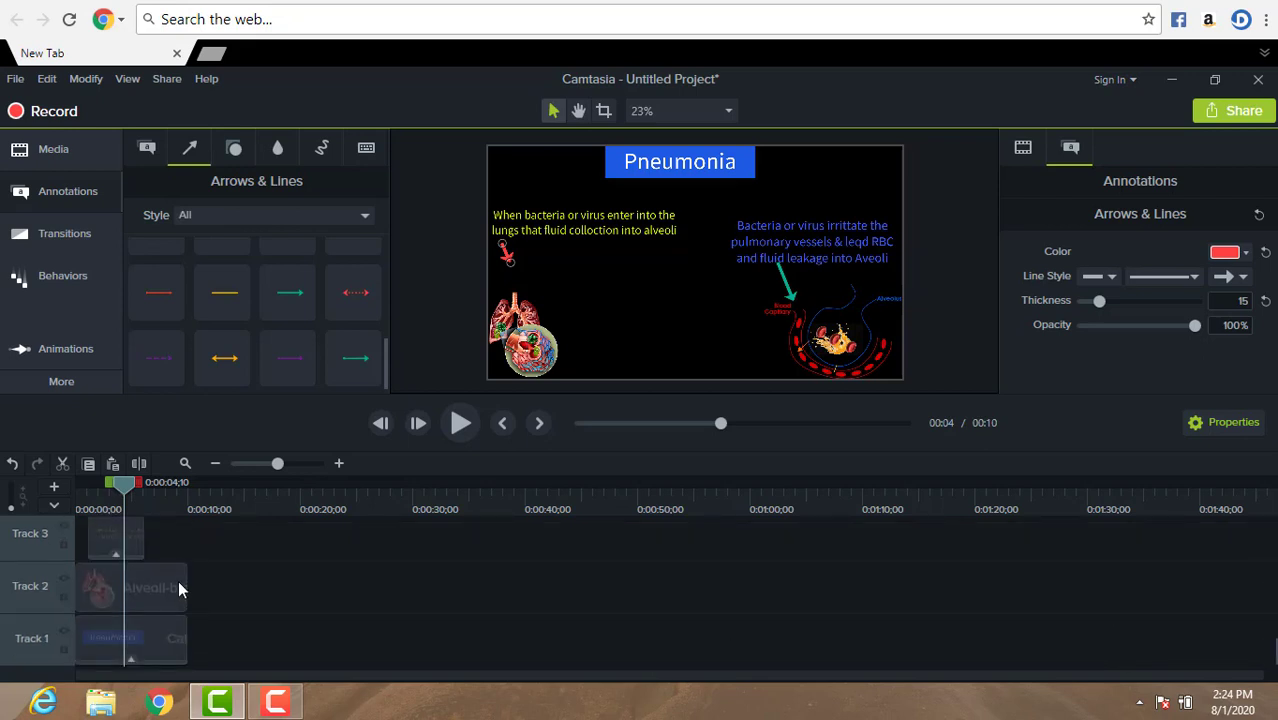
{"action": "left_click", "coordinate": [136, 553]}
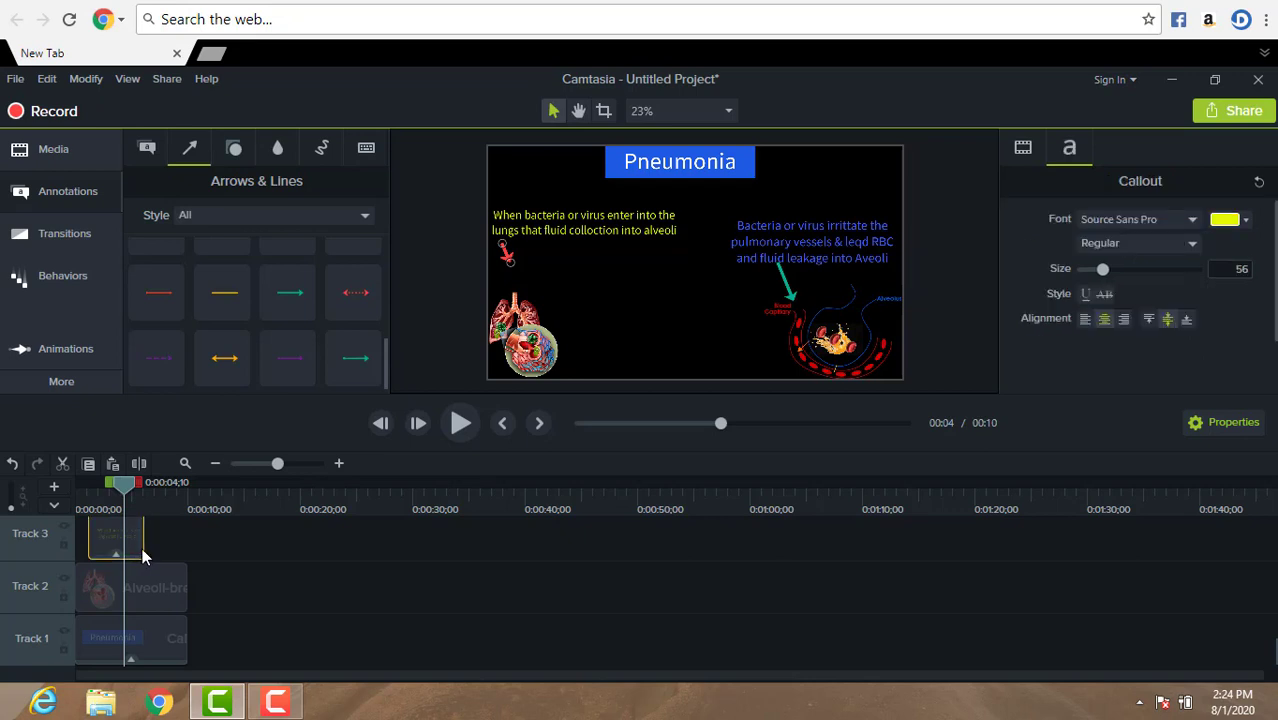
{"action": "left_click_drag", "start_coordinate": [142, 548], "coordinate": [130, 551]}
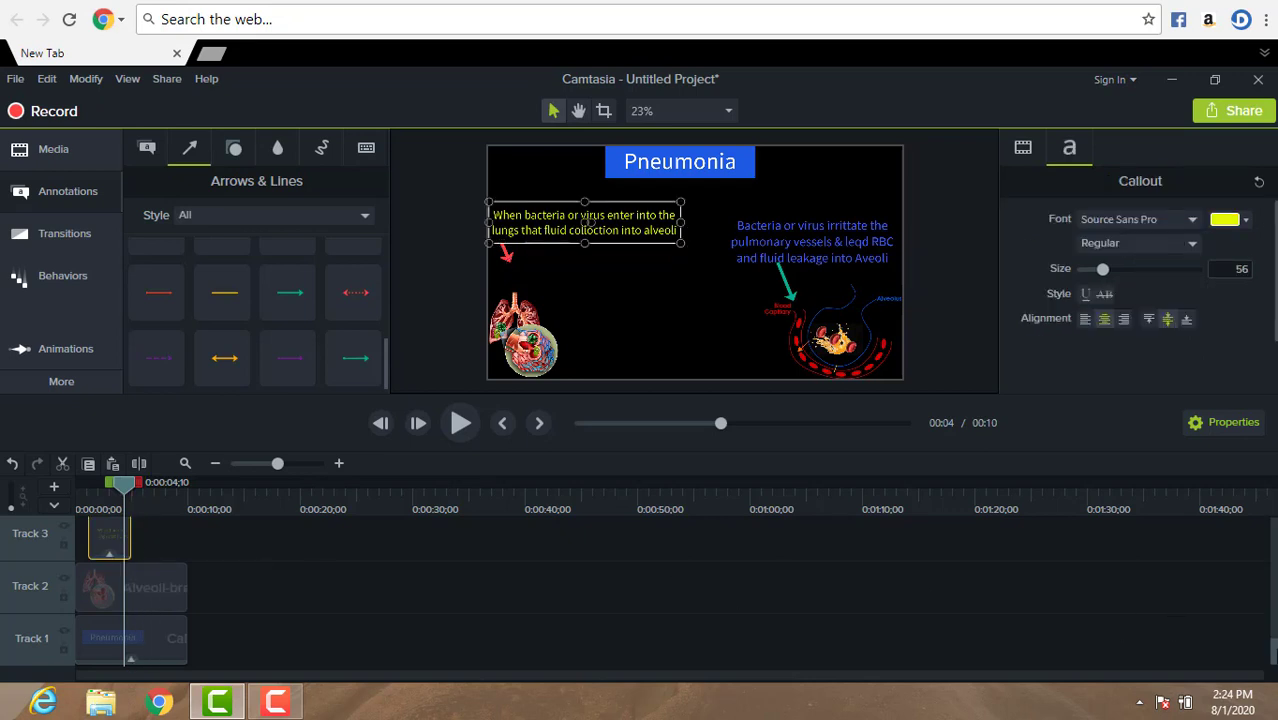
Step: Shift the capillary and alveolus image on Track 9 to start at about 6 seconds and the liquid splash on Track 10 at about 7 seconds
{"action": "left_click_drag", "start_coordinate": [1273, 655], "coordinate": [1272, 591]}
{"action": "left_click_drag", "start_coordinate": [93, 566], "coordinate": [171, 569]}
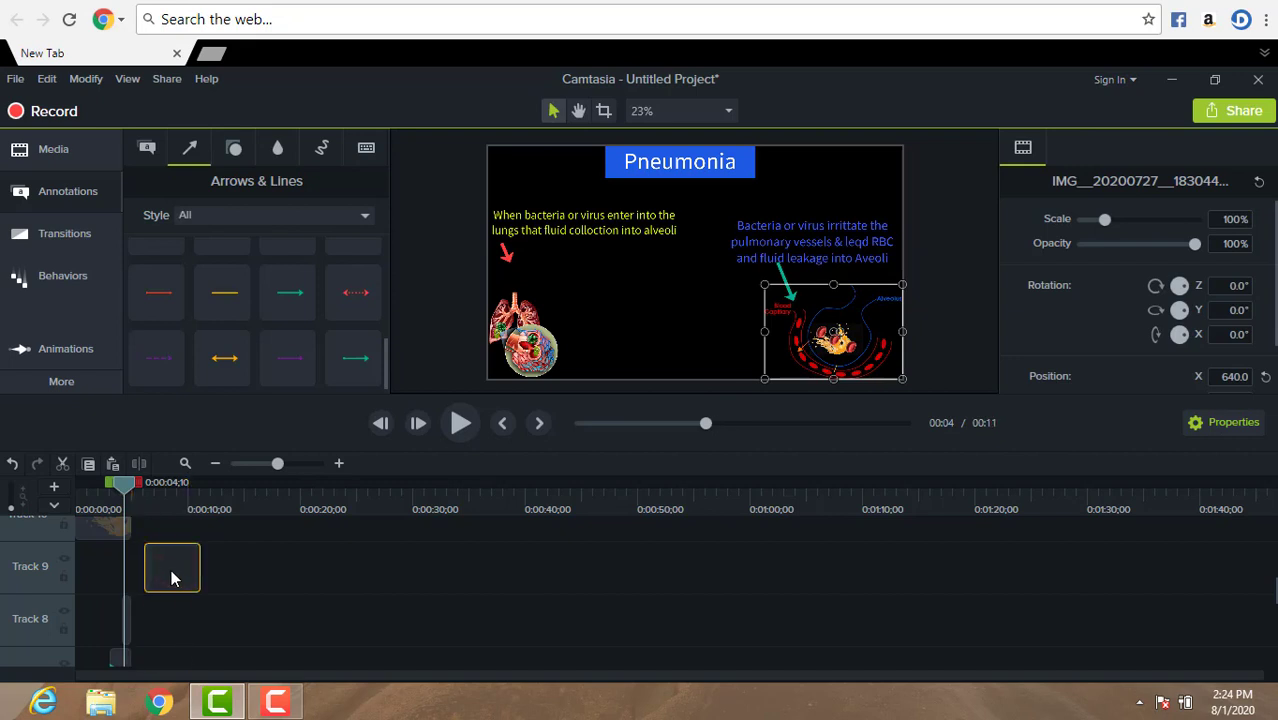
{"action": "left_click_drag", "start_coordinate": [110, 526], "coordinate": [188, 585]}
Step: Shift the red blood cell clips on Tracks 11, 12 and 13 to start together at about 5 seconds
{"action": "left_click", "coordinate": [162, 590]}
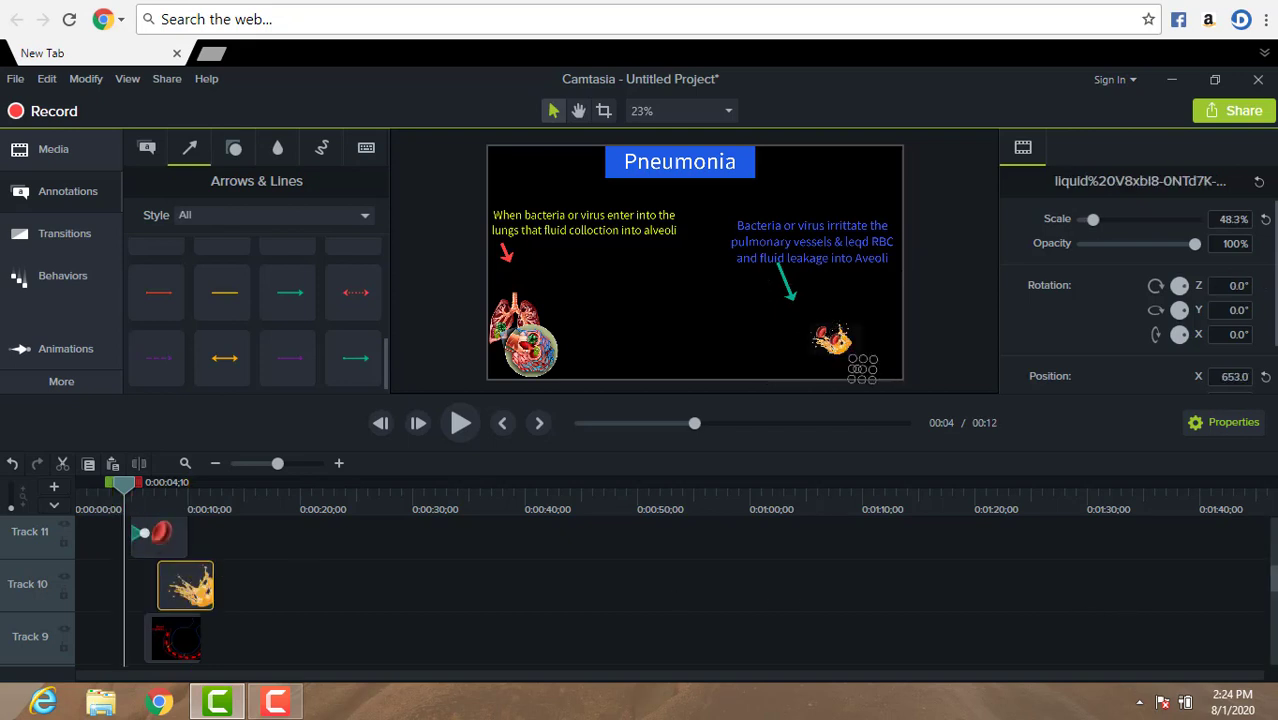
{"action": "scroll", "coordinate": [629, 607], "scroll_direction": "up", "scroll_amount": 4}
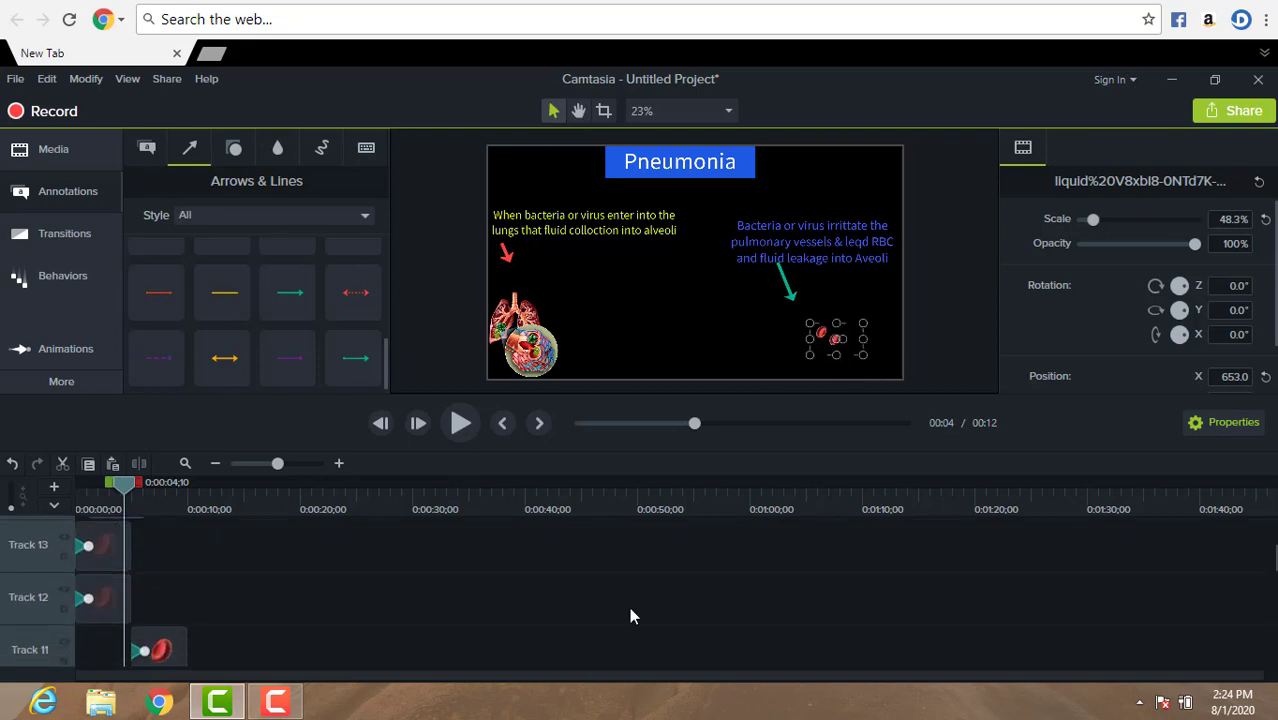
{"action": "left_click_drag", "start_coordinate": [113, 598], "coordinate": [164, 590]}
{"action": "left_click_drag", "start_coordinate": [102, 558], "coordinate": [165, 559]}
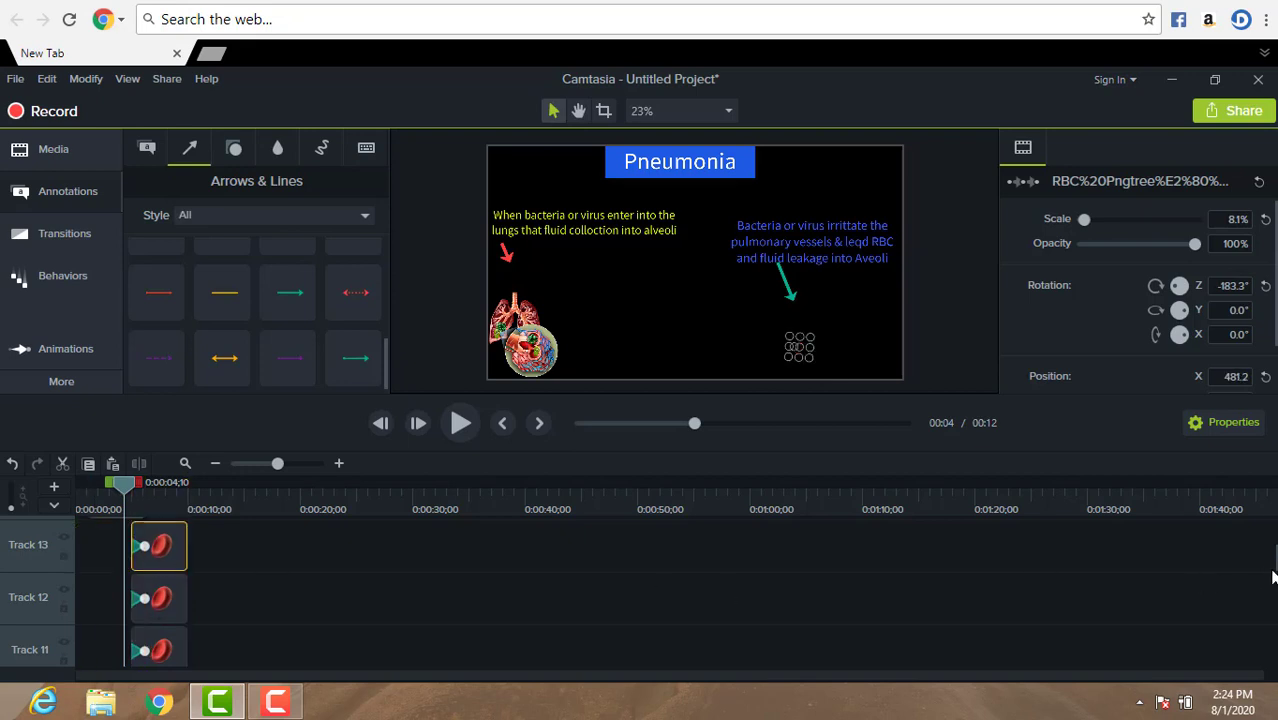
Step: Shift the blue callout on Track 14 to start at about 6 seconds and the green arrow on Track 15 at about 7 seconds
{"action": "scroll", "coordinate": [500, 620], "scroll_direction": "up", "scroll_amount": 2}
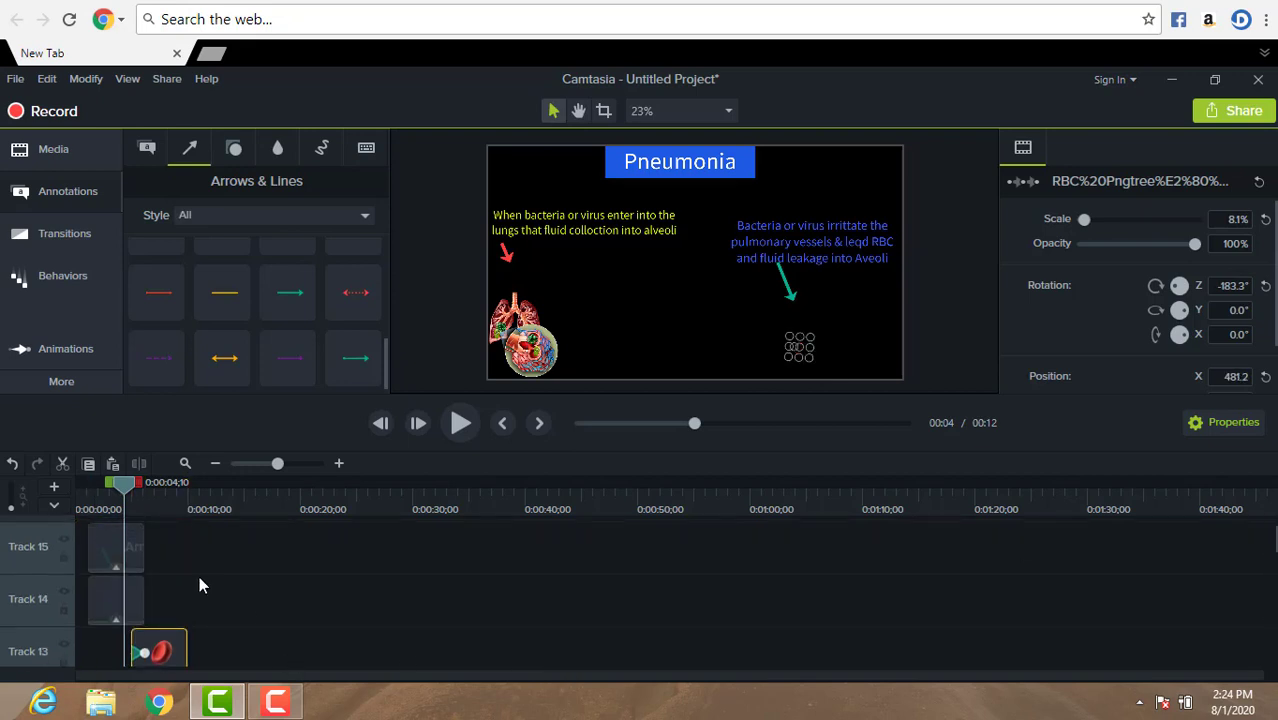
{"action": "left_click_drag", "start_coordinate": [119, 587], "coordinate": [206, 600]}
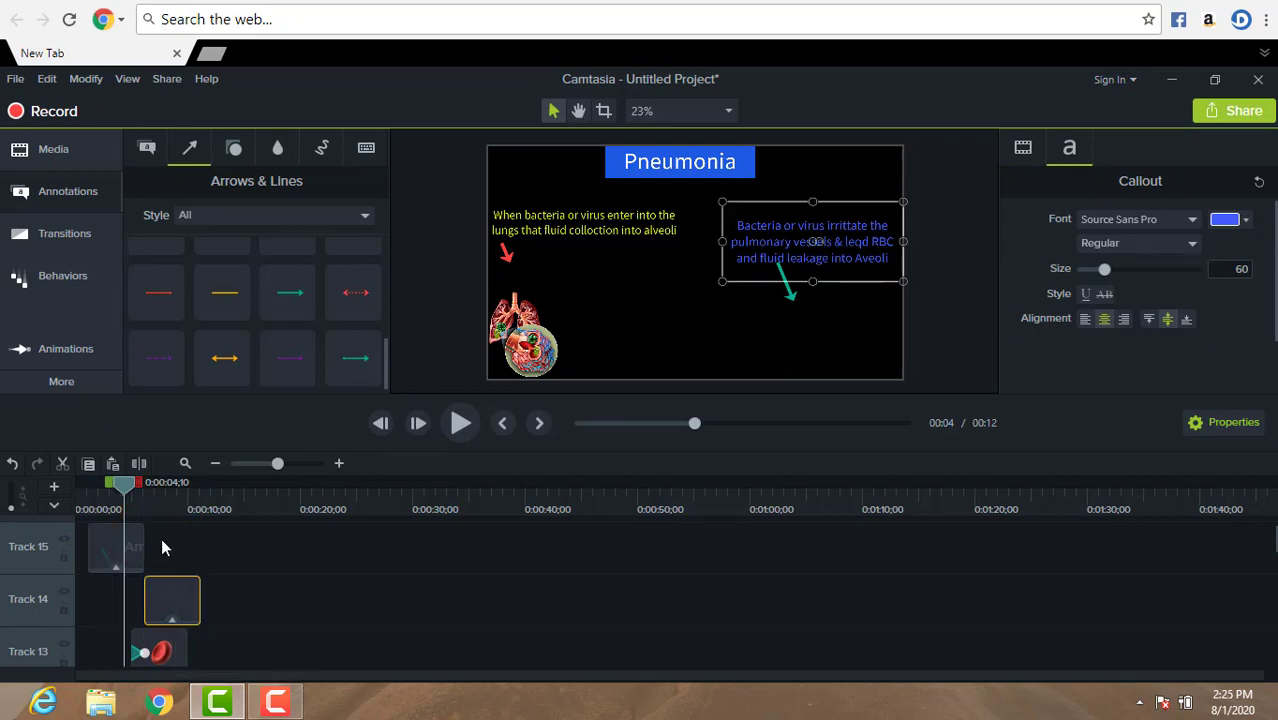
{"action": "left_click", "coordinate": [139, 541]}
{"action": "key", "text": "ctrl+Home"}
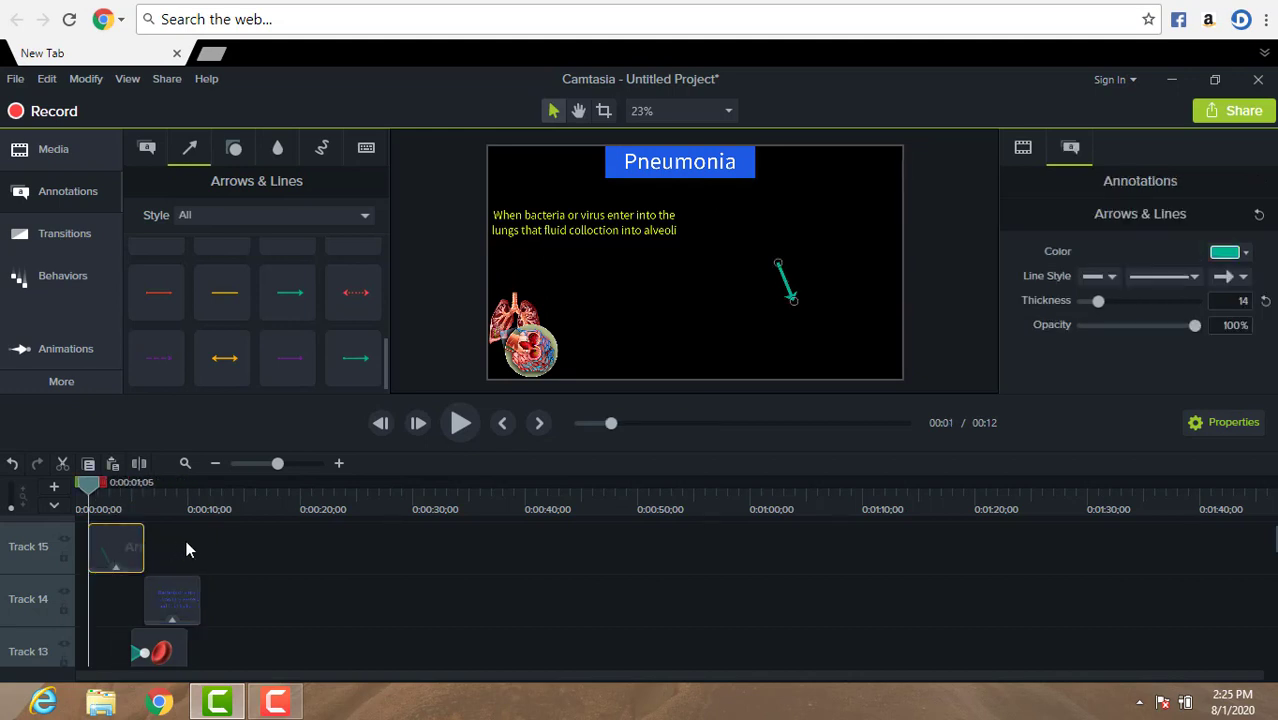
{"action": "left_click_drag", "start_coordinate": [124, 547], "coordinate": [187, 549]}
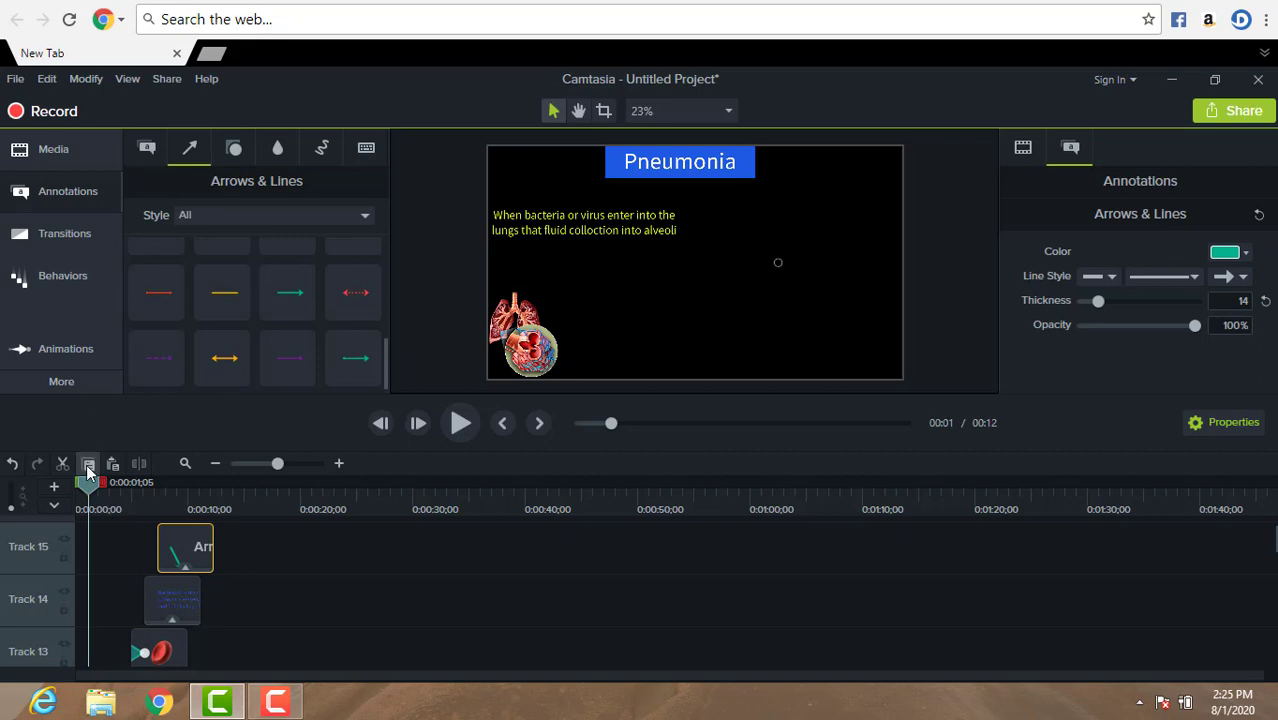
Step: Play the animation from the start through about 10 seconds to check the staggered clip timing
{"action": "left_click_drag", "start_coordinate": [91, 481], "coordinate": [77, 486]}
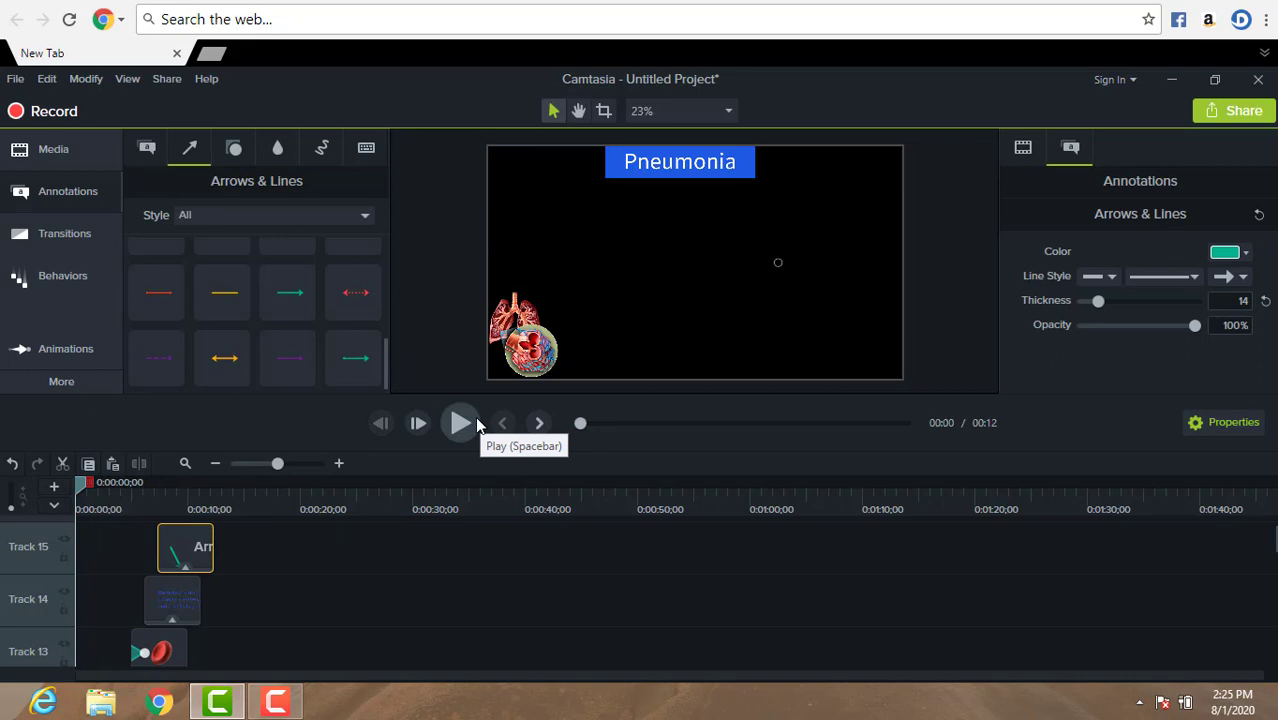
{"action": "left_click", "coordinate": [462, 424]}
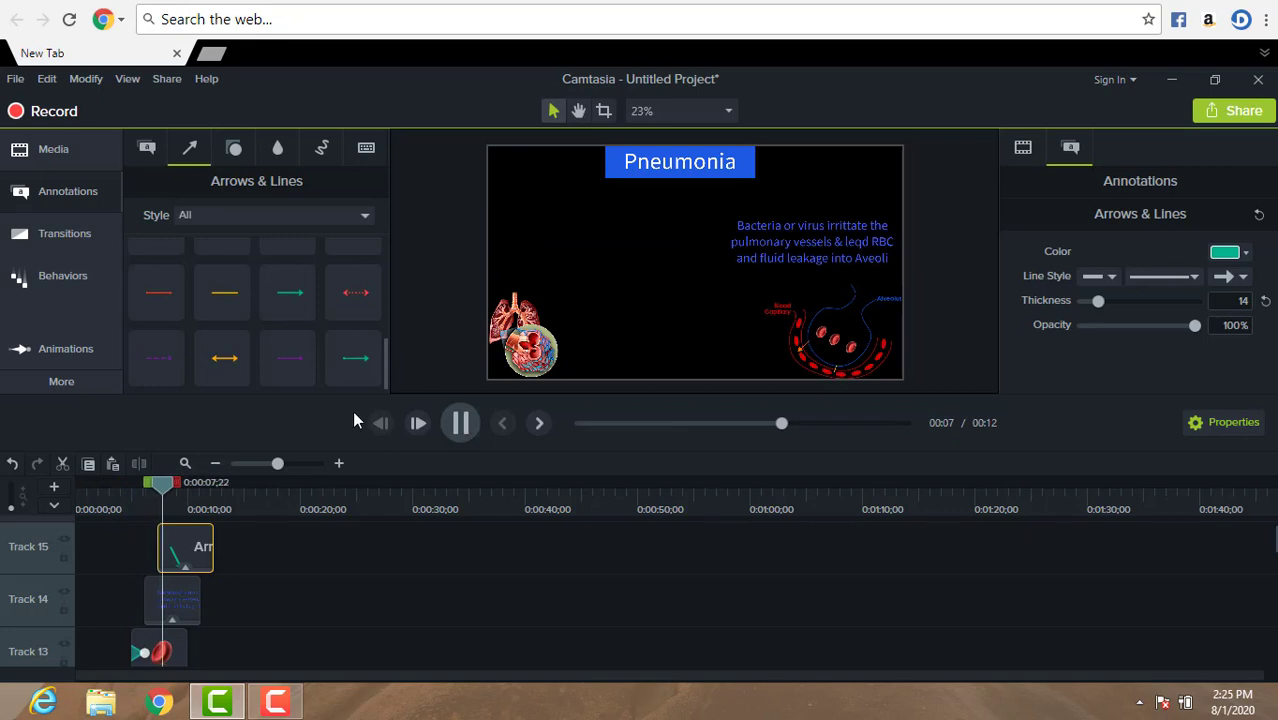
{"action": "left_click", "coordinate": [459, 424]}
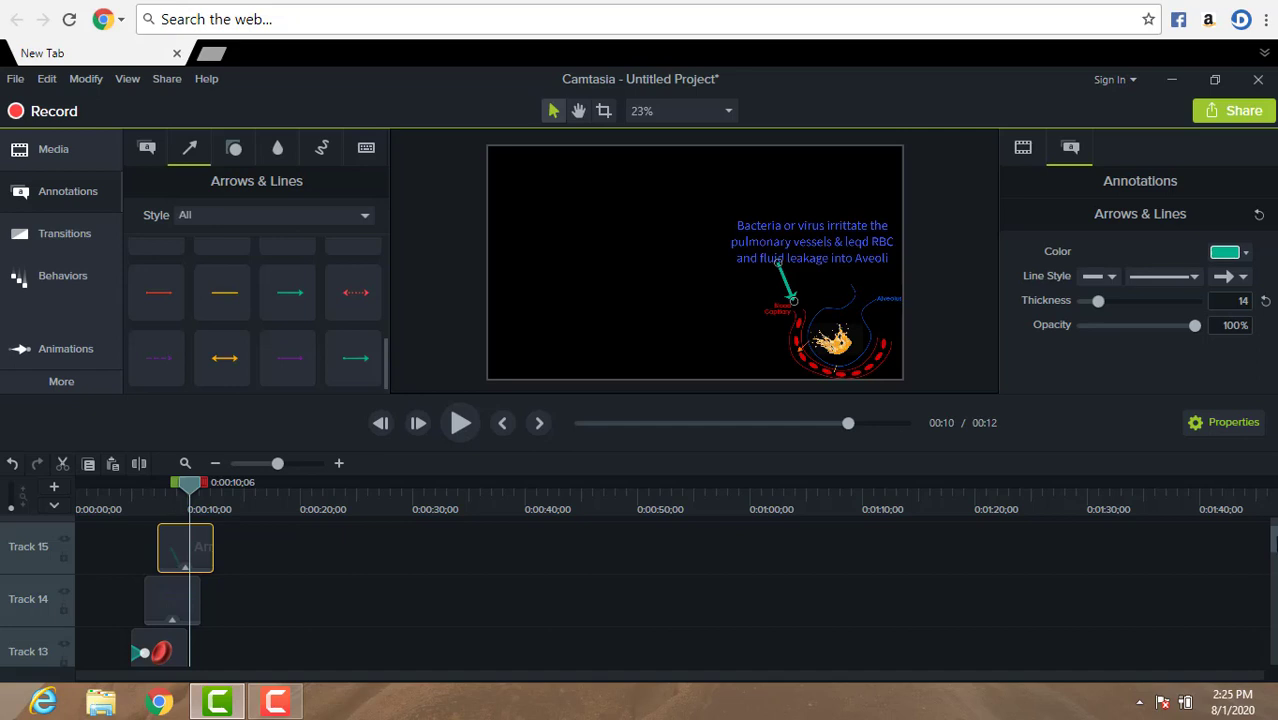
Step: Shift the capillary and alveolus image on Track 9 to start at about 4 seconds
{"action": "scroll", "coordinate": [640, 590], "scroll_direction": "down", "scroll_amount": 6}
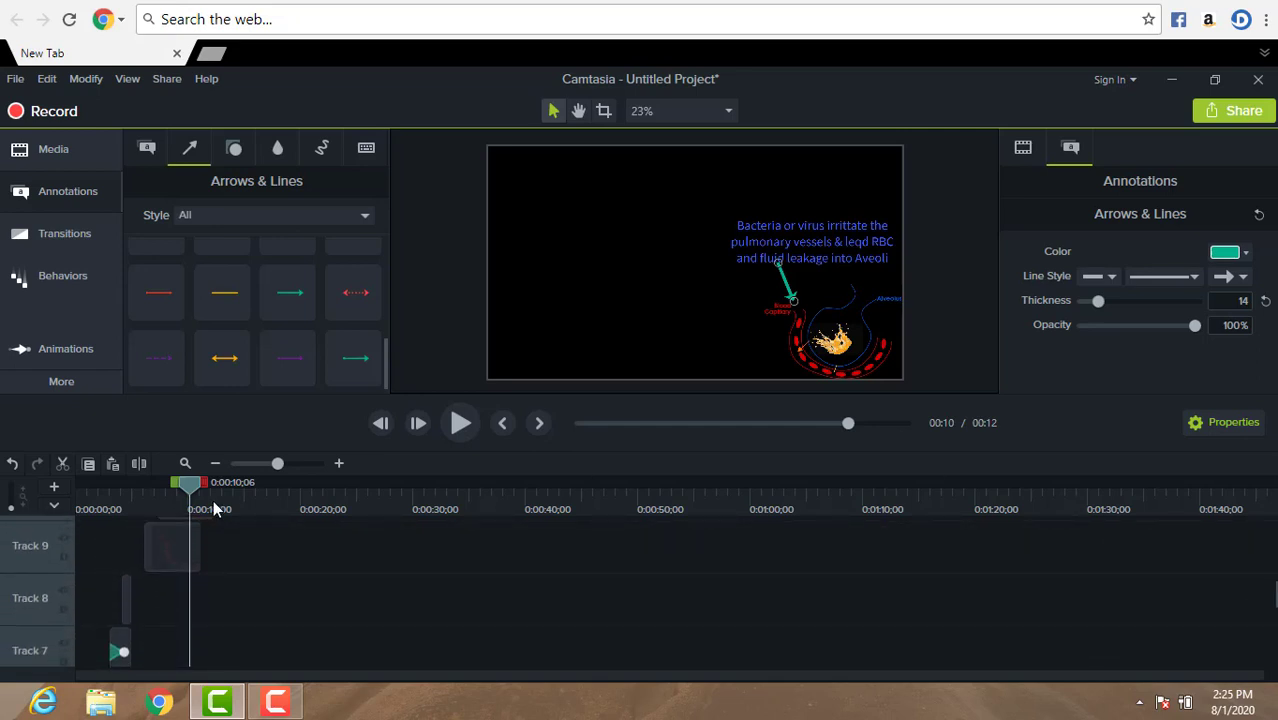
{"action": "left_click_drag", "start_coordinate": [192, 492], "coordinate": [127, 505]}
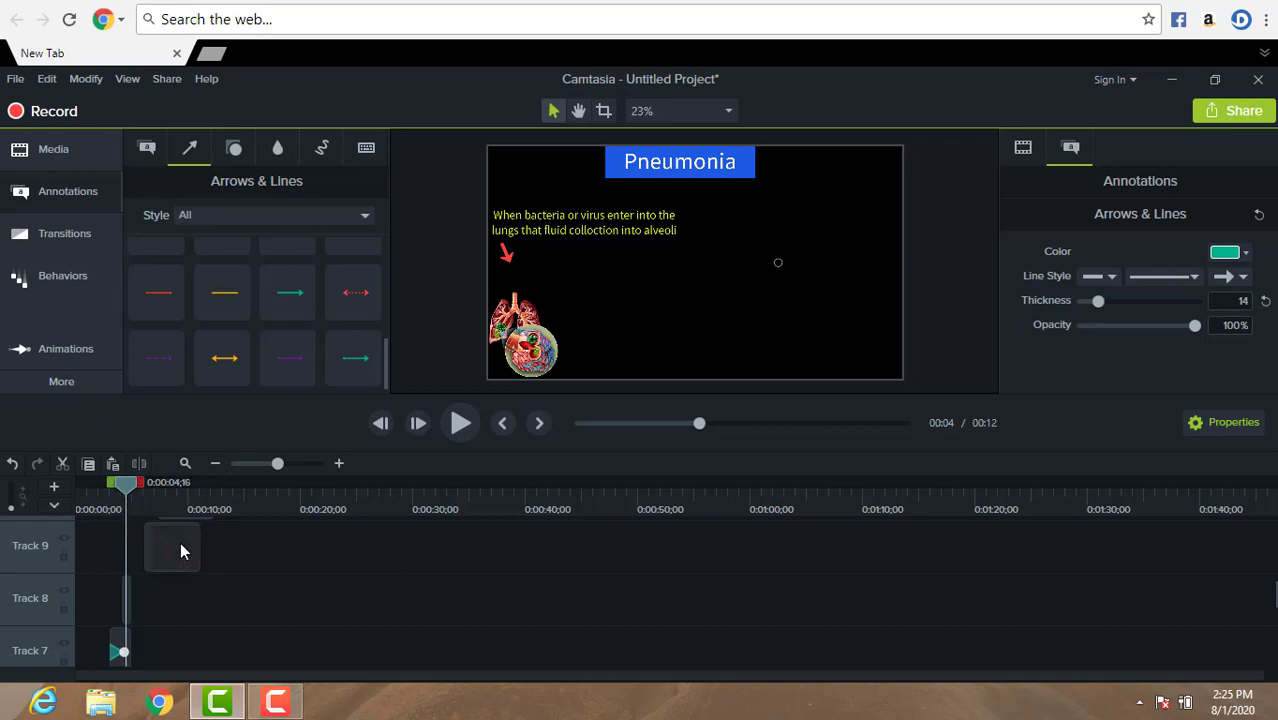
{"action": "left_click_drag", "start_coordinate": [180, 542], "coordinate": [158, 549]}
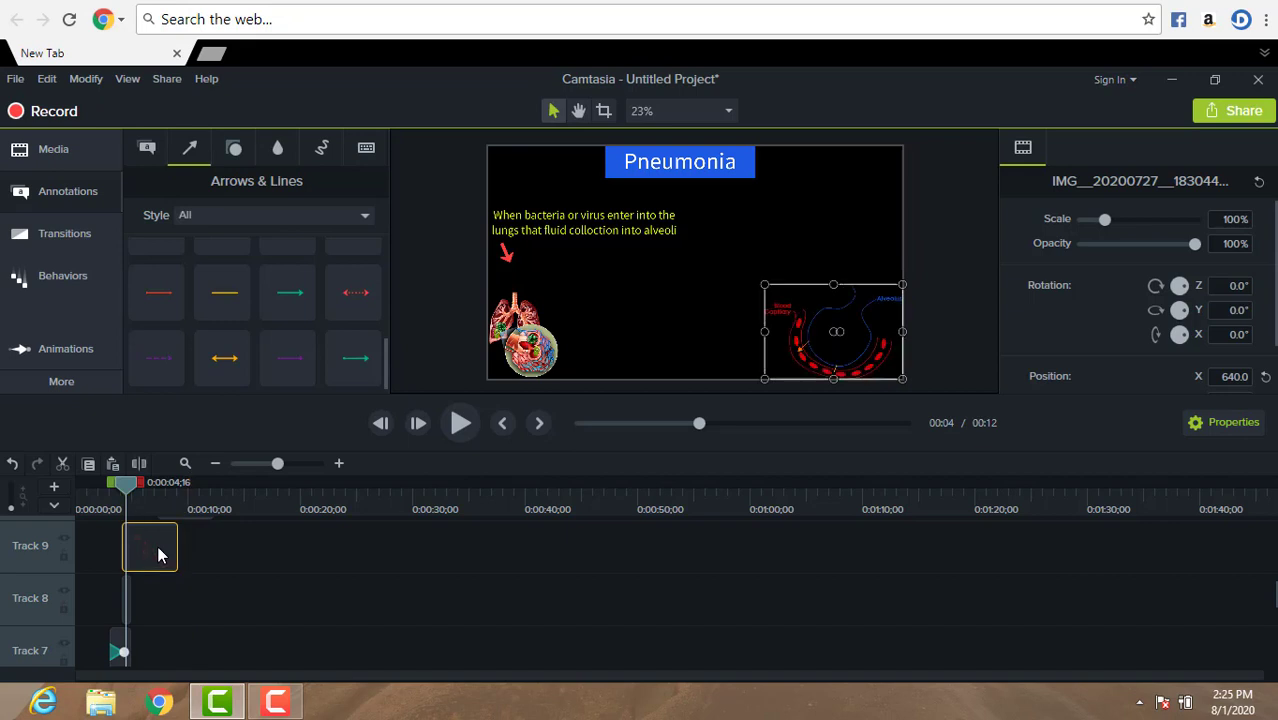
Step: Extend the virus clip on Track 8 to end at about 10 seconds, level with the title and lungs clips
{"action": "left_click", "coordinate": [130, 595]}
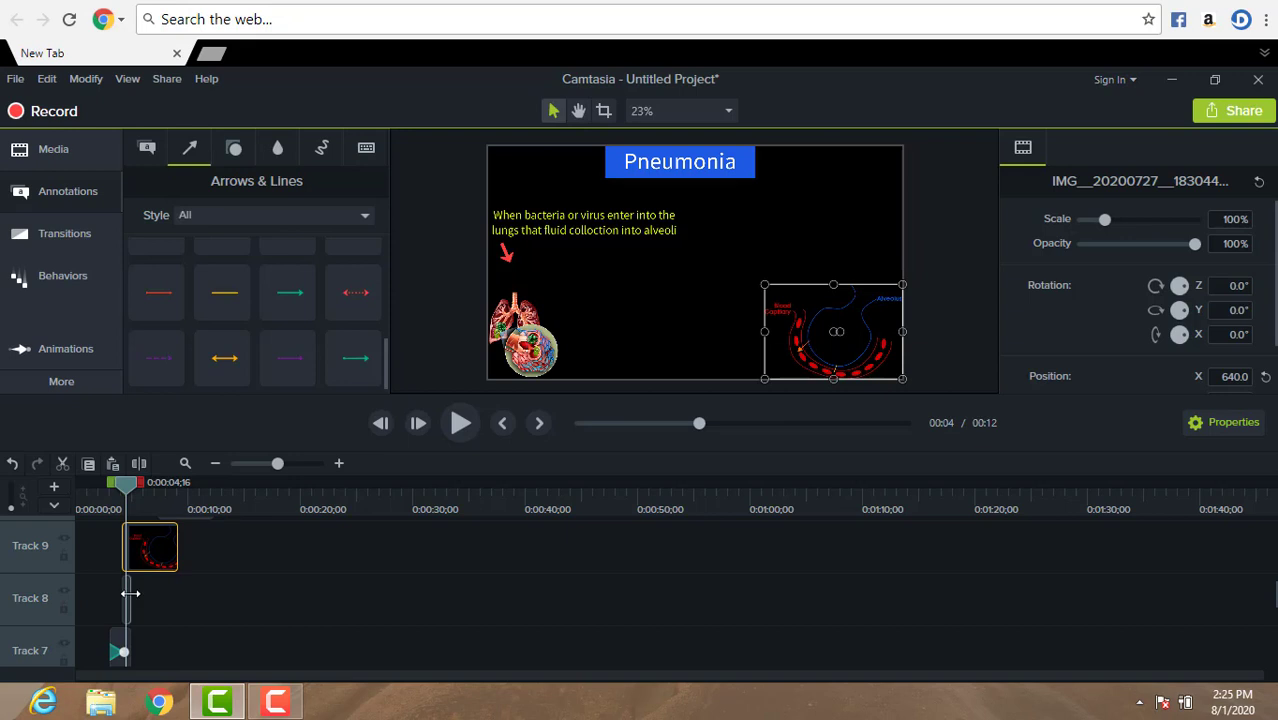
{"action": "left_click_drag", "start_coordinate": [130, 595], "coordinate": [200, 596]}
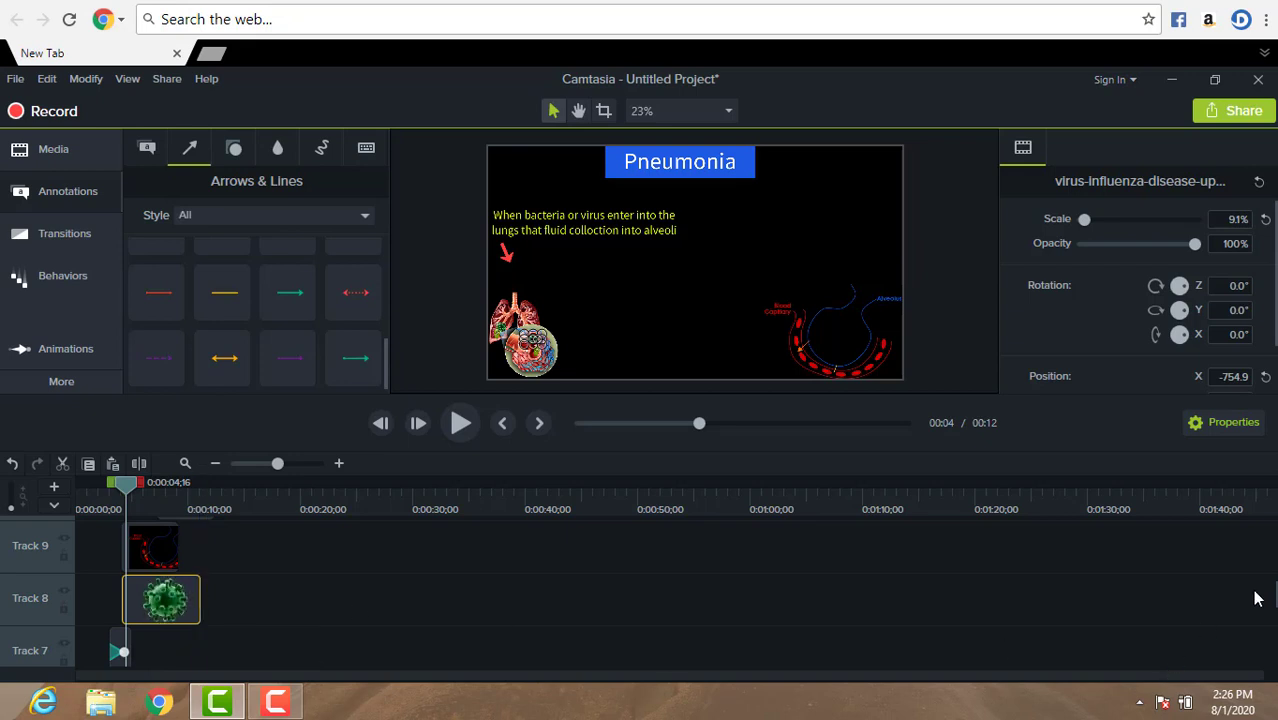
{"action": "left_click_drag", "start_coordinate": [1275, 602], "coordinate": [1275, 662]}
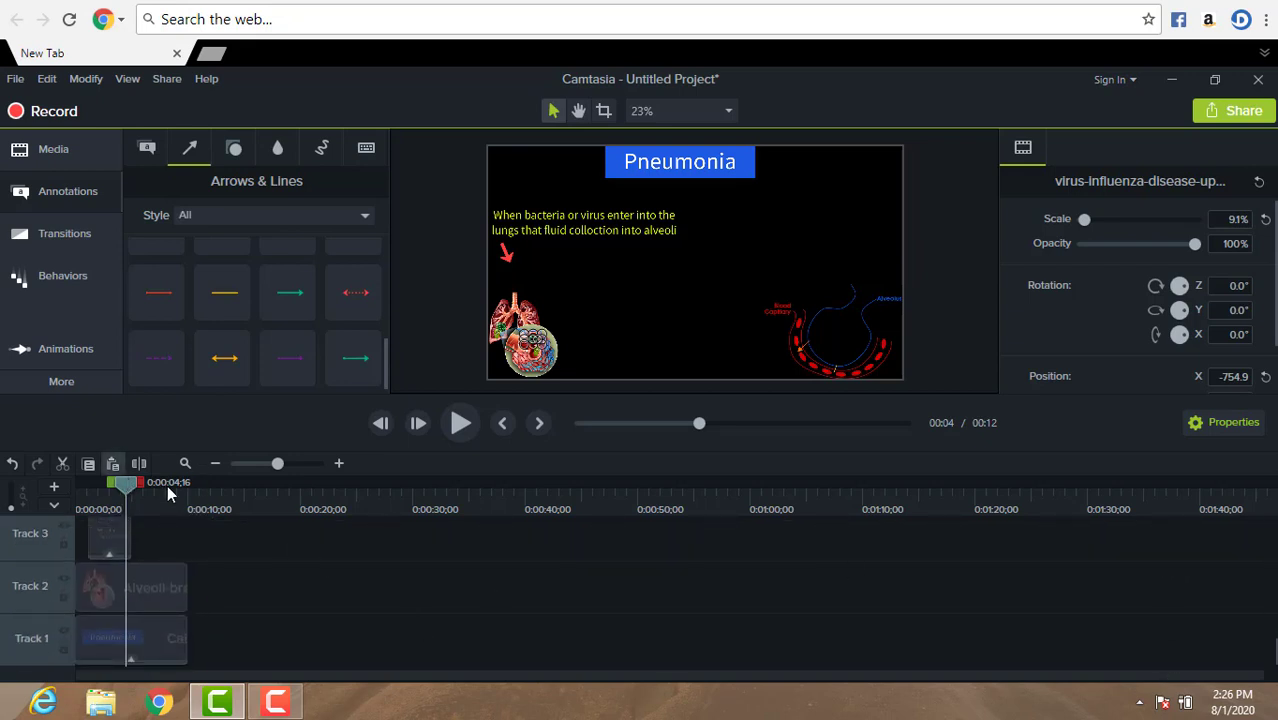
{"action": "left_click_drag", "start_coordinate": [128, 488], "coordinate": [186, 497]}
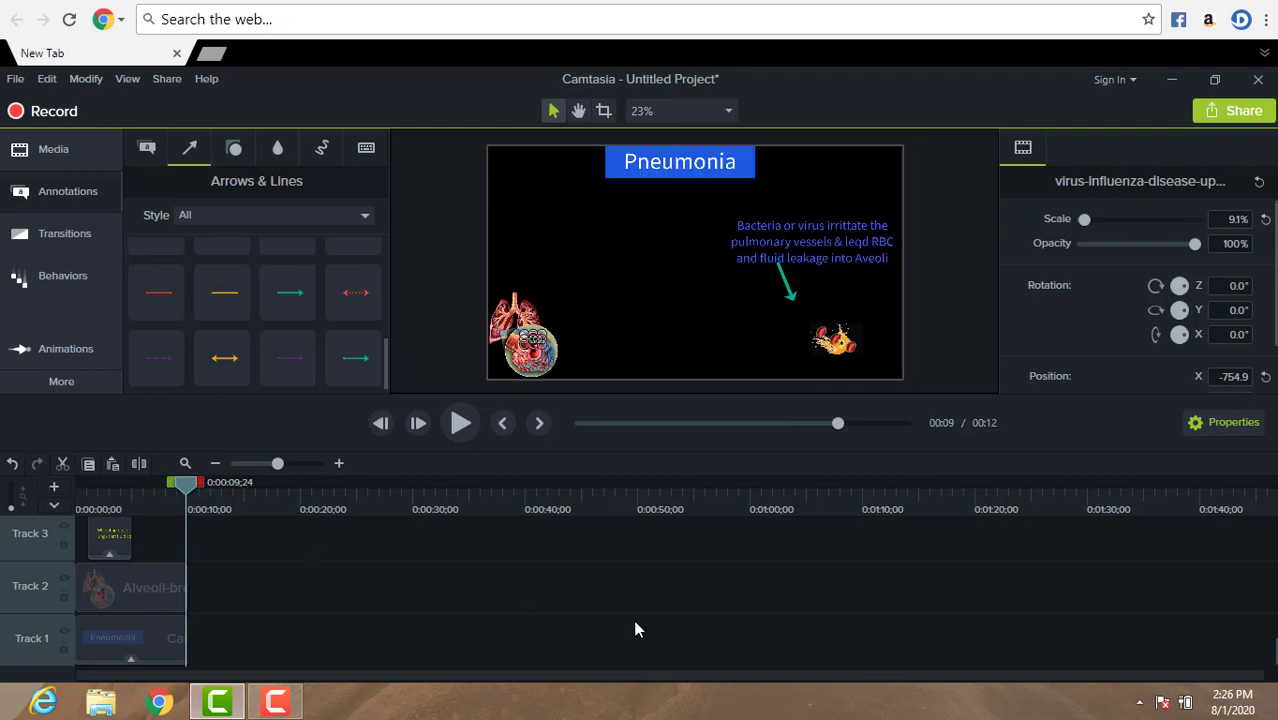
{"action": "left_click_drag", "start_coordinate": [1273, 650], "coordinate": [1273, 603]}
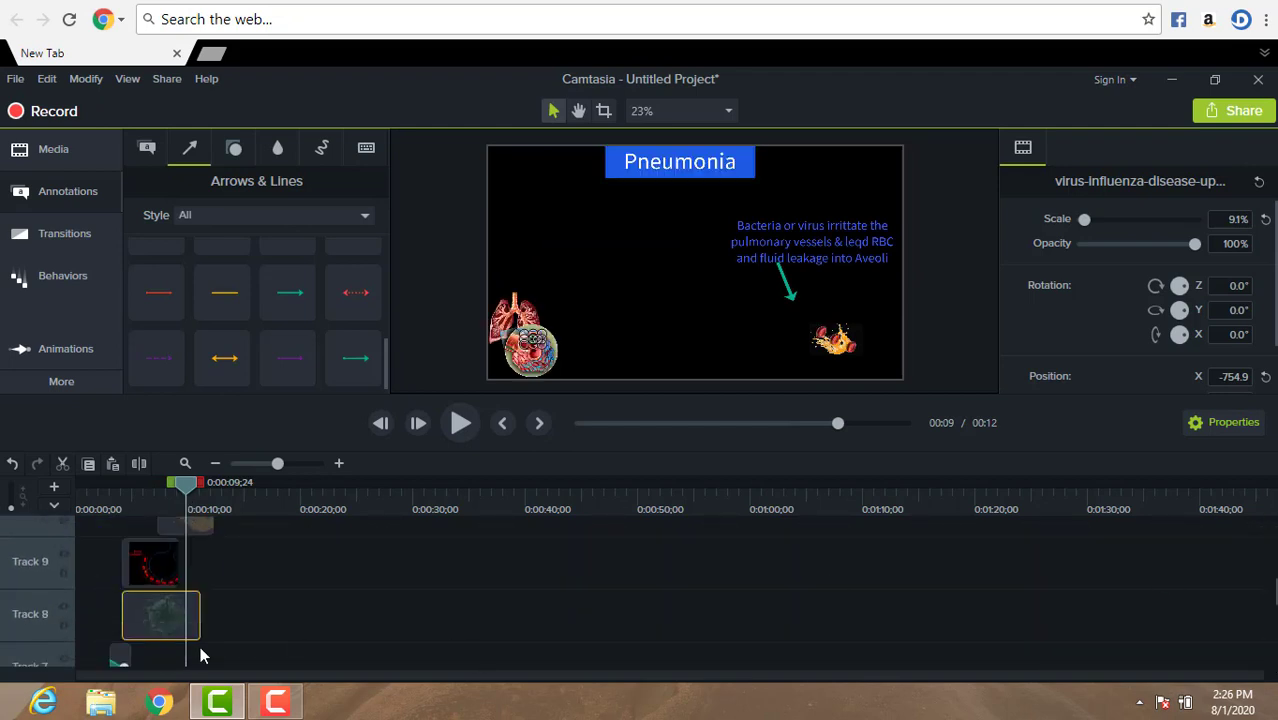
{"action": "left_click_drag", "start_coordinate": [200, 610], "coordinate": [188, 612]}
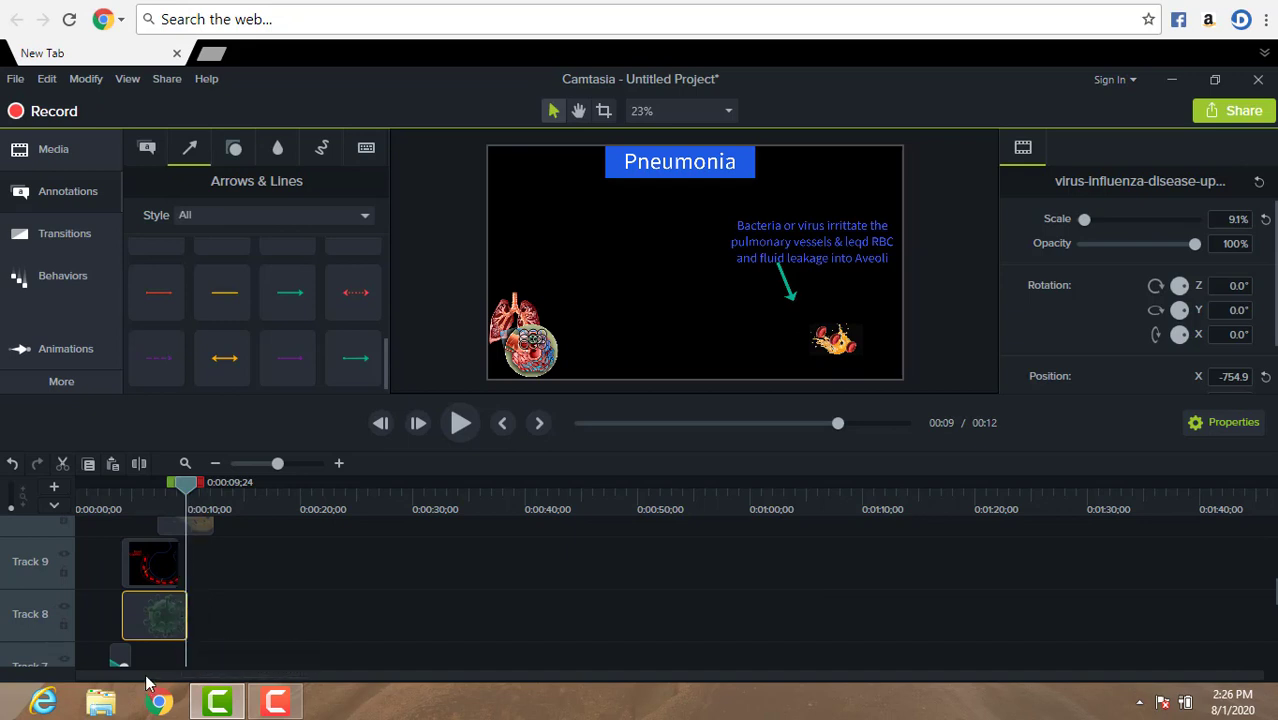
Step: Extend the virus clip on Track 7 and the bacteria clip on Track 6 to end at about 10 seconds
{"action": "left_click", "coordinate": [121, 657]}
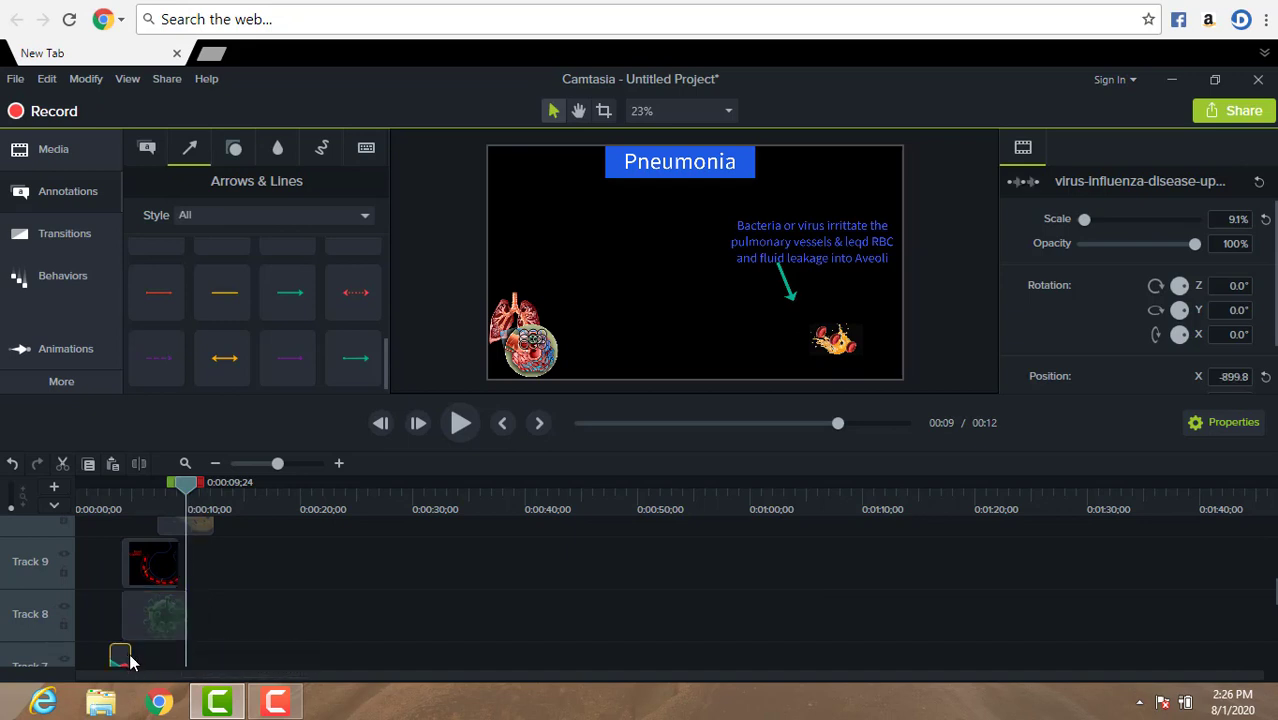
{"action": "left_click_drag", "start_coordinate": [130, 656], "coordinate": [186, 655]}
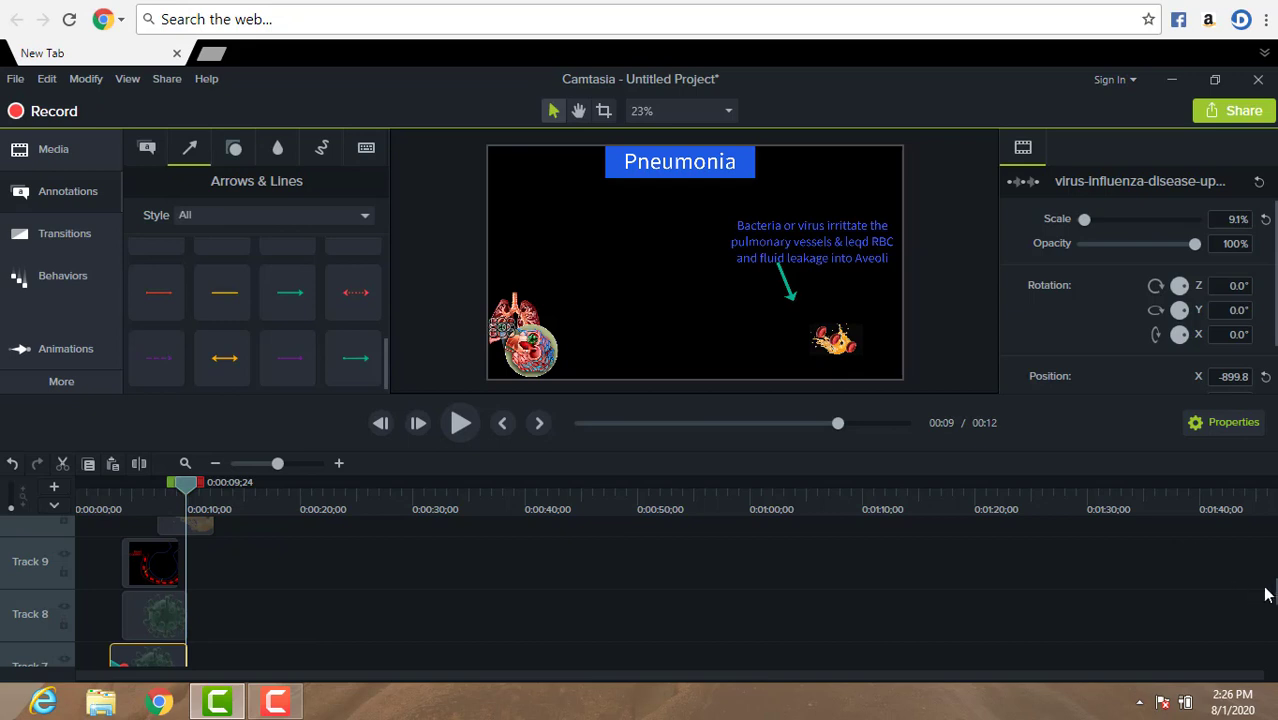
{"action": "scroll", "coordinate": [1268, 600], "scroll_direction": "down", "scroll_amount": 2}
{"action": "scroll", "coordinate": [730, 610], "scroll_direction": "down", "scroll_amount": 1}
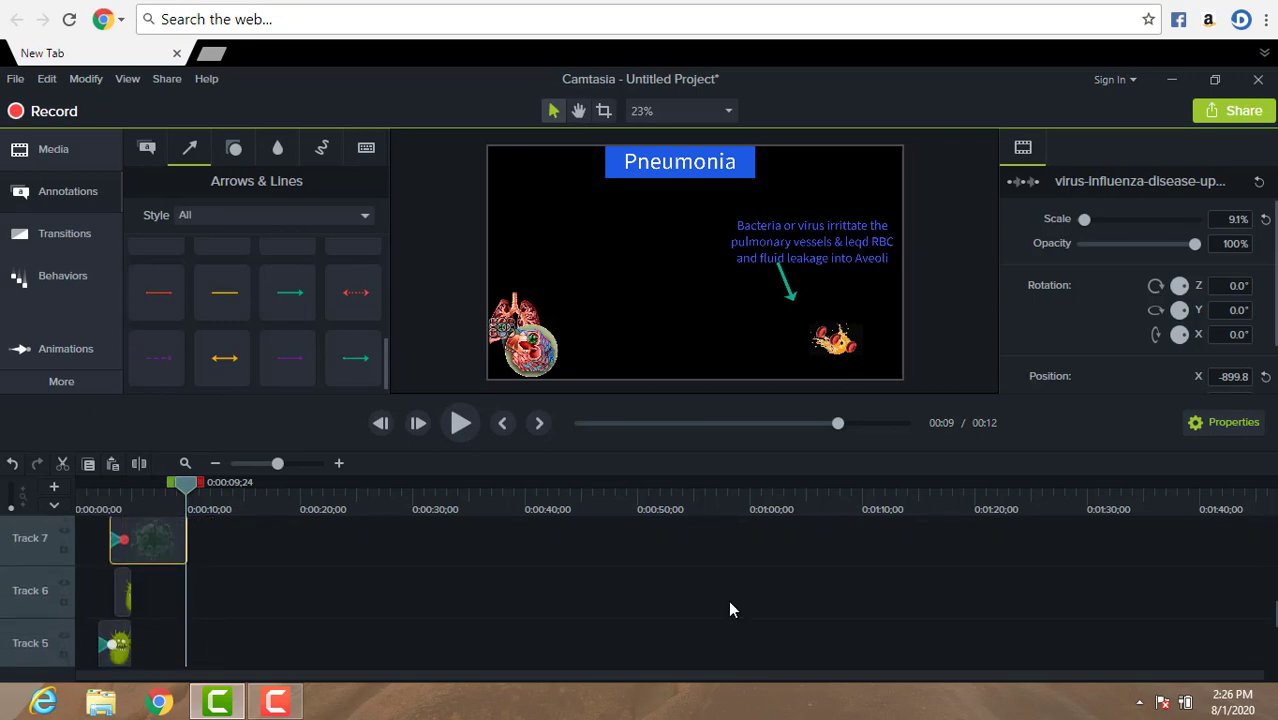
{"action": "left_click", "coordinate": [127, 606]}
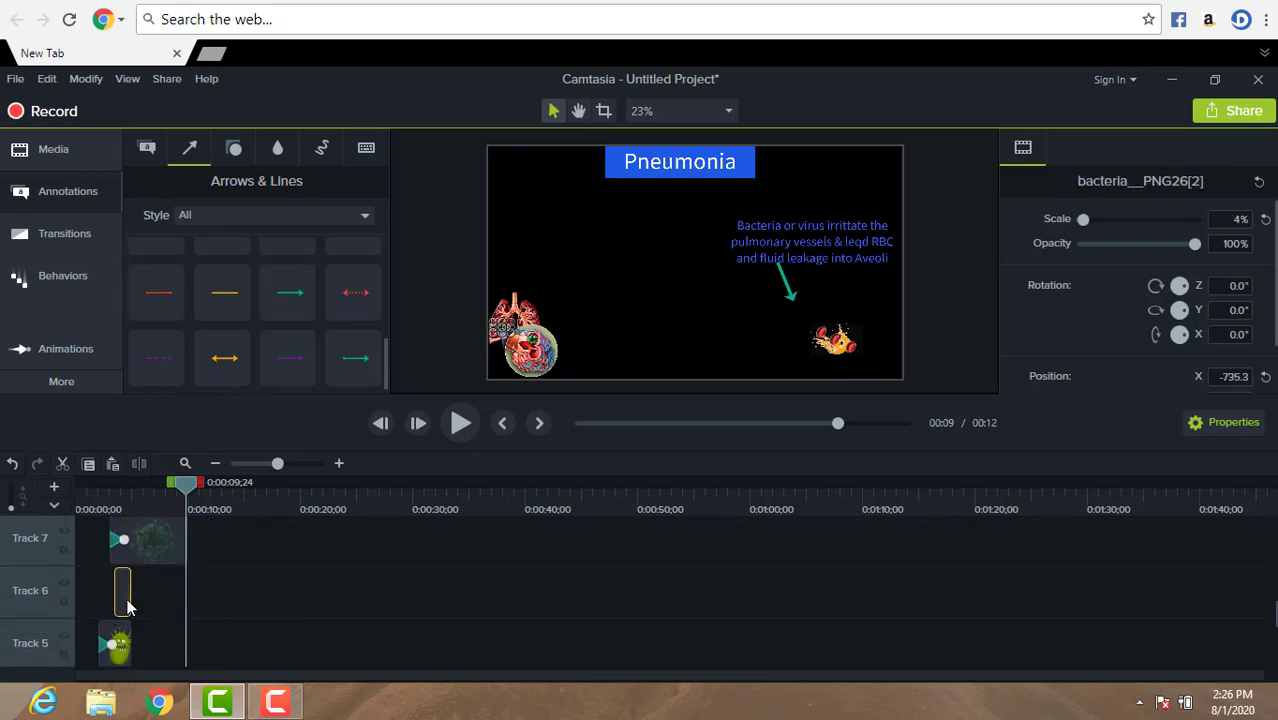
{"action": "left_click_drag", "start_coordinate": [131, 600], "coordinate": [182, 599]}
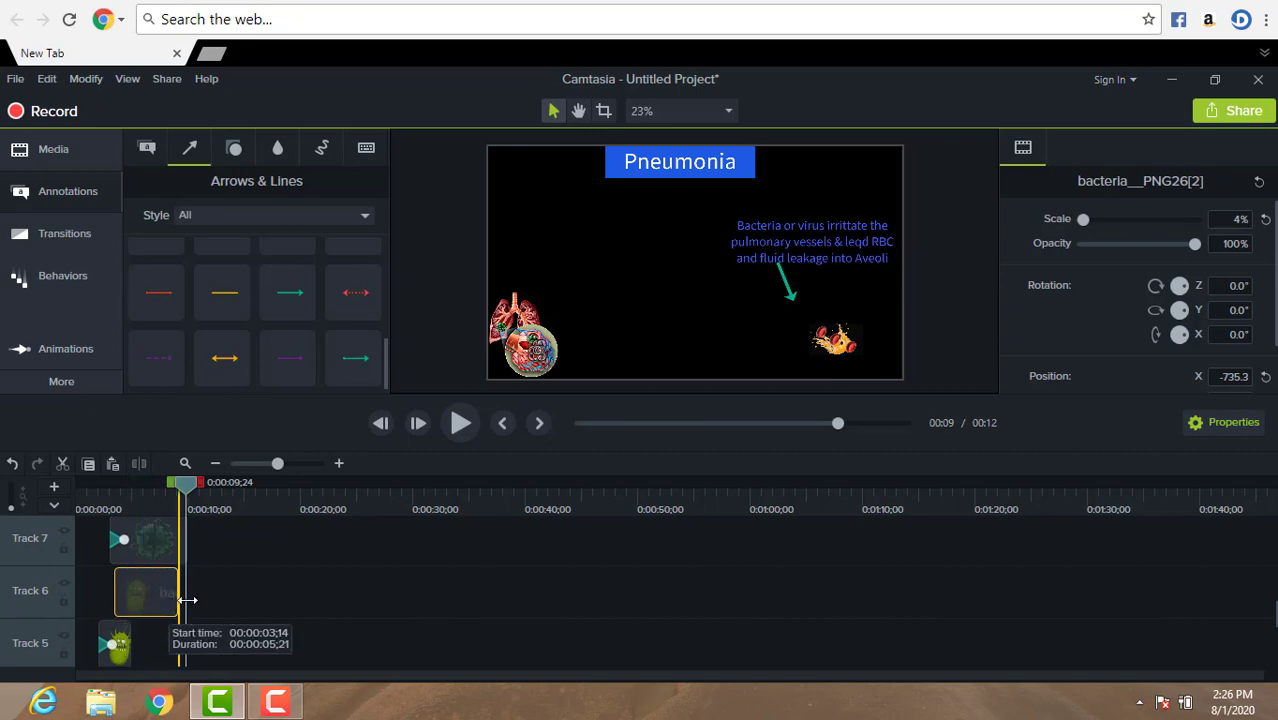
{"action": "left_click_drag", "start_coordinate": [193, 601], "coordinate": [187, 600]}
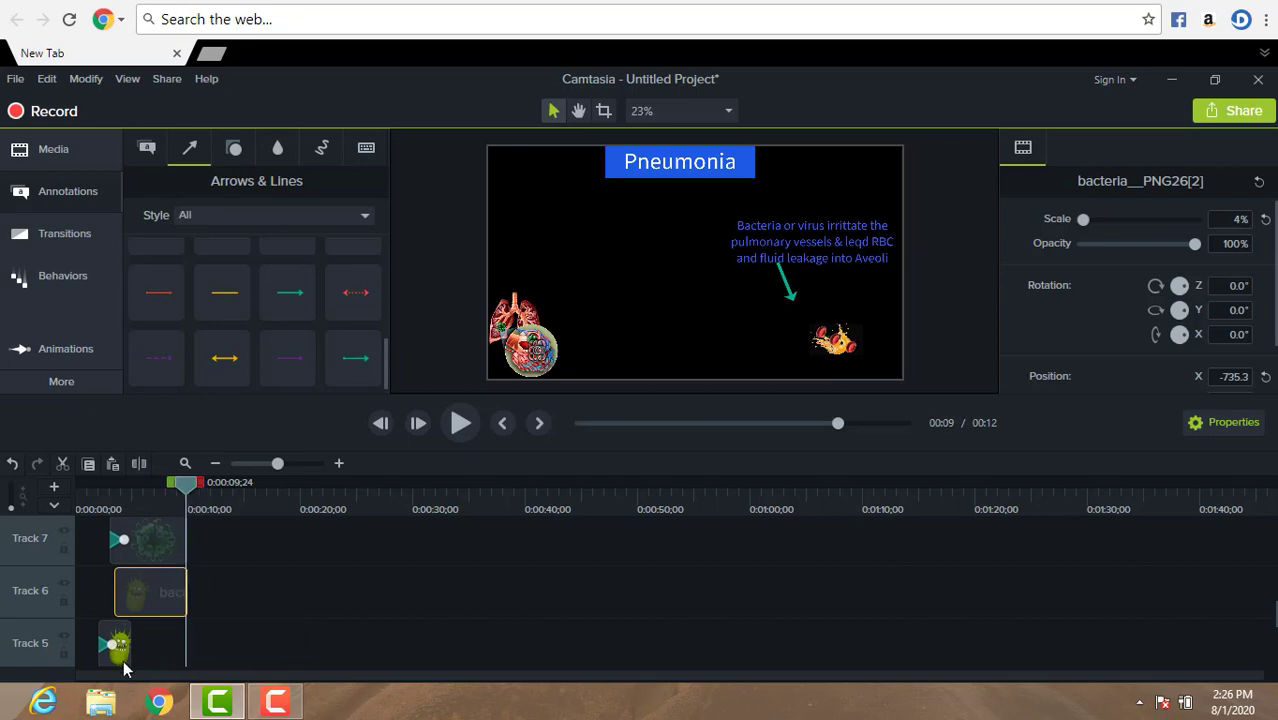
Step: Extend the bacteria clip on Track 5 to end at about 10 seconds, level with the clips on Tracks 6 and 7
{"action": "left_click", "coordinate": [112, 642]}
{"action": "left_click_drag", "start_coordinate": [130, 648], "coordinate": [192, 645]}
{"action": "left_click", "coordinate": [242, 626]}
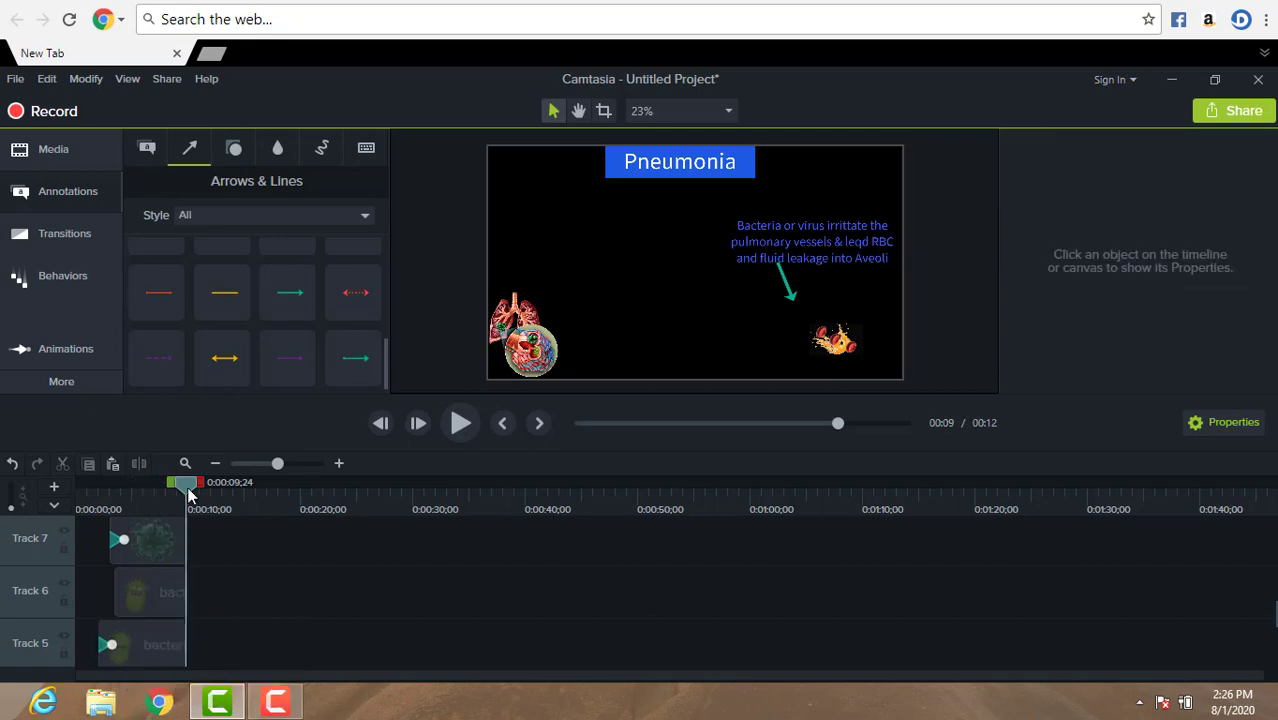
{"action": "left_click_drag", "start_coordinate": [190, 495], "coordinate": [196, 495]}
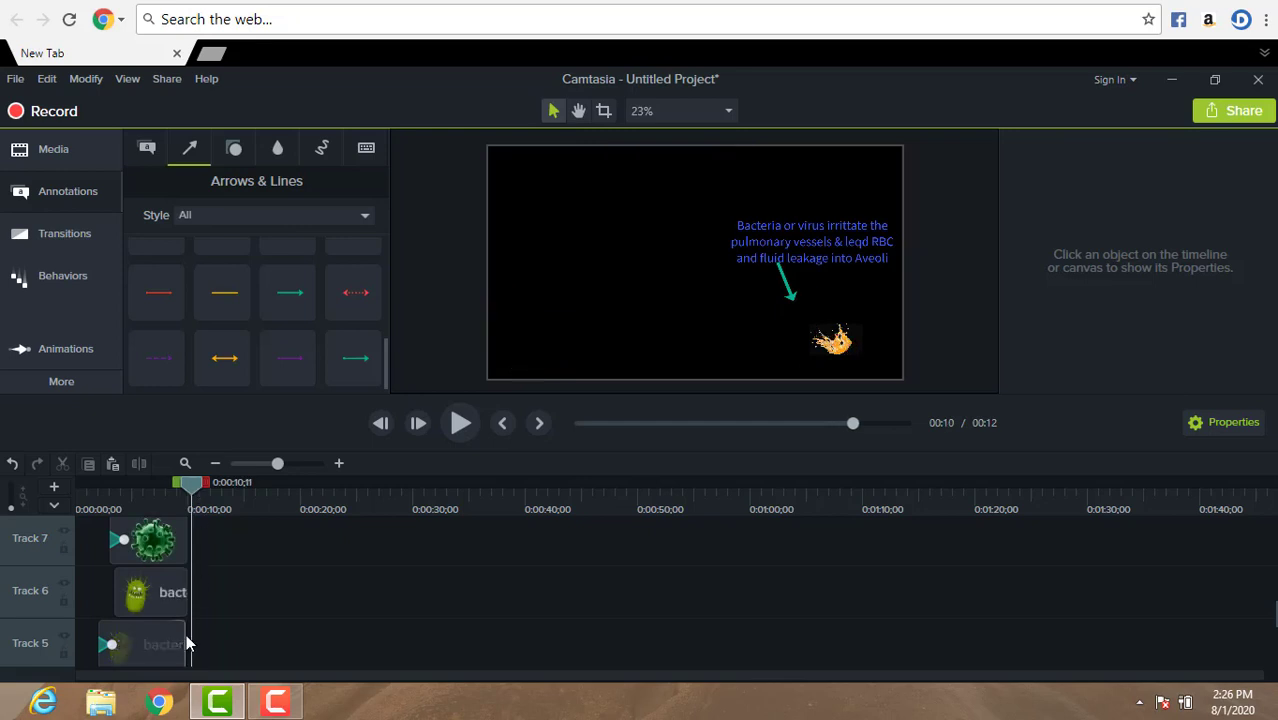
{"action": "left_click_drag", "start_coordinate": [186, 644], "coordinate": [190, 634]}
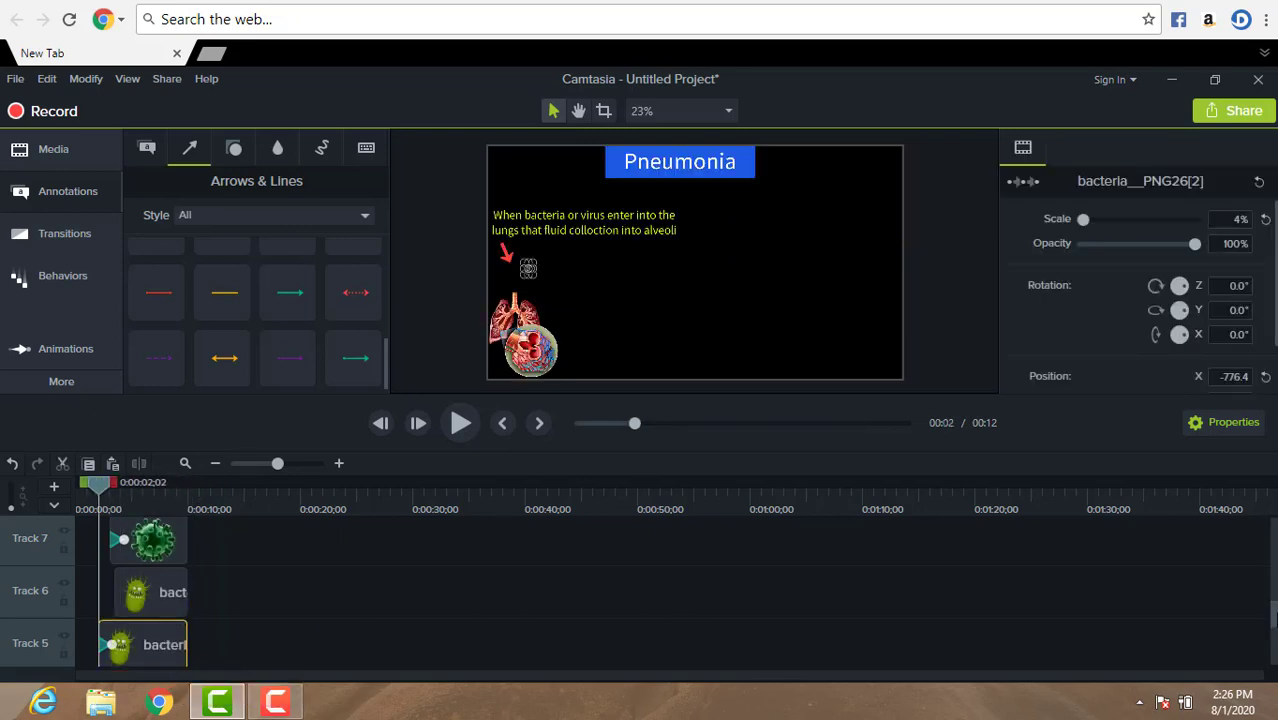
Step: Add a Custom animation near the start of the virus clip on Track 8, ending at about 5 seconds
{"action": "left_click_drag", "start_coordinate": [1273, 618], "coordinate": [1274, 601]}
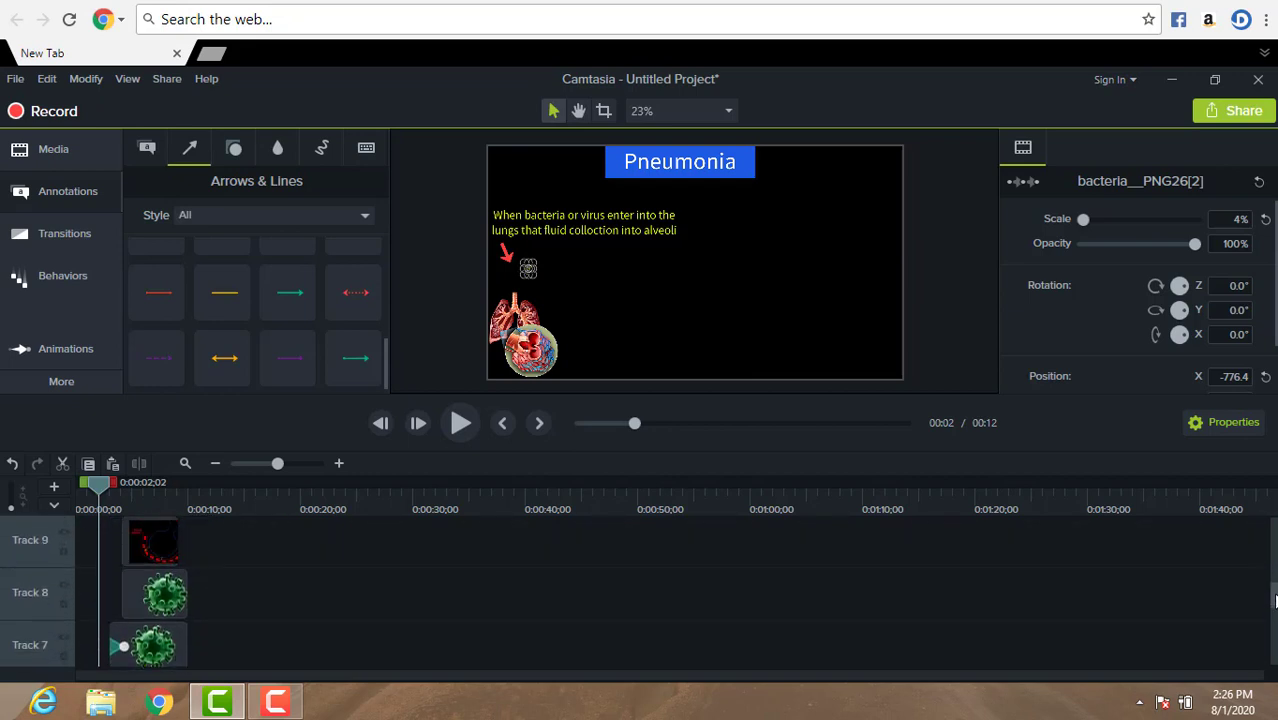
{"action": "mouse_move", "coordinate": [173, 559]}
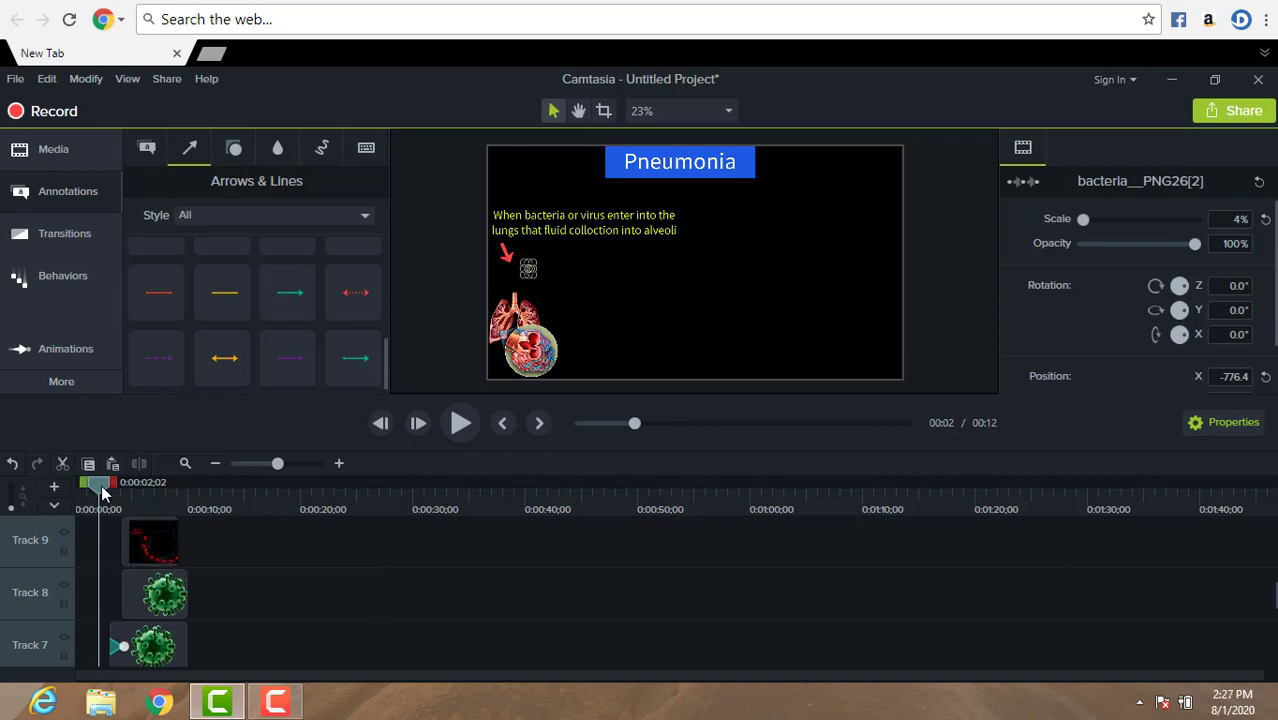
{"action": "left_click_drag", "start_coordinate": [101, 484], "coordinate": [128, 490]}
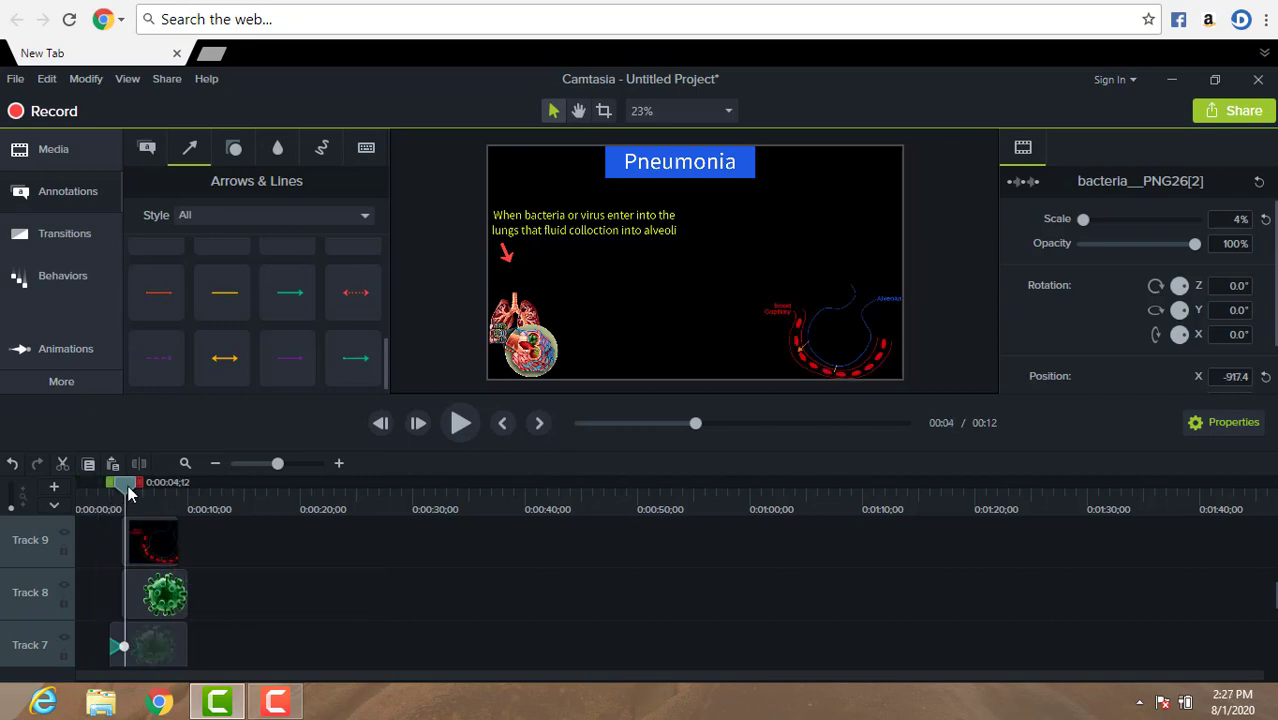
{"action": "mouse_move", "coordinate": [163, 545]}
{"action": "left_click", "coordinate": [845, 333]}
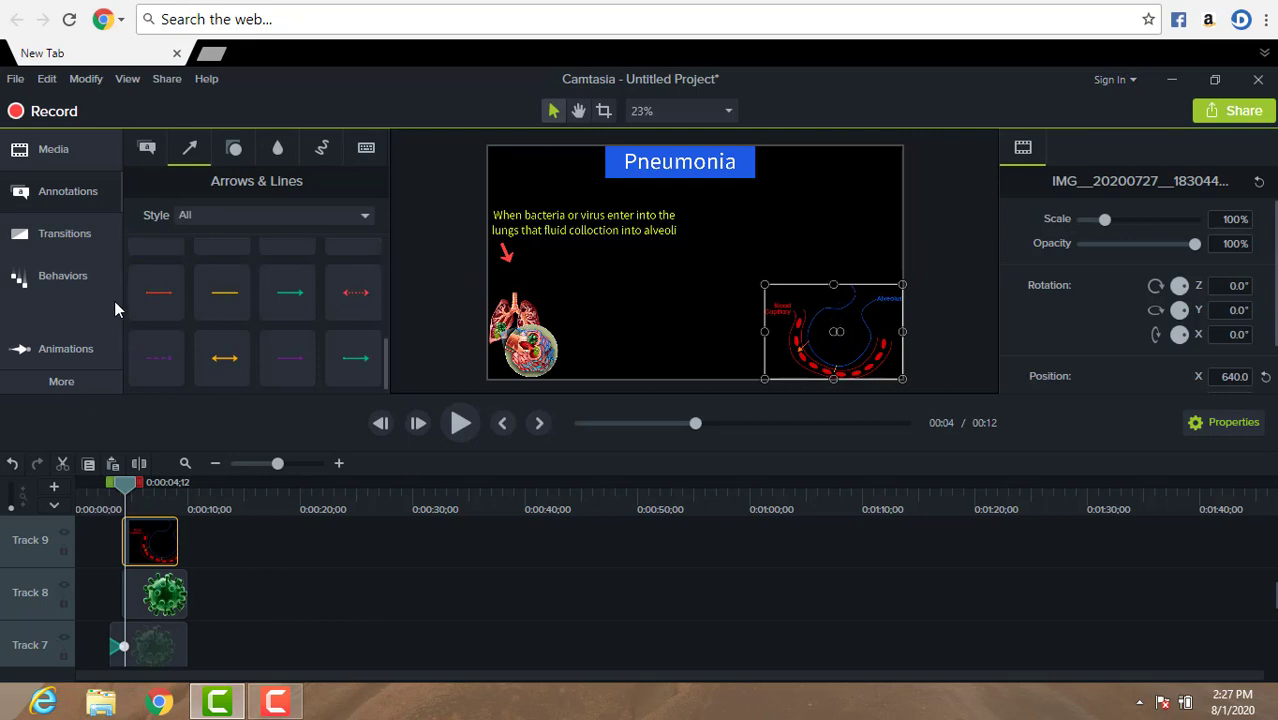
{"action": "left_click", "coordinate": [55, 345]}
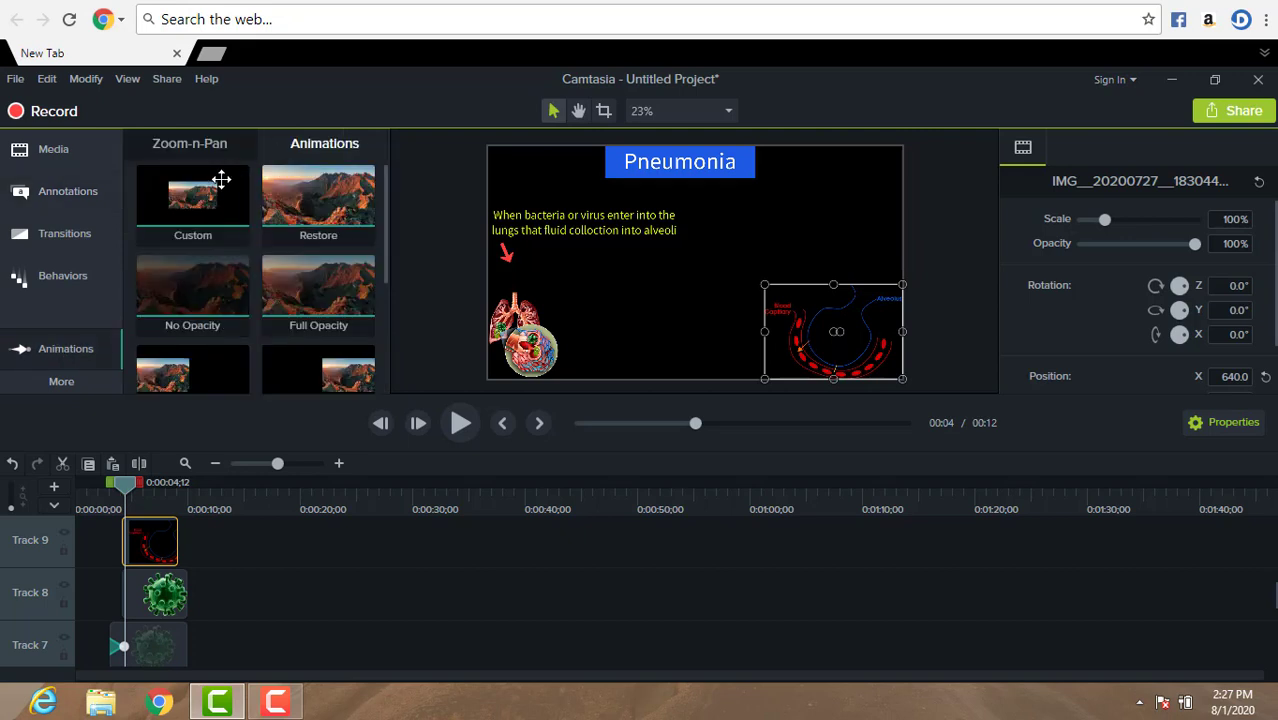
{"action": "left_click_drag", "start_coordinate": [212, 188], "coordinate": [134, 598]}
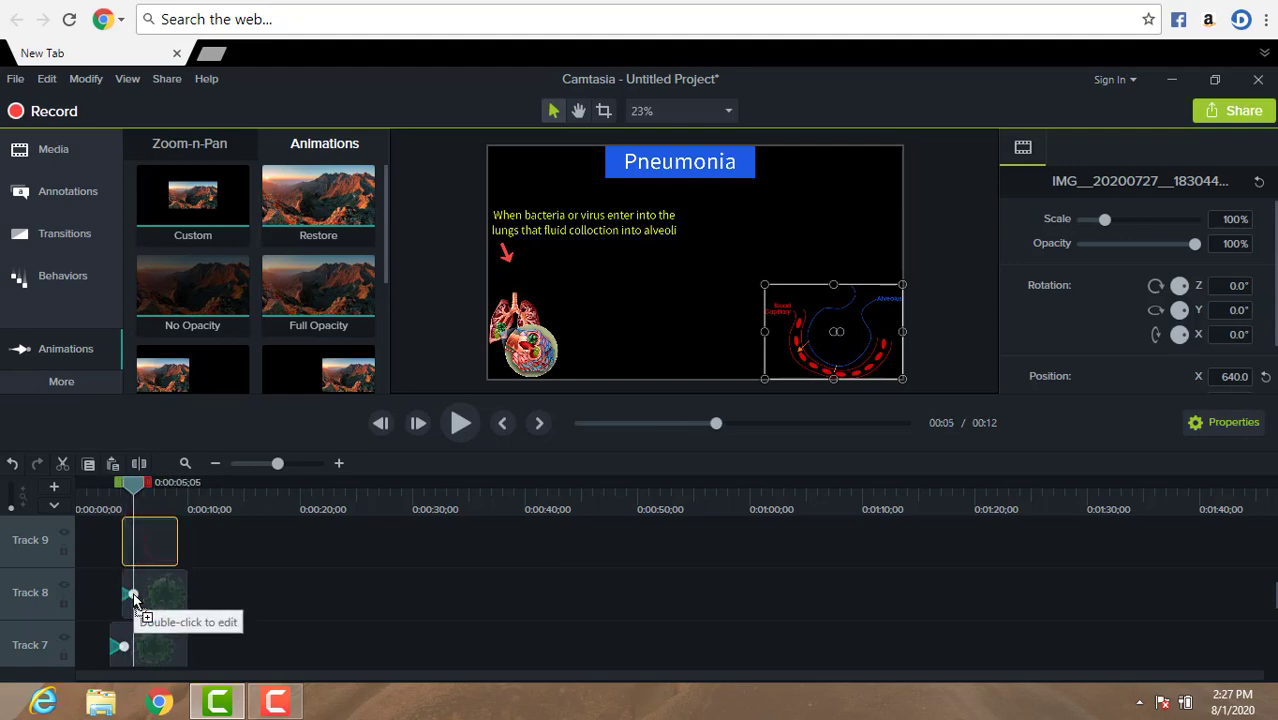
{"action": "left_click", "coordinate": [133, 597]}
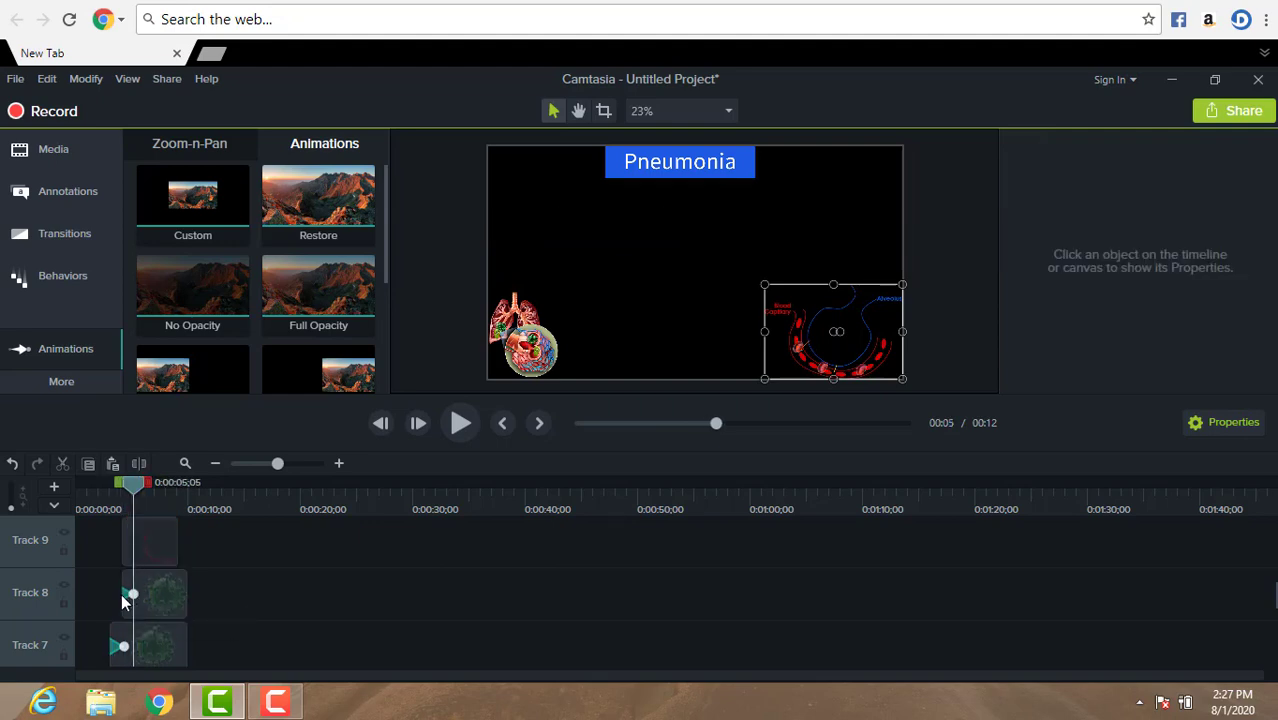
Step: Scale the capillary and alveolus image to 24.2% at about 4 seconds and place it over the lungs' circular inset
{"action": "left_click_drag", "start_coordinate": [146, 492], "coordinate": [122, 490]}
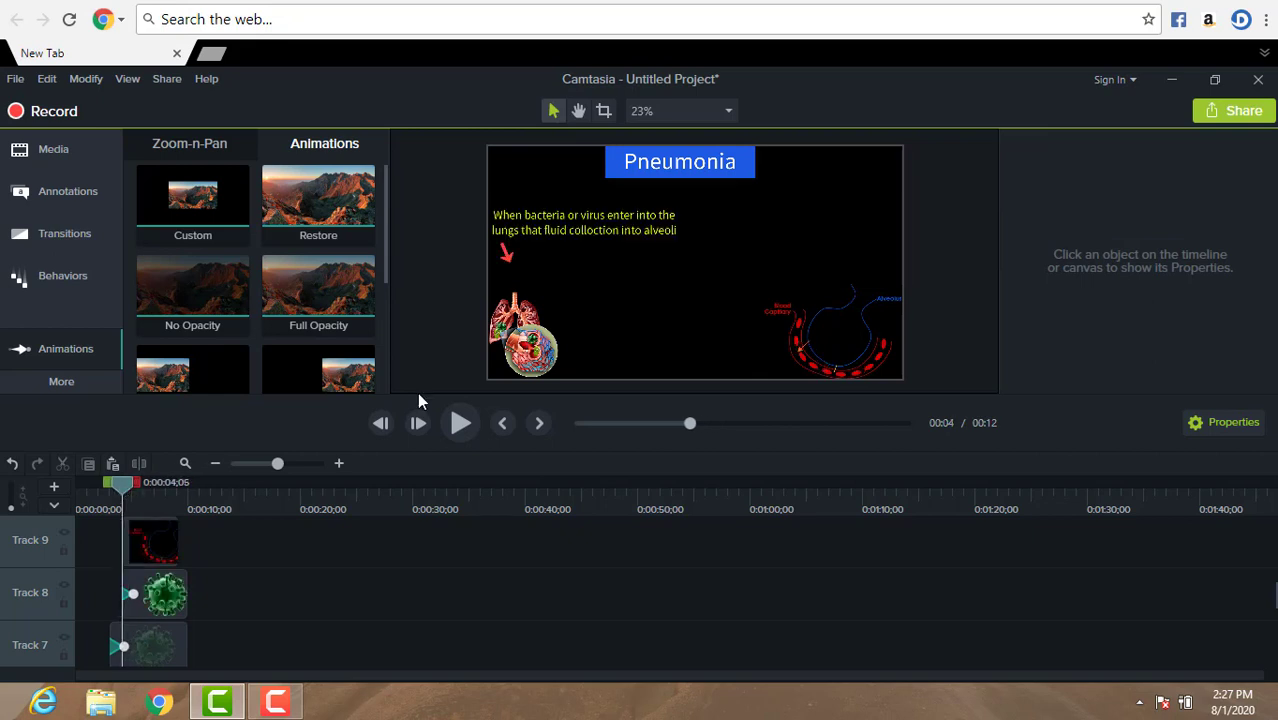
{"action": "left_click", "coordinate": [857, 334]}
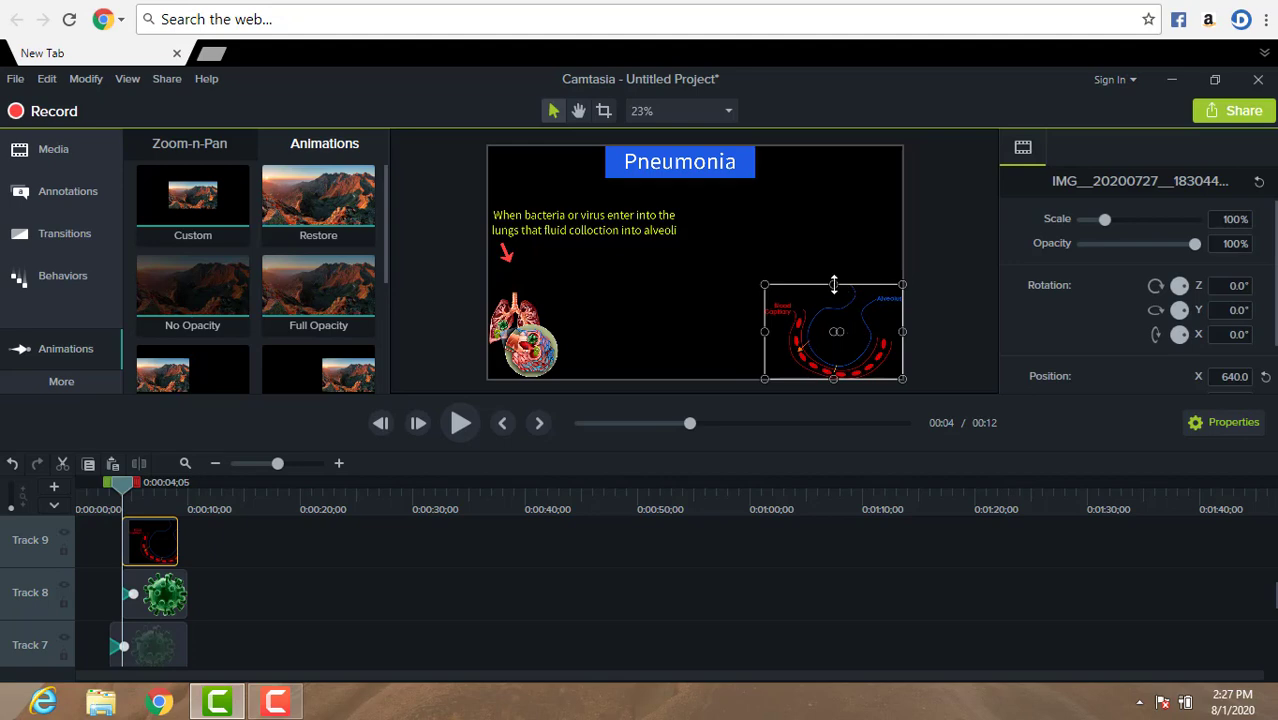
{"action": "left_click_drag", "start_coordinate": [834, 288], "coordinate": [834, 358]}
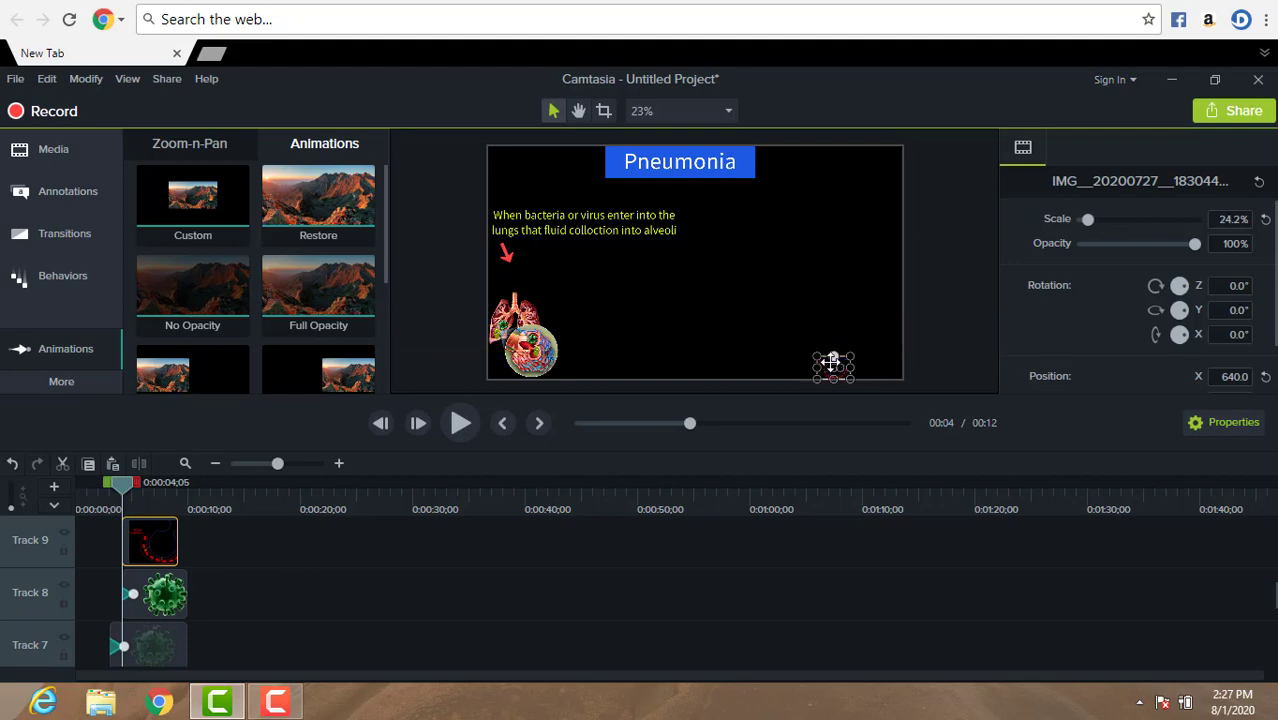
{"action": "left_click_drag", "start_coordinate": [644, 334], "coordinate": [528, 345]}
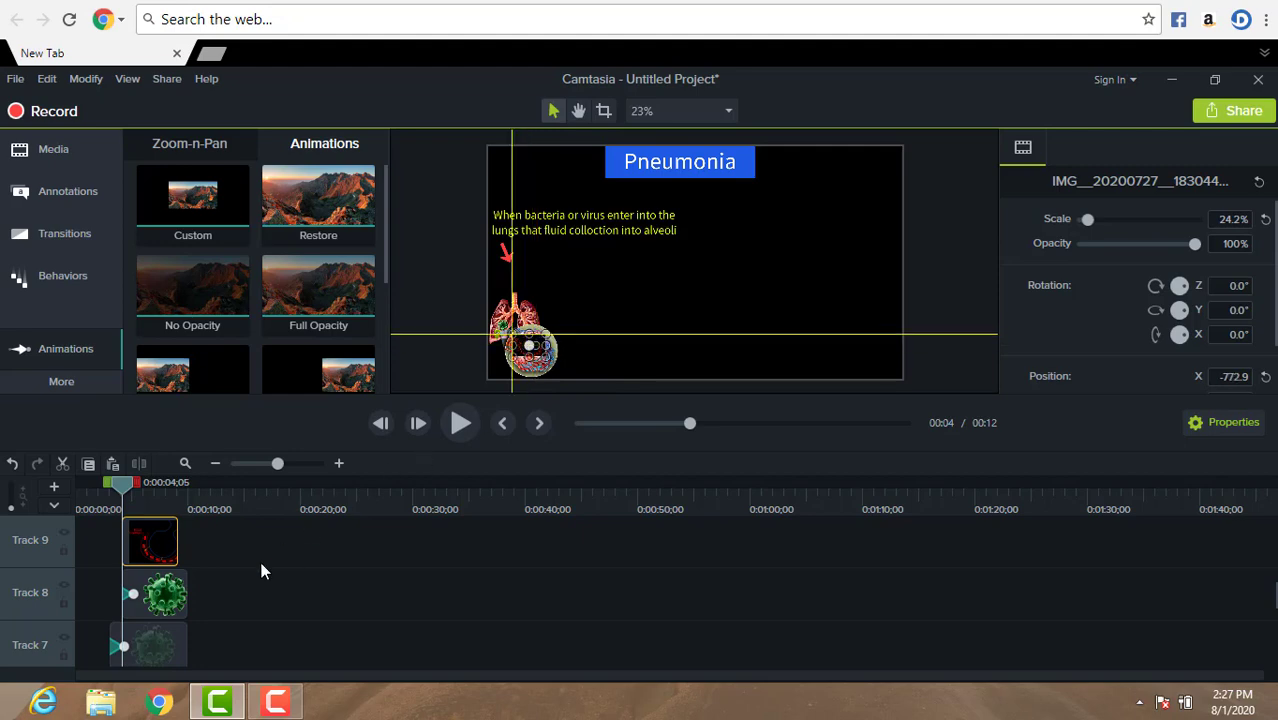
Step: Try moving the Track 8 virus out of the lungs inset and enlarging it to 26.3%, then undo the enlargement
{"action": "left_click", "coordinate": [135, 596]}
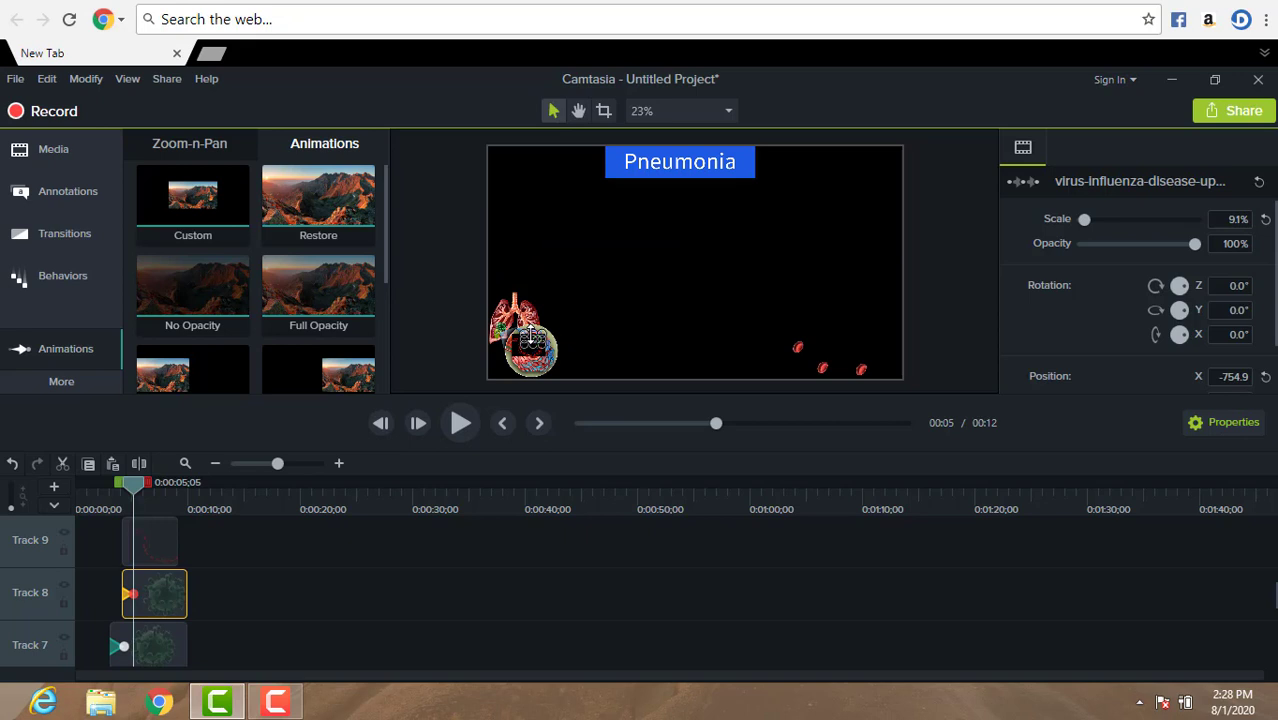
{"action": "left_click_drag", "start_coordinate": [531, 341], "coordinate": [662, 331]}
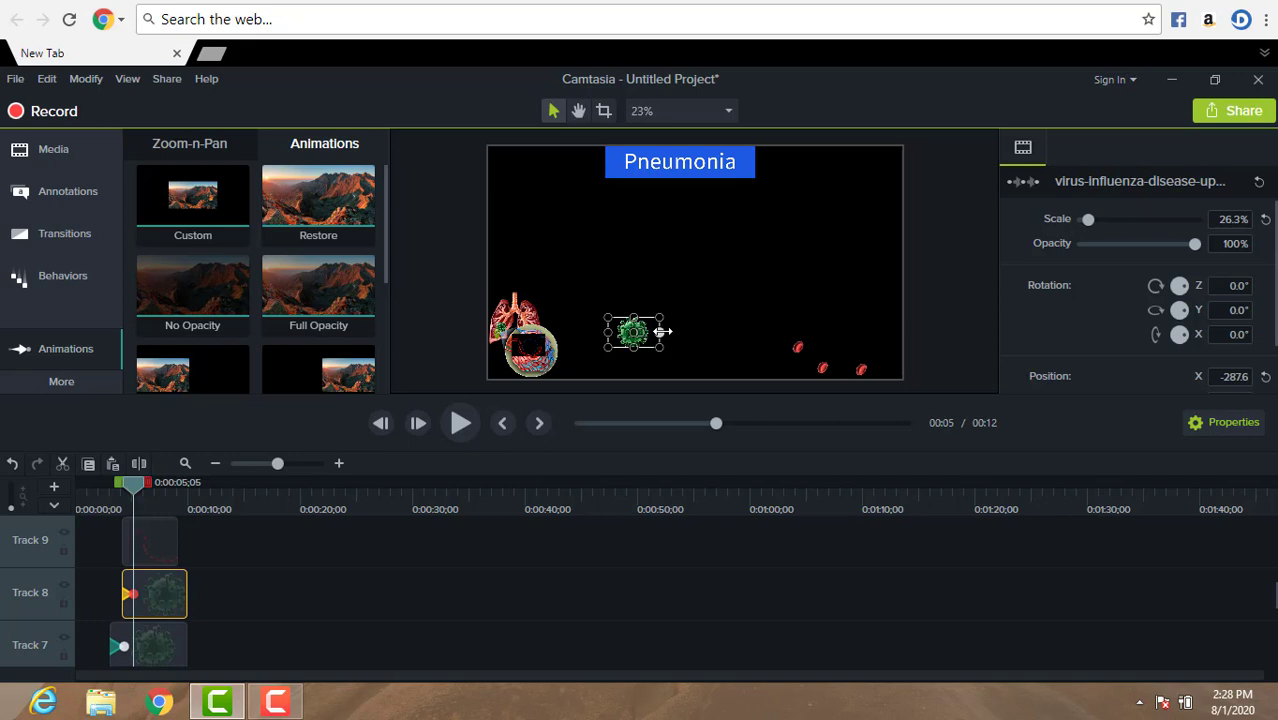
{"action": "key", "text": "ctrl+z"}
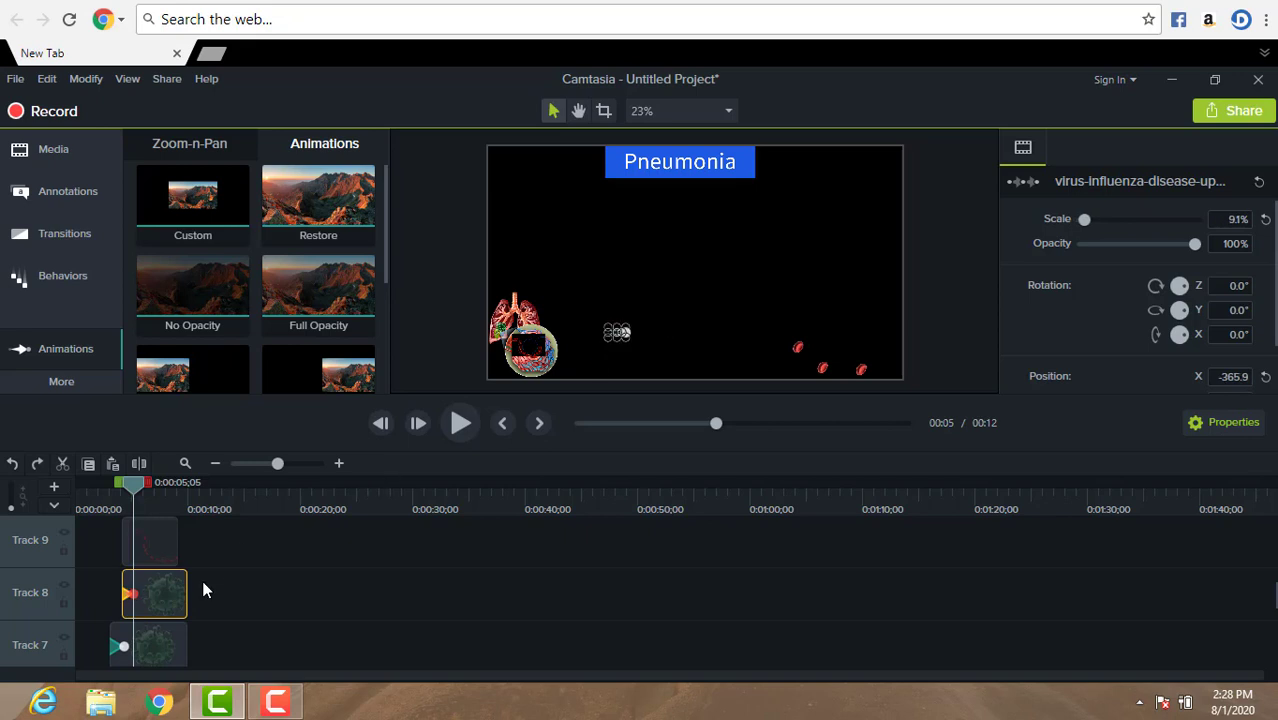
Step: Delete the Custom animation from the virus clip on Track 8
{"action": "right_click", "coordinate": [130, 594]}
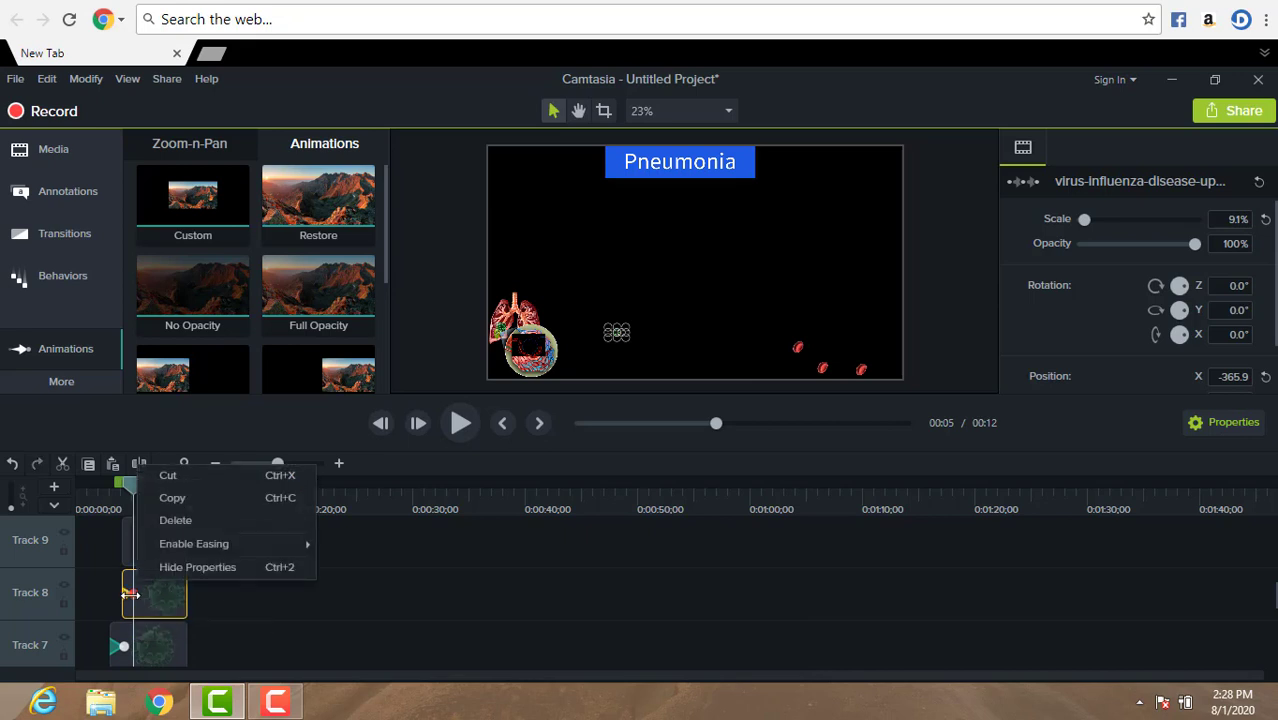
{"action": "left_click", "coordinate": [194, 519]}
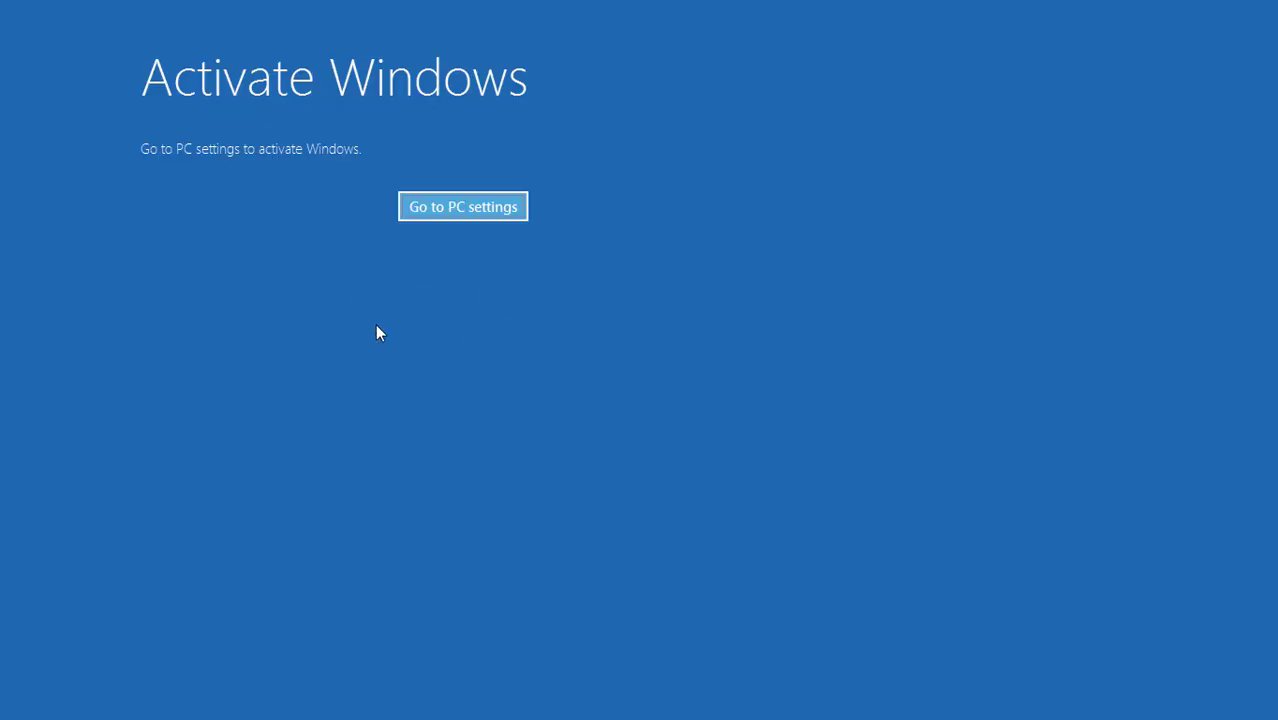
Step: Leave the Windows activation screen and return to Camtasia on the desktop
{"action": "left_click", "coordinate": [449, 219]}
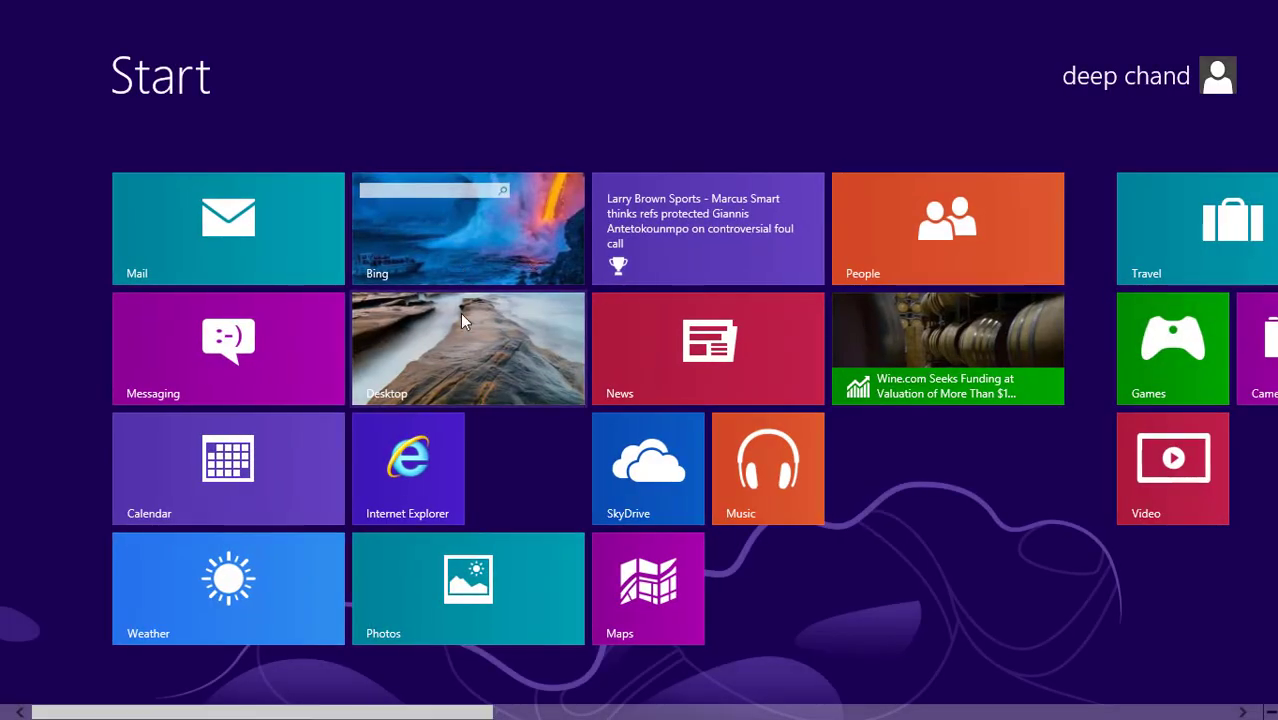
{"action": "left_click", "coordinate": [460, 313]}
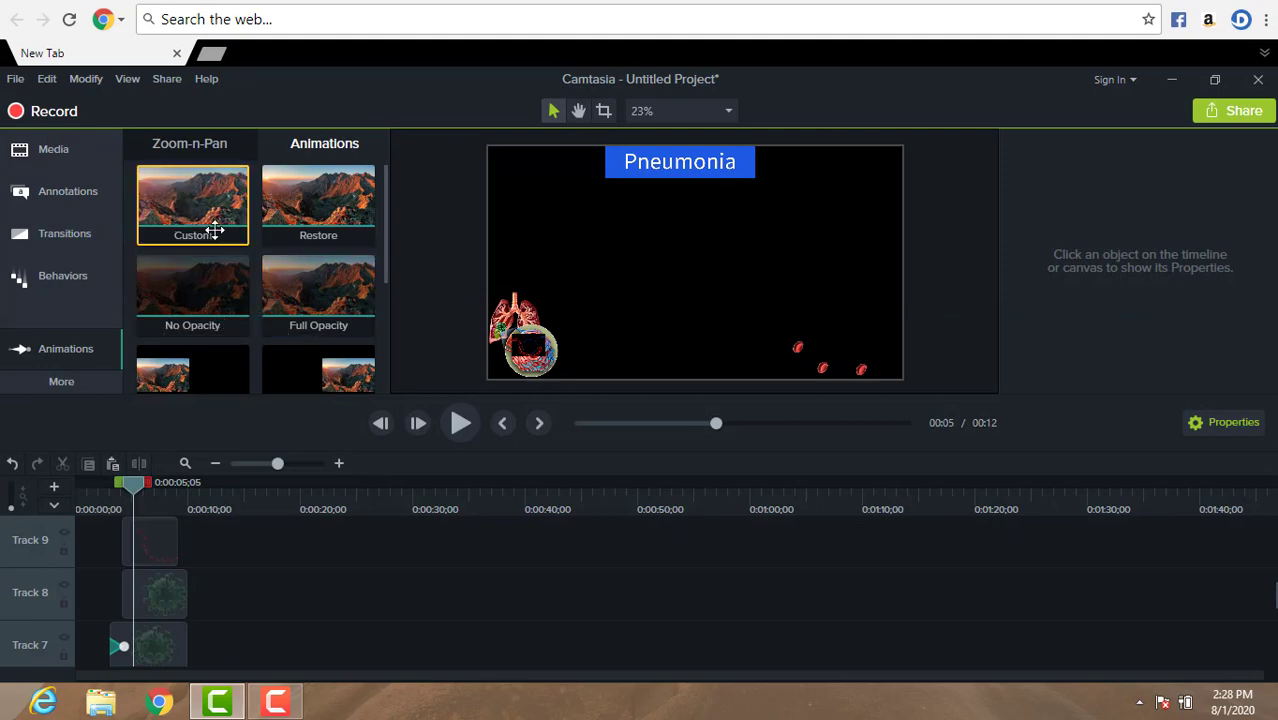
Step: Add a Custom animation at the start of the capillary and alveolus image on Track 9 and select its end at 0:00:05;05
{"action": "mouse_move", "coordinate": [247, 366]}
{"action": "left_mouse_down"}
{"action": "mouse_move", "coordinate": [208, 534]}
{"action": "mouse_move", "coordinate": [180, 560]}
{"action": "mouse_move", "coordinate": [130, 544]}
{"action": "left_mouse_up"}
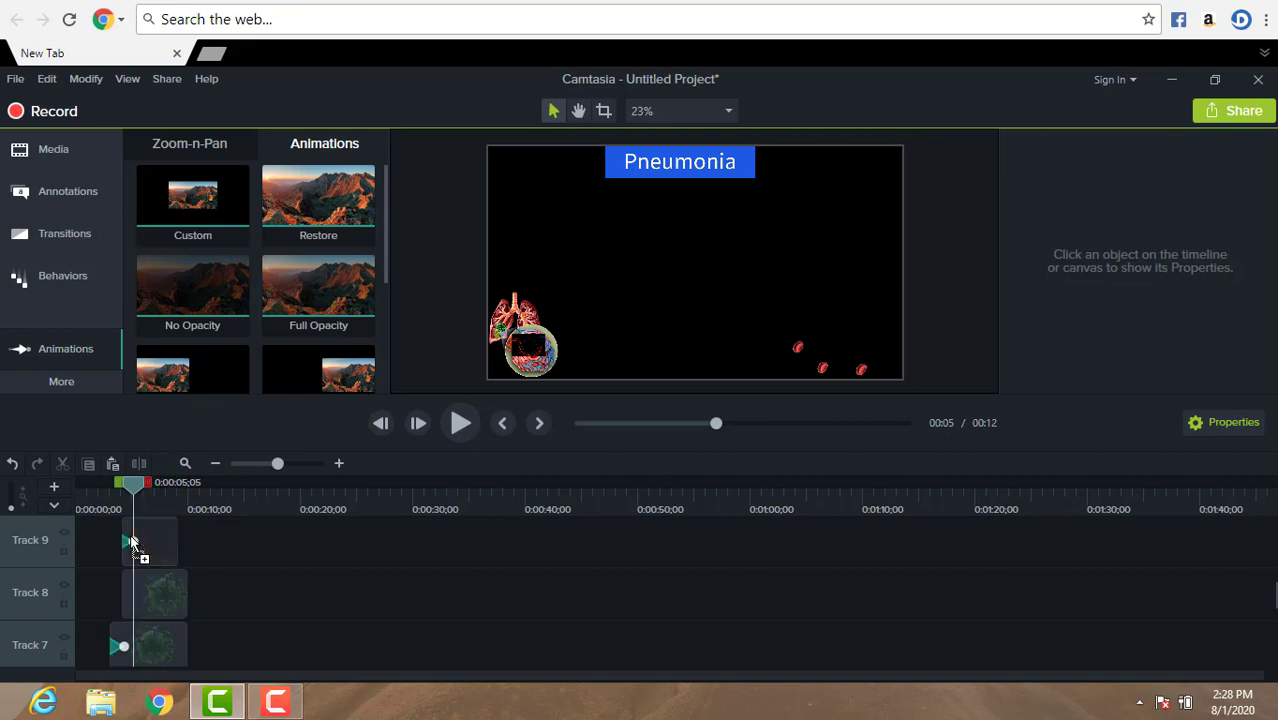
{"action": "left_click", "coordinate": [127, 548]}
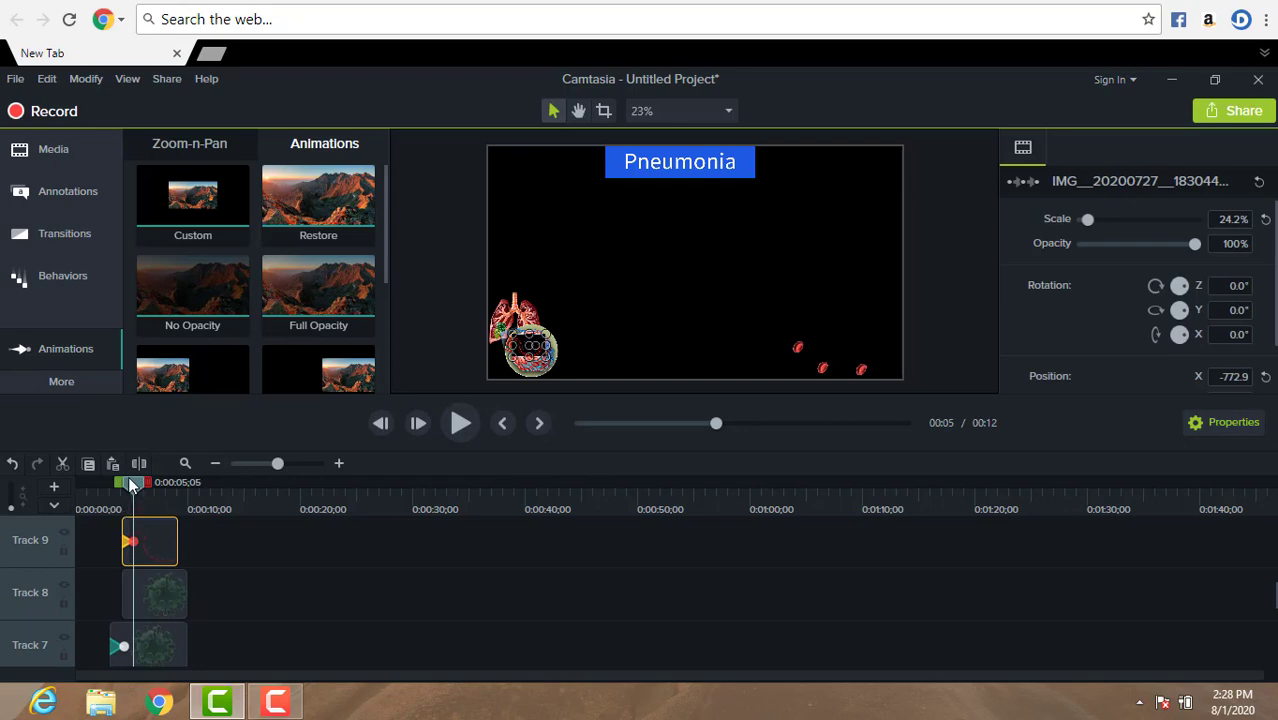
{"action": "left_click_drag", "start_coordinate": [128, 476], "coordinate": [123, 487]}
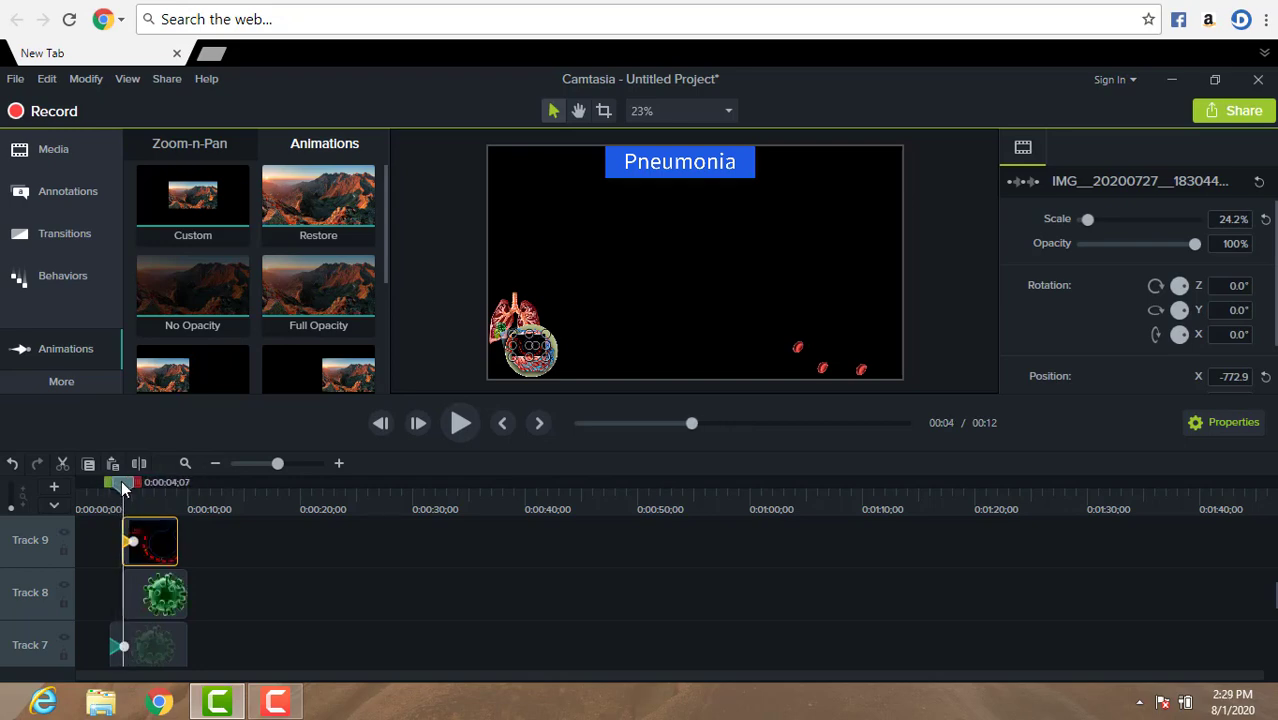
{"action": "left_click", "coordinate": [132, 541]}
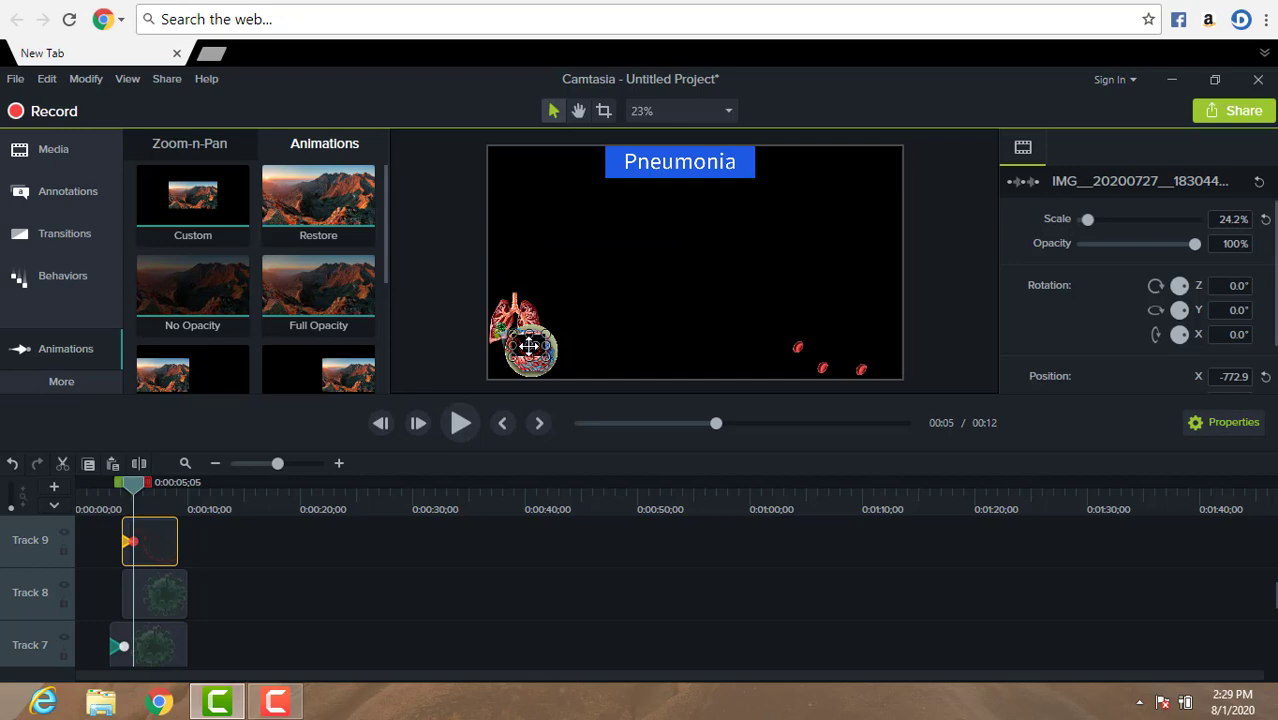
Step: Move the capillary and alveolus image out of the lungs inset to the canvas's lower-right corner and enlarge it to 90.5%
{"action": "left_click_drag", "start_coordinate": [529, 346], "coordinate": [631, 328]}
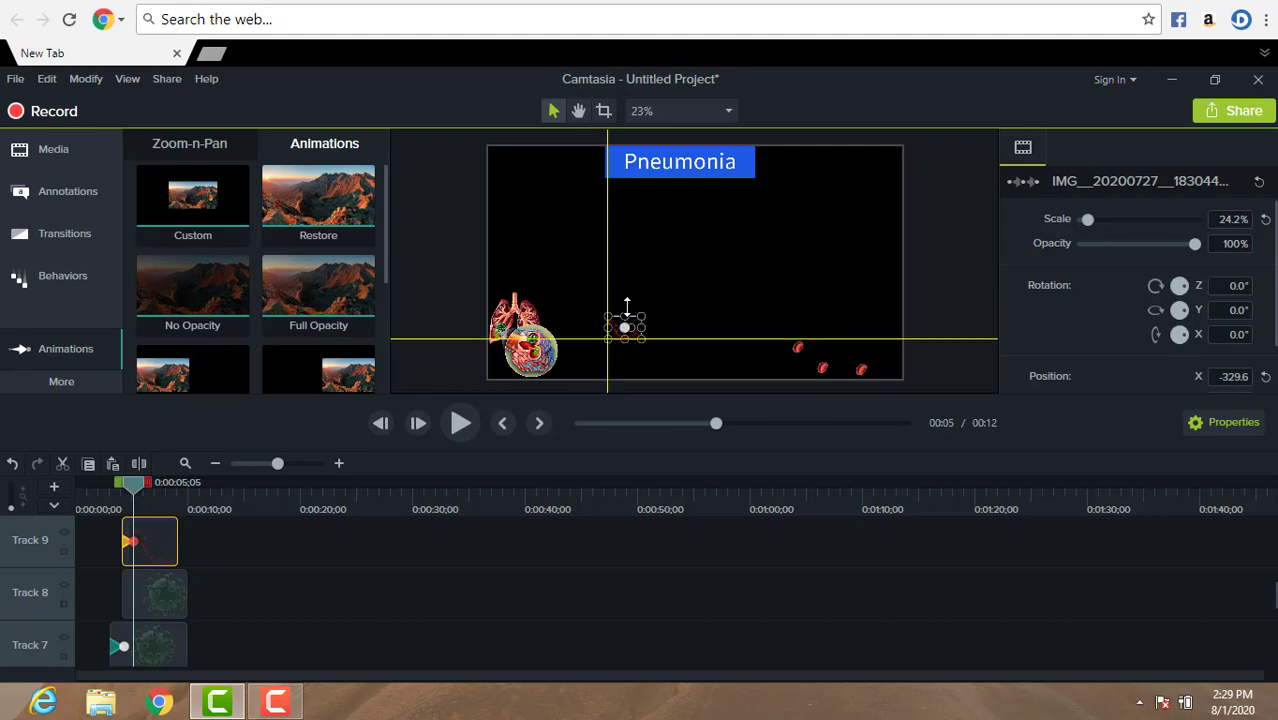
{"action": "left_click_drag", "start_coordinate": [627, 305], "coordinate": [630, 286]}
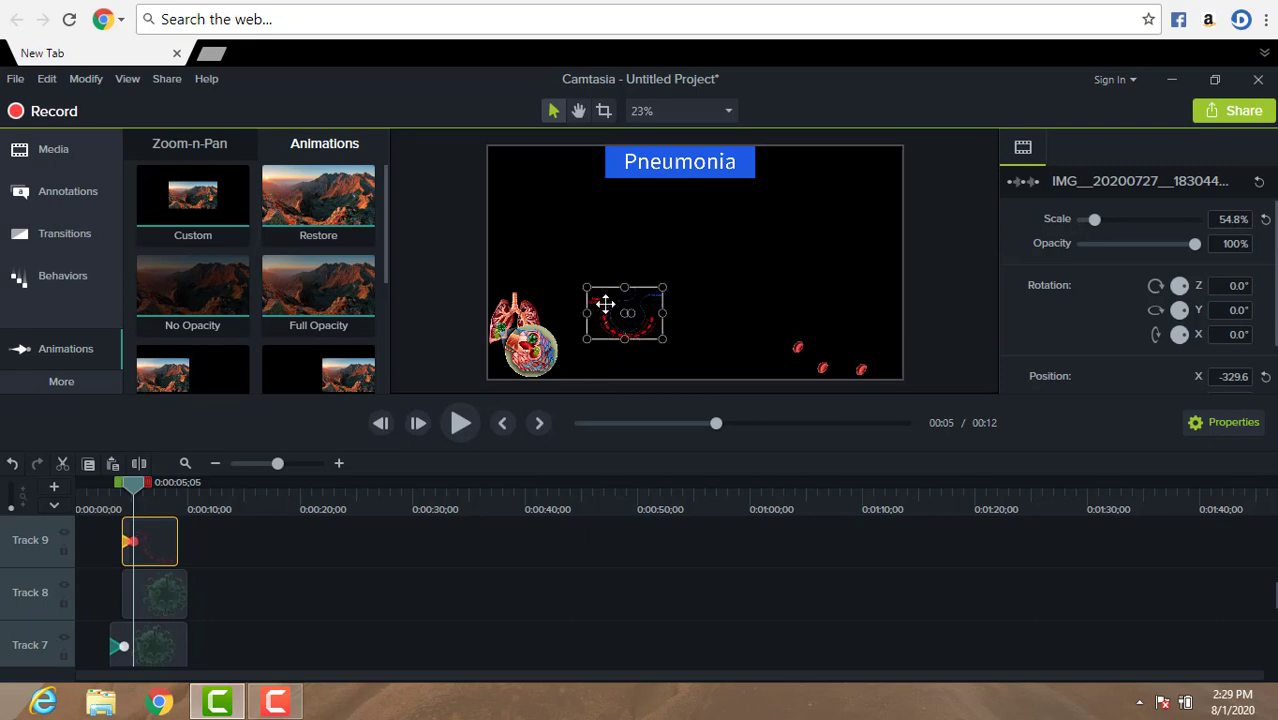
{"action": "left_click_drag", "start_coordinate": [605, 303], "coordinate": [860, 321]}
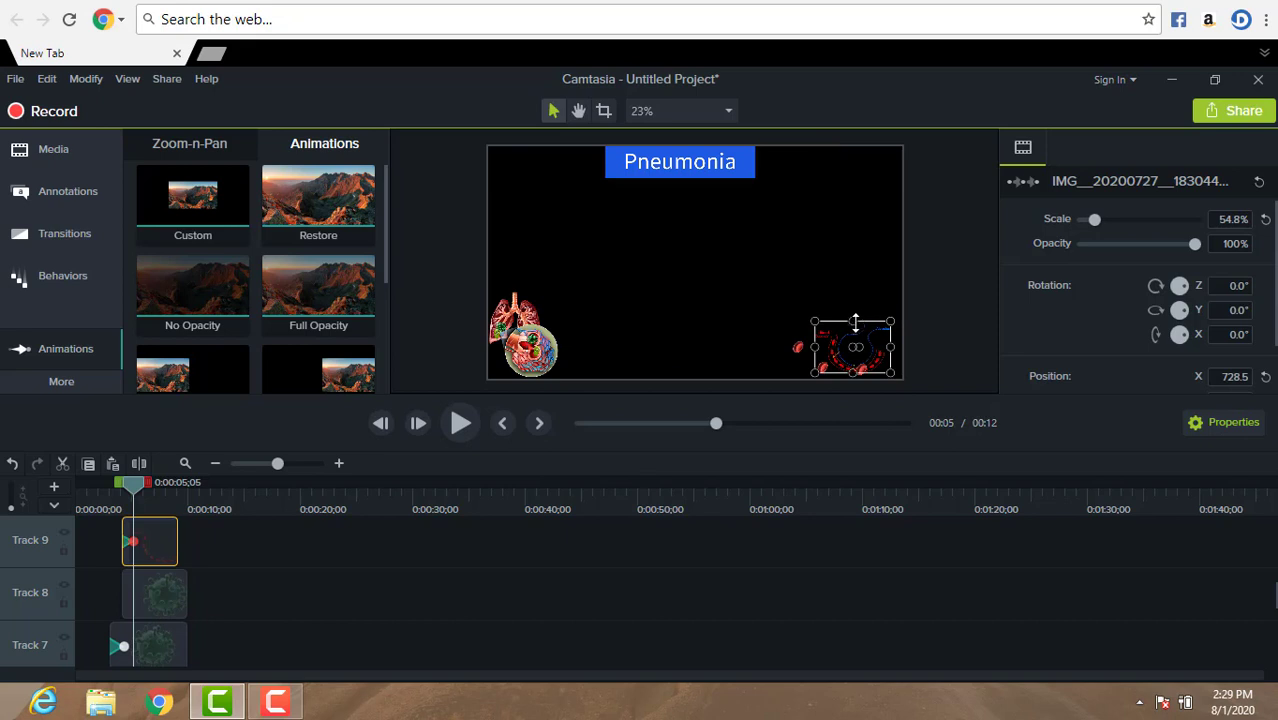
{"action": "left_click_drag", "start_coordinate": [851, 320], "coordinate": [826, 304]}
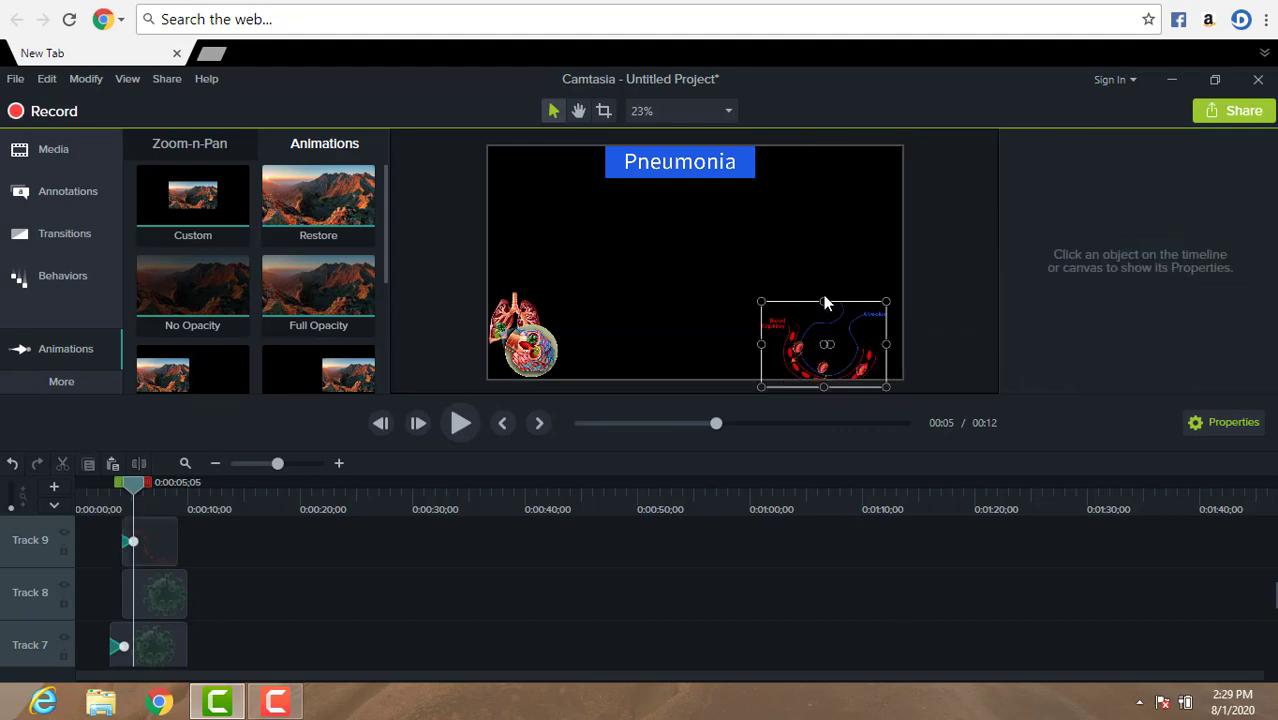
Step: Enlarge the capillary and alveolus image to 105.5% and place it at X 645.6 so its capillary lies over the three red blood cells
{"action": "left_click", "coordinate": [826, 322]}
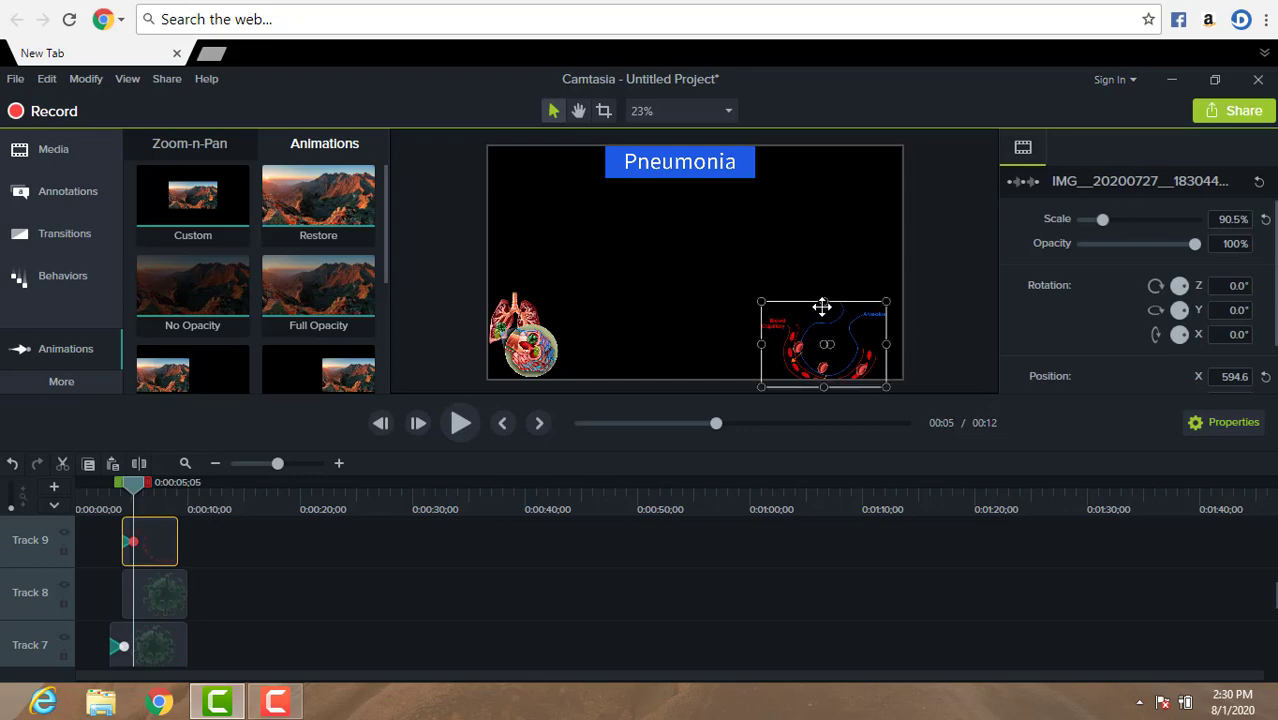
{"action": "left_click_drag", "start_coordinate": [824, 301], "coordinate": [824, 288]}
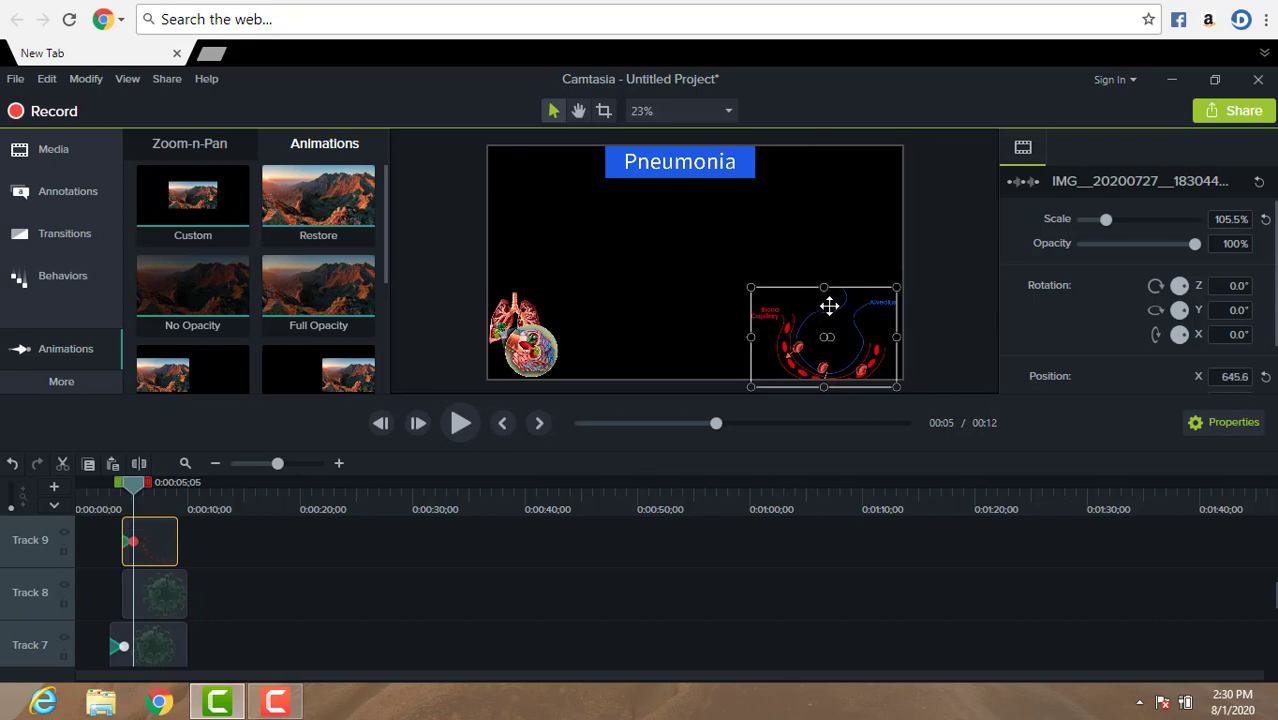
{"action": "left_click_drag", "start_coordinate": [836, 297], "coordinate": [838, 298]}
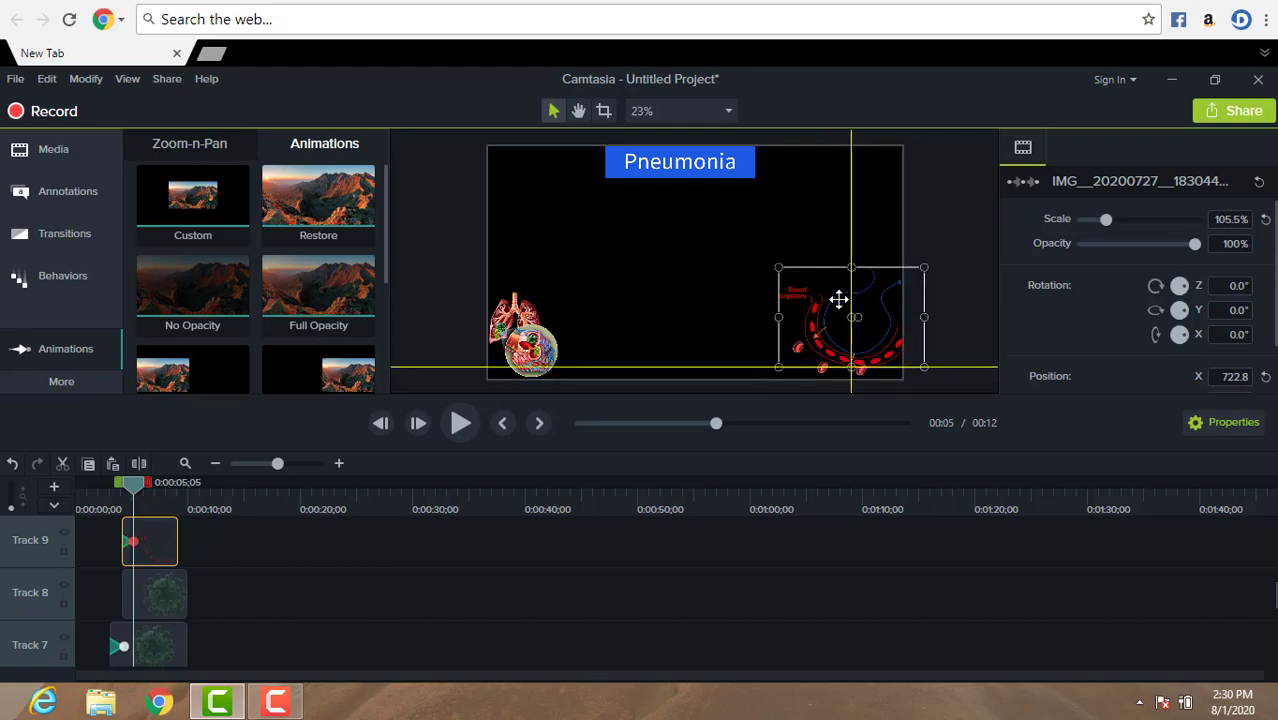
{"action": "left_click_drag", "start_coordinate": [839, 299], "coordinate": [831, 307]}
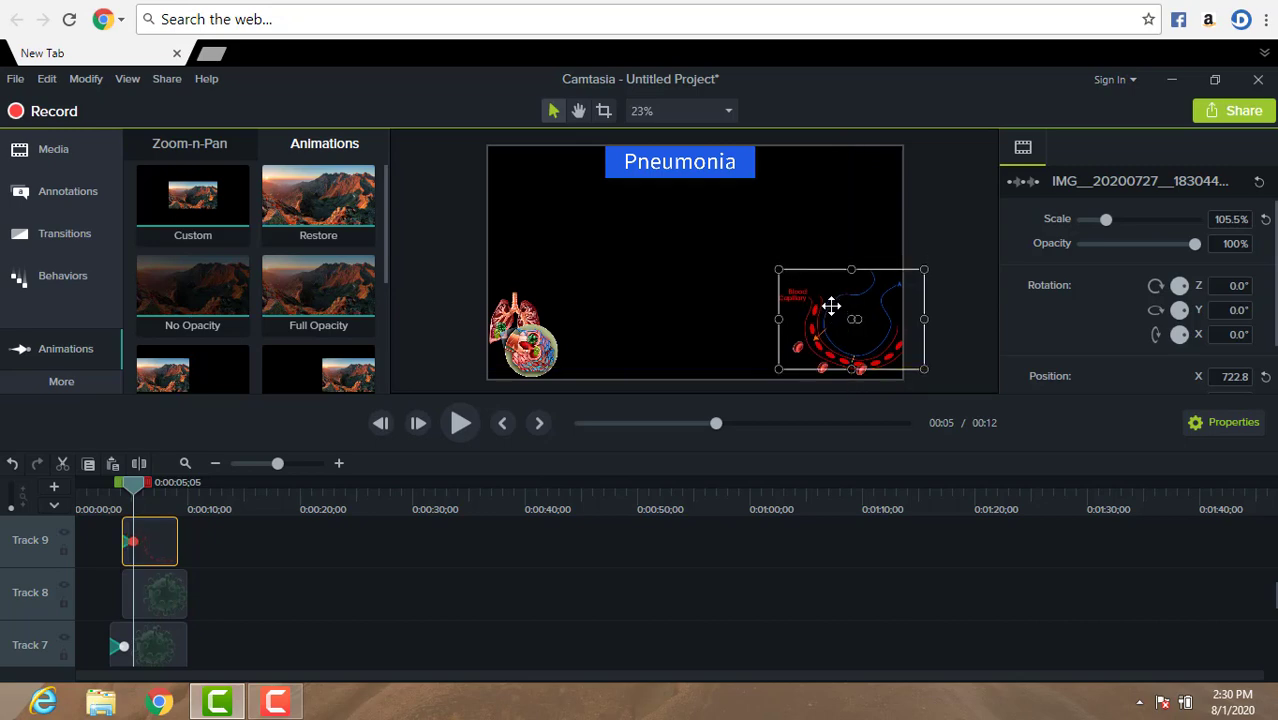
{"action": "left_click", "coordinate": [832, 306]}
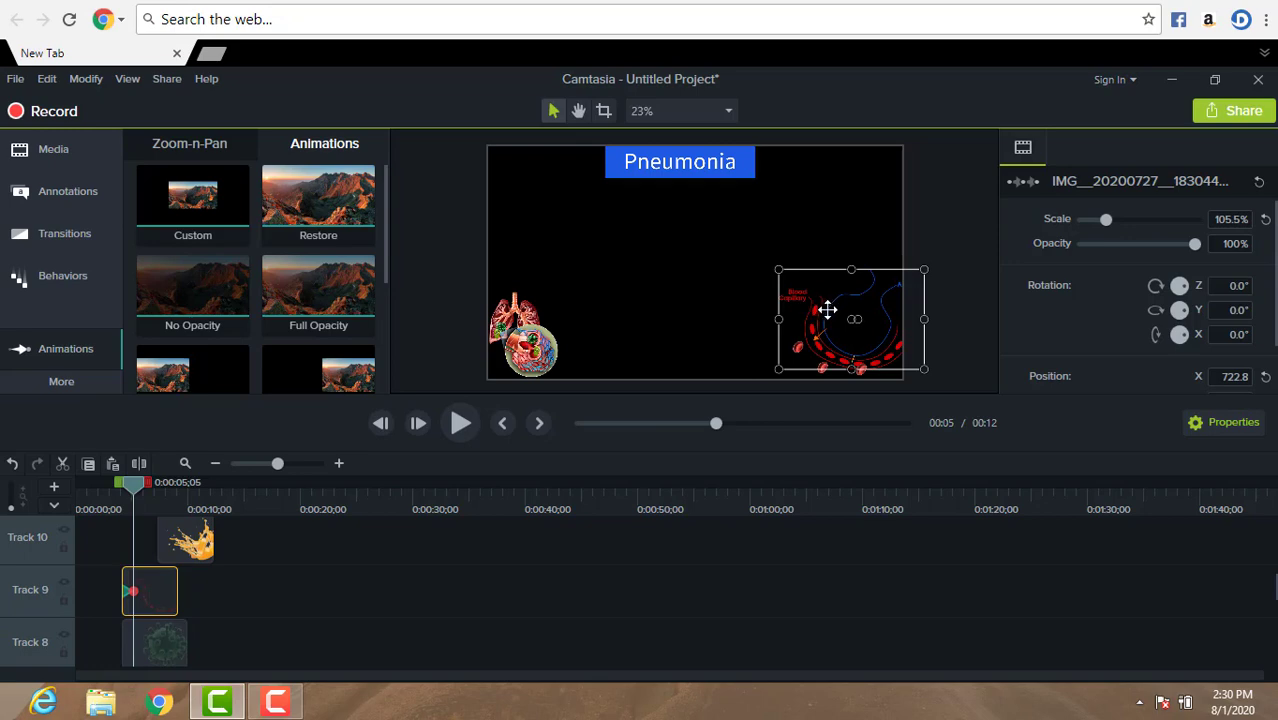
{"action": "left_click_drag", "start_coordinate": [814, 317], "coordinate": [822, 318]}
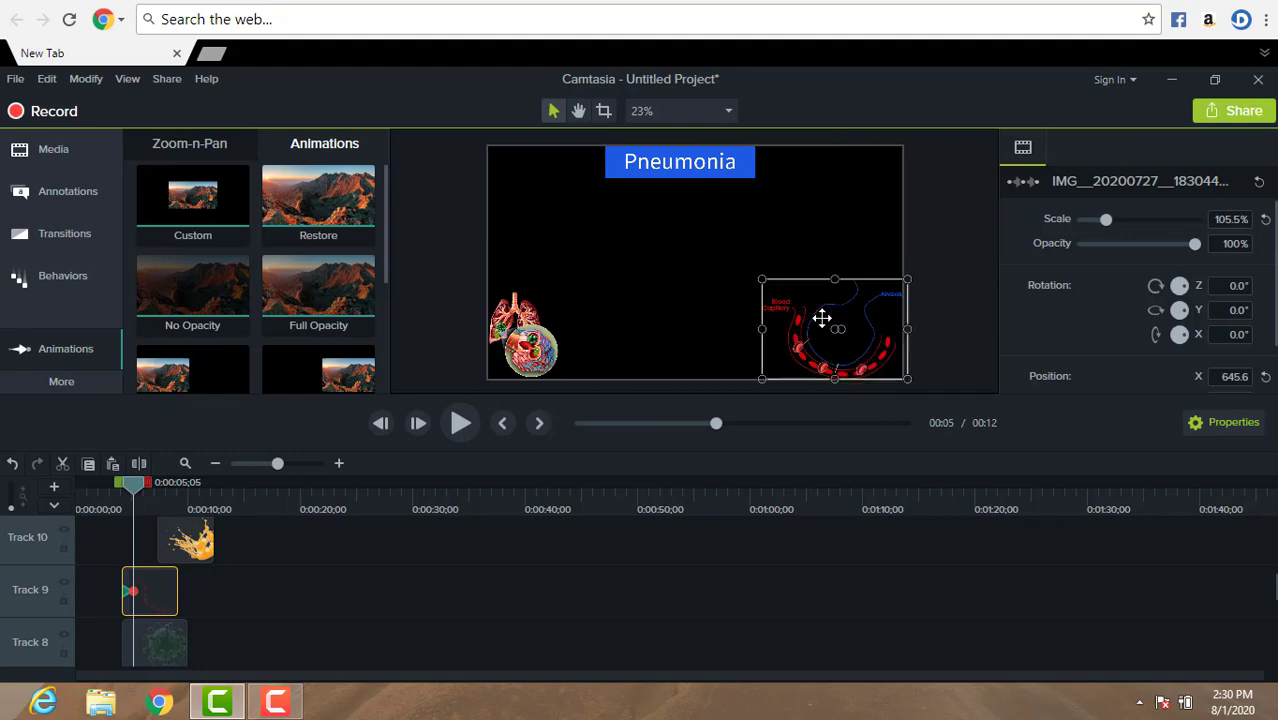
{"action": "left_click", "coordinate": [740, 319]}
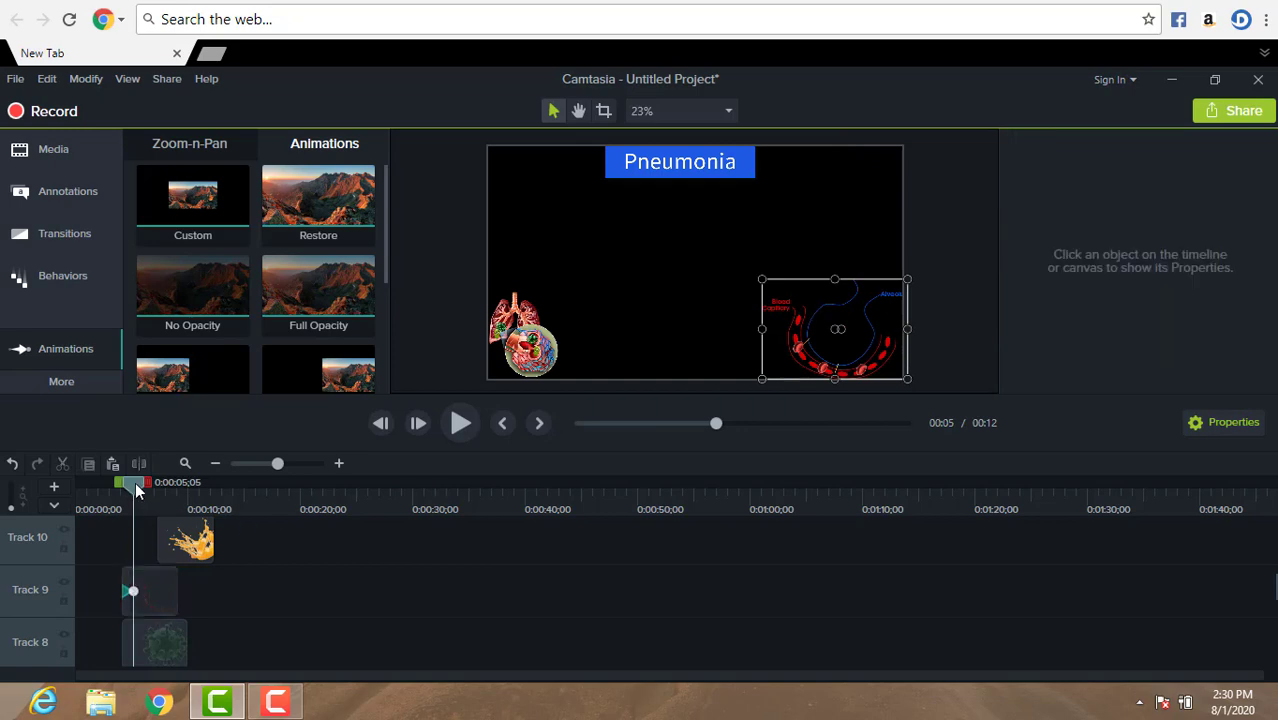
Step: Move the text callout on Track 14 earlier so that it starts at 0:00:05;20
{"action": "mouse_move", "coordinate": [135, 482]}
{"action": "left_mouse_down"}
{"action": "mouse_move", "coordinate": [120, 486]}
{"action": "mouse_move", "coordinate": [136, 483]}
{"action": "left_mouse_up"}
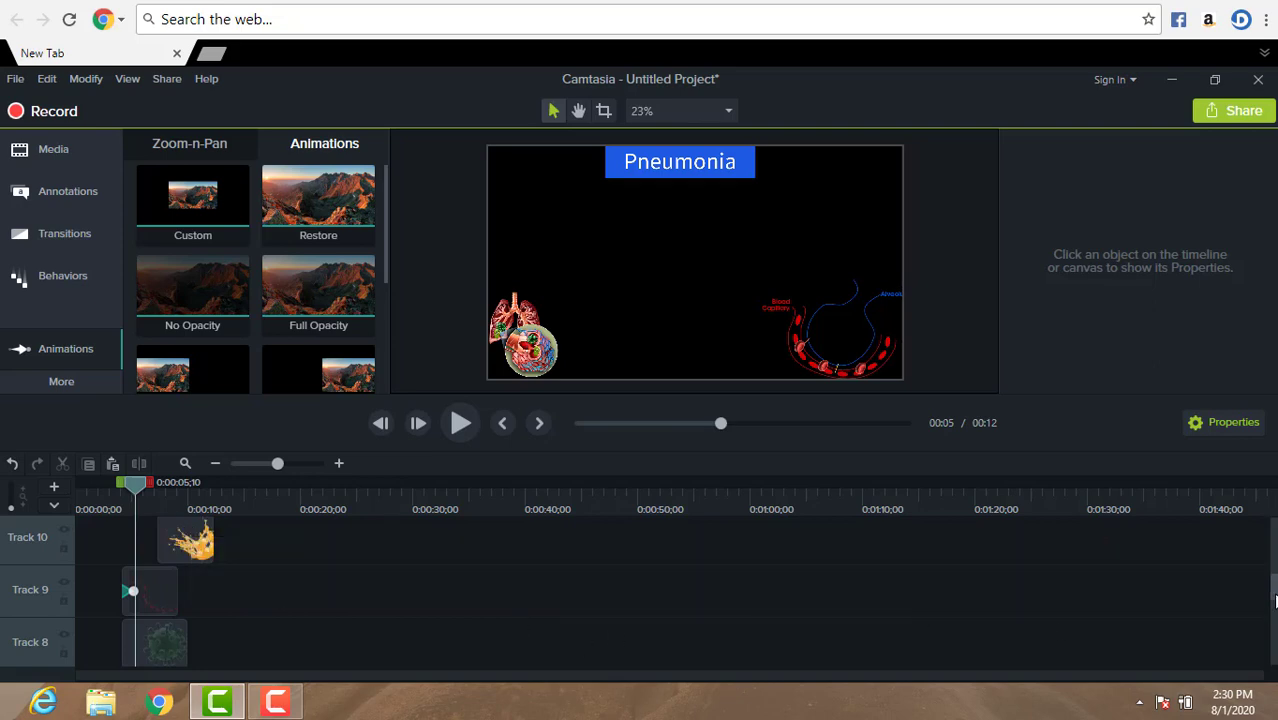
{"action": "scroll", "coordinate": [1275, 600], "scroll_direction": "up", "scroll_amount": 2}
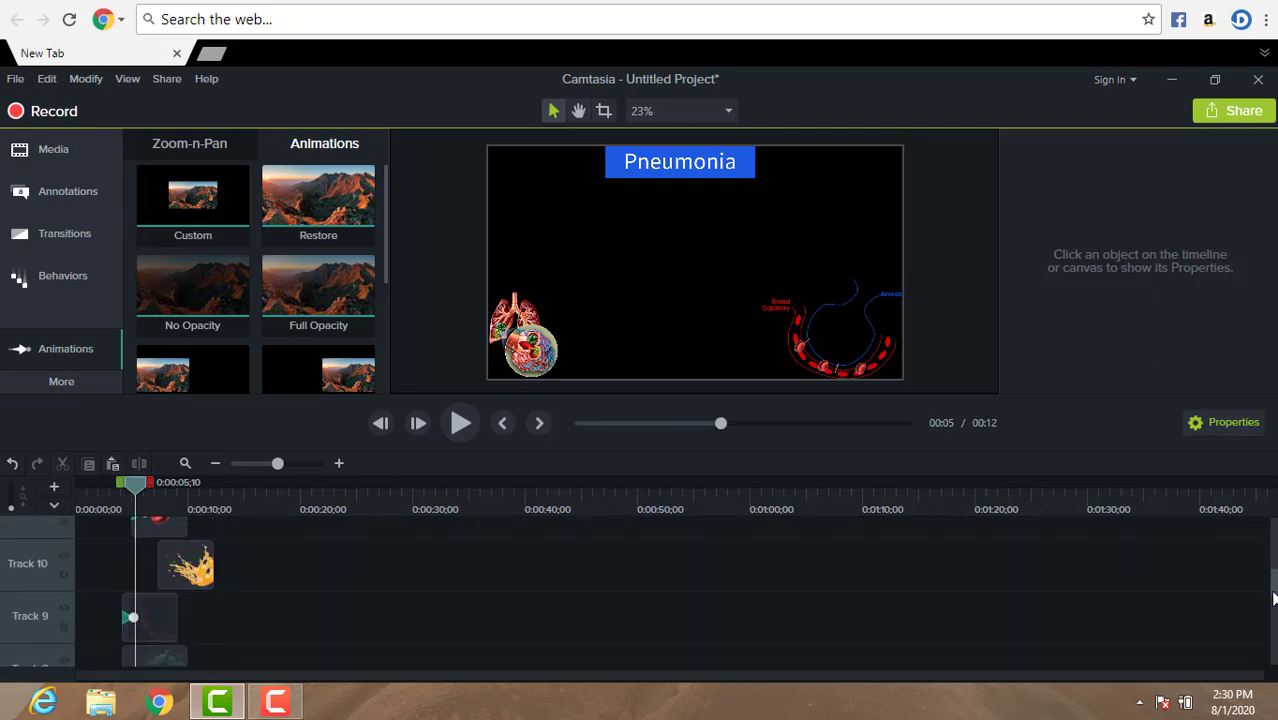
{"action": "scroll", "coordinate": [1273, 598], "scroll_direction": "up", "scroll_amount": 4}
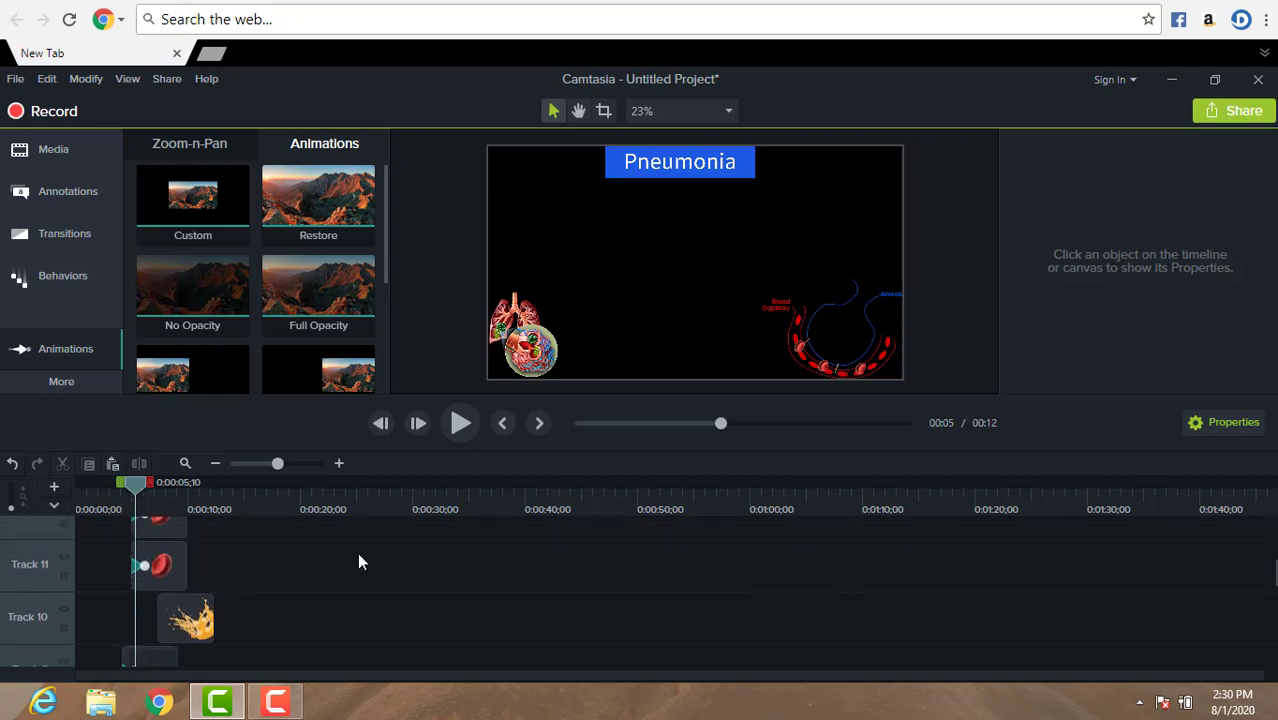
{"action": "left_click_drag", "start_coordinate": [138, 482], "coordinate": [141, 482]}
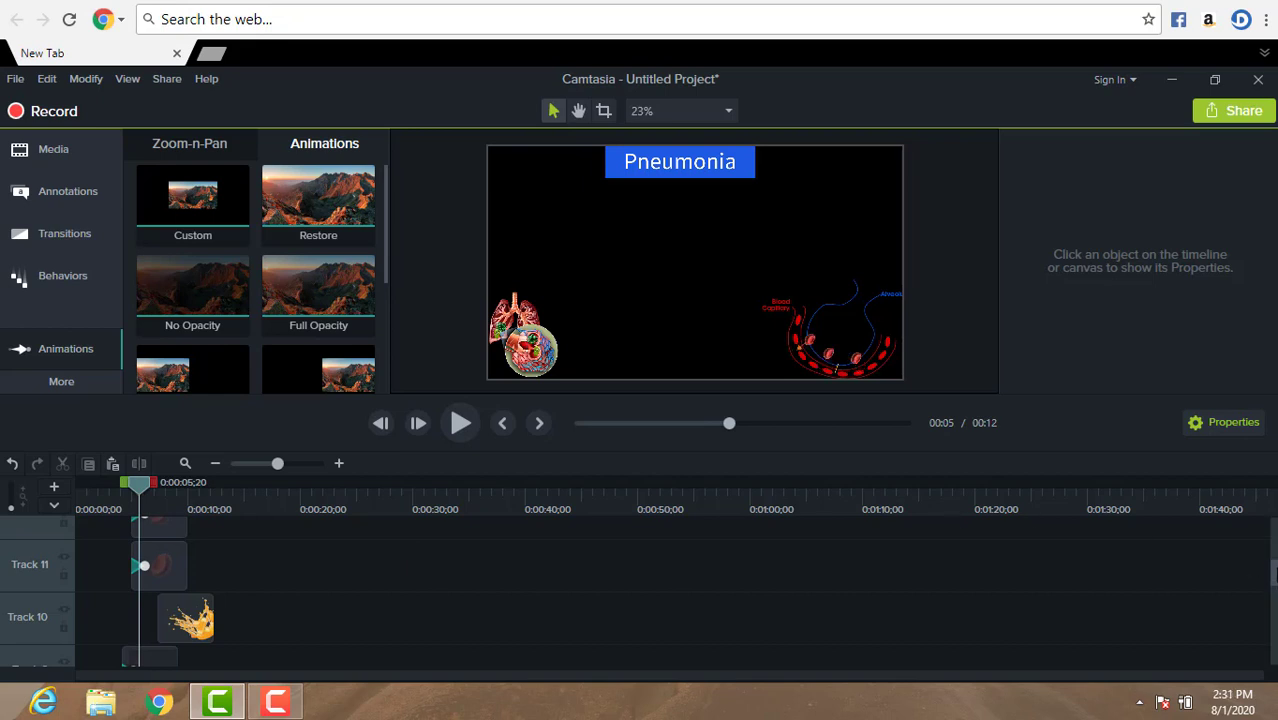
{"action": "scroll", "coordinate": [1270, 565], "scroll_direction": "up", "scroll_amount": 5}
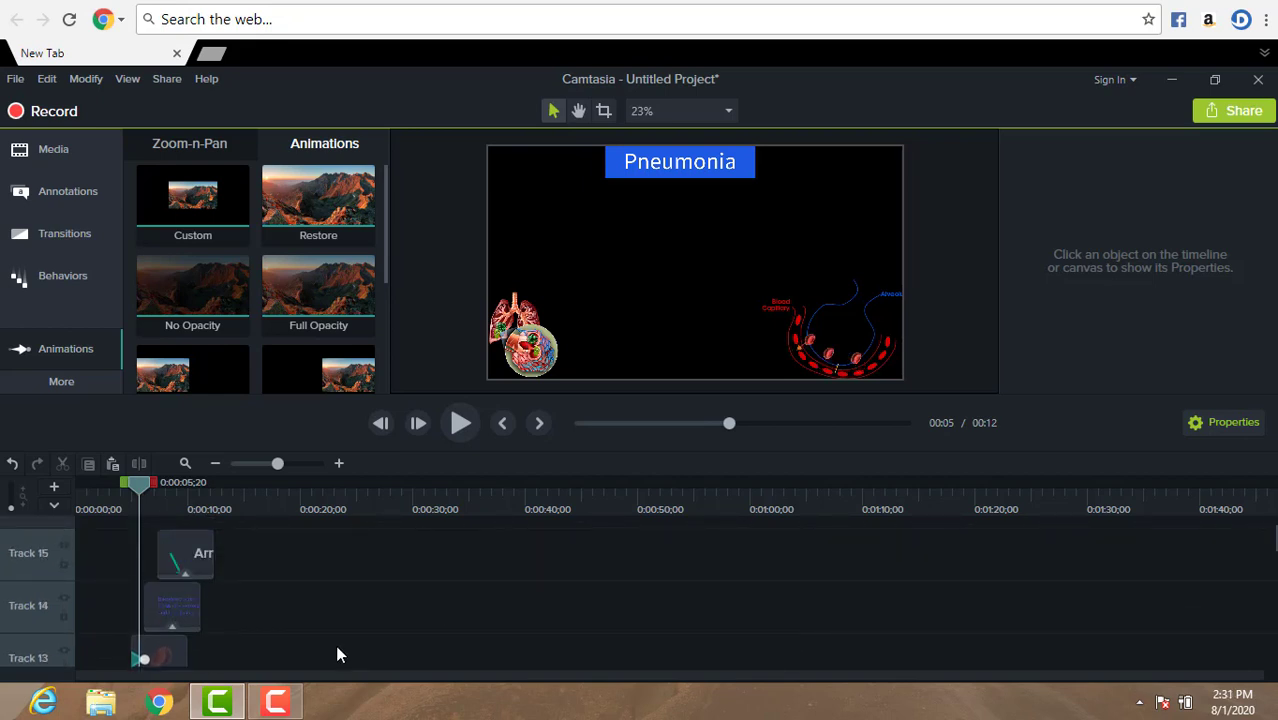
{"action": "left_click", "coordinate": [158, 605]}
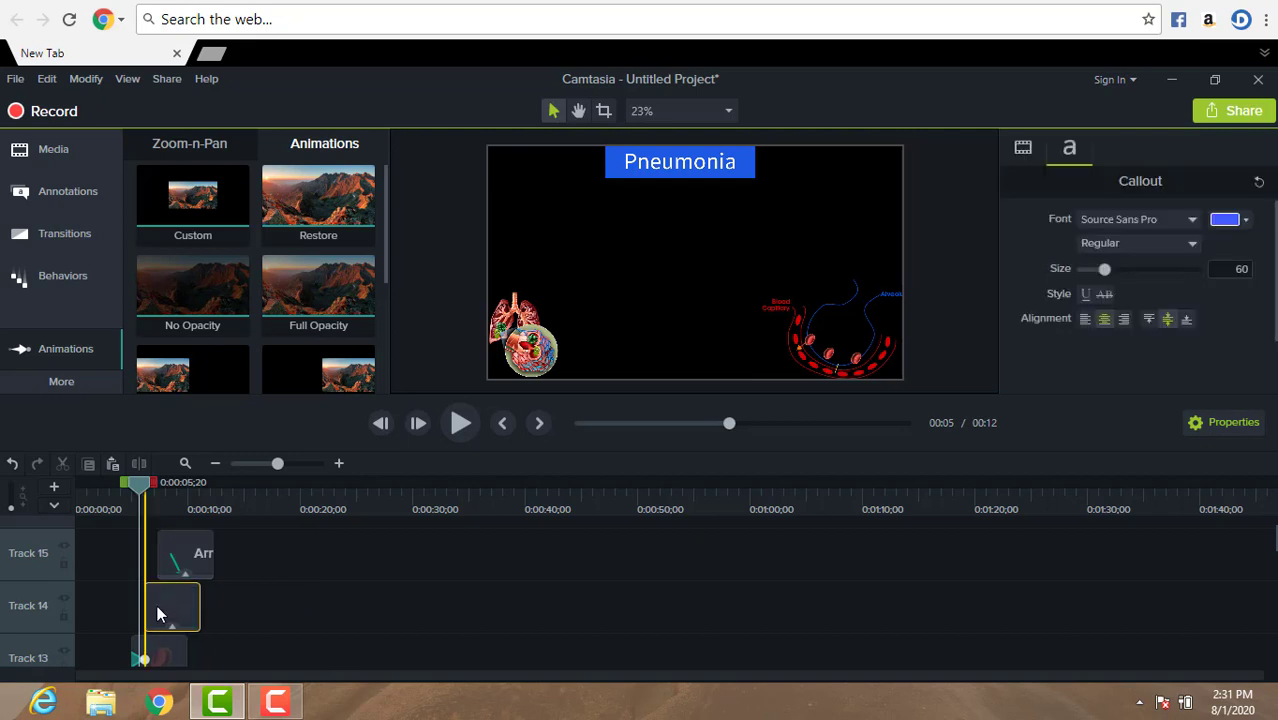
{"action": "left_click_drag", "start_coordinate": [157, 605], "coordinate": [166, 607]}
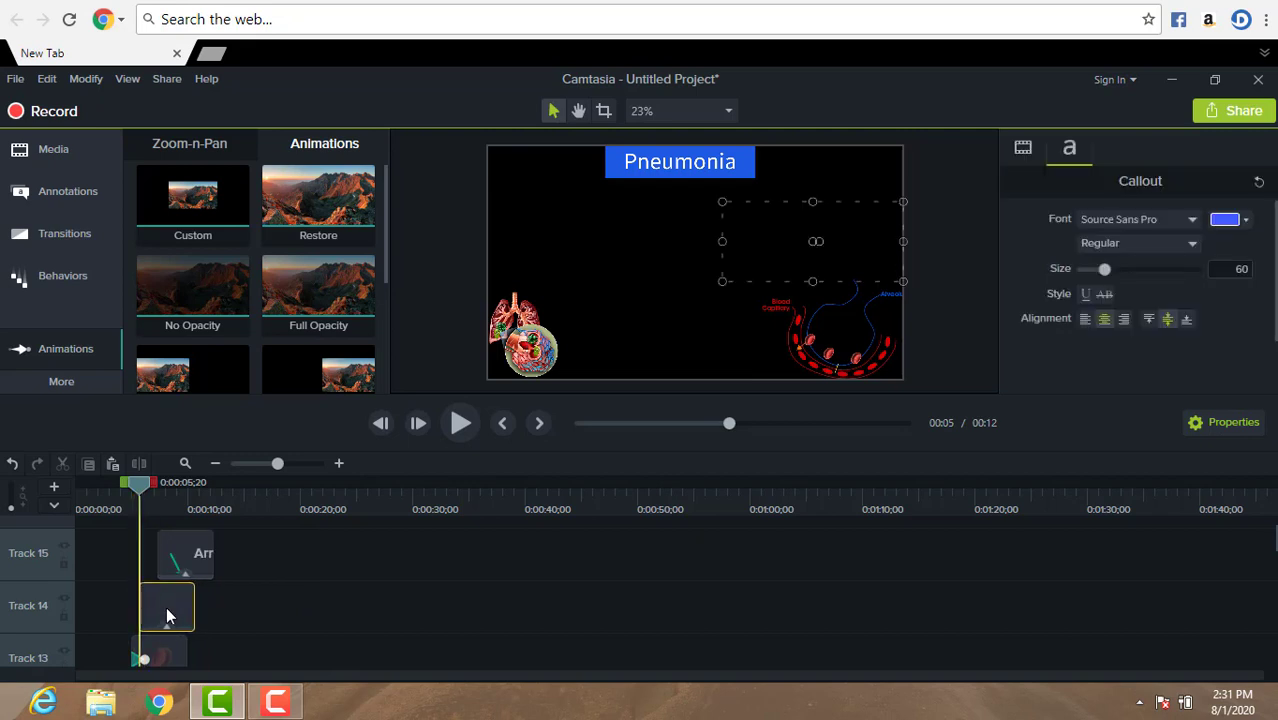
Step: Move the arrow on Track 15 earlier and extend its start to line up with the text callout on Track 14
{"action": "mouse_move", "coordinate": [184, 557]}
{"action": "left_mouse_down"}
{"action": "mouse_move", "coordinate": [158, 570]}
{"action": "mouse_move", "coordinate": [166, 562]}
{"action": "left_mouse_up"}
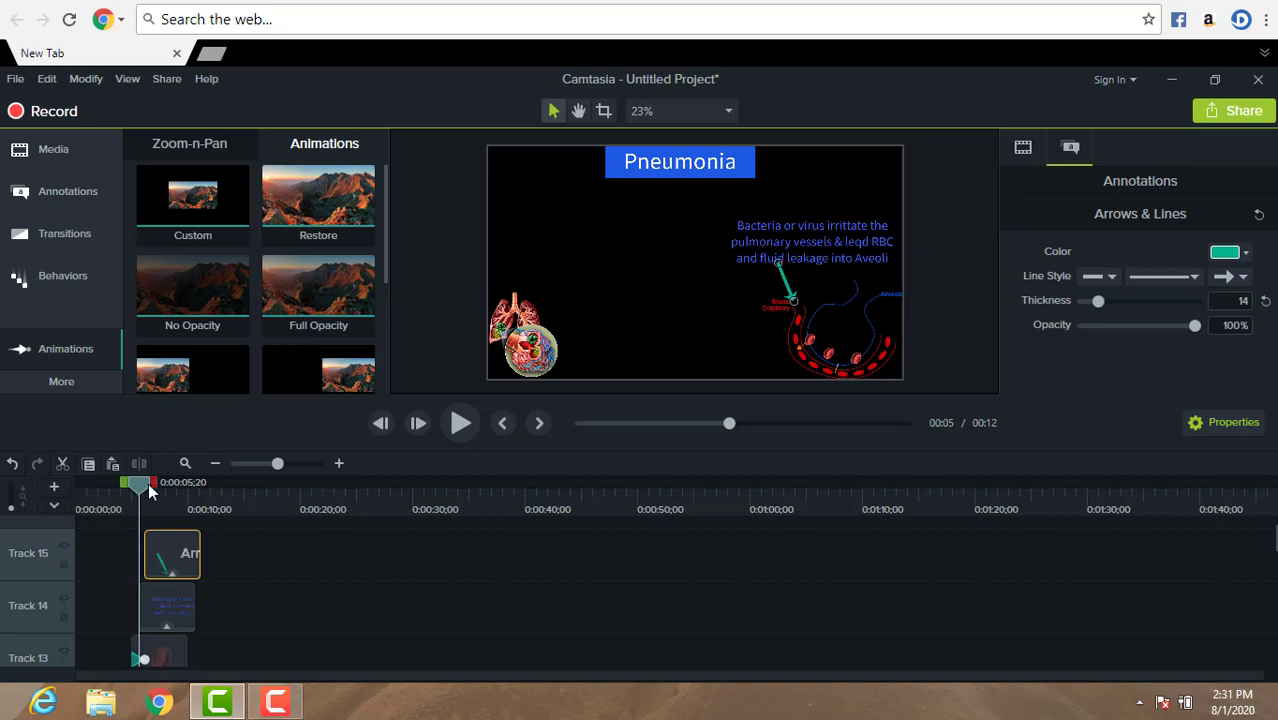
{"action": "left_click_drag", "start_coordinate": [138, 484], "coordinate": [129, 486]}
{"action": "left_click_drag", "start_coordinate": [167, 563], "coordinate": [138, 555]}
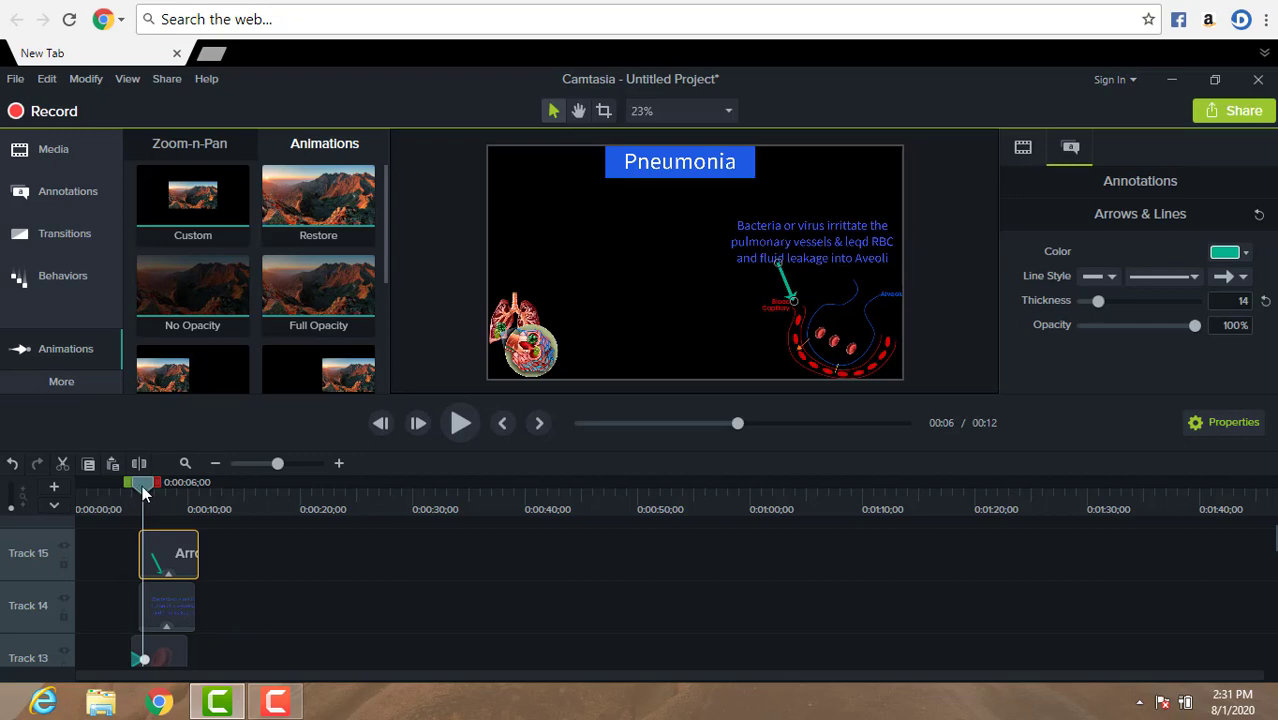
{"action": "left_click_drag", "start_coordinate": [142, 485], "coordinate": [134, 486]}
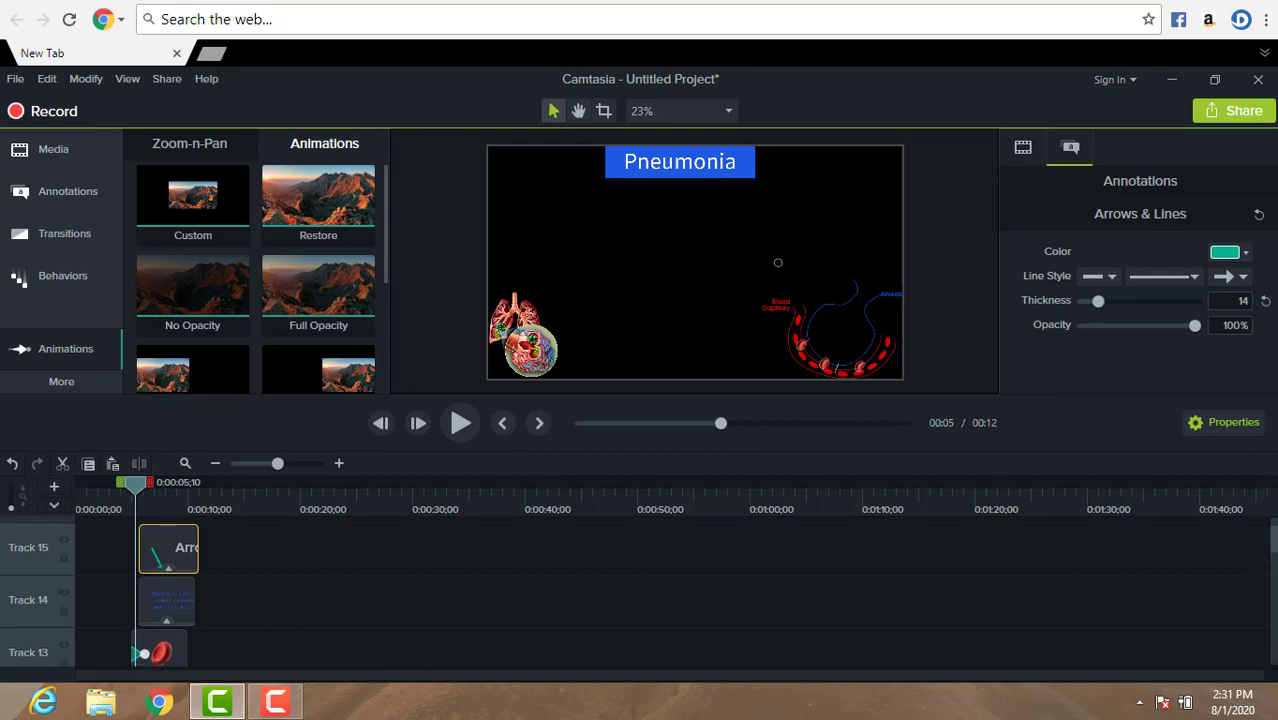
{"action": "scroll", "coordinate": [640, 600], "scroll_direction": "down", "scroll_amount": 3}
{"action": "scroll", "coordinate": [700, 587], "scroll_direction": "up", "scroll_amount": 3}
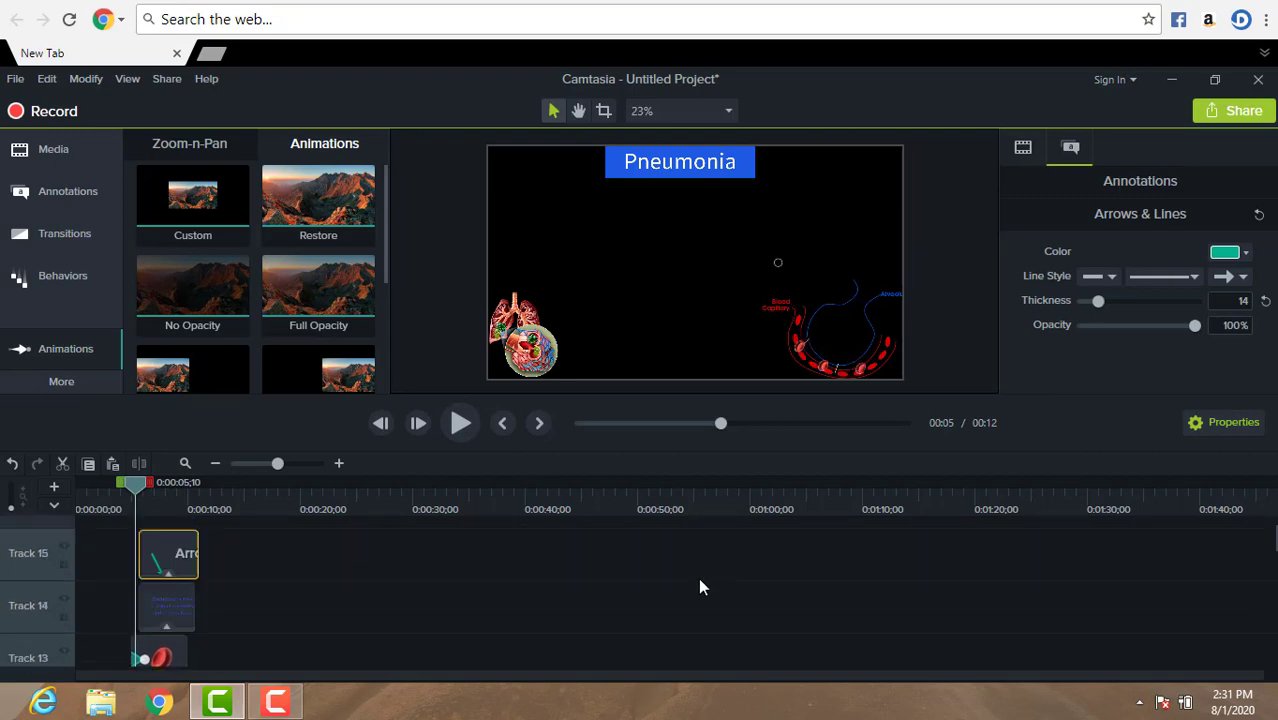
Step: Move the liquid clip on Track 10 to start at 0:00:06;12 and trim its end to match the clip on Track 9
{"action": "left_click_drag", "start_coordinate": [134, 487], "coordinate": [146, 487]}
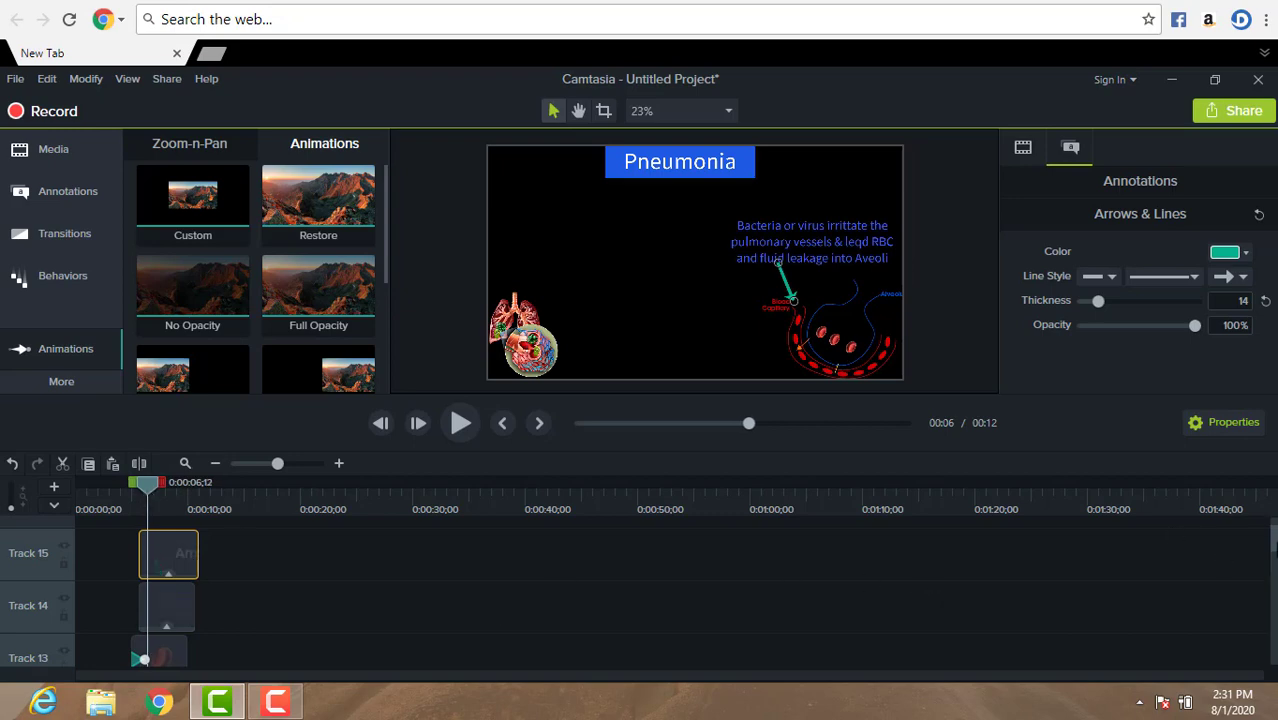
{"action": "scroll", "coordinate": [1272, 575], "scroll_direction": "down", "scroll_amount": 6}
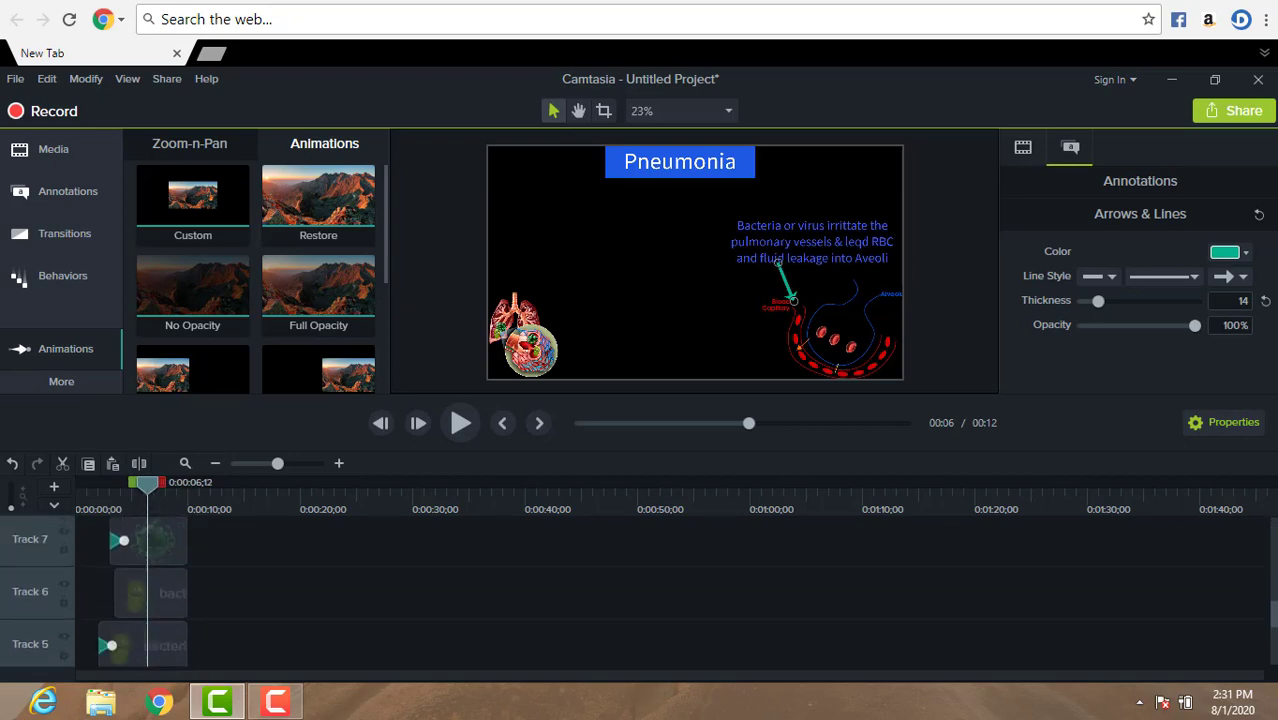
{"action": "scroll", "coordinate": [188, 583], "scroll_direction": "up", "scroll_amount": 3}
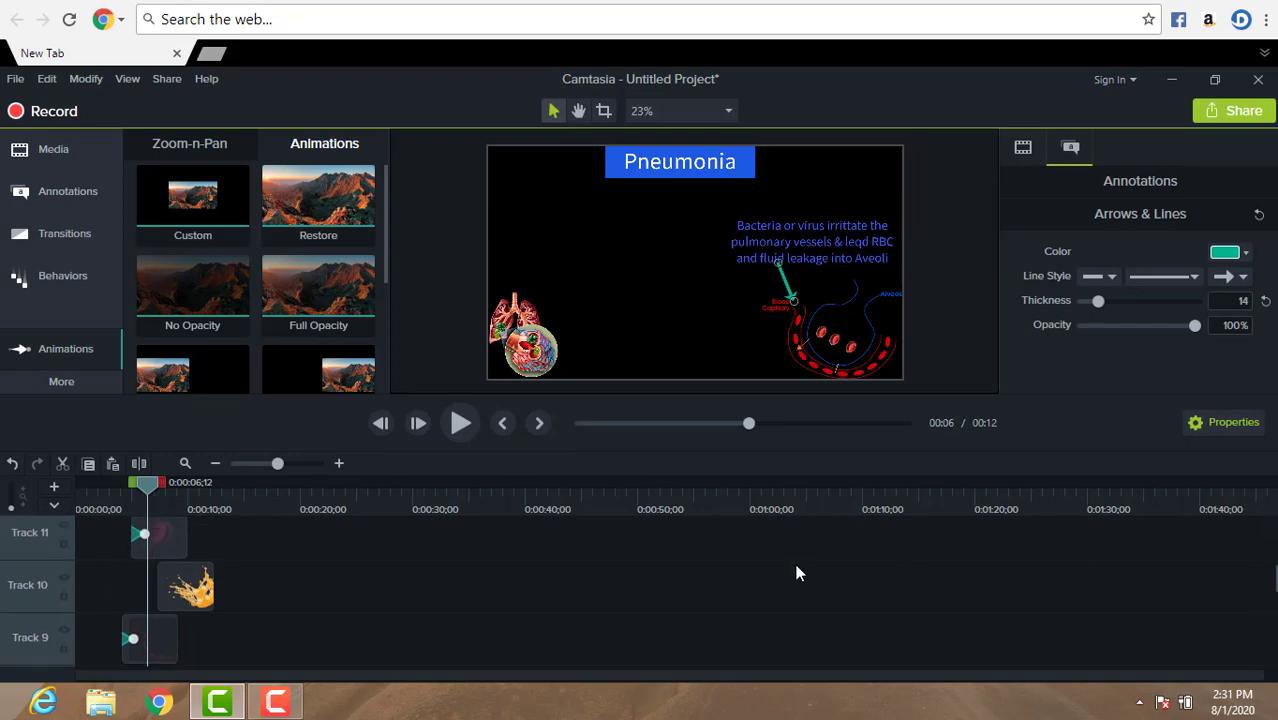
{"action": "left_click_drag", "start_coordinate": [191, 579], "coordinate": [177, 584]}
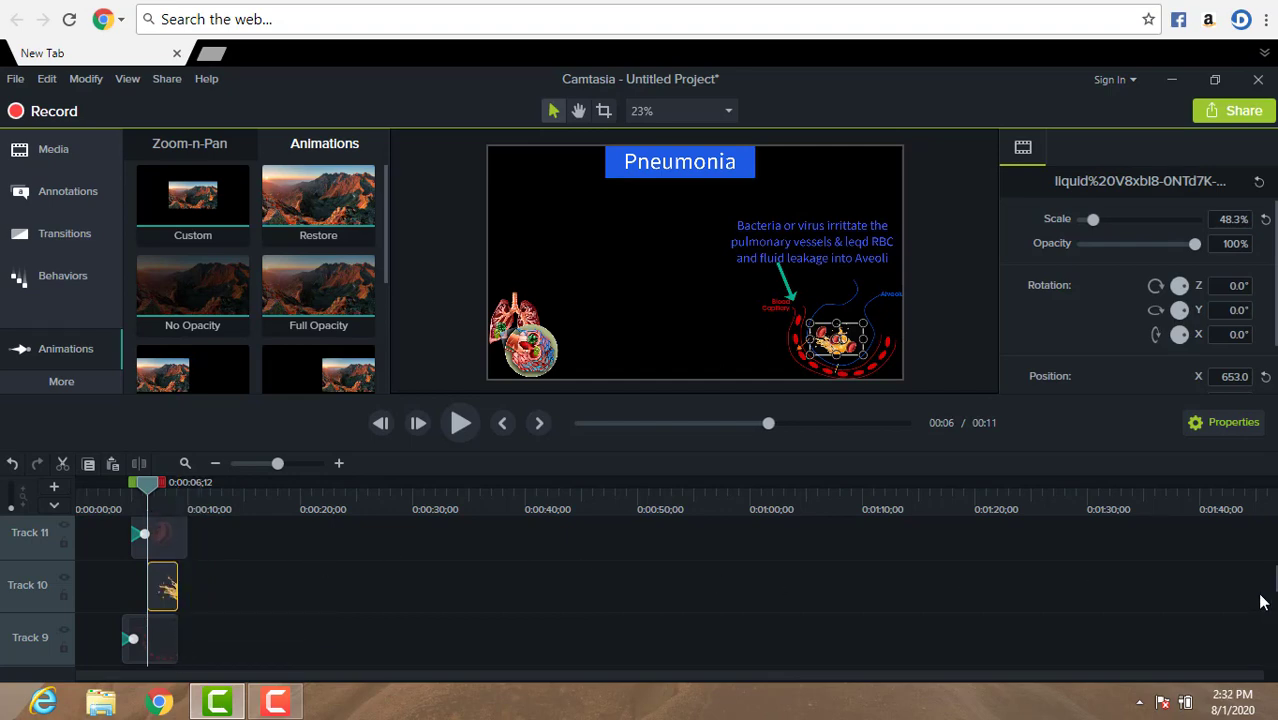
Step: Move the red blood cell clip on Track 11 to start at 0:00:06;12 and trim its end to match the liquid clip
{"action": "scroll", "coordinate": [1272, 590], "scroll_direction": "up", "scroll_amount": 2}
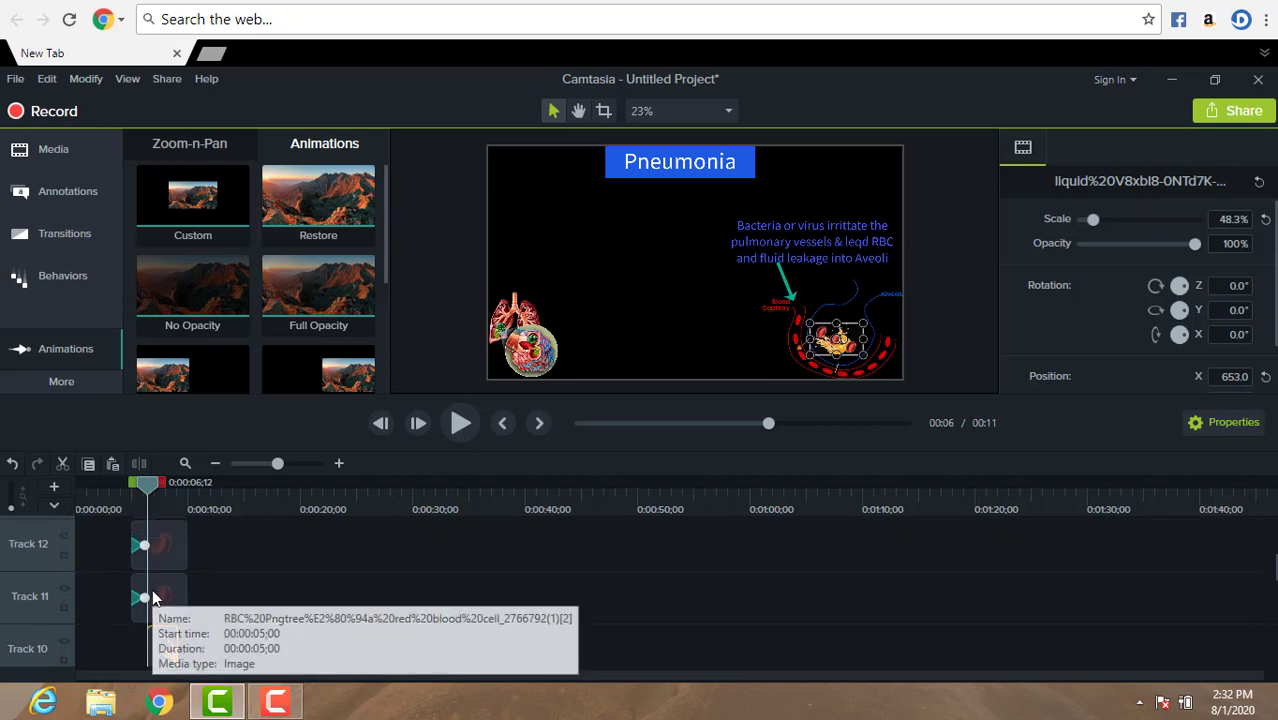
{"action": "left_click", "coordinate": [169, 598]}
{"action": "mouse_move", "coordinate": [170, 598]}
{"action": "left_mouse_down"}
{"action": "mouse_move", "coordinate": [197, 597]}
{"action": "mouse_move", "coordinate": [172, 600]}
{"action": "left_mouse_up"}
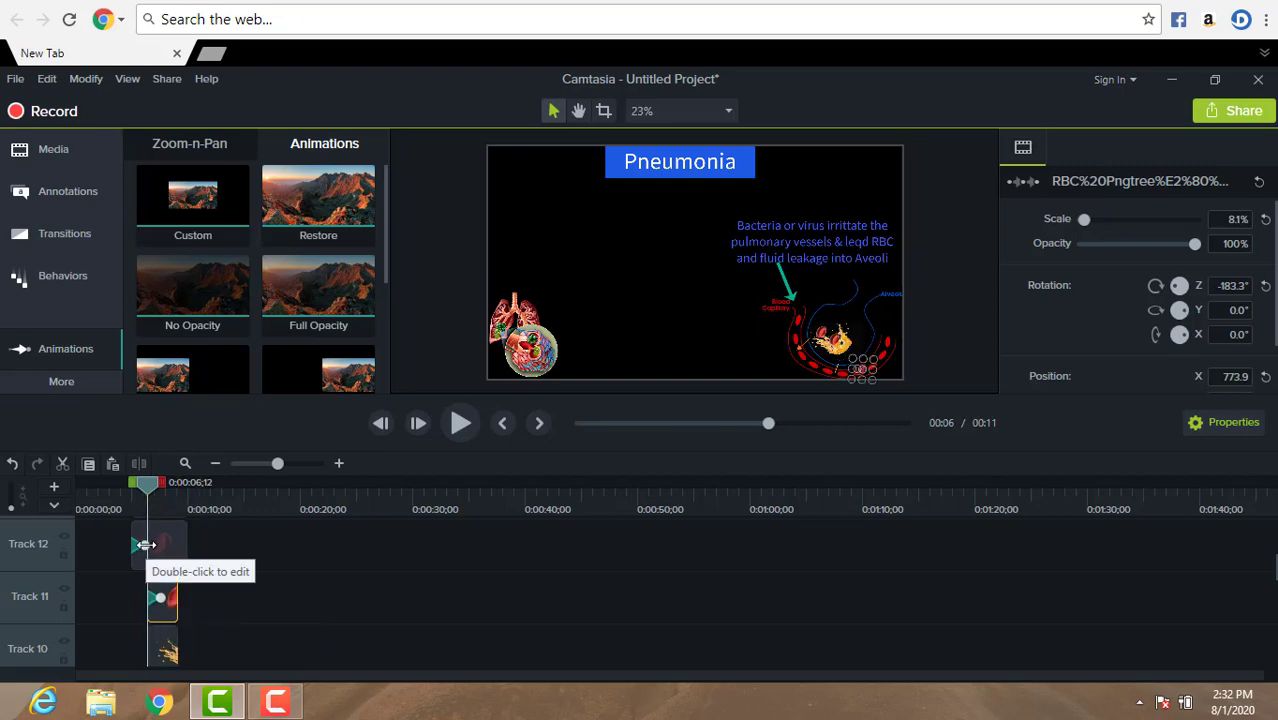
Step: Shorten the animation on Track 12's red blood cell clip and retime the clip to run from about 0:00:07;17 to the end of Track 11's clip
{"action": "left_click_drag", "start_coordinate": [146, 545], "coordinate": [137, 544]}
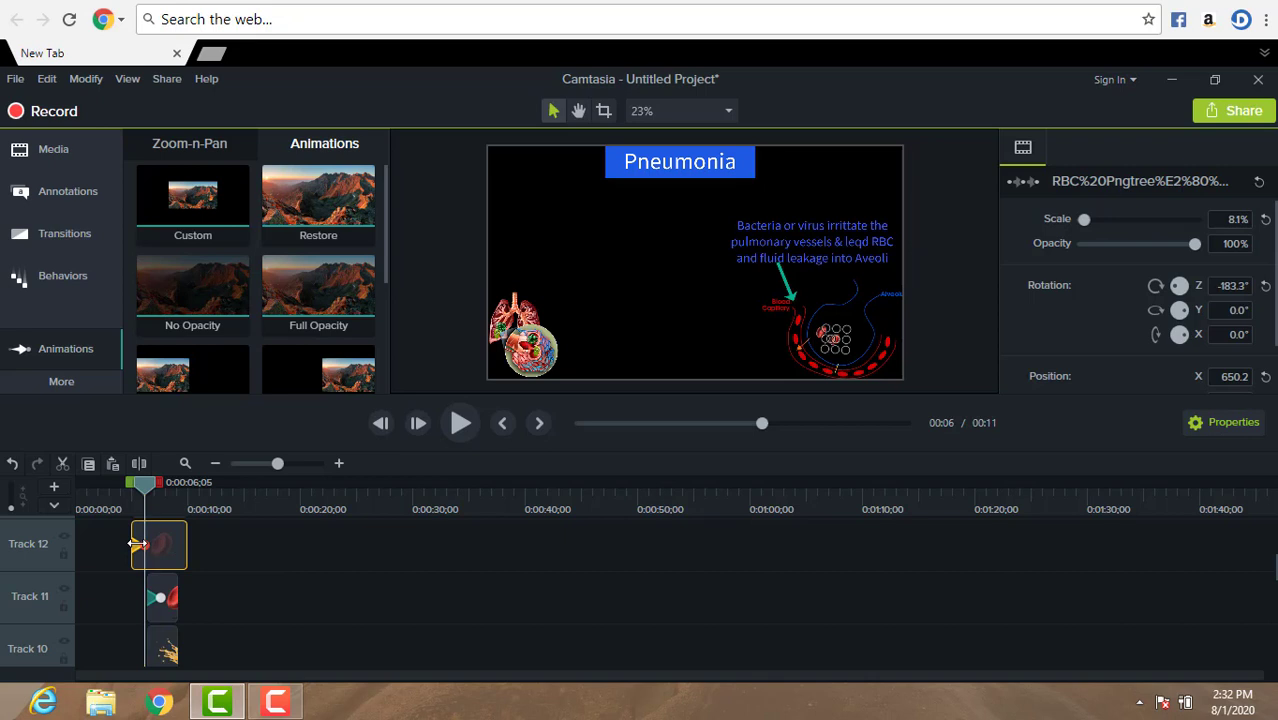
{"action": "left_click", "coordinate": [124, 483]}
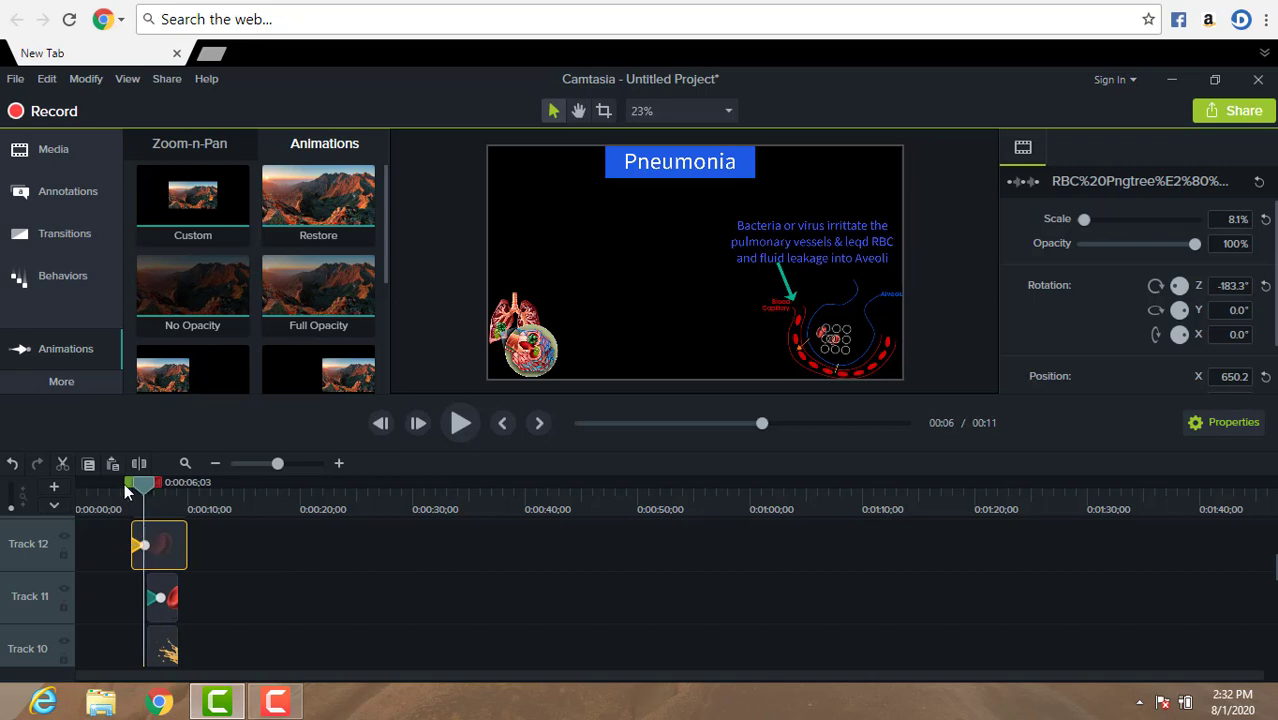
{"action": "left_click", "coordinate": [146, 545]}
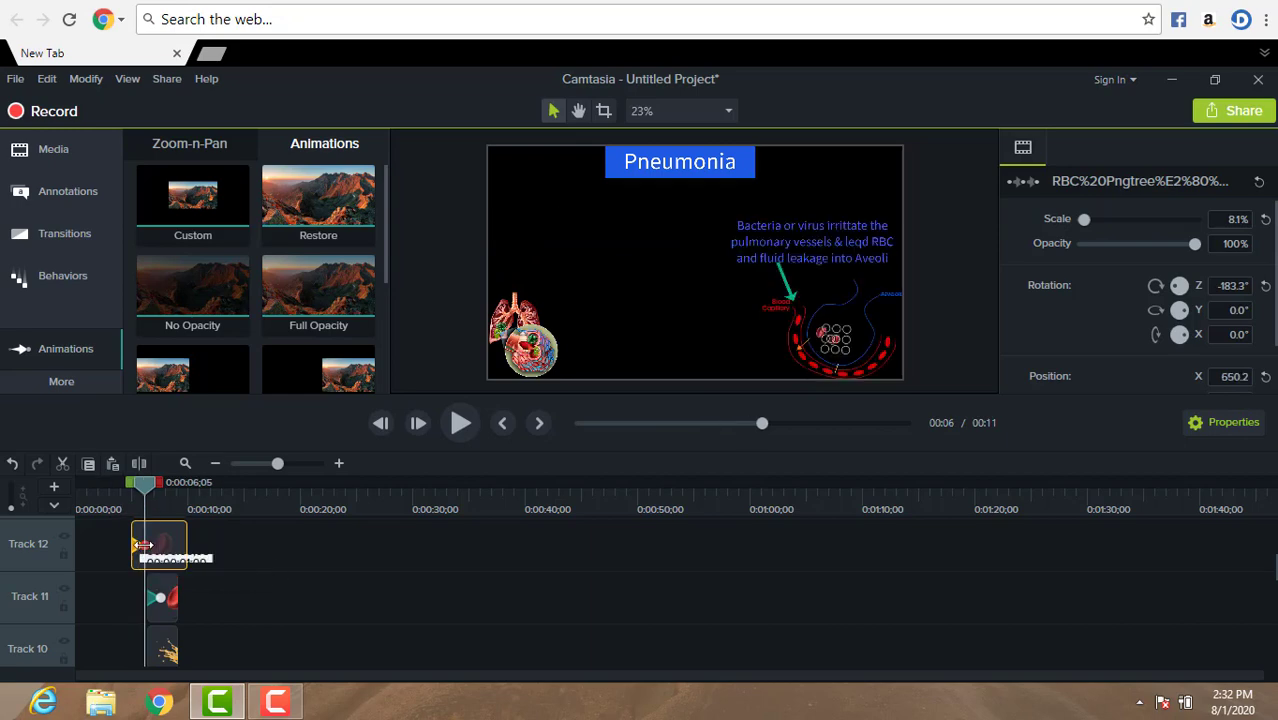
{"action": "left_click", "coordinate": [137, 545]}
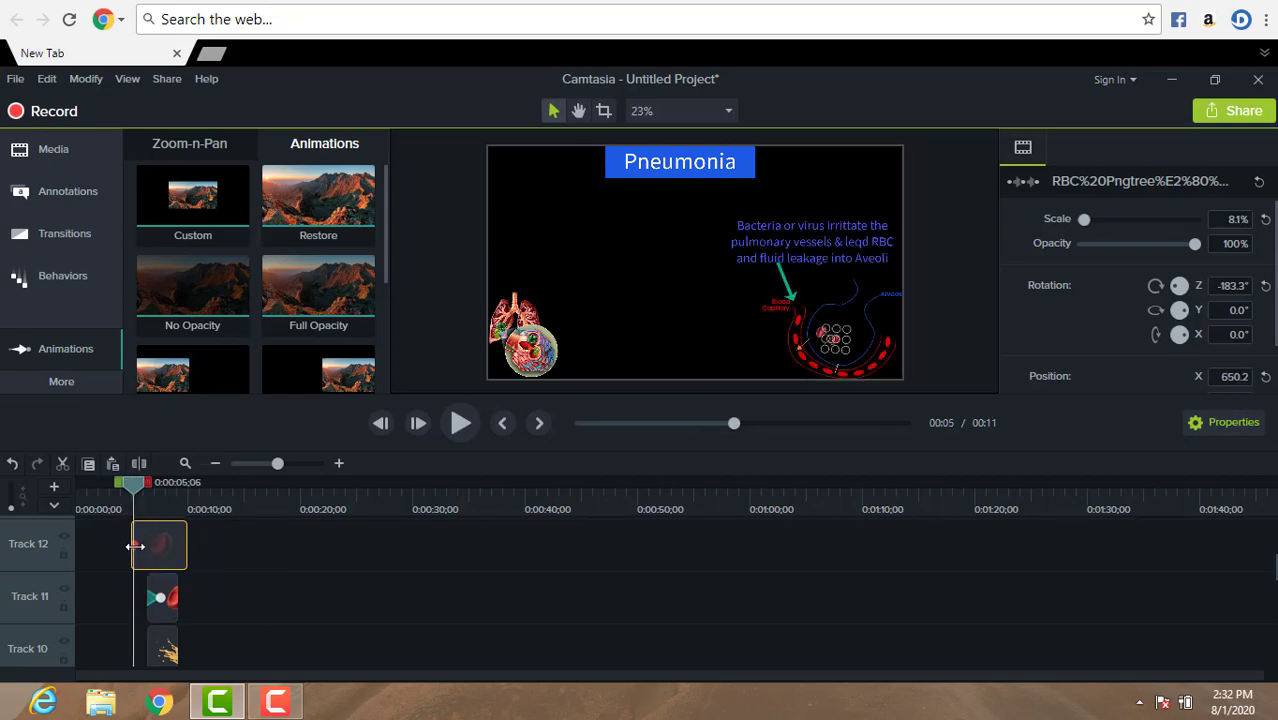
{"action": "mouse_move", "coordinate": [174, 546]}
{"action": "left_mouse_down"}
{"action": "mouse_move", "coordinate": [221, 538]}
{"action": "mouse_move", "coordinate": [179, 538]}
{"action": "left_mouse_up"}
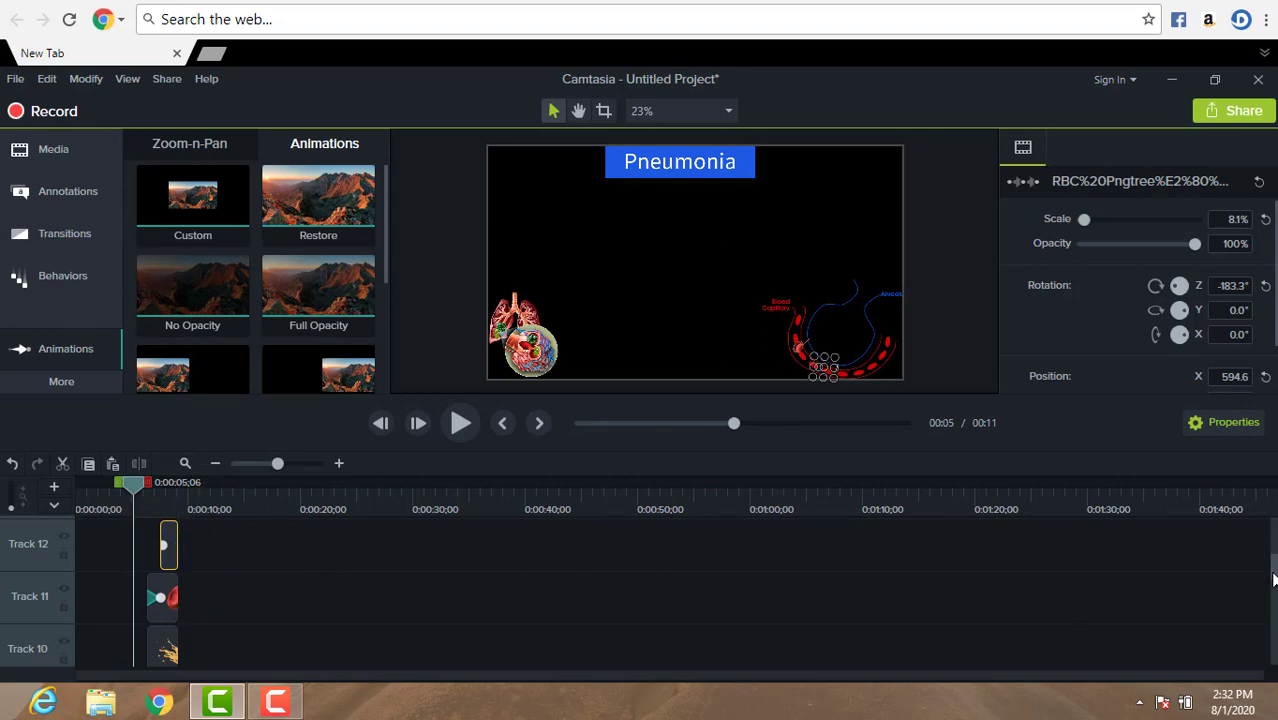
Step: Move Track 13's red blood cell clip to start at 0:00:07;17, shorten its animation and trim its end to match Track 12's clip
{"action": "scroll", "coordinate": [1274, 580], "scroll_direction": "up", "scroll_amount": 2}
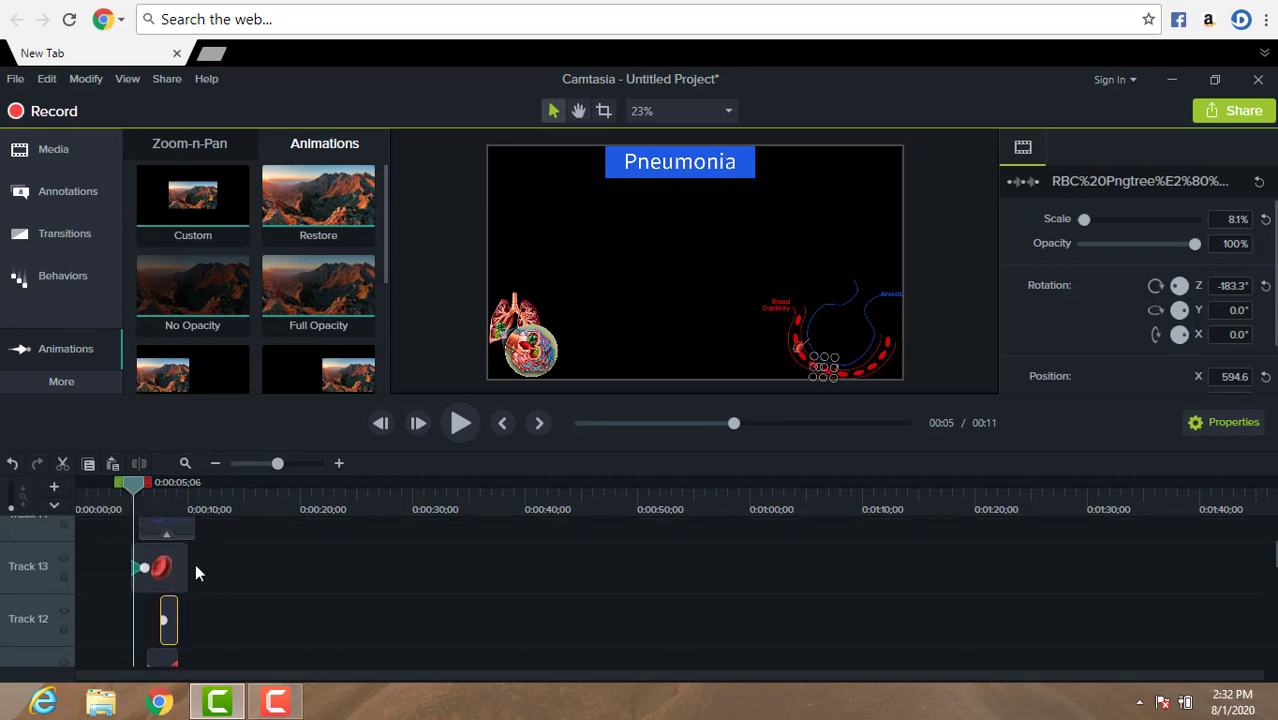
{"action": "left_click_drag", "start_coordinate": [145, 566], "coordinate": [179, 567]}
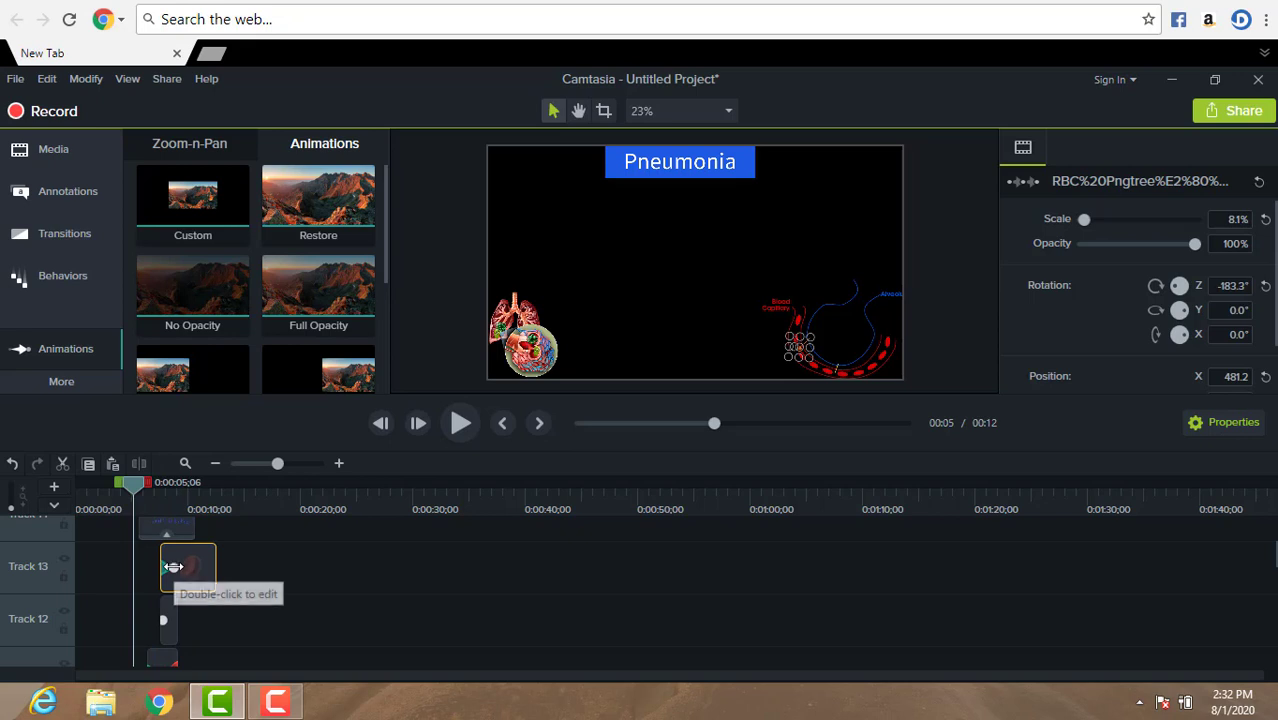
{"action": "left_click", "coordinate": [171, 567]}
{"action": "mouse_move", "coordinate": [170, 567]}
{"action": "left_mouse_down"}
{"action": "mouse_move", "coordinate": [211, 564]}
{"action": "mouse_move", "coordinate": [186, 570]}
{"action": "left_mouse_up"}
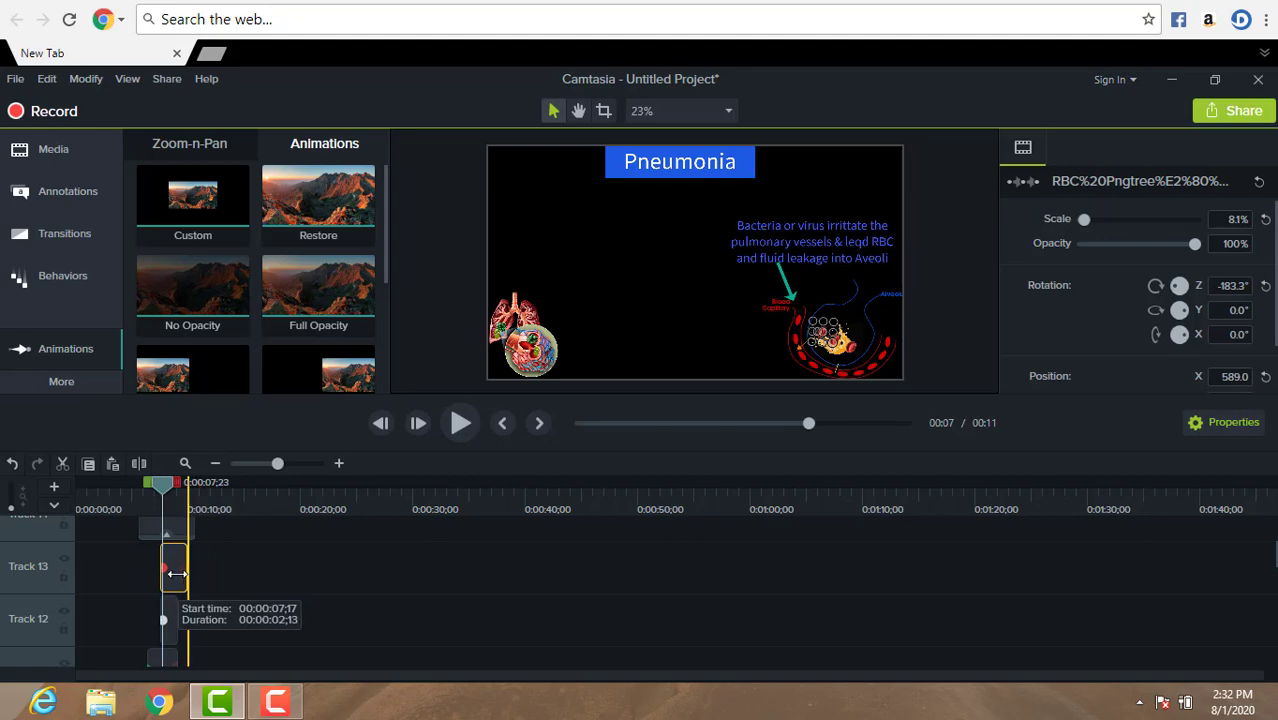
{"action": "left_click_drag", "start_coordinate": [174, 573], "coordinate": [179, 571]}
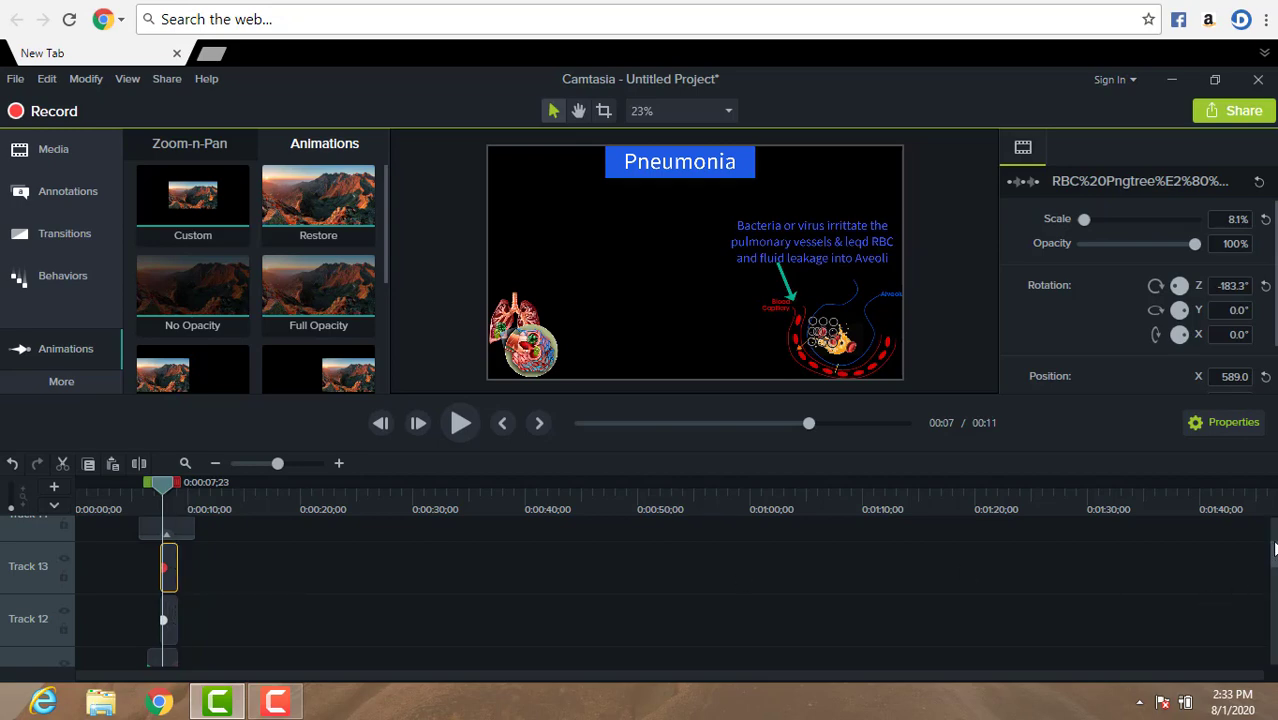
Step: Trim the ends of the text callout on Track 14 and the arrow on Track 15 to match the blood cell clip on Track 13
{"action": "scroll", "coordinate": [1274, 548], "scroll_direction": "up", "scroll_amount": 3}
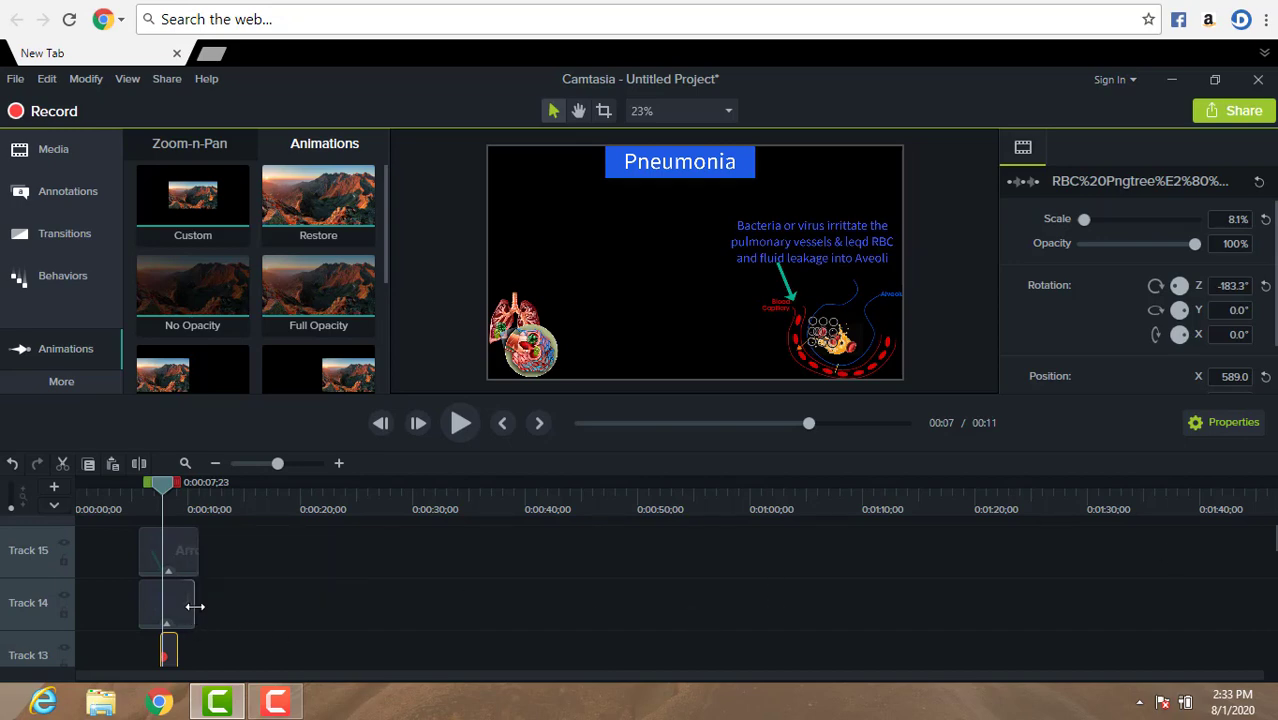
{"action": "left_click_drag", "start_coordinate": [190, 607], "coordinate": [181, 610]}
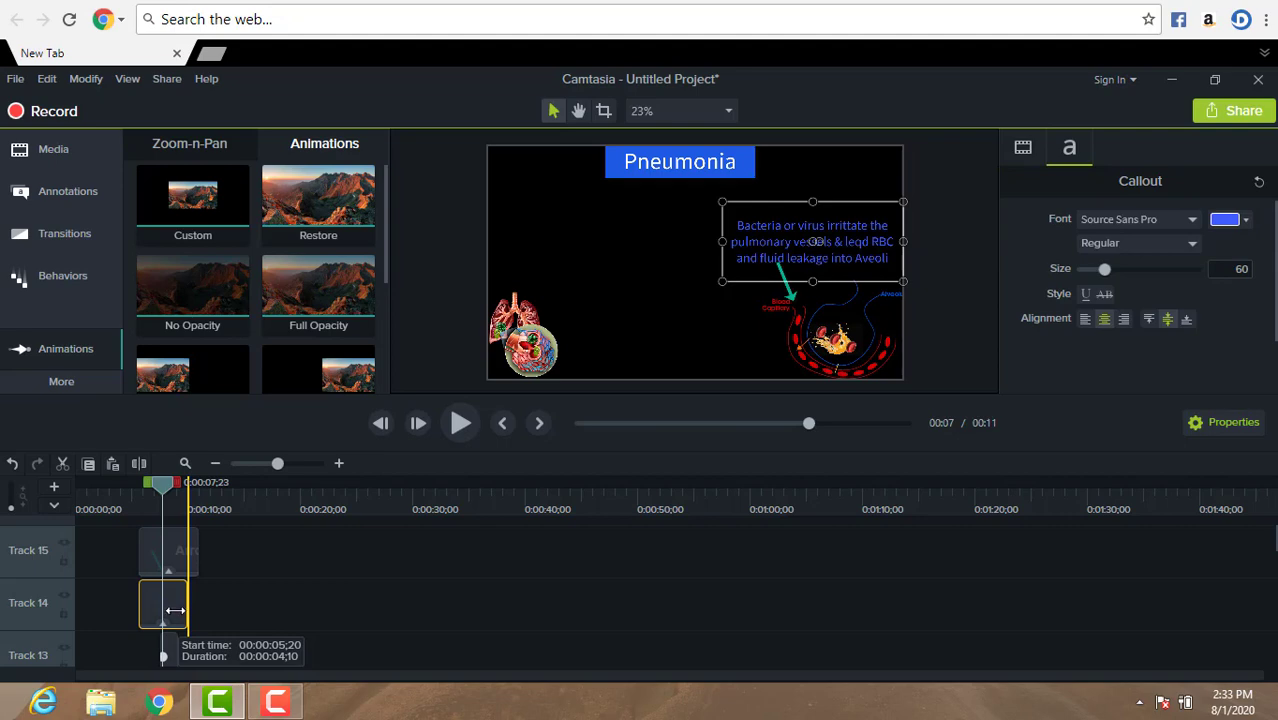
{"action": "left_click_drag", "start_coordinate": [172, 610], "coordinate": [180, 608]}
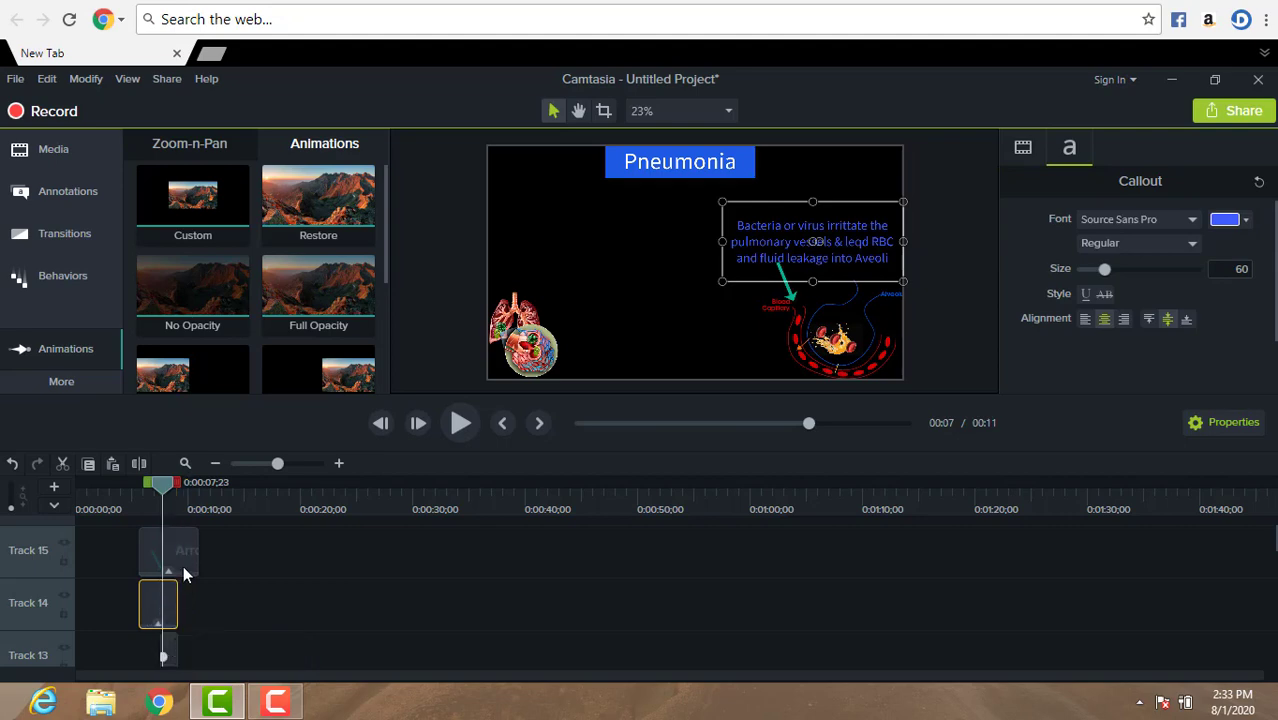
{"action": "left_click", "coordinate": [183, 565]}
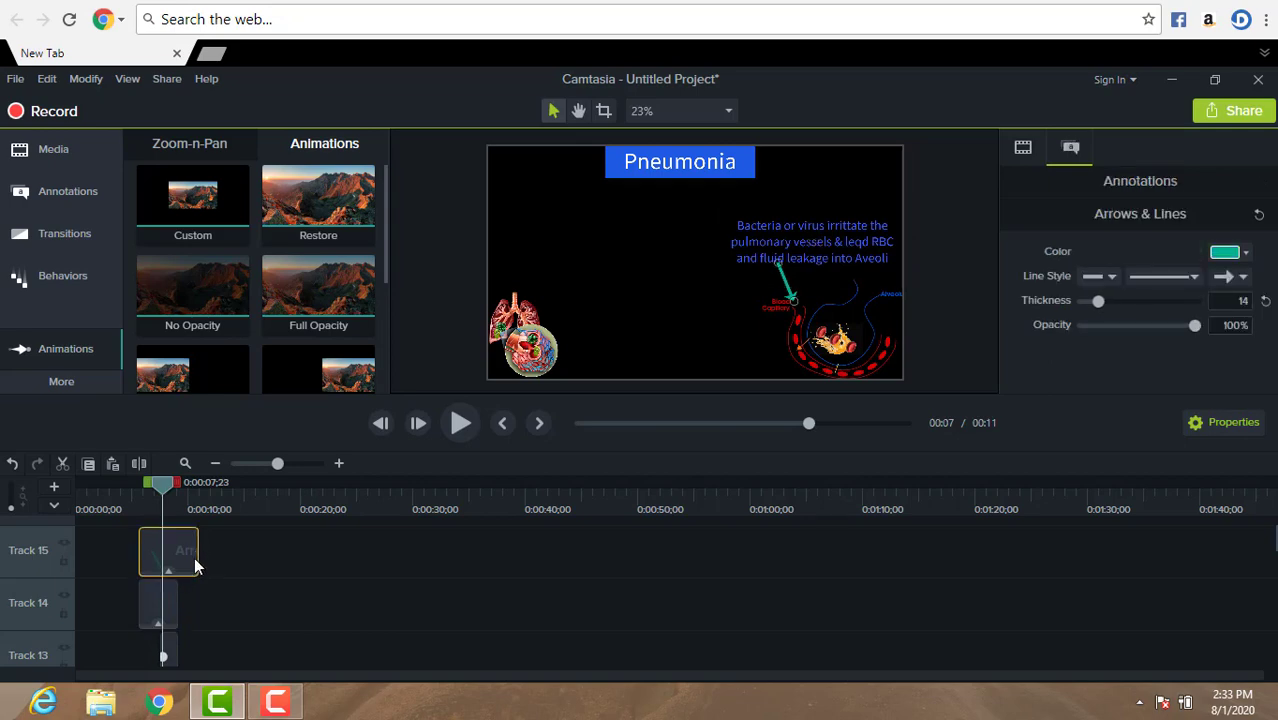
{"action": "left_click_drag", "start_coordinate": [197, 557], "coordinate": [181, 560]}
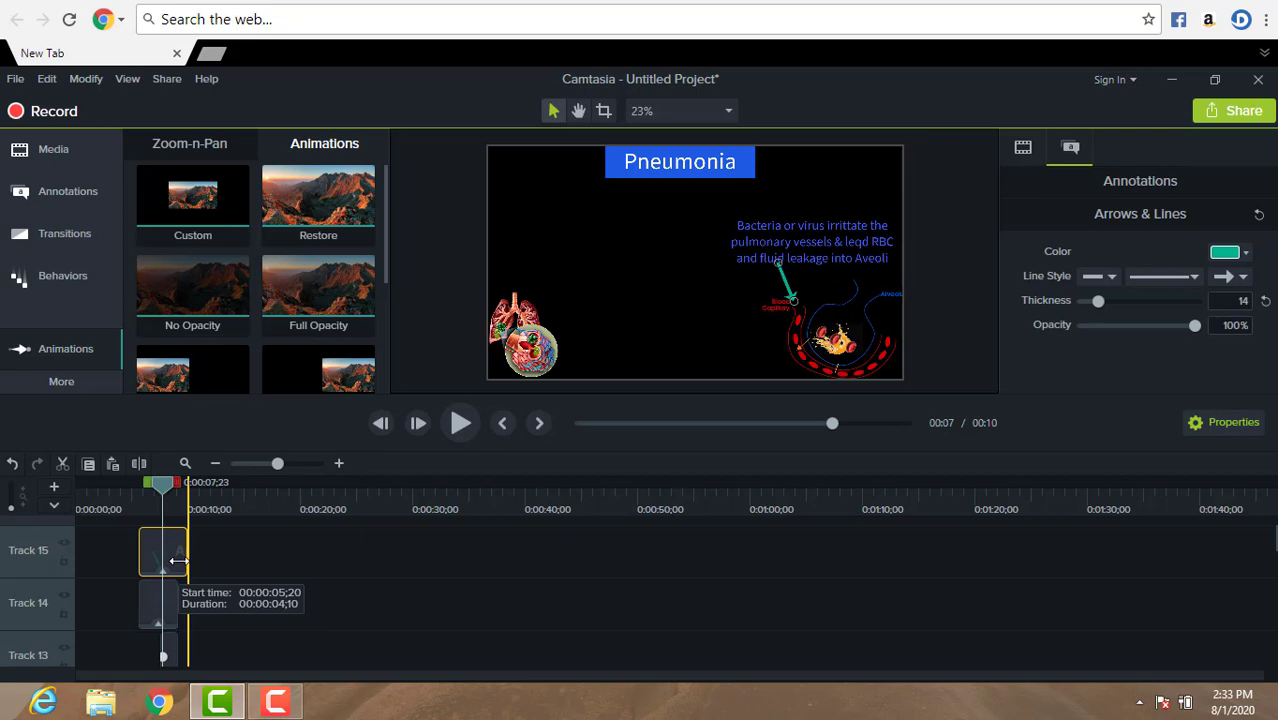
{"action": "left_click_drag", "start_coordinate": [175, 560], "coordinate": [181, 561]}
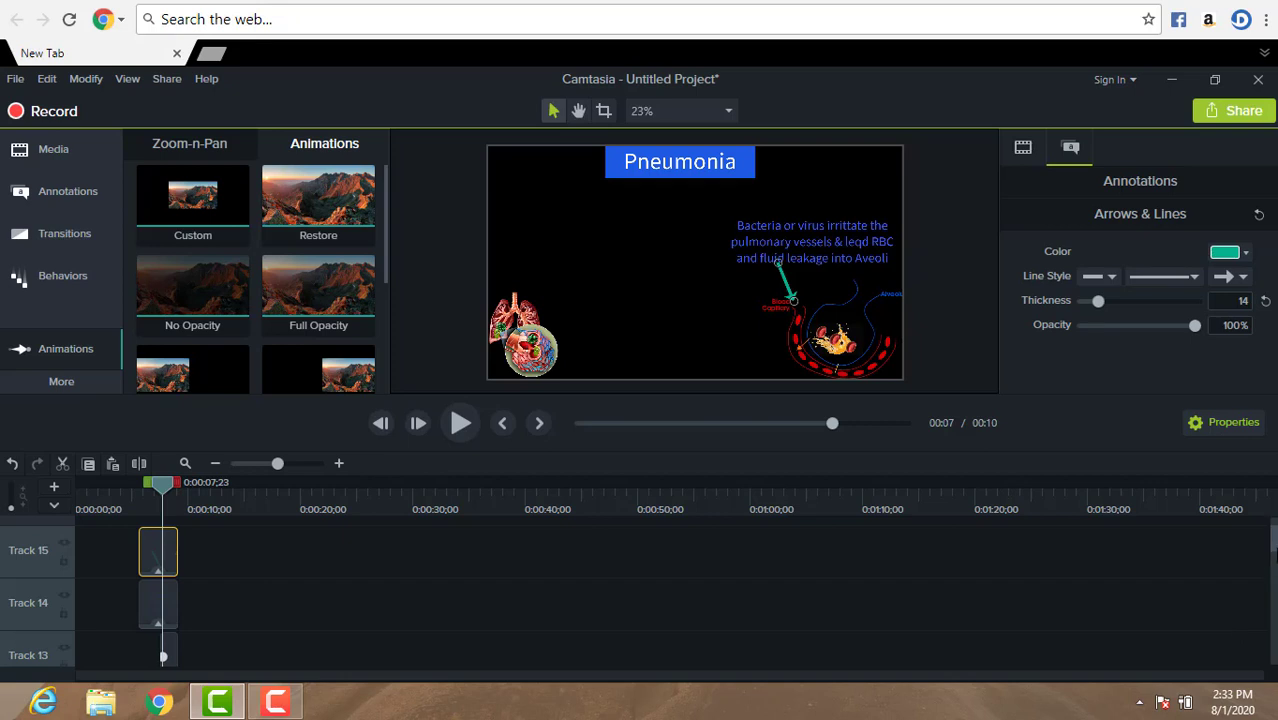
Step: Extend the capillary and alveolus image on Track 9 and the liquid clip on Track 10 to end with the clip on Track 8
{"action": "scroll", "coordinate": [1271, 567], "scroll_direction": "down", "scroll_amount": 1}
{"action": "scroll", "coordinate": [1274, 614], "scroll_direction": "down", "scroll_amount": 5}
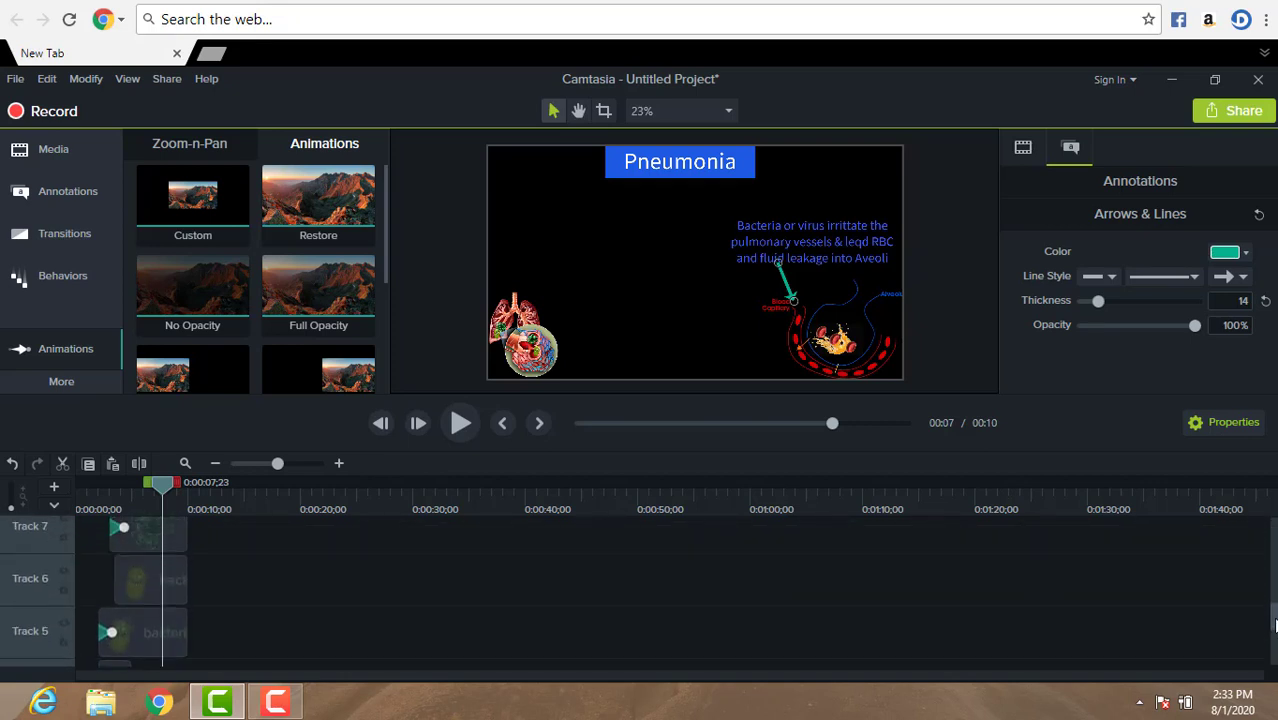
{"action": "scroll", "coordinate": [1274, 614], "scroll_direction": "up", "scroll_amount": 3}
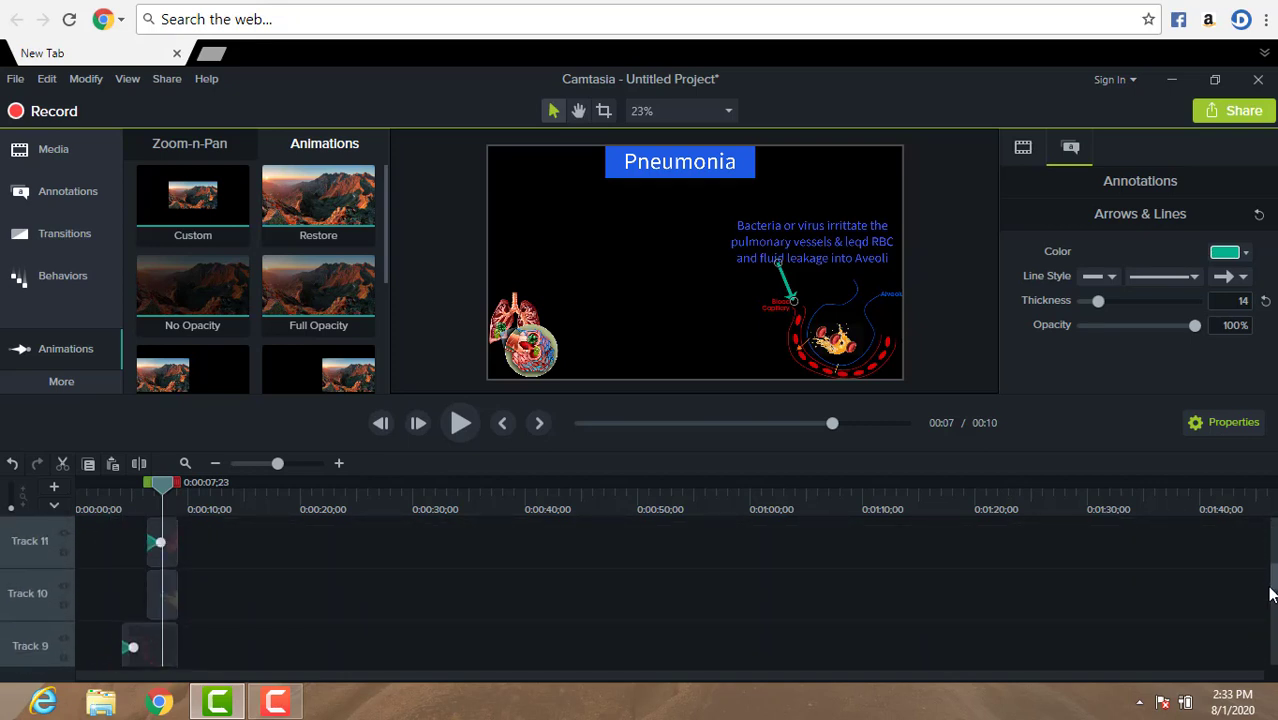
{"action": "scroll", "coordinate": [1271, 604], "scroll_direction": "down", "scroll_amount": 1}
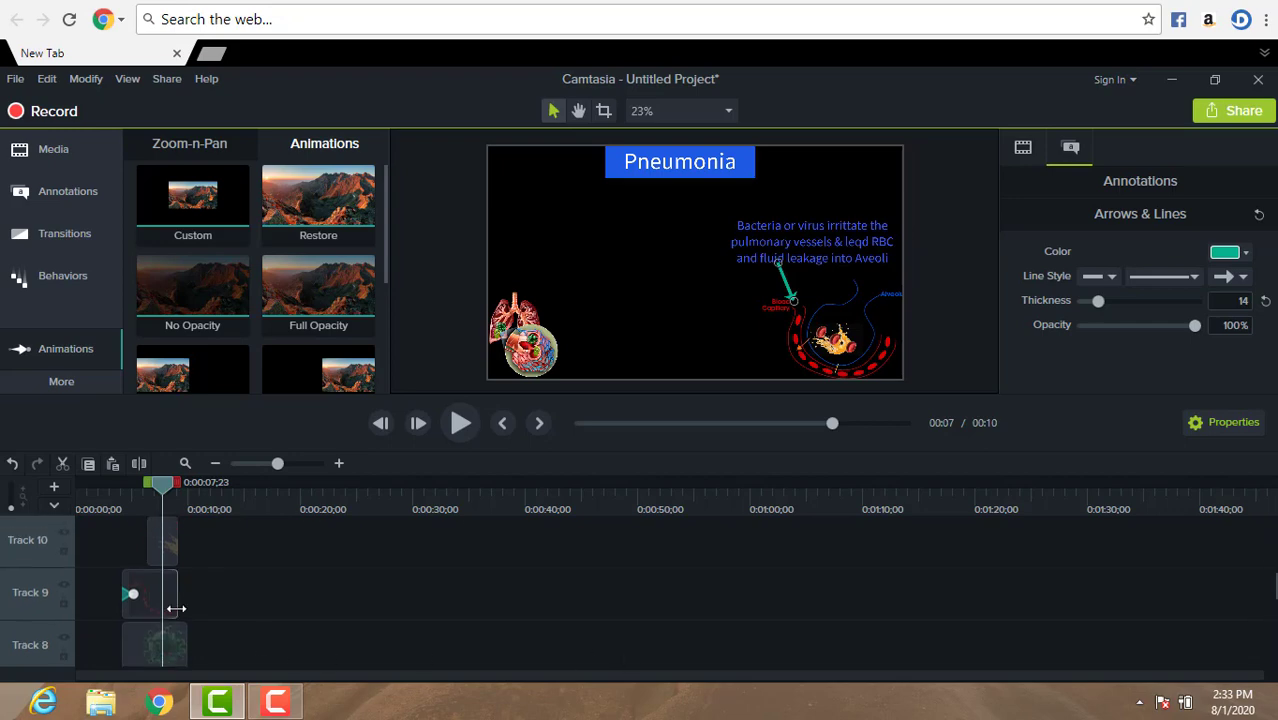
{"action": "left_click_drag", "start_coordinate": [180, 608], "coordinate": [182, 608]}
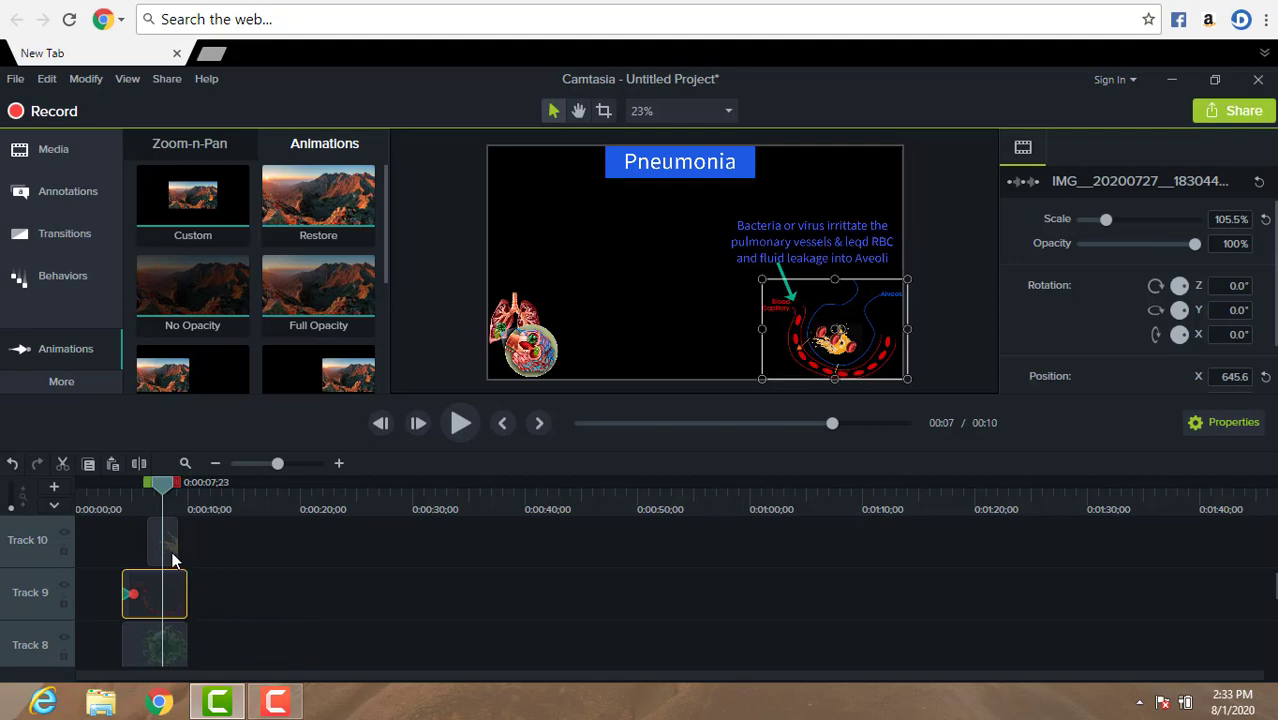
{"action": "left_click", "coordinate": [172, 560]}
{"action": "left_click_drag", "start_coordinate": [181, 549], "coordinate": [186, 549]}
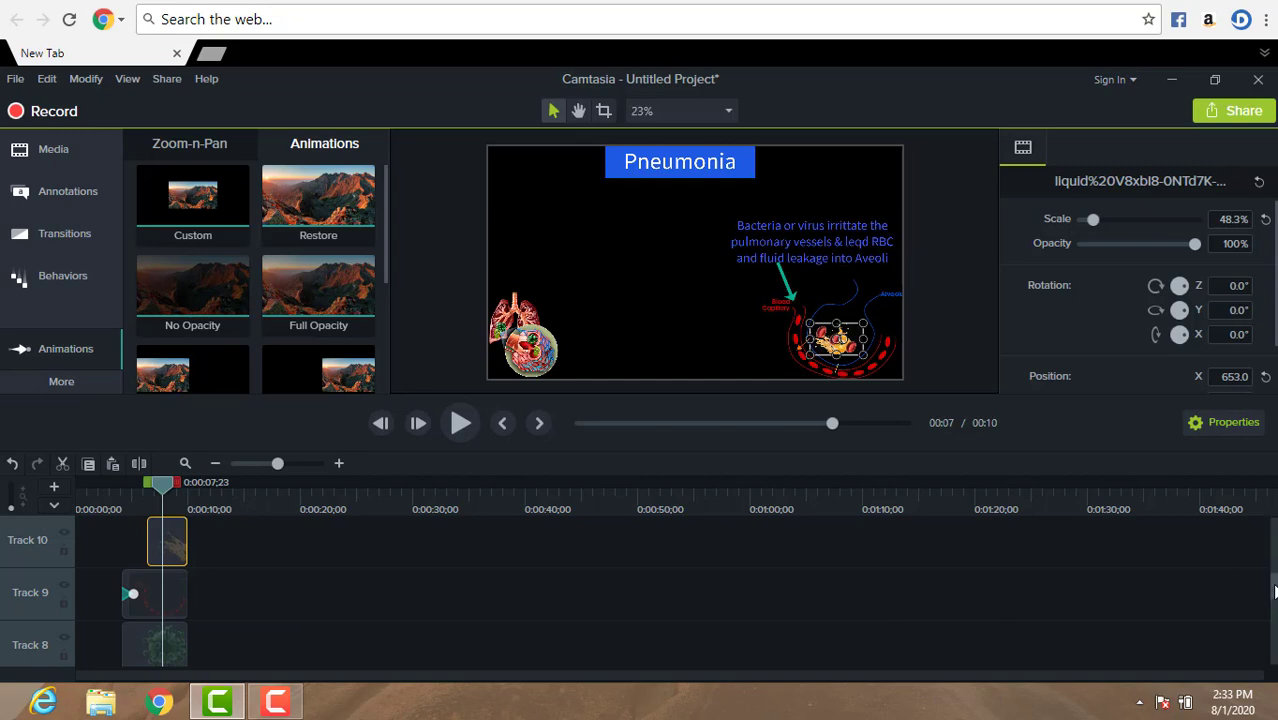
Step: Extend the red blood cell clips on Tracks 11, 12 and 13 to end with the liquid clip on Track 10
{"action": "scroll", "coordinate": [640, 590], "scroll_direction": "up", "scroll_amount": 5}
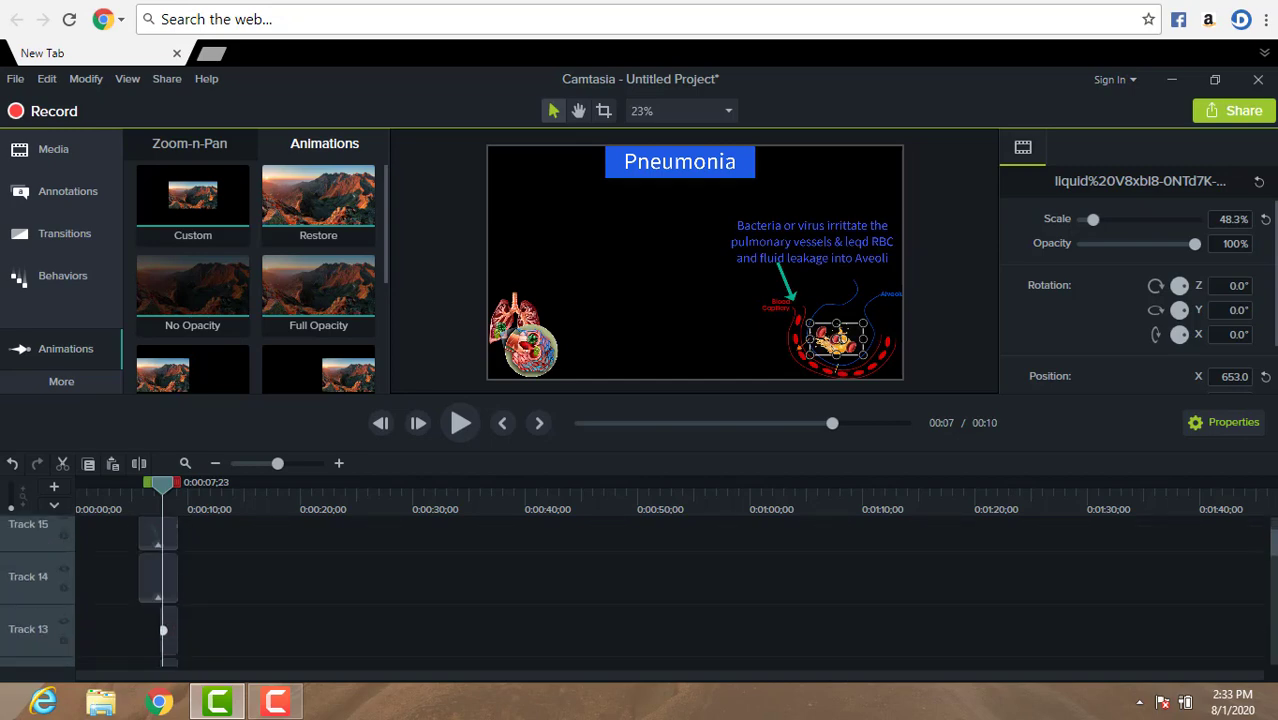
{"action": "scroll", "coordinate": [784, 612], "scroll_direction": "down", "scroll_amount": 1}
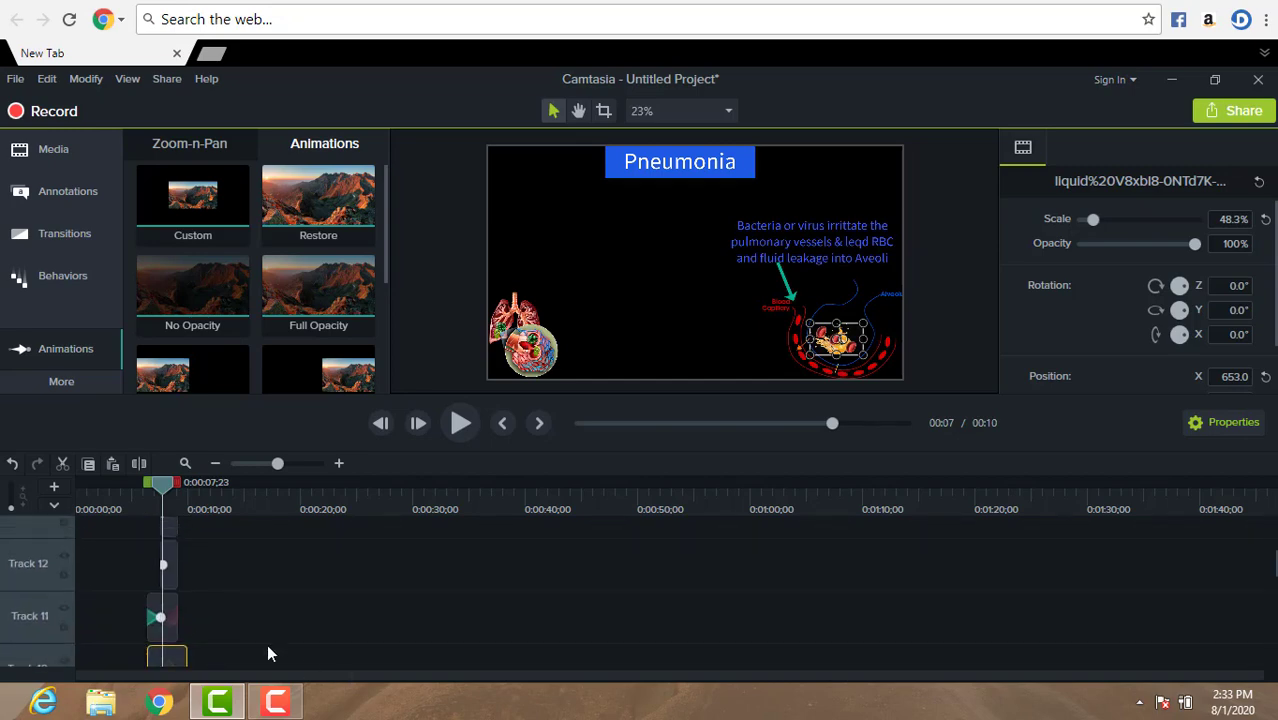
{"action": "left_click", "coordinate": [173, 618]}
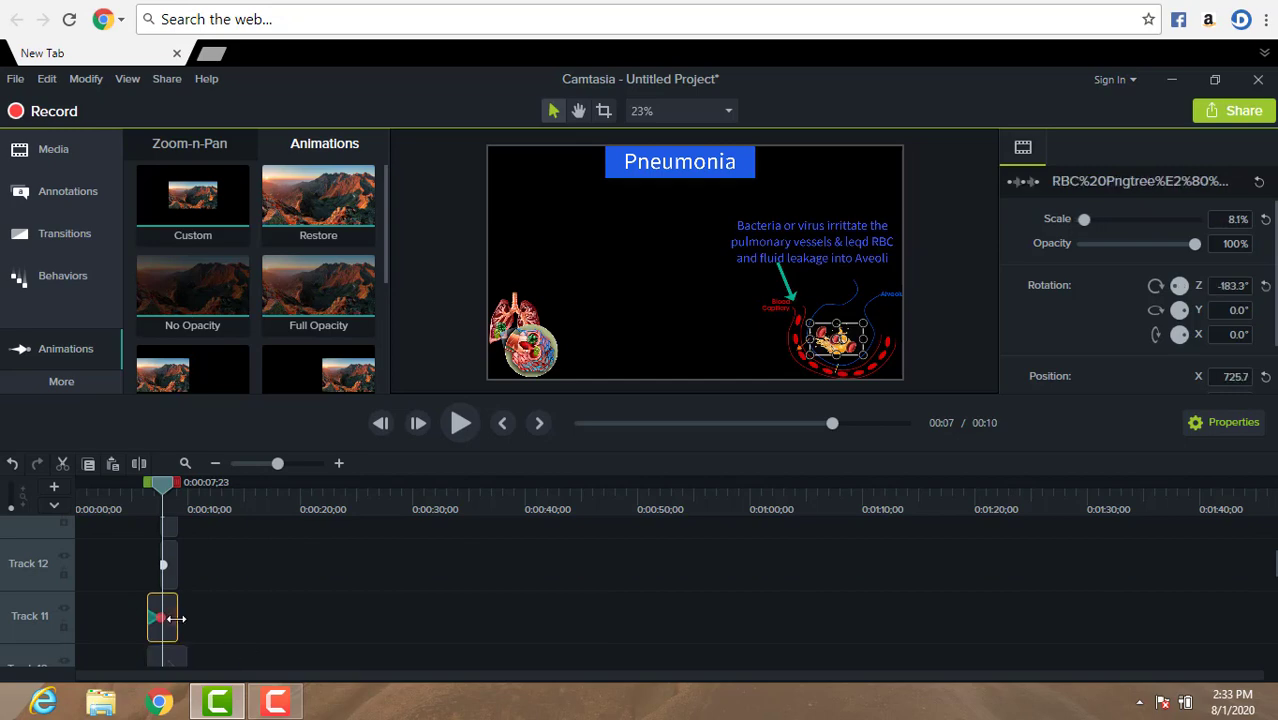
{"action": "left_click_drag", "start_coordinate": [183, 618], "coordinate": [188, 618]}
{"action": "left_click", "coordinate": [171, 564]}
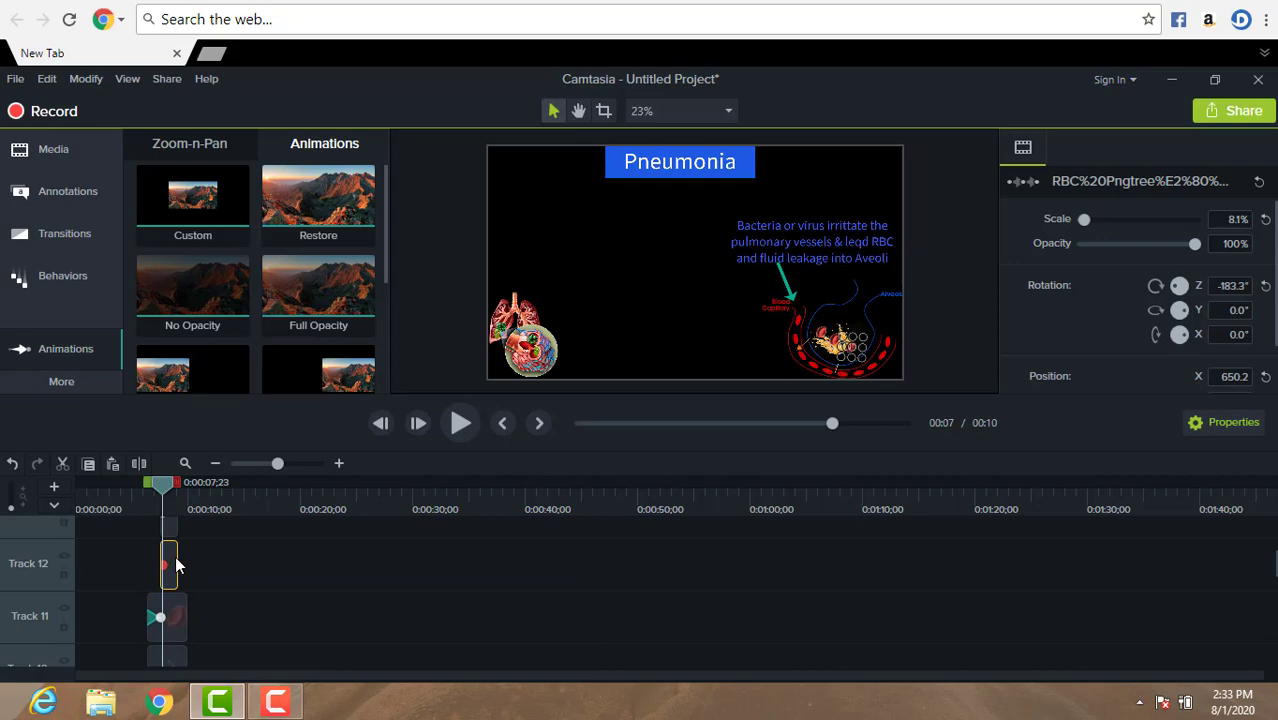
{"action": "left_click_drag", "start_coordinate": [178, 566], "coordinate": [187, 566]}
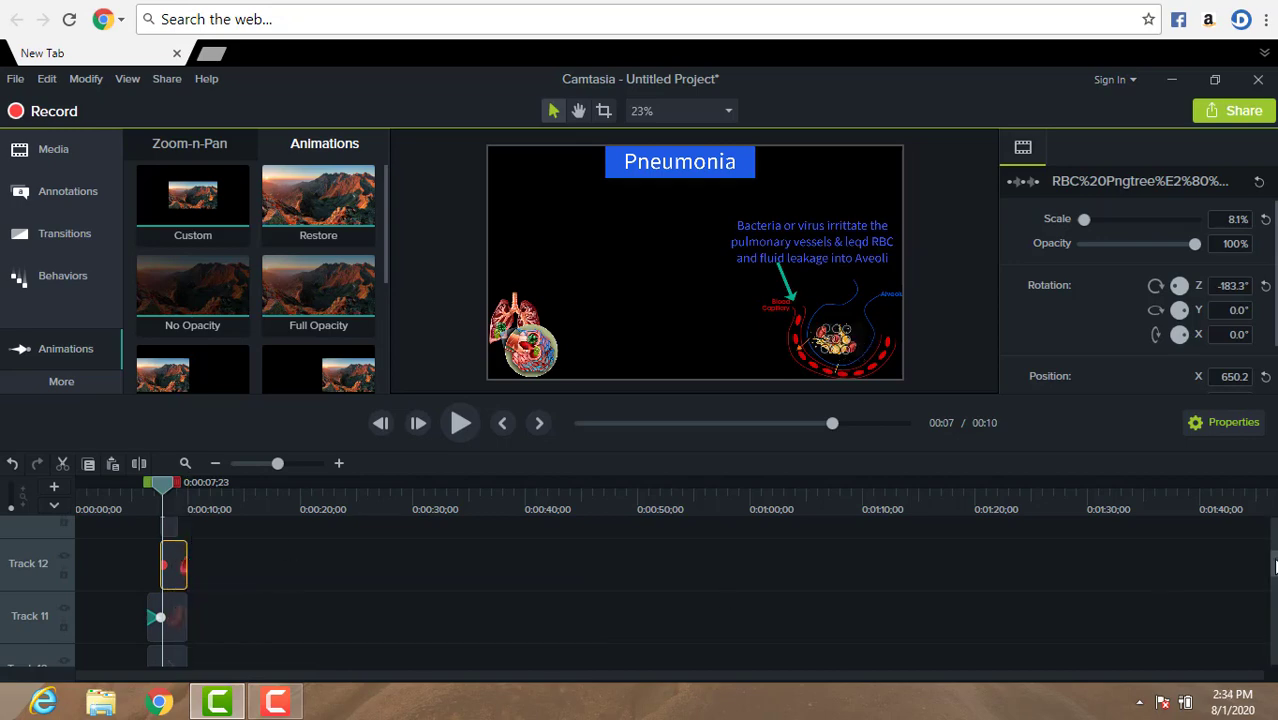
{"action": "scroll", "coordinate": [1275, 553], "scroll_direction": "up", "scroll_amount": 2}
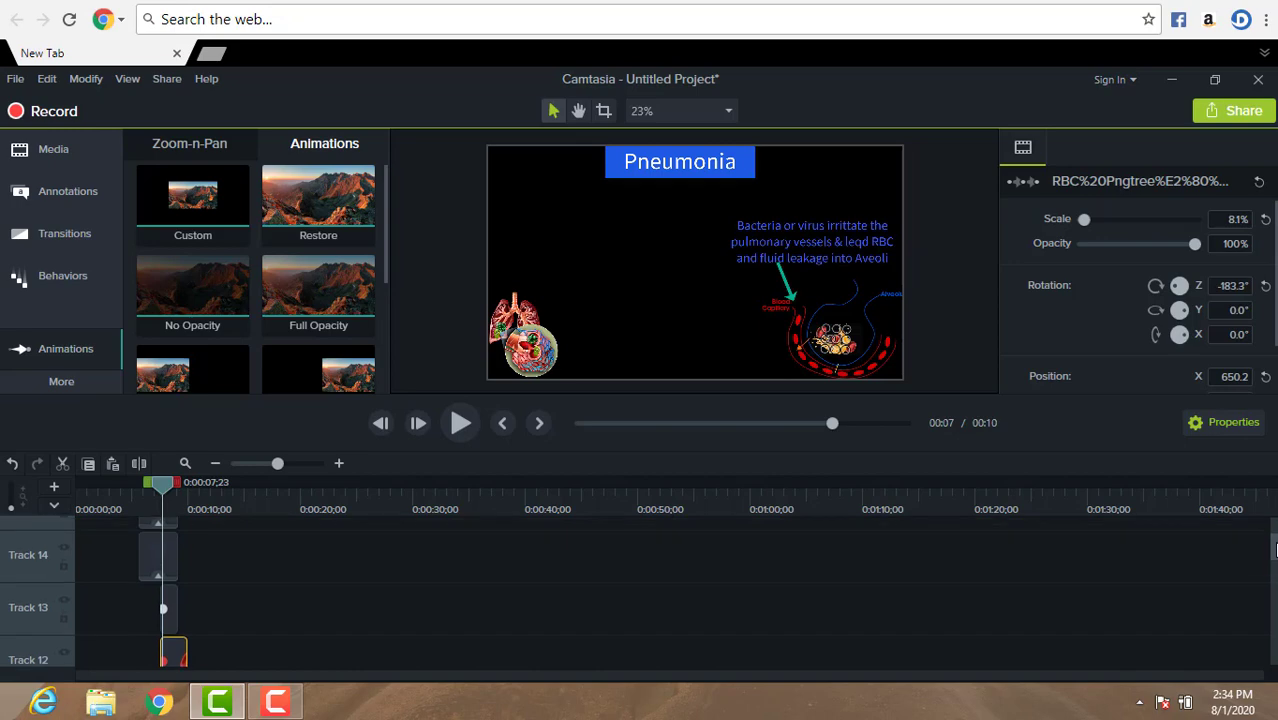
{"action": "left_click", "coordinate": [175, 630]}
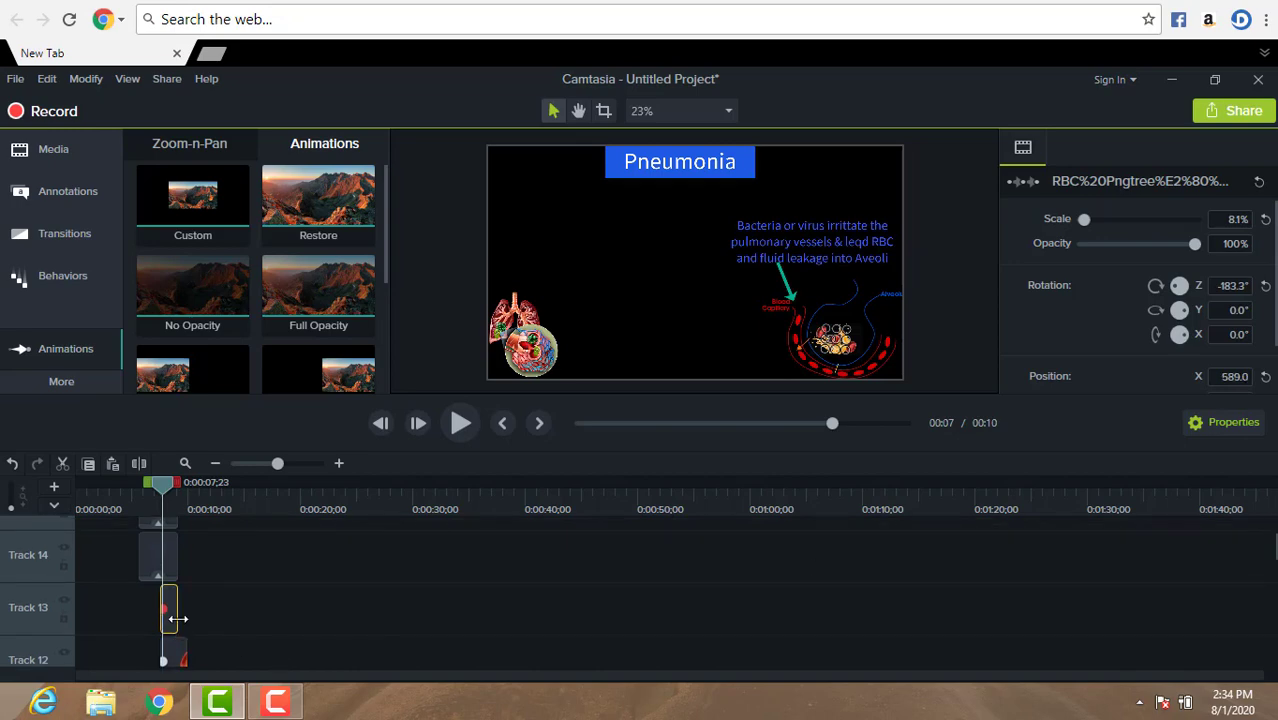
{"action": "left_click_drag", "start_coordinate": [178, 619], "coordinate": [186, 618]}
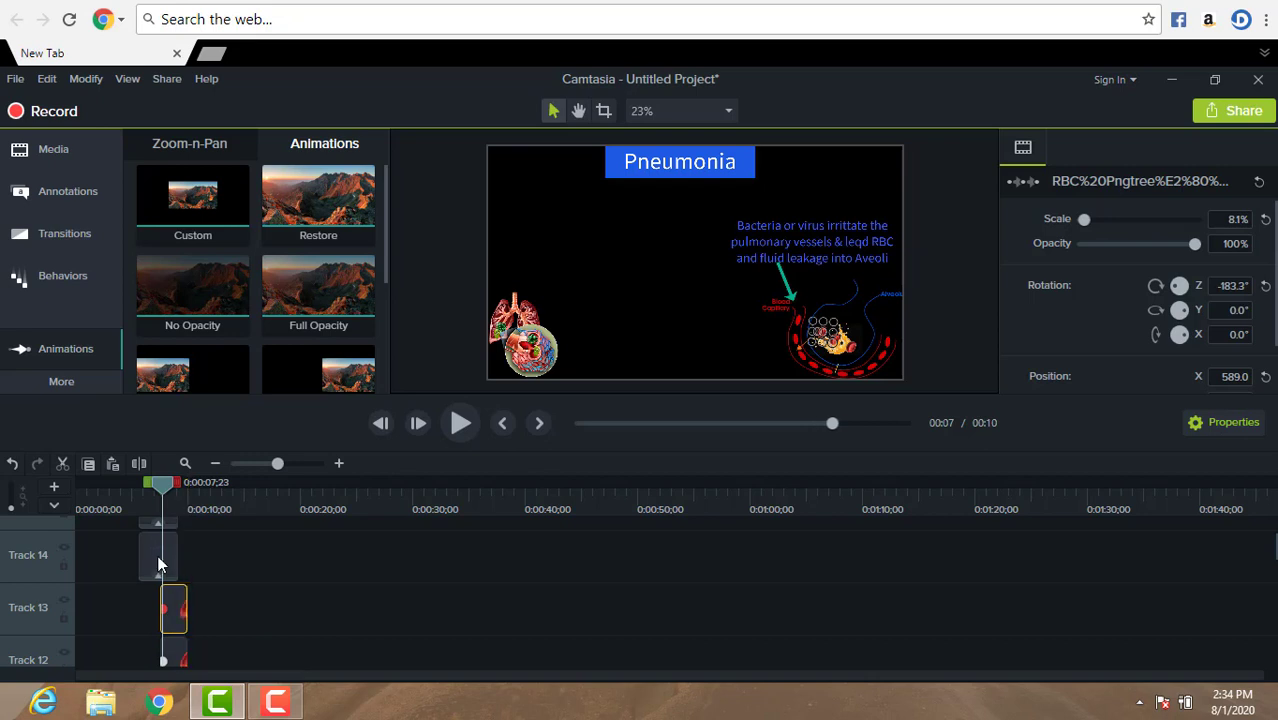
Step: Extend the text callout on Track 14 and the arrow on Track 15 to end with the red blood cell clips at 0:00:10;00
{"action": "left_click", "coordinate": [162, 562]}
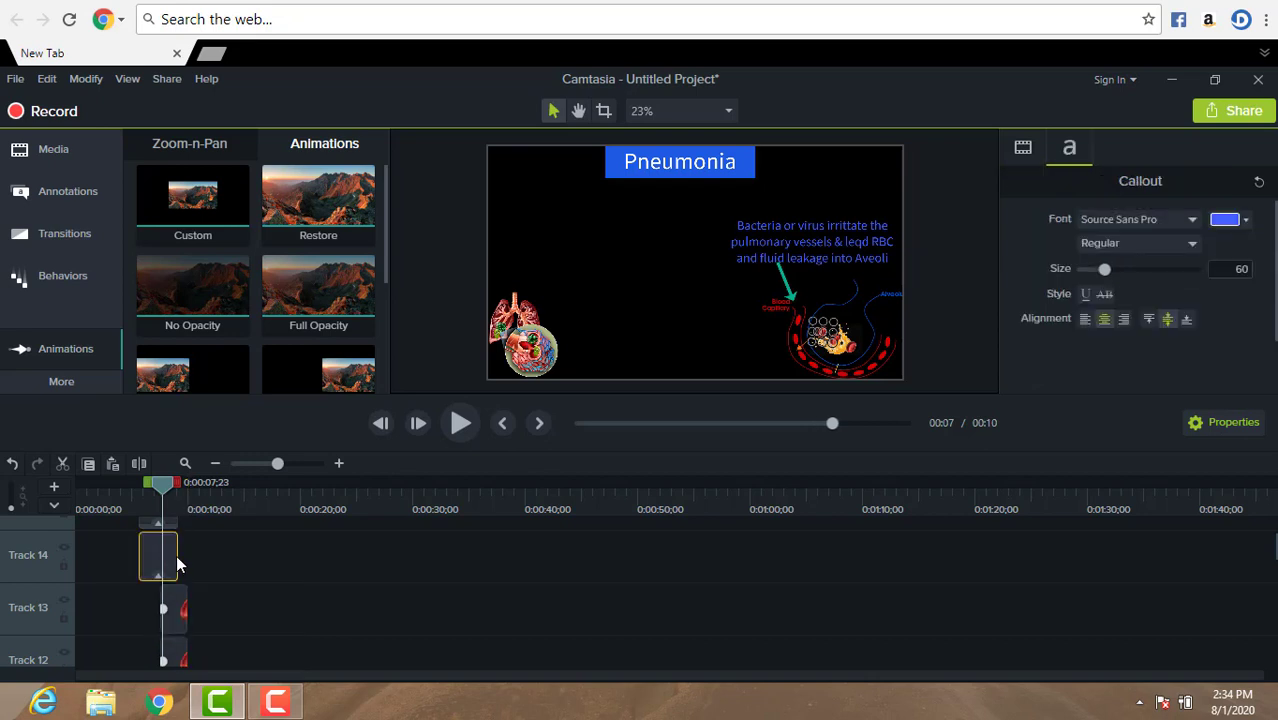
{"action": "left_click_drag", "start_coordinate": [177, 562], "coordinate": [190, 556]}
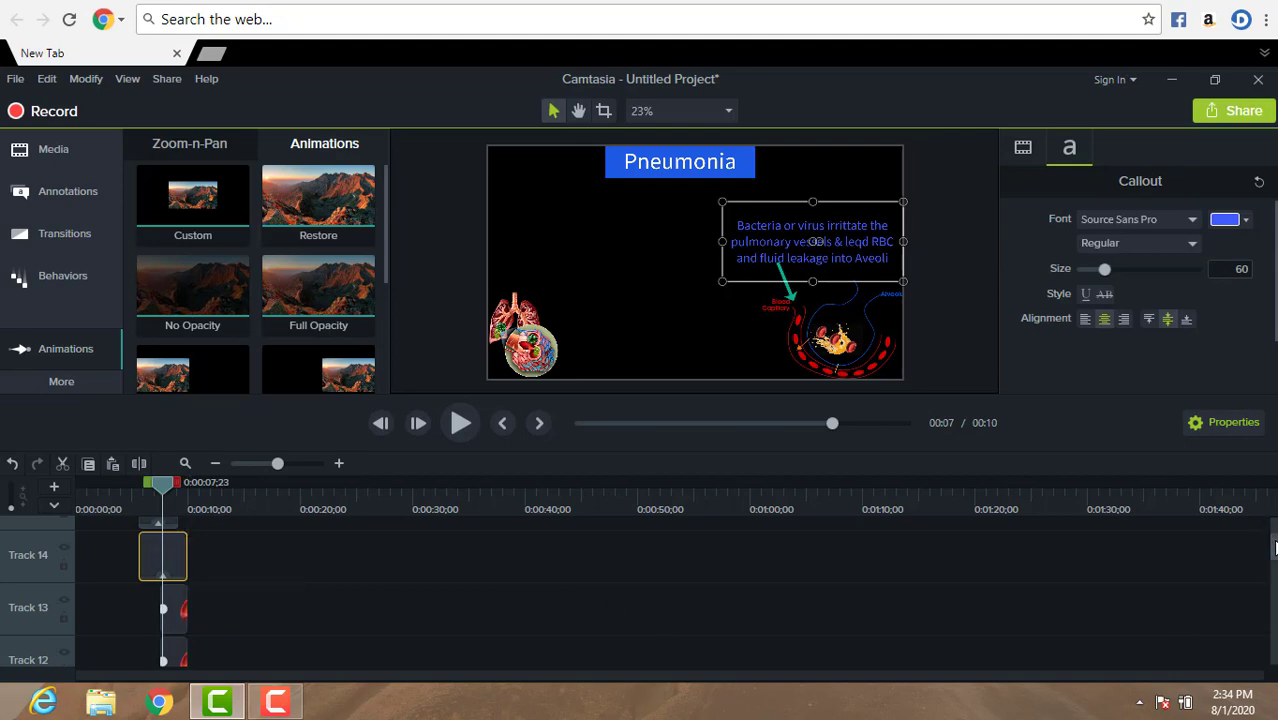
{"action": "scroll", "coordinate": [1274, 548], "scroll_direction": "up", "scroll_amount": 1}
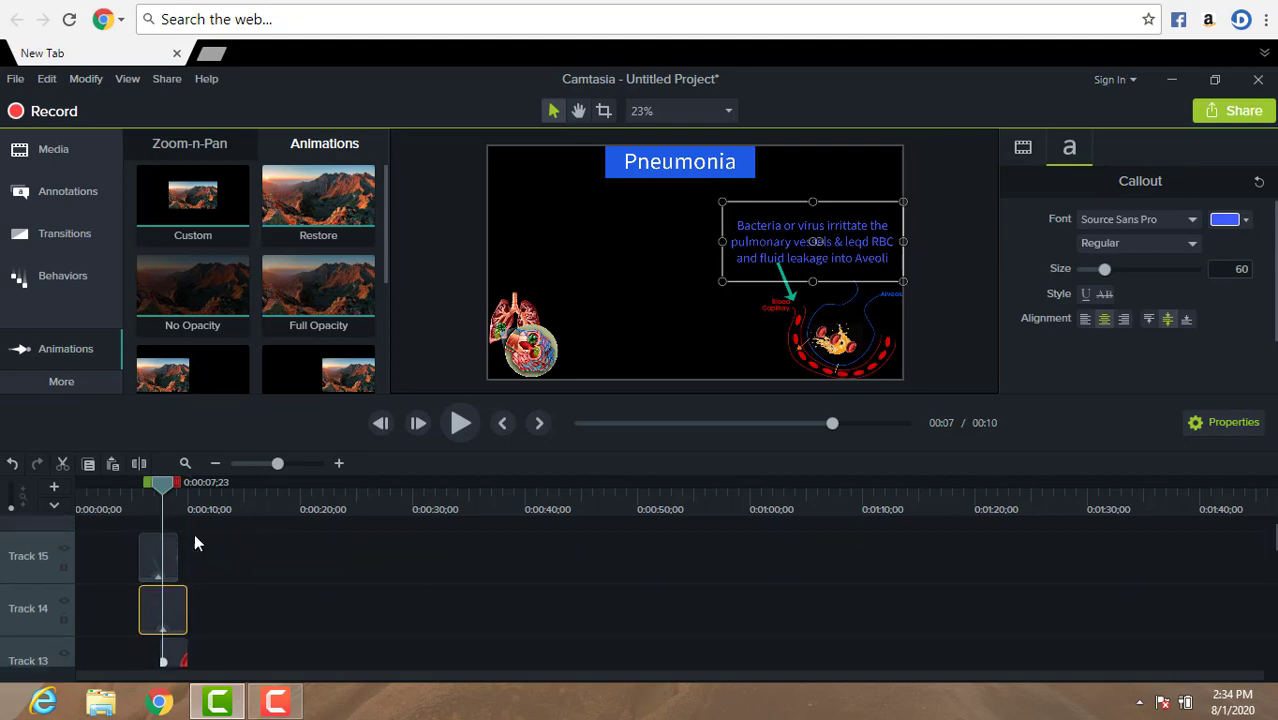
{"action": "left_click", "coordinate": [169, 551]}
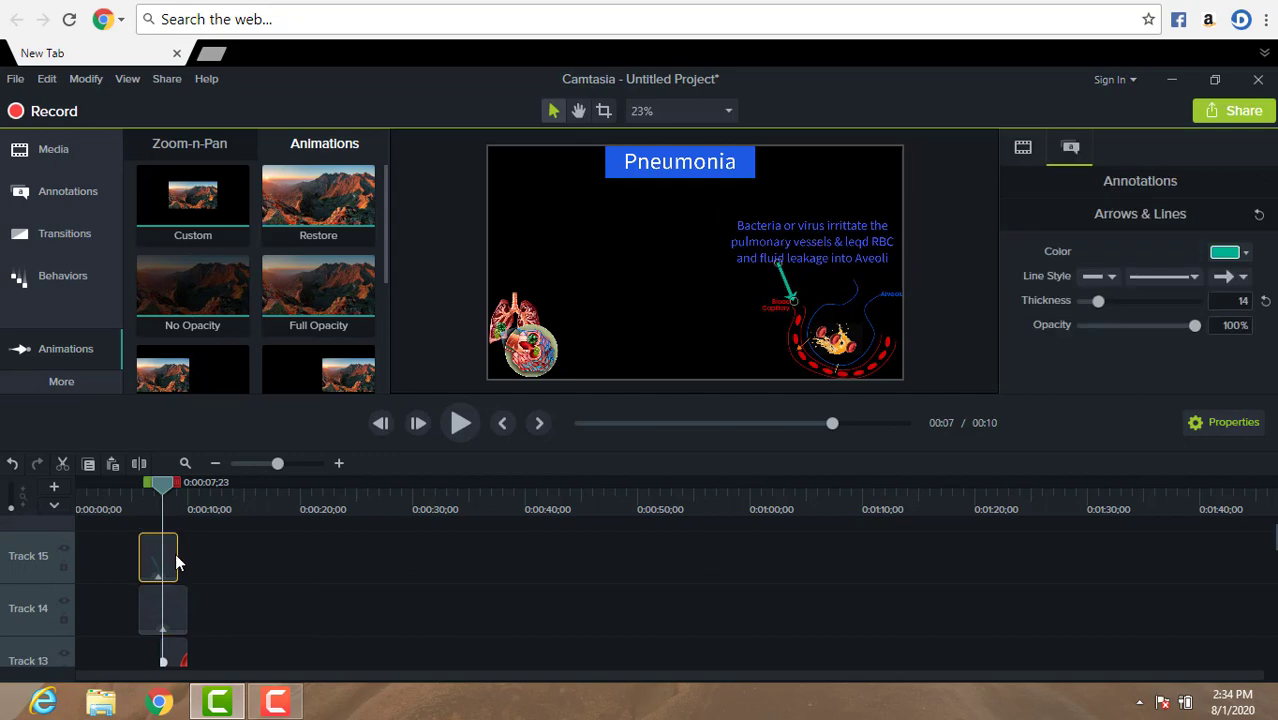
{"action": "left_click_drag", "start_coordinate": [178, 554], "coordinate": [189, 553]}
Step: Play the Pneumonia scene from the beginning to check the timing of all the clips
{"action": "left_click", "coordinate": [577, 424]}
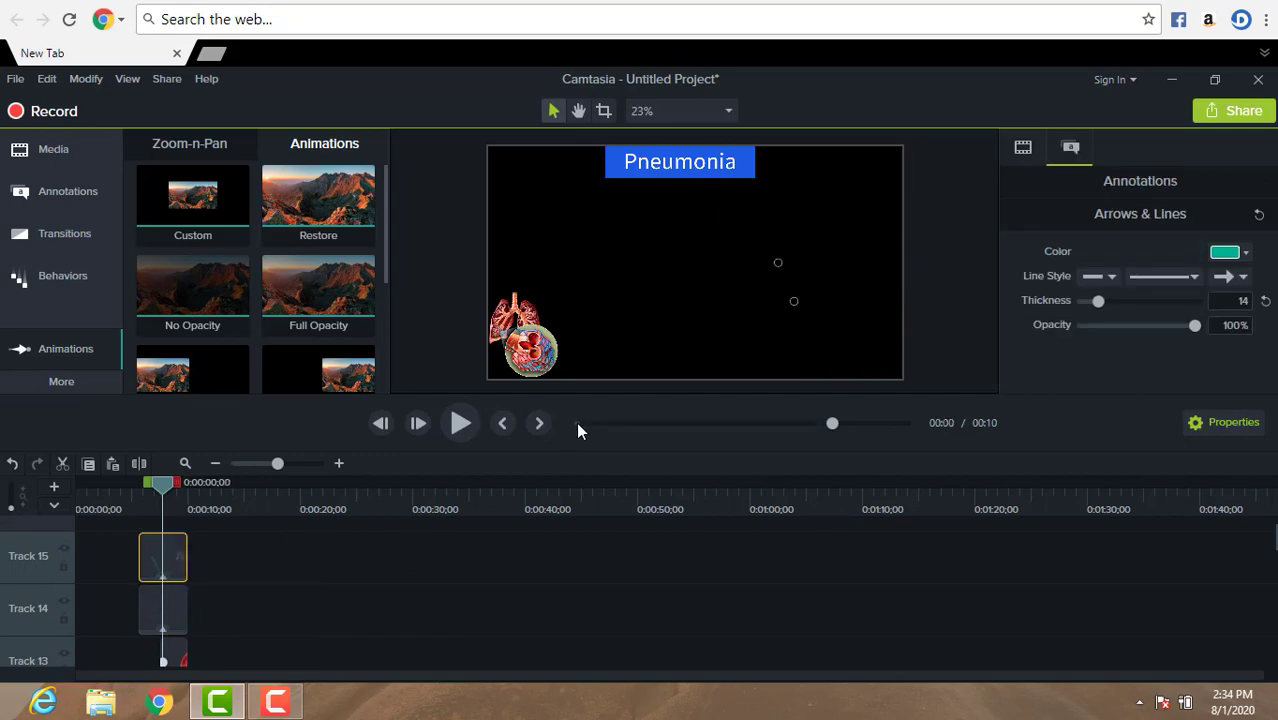
{"action": "left_click", "coordinate": [458, 427]}
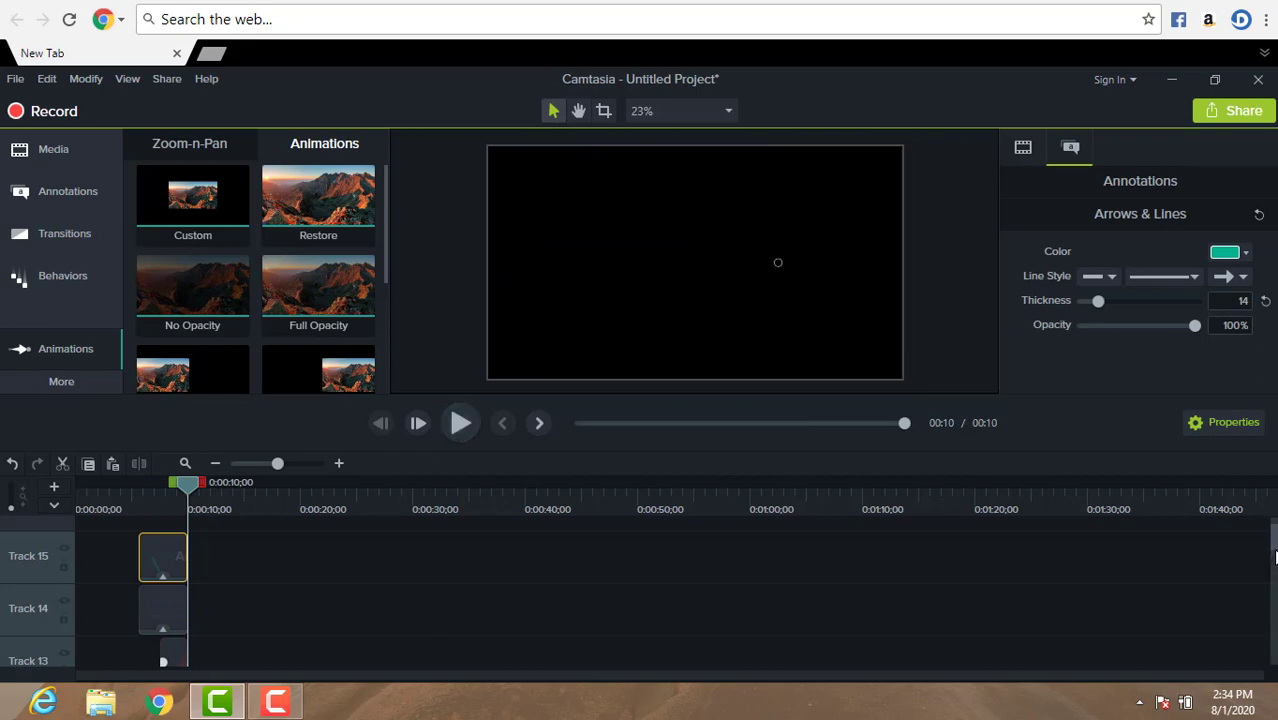
{"action": "scroll", "coordinate": [1274, 553], "scroll_direction": "down", "scroll_amount": 3}
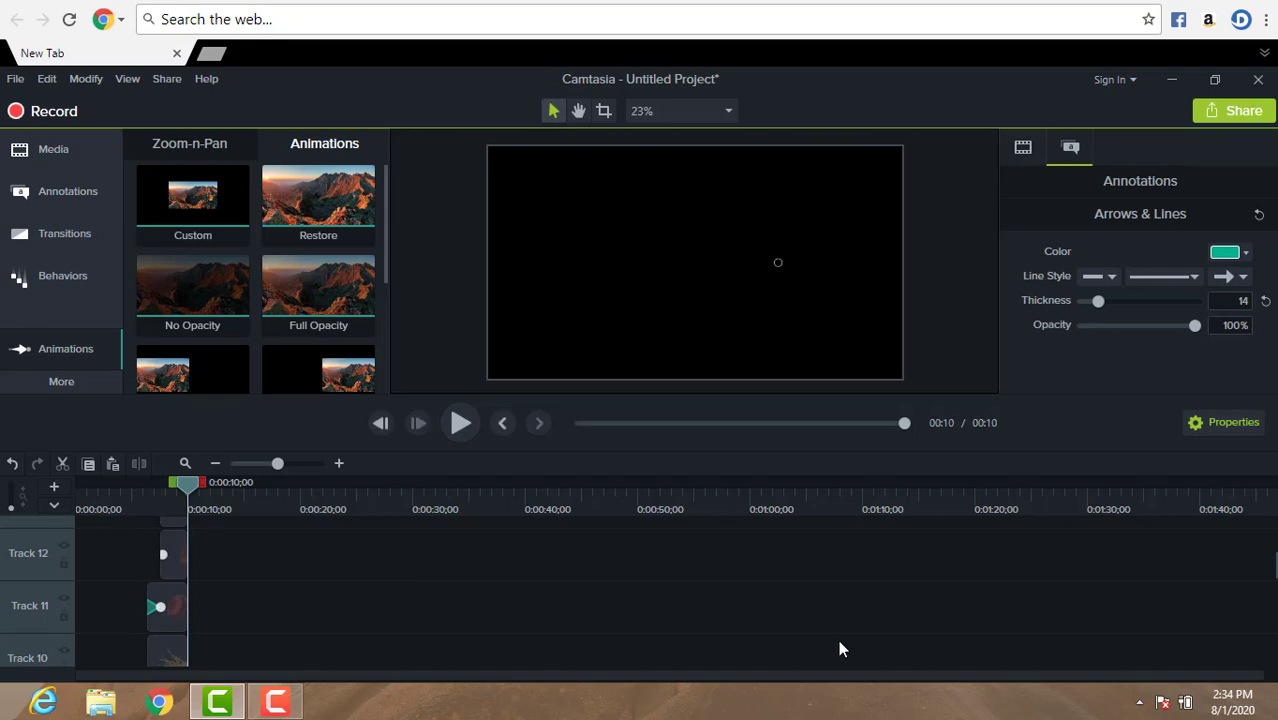
Step: Lengthen the animations on the red blood cell clips on Tracks 12 and 13 to end at about 0:00:08;20
{"action": "left_click_drag", "start_coordinate": [164, 557], "coordinate": [172, 553]}
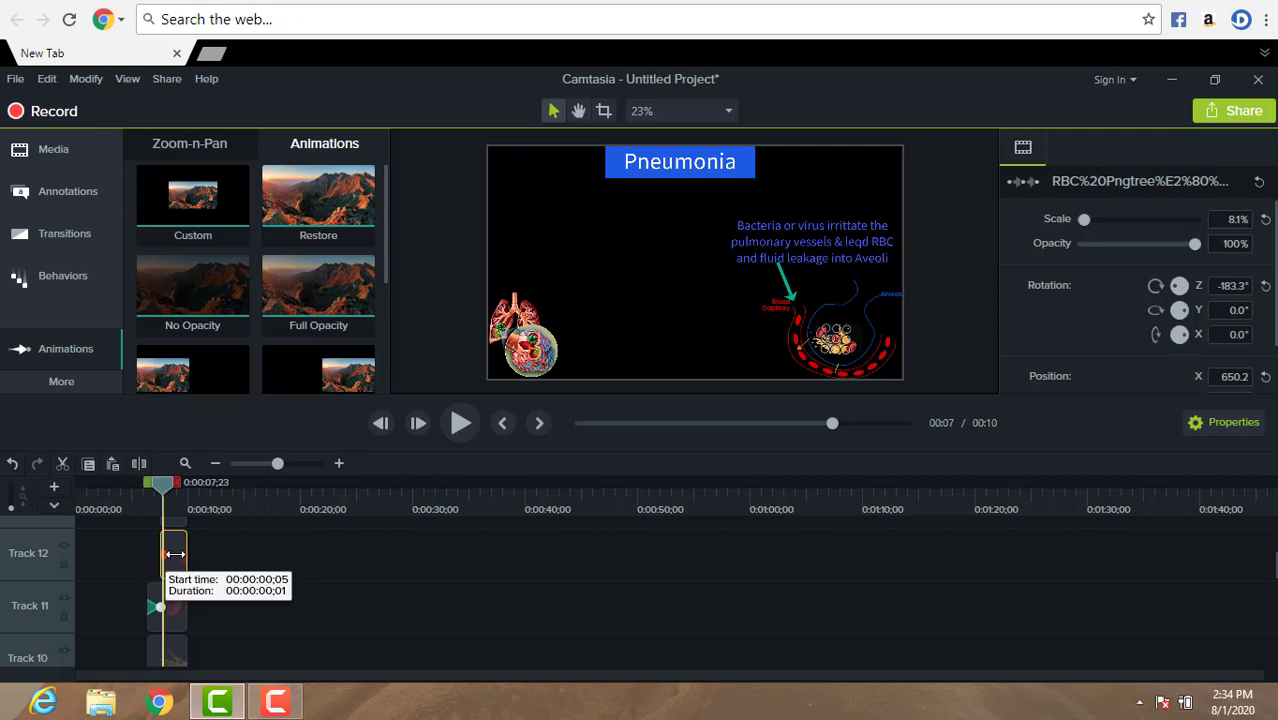
{"action": "left_click_drag", "start_coordinate": [175, 553], "coordinate": [174, 553]}
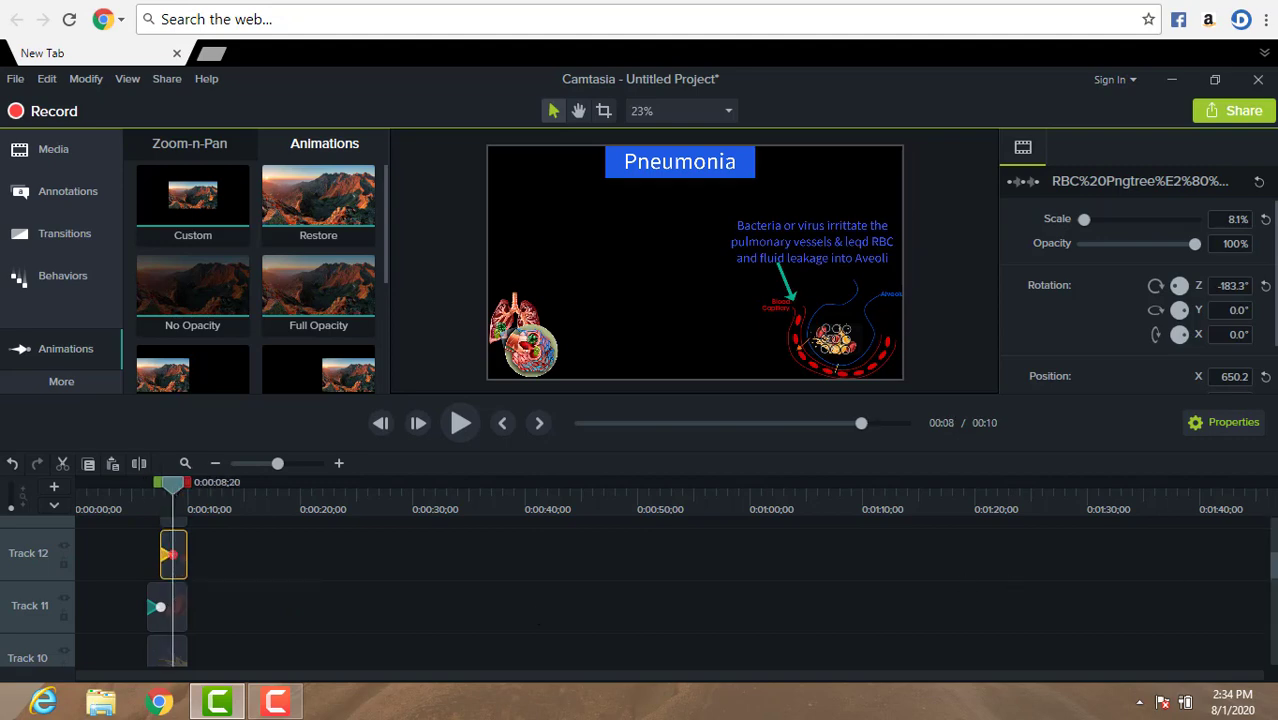
{"action": "scroll", "coordinate": [1273, 570], "scroll_direction": "up", "scroll_amount": 1}
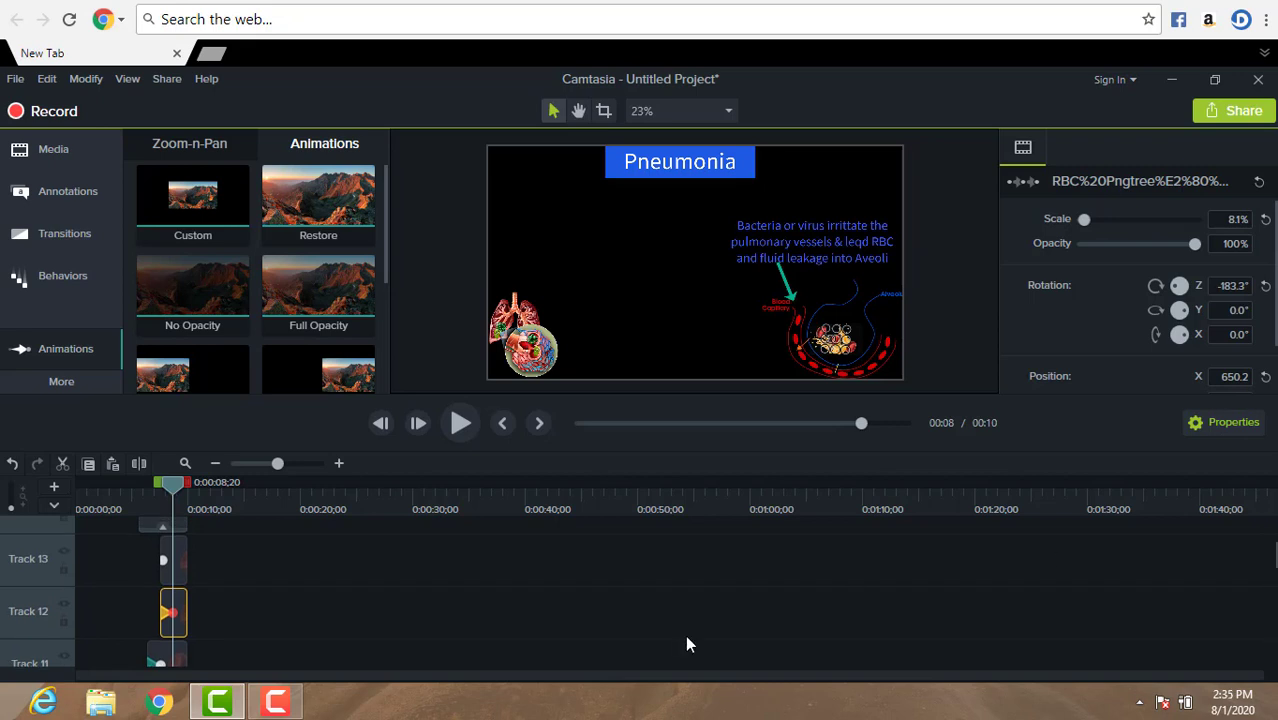
{"action": "left_click", "coordinate": [166, 559]}
{"action": "left_click_drag", "start_coordinate": [168, 559], "coordinate": [172, 560]}
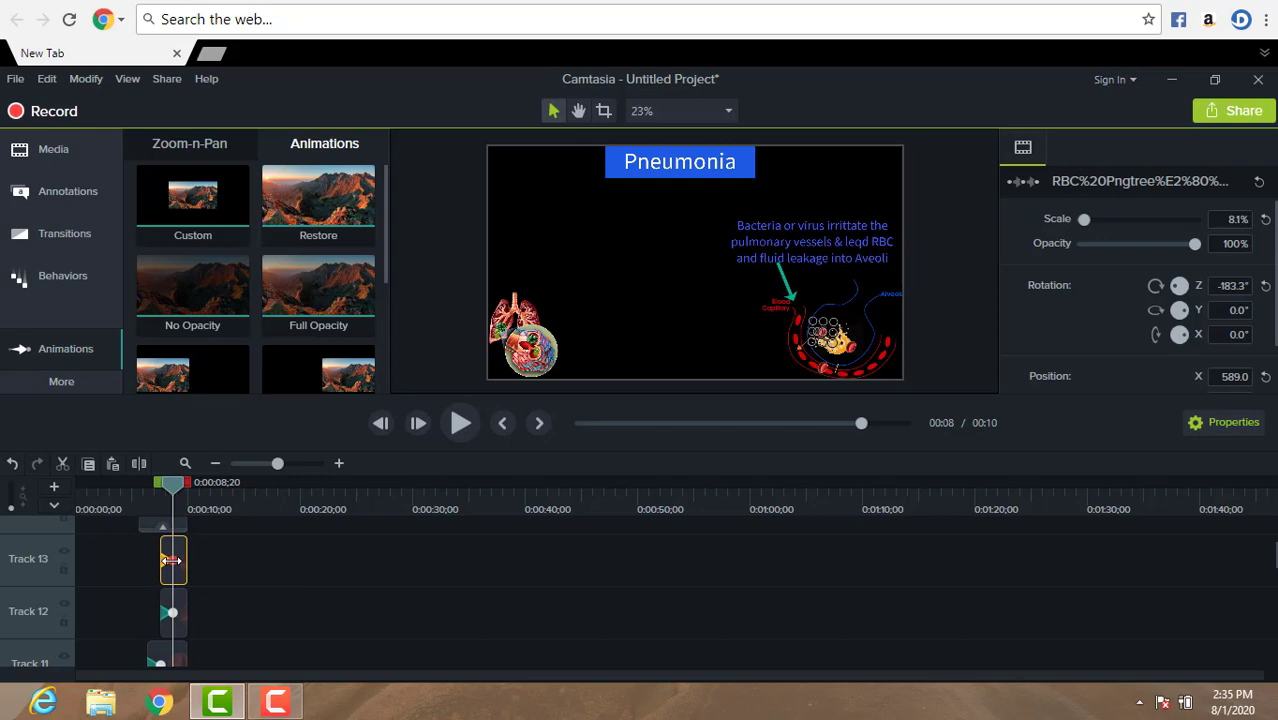
Step: Scrub through the Pneumonia scene from the beginning to about 0:00:05;27 to check the order and timing of its elements
{"action": "left_click", "coordinate": [576, 423]}
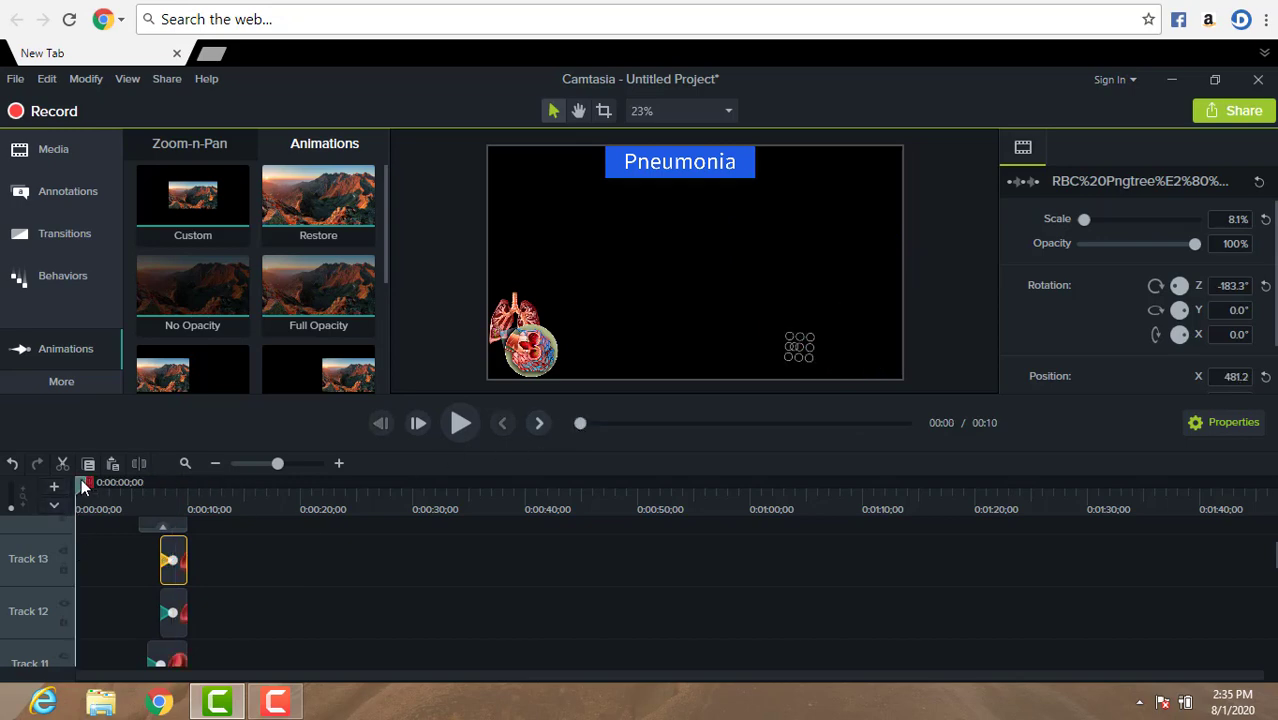
{"action": "left_click_drag", "start_coordinate": [83, 484], "coordinate": [98, 481]}
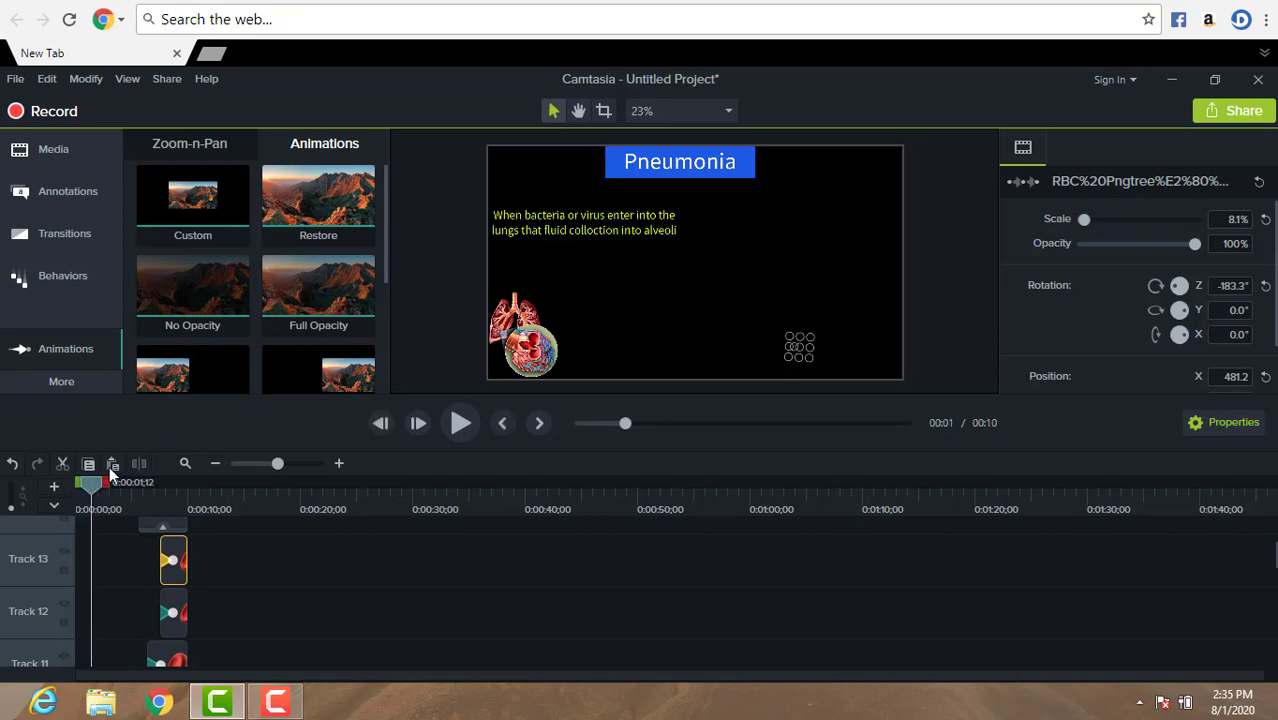
{"action": "left_click", "coordinate": [416, 332]}
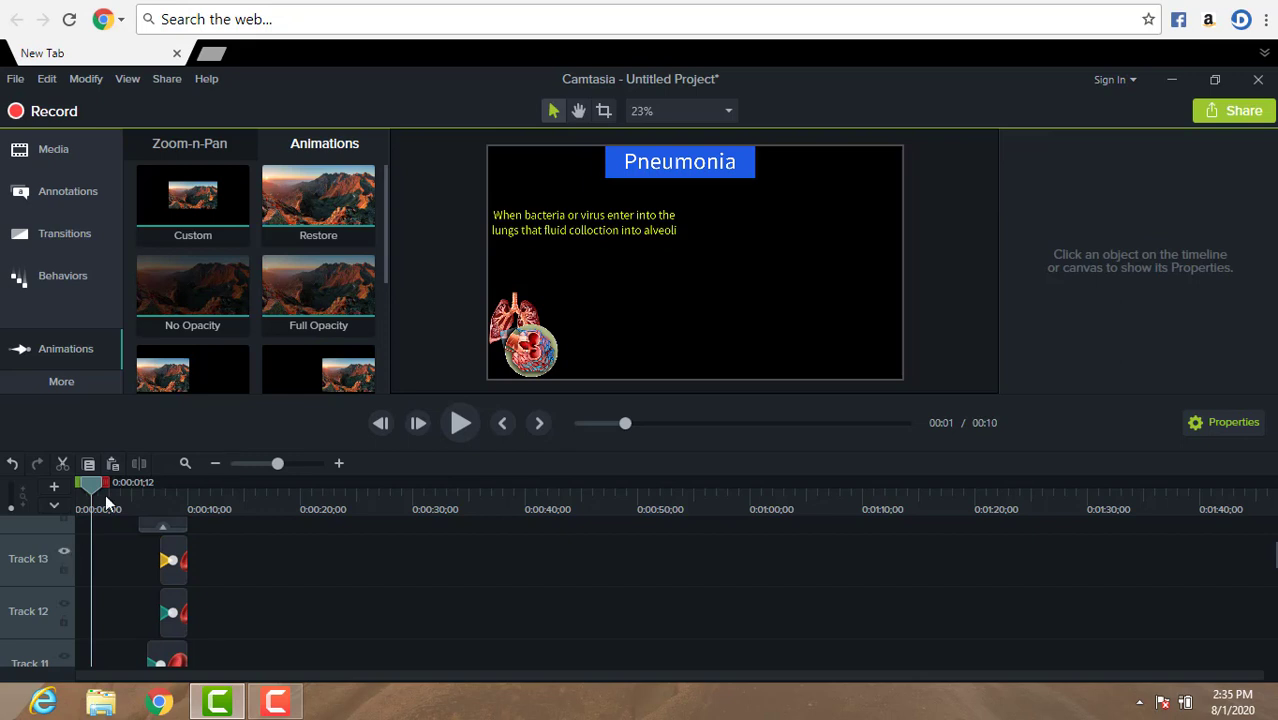
{"action": "left_click_drag", "start_coordinate": [93, 487], "coordinate": [104, 489]}
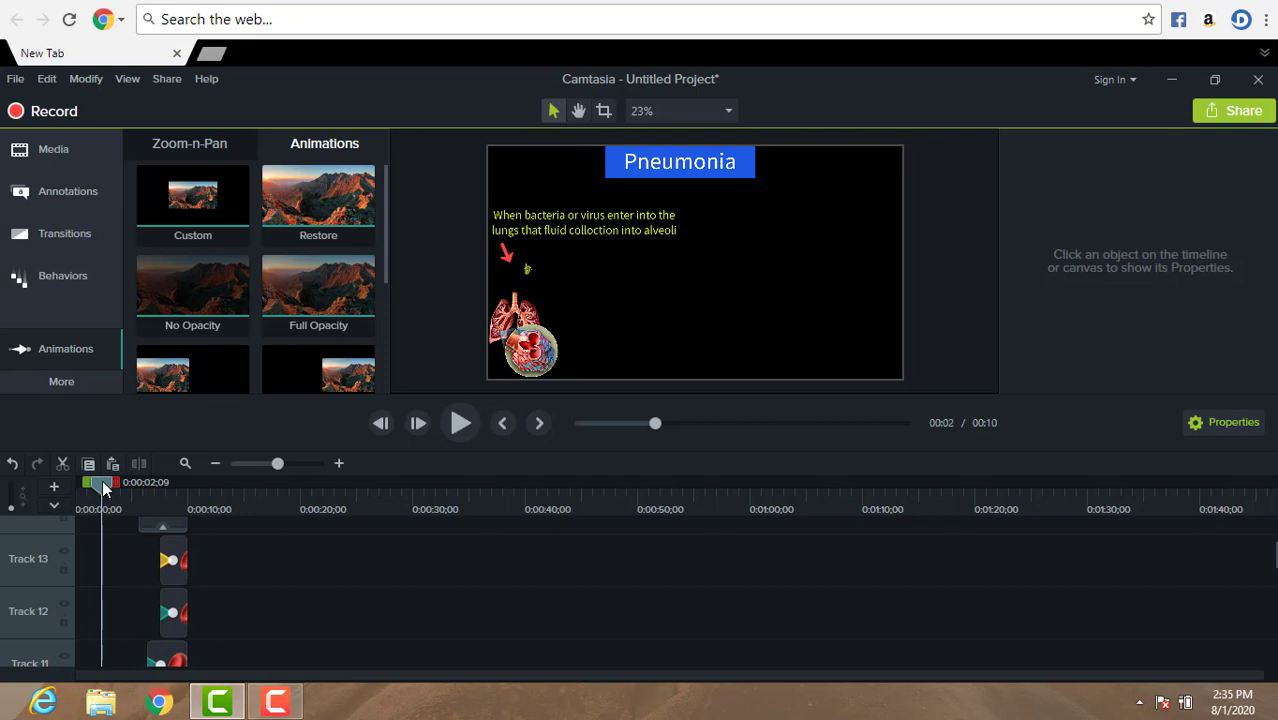
{"action": "left_click_drag", "start_coordinate": [102, 480], "coordinate": [142, 482]}
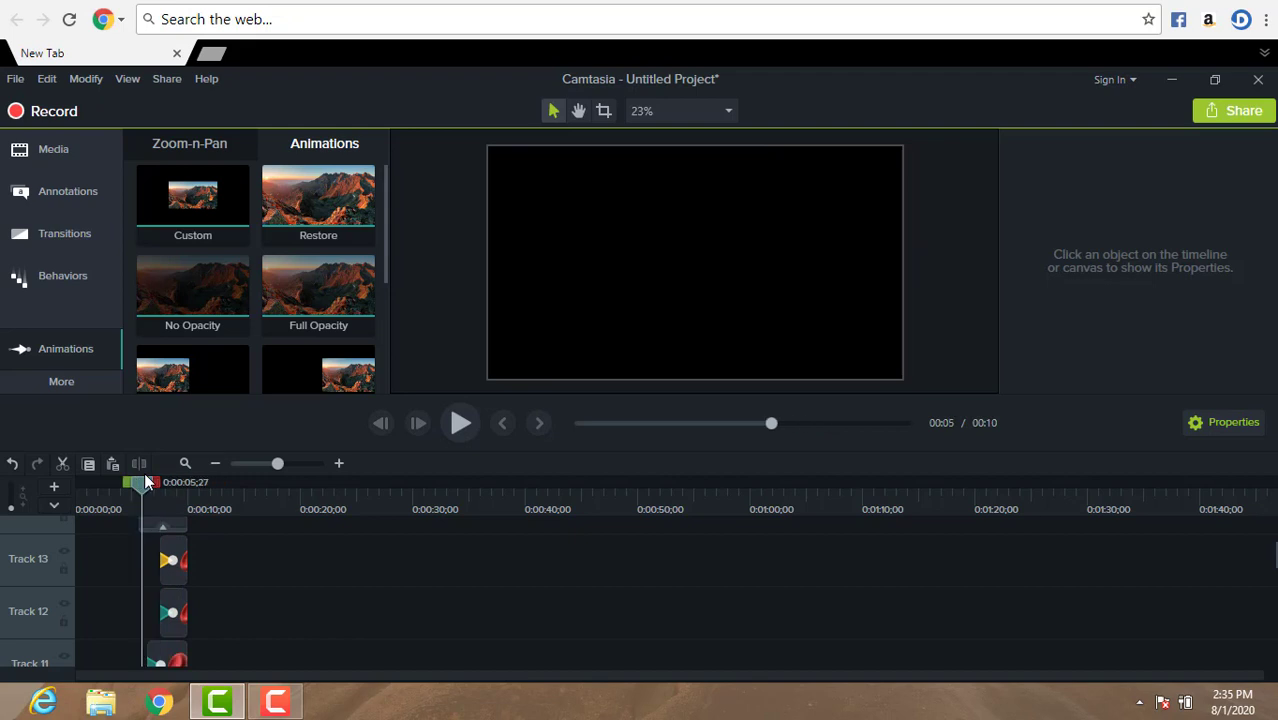
Step: Extend the starts of the red blood cell clips on Tracks 12 and 13 back to about the start of the Track 11 clip
{"action": "left_click", "coordinate": [182, 625]}
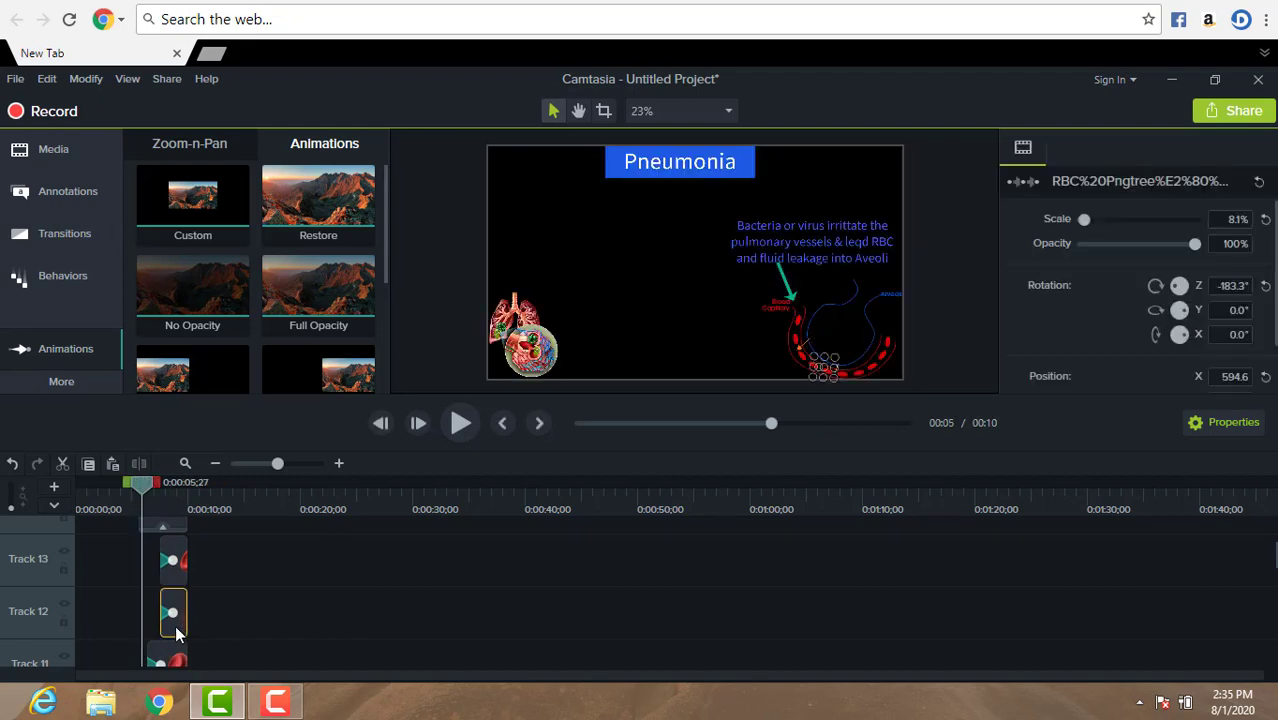
{"action": "left_click_drag", "start_coordinate": [152, 630], "coordinate": [146, 632]}
{"action": "left_click", "coordinate": [175, 578]}
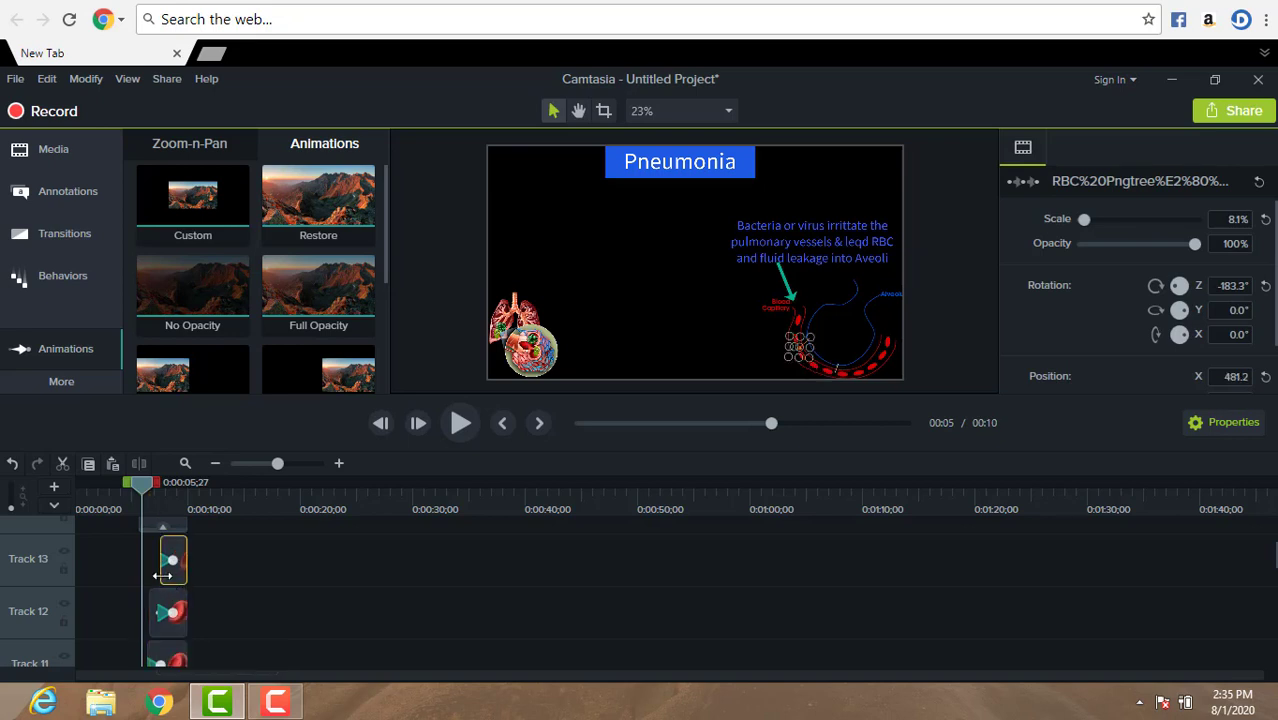
{"action": "left_click_drag", "start_coordinate": [162, 575], "coordinate": [148, 581]}
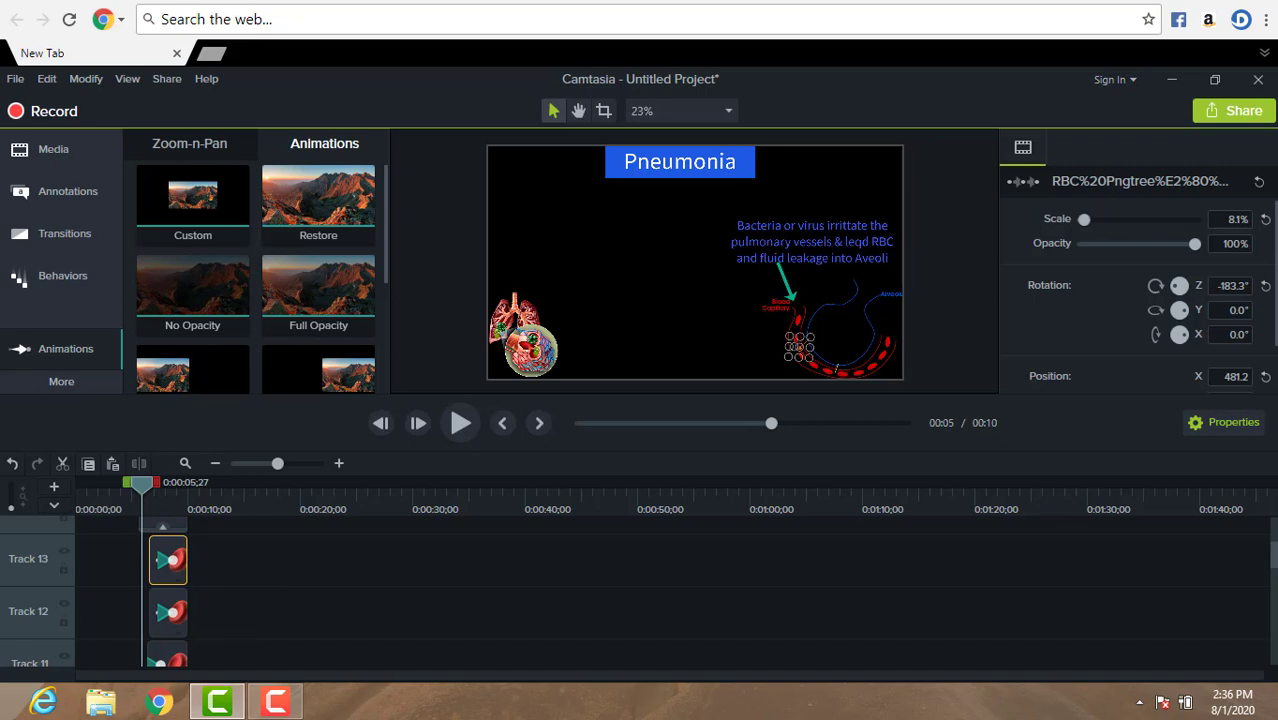
Step: Extend the start of the red blood cell clip on Track 11 back to 0:00:05;09
{"action": "scroll", "coordinate": [1274, 563], "scroll_direction": "down", "scroll_amount": 3}
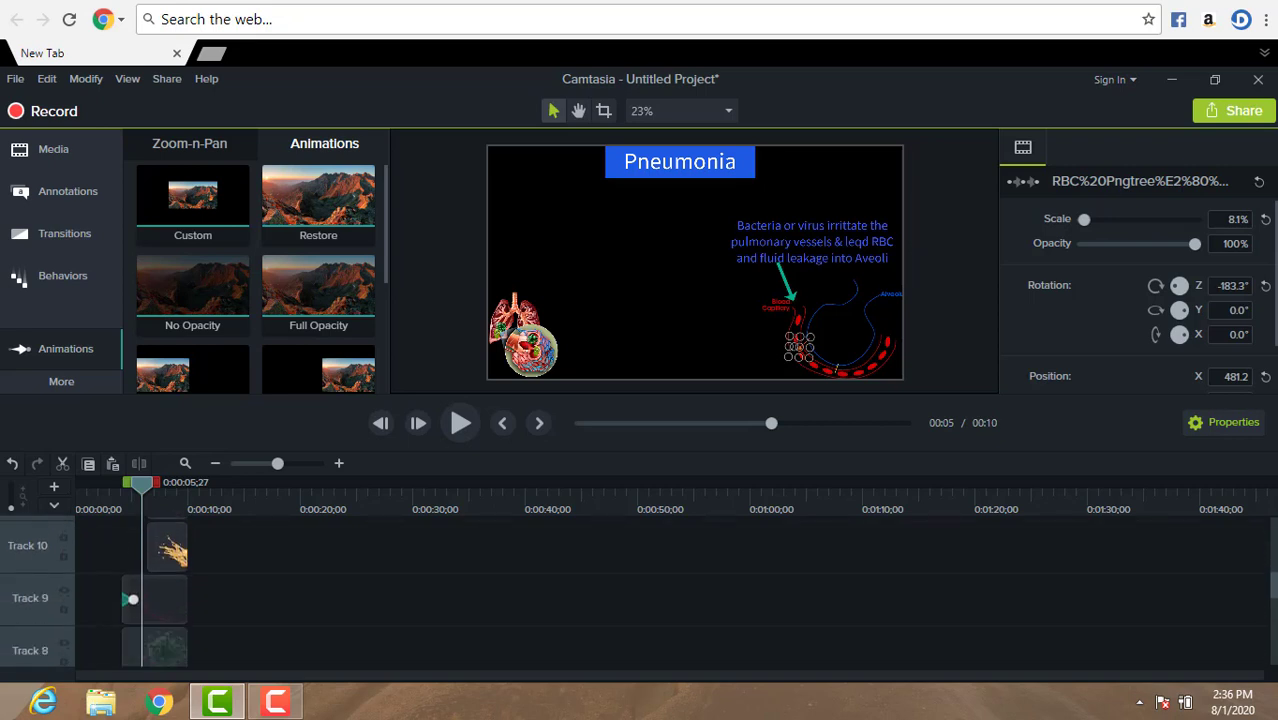
{"action": "scroll", "coordinate": [1274, 575], "scroll_direction": "up", "scroll_amount": 1}
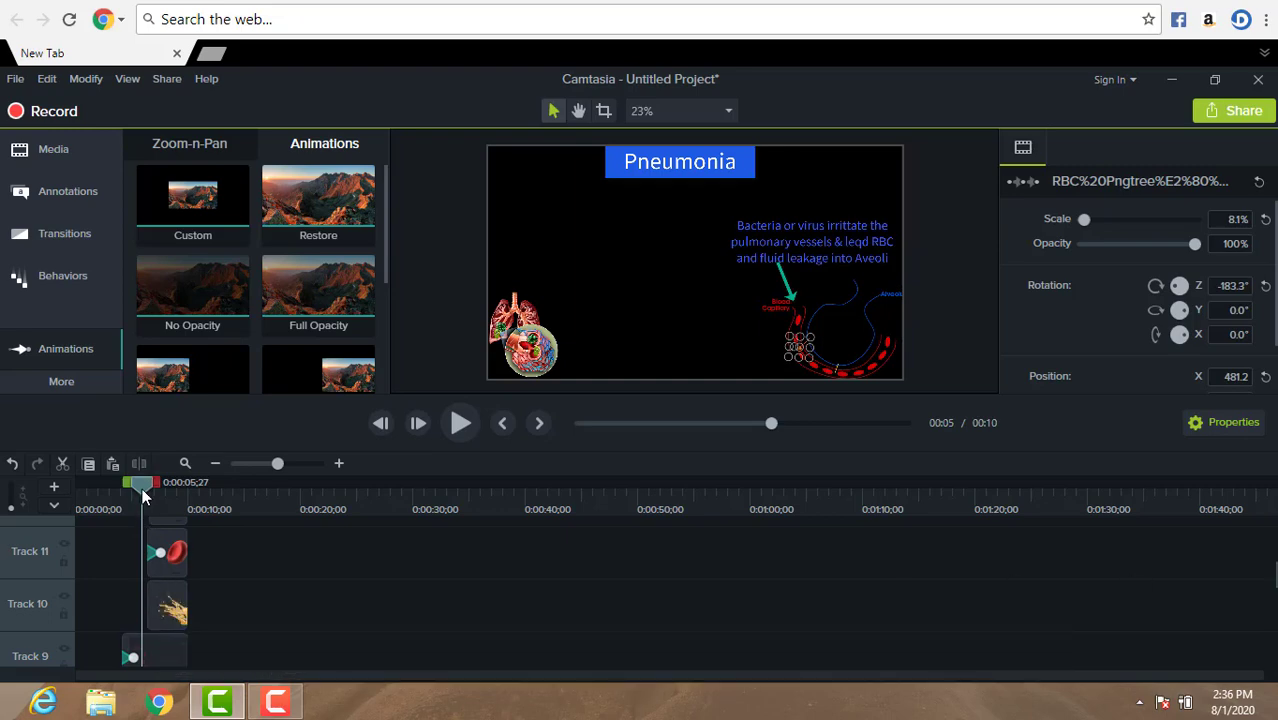
{"action": "left_click_drag", "start_coordinate": [141, 488], "coordinate": [139, 489]}
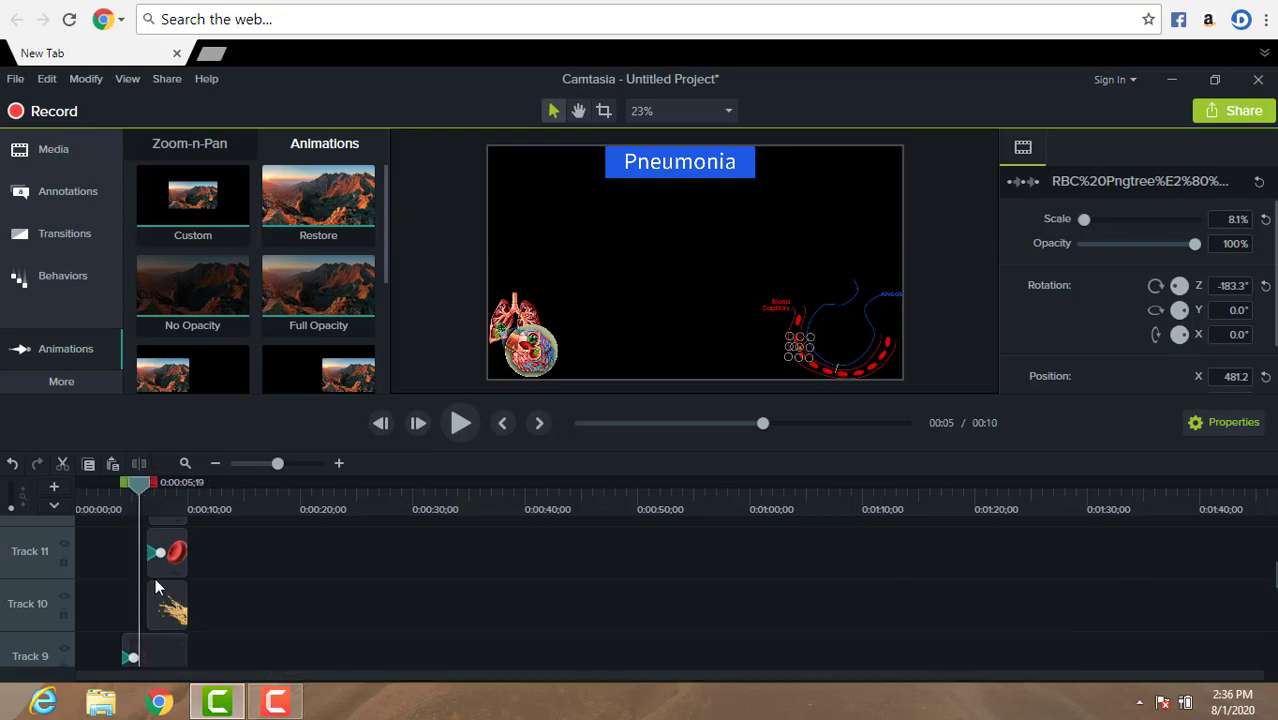
{"action": "left_click", "coordinate": [155, 570]}
{"action": "left_click_drag", "start_coordinate": [144, 485], "coordinate": [138, 483]}
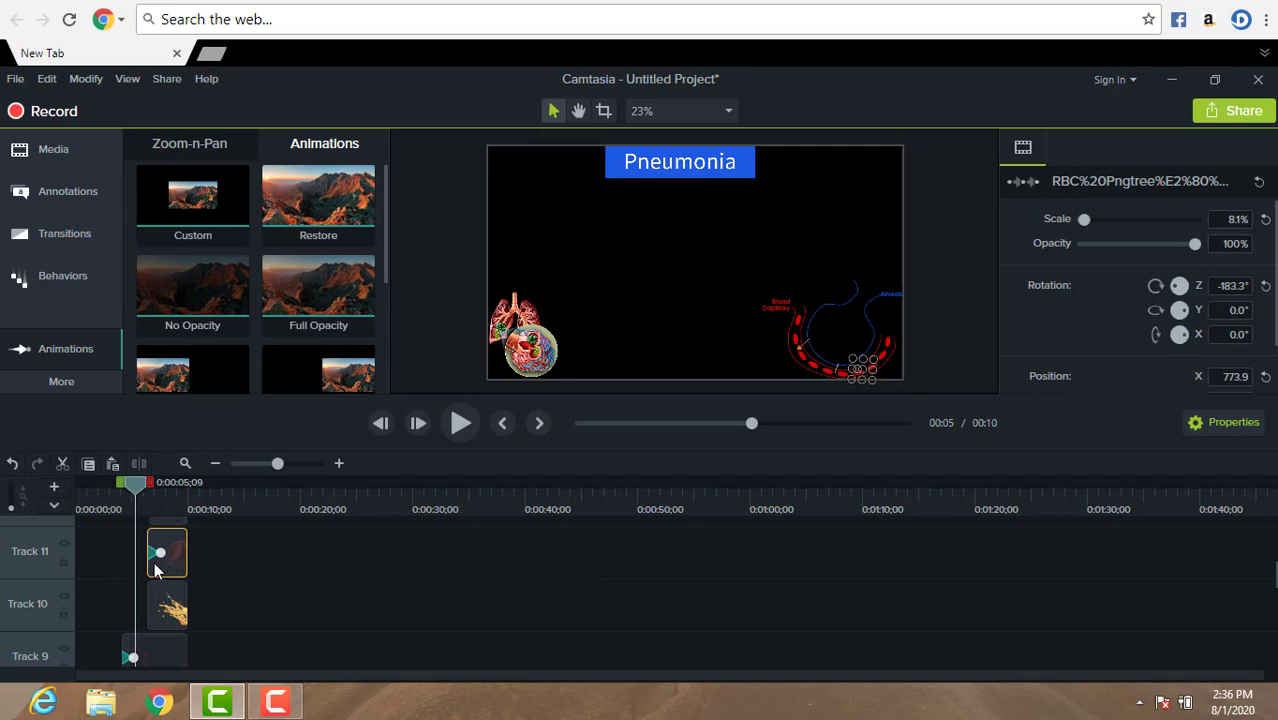
{"action": "left_click_drag", "start_coordinate": [149, 562], "coordinate": [130, 563]}
Step: Extend the starts of the red blood cell clips on Tracks 12 and 13 back to line up with the clip on Track 11 at about 0:00:05;09
{"action": "scroll", "coordinate": [1268, 590], "scroll_direction": "up", "scroll_amount": 2}
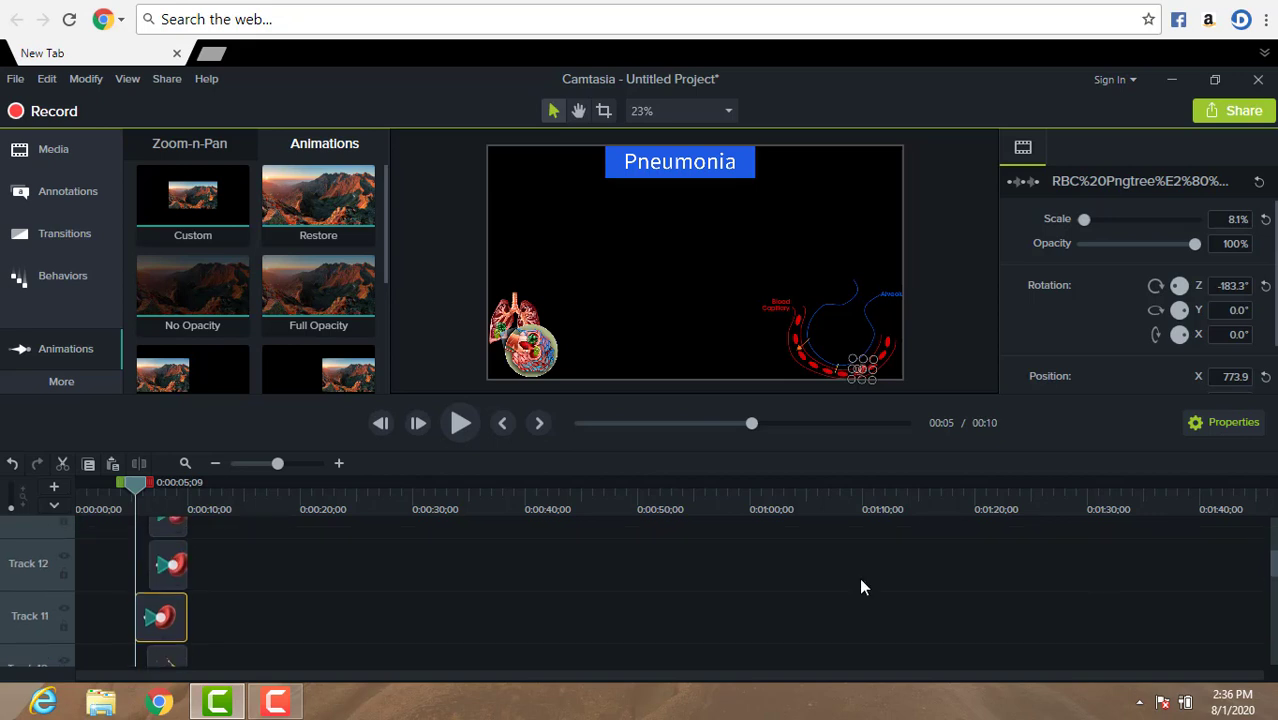
{"action": "left_click", "coordinate": [175, 584]}
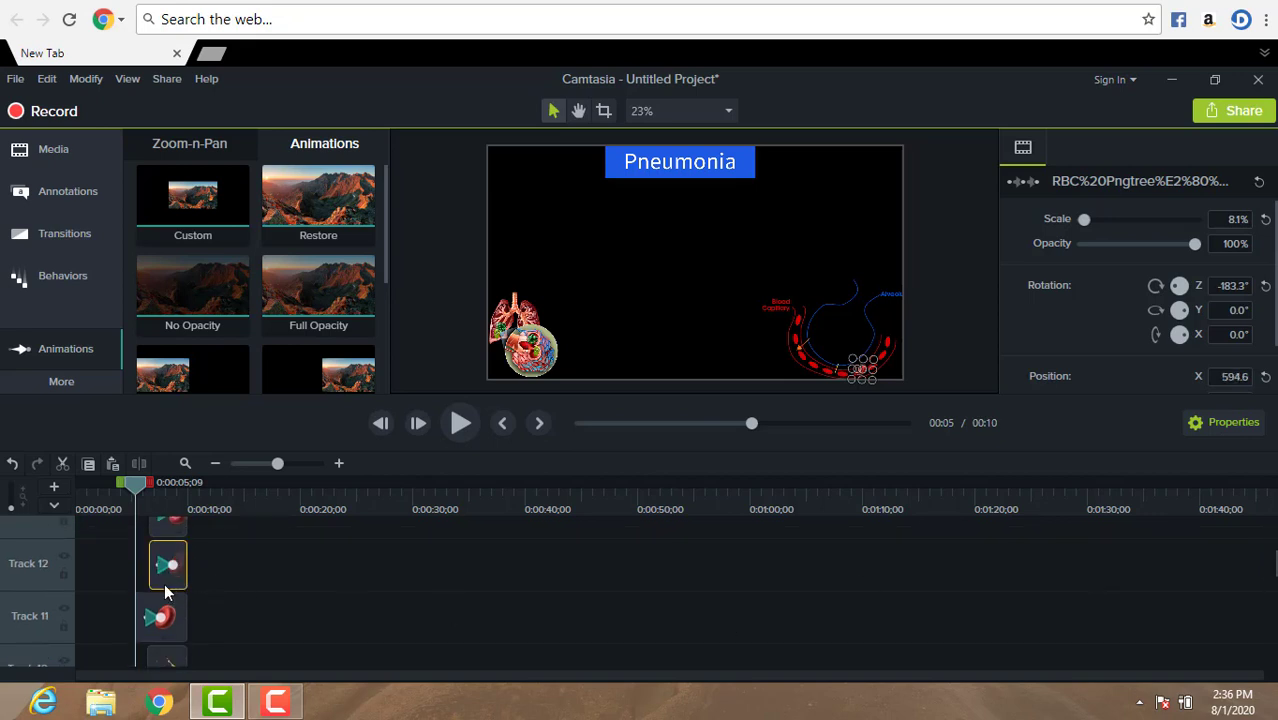
{"action": "left_click_drag", "start_coordinate": [150, 578], "coordinate": [132, 583]}
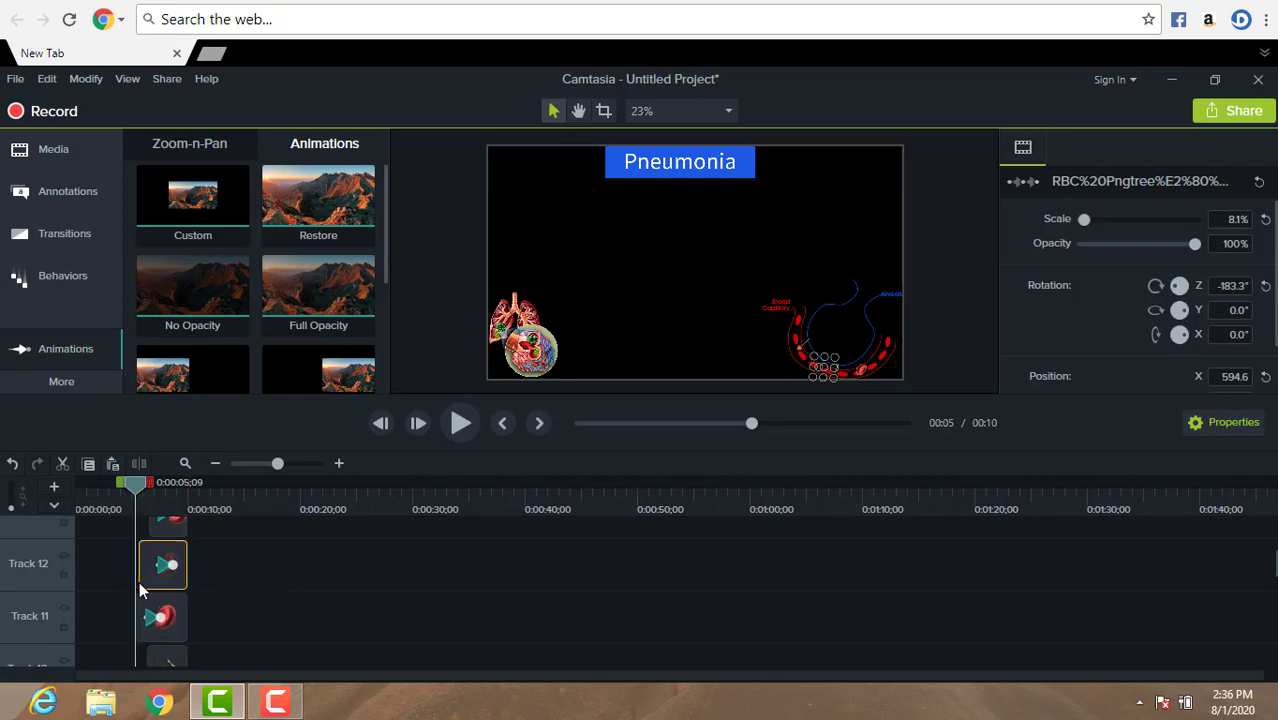
{"action": "left_click_drag", "start_coordinate": [135, 482], "coordinate": [112, 485]}
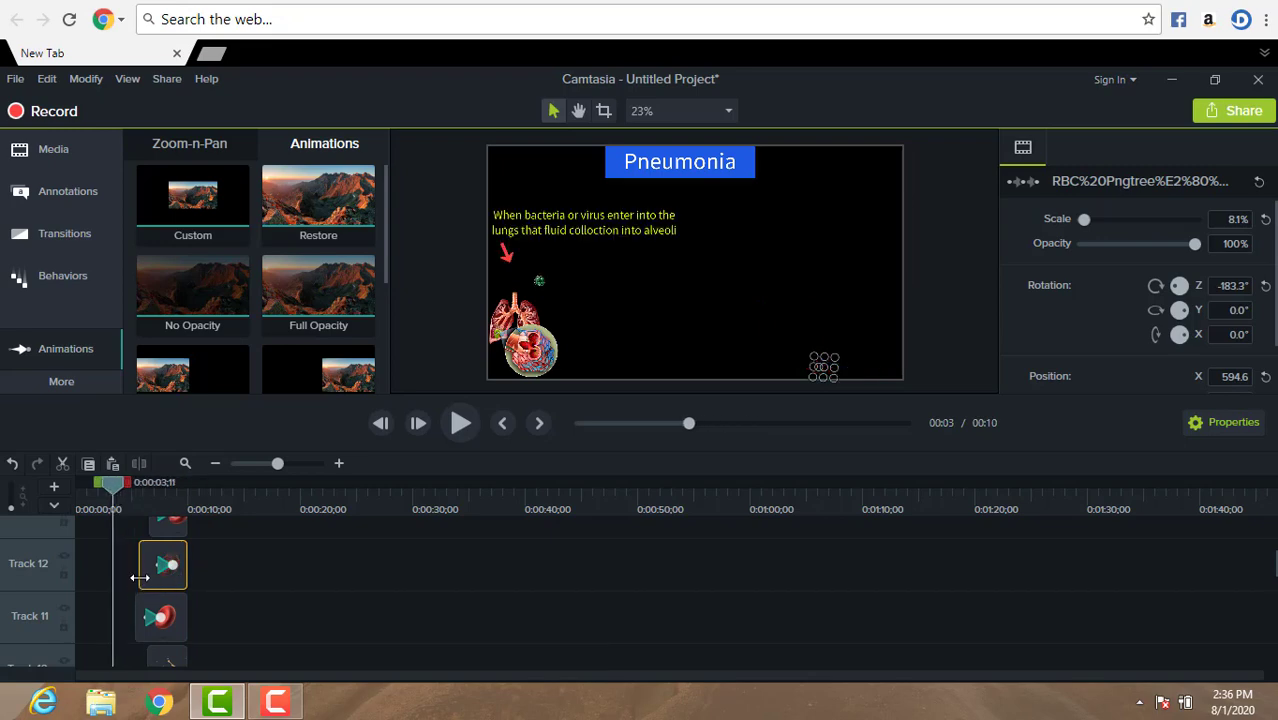
{"action": "mouse_move", "coordinate": [140, 577]}
{"action": "left_mouse_down"}
{"action": "mouse_move", "coordinate": [123, 581]}
{"action": "mouse_move", "coordinate": [136, 581]}
{"action": "left_mouse_up"}
{"action": "left_click", "coordinate": [165, 524]}
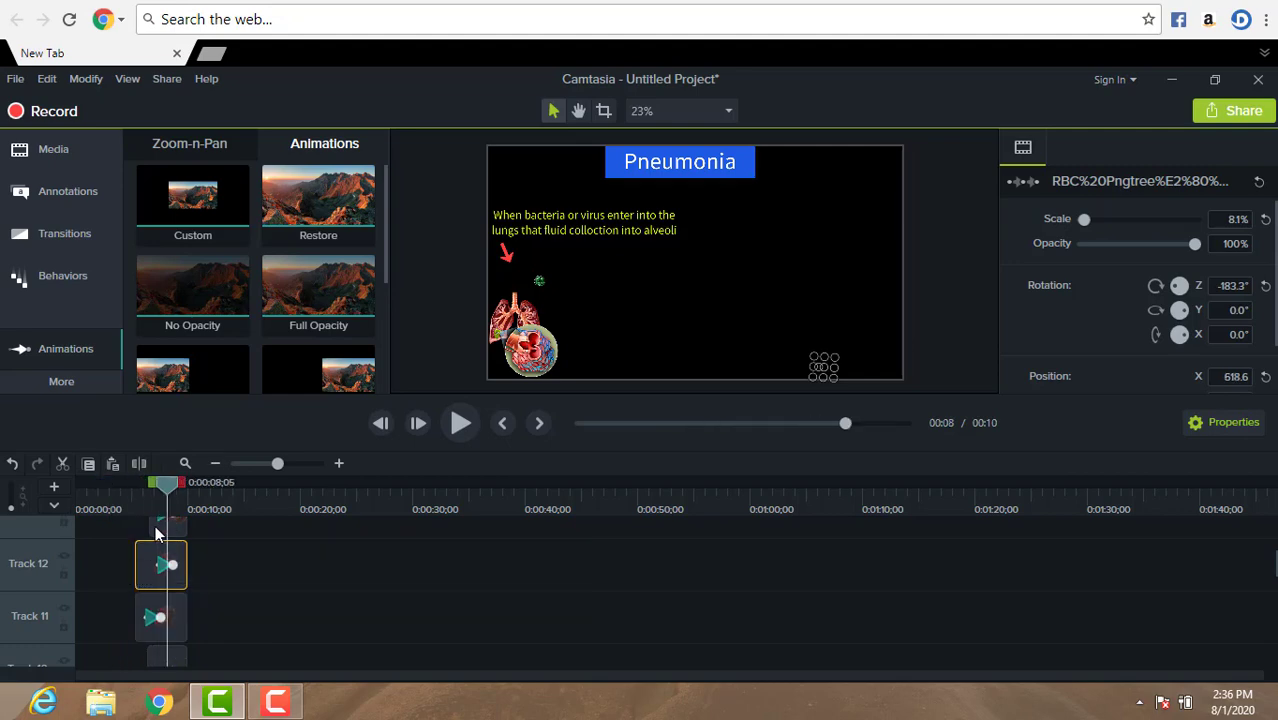
{"action": "left_click", "coordinate": [155, 530]}
{"action": "mouse_move", "coordinate": [148, 527]}
{"action": "left_mouse_down"}
{"action": "mouse_move", "coordinate": [120, 531]}
{"action": "mouse_move", "coordinate": [133, 530]}
{"action": "left_mouse_up"}
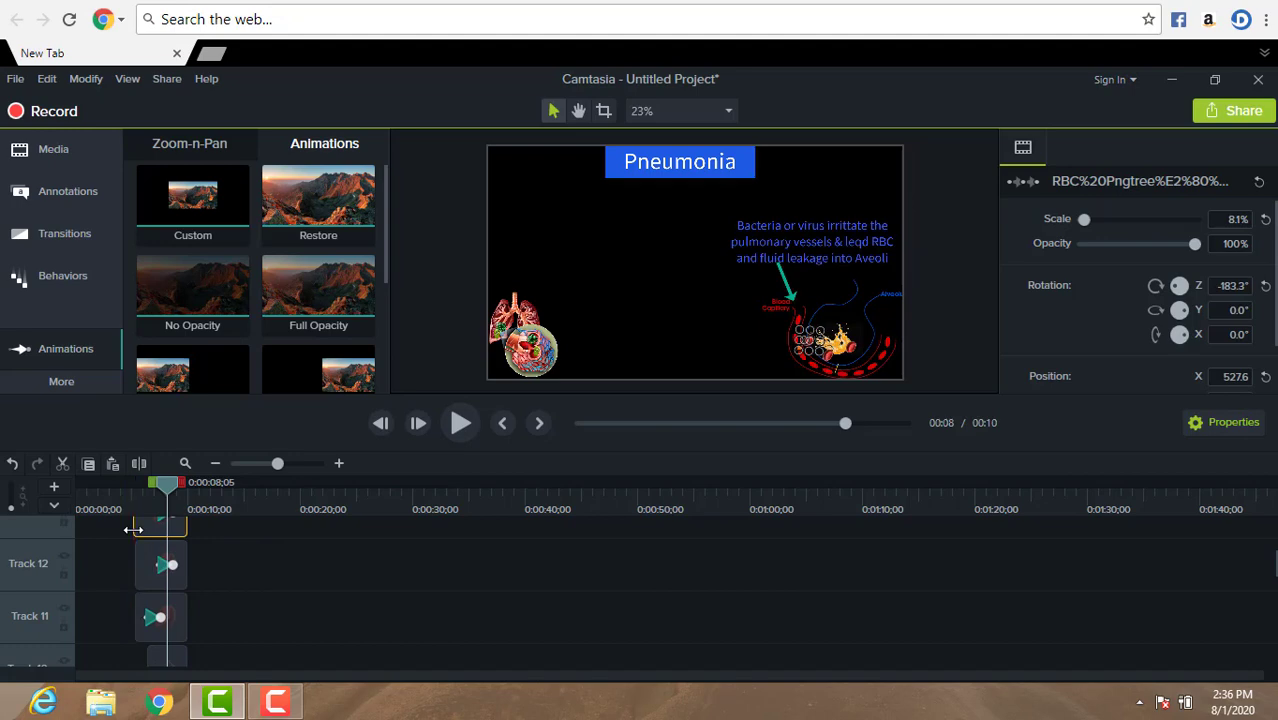
{"action": "left_click", "coordinate": [119, 552]}
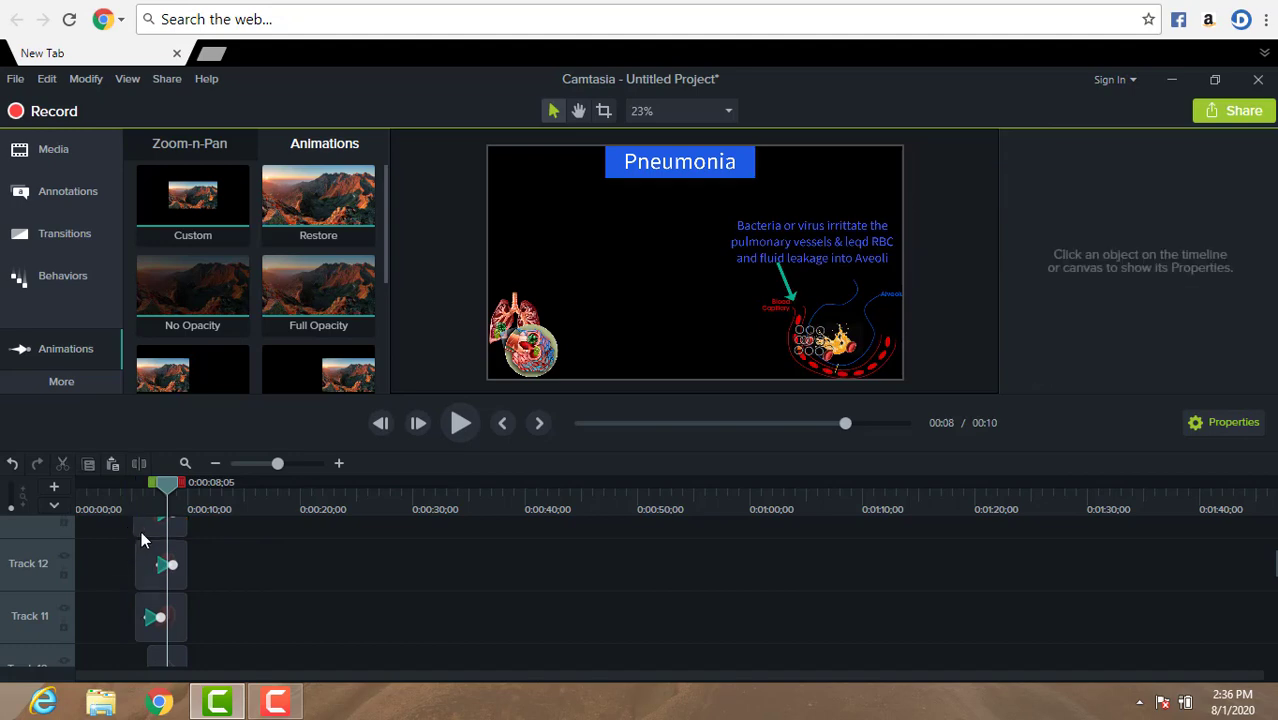
{"action": "left_click", "coordinate": [141, 531]}
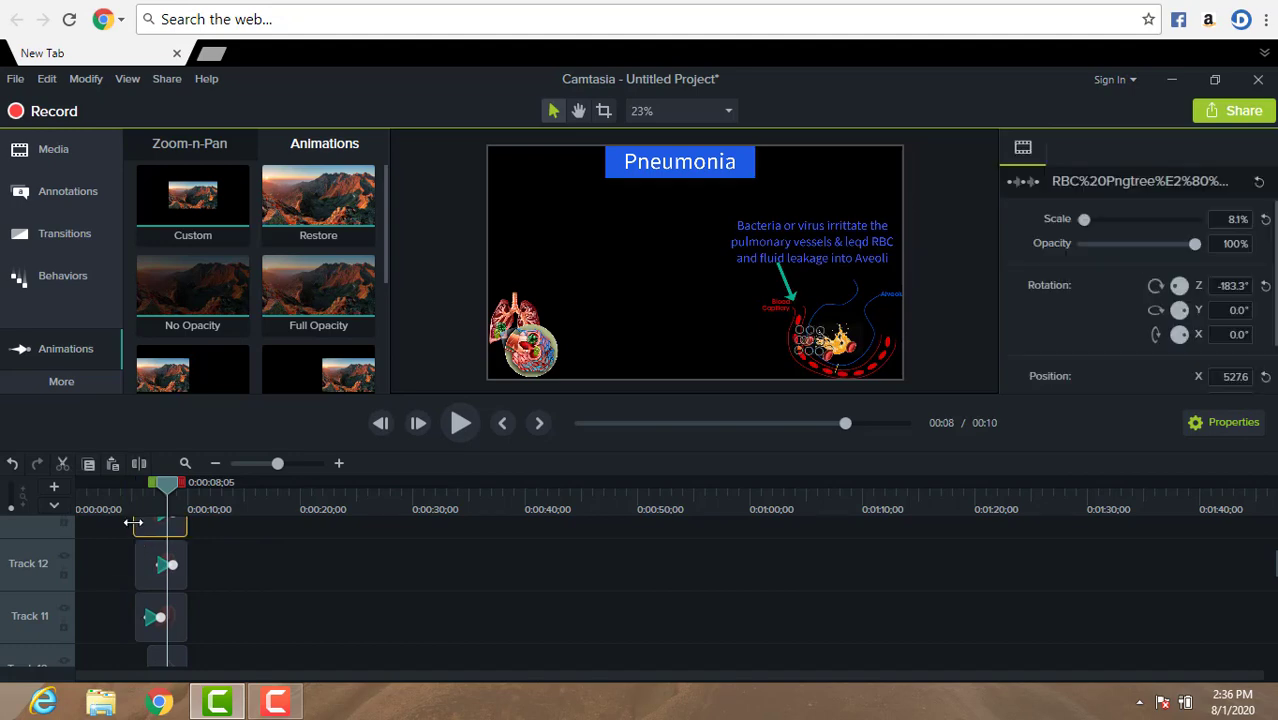
{"action": "mouse_move", "coordinate": [133, 521]}
{"action": "left_mouse_down"}
{"action": "mouse_move", "coordinate": [146, 521]}
{"action": "mouse_move", "coordinate": [133, 524]}
{"action": "left_mouse_up"}
{"action": "left_click", "coordinate": [133, 538]}
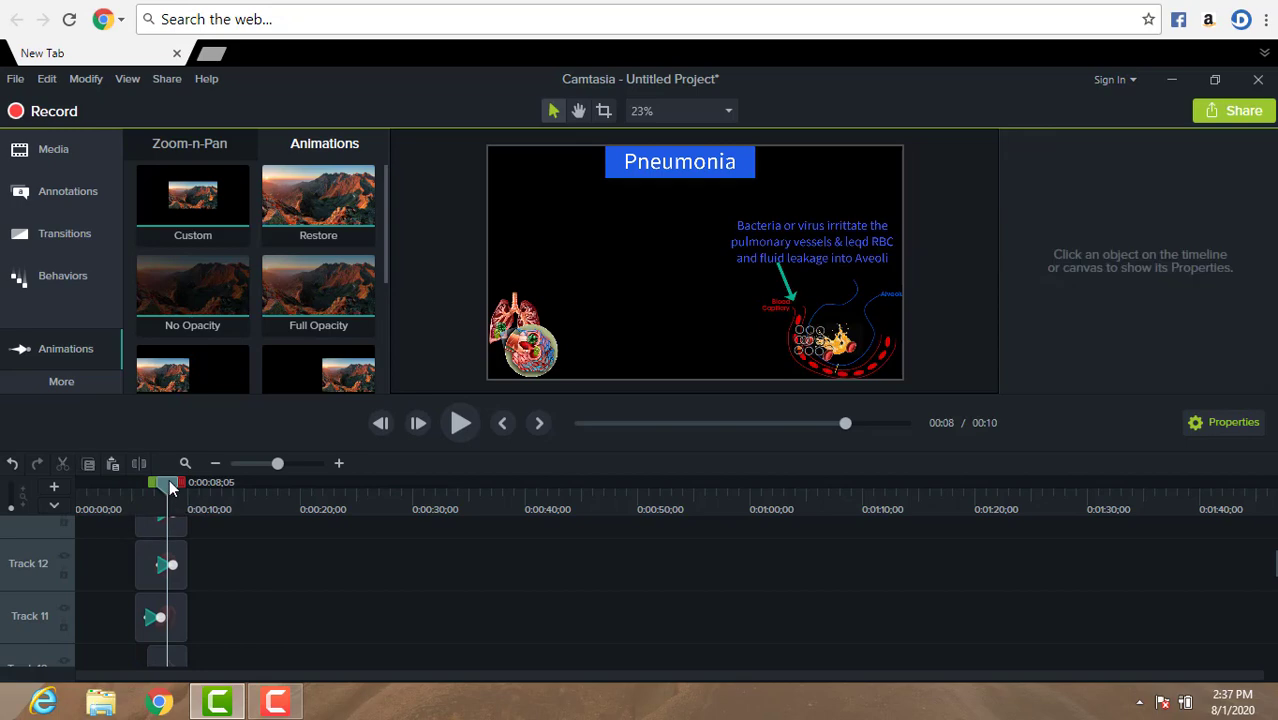
Step: Preview the scene at 0:00:05;20 to check the red blood cells in the capillary, and show the Media Bin
{"action": "left_click_drag", "start_coordinate": [169, 482], "coordinate": [141, 488]}
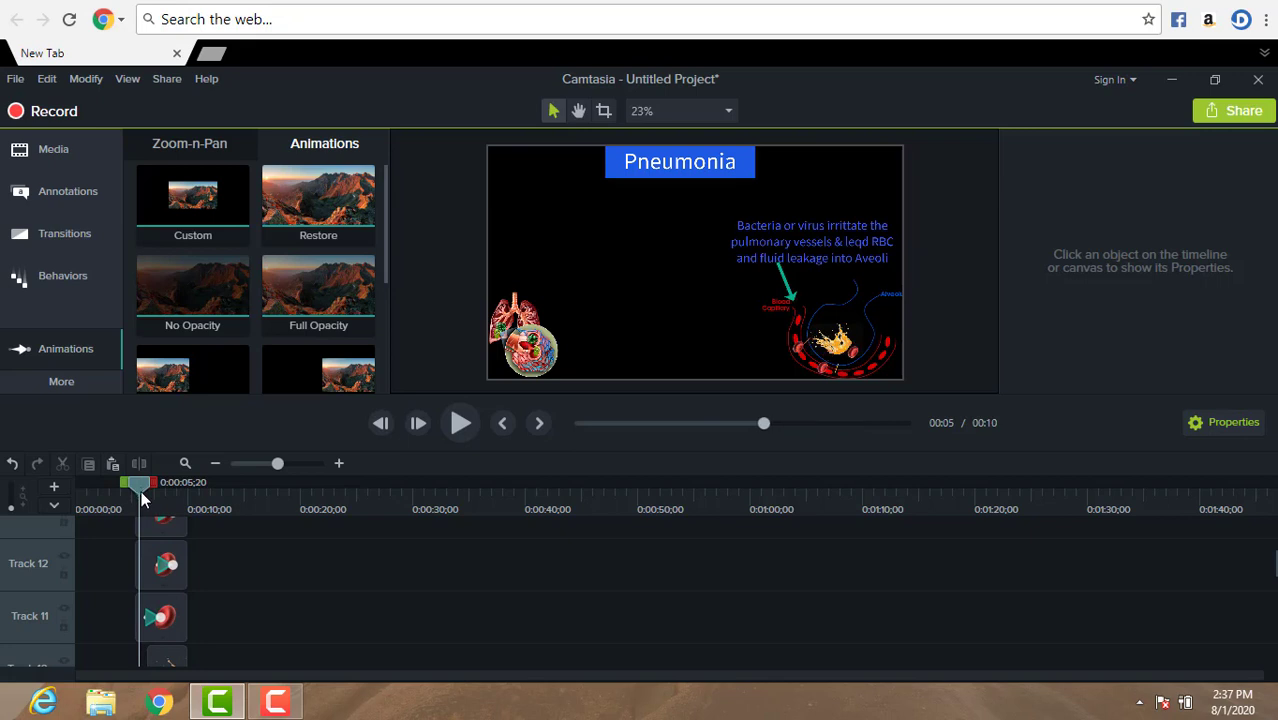
{"action": "left_click_drag", "start_coordinate": [141, 492], "coordinate": [142, 492]}
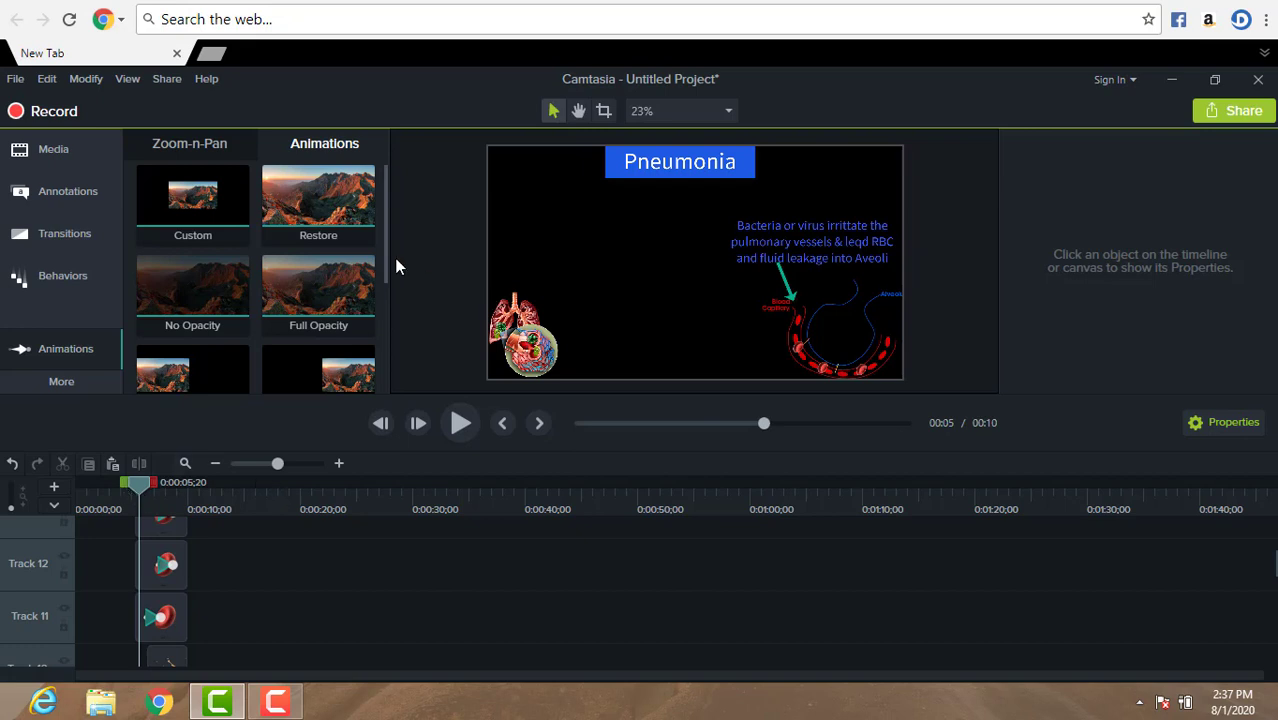
{"action": "left_click", "coordinate": [96, 154]}
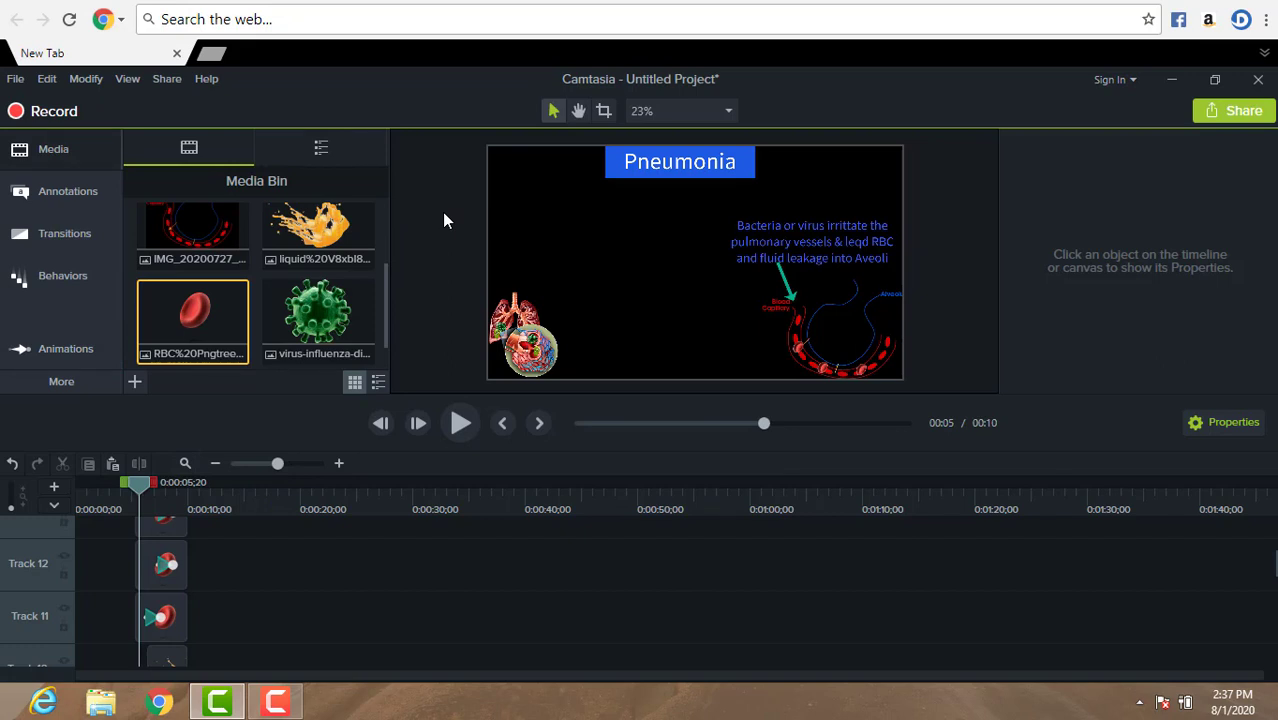
Step: Set up a local file export of the scene with the MP4 with Smart Player (up to 1080p) preset
{"action": "left_click", "coordinate": [1238, 118]}
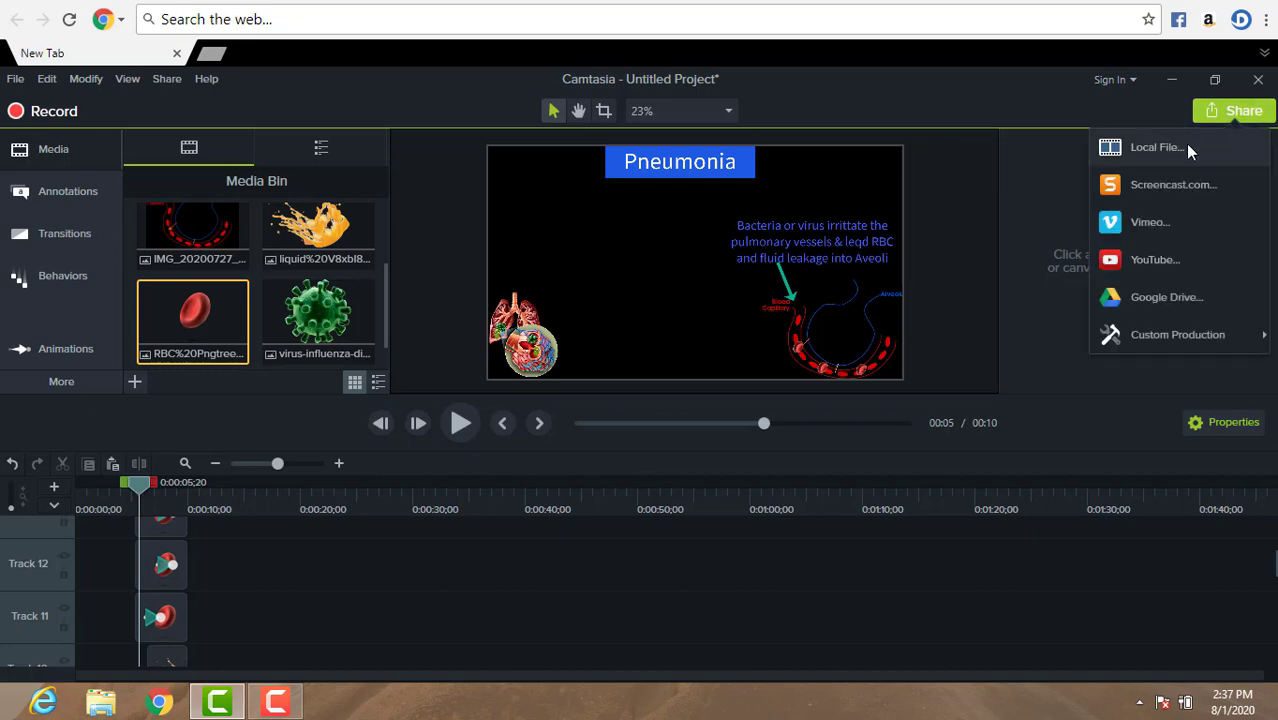
{"action": "left_click", "coordinate": [1182, 148]}
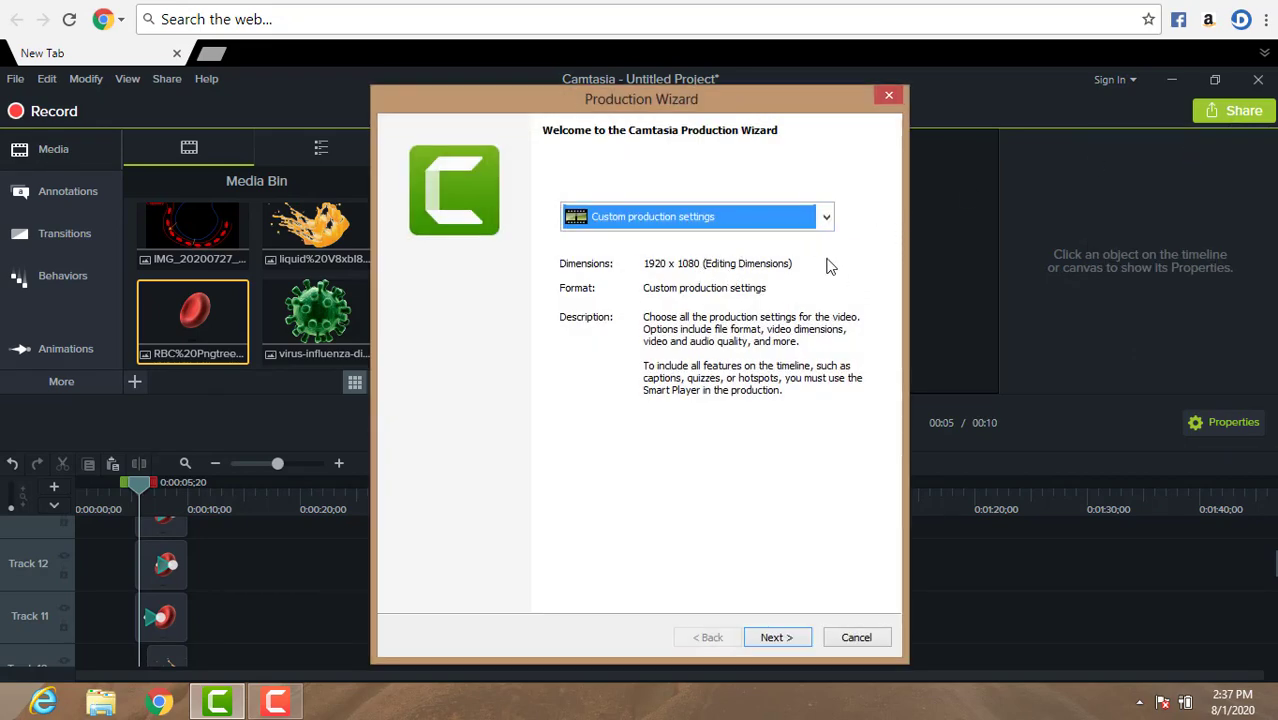
{"action": "left_click", "coordinate": [827, 220]}
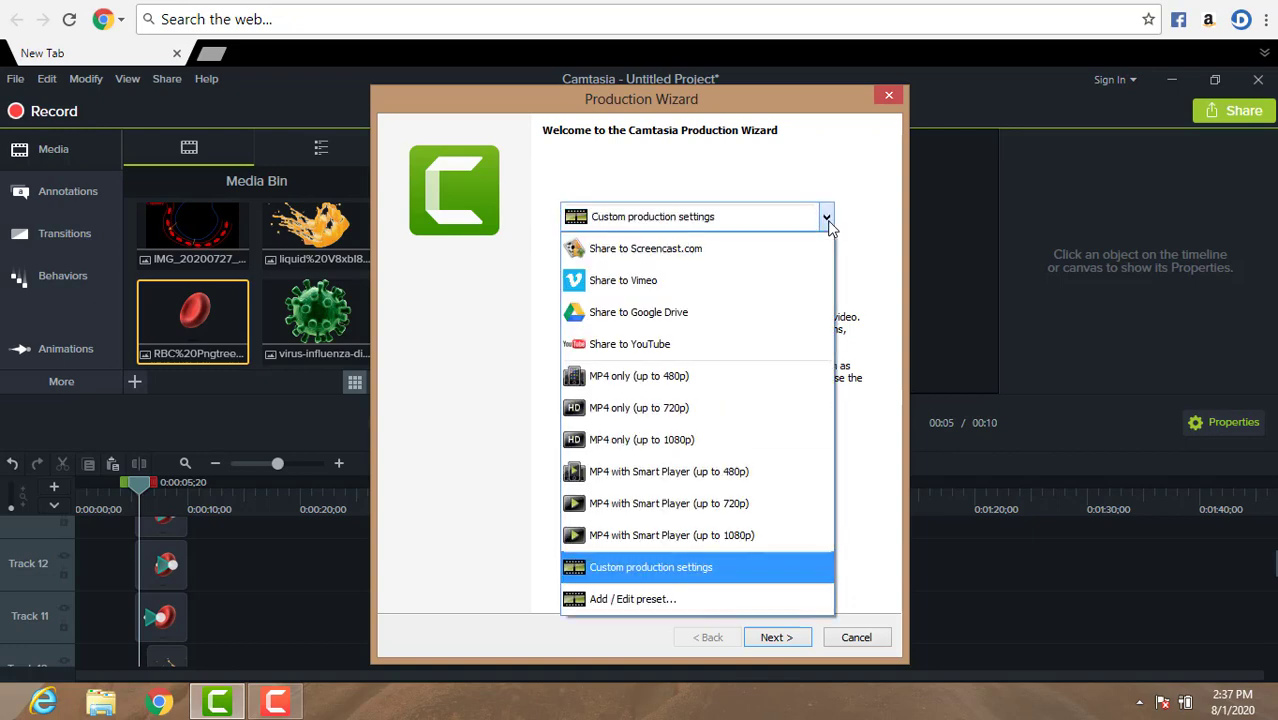
{"action": "left_click", "coordinate": [720, 530]}
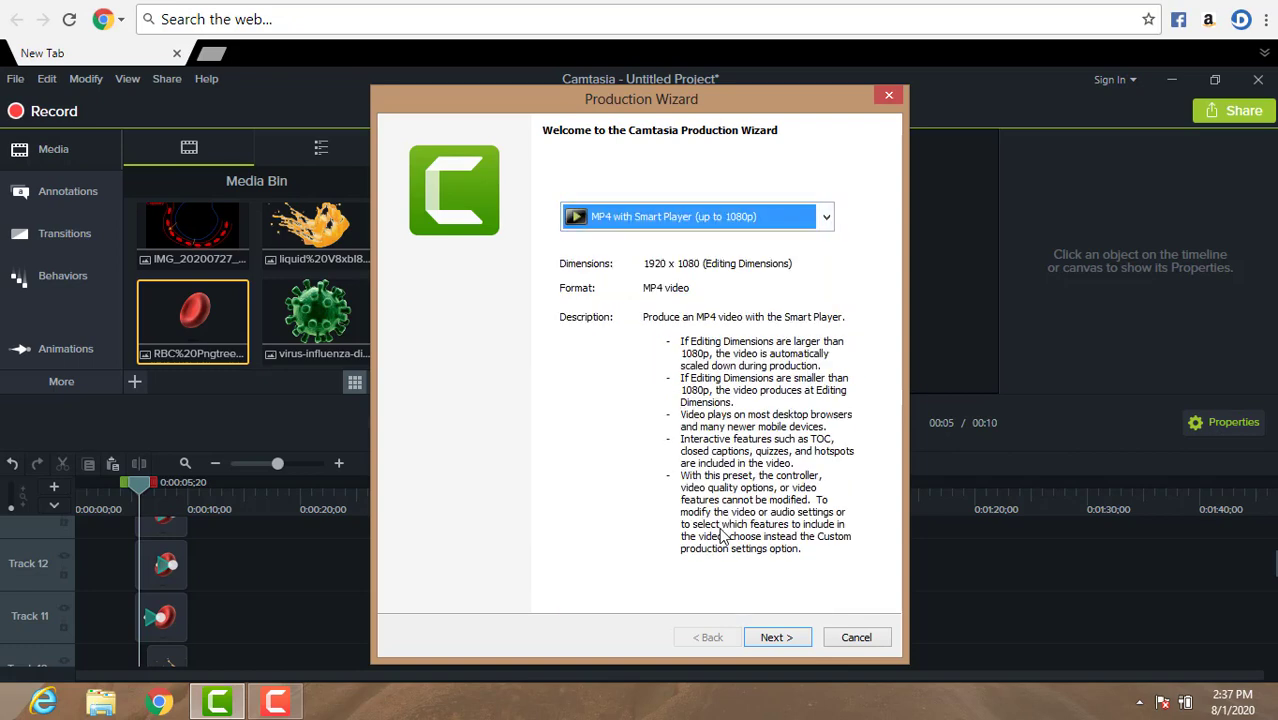
{"action": "left_click", "coordinate": [777, 637]}
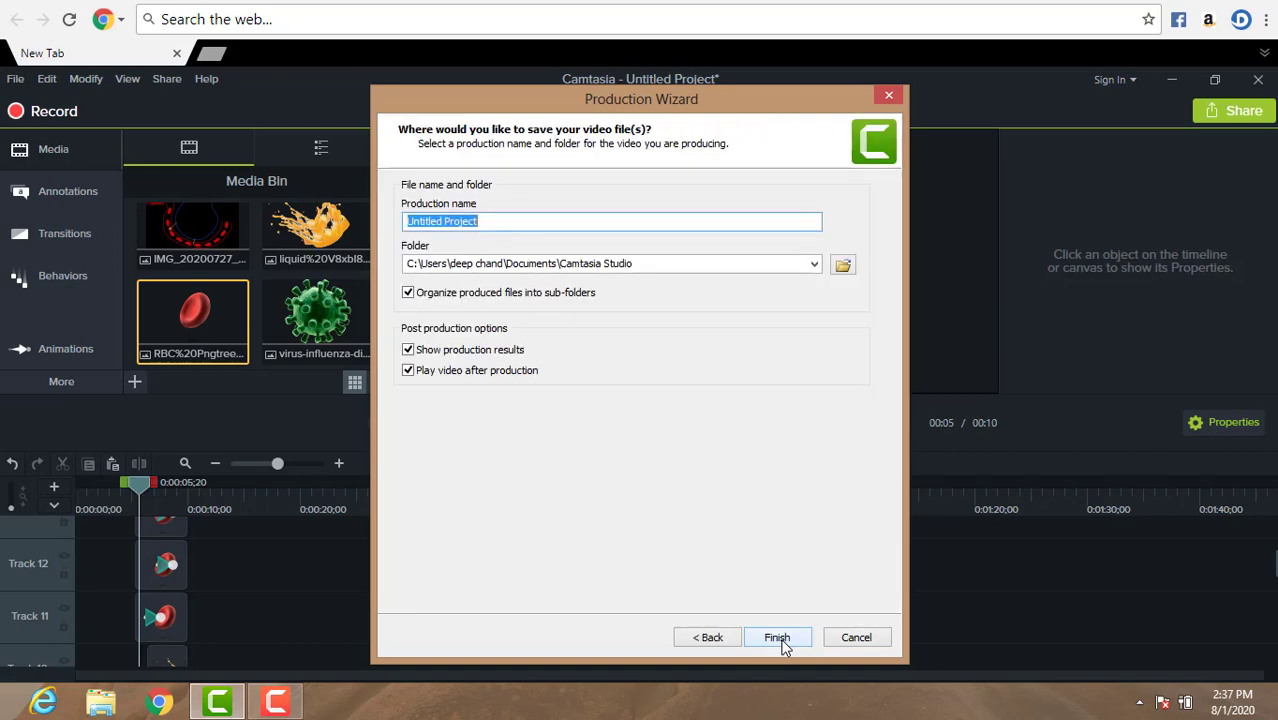
Step: Name the production Pneumonia Tutorial and produce the video in the Camtasia Studio folder
{"action": "left_click", "coordinate": [554, 218]}
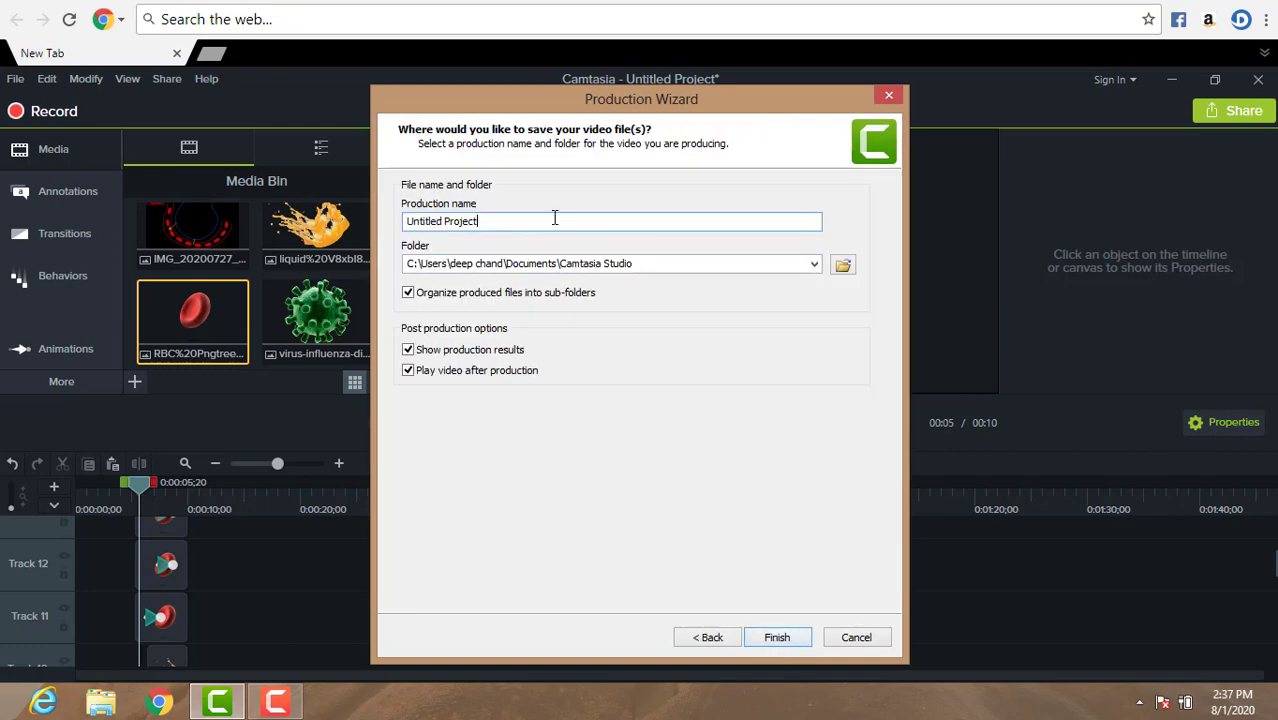
{"action": "key", "text": "BackSpace"}
{"action": "key", "text": "BackSpace"}
{"action": "key", "text": "BackSpace"}
{"action": "key", "text": "BackSpace"}
{"action": "key", "text": "BackSpace"}
{"action": "key", "text": "BackSpace"}
{"action": "key", "text": "BackSpace"}
{"action": "key", "text": "BackSpace"}
{"action": "key", "text": "BackSpace"}
{"action": "key", "text": "BackSpace"}
{"action": "key", "text": "BackSpace"}
{"action": "key", "text": "BackSpace"}
{"action": "key", "text": "BackSpace"}
{"action": "key", "text": "BackSpace"}
{"action": "key", "text": "BackSpace"}
{"action": "key", "text": "BackSpace"}
{"action": "type", "text": "T"}
{"action": "key", "text": "BackSpace"}
{"action": "type", "text": "Pneumonia Tutorial"}
{"action": "left_click", "coordinate": [778, 637]}
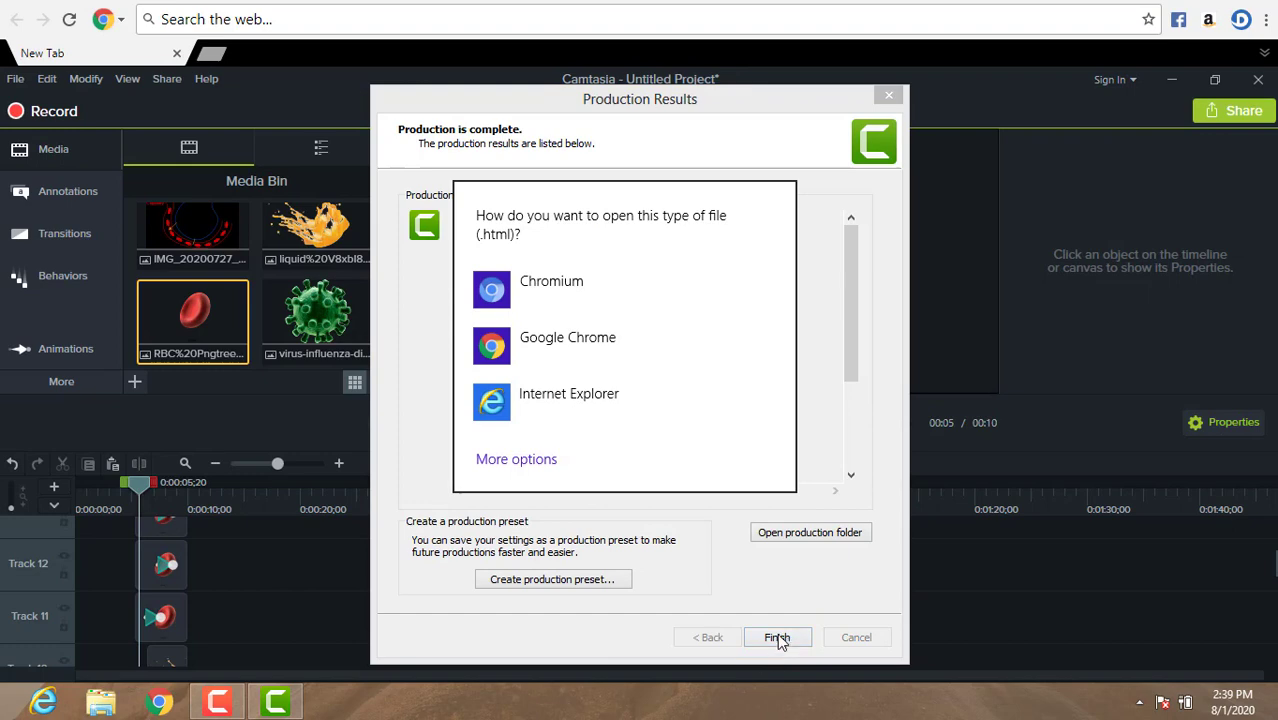
Step: Dismiss the production results and bring up the Save As dialog for the untitled project
{"action": "left_click", "coordinate": [778, 636]}
{"action": "left_click", "coordinate": [779, 636]}
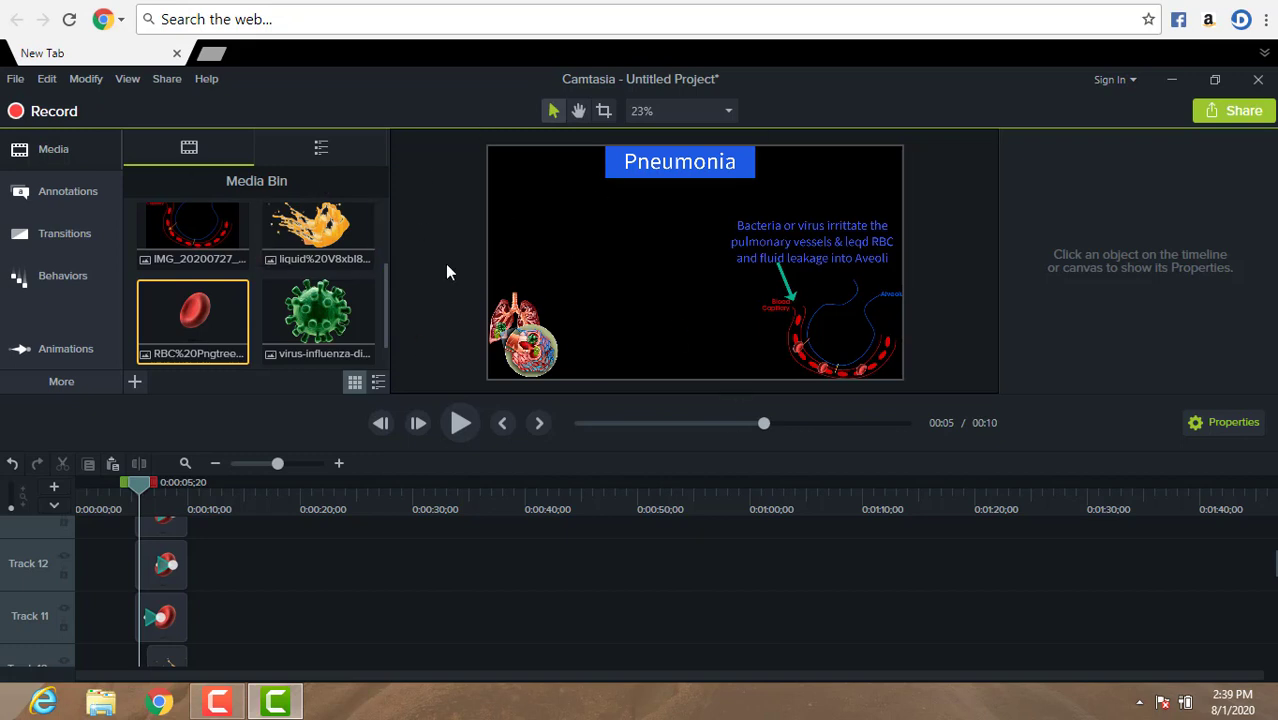
{"action": "left_click", "coordinate": [16, 84]}
{"action": "left_click", "coordinate": [52, 192]}
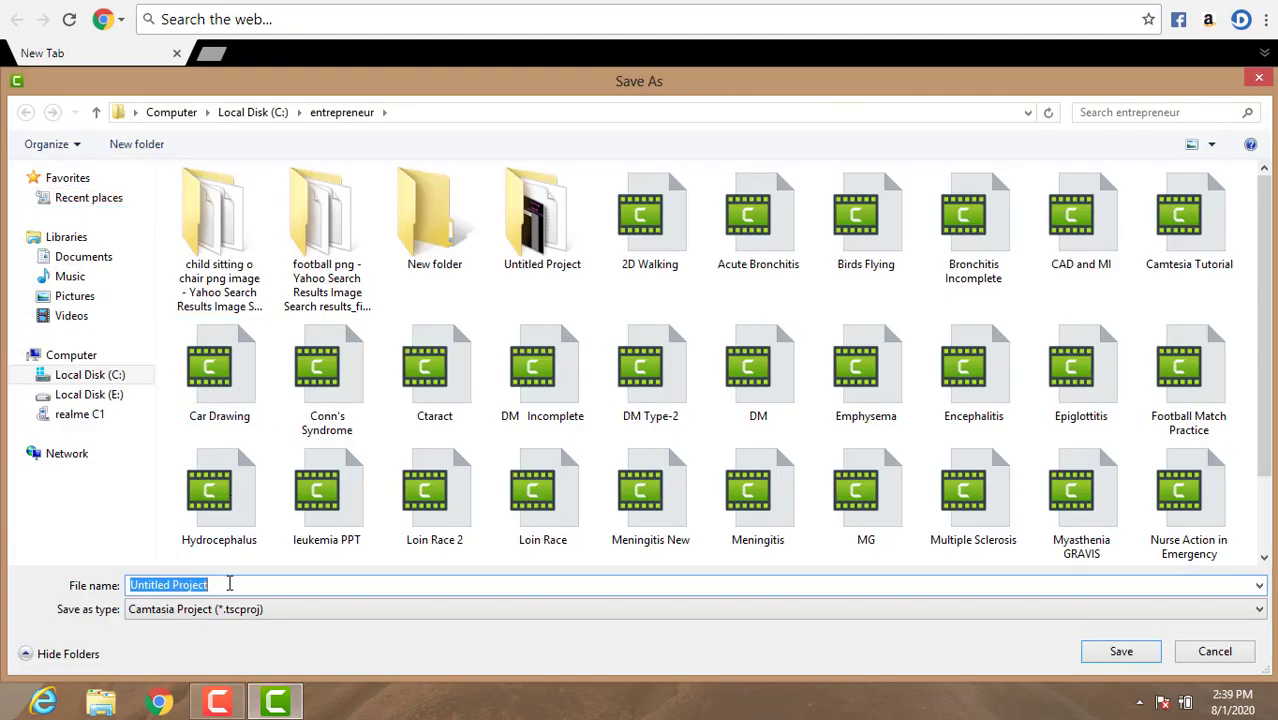
Step: Save the project as pnedumonia Tutorial in the entrepreneur folder and close the program
{"action": "left_click", "coordinate": [229, 584]}
{"action": "key", "text": "BackSpace"}
{"action": "key", "text": "BackSpace"}
{"action": "key", "text": "BackSpace"}
{"action": "key", "text": "BackSpace"}
{"action": "key", "text": "BackSpace"}
{"action": "key", "text": "BackSpace"}
{"action": "key", "text": "BackSpace"}
{"action": "key", "text": "BackSpace"}
{"action": "key", "text": "BackSpace"}
{"action": "key", "text": "BackSpace"}
{"action": "key", "text": "BackSpace"}
{"action": "key", "text": "BackSpace"}
{"action": "key", "text": "BackSpace"}
{"action": "key", "text": "BackSpace"}
{"action": "key", "text": "BackSpace"}
{"action": "key", "text": "BackSpace"}
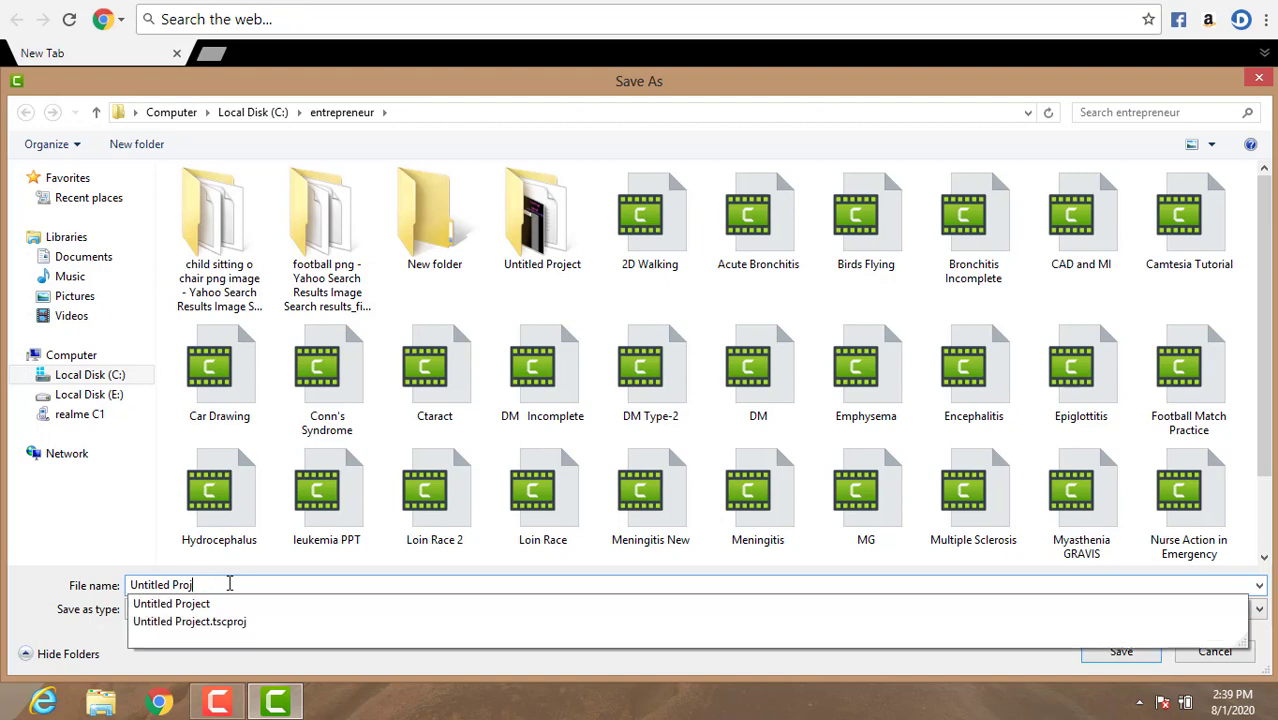
{"action": "type", "text": "pm"}
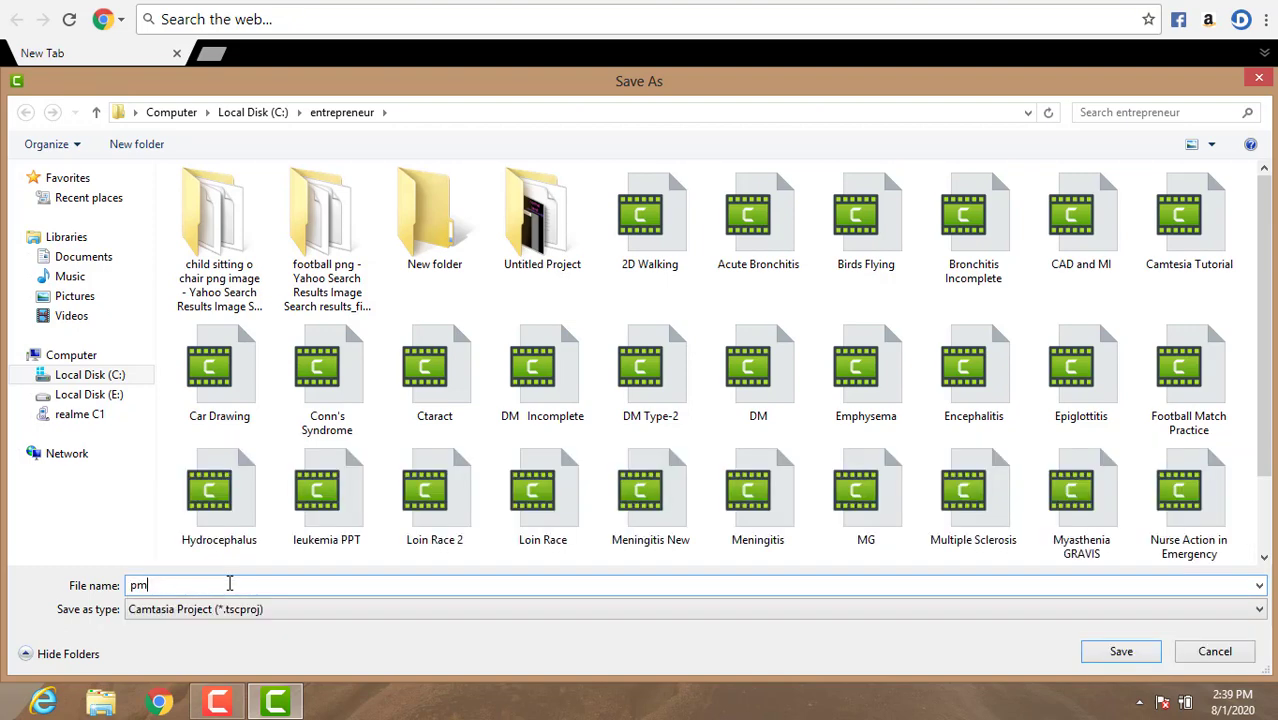
{"action": "key", "text": "BackSpace"}
{"action": "type", "text": "nedumonia Tu"}
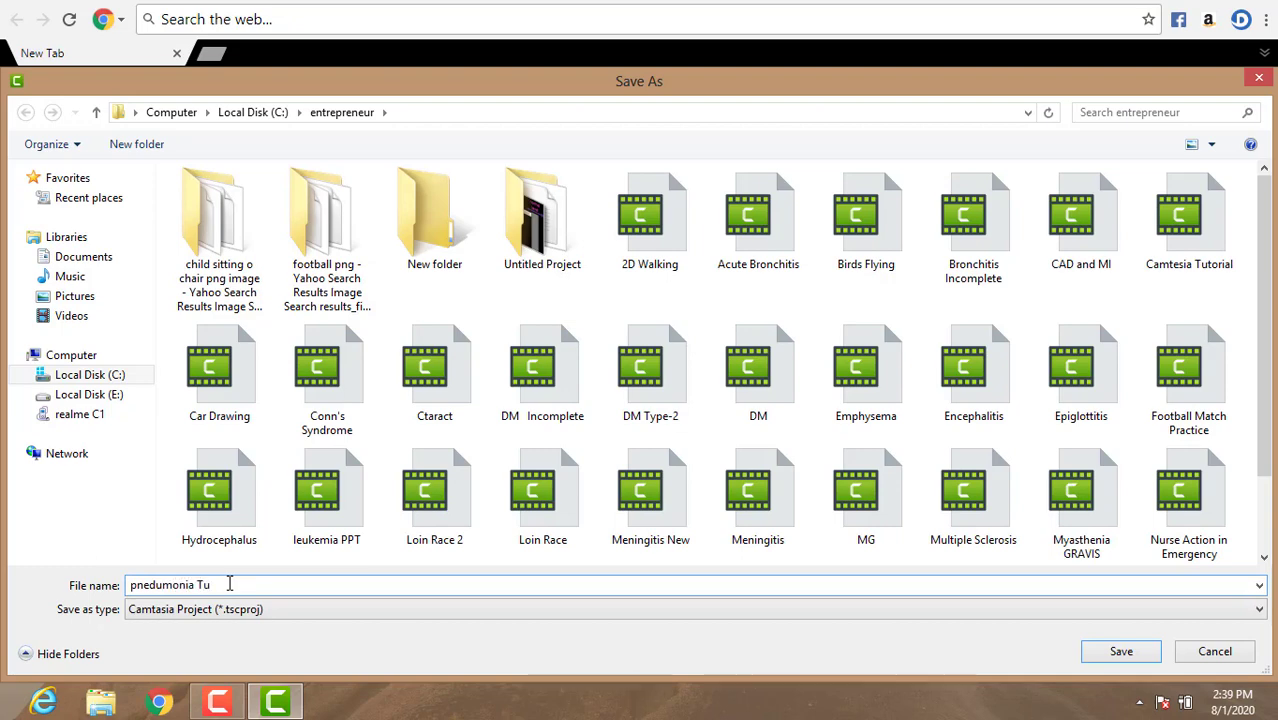
{"action": "type", "text": "torial"}
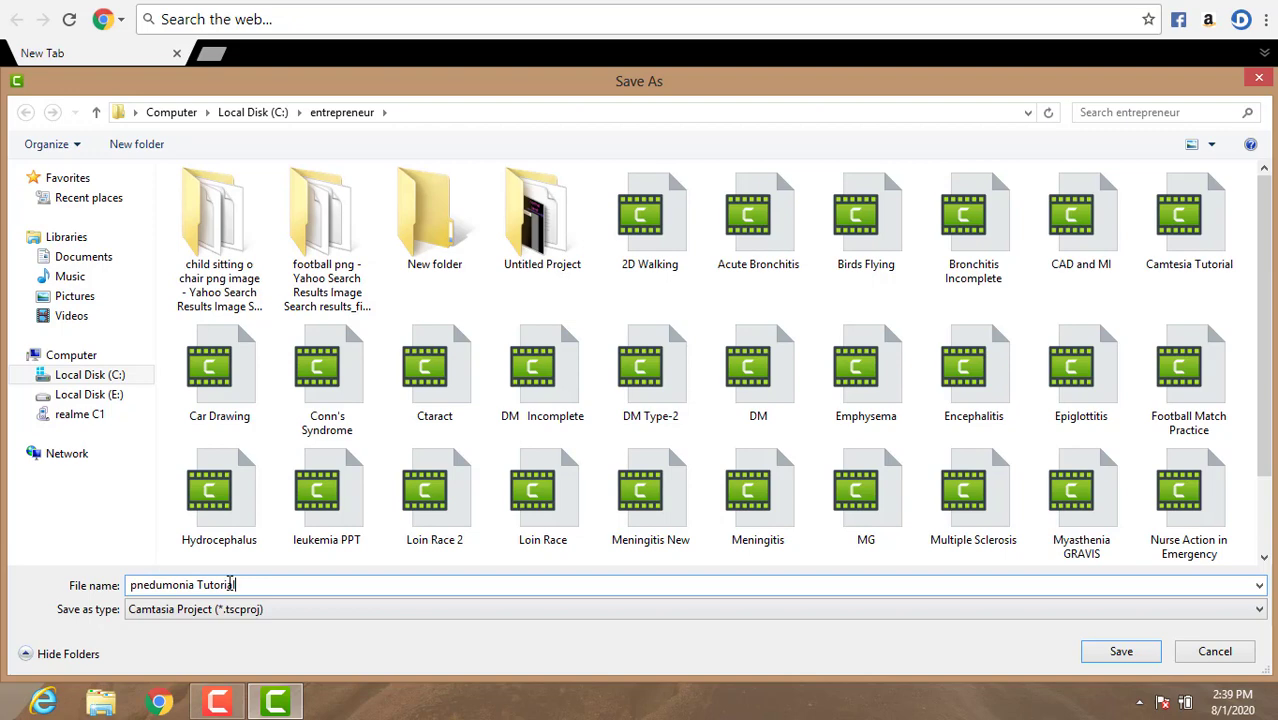
{"action": "key", "text": "Return"}
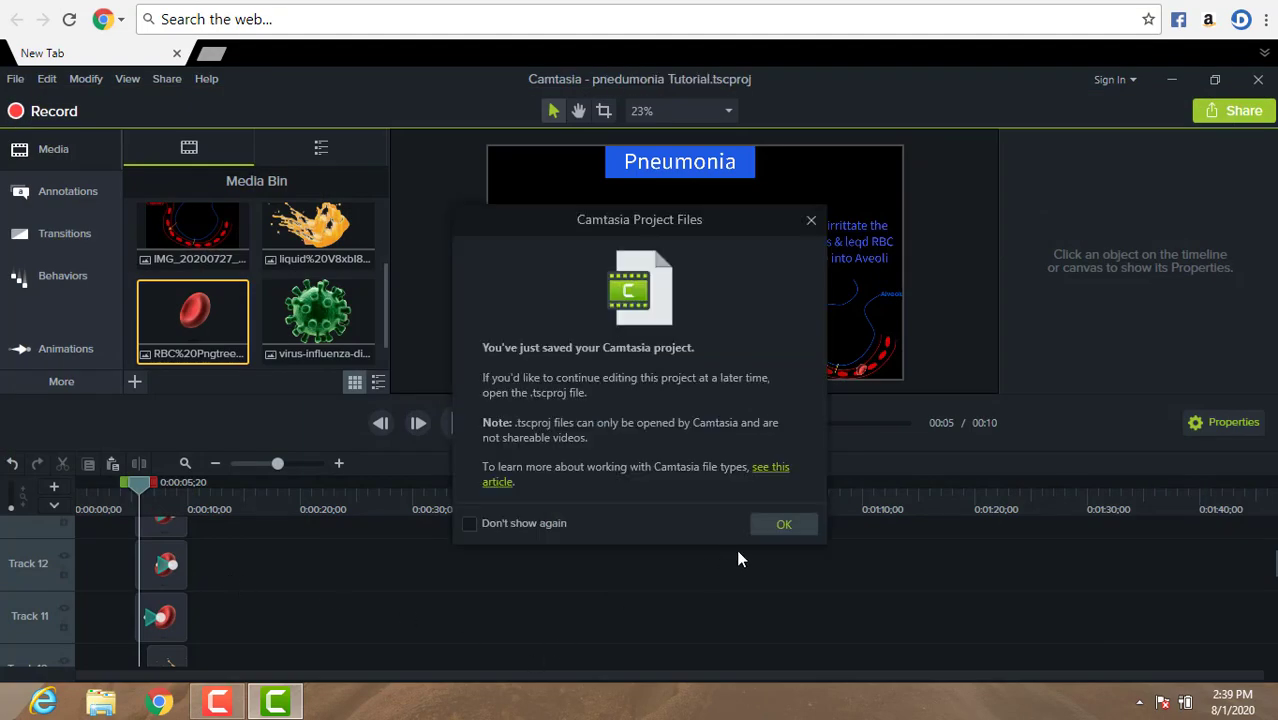
{"action": "left_click", "coordinate": [772, 522]}
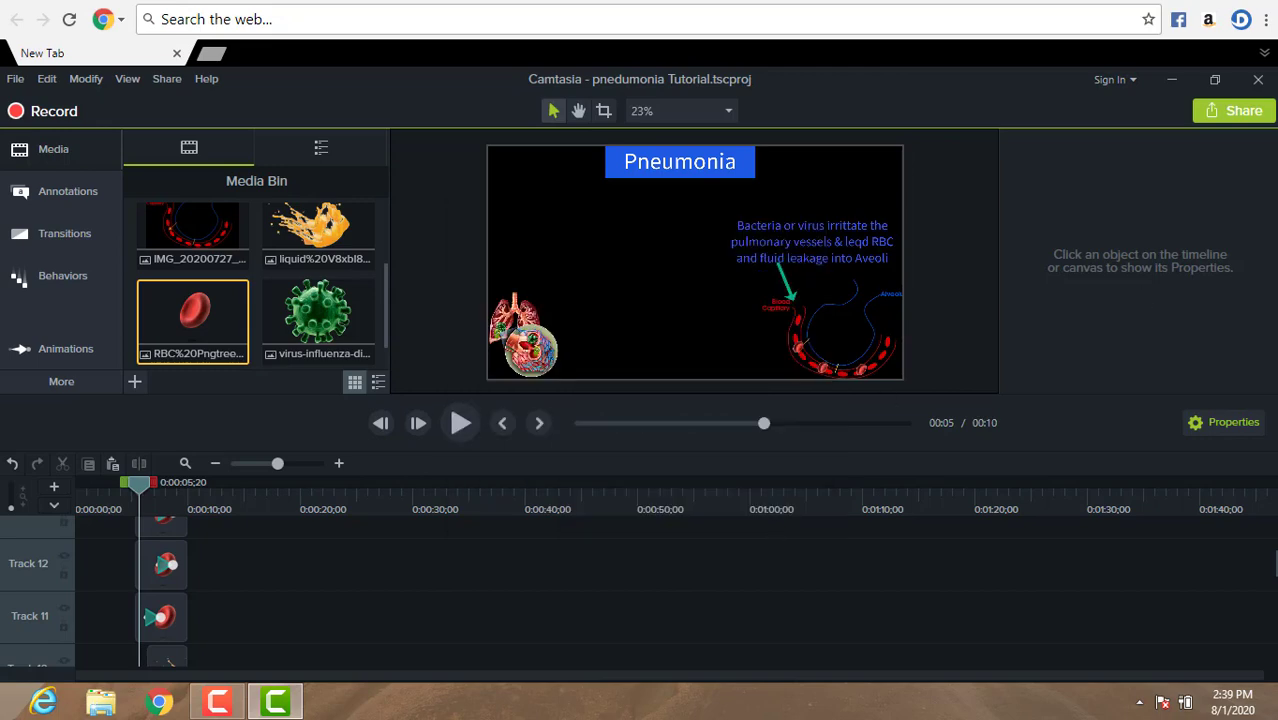
{"action": "left_click", "coordinate": [1258, 82]}
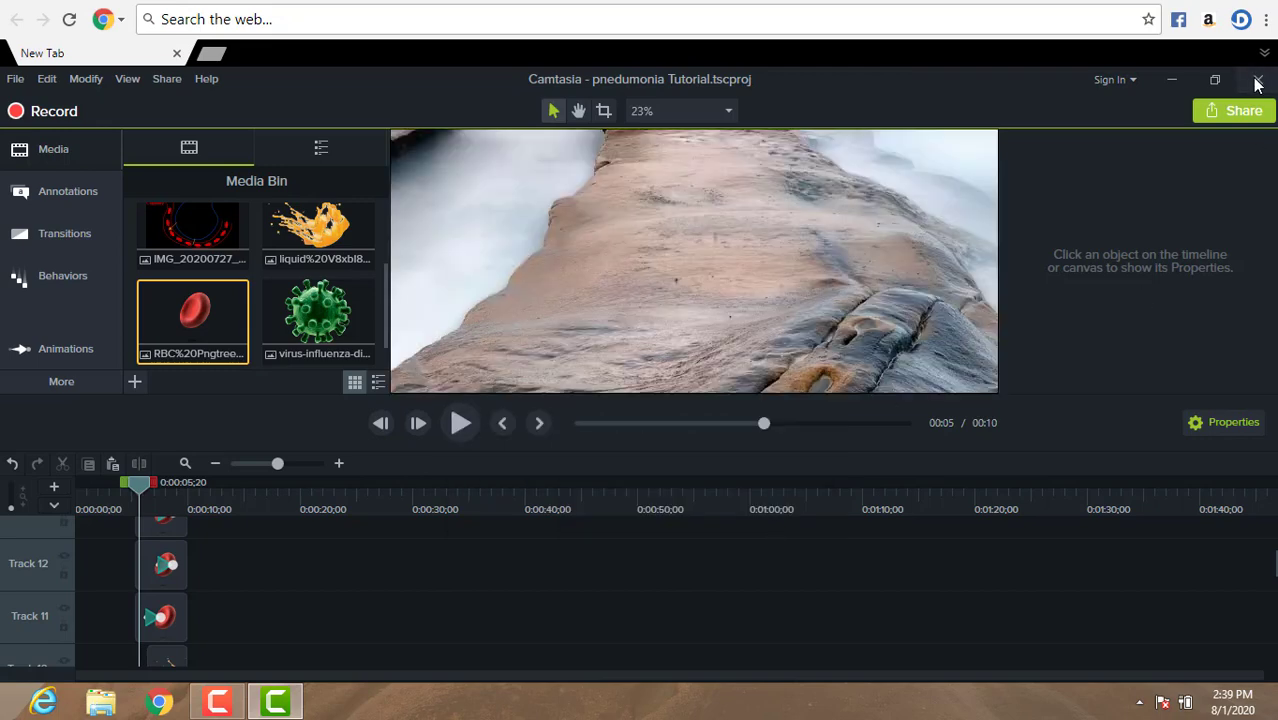